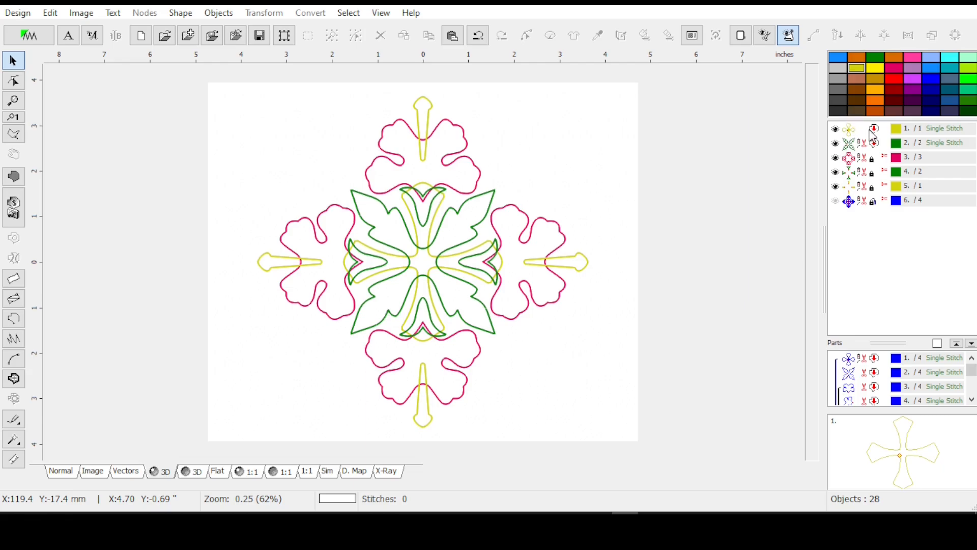
pyautogui.click(860, 135)
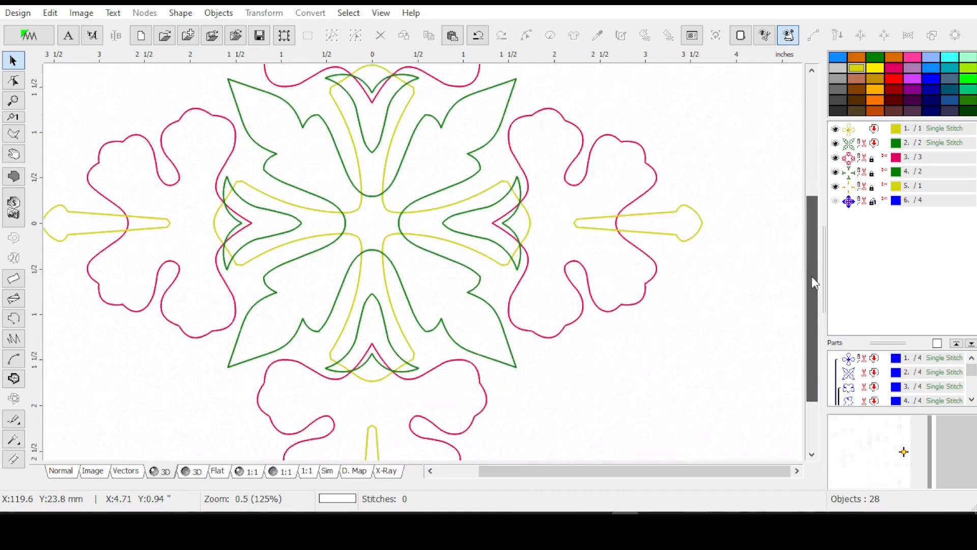
pyautogui.moveTo(813, 277); pyautogui.dragTo(813, 293)
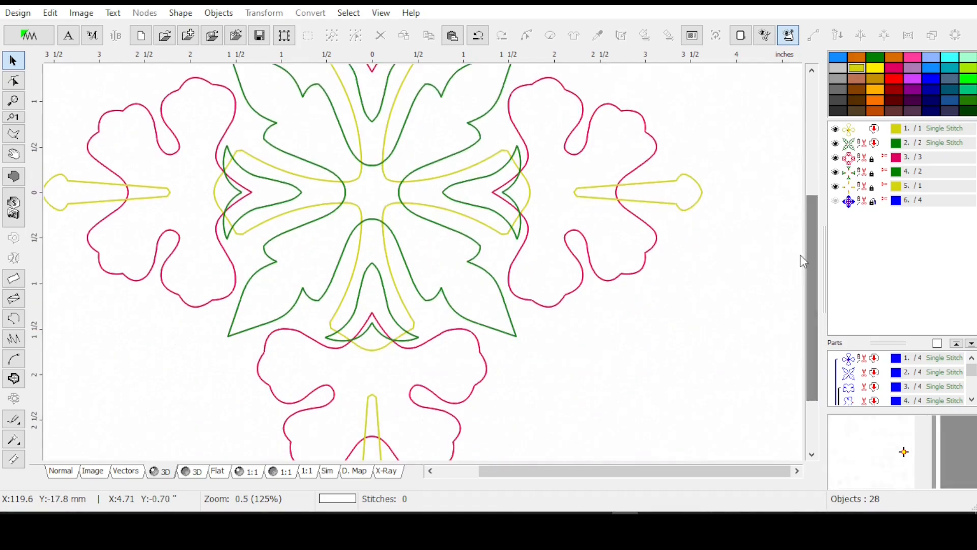
pyautogui.scroll(-1, 801, 254)
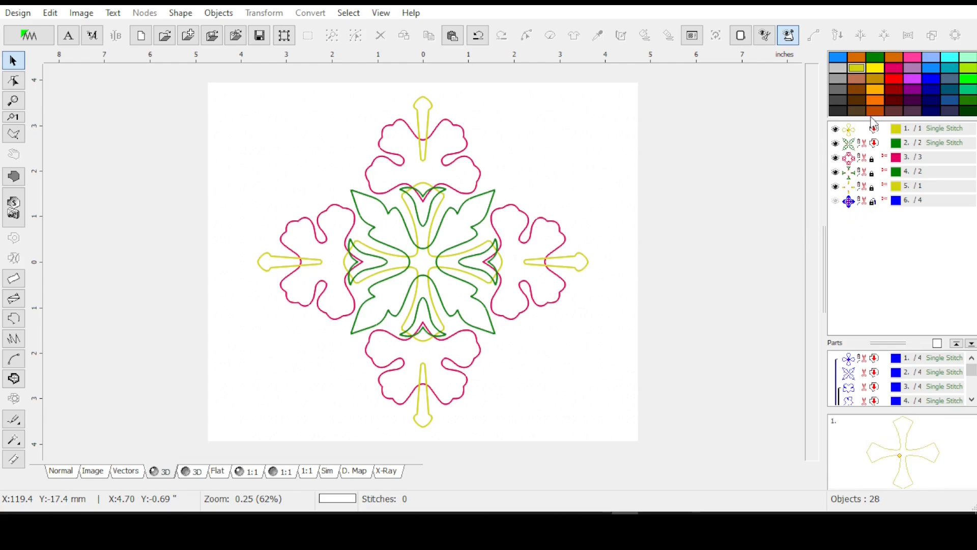
pyautogui.scroll(1, 811, 278)
pyautogui.scroll(-2, 811, 275)
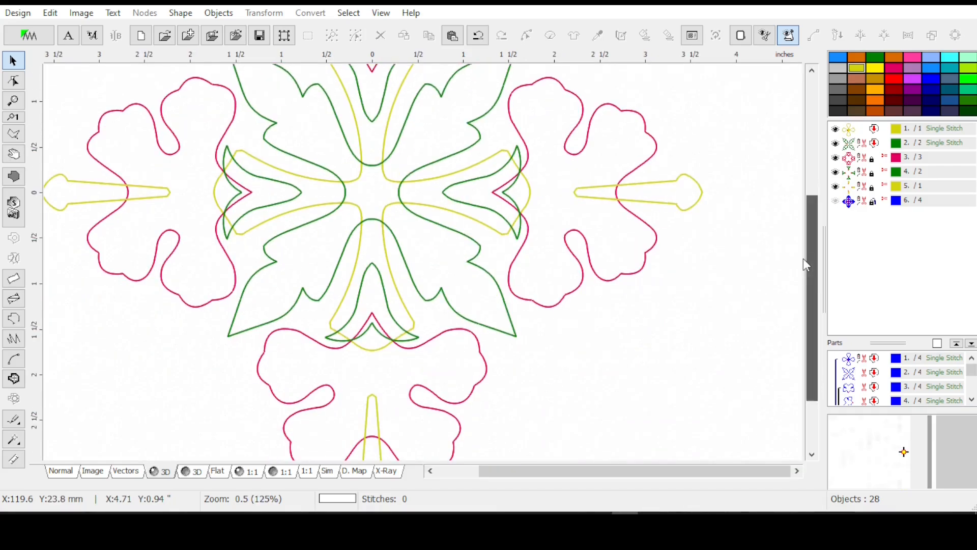
pyautogui.scroll(-1, 800, 254)
# Examine the nodes of the central yellow cross outline around its start point, and leave node editing without changes.
pyautogui.click(851, 130)
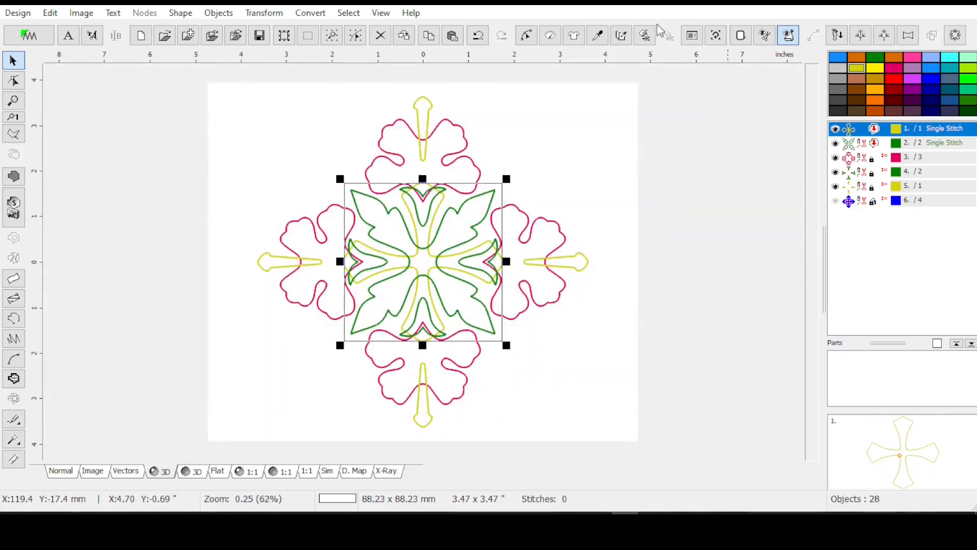
pyautogui.click(528, 36)
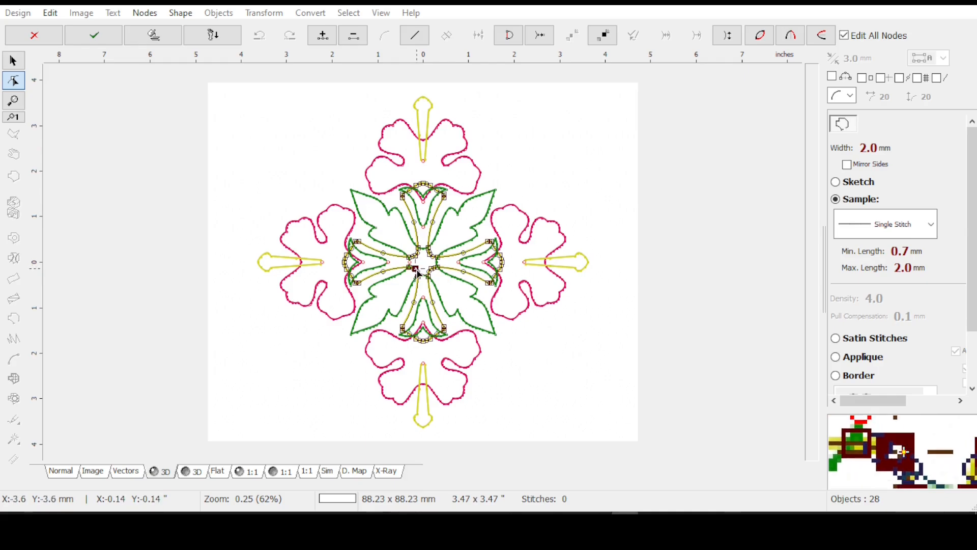
pyautogui.scroll(1, 417, 274)
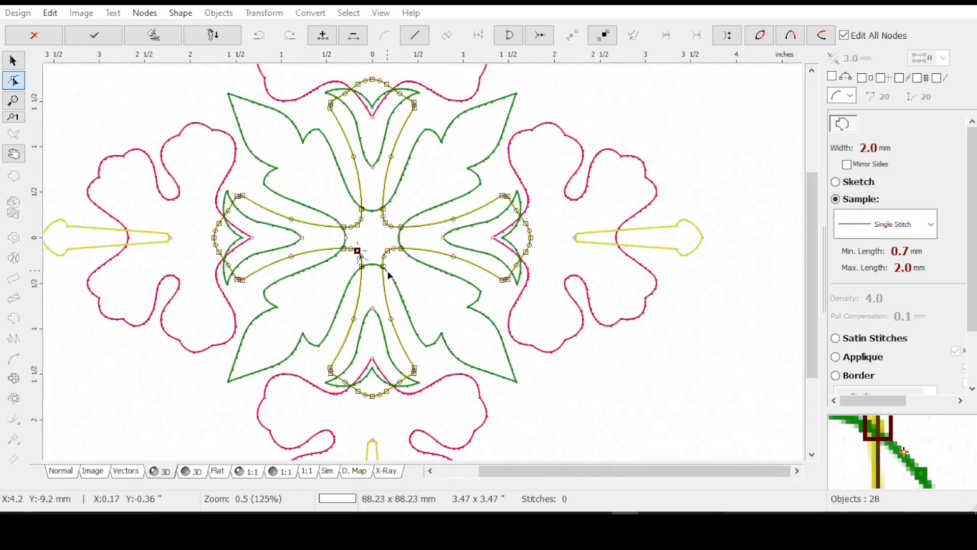
pyautogui.press('Escape')
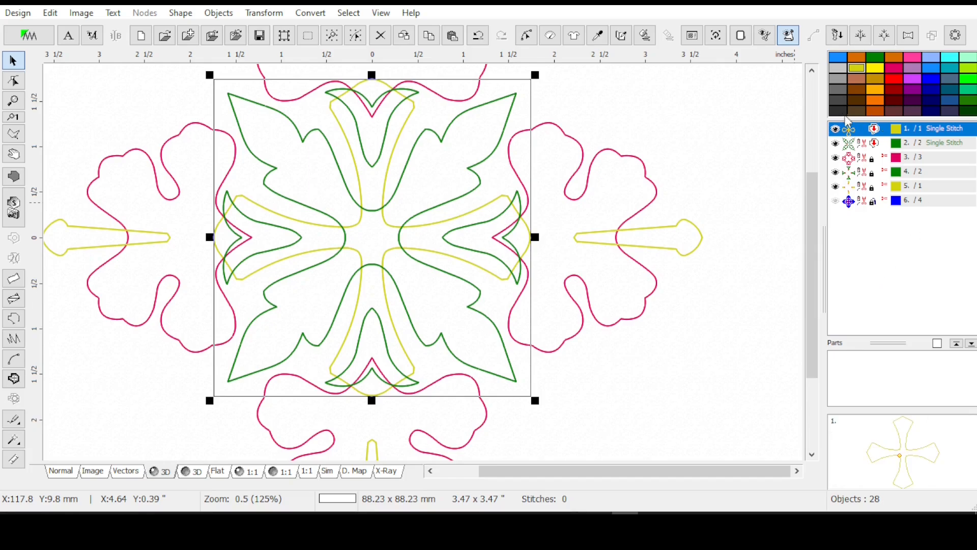
# Examine the nodes of the green four-leaf outline near its start point, and leave node editing without changes.
pyautogui.click(864, 144)
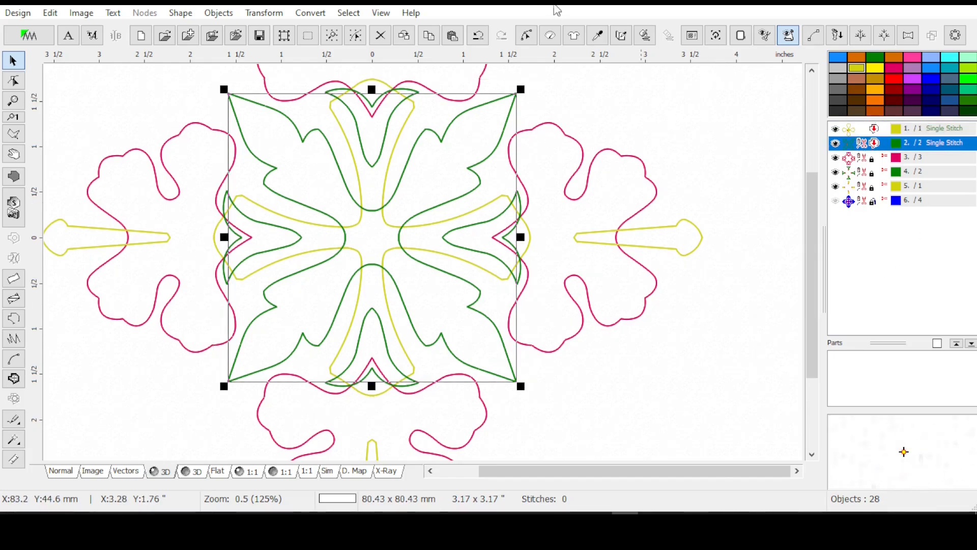
pyautogui.click(527, 36)
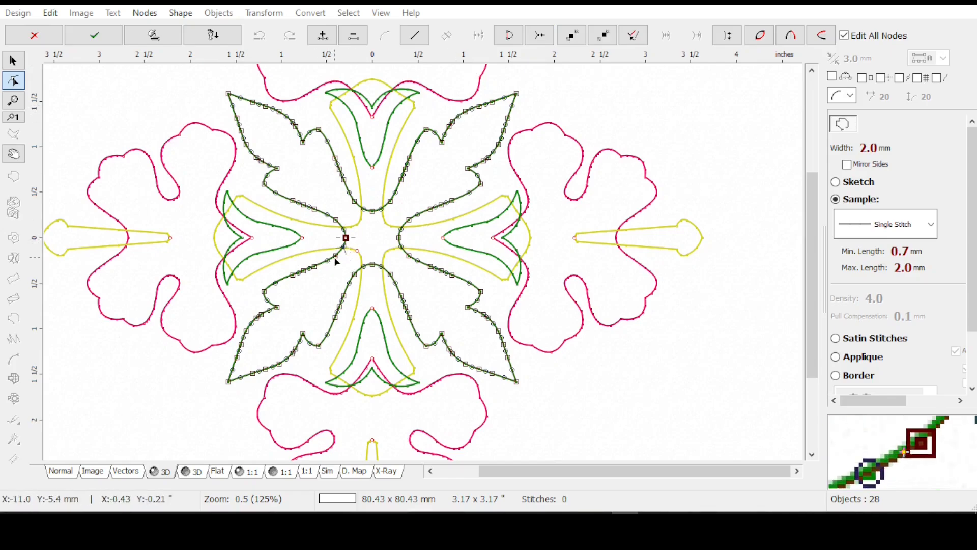
pyautogui.scroll(1, 336, 262)
pyautogui.scroll(1, 338, 261)
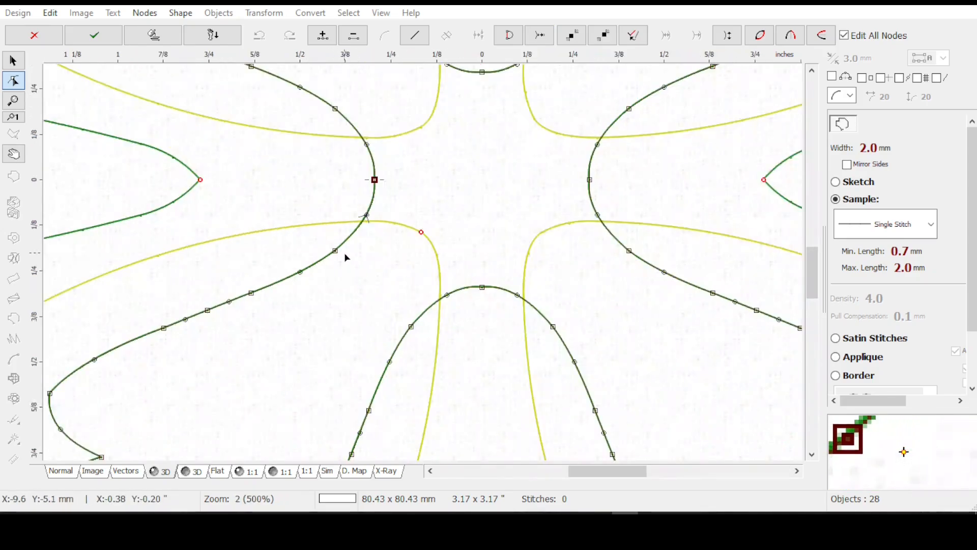
pyautogui.scroll(-1, 362, 248)
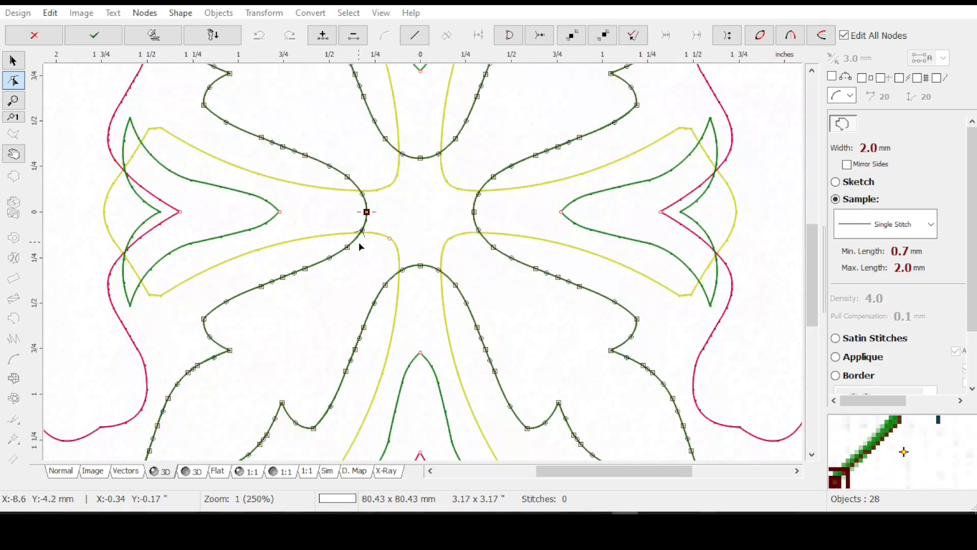
pyautogui.scroll(-1, 360, 246)
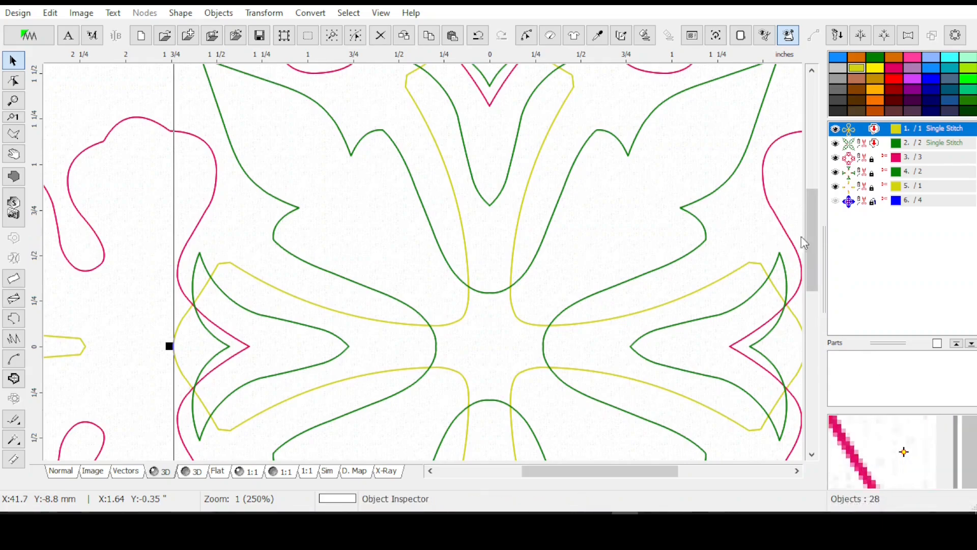
# Hide the pink flower, green tulip and outer yellow spike outline groups around the central cross and leaves.
pyautogui.moveTo(811, 258); pyautogui.dragTo(812, 231)
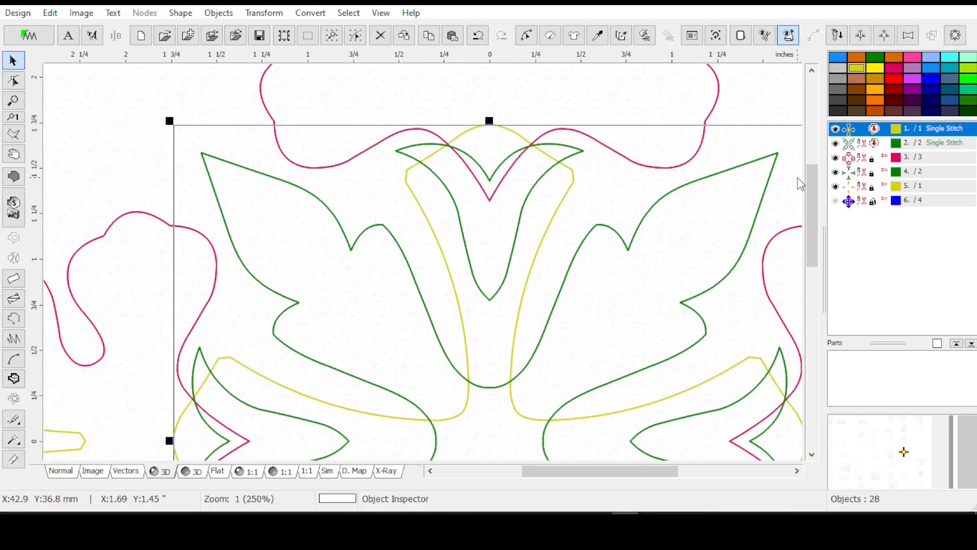
pyautogui.scroll(-1, 804, 182)
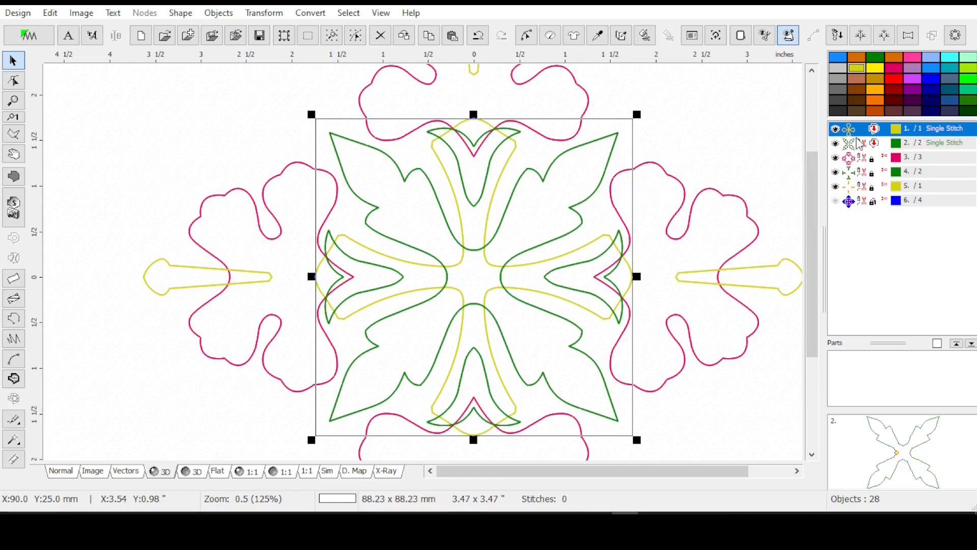
pyautogui.click(836, 157)
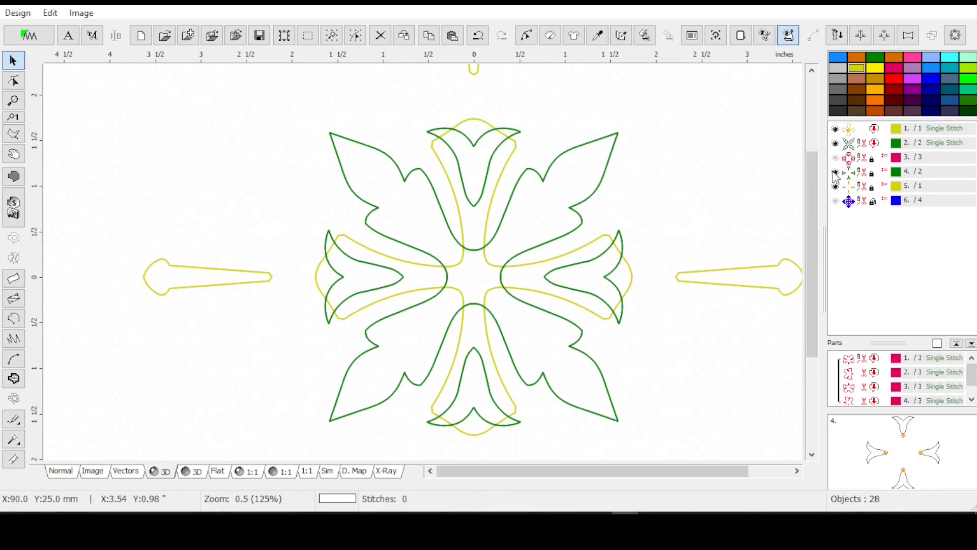
pyautogui.click(835, 172)
pyautogui.click(835, 187)
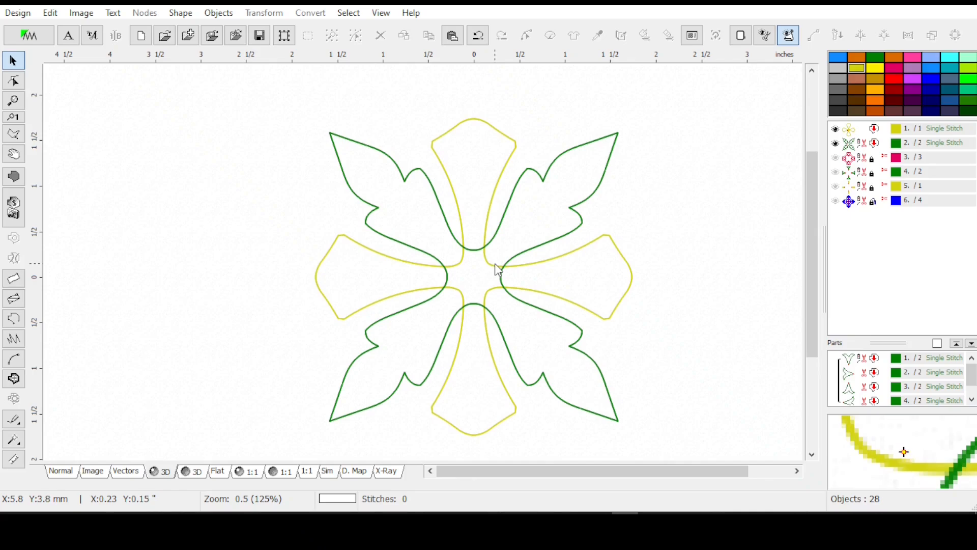
pyautogui.scroll(1, 495, 264)
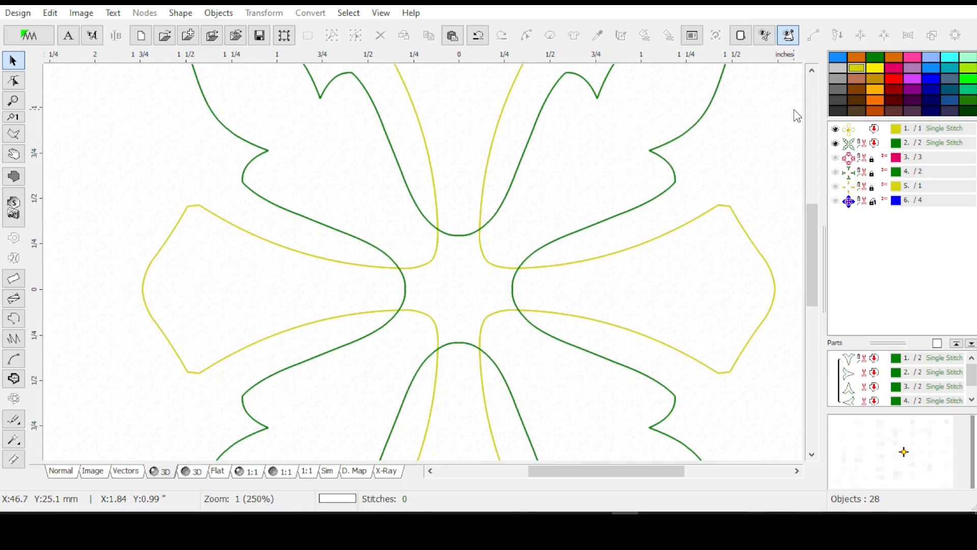
# Save the design under the new name HawBlock7inAutoOut in Embird Outline Format.
pyautogui.click(18, 12)
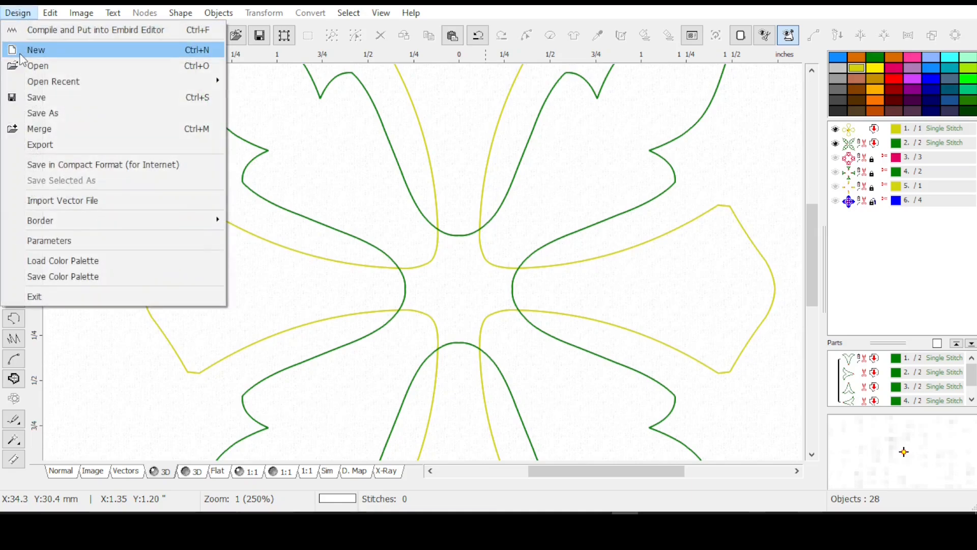
pyautogui.click(41, 113)
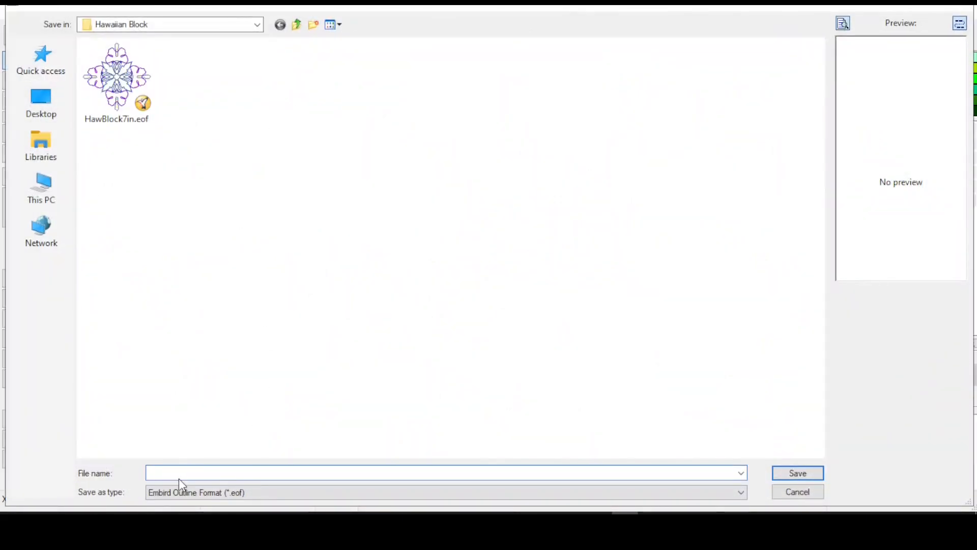
pyautogui.write('h')
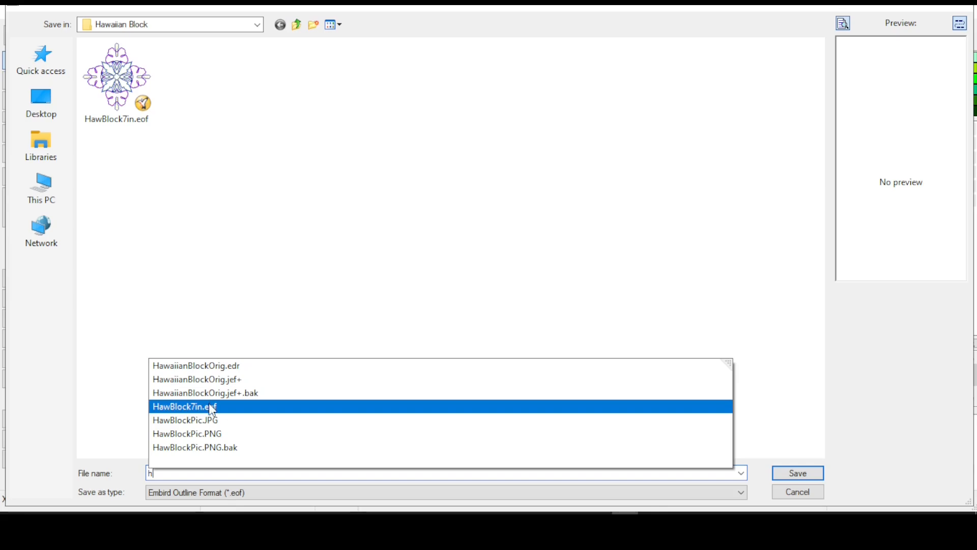
pyautogui.write('awBlock7')
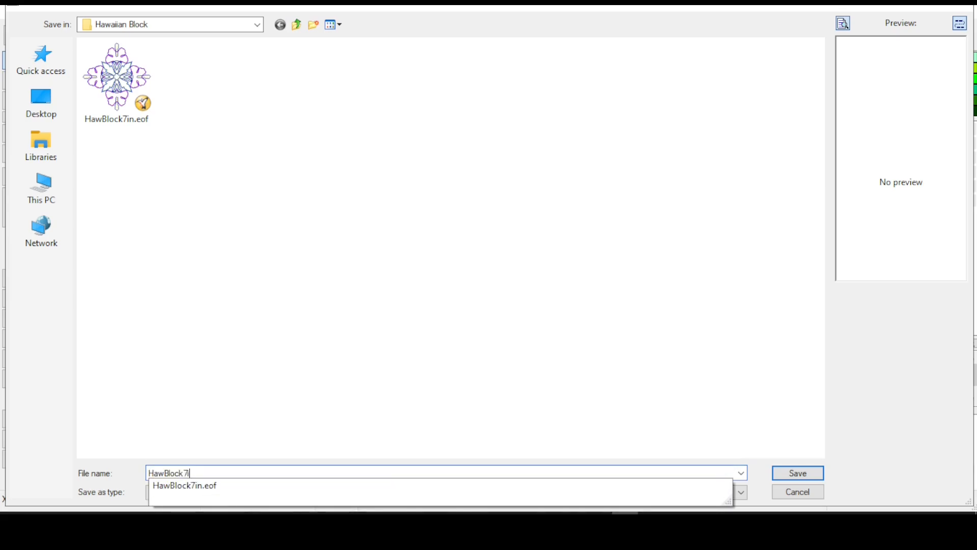
pyautogui.write('inAutoOut')
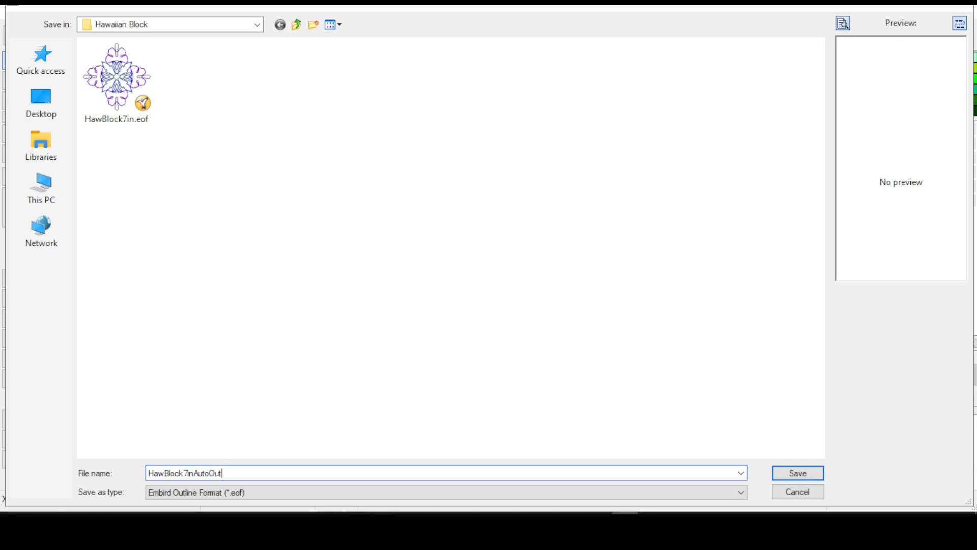
pyautogui.press('Return')
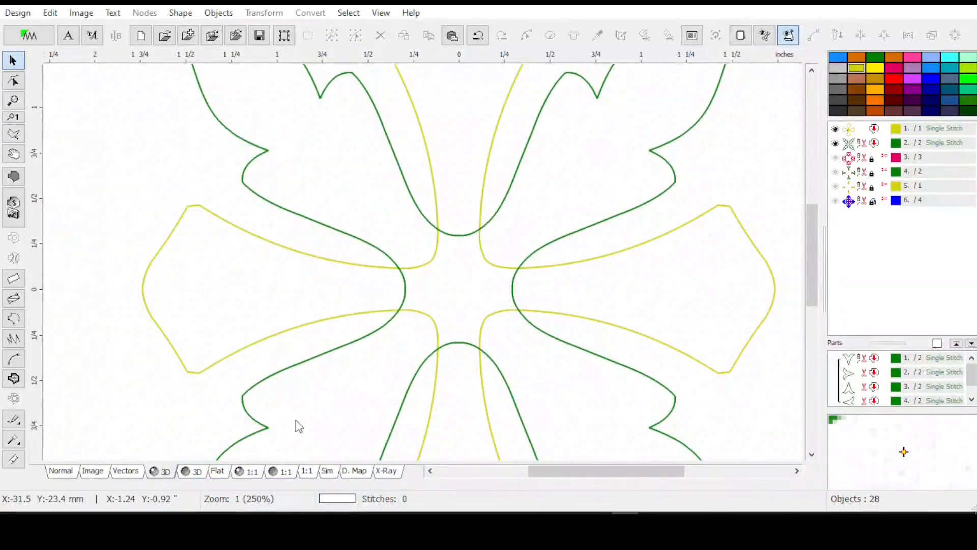
# Undo the last operation on the central cross and leaf outlines, and select all objects in the design.
pyautogui.moveTo(867, 127); pyautogui.dragTo(861, 137)
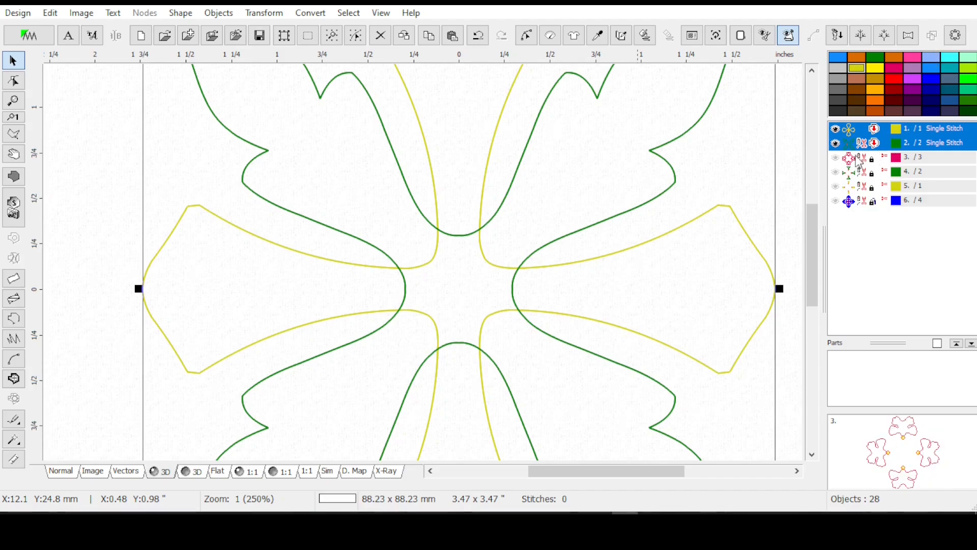
pyautogui.hotkey('ctrl', 'z')
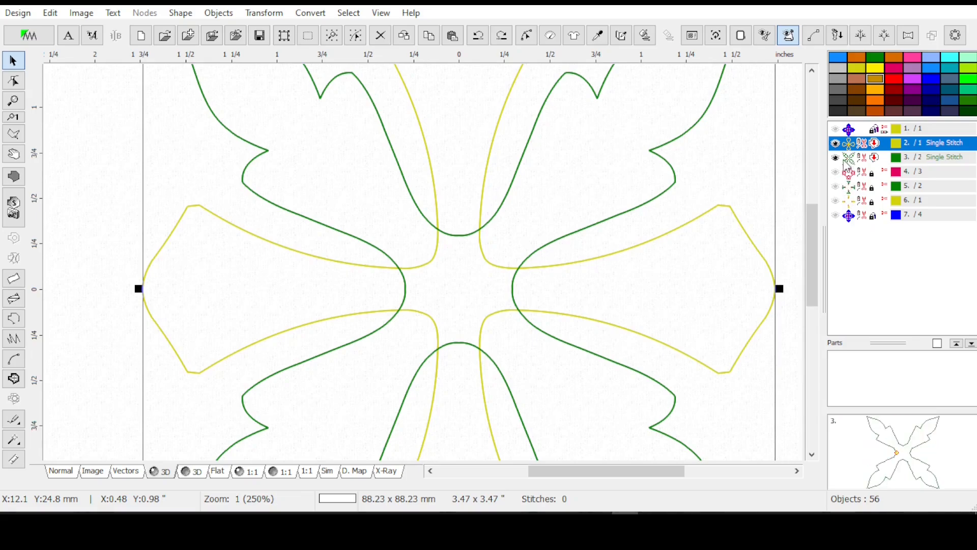
pyautogui.hotkey('ctrl', 'a')
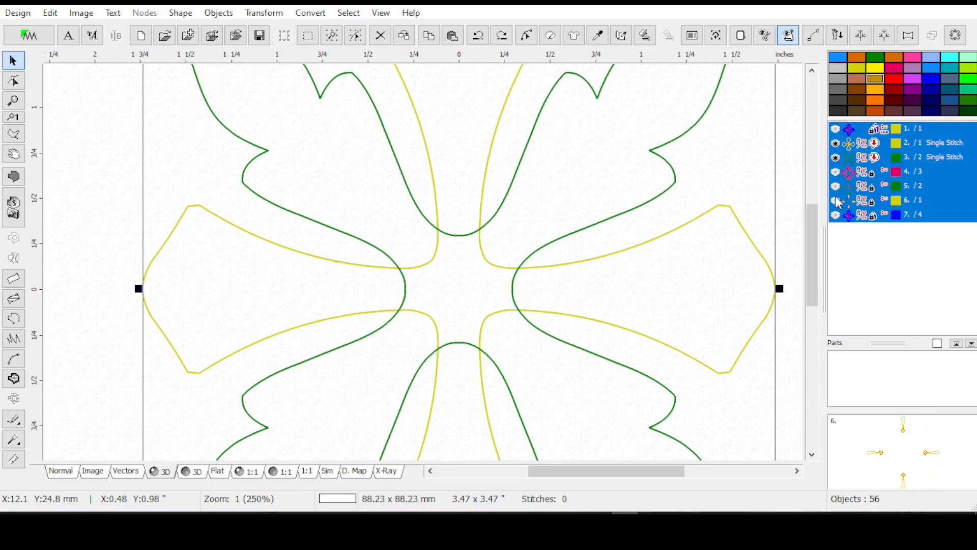
# Show the pink flower, green tulip and yellow spike outline groups, keeping both groups with blue offset outlines hidden.
pyautogui.click(836, 129)
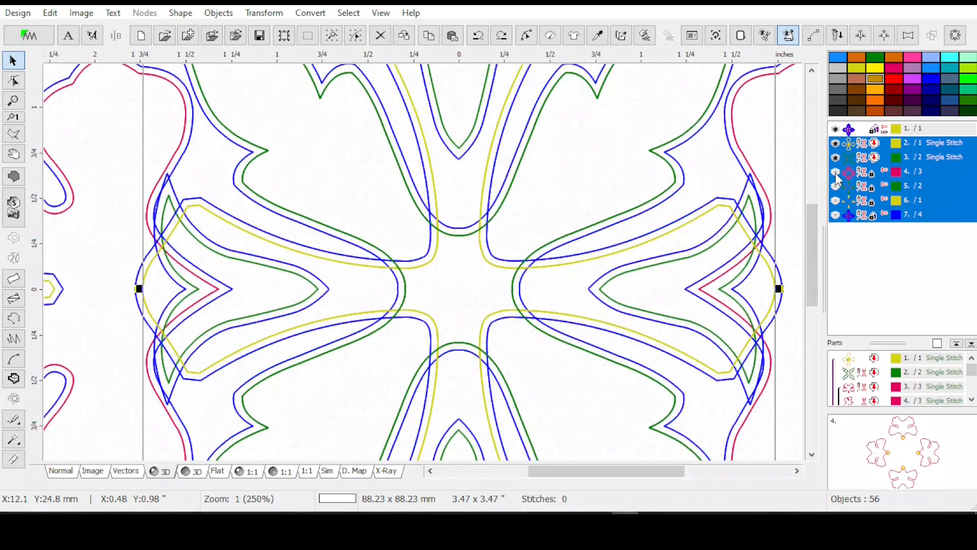
pyautogui.click(836, 129)
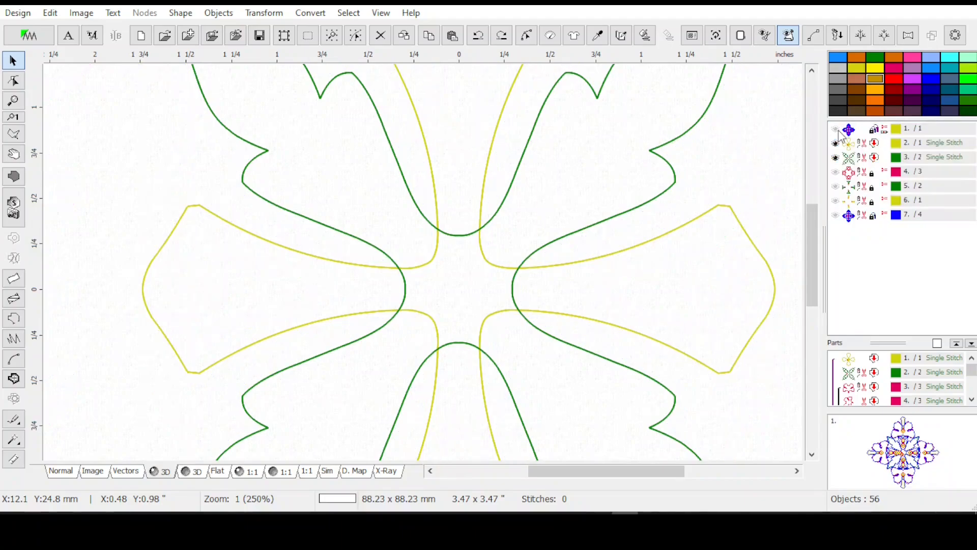
pyautogui.click(835, 172)
pyautogui.click(835, 186)
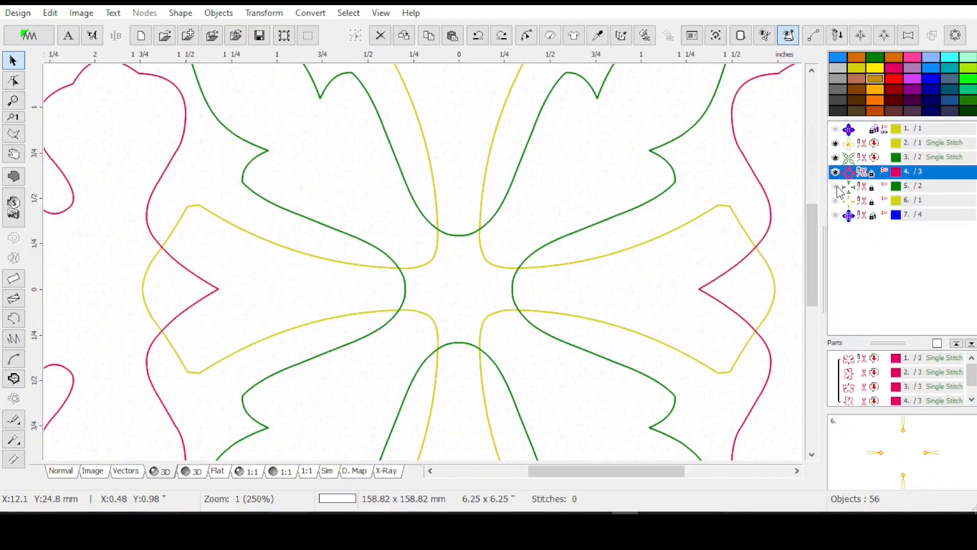
pyautogui.click(836, 201)
pyautogui.click(836, 216)
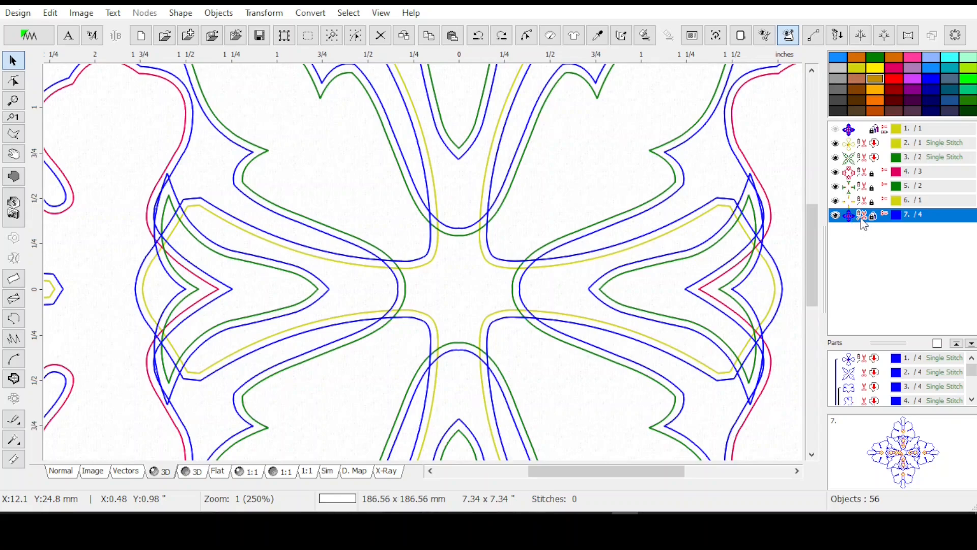
pyautogui.click(836, 215)
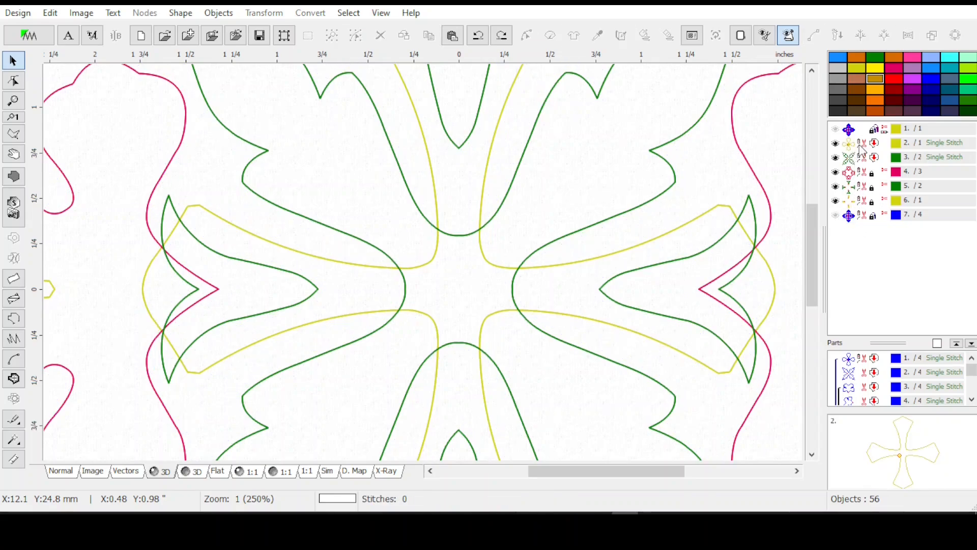
# Create filled objects from the five visible outline entries: cross, leaves, pink flowers, green tulips and yellow spikes.
pyautogui.moveTo(860, 145); pyautogui.dragTo(867, 204)
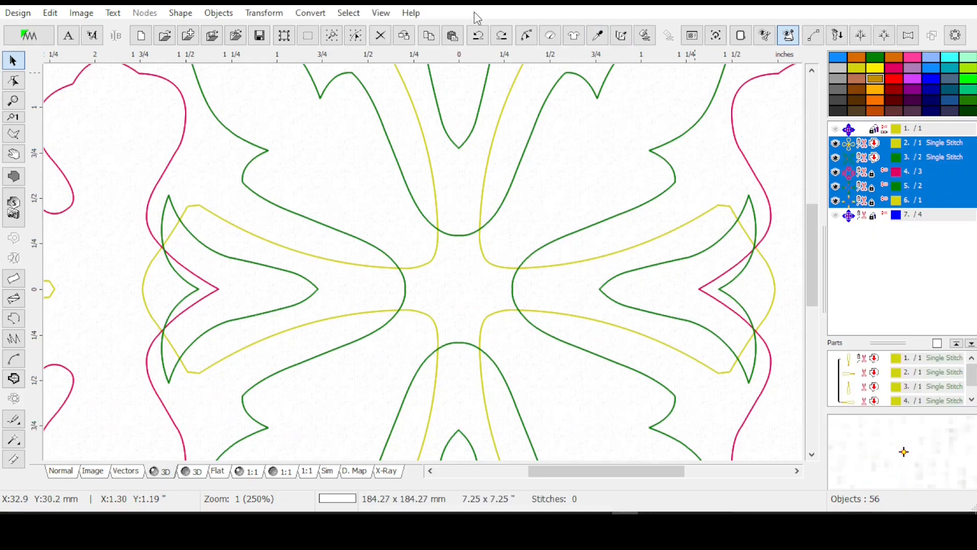
pyautogui.click(310, 13)
pyautogui.click(346, 110)
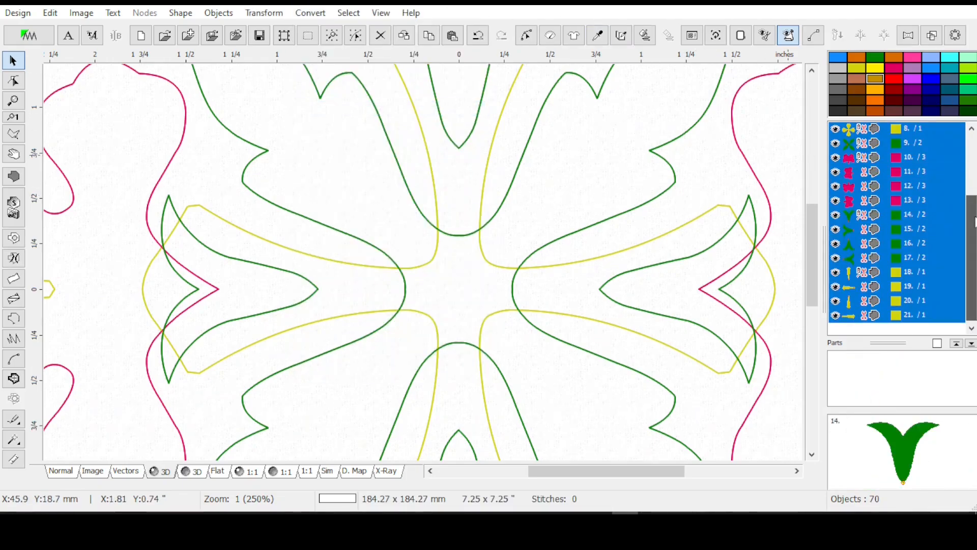
pyautogui.scroll(2, 962, 223)
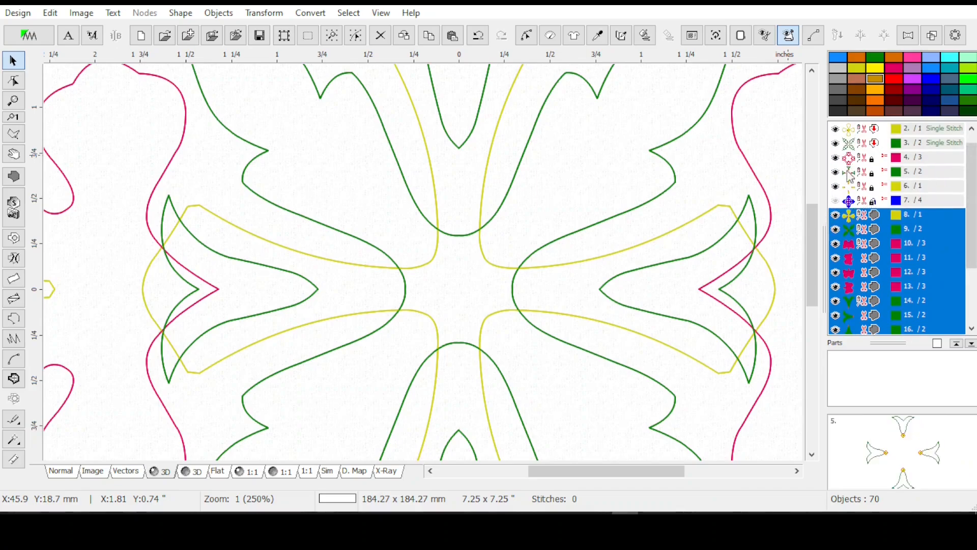
# Show the blue offset outline group and delete the five source outline entries for the cross, leaves, flowers, tulips and spikes.
pyautogui.click(837, 202)
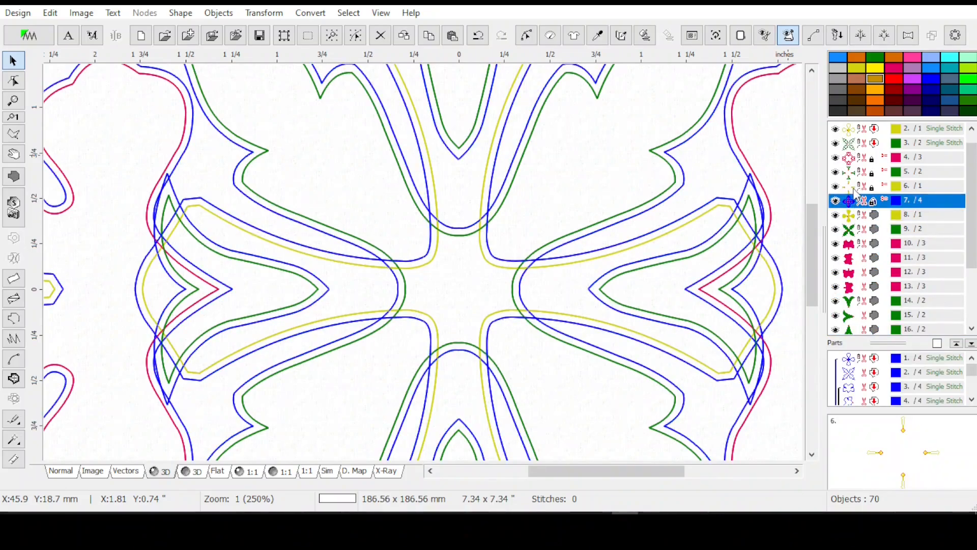
pyautogui.moveTo(863, 188); pyautogui.dragTo(857, 149)
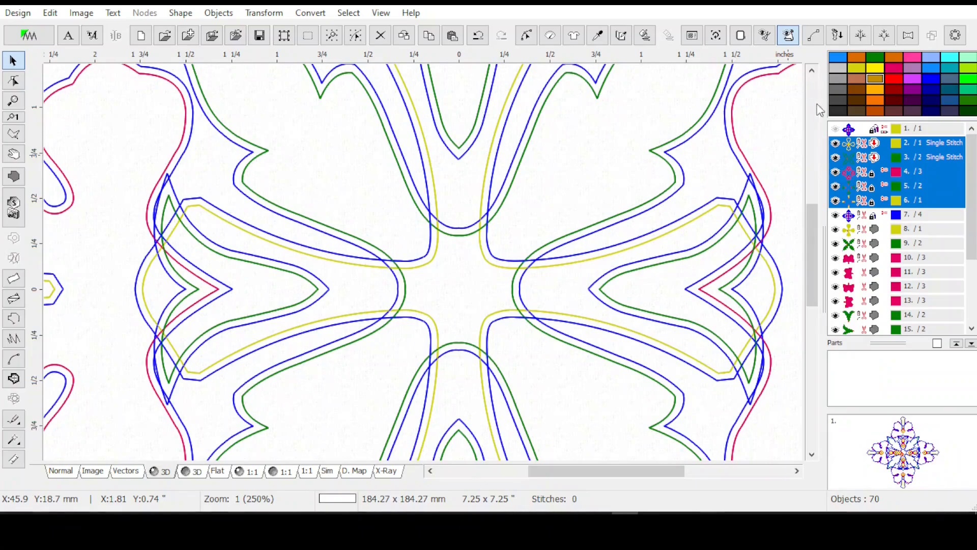
pyautogui.press('Delete')
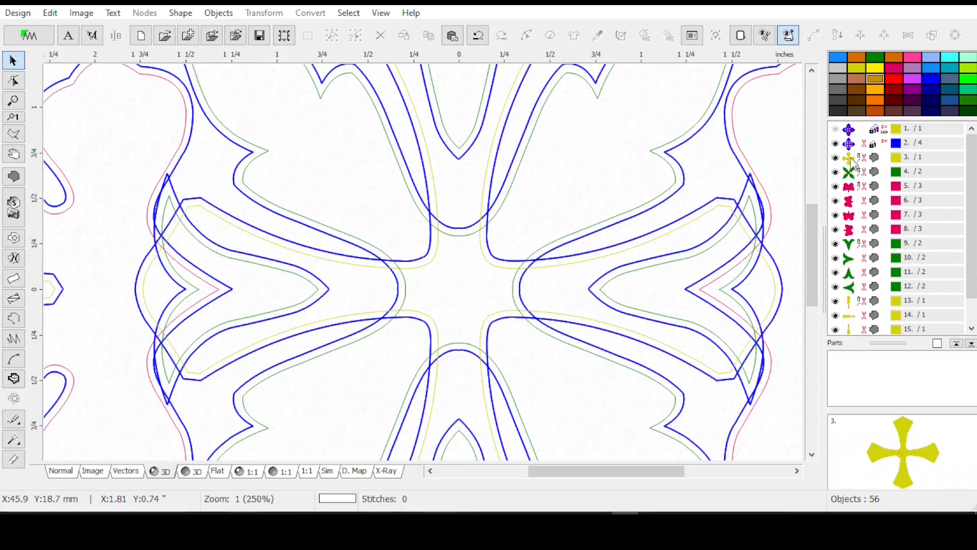
# Group the four filled pink flowers, the four green tulips and the four yellow spikes into three separate groups.
pyautogui.moveTo(861, 185); pyautogui.dragTo(874, 234)
pyautogui.rightClick(868, 227)
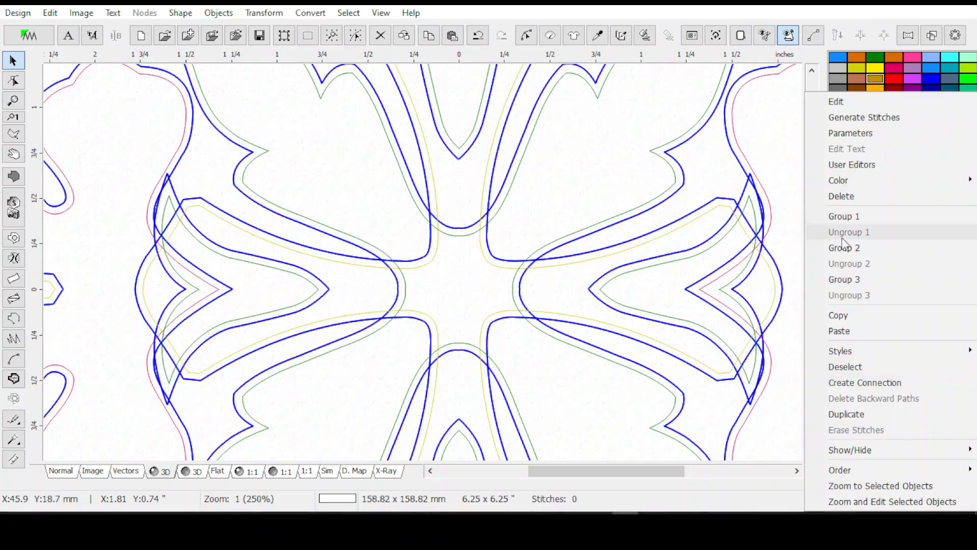
pyautogui.click(847, 222)
pyautogui.moveTo(864, 203); pyautogui.dragTo(865, 257)
pyautogui.rightClick(866, 244)
pyautogui.click(859, 216)
pyautogui.rightClick(865, 257)
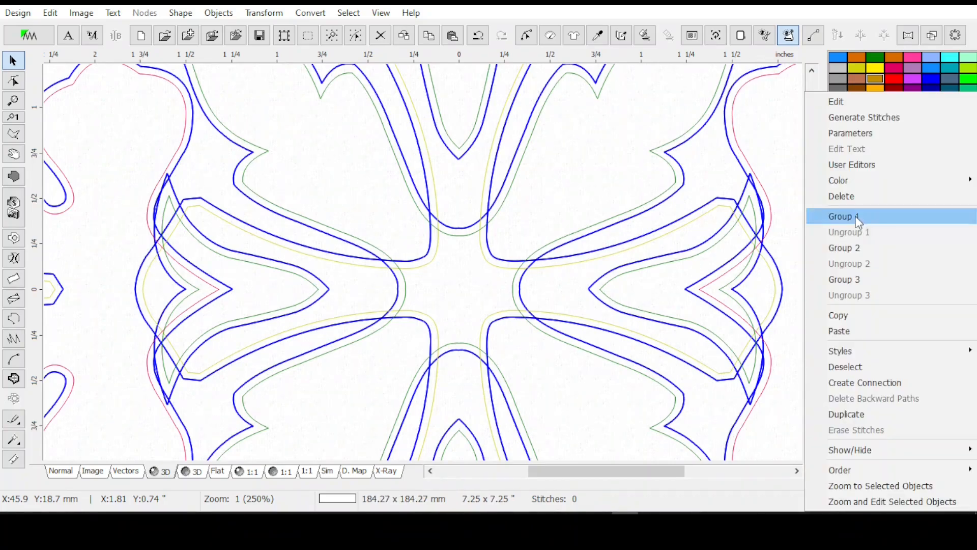
pyautogui.click(857, 220)
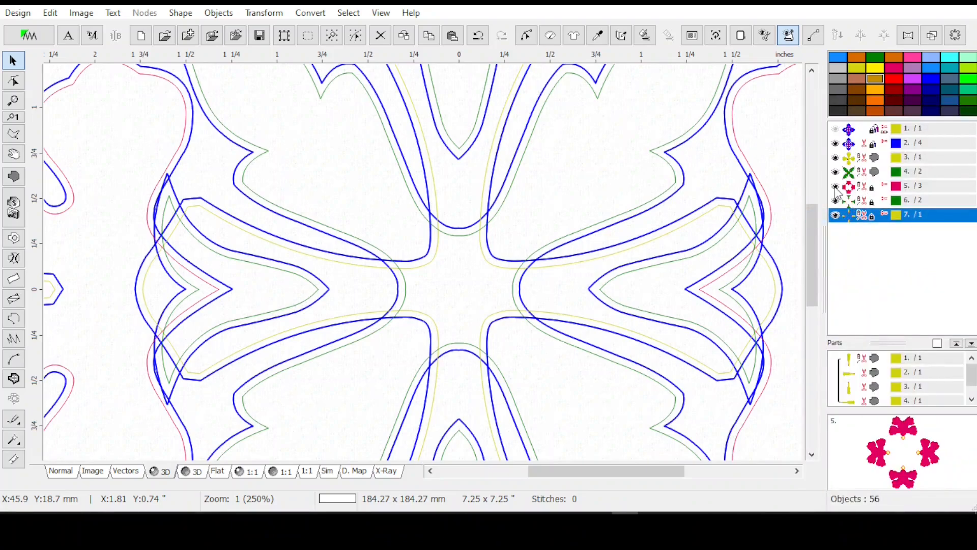
# Hide the filled flower, tulip and spike groups and the blue offset outlines, keeping only the filled cross and leaves shown.
pyautogui.click(835, 186)
pyautogui.click(836, 200)
pyautogui.click(835, 215)
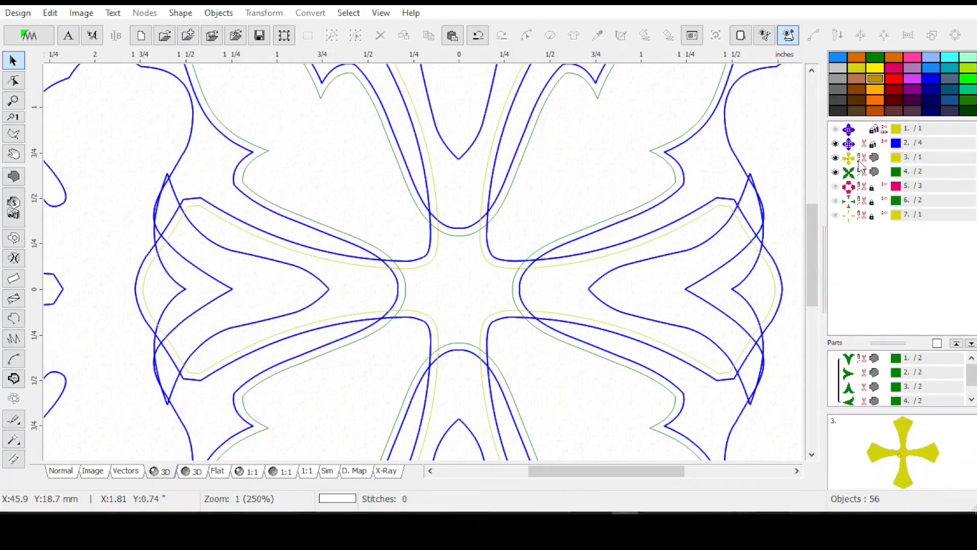
pyautogui.click(836, 143)
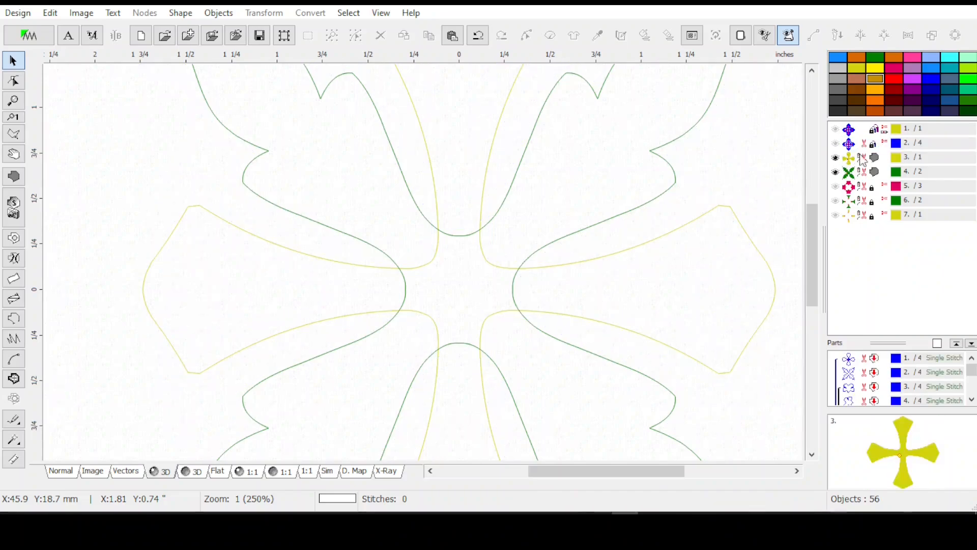
# Create outline elements from the filled cross and leaves without arranging them into a compact outline, and generate their stitches.
pyautogui.click(861, 163)
pyautogui.keyDown('shift'); pyautogui.click(861, 173); pyautogui.keyUp('shift')
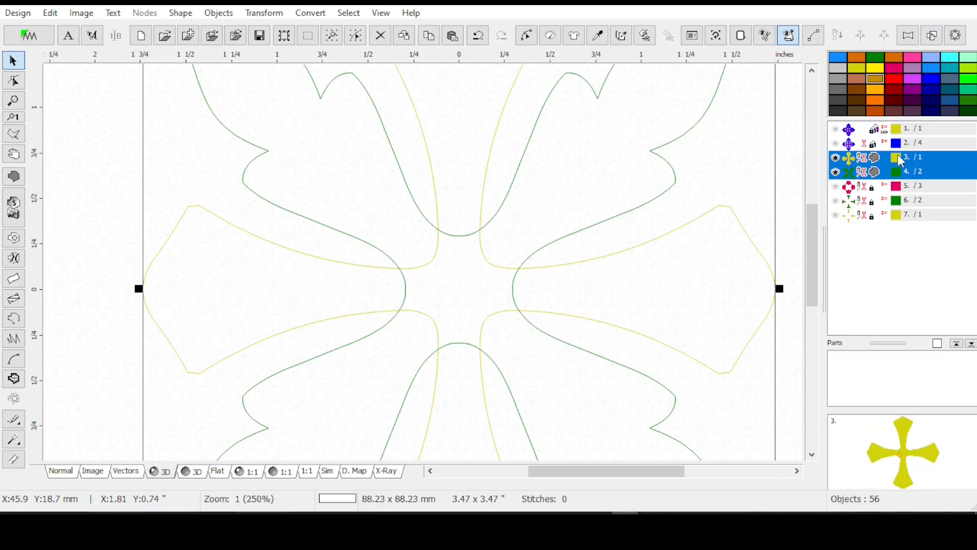
pyautogui.click(931, 37)
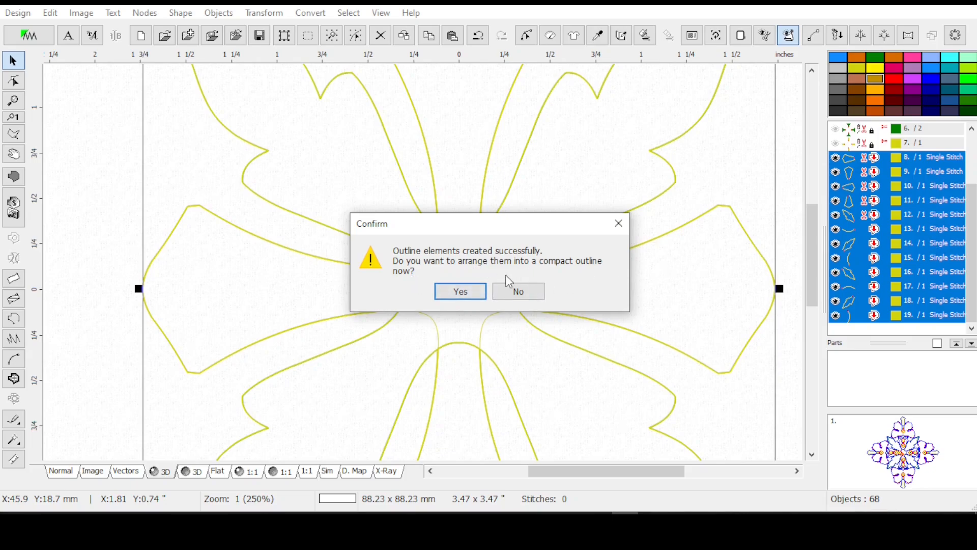
pyautogui.click(517, 297)
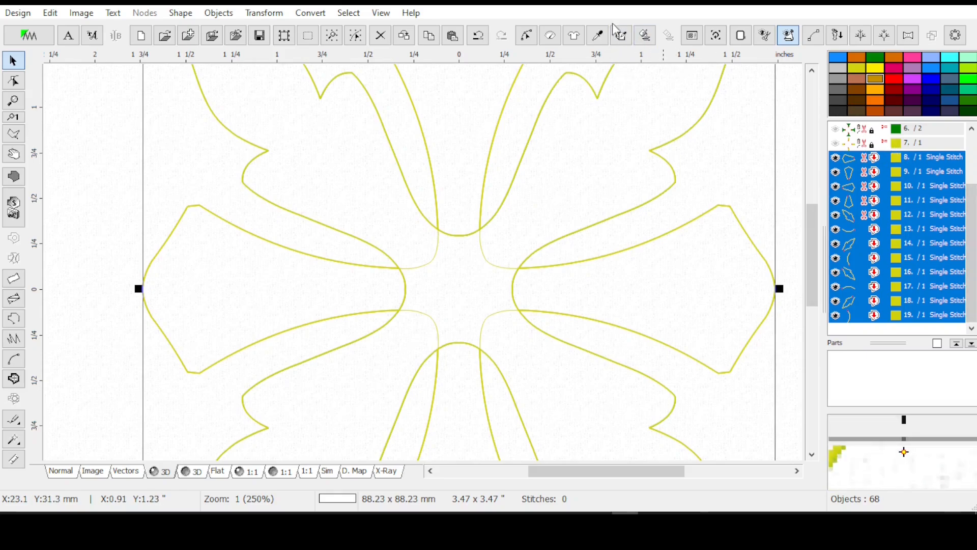
pyautogui.click(645, 36)
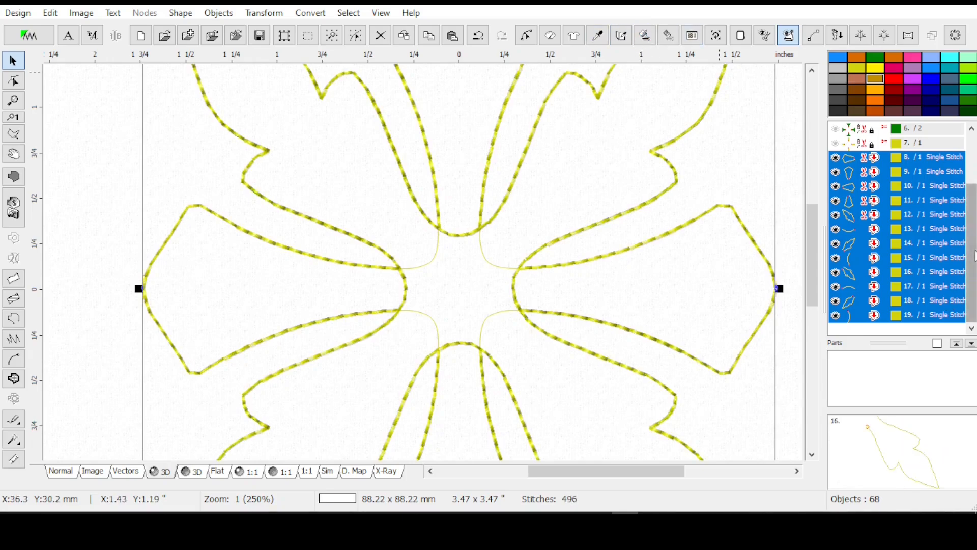
# Edit the nodes of the left cross arm's outline, adding an end node on the cross contour just past the upper leaf intersection.
pyautogui.moveTo(973, 251); pyautogui.dragTo(969, 207)
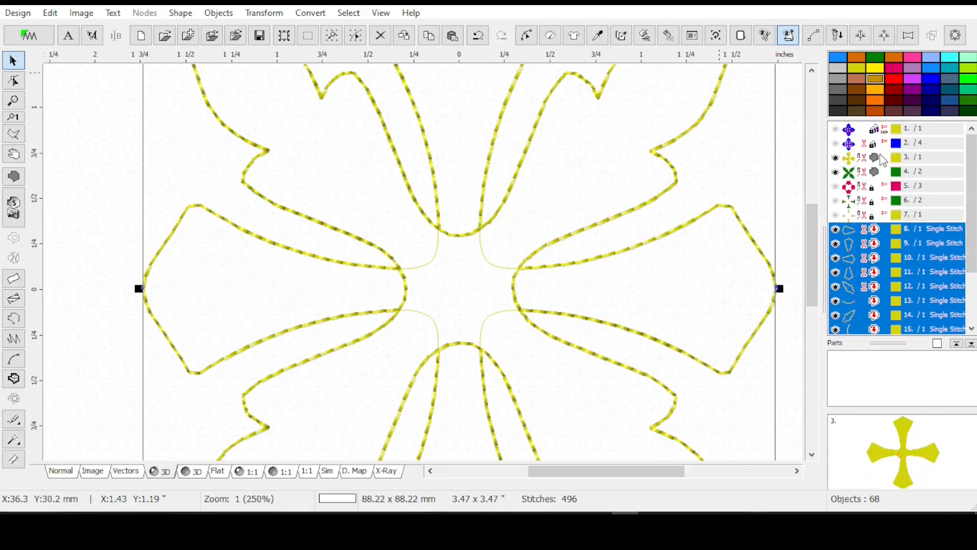
pyautogui.scroll(-2, 899, 189)
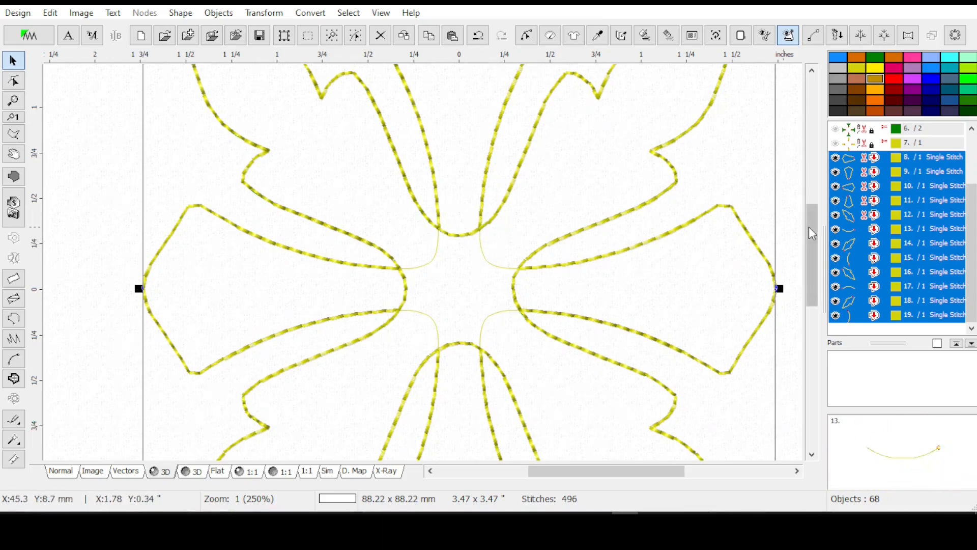
pyautogui.moveTo(808, 237); pyautogui.dragTo(824, 224)
pyautogui.moveTo(973, 204); pyautogui.dragTo(972, 156)
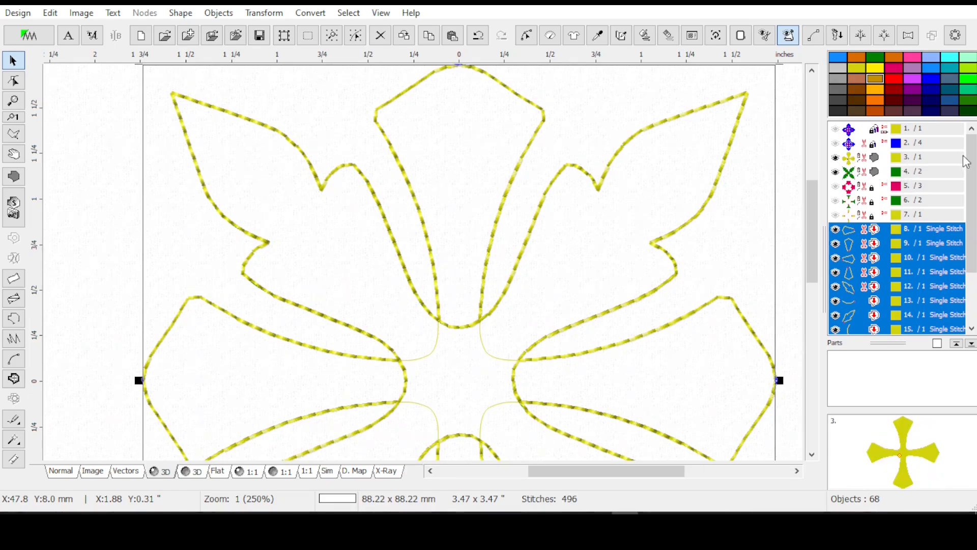
pyautogui.scroll(-2, 966, 162)
pyautogui.click(872, 158)
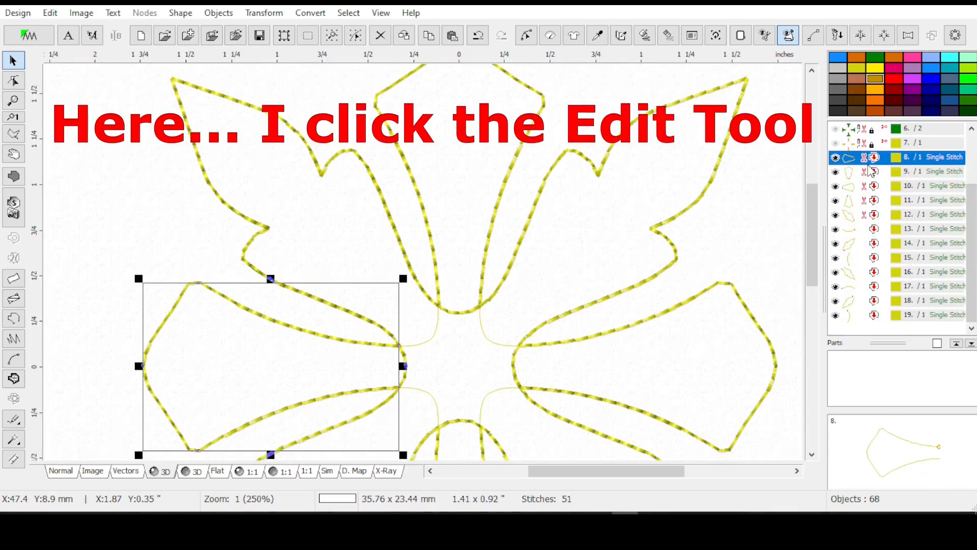
pyautogui.click(526, 36)
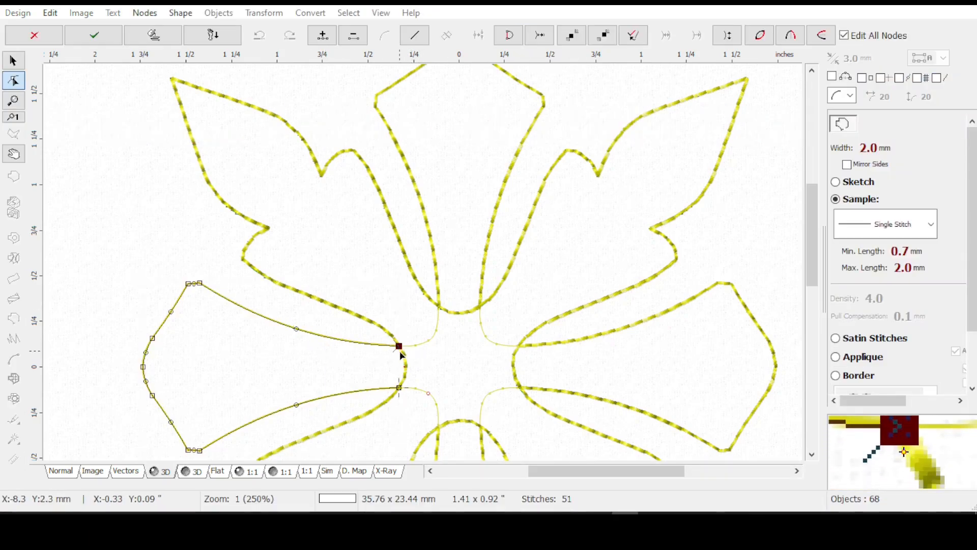
pyautogui.click(425, 356)
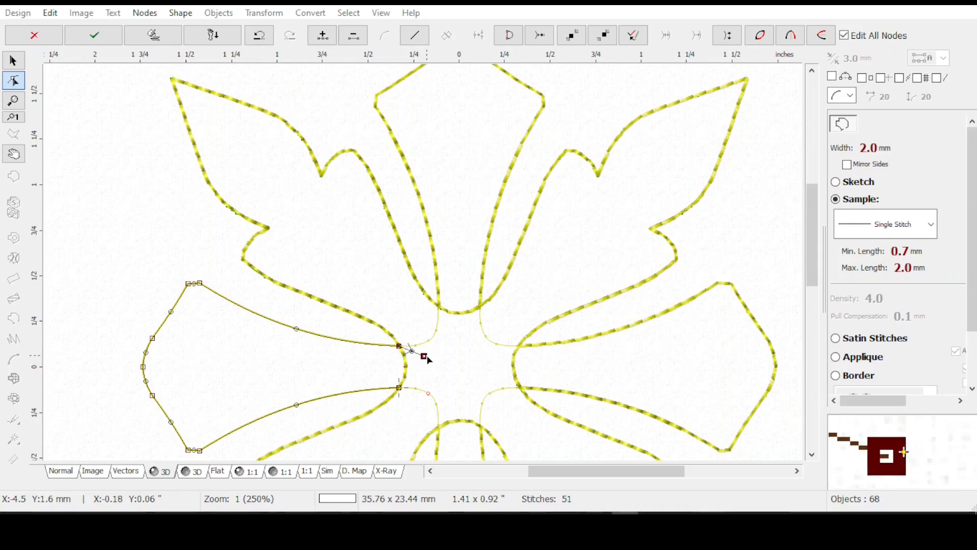
pyautogui.moveTo(425, 356); pyautogui.dragTo(418, 350)
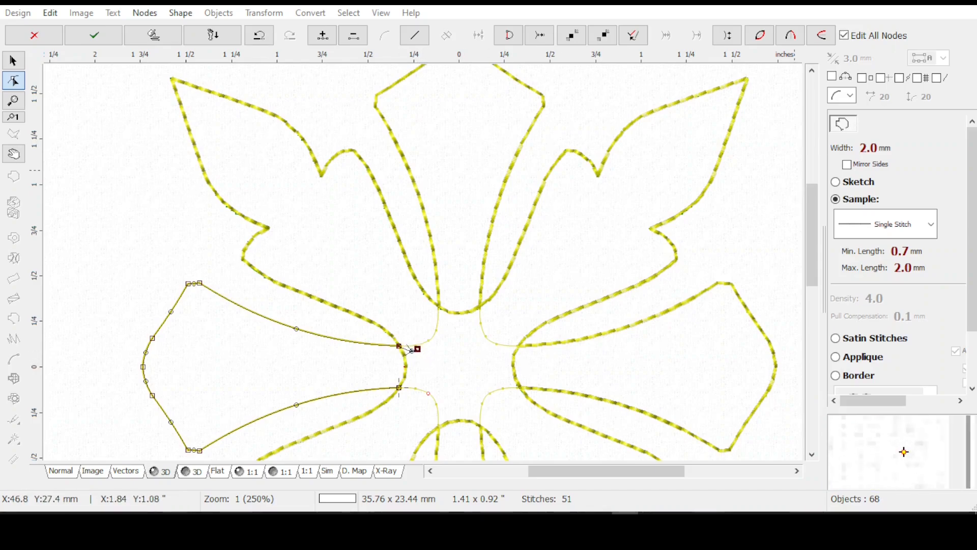
pyautogui.click(900, 78)
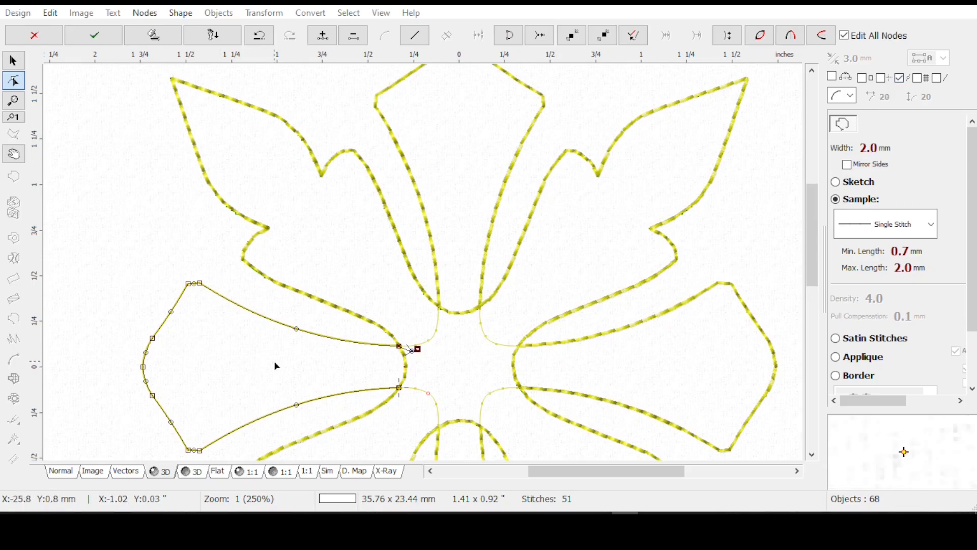
pyautogui.moveTo(419, 349)
pyautogui.mouseDown()
pyautogui.moveTo(415, 369)
pyautogui.moveTo(416, 345)
pyautogui.mouseUp()
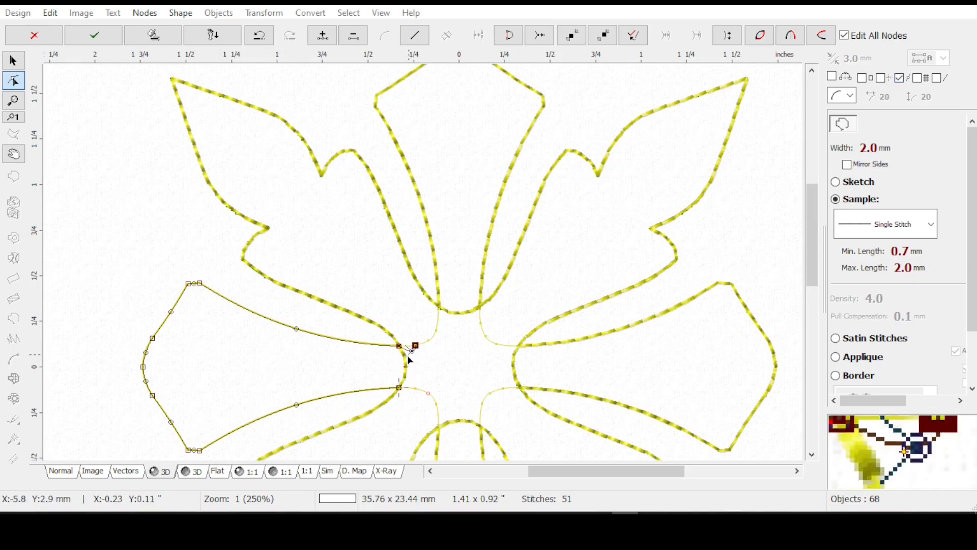
# Shape the added upper segment of the left arm's outline to follow the cross contour, with an additional snap option enabled.
pyautogui.scroll(1, 412, 381)
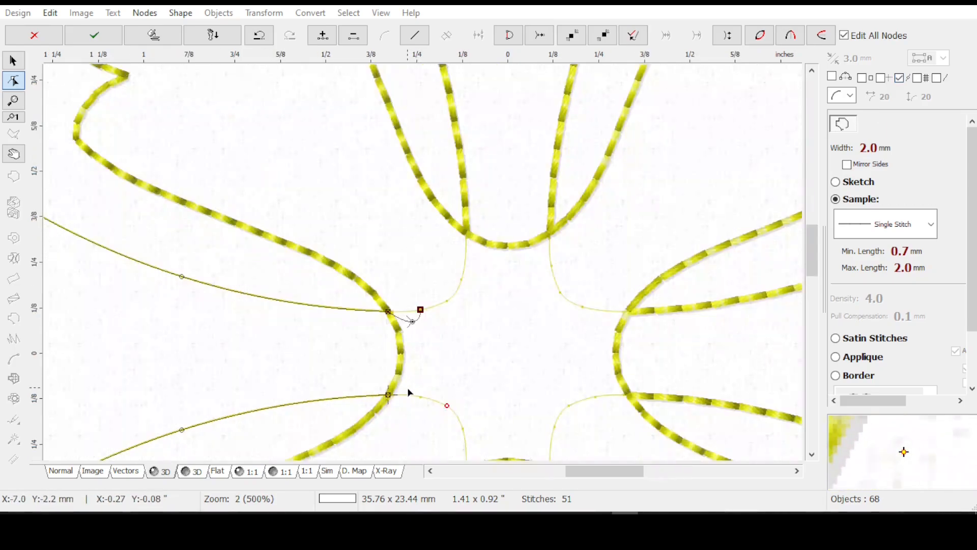
pyautogui.moveTo(412, 321)
pyautogui.mouseDown()
pyautogui.moveTo(402, 305)
pyautogui.moveTo(404, 316)
pyautogui.mouseUp()
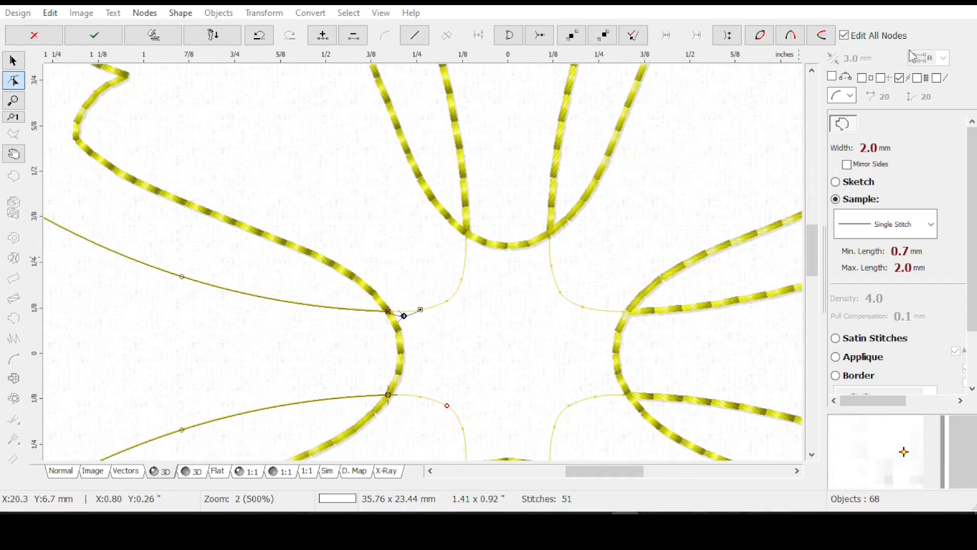
pyautogui.click(938, 78)
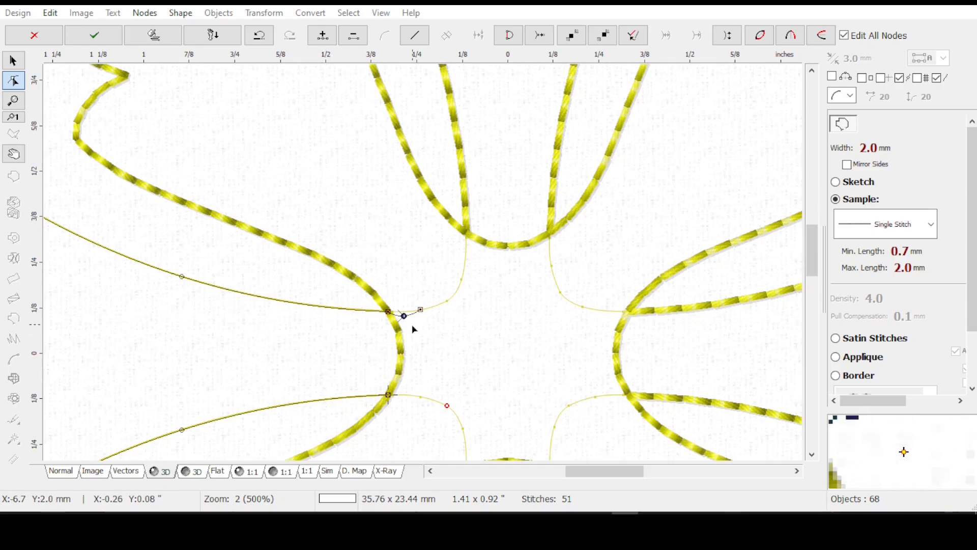
pyautogui.moveTo(403, 319); pyautogui.dragTo(407, 314)
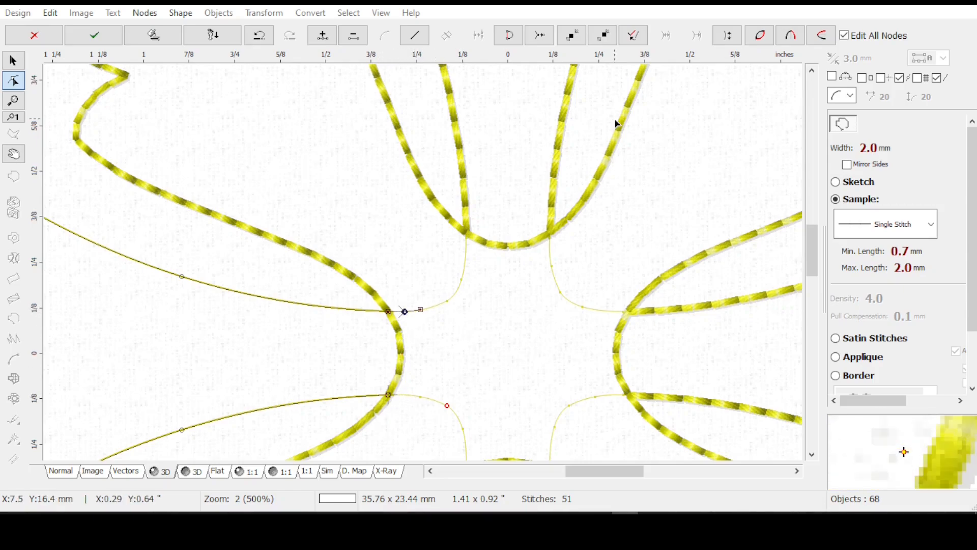
# Extend the lower end of the left arm's outline along the cross contour past the leaf intersection and apply the node edits.
pyautogui.click(727, 38)
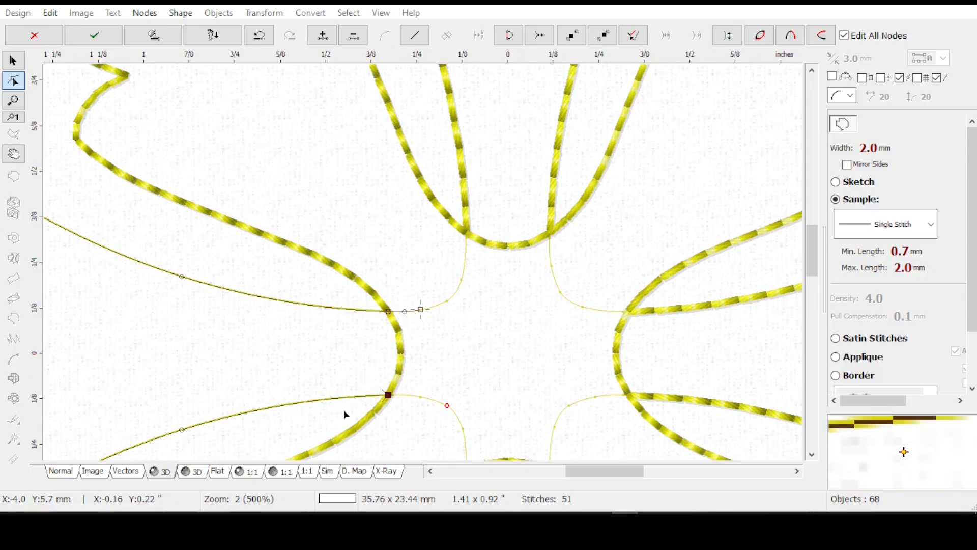
pyautogui.moveTo(420, 406); pyautogui.dragTo(423, 398)
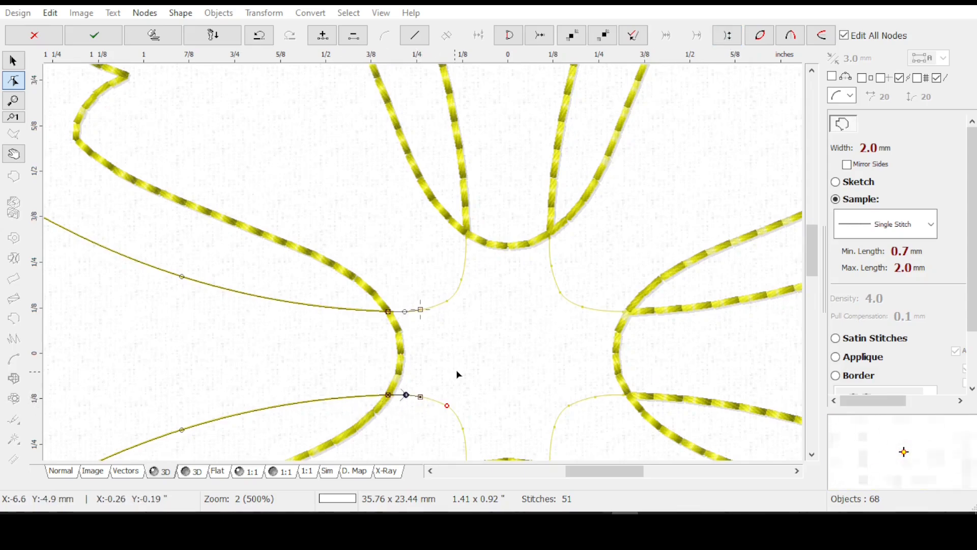
pyautogui.click(728, 36)
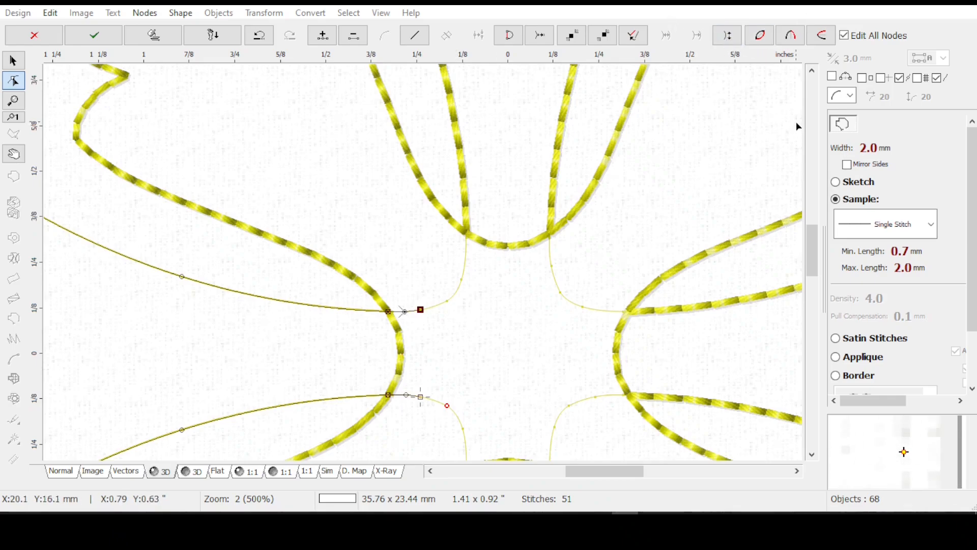
pyautogui.press('Return')
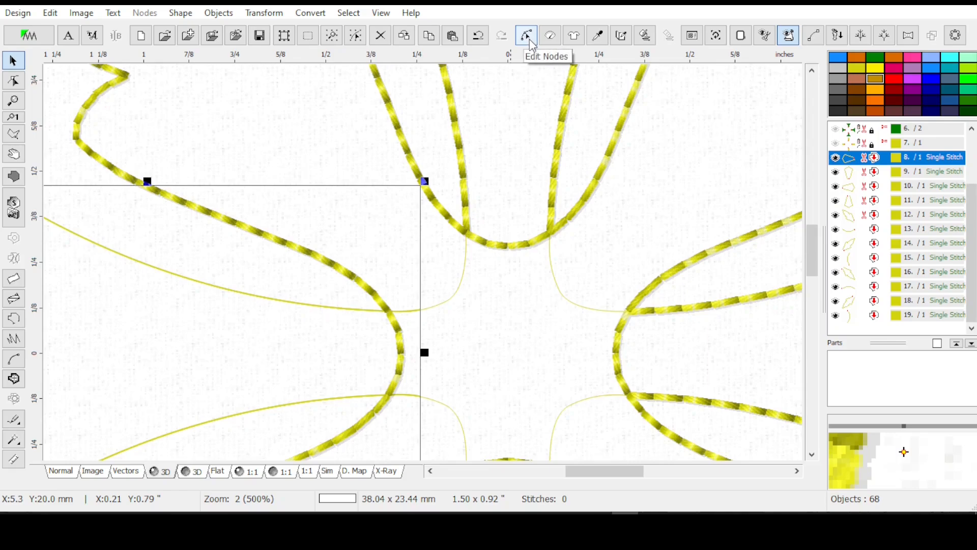
# Edit the nodes of the upper cross arm's outline and extend its right end along the cross contour past the leaf intersection.
pyautogui.click(861, 174)
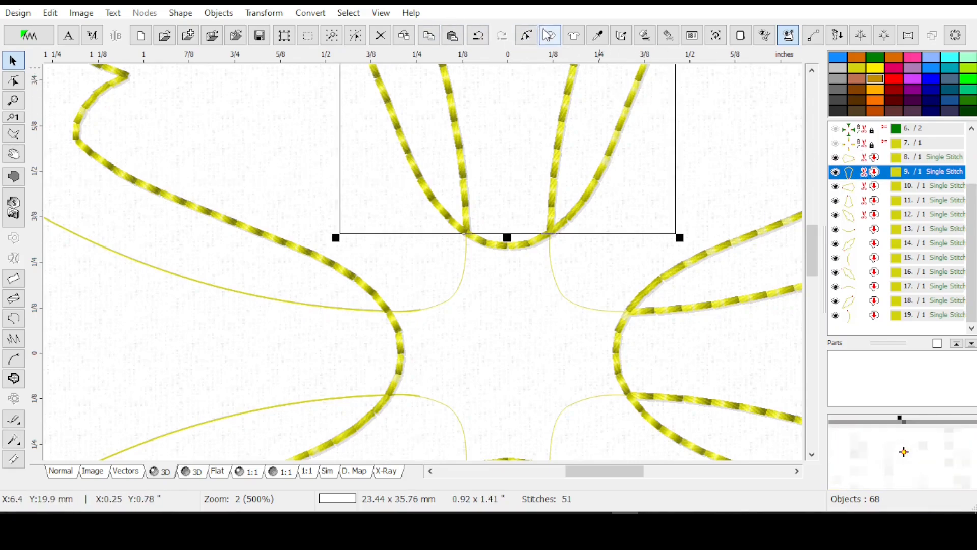
pyautogui.click(528, 35)
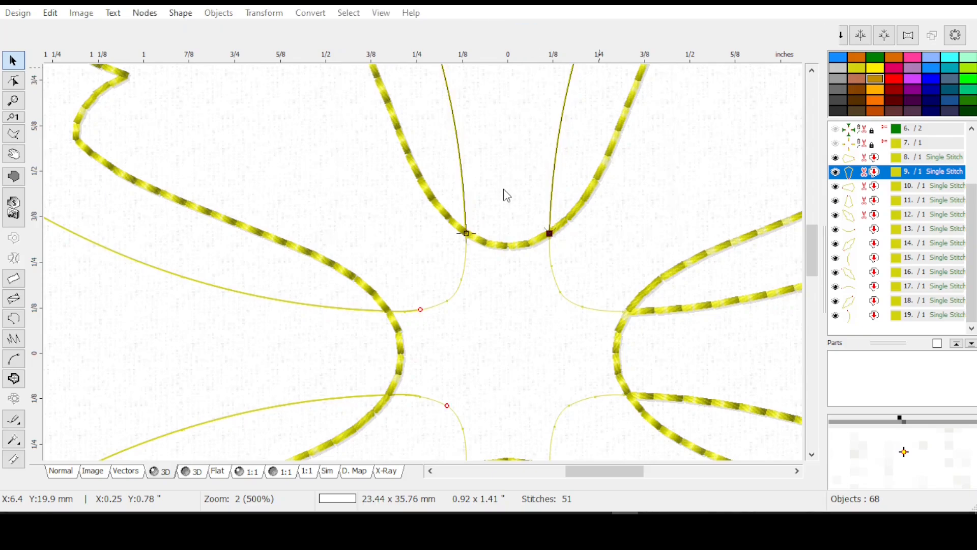
pyautogui.click(550, 291)
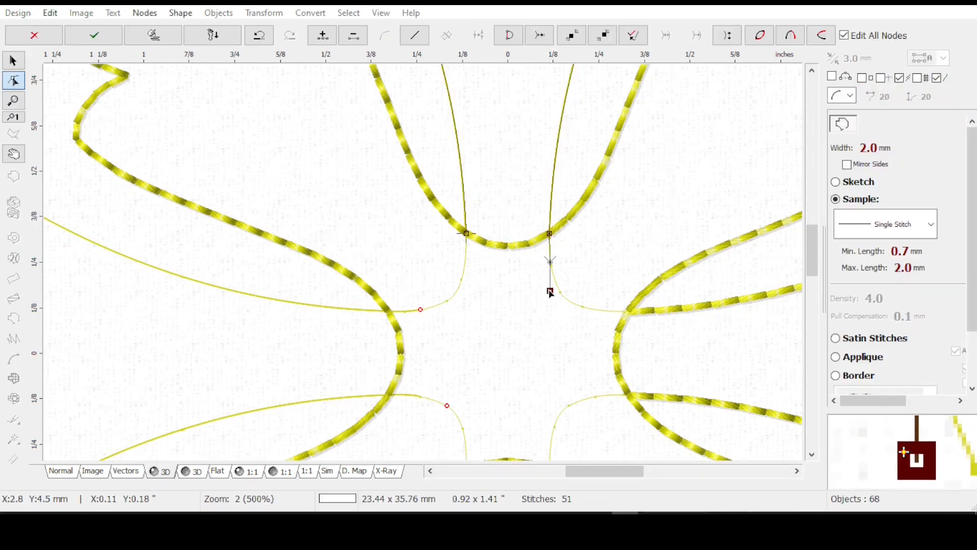
pyautogui.moveTo(551, 291); pyautogui.dragTo(552, 267)
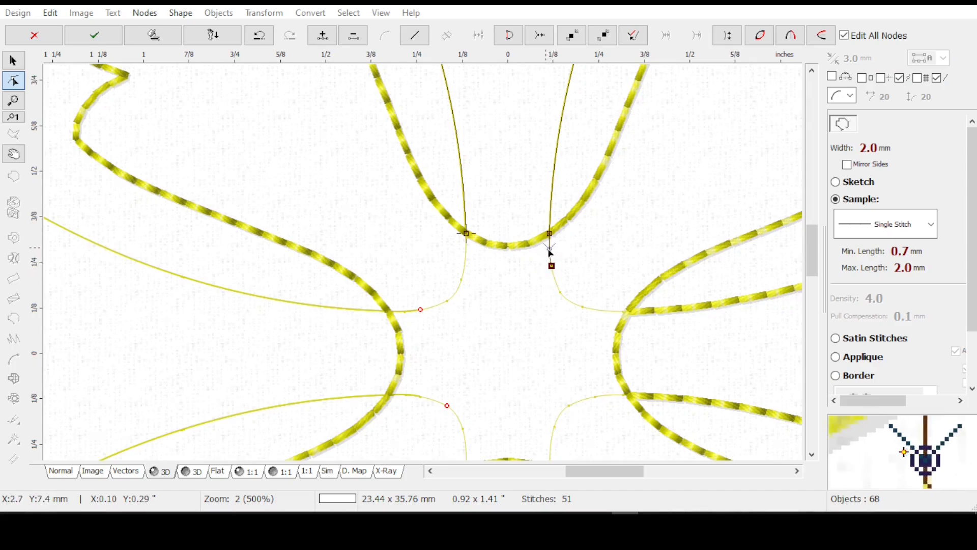
pyautogui.click(728, 36)
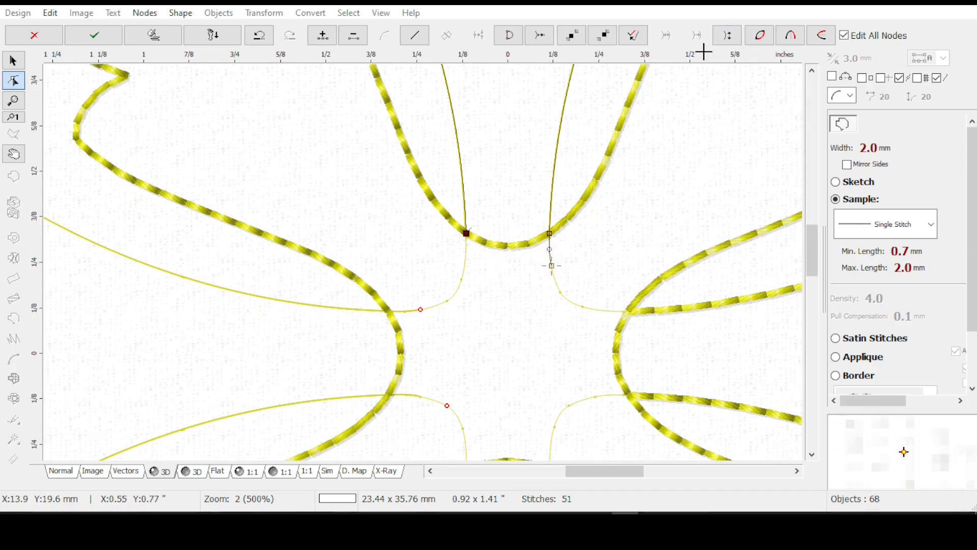
# Extend the left end of the upper arm's outline to the cross contour, align both added segments with it and apply the node edits.
pyautogui.click(473, 260)
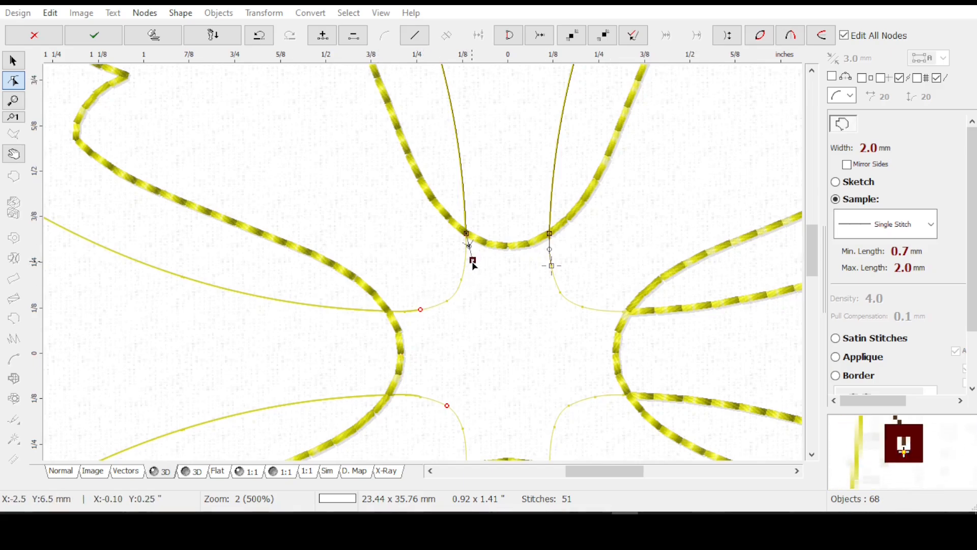
pyautogui.moveTo(474, 262)
pyautogui.mouseDown()
pyautogui.moveTo(464, 265)
pyautogui.moveTo(464, 249)
pyautogui.moveTo(465, 260)
pyautogui.mouseUp()
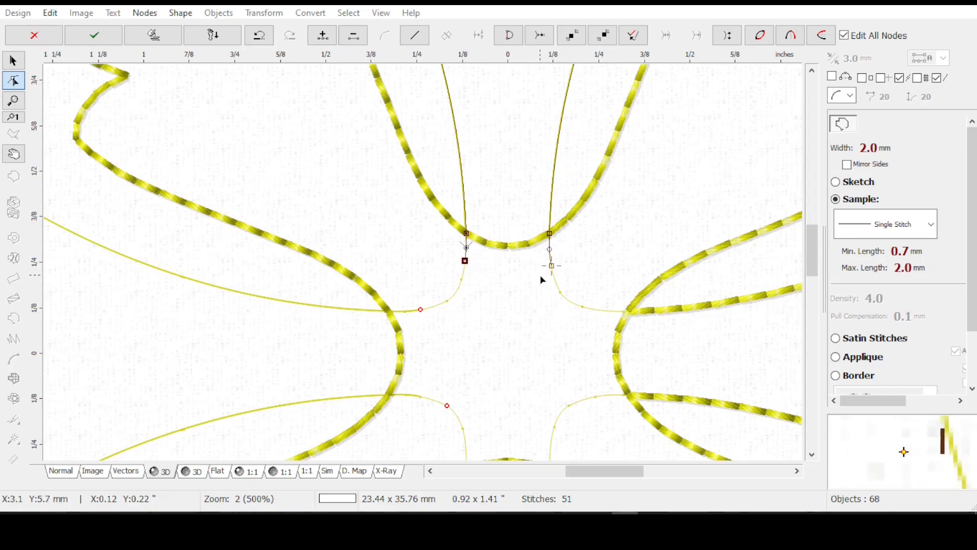
pyautogui.moveTo(549, 249); pyautogui.dragTo(550, 259)
pyautogui.click(551, 267)
pyautogui.click(465, 260)
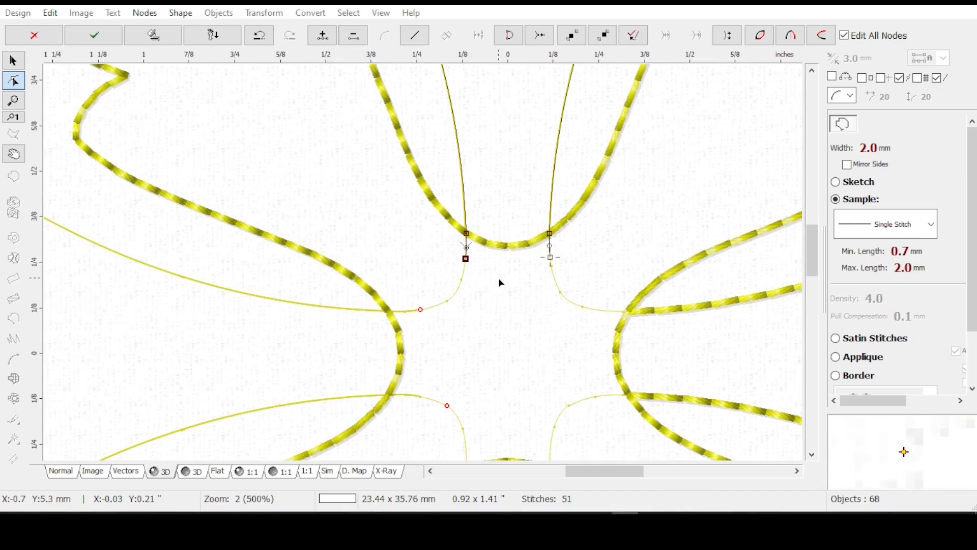
pyautogui.press('Return')
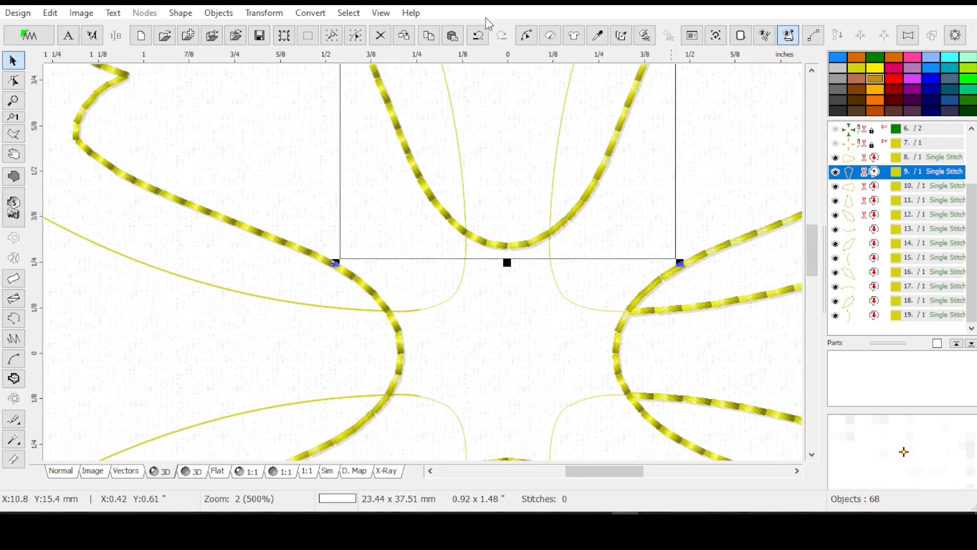
# Swap the start and end points of the upper arm's outline and apply the node edit.
pyautogui.click(527, 35)
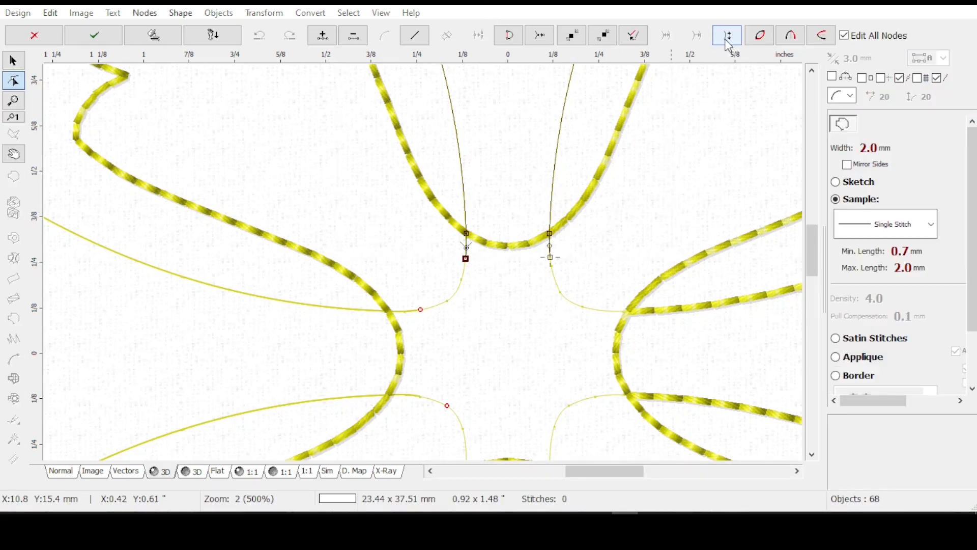
pyautogui.click(730, 43)
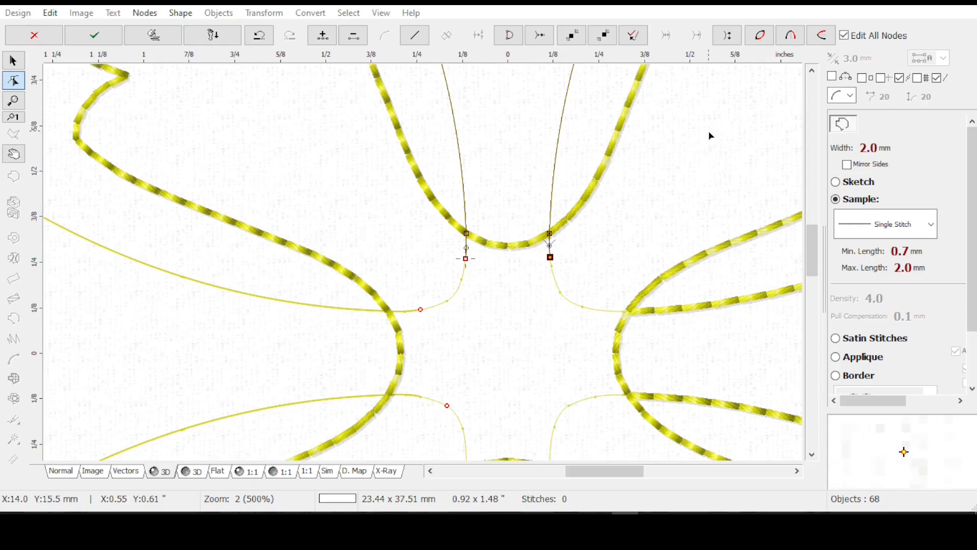
pyautogui.press('Return')
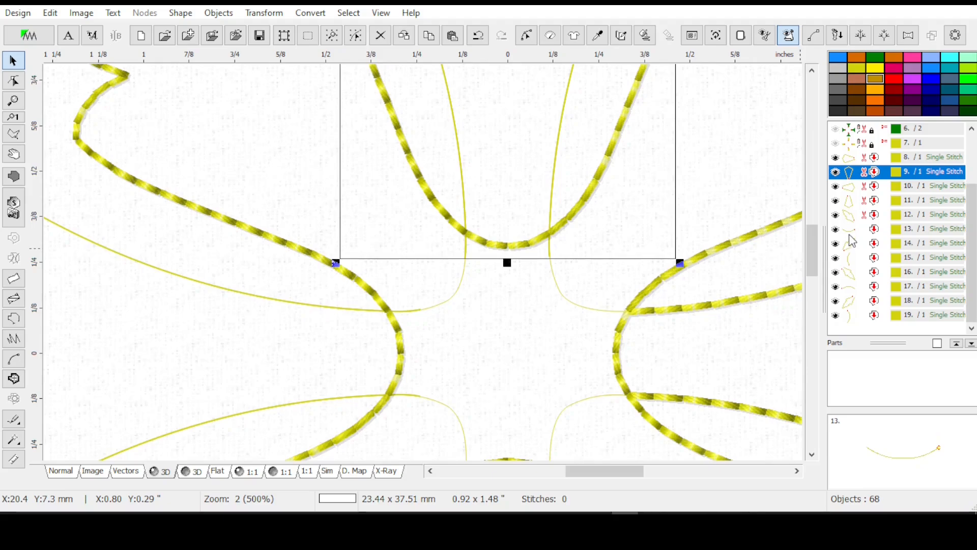
# Edit the nodes of the right cross arm's outline and extend its lower end along the cross contour past the leaf intersection.
pyautogui.press('-')
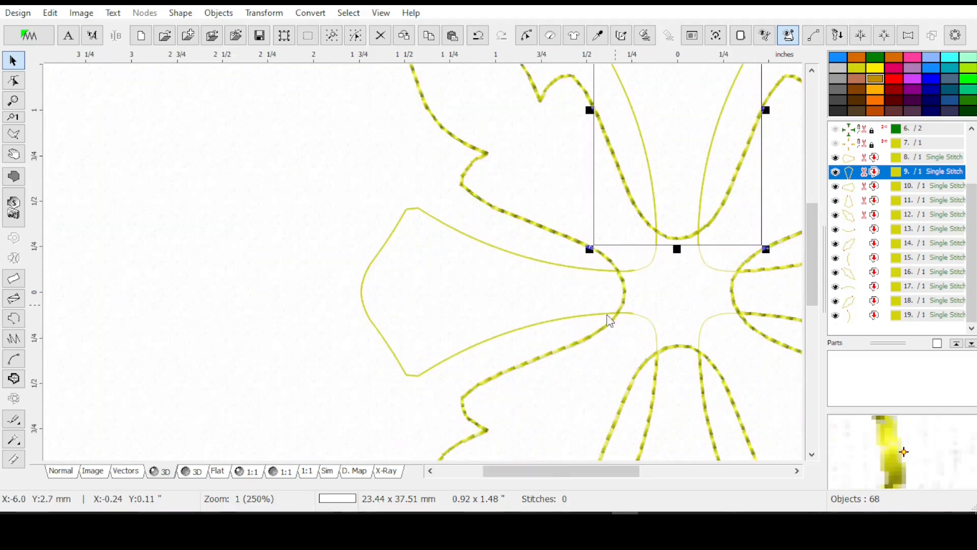
pyautogui.moveTo(544, 472); pyautogui.dragTo(587, 473)
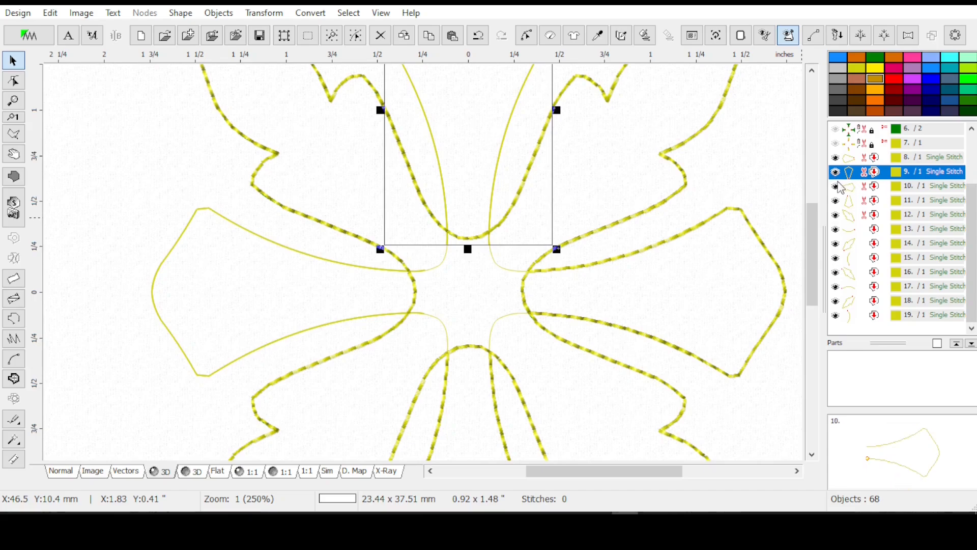
pyautogui.click(863, 188)
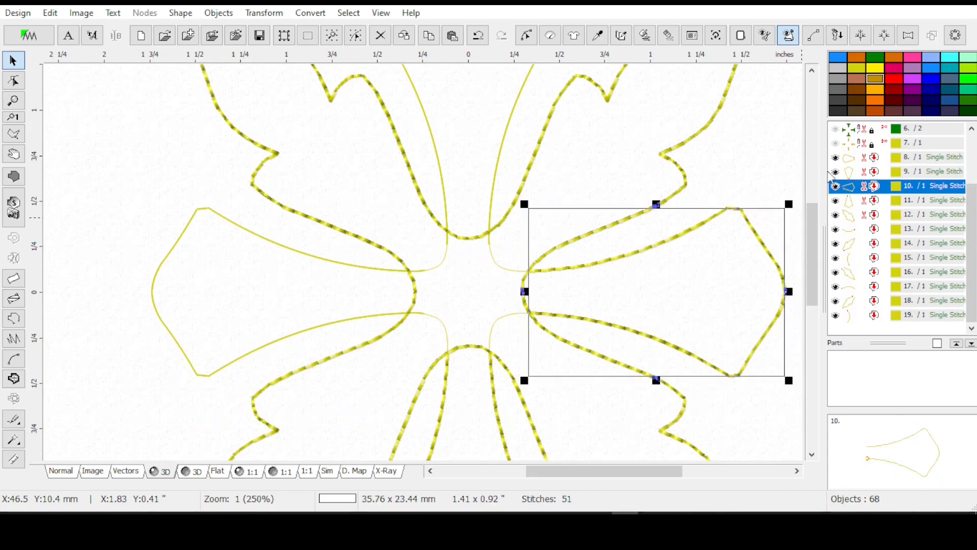
pyautogui.click(526, 36)
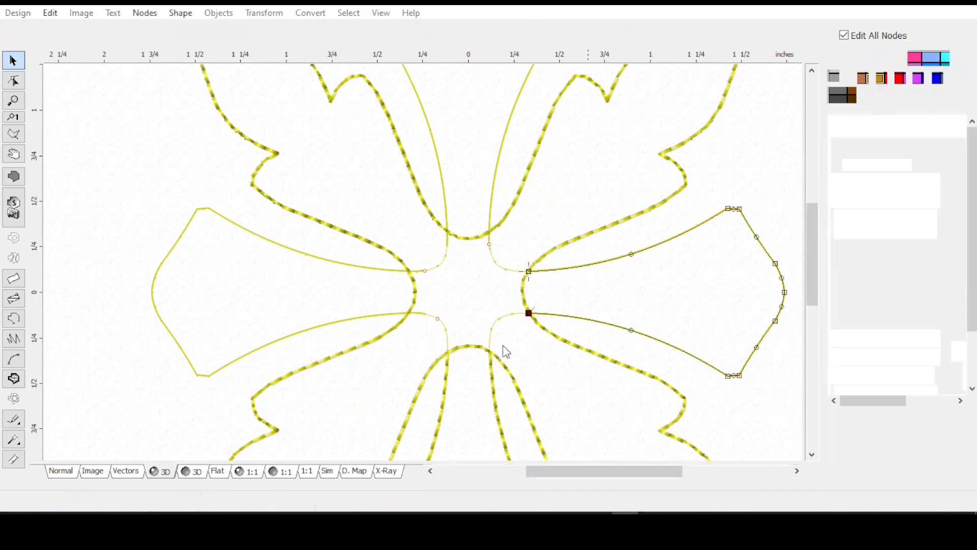
pyautogui.scroll(1, 520, 309)
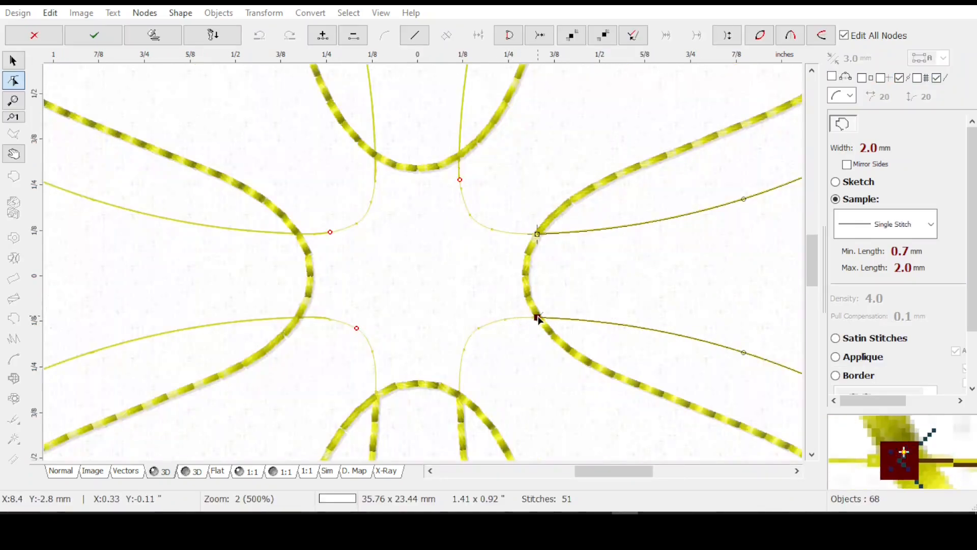
pyautogui.moveTo(538, 318); pyautogui.dragTo(521, 318)
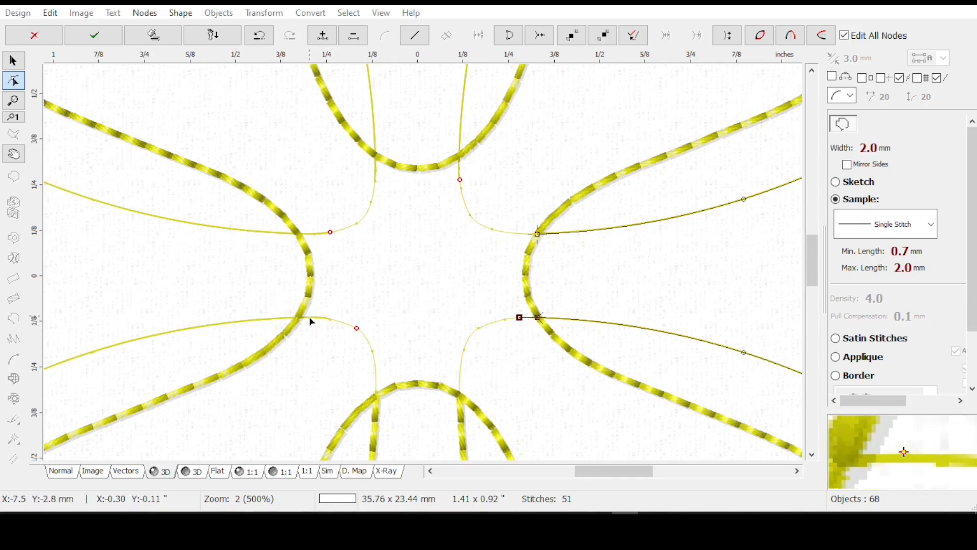
# Extend the upper end of the right arm's outline past the leaf intersection, shaping the added segment along the cross contour.
pyautogui.click(537, 234)
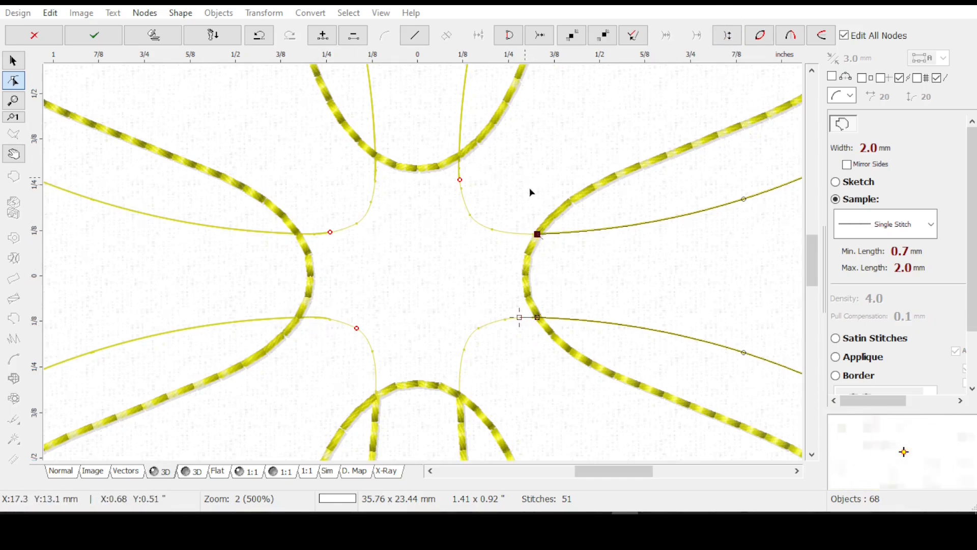
pyautogui.moveTo(538, 237)
pyautogui.mouseDown()
pyautogui.moveTo(508, 242)
pyautogui.moveTo(520, 236)
pyautogui.moveTo(540, 270)
pyautogui.moveTo(531, 237)
pyautogui.mouseUp()
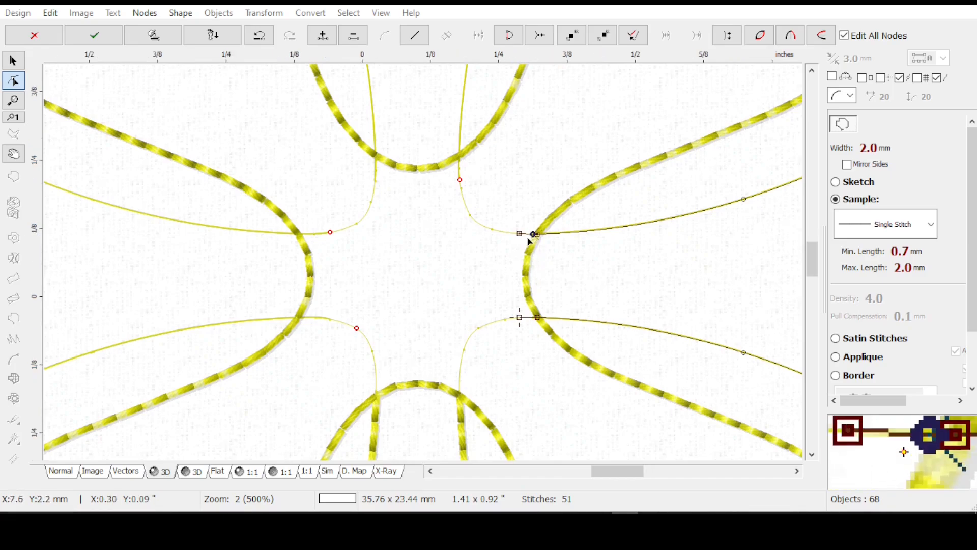
pyautogui.scroll(1, 526, 238)
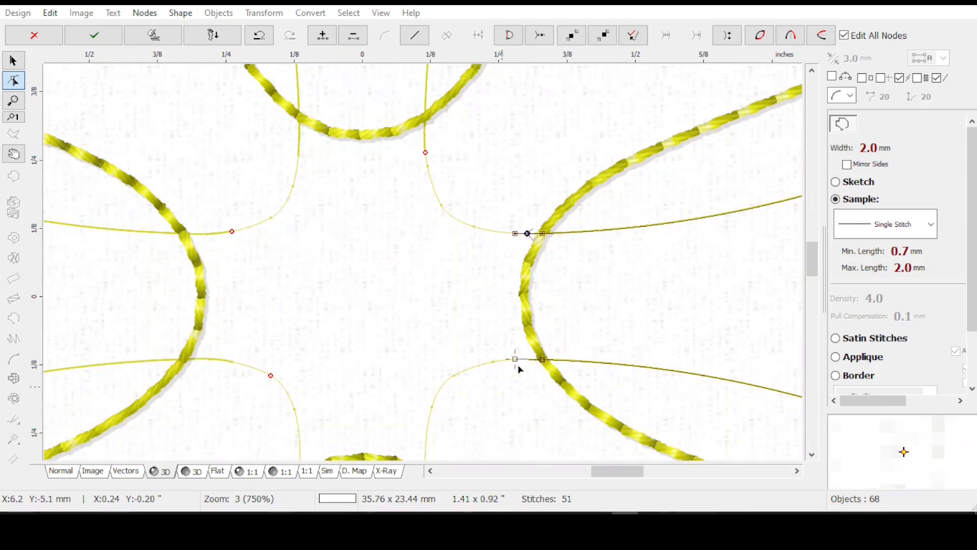
# Curve the added lower segment of the right arm's outline to follow the cross contour and apply the node edits.
pyautogui.moveTo(543, 365); pyautogui.dragTo(535, 380)
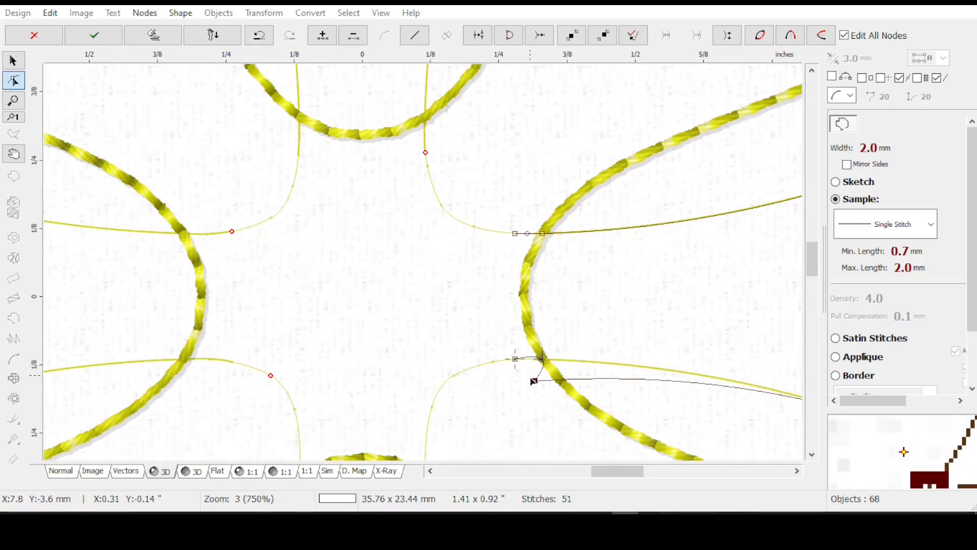
pyautogui.hotkey('ctrl', 'z')
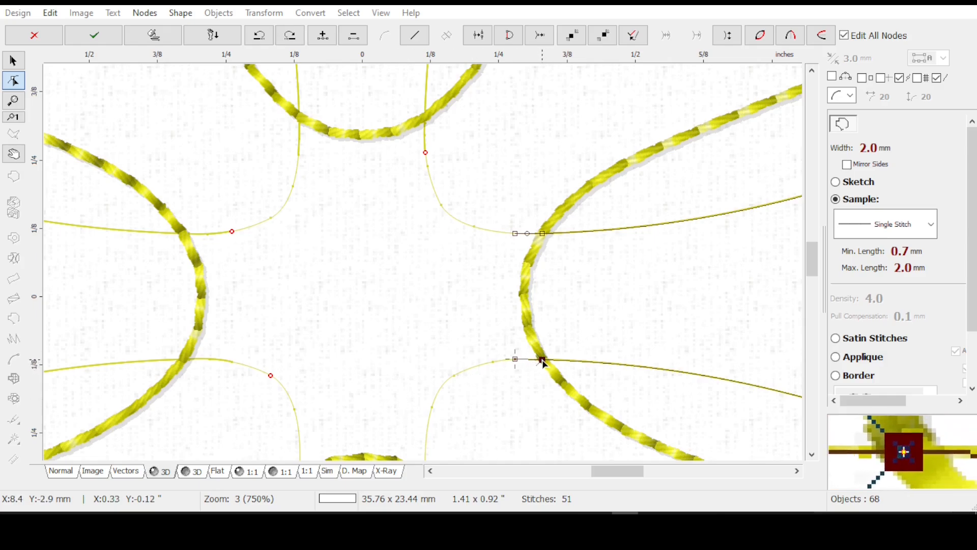
pyautogui.moveTo(543, 362)
pyautogui.mouseDown()
pyautogui.moveTo(554, 377)
pyautogui.moveTo(543, 360)
pyautogui.mouseUp()
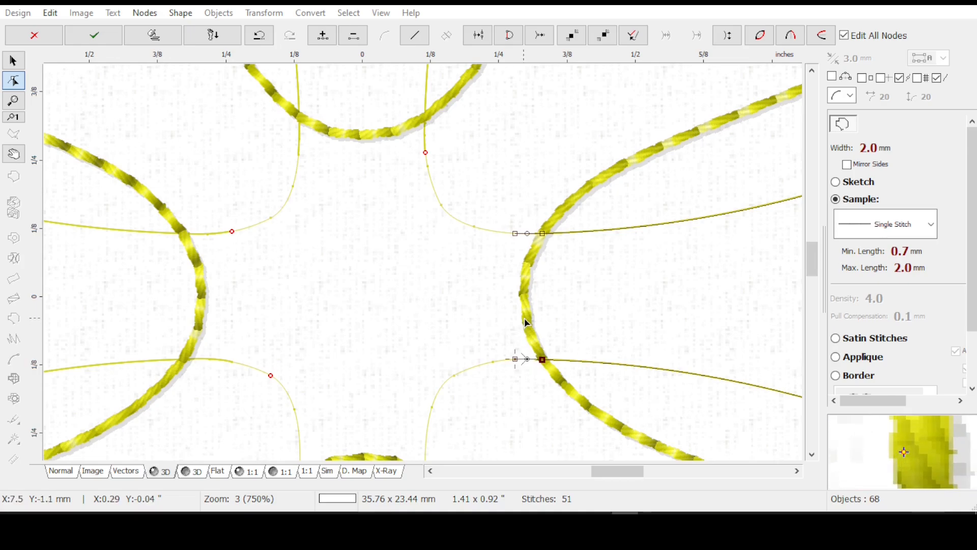
pyautogui.press('Return')
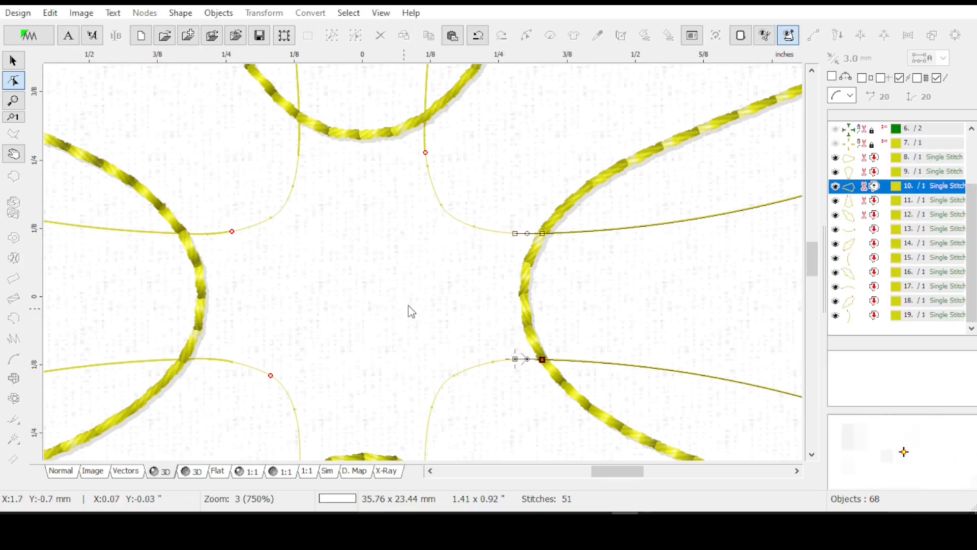
# Reopen the upper arm's outline for node editing and bring its displaced right end segment back onto the cross contour.
pyautogui.click(860, 174)
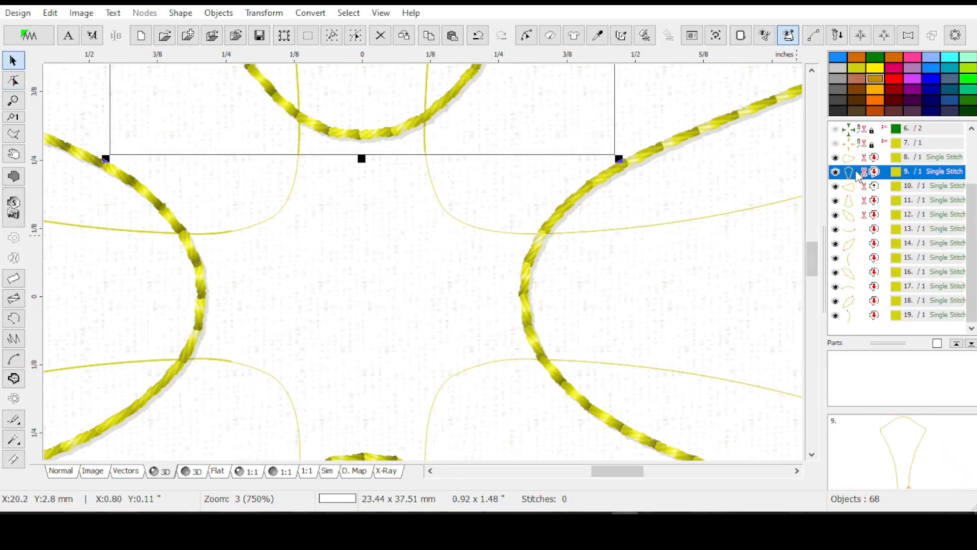
pyautogui.click(524, 36)
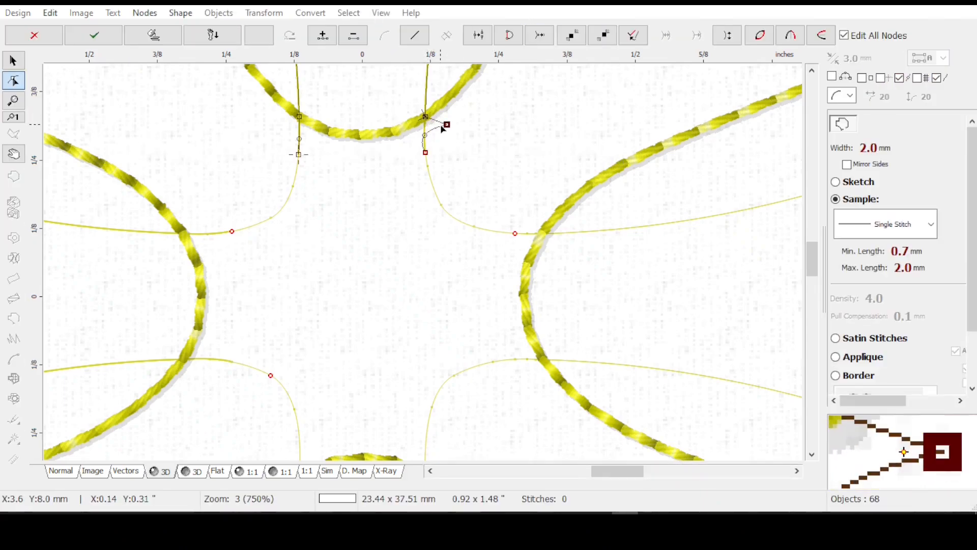
pyautogui.moveTo(442, 127); pyautogui.dragTo(442, 128)
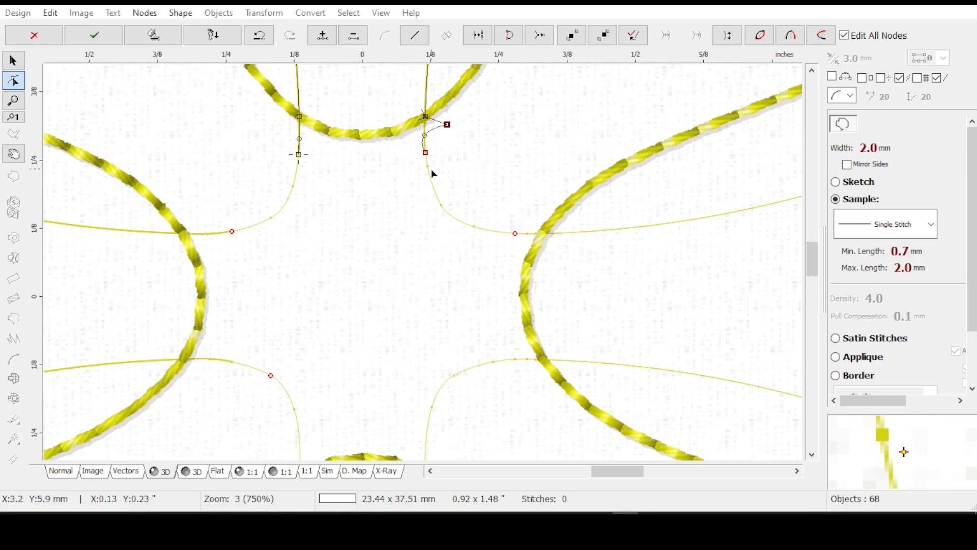
pyautogui.click(424, 149)
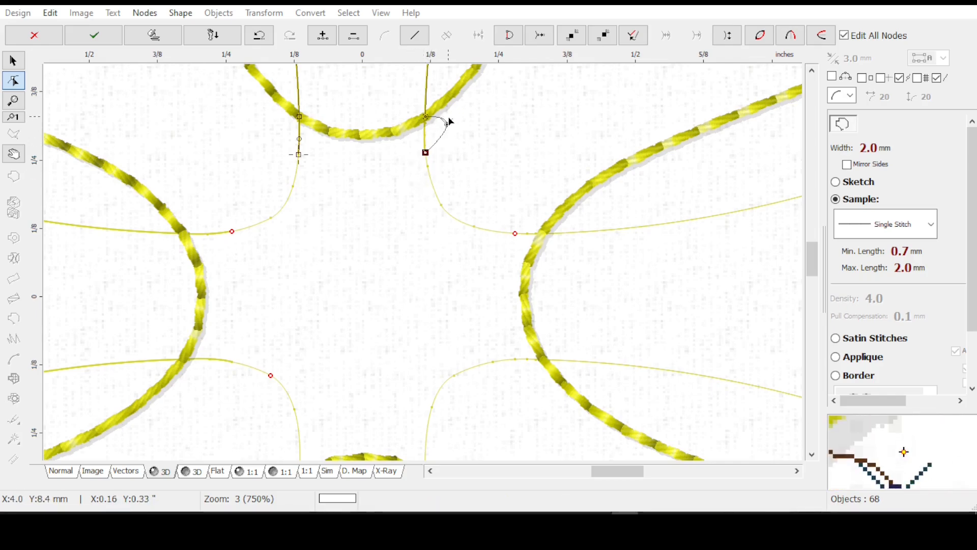
pyautogui.moveTo(450, 121); pyautogui.dragTo(428, 137)
# Shorten both extended ends of the upper arm's outline to just past the leaf intersections and apply the node edits.
pyautogui.moveTo(300, 117); pyautogui.dragTo(299, 140)
pyautogui.press('Delete')
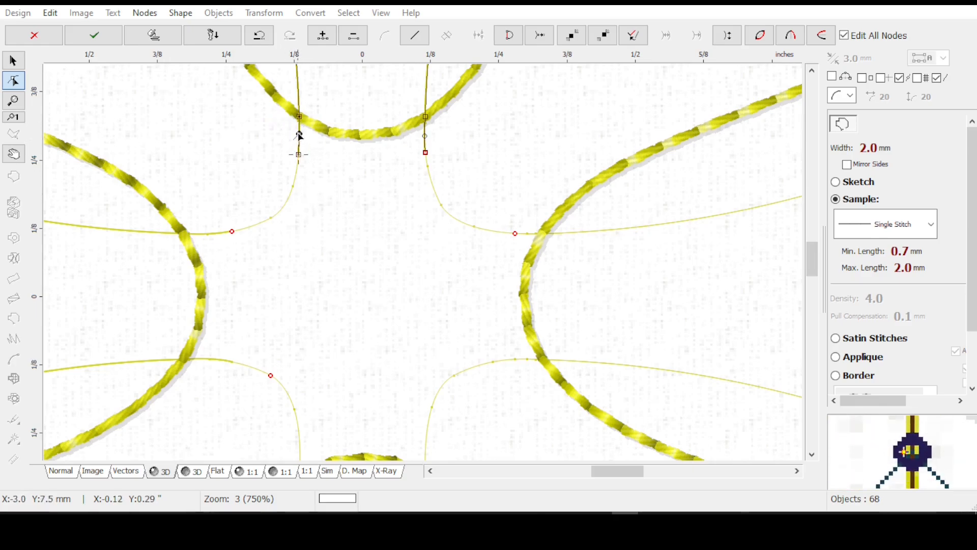
pyautogui.click(300, 138)
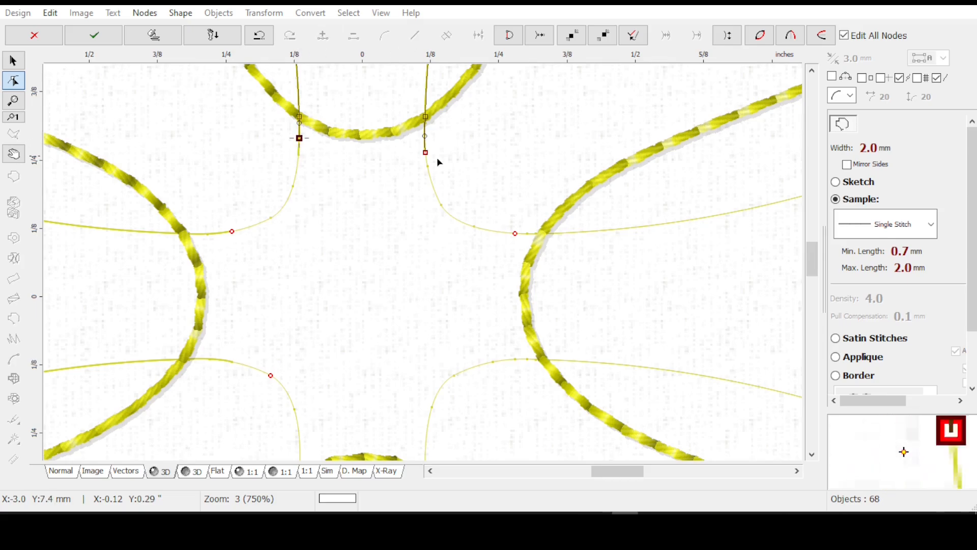
pyautogui.click(426, 135)
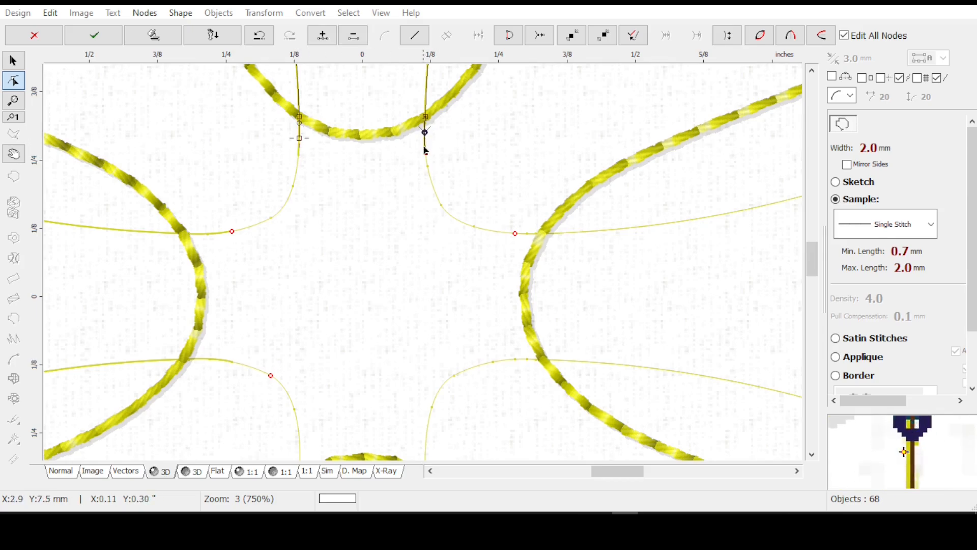
pyautogui.click(425, 144)
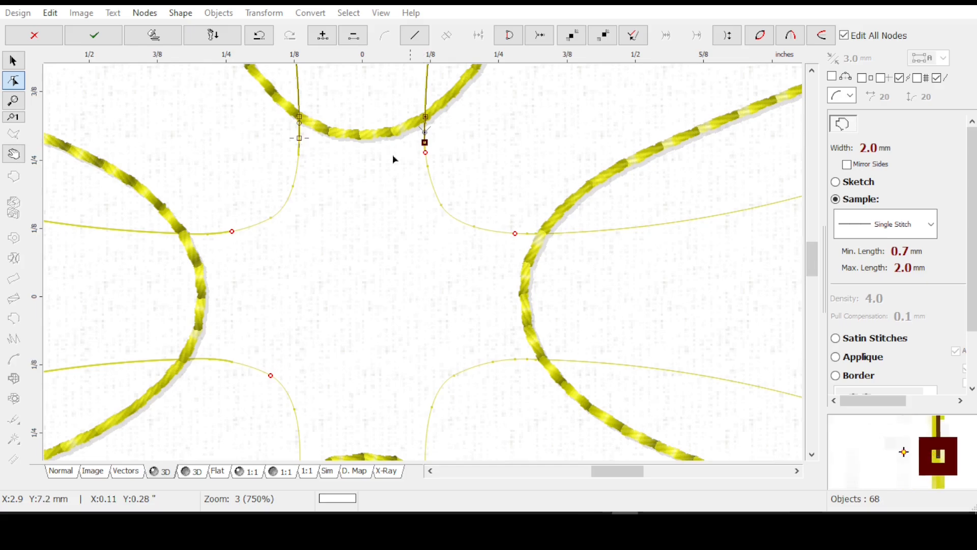
pyautogui.press('Return')
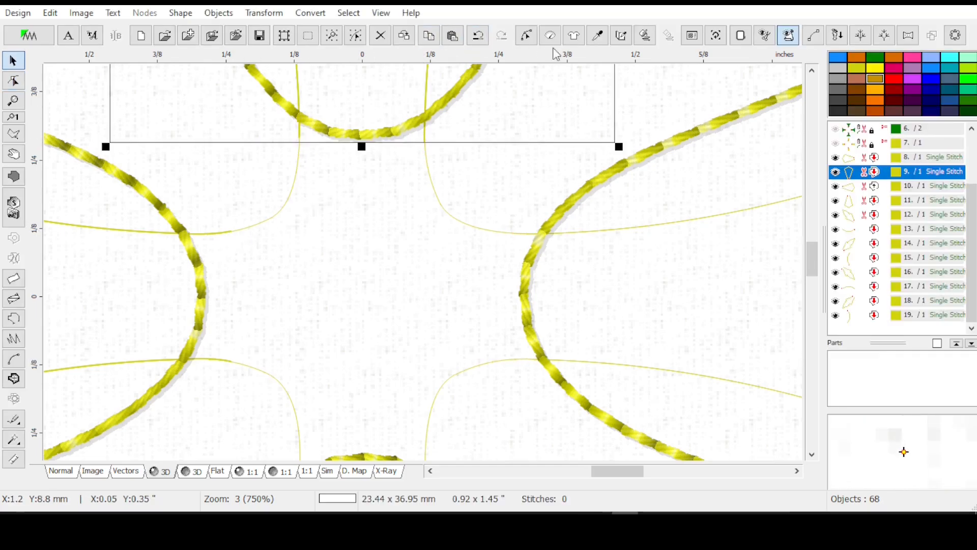
# Open the left arm's outline for node editing.
pyautogui.click(910, 157)
pyautogui.click(527, 36)
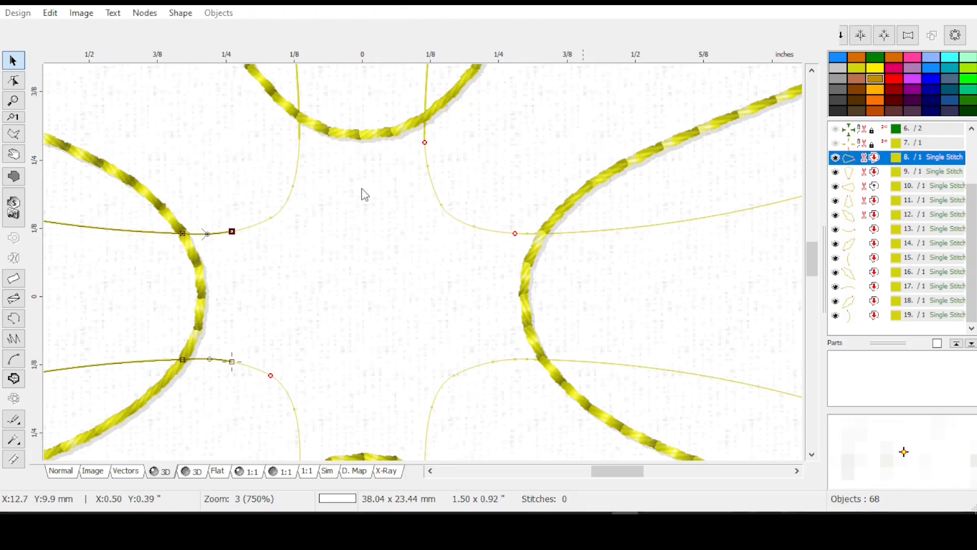
pyautogui.click(182, 234)
pyautogui.click(198, 265)
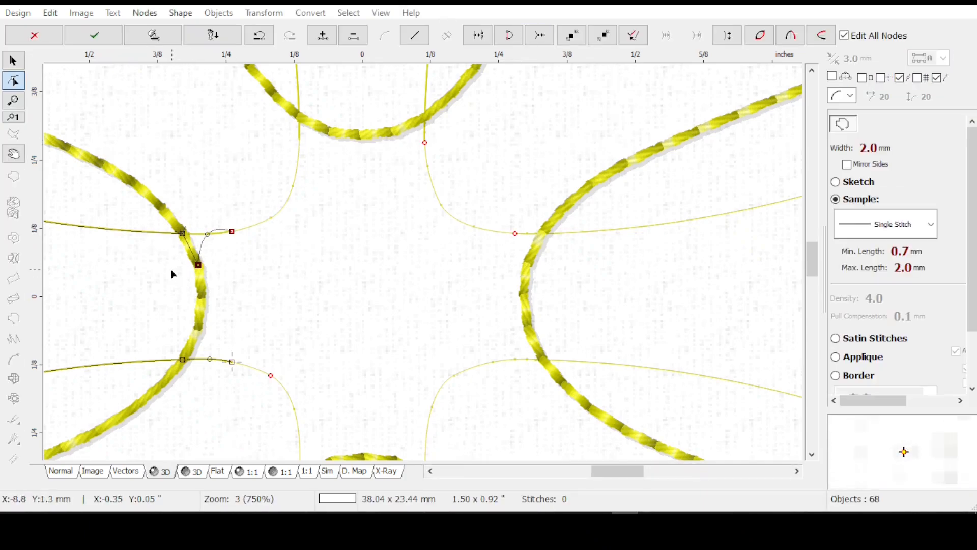
pyautogui.press('Delete')
pyautogui.moveTo(197, 265); pyautogui.dragTo(204, 237)
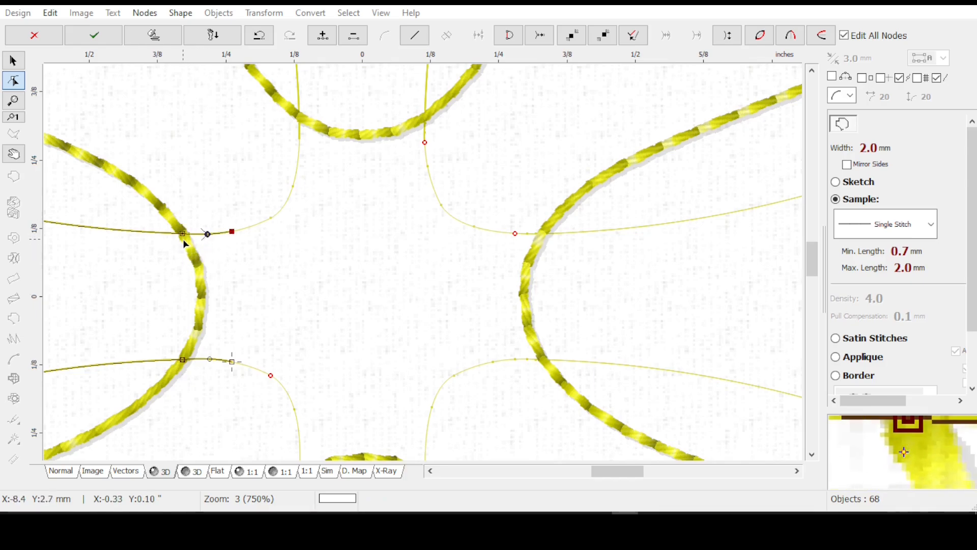
pyautogui.moveTo(182, 235); pyautogui.dragTo(186, 257)
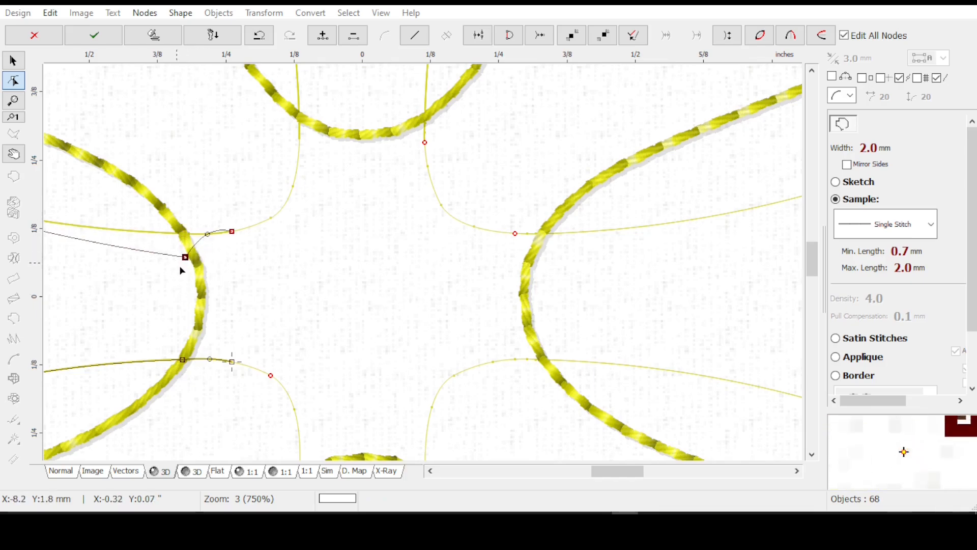
pyautogui.hotkey('ctrl', 'z')
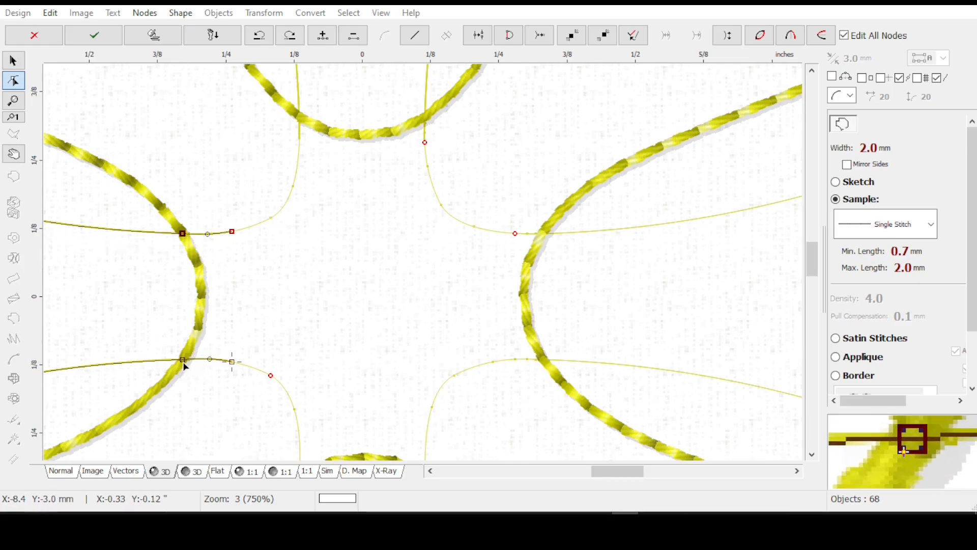
pyautogui.moveTo(183, 362); pyautogui.dragTo(188, 385)
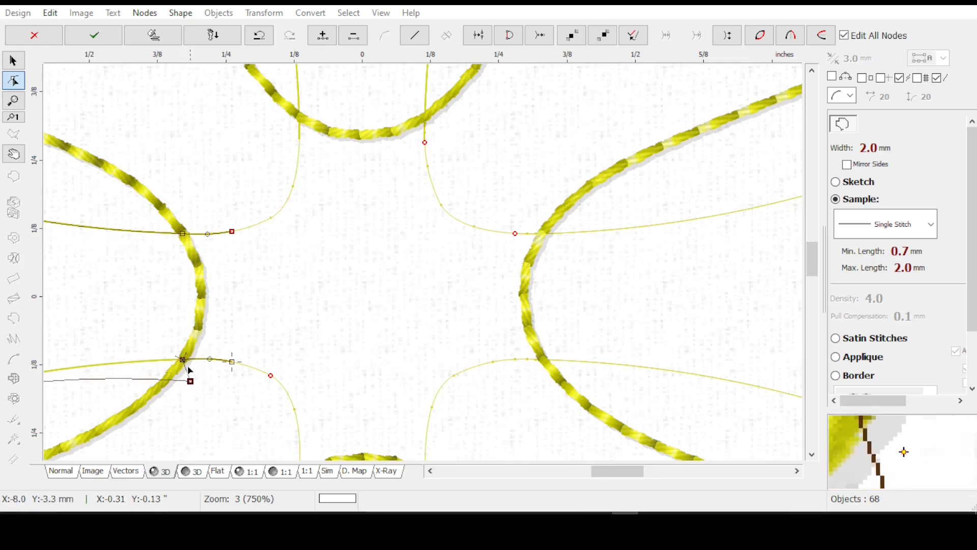
pyautogui.moveTo(184, 360); pyautogui.dragTo(208, 378)
pyautogui.click(191, 381)
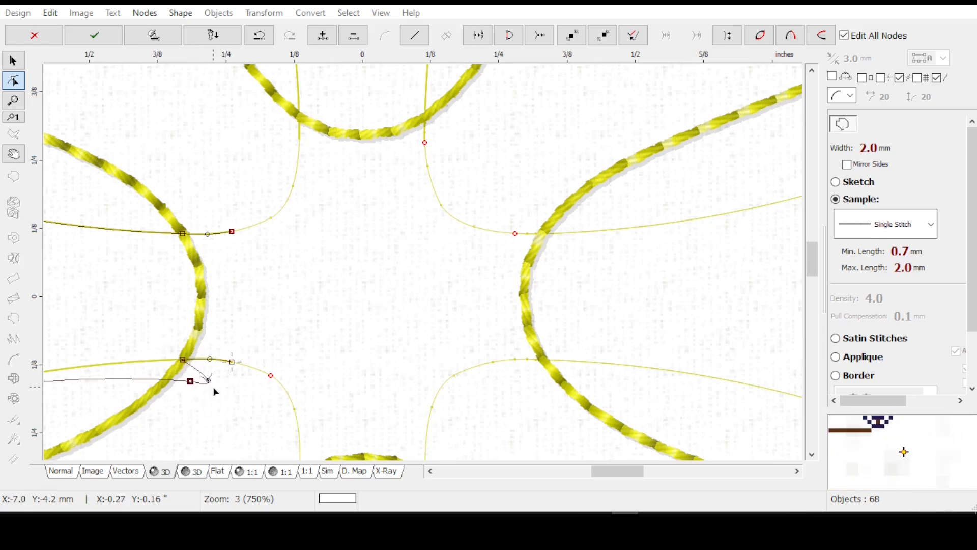
pyautogui.press('Delete')
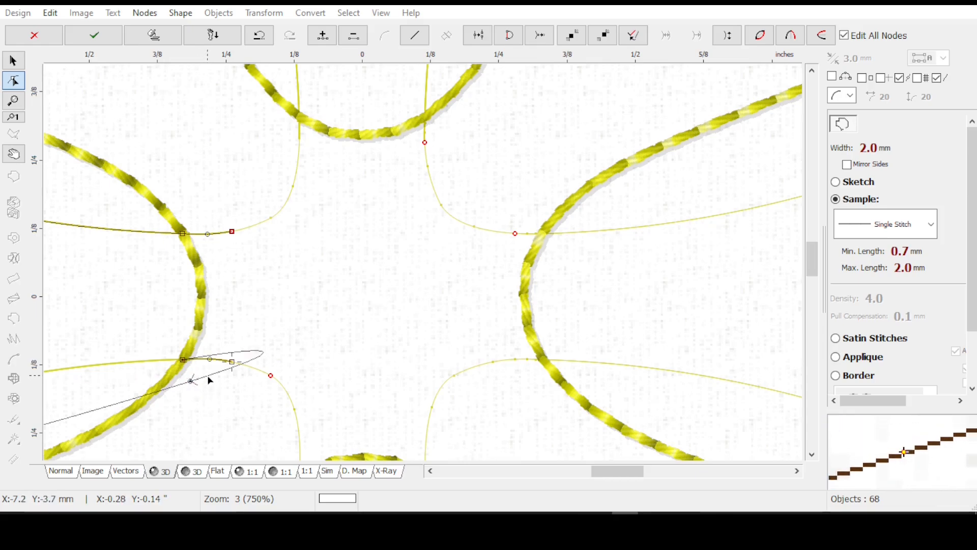
pyautogui.hotkey('ctrl', 'z')
pyautogui.hotkey('ctrl', 'z')
pyautogui.hotkey('ctrl', 'z')
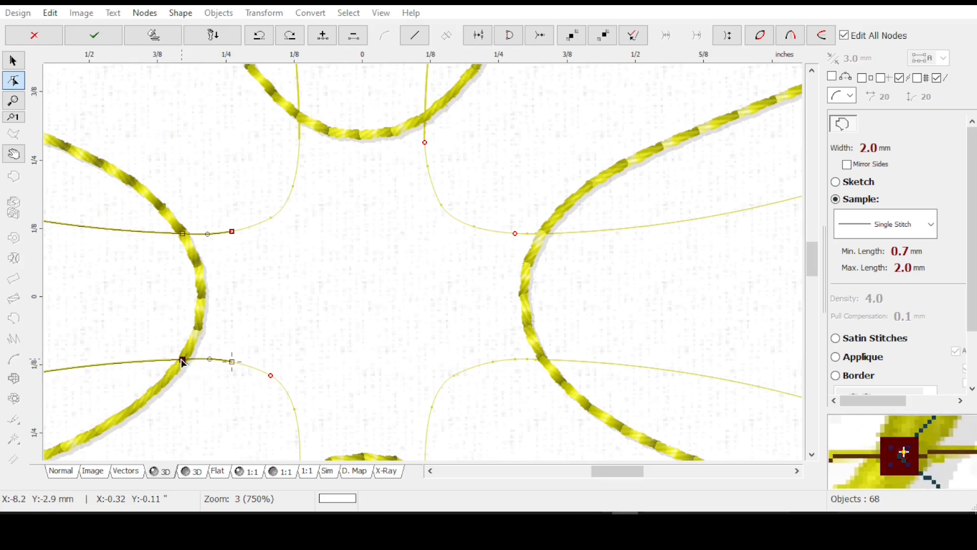
# Shorten both extended ends of the left arm's outline to just past the leaf intersections and apply the node edits.
pyautogui.moveTo(183, 362); pyautogui.dragTo(214, 361)
pyautogui.click(209, 373)
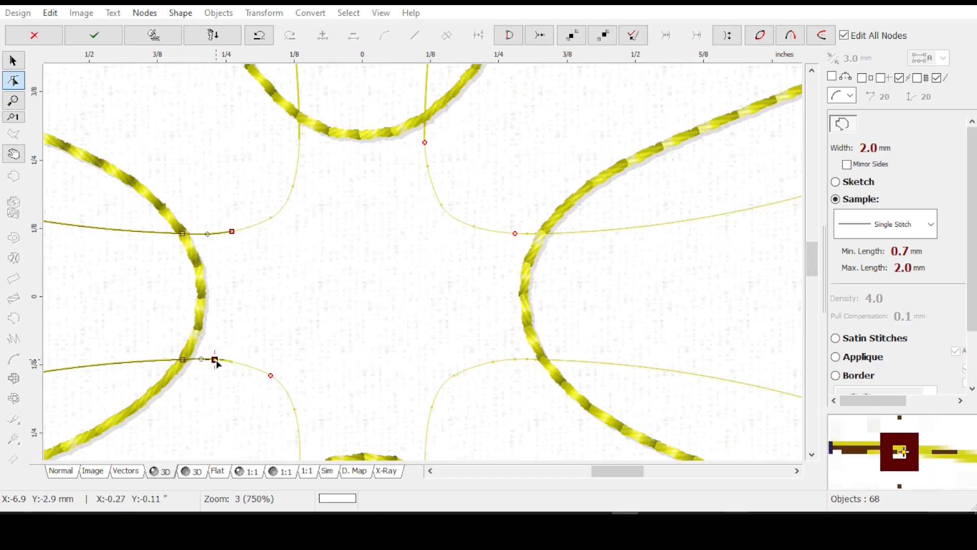
pyautogui.moveTo(207, 233); pyautogui.dragTo(220, 234)
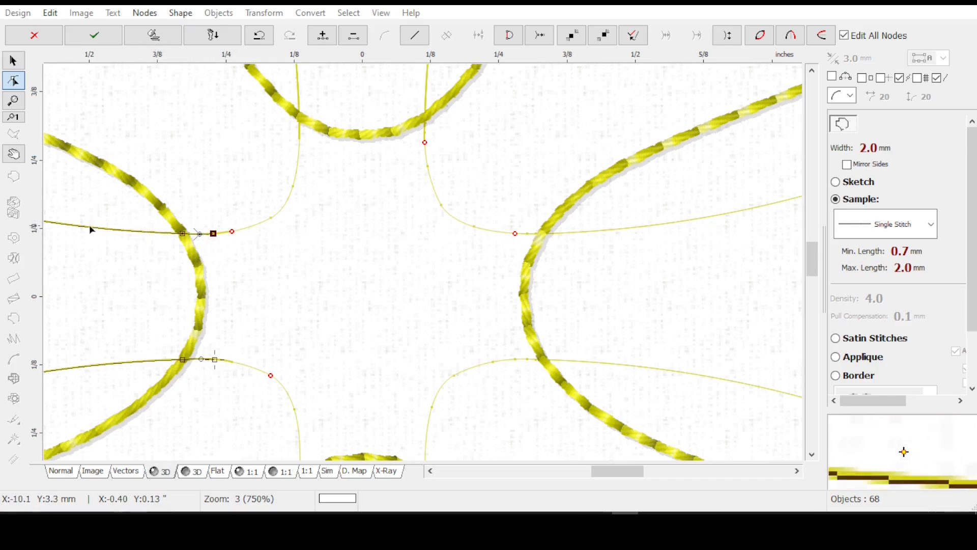
pyautogui.press('Return')
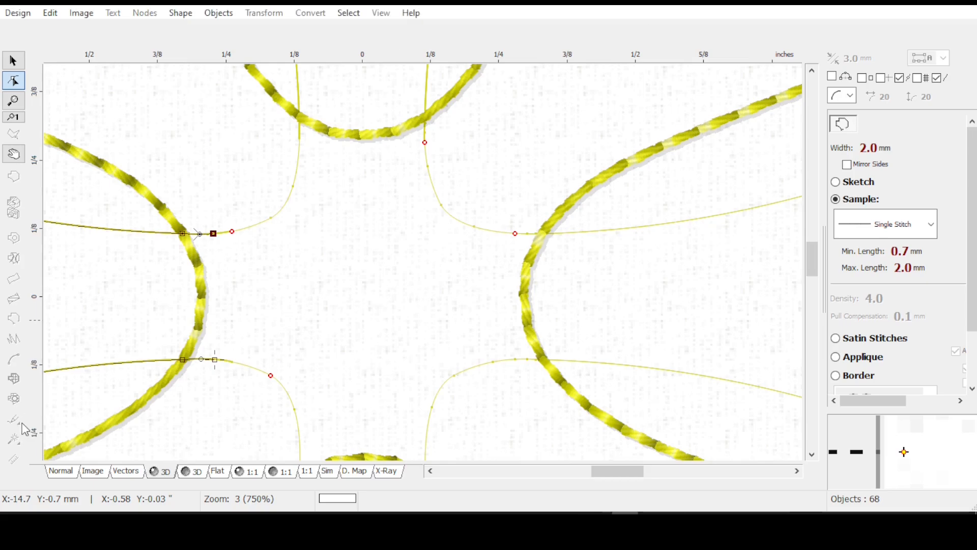
# Measure how far the upper end of the left arm's outline extends past its leaf intersection.
pyautogui.click(13, 458)
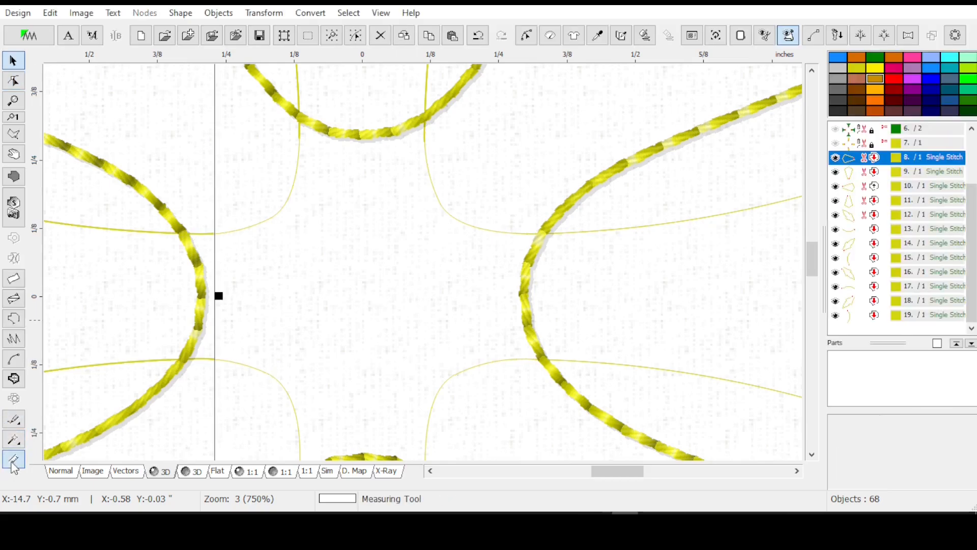
pyautogui.click(214, 232)
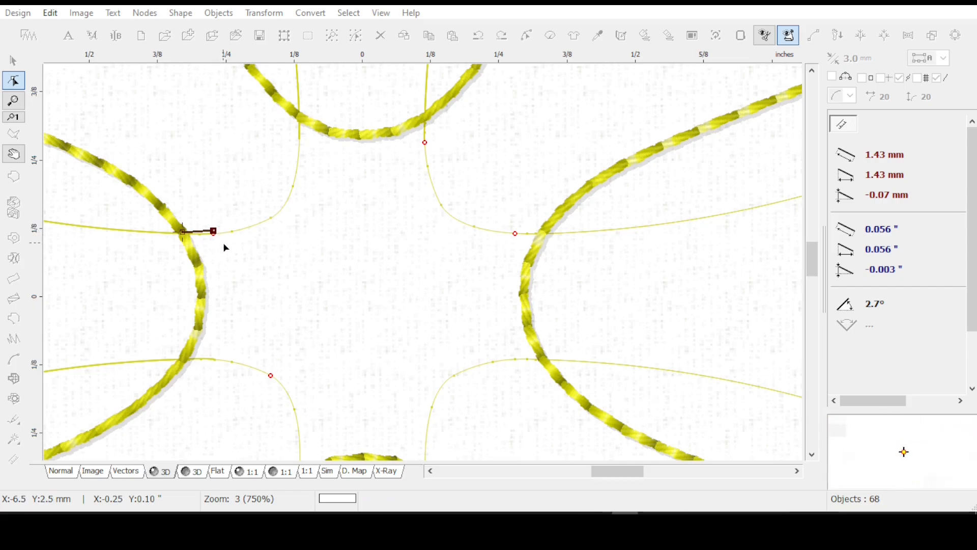
pyautogui.press('Escape')
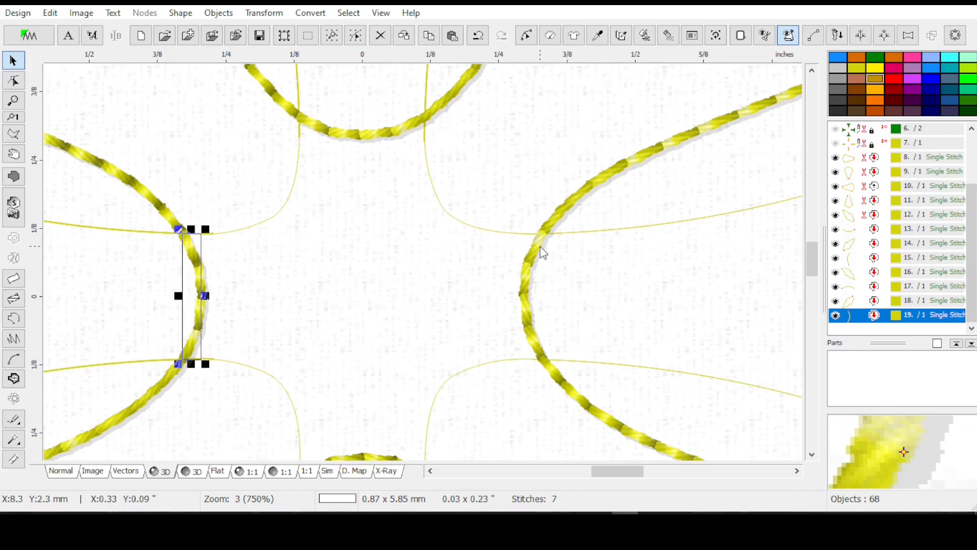
# Open the lower arm's outline for node editing and extend its left end just past the leaf intersection along the cross contour.
pyautogui.click(857, 189)
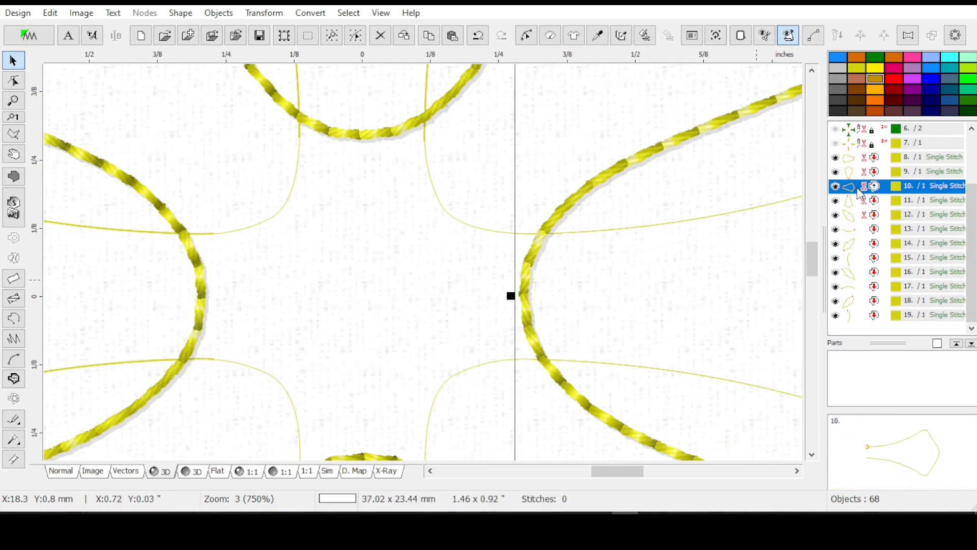
pyautogui.click(856, 204)
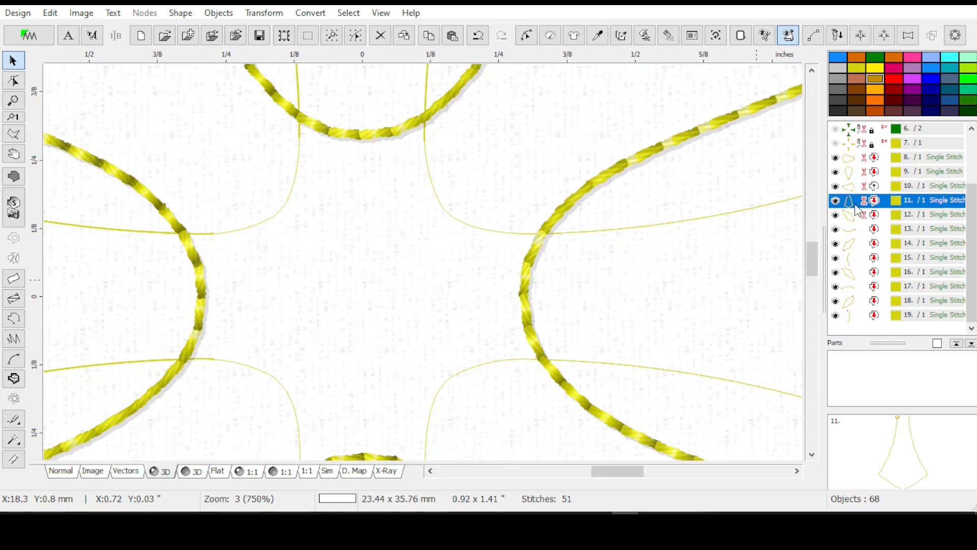
pyautogui.moveTo(811, 258); pyautogui.dragTo(810, 274)
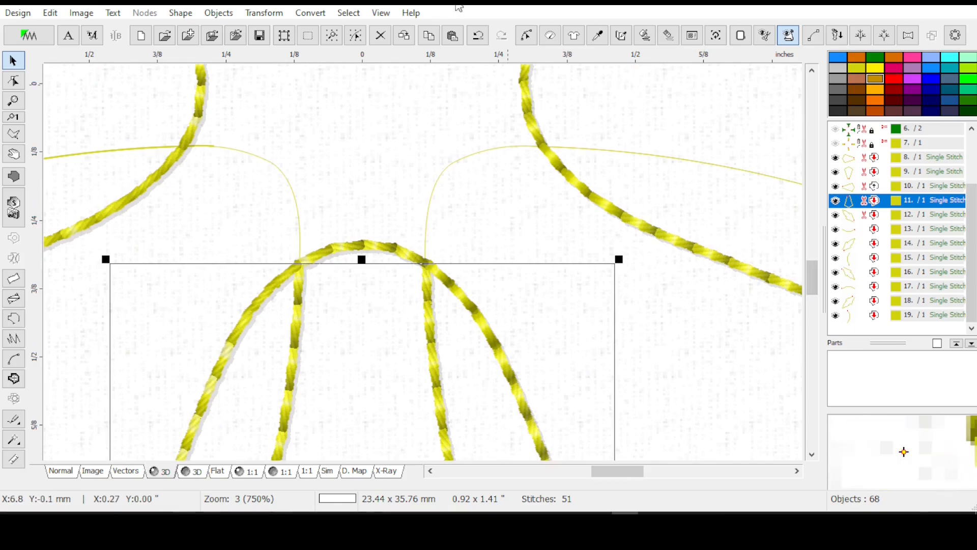
pyautogui.click(527, 36)
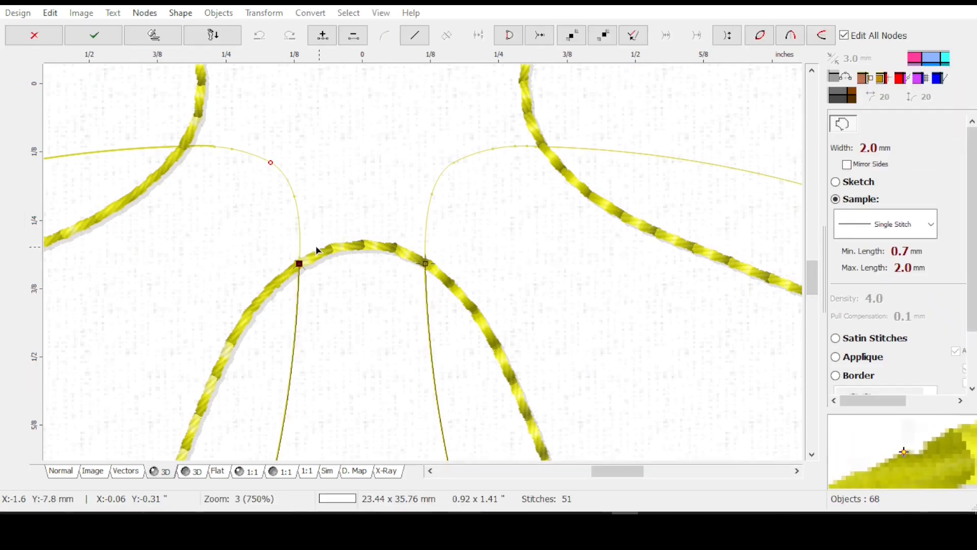
pyautogui.moveTo(300, 268); pyautogui.dragTo(308, 238)
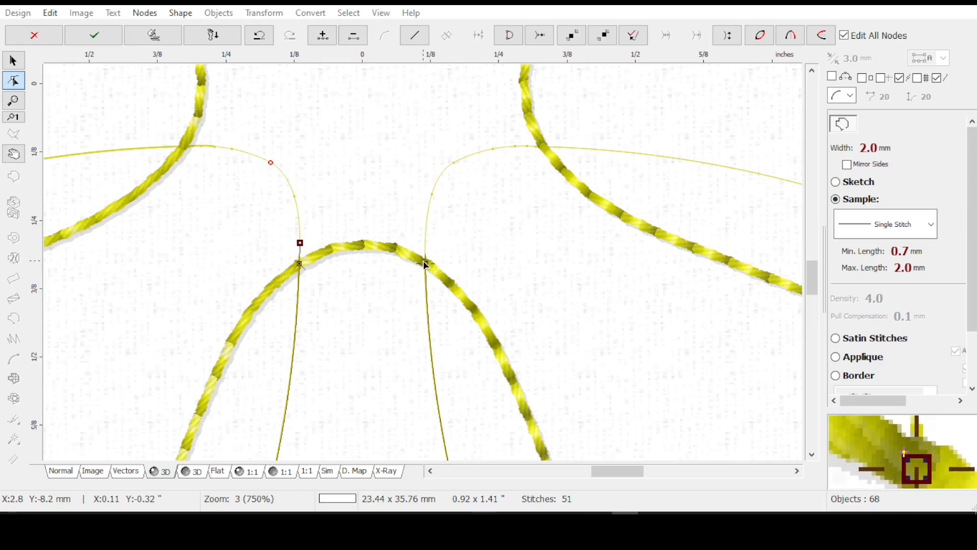
# Extend the right end of the lower arm's outline just past the leaf intersection along the cross contour and apply the node edits.
pyautogui.click(425, 264)
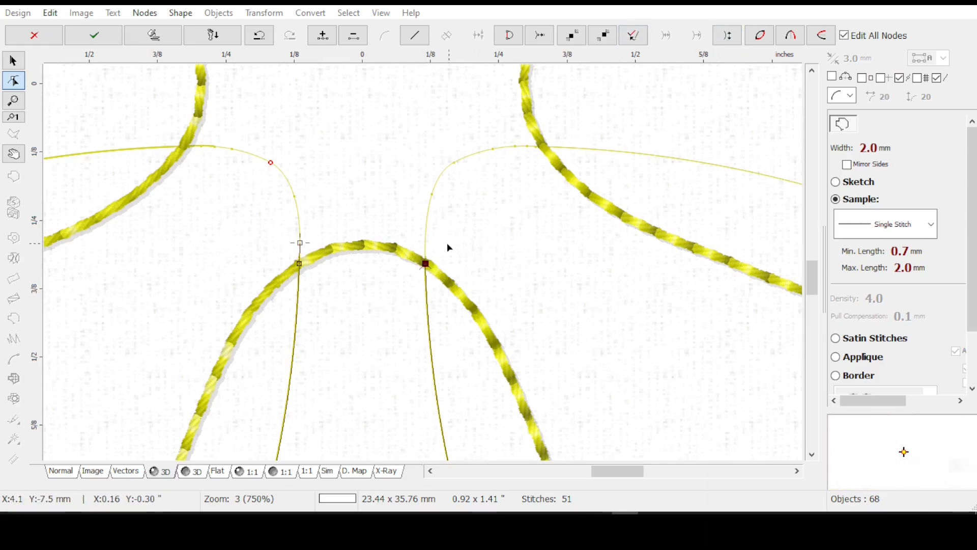
pyautogui.click(426, 283)
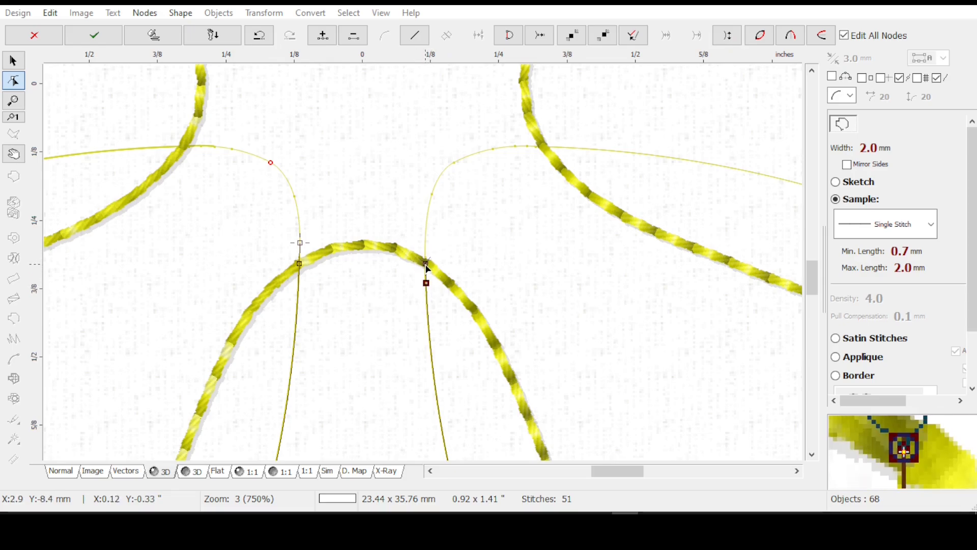
pyautogui.moveTo(427, 268); pyautogui.dragTo(447, 226)
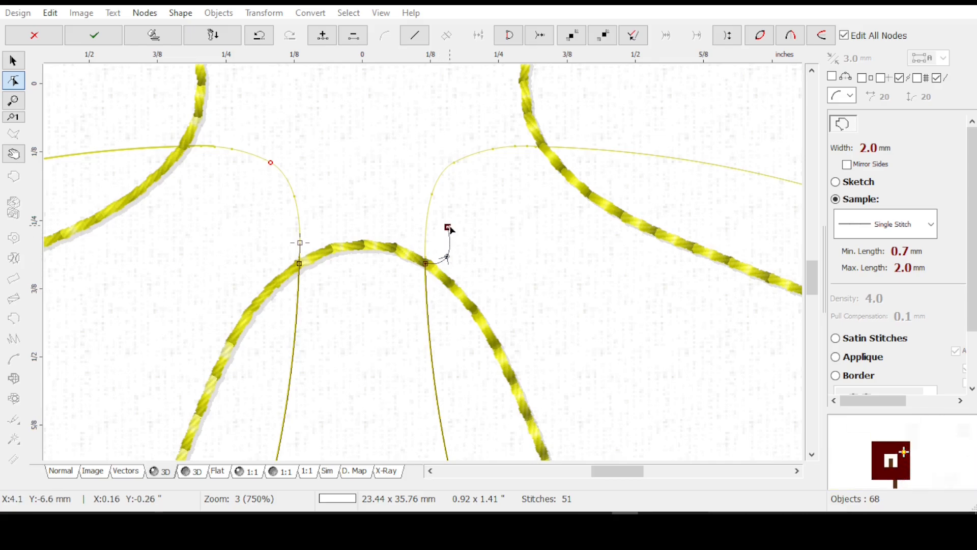
pyautogui.moveTo(449, 227); pyautogui.dragTo(426, 249)
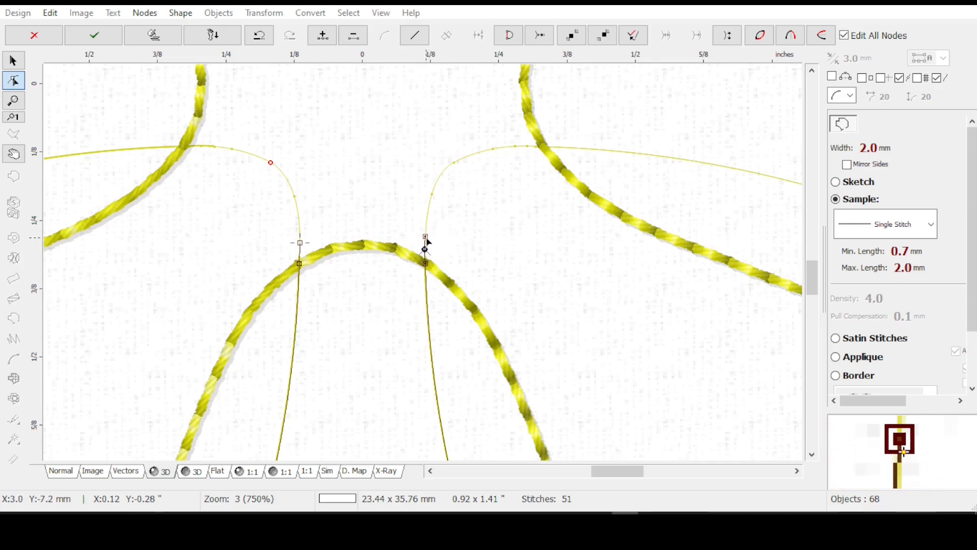
pyautogui.moveTo(426, 237); pyautogui.dragTo(426, 244)
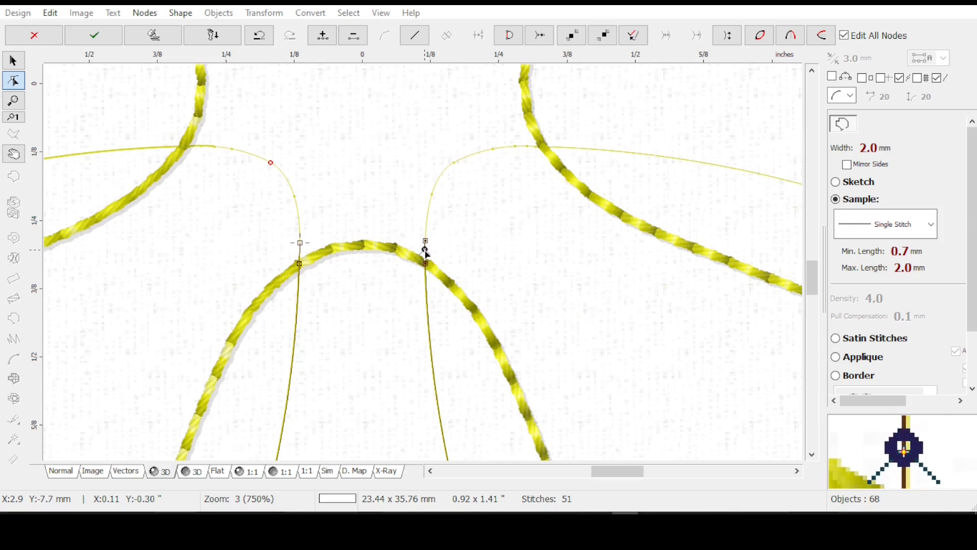
pyautogui.scroll(3, 426, 251)
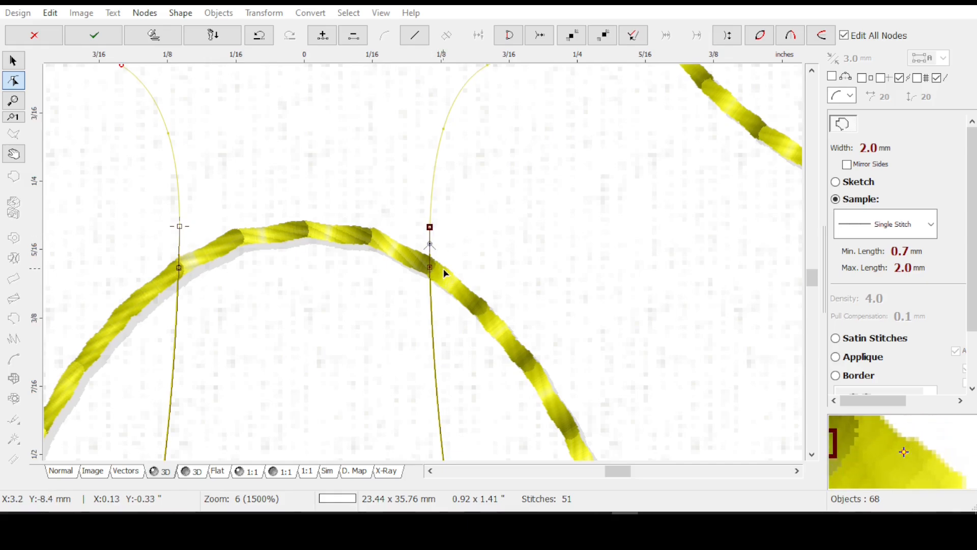
pyautogui.press('Return')
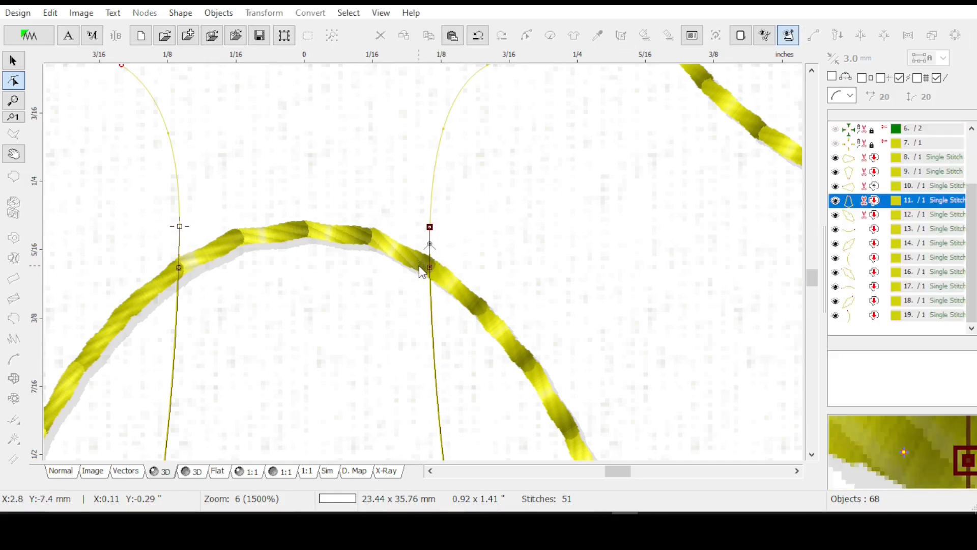
# Inspect the start and end nodes of the left and upper arms' outlines in node editing, then leave without changes.
pyautogui.scroll(-5, 450, 188)
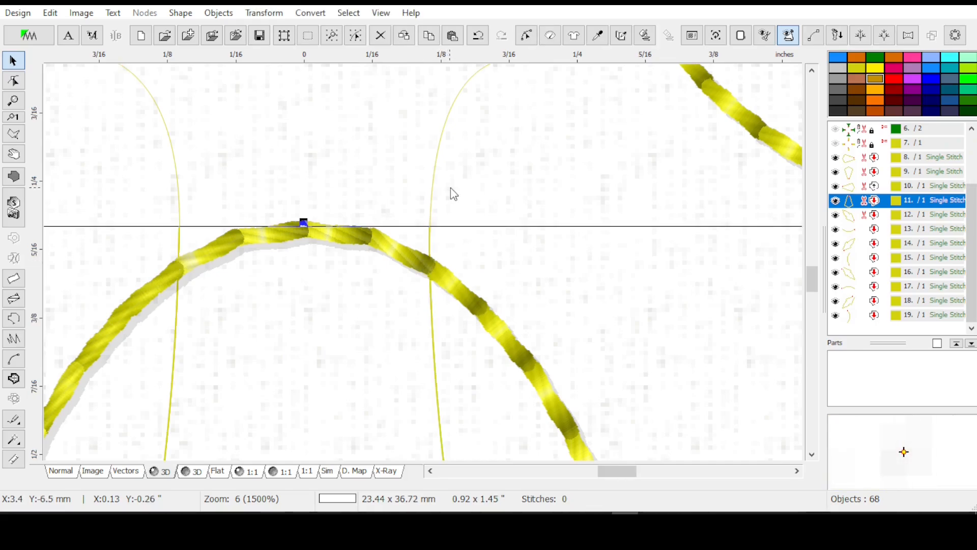
pyautogui.moveTo(813, 286); pyautogui.dragTo(817, 248)
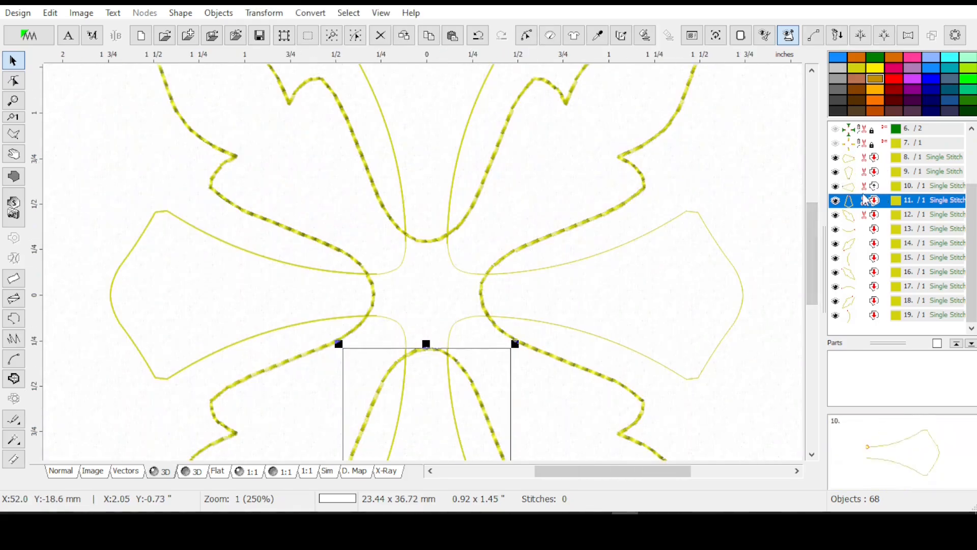
pyautogui.click(868, 158)
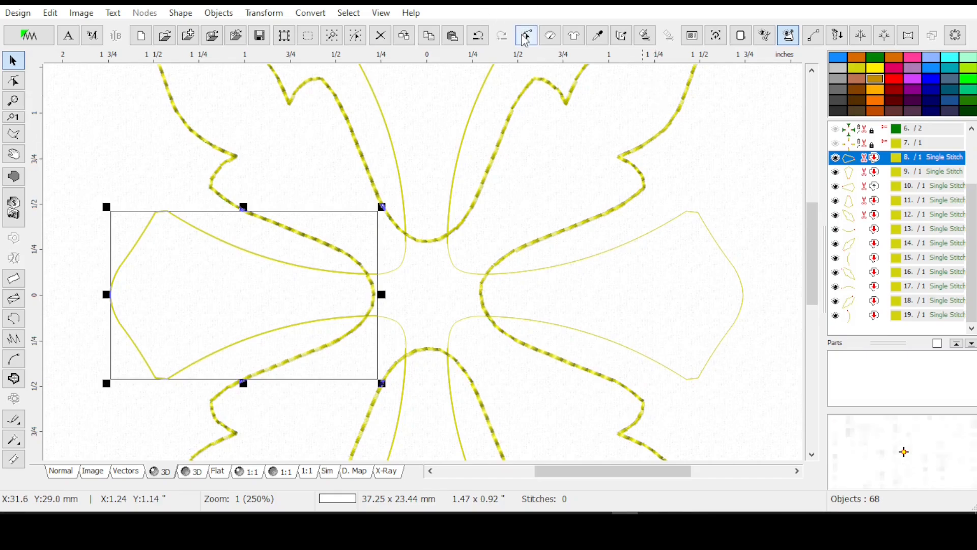
pyautogui.click(529, 37)
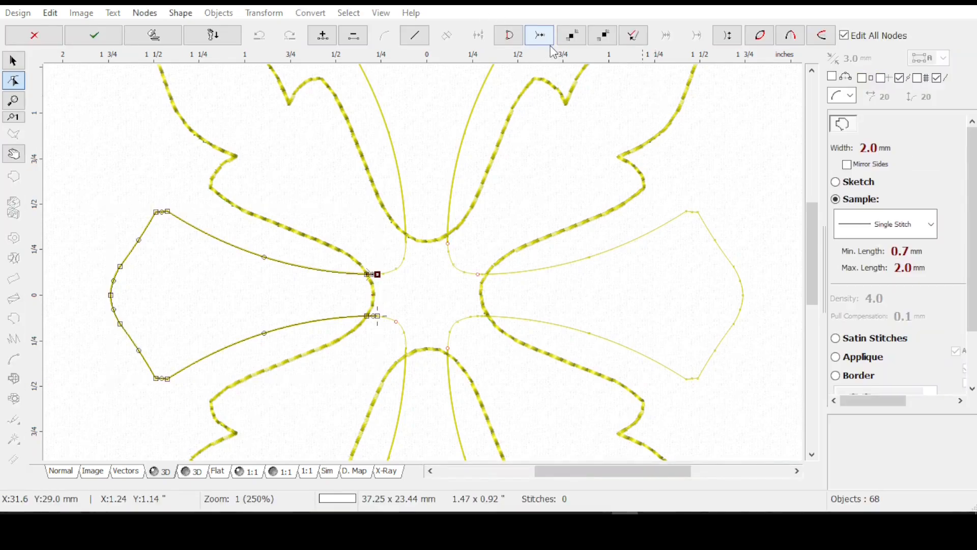
pyautogui.click(377, 274)
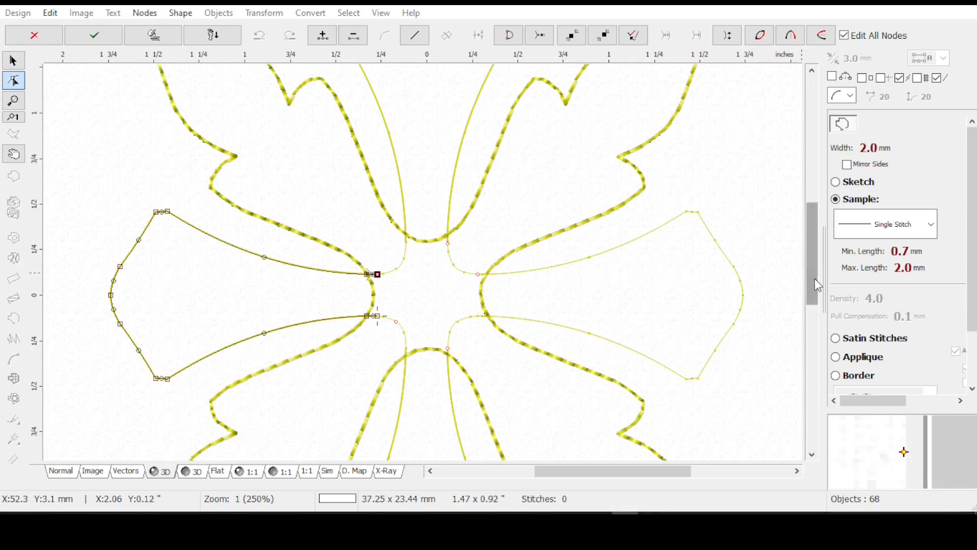
pyautogui.scroll(1, 816, 285)
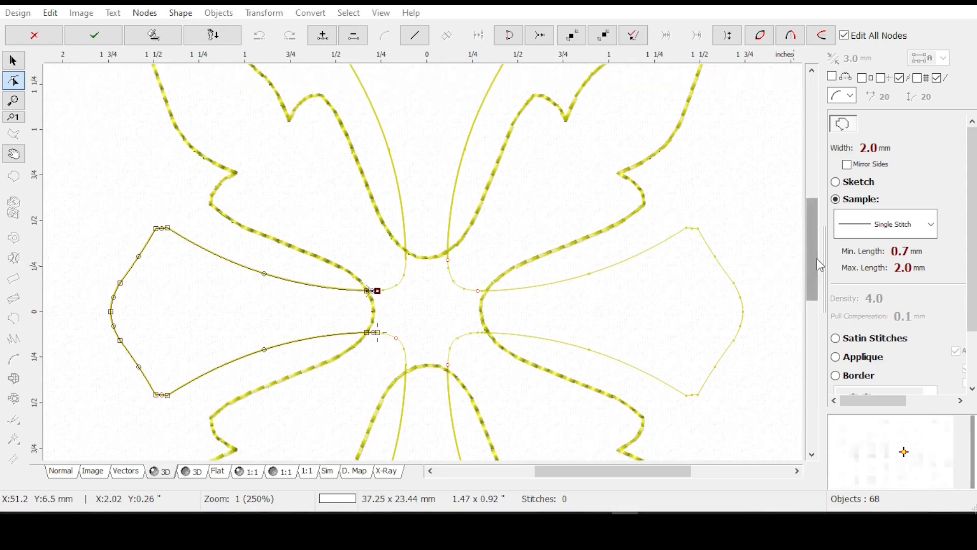
pyautogui.press('Escape')
pyautogui.click(880, 174)
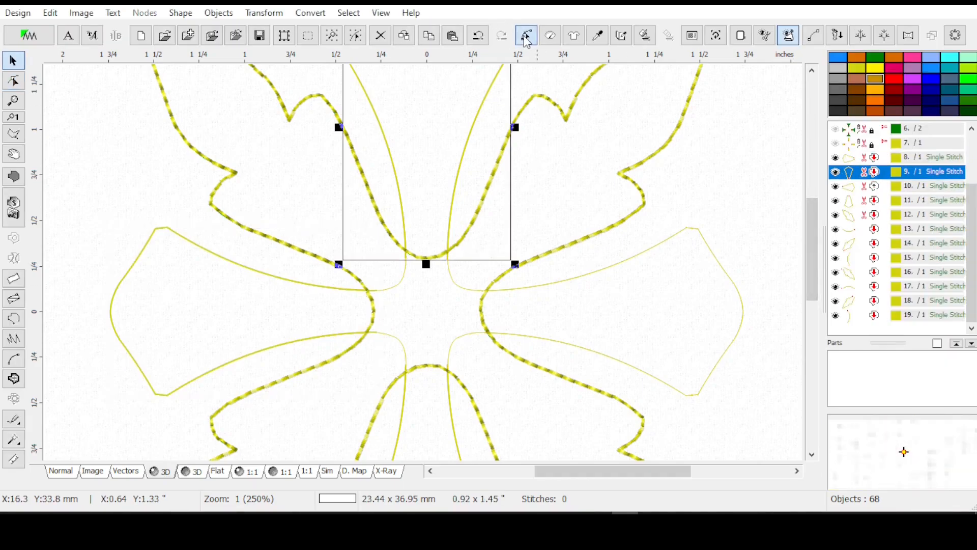
pyautogui.click(526, 37)
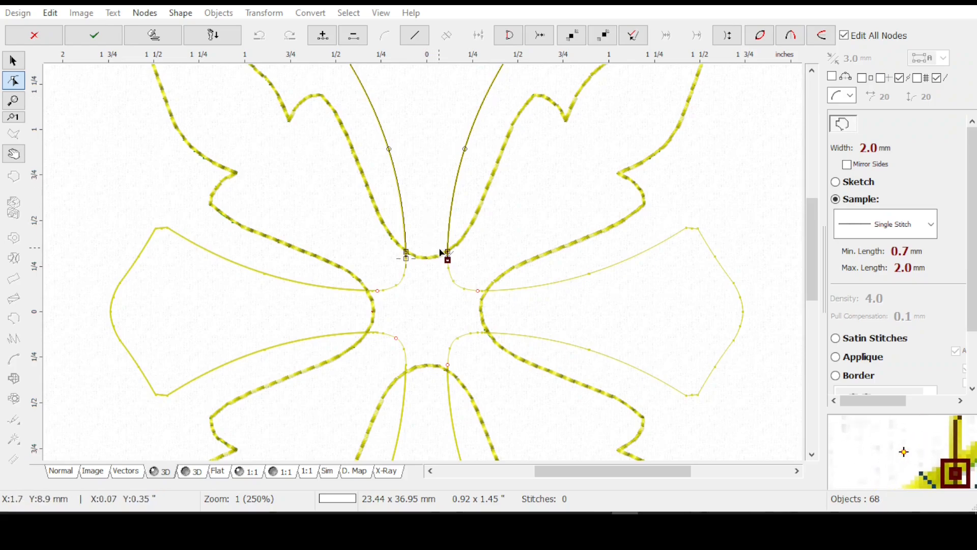
pyautogui.press('Escape')
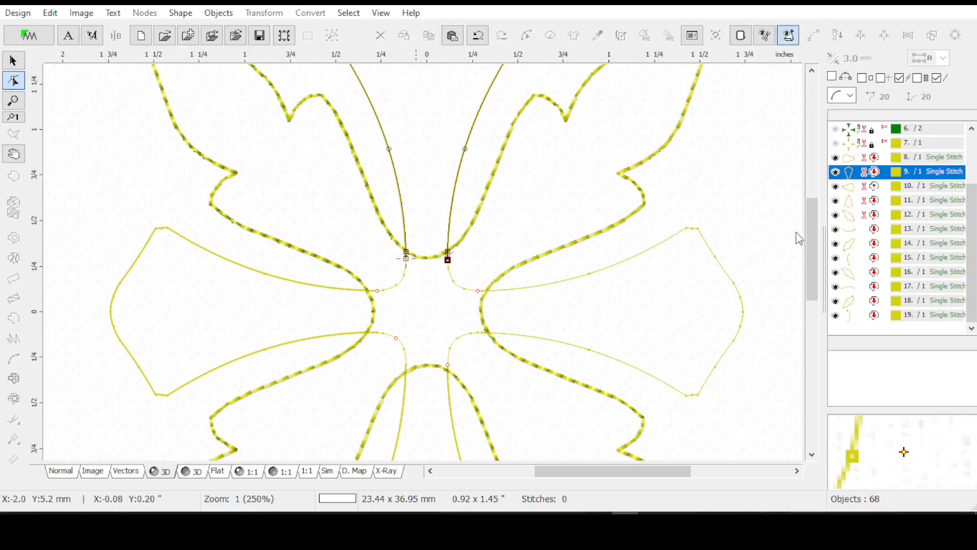
# Create a connection from the left arm's outline to the upper arm's outline, with stitch lengths of 1.5 mm minimum and 2.0 mm maximum.
pyautogui.rightClick(857, 178)
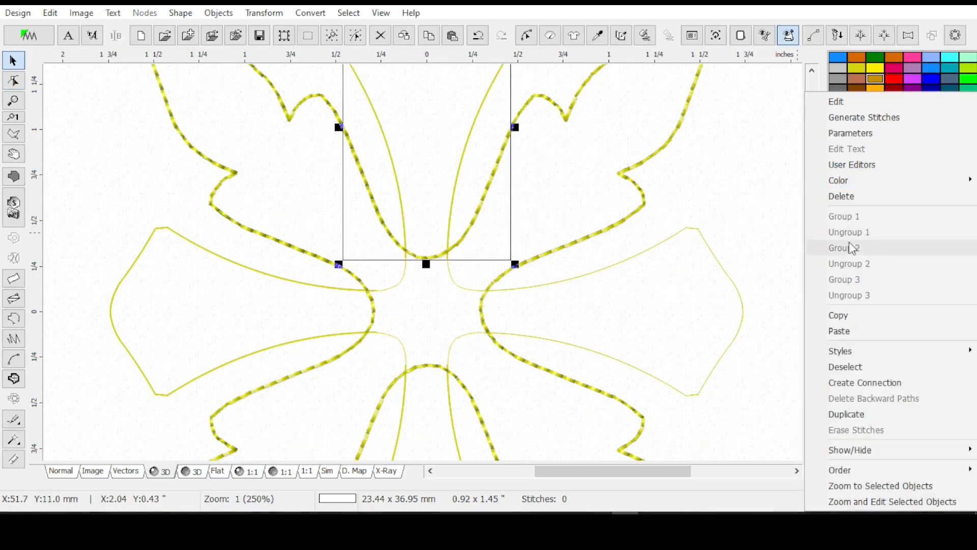
pyautogui.click(867, 384)
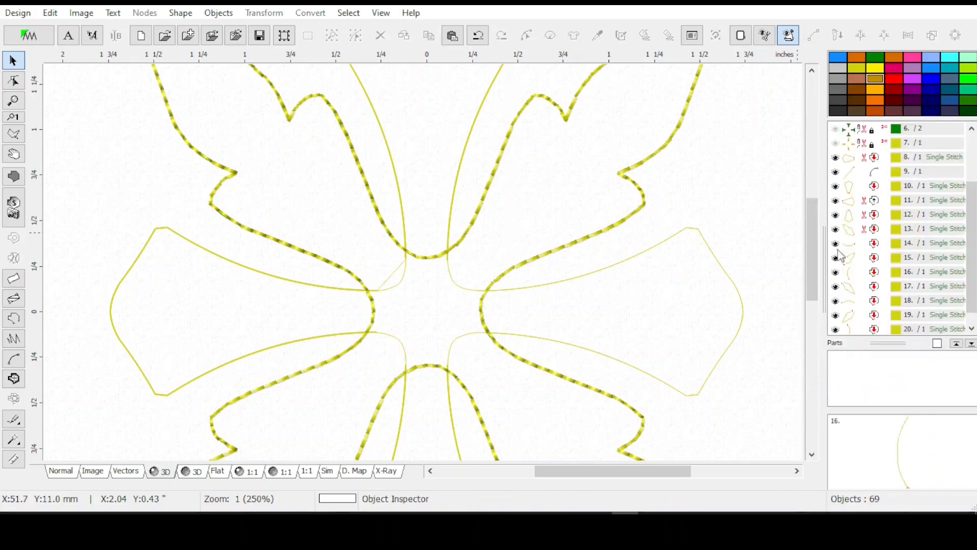
pyautogui.click(887, 174)
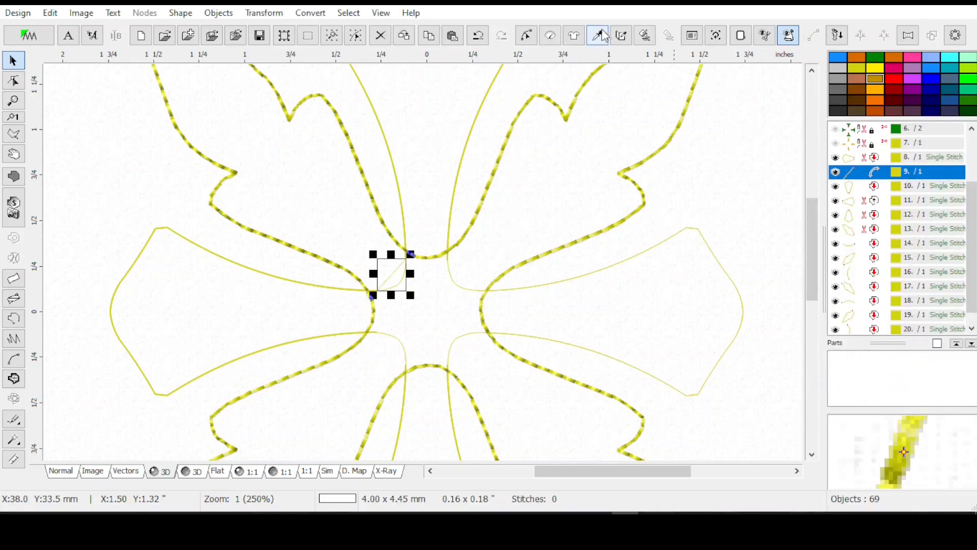
pyautogui.click(551, 35)
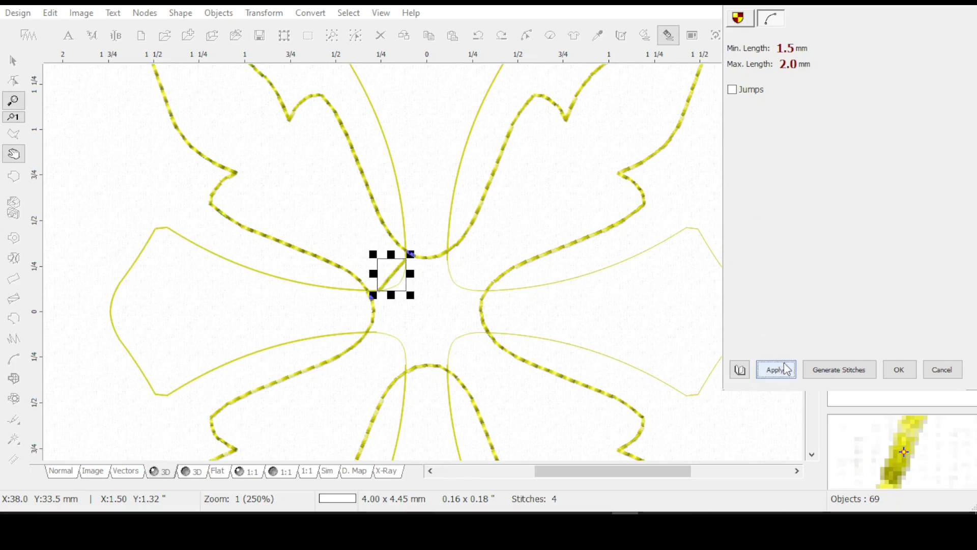
pyautogui.click(899, 370)
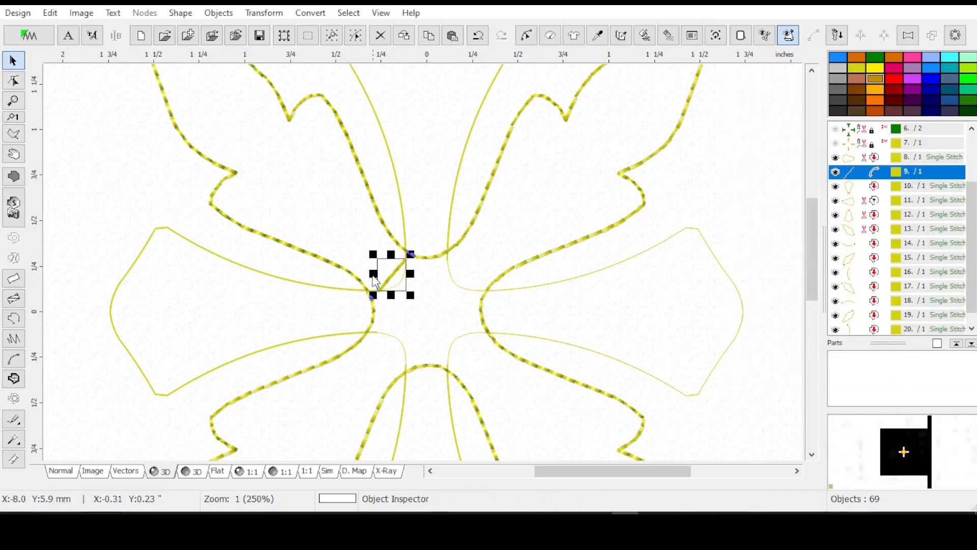
# Create a connection from the upper arm's outline to the right arm's outline.
pyautogui.scroll(1, 365, 276)
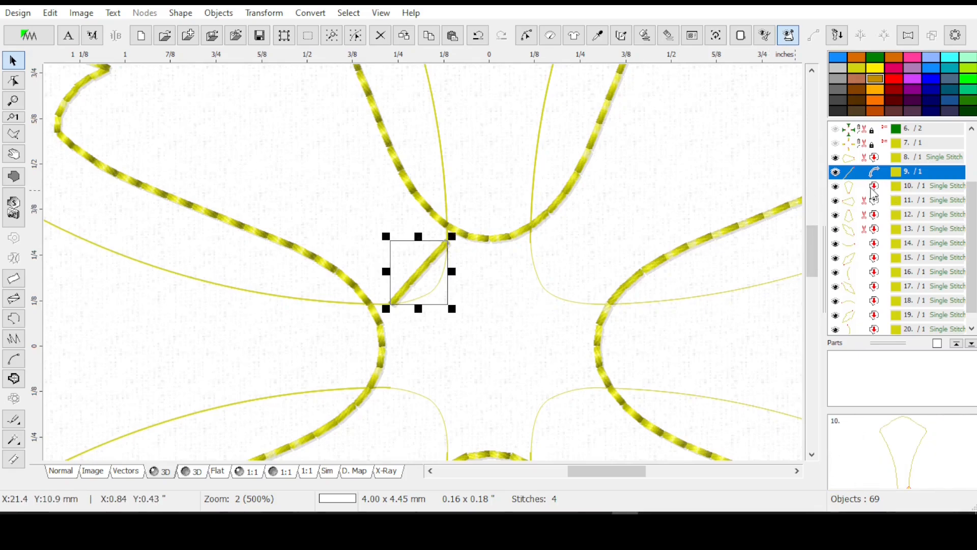
pyautogui.click(861, 190)
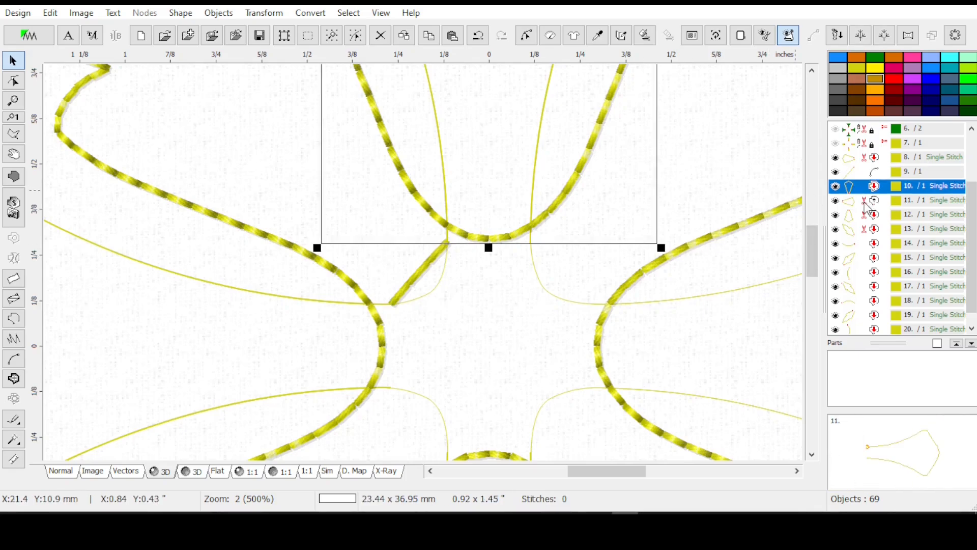
pyautogui.click(867, 206)
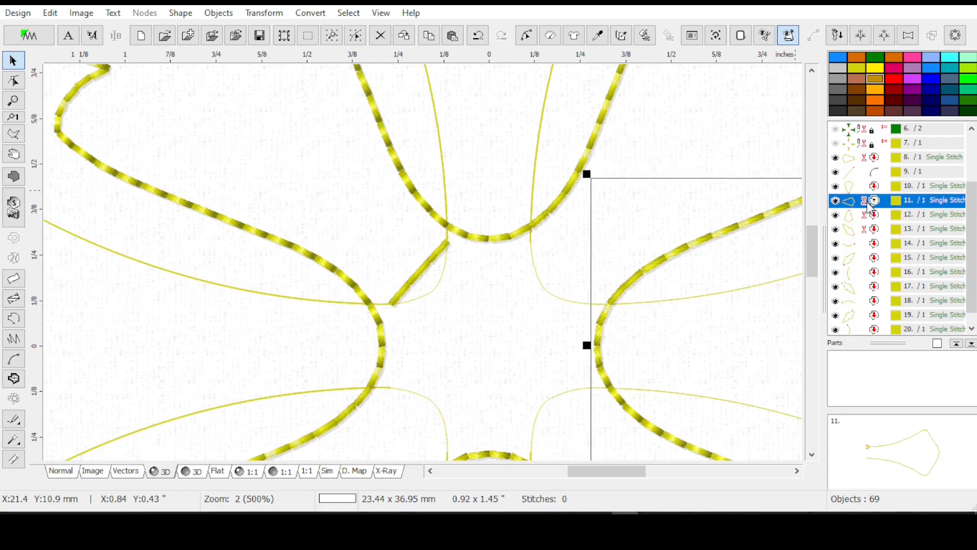
pyautogui.click(550, 37)
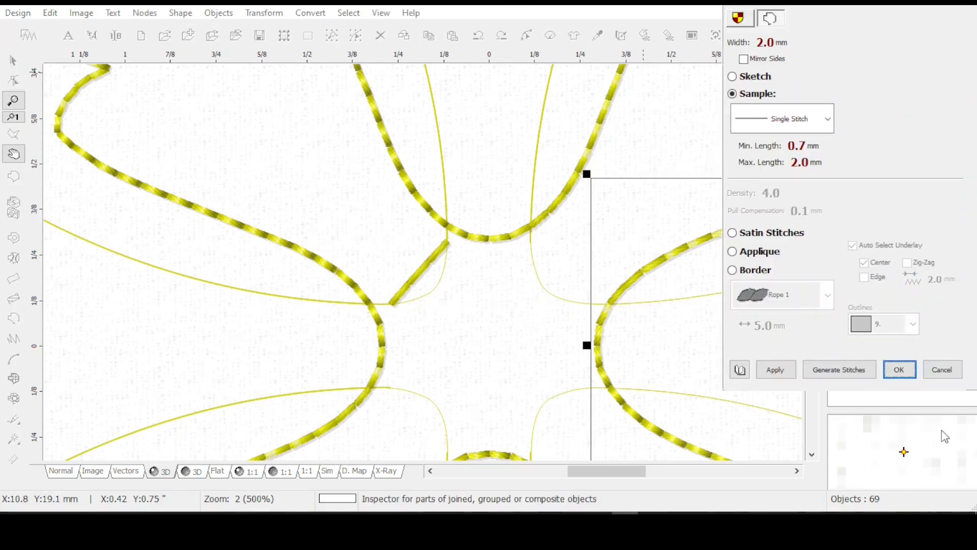
pyautogui.click(946, 375)
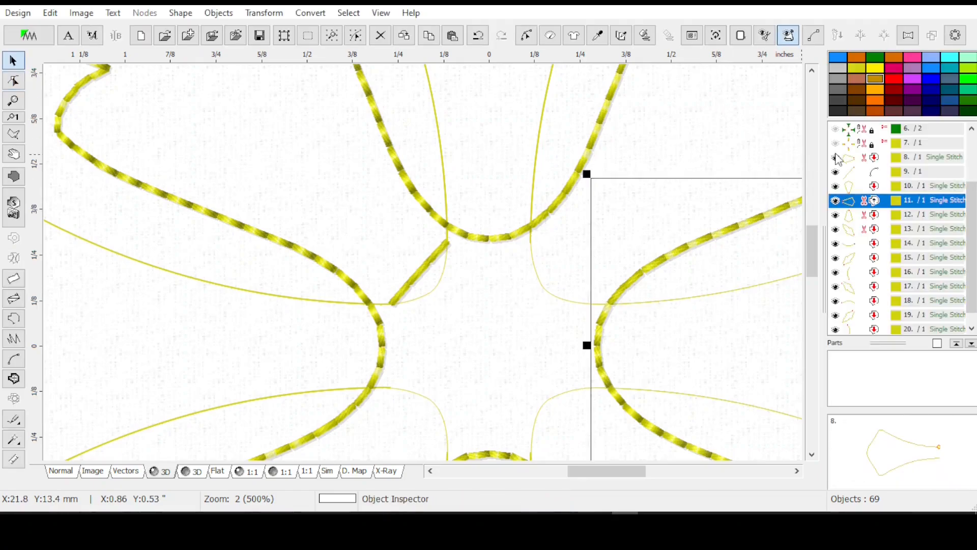
pyautogui.rightClick(864, 204)
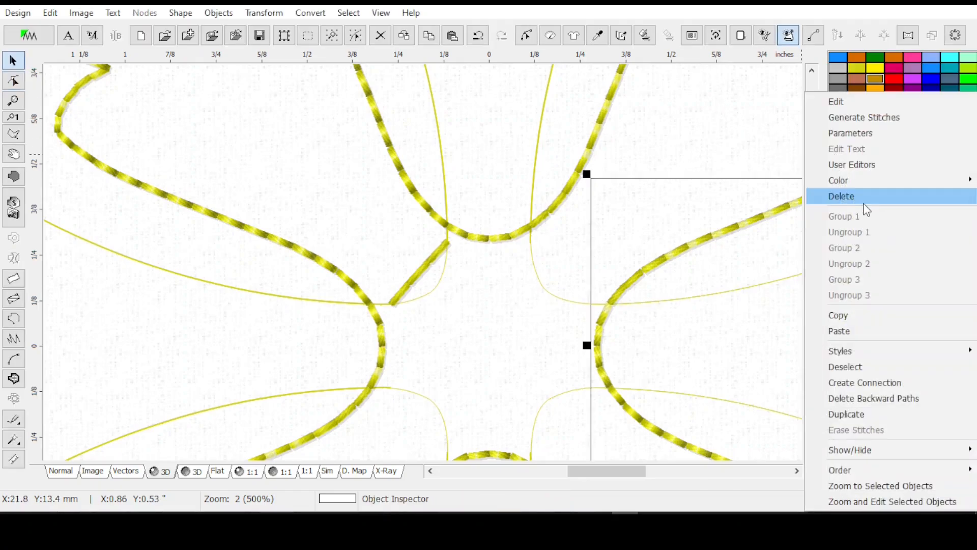
pyautogui.click(868, 382)
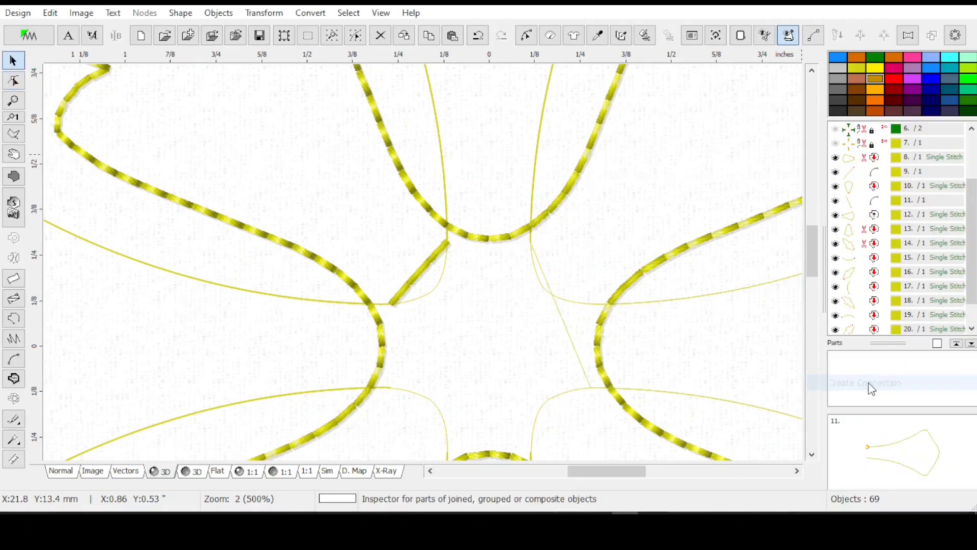
# Swap the start and end points of the right arm's outline and apply the node edits.
pyautogui.click(876, 216)
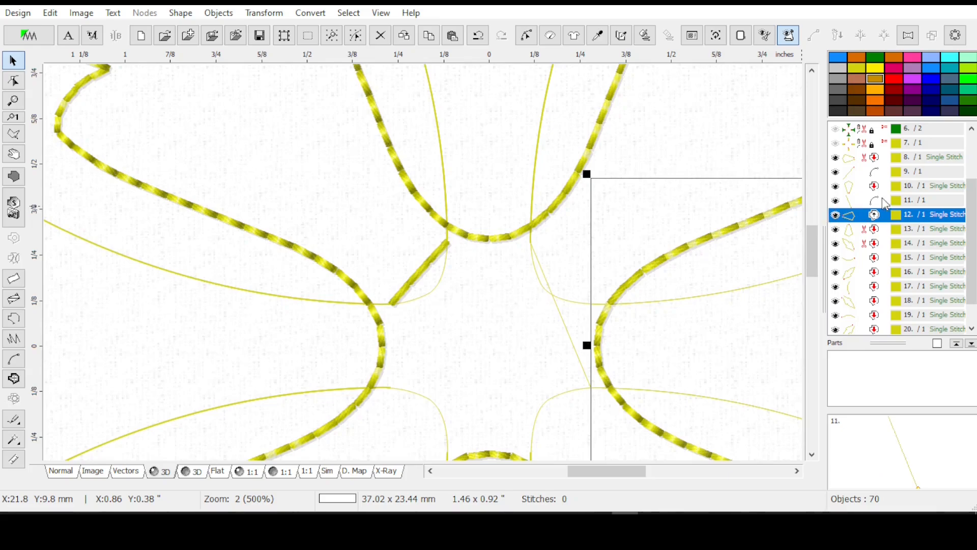
pyautogui.click(526, 37)
pyautogui.click(727, 42)
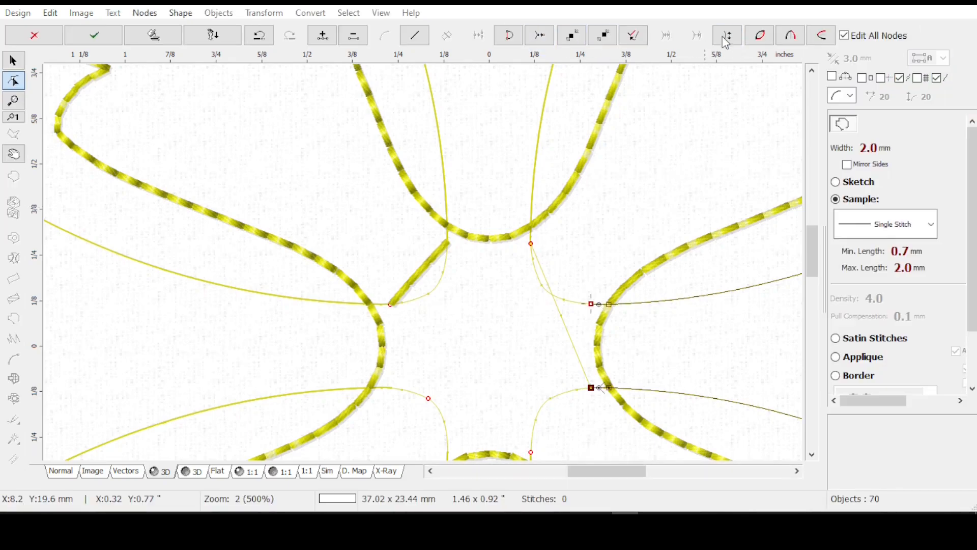
pyautogui.press('Return')
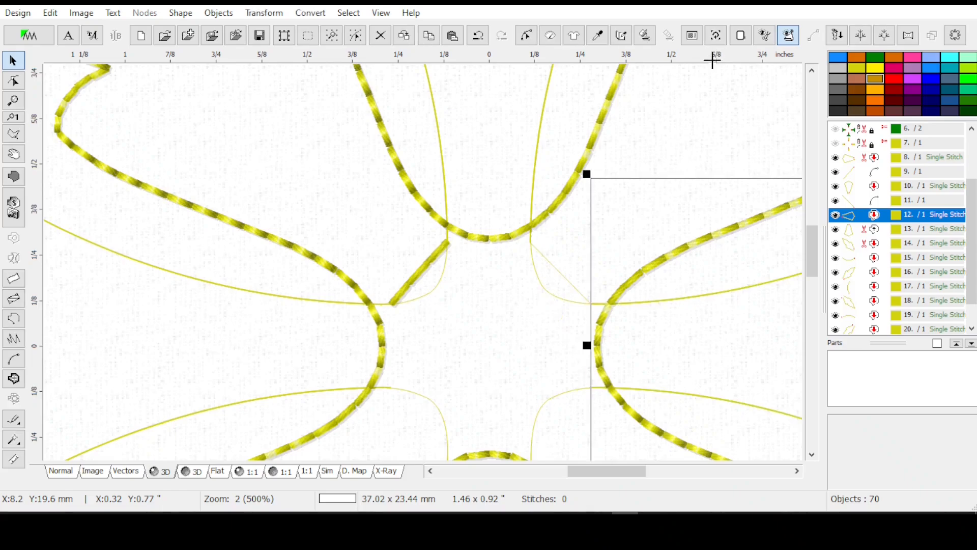
# Review the stitch-length and general parameters of the connection between the upper and right arms.
pyautogui.click(891, 200)
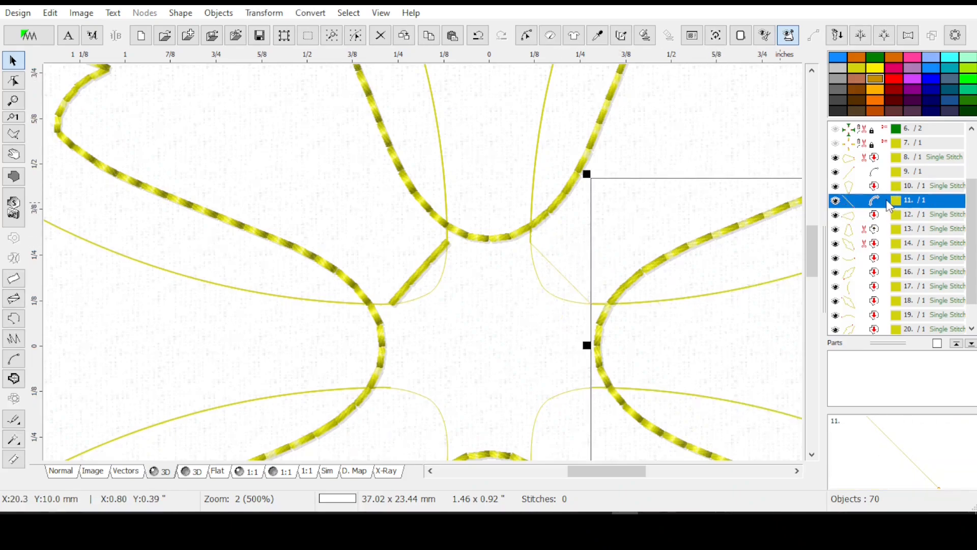
pyautogui.click(551, 36)
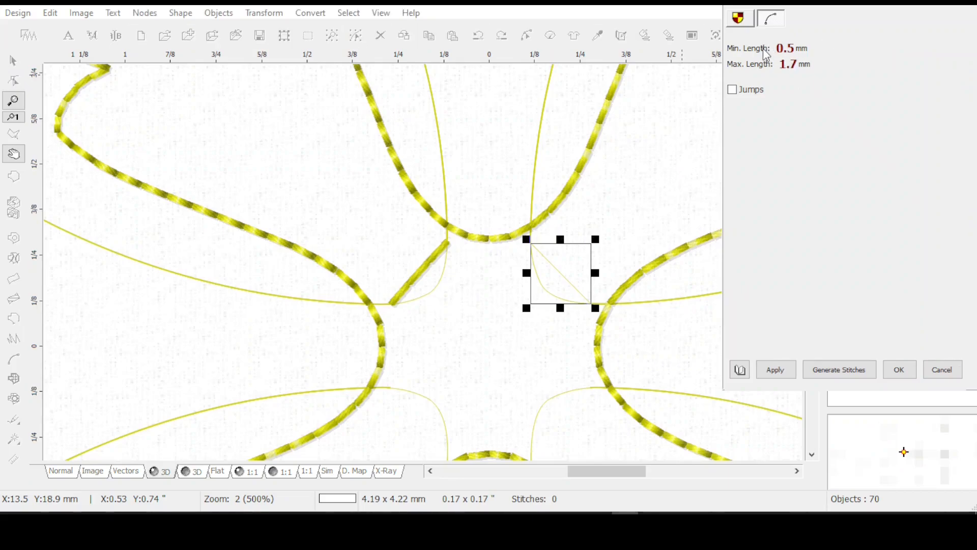
pyautogui.click(739, 19)
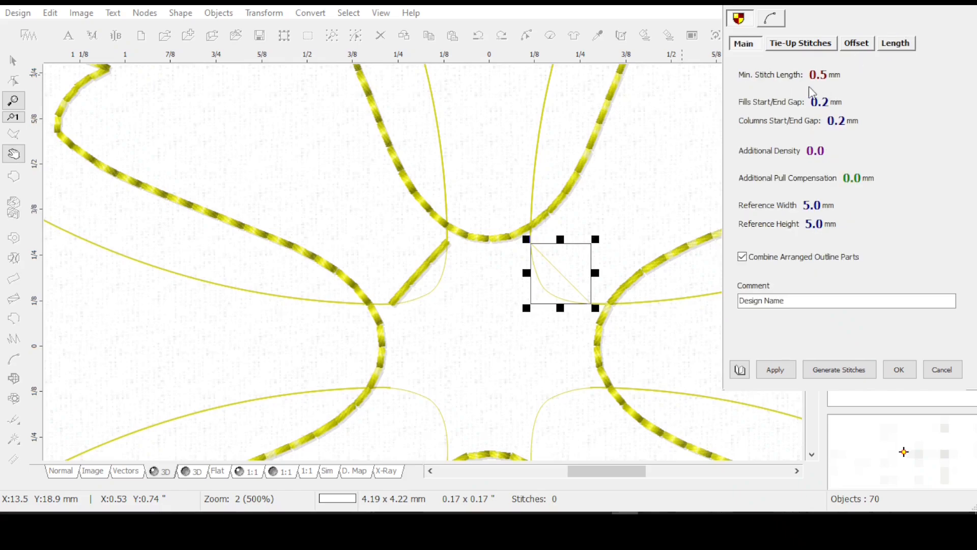
pyautogui.click(773, 20)
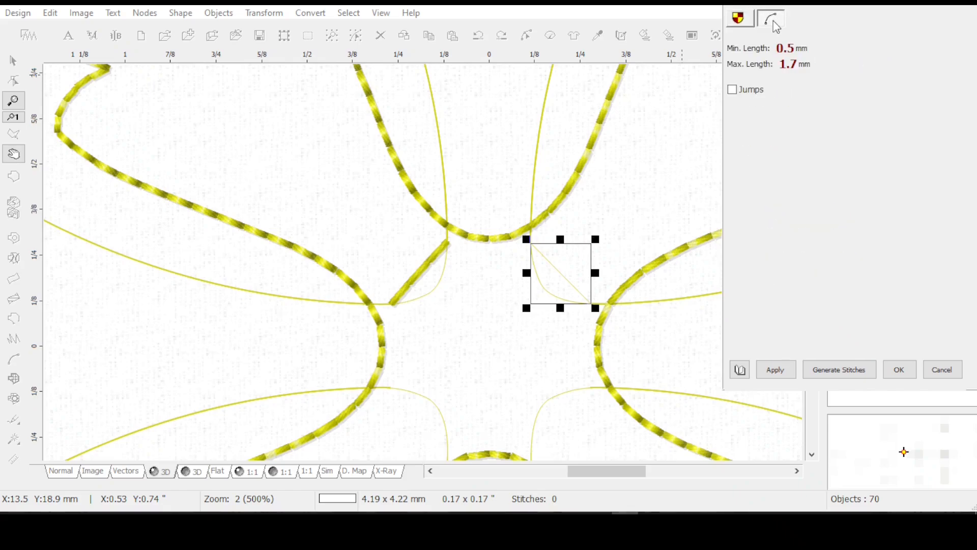
pyautogui.click(900, 372)
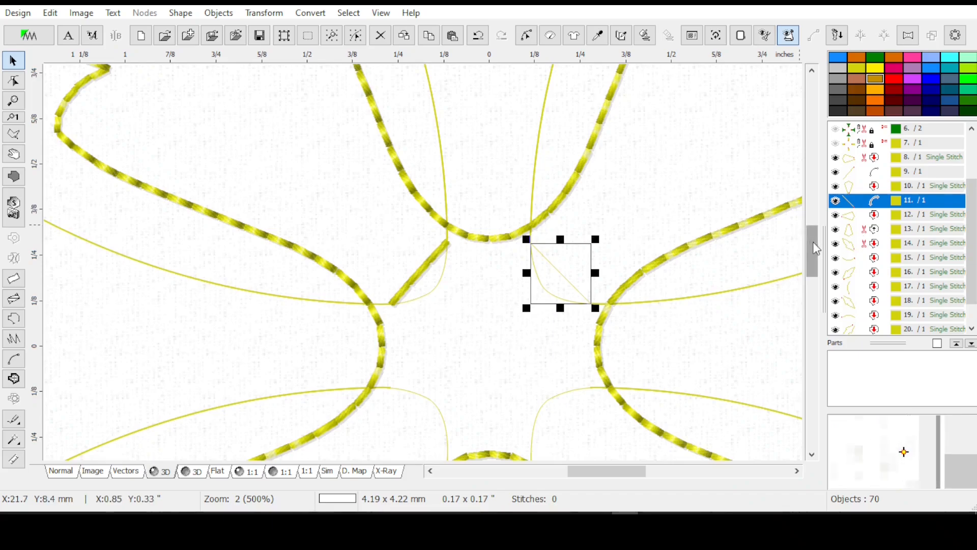
# Swap the start and end points of the lower arm's outline and apply the node edits.
pyautogui.moveTo(814, 249); pyautogui.dragTo(817, 265)
pyautogui.click(874, 216)
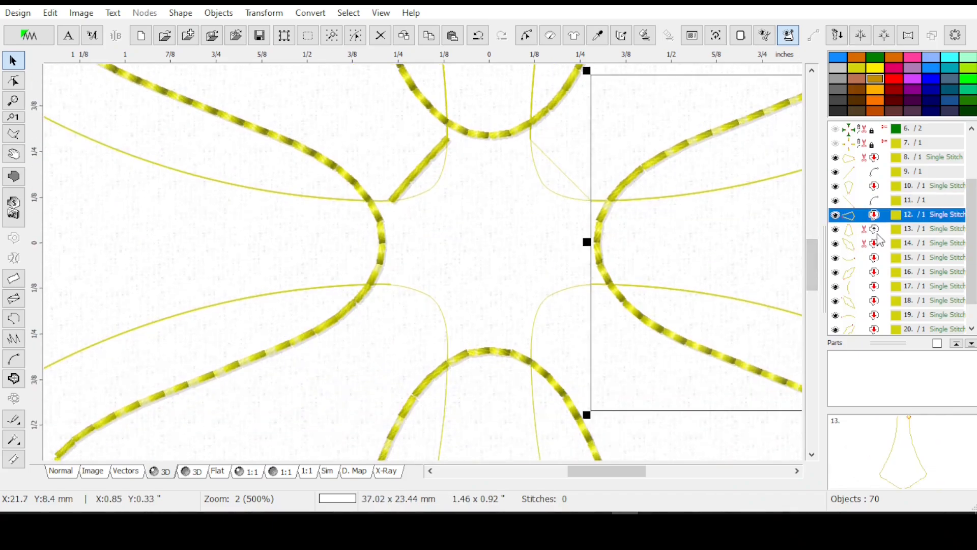
pyautogui.click(875, 230)
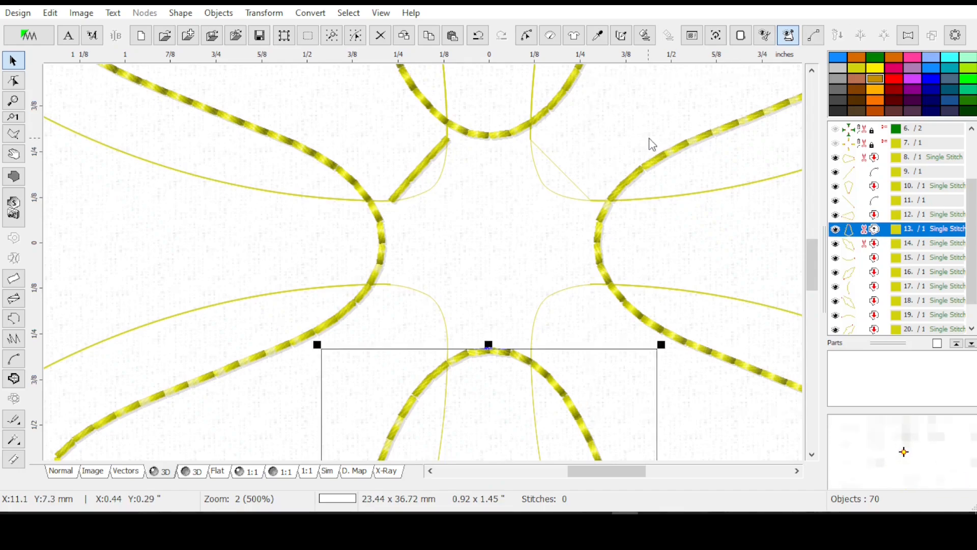
pyautogui.click(526, 36)
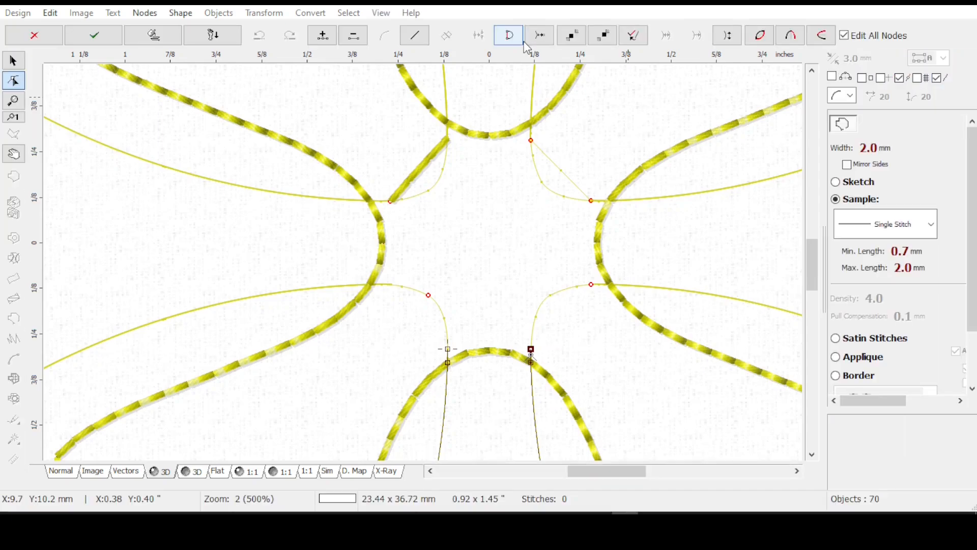
pyautogui.click(728, 35)
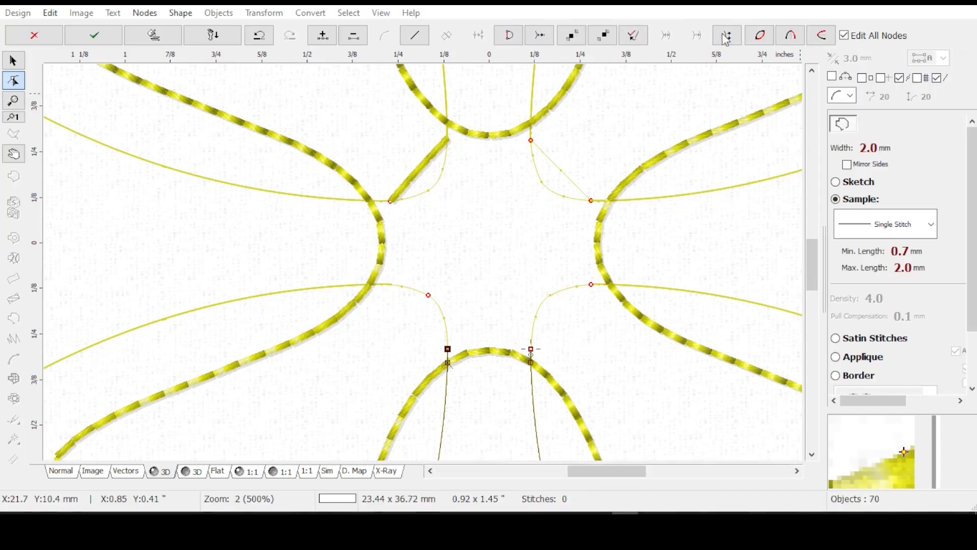
pyautogui.press('Return')
# Create a connection from the right arm's outline to the lower arm's outline.
pyautogui.click(868, 232)
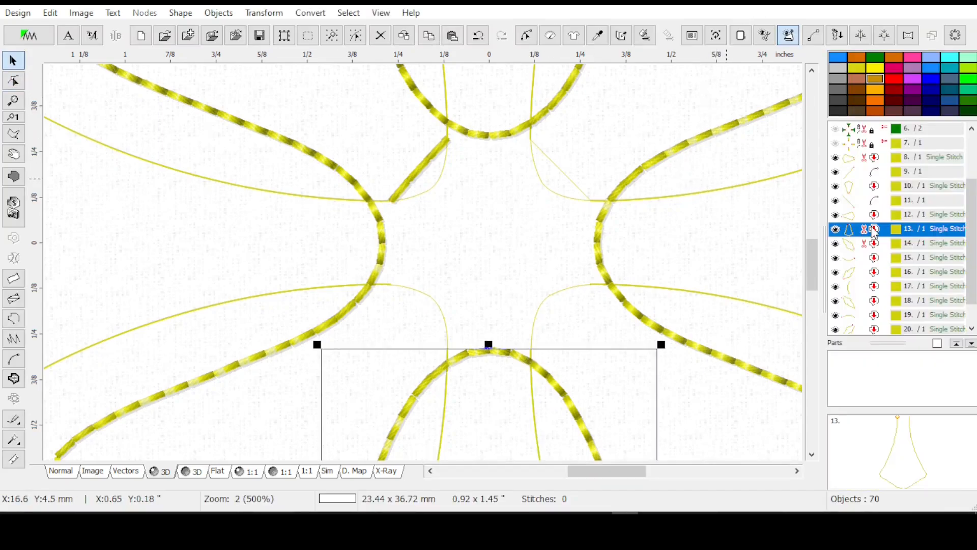
pyautogui.rightClick(868, 232)
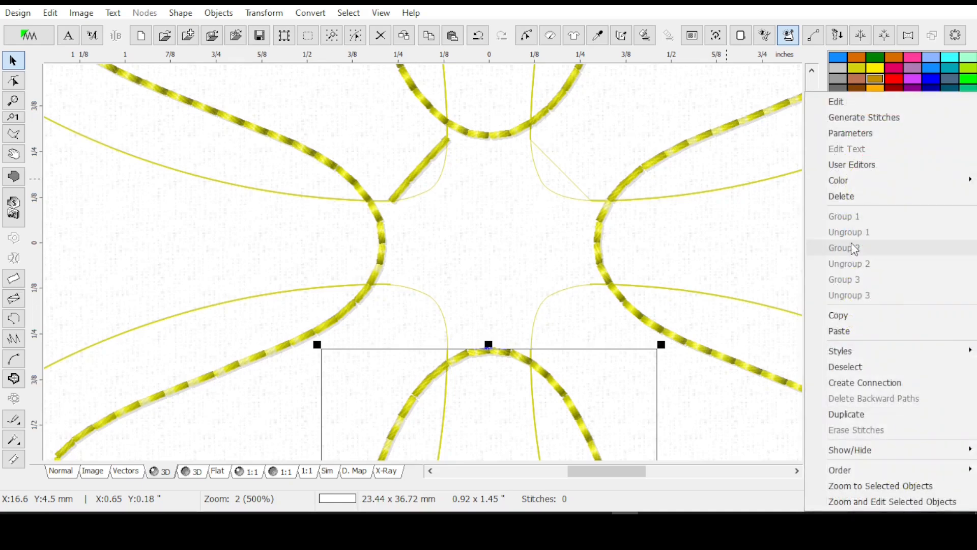
pyautogui.click(865, 383)
pyautogui.click(880, 245)
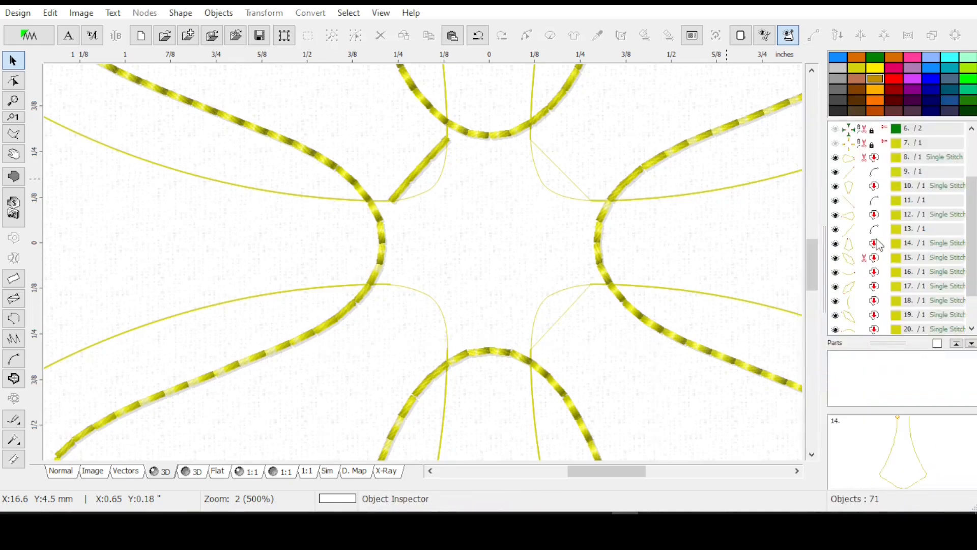
pyautogui.click(872, 258)
pyautogui.click(876, 230)
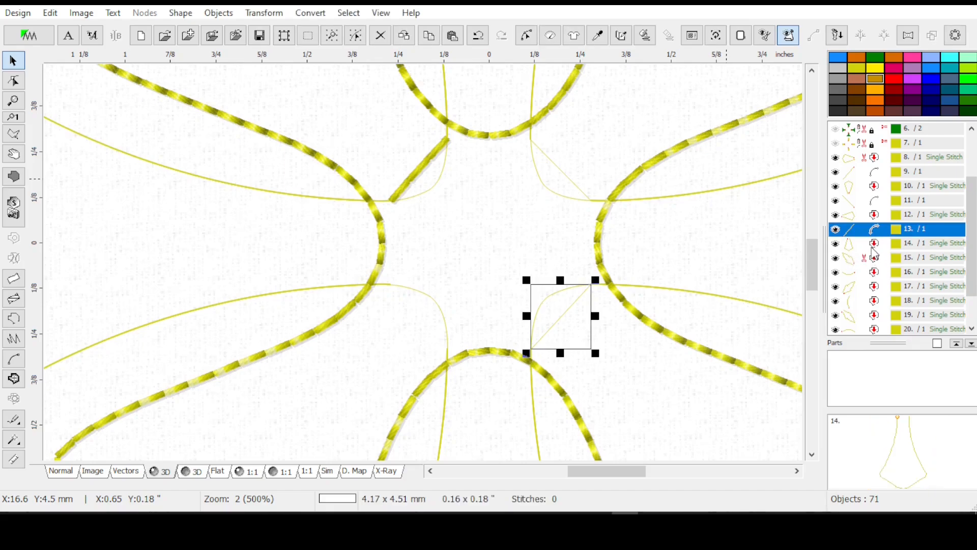
# Draw a straight outline, about 4 by 4.5 mm, from the lower arm's inner end node to the left arm's lower inner end.
pyautogui.click(871, 246)
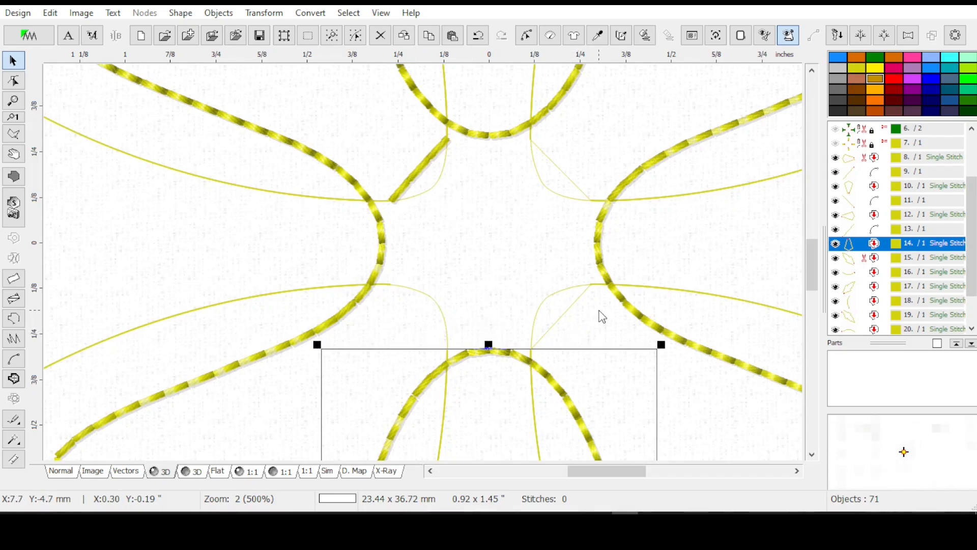
pyautogui.click(866, 259)
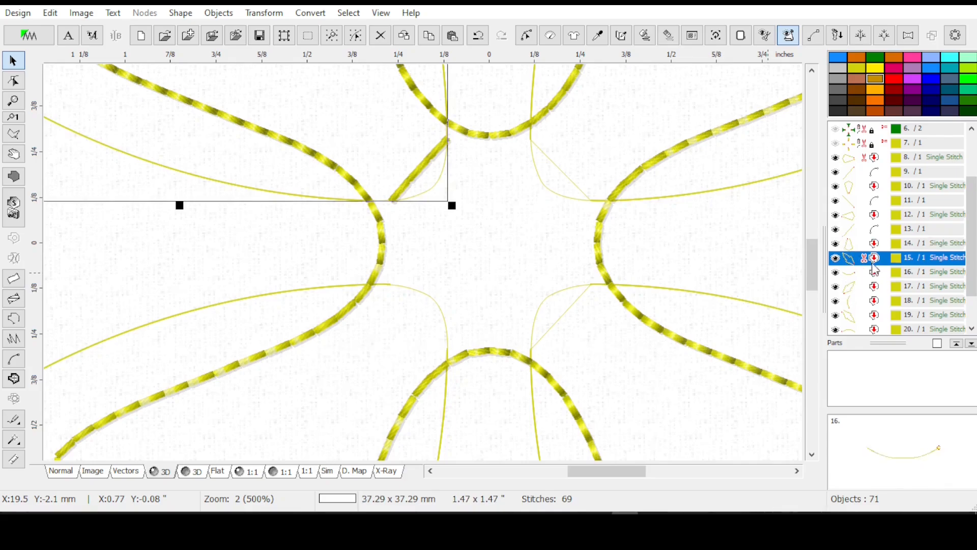
pyautogui.click(869, 245)
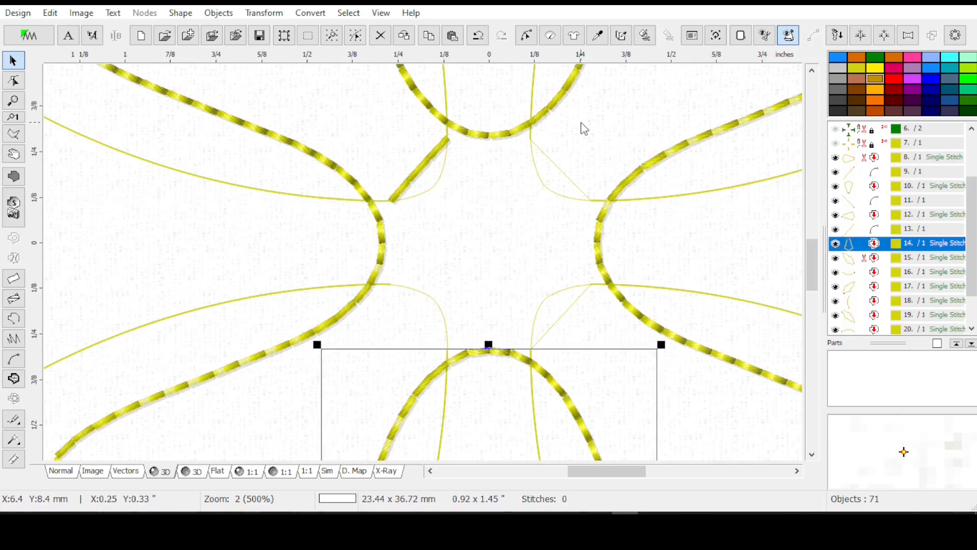
pyautogui.click(14, 321)
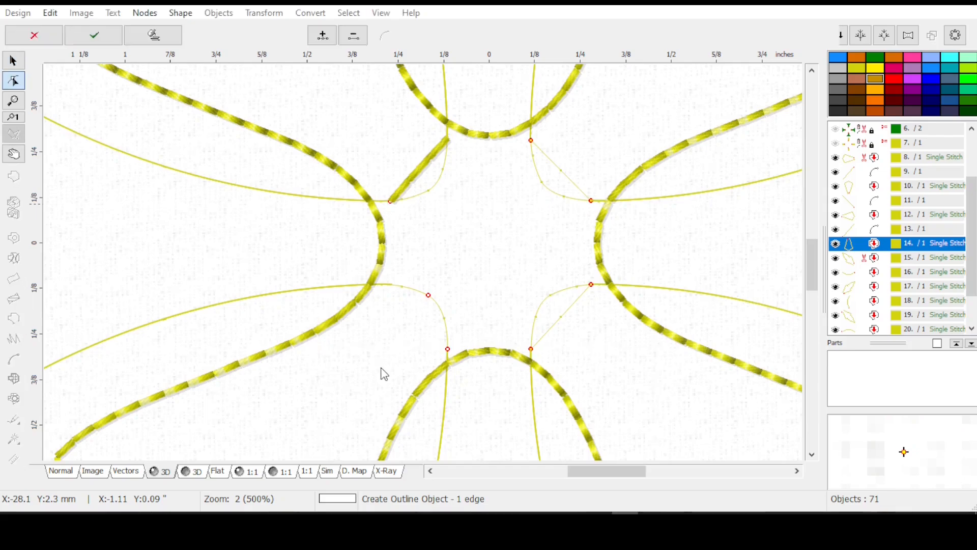
pyautogui.click(447, 349)
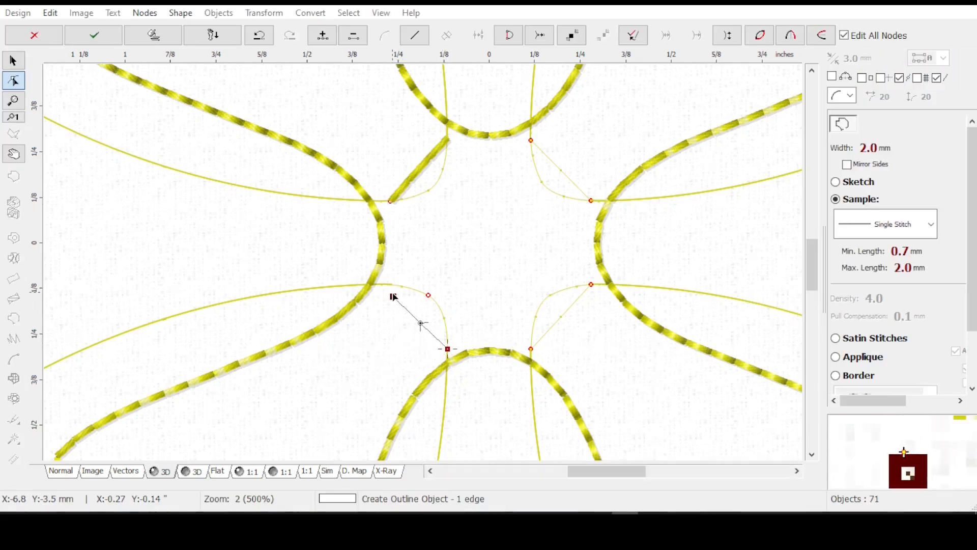
pyautogui.click(391, 284)
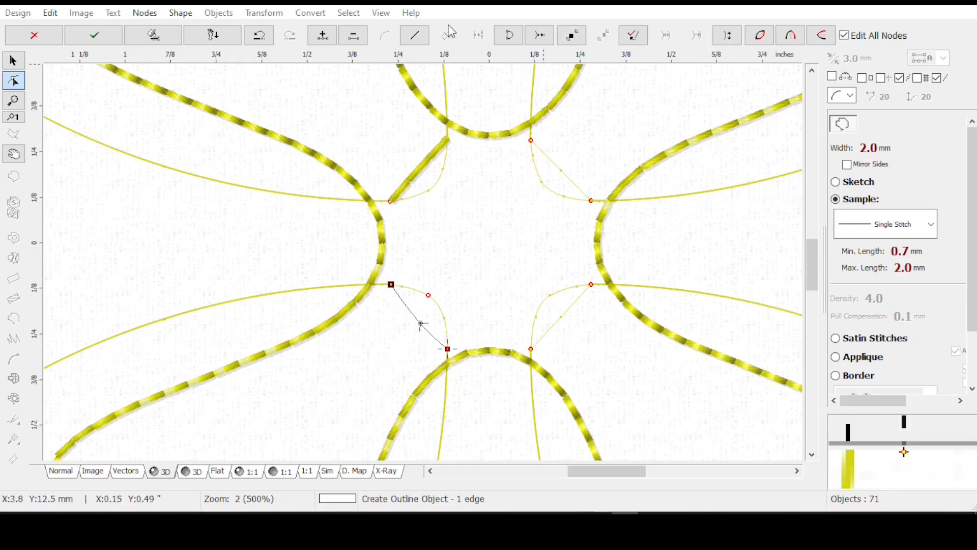
pyautogui.click(416, 36)
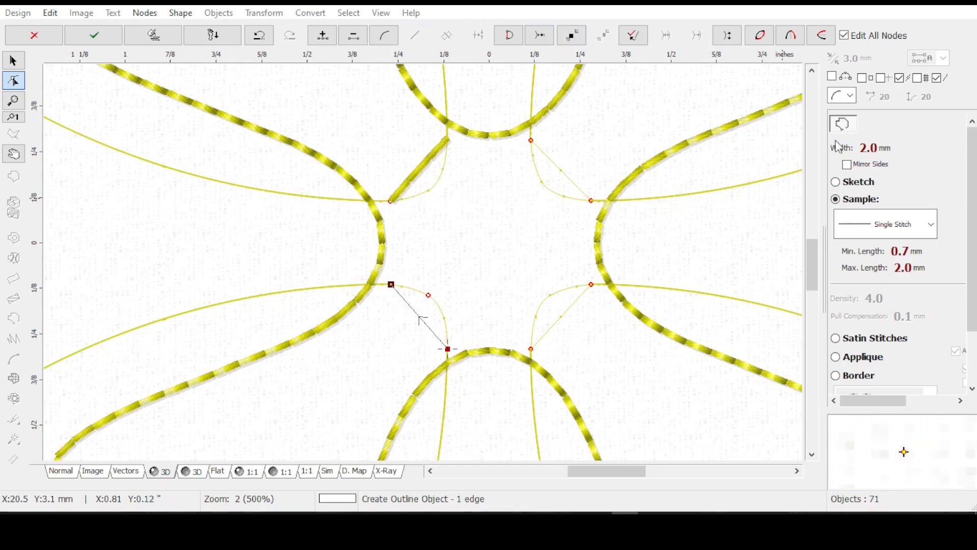
# Set the new outline's minimum stitch length to 1.5 mm and generate the object.
pyautogui.click(873, 257)
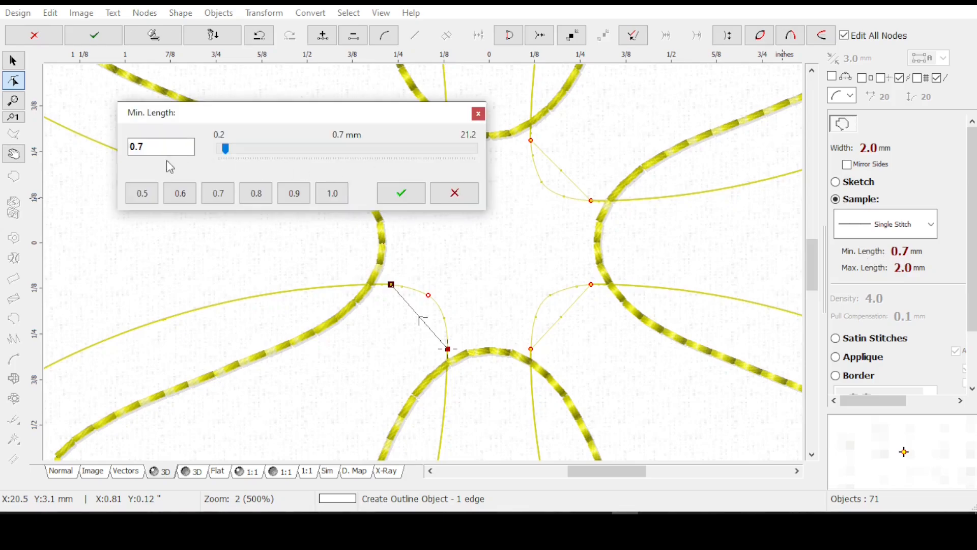
pyautogui.doubleClick(149, 147)
pyautogui.write('1.')
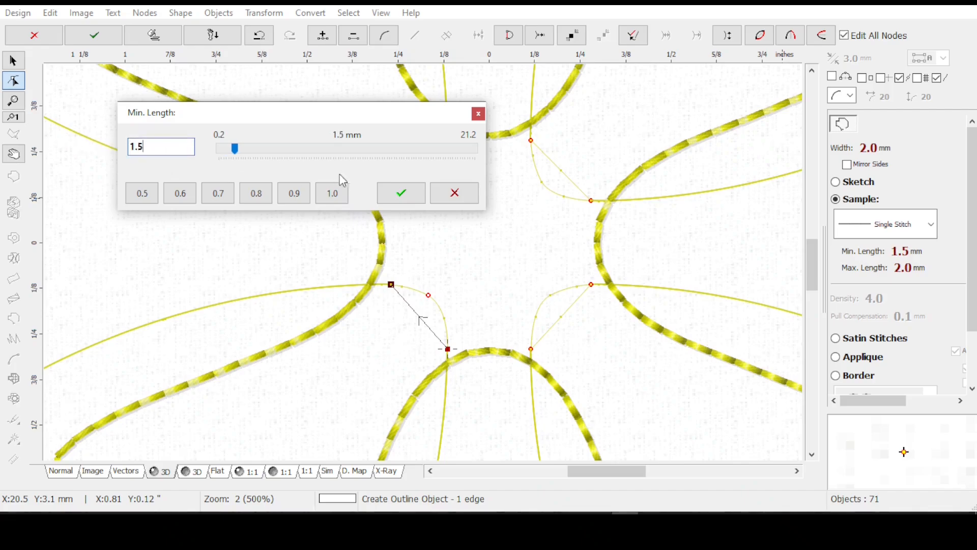
pyautogui.write('5')
pyautogui.click(402, 192)
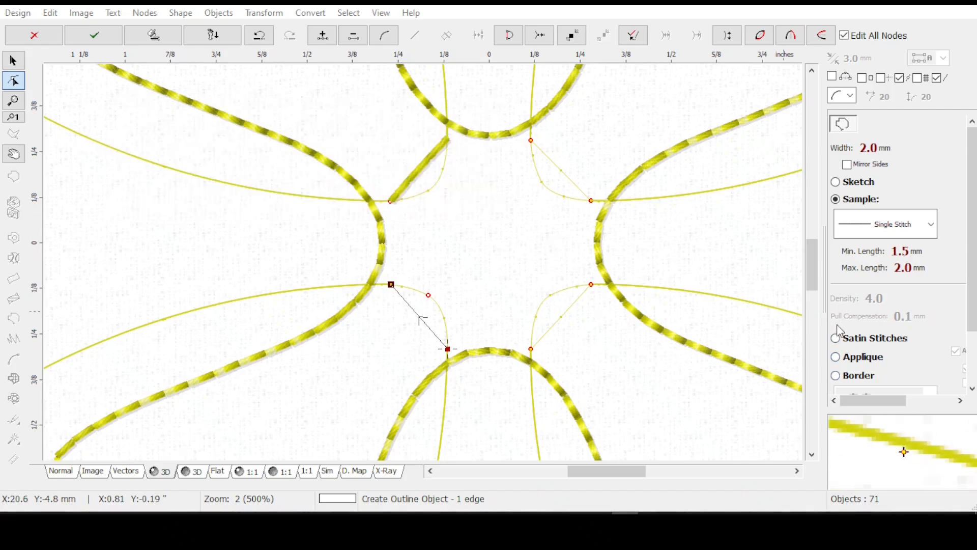
pyautogui.press('Return')
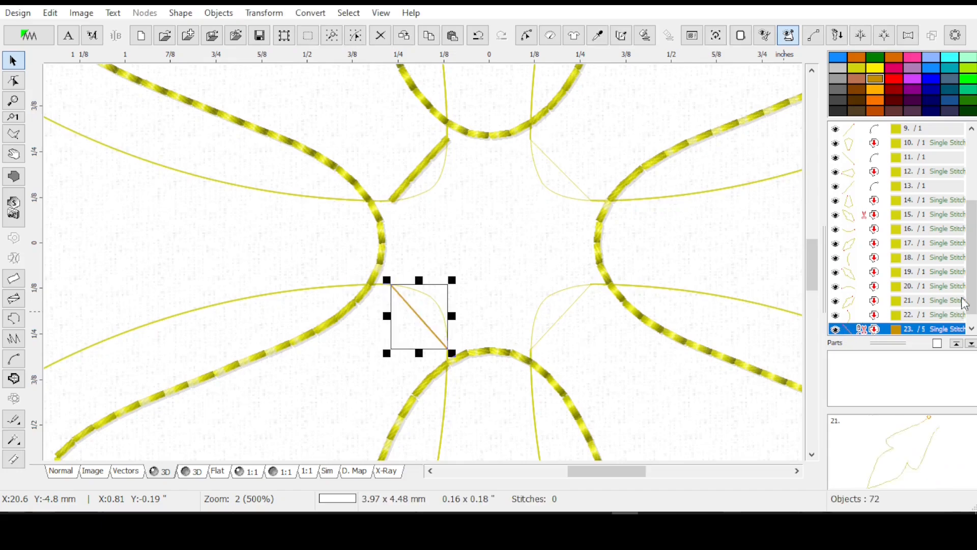
# Try to set identical parameters for the two connections beside the right arm's outline.
pyautogui.moveTo(973, 303); pyautogui.dragTo(973, 260)
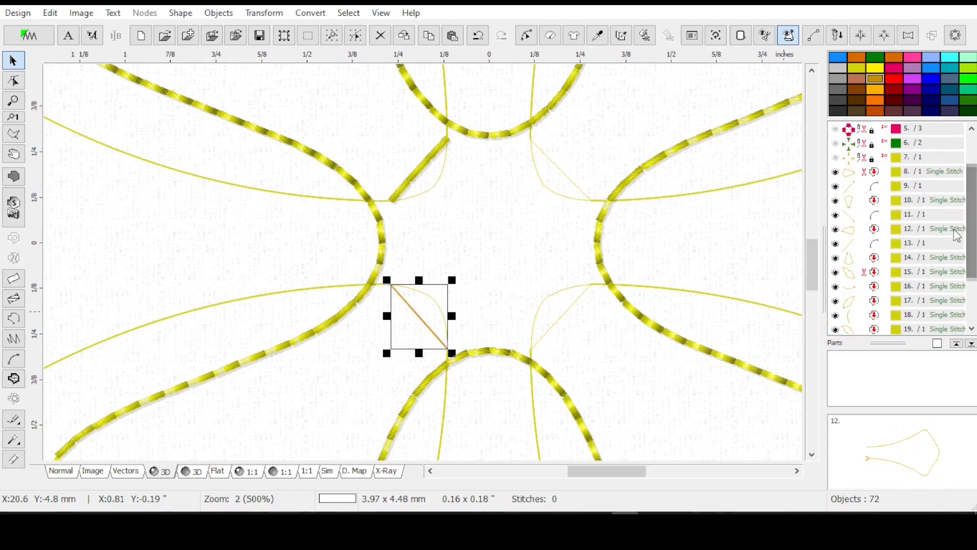
pyautogui.click(859, 215)
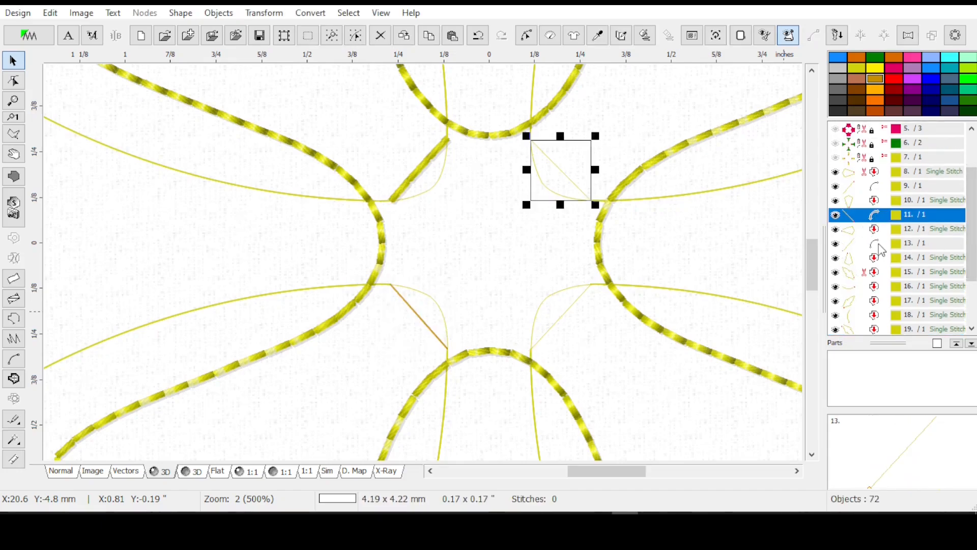
pyautogui.keyDown('ctrl'); pyautogui.click(859, 243); pyautogui.keyUp('ctrl')
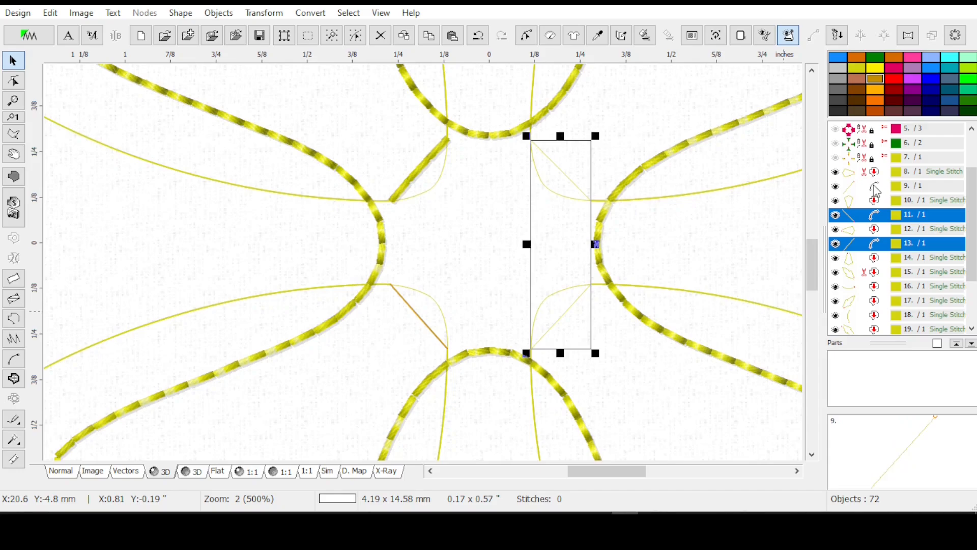
pyautogui.rightClick(876, 215)
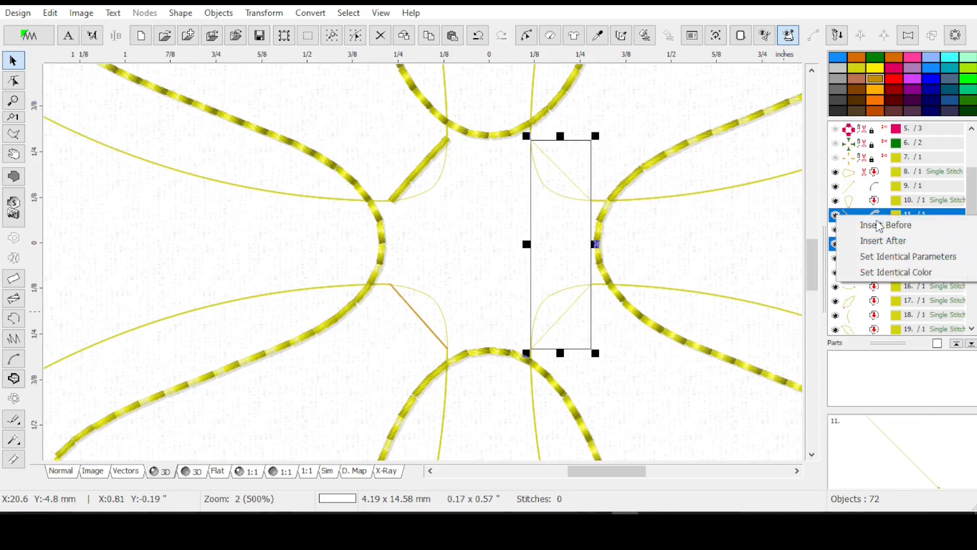
pyautogui.click(899, 260)
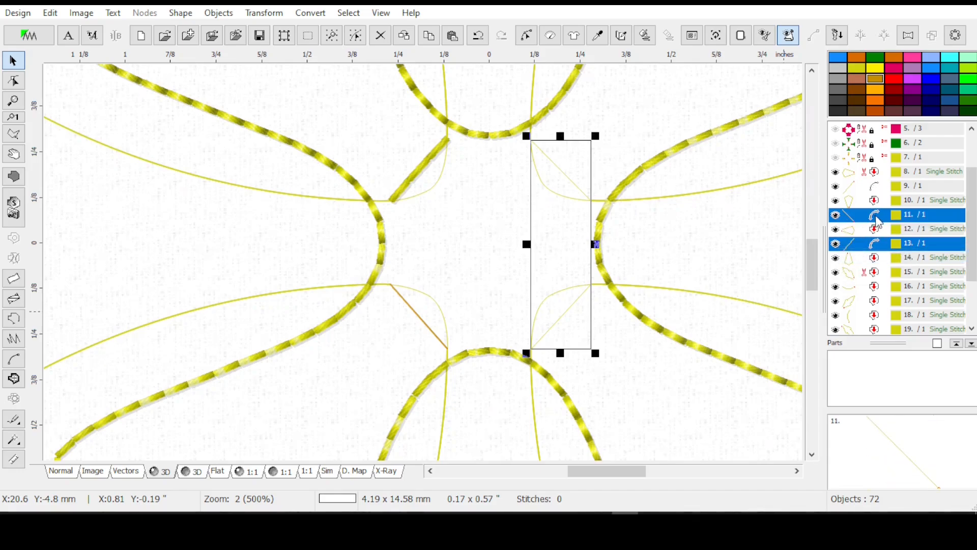
# Group the four cross arm outlines and their three connections with Group 1.
pyautogui.moveTo(876, 172); pyautogui.dragTo(885, 261)
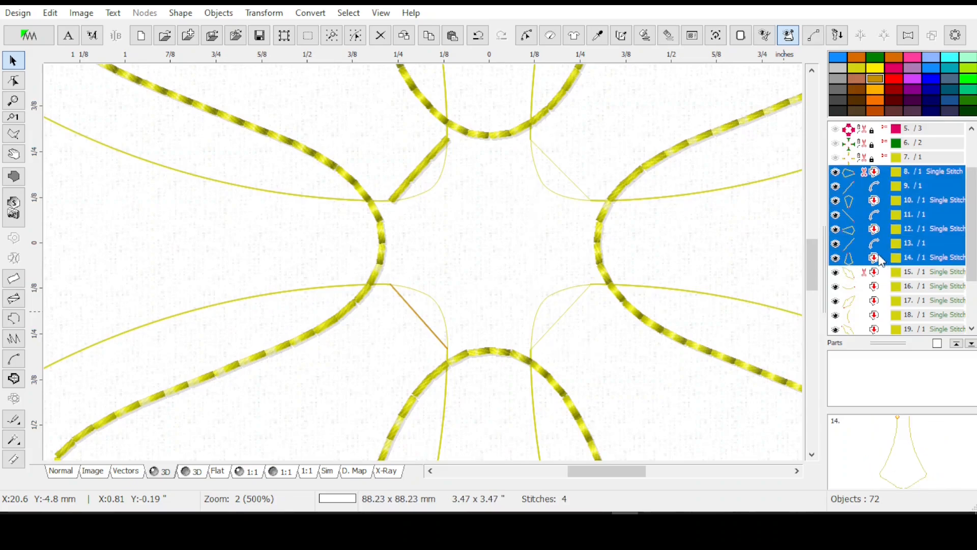
pyautogui.rightClick(890, 214)
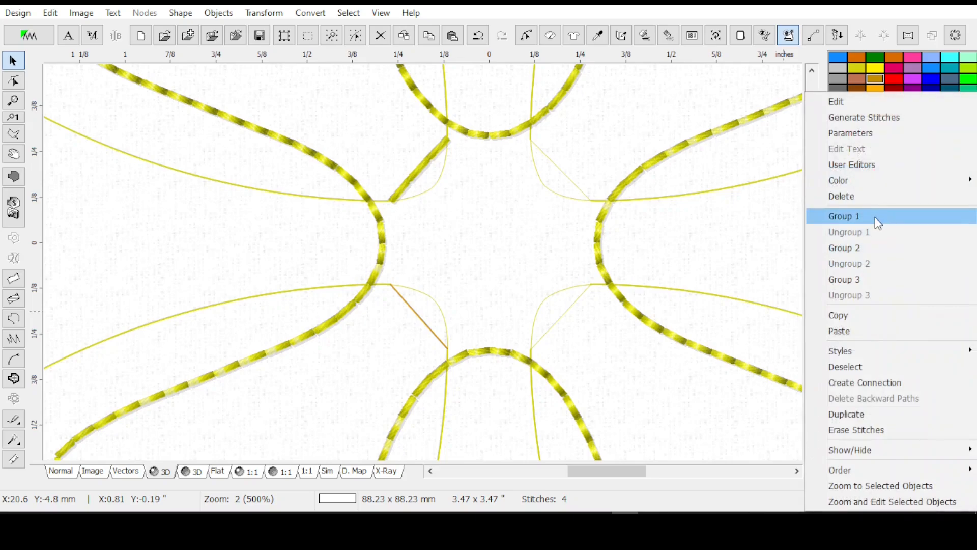
pyautogui.click(876, 216)
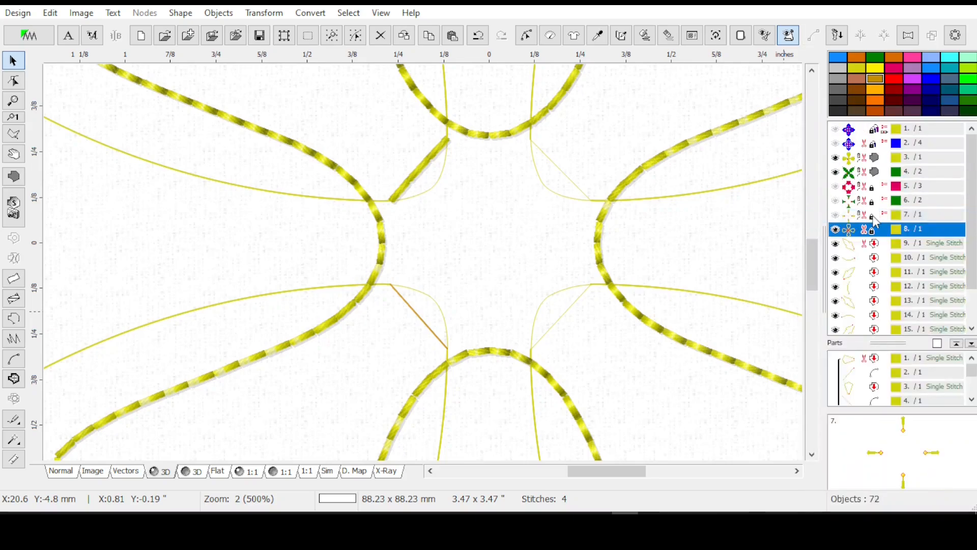
# Group the four diagonal leaf outlines and the curves joining them with Group 1.
pyautogui.click(875, 251)
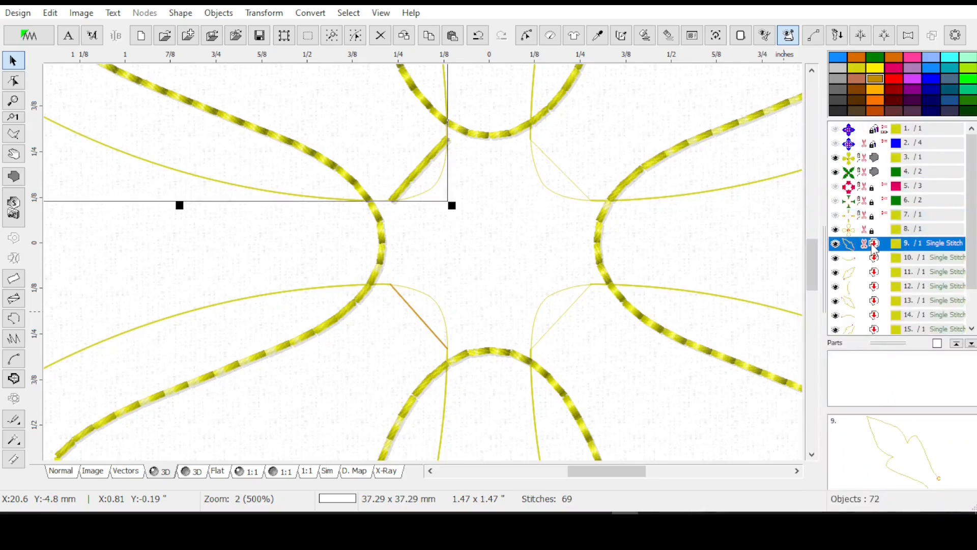
pyautogui.scroll(-1, 870, 237)
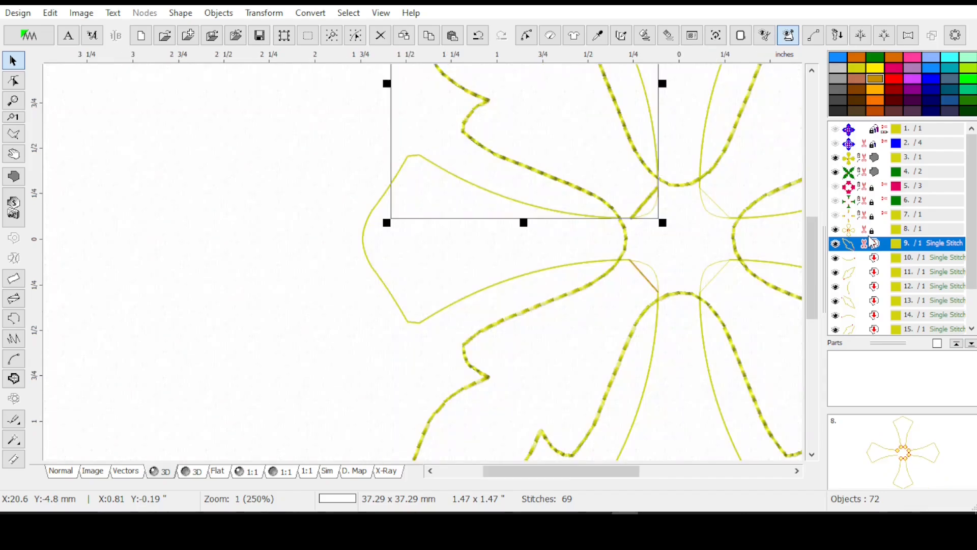
pyautogui.moveTo(494, 466); pyautogui.dragTo(535, 467)
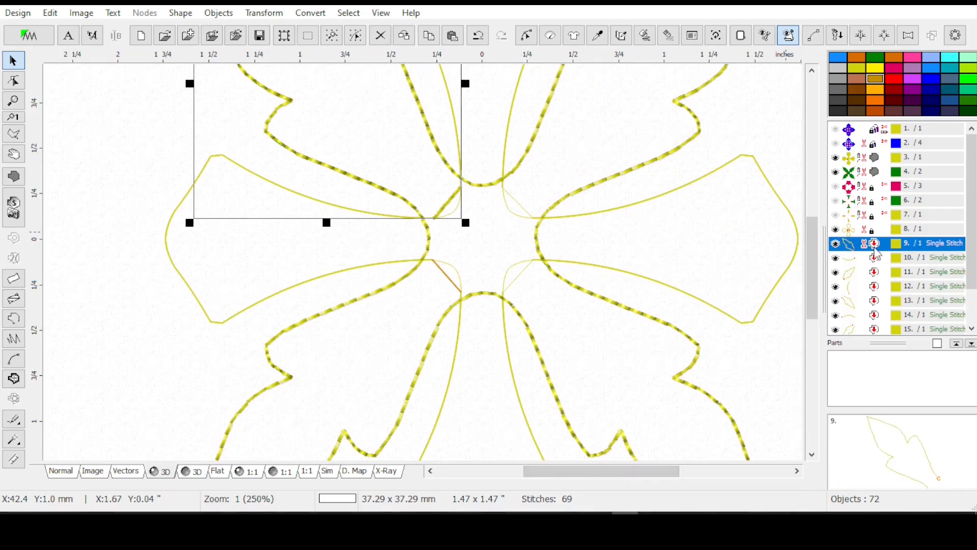
pyautogui.moveTo(876, 253); pyautogui.dragTo(886, 304)
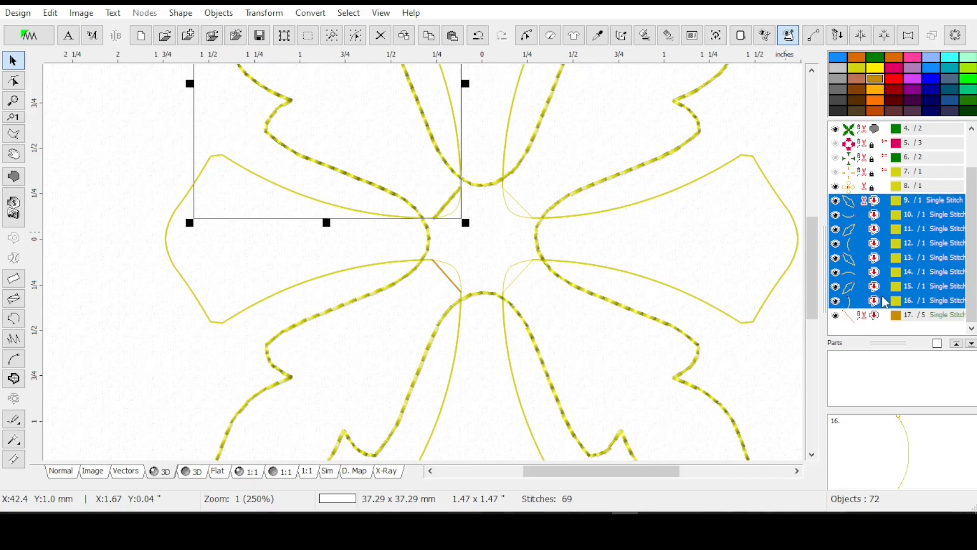
pyautogui.moveTo(882, 296); pyautogui.dragTo(879, 298)
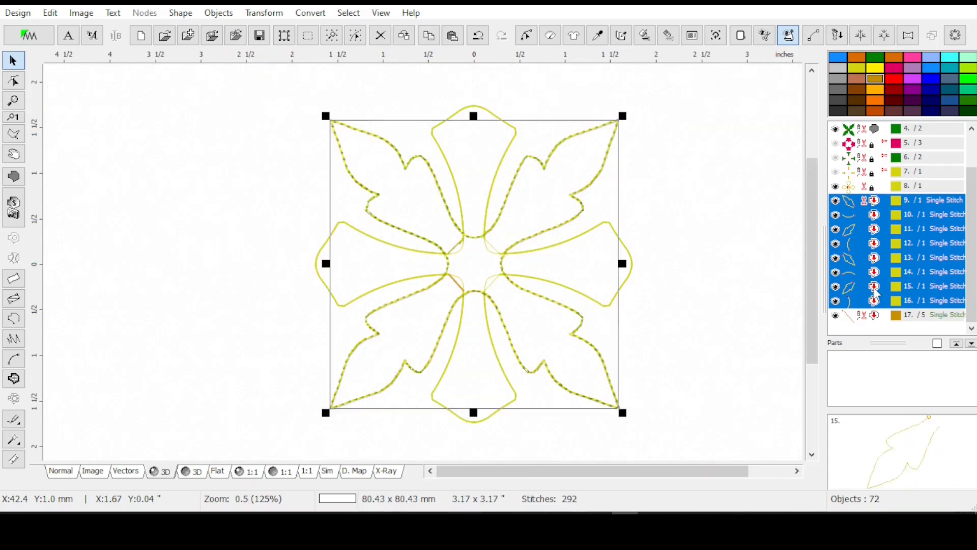
pyautogui.rightClick(873, 262)
pyautogui.click(866, 217)
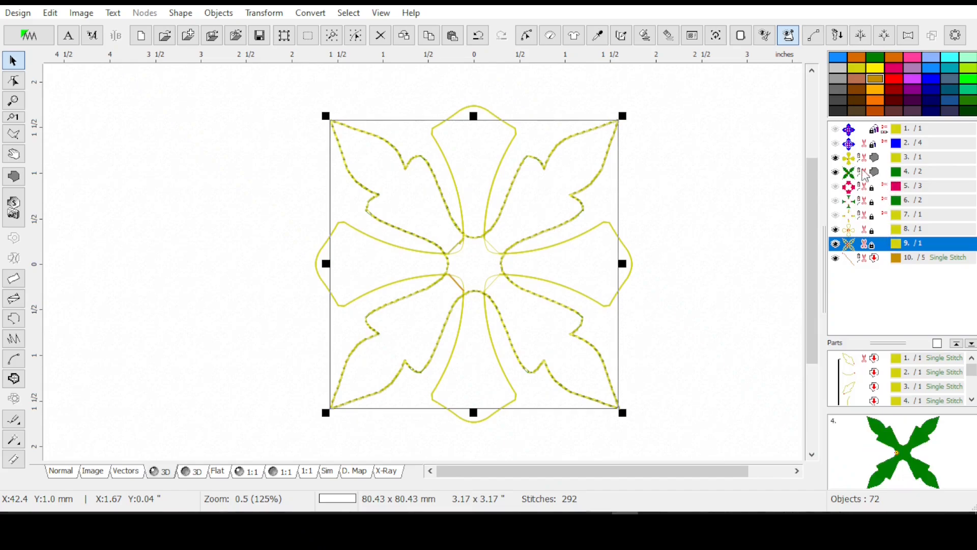
# Give the leaf outline group the same color as the solid green leaf object.
pyautogui.rightClick(875, 247)
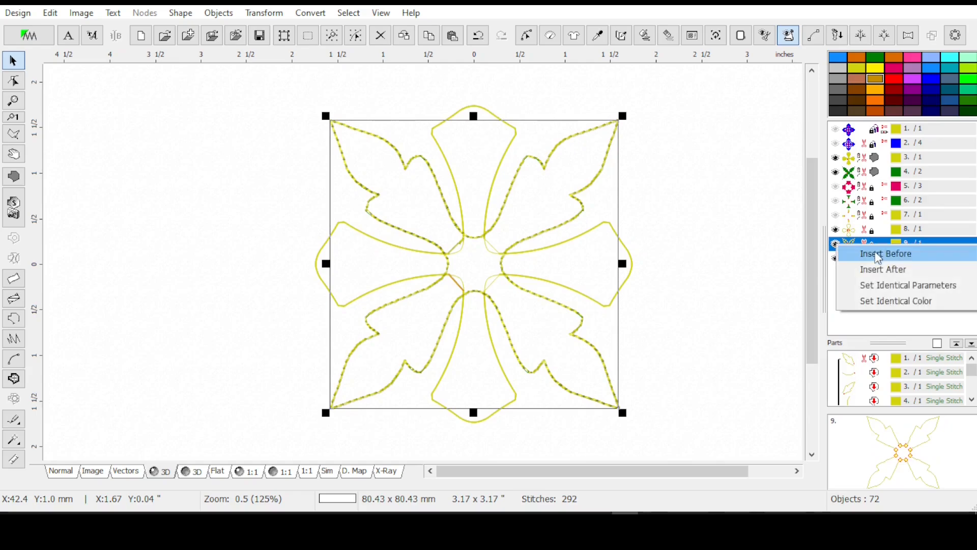
pyautogui.click(893, 303)
pyautogui.keyDown('ctrl'); pyautogui.click(860, 234); pyautogui.keyUp('ctrl')
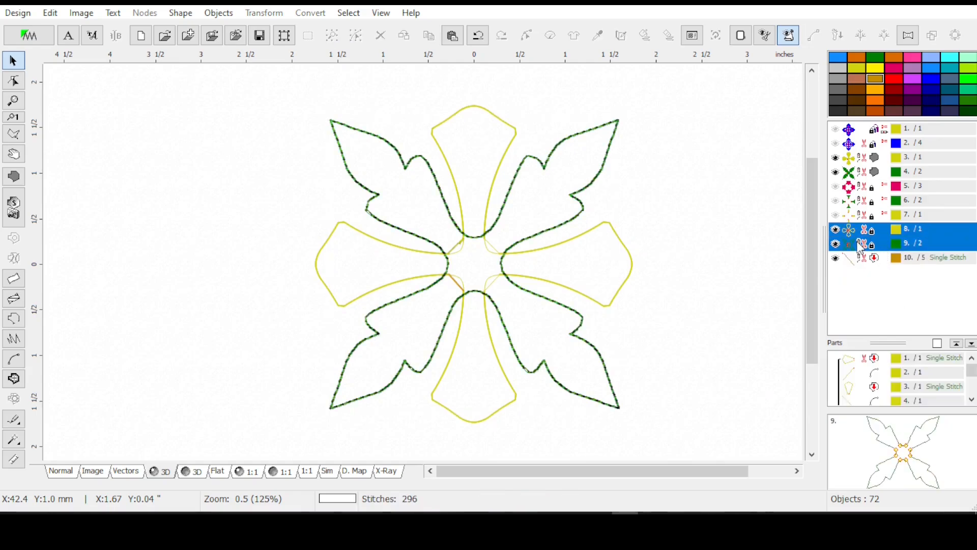
# Move the short single-stitch connecting line before the leaf outline group in the stitching order.
pyautogui.click(874, 260)
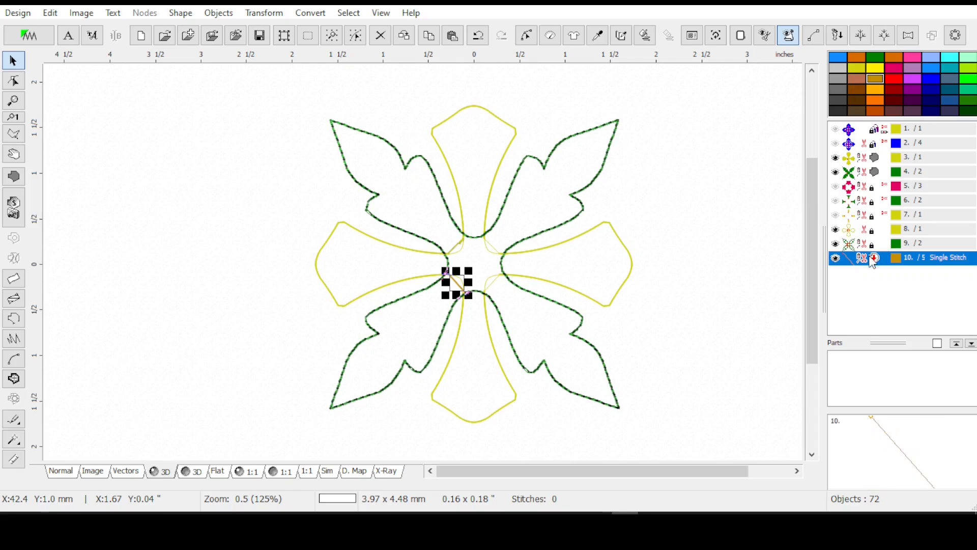
pyautogui.moveTo(869, 270); pyautogui.dragTo(866, 246)
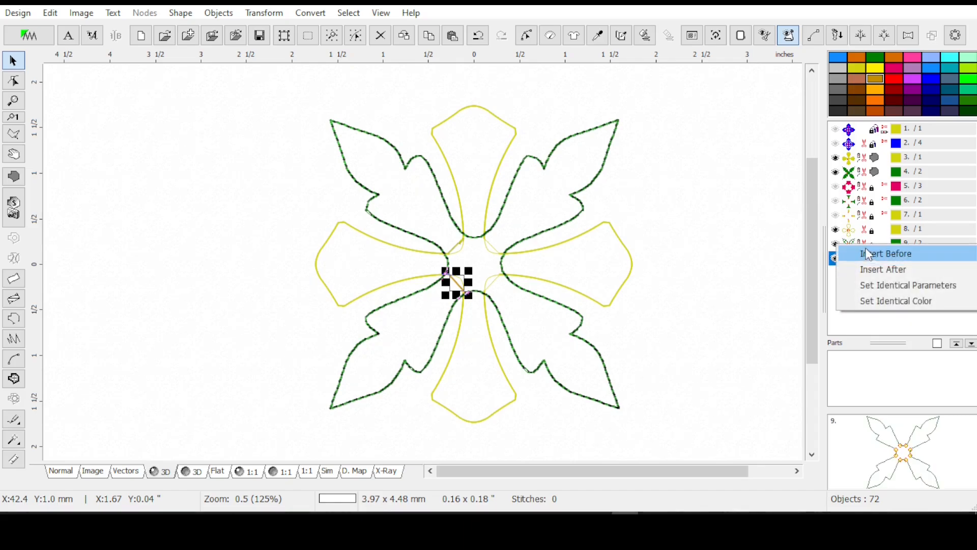
pyautogui.click(872, 255)
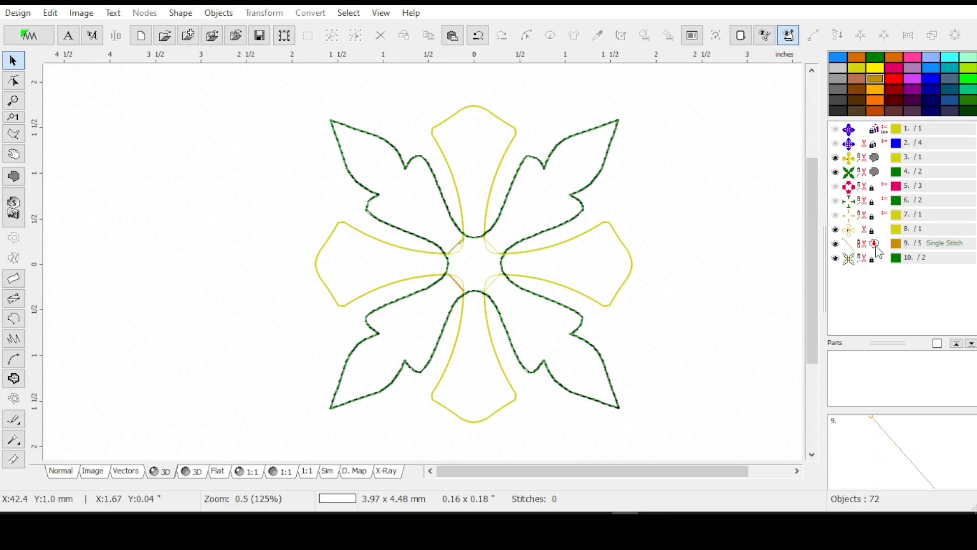
# Give the short single-stitch connecting line the same color as the cross arm outline group and combine both with Group 1.
pyautogui.click(877, 229)
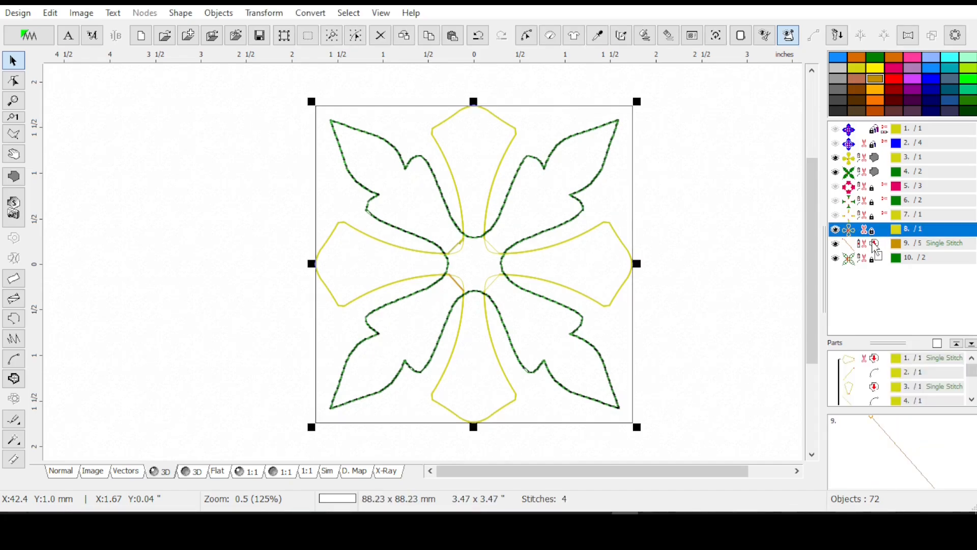
pyautogui.rightClick(876, 249)
pyautogui.click(892, 300)
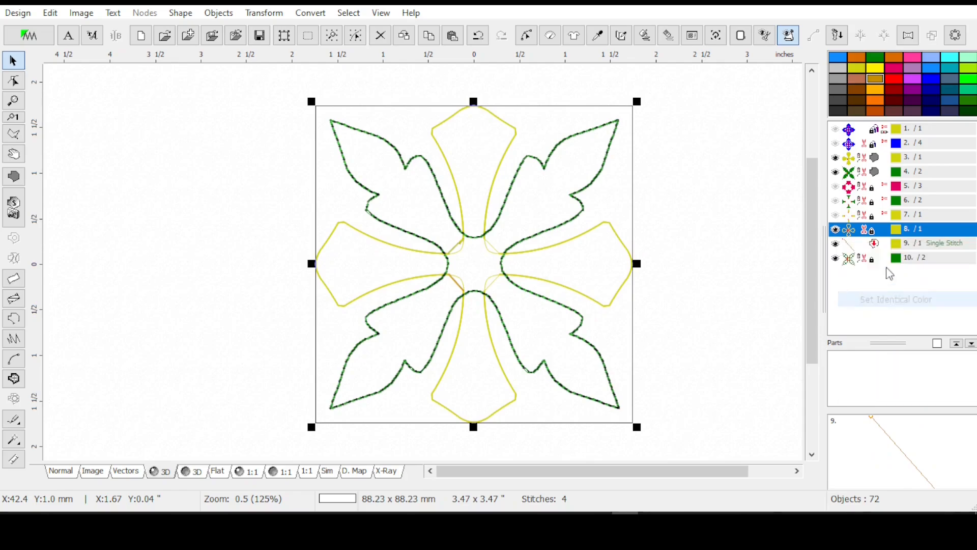
pyautogui.keyDown('ctrl'); pyautogui.click(872, 244); pyautogui.keyUp('ctrl')
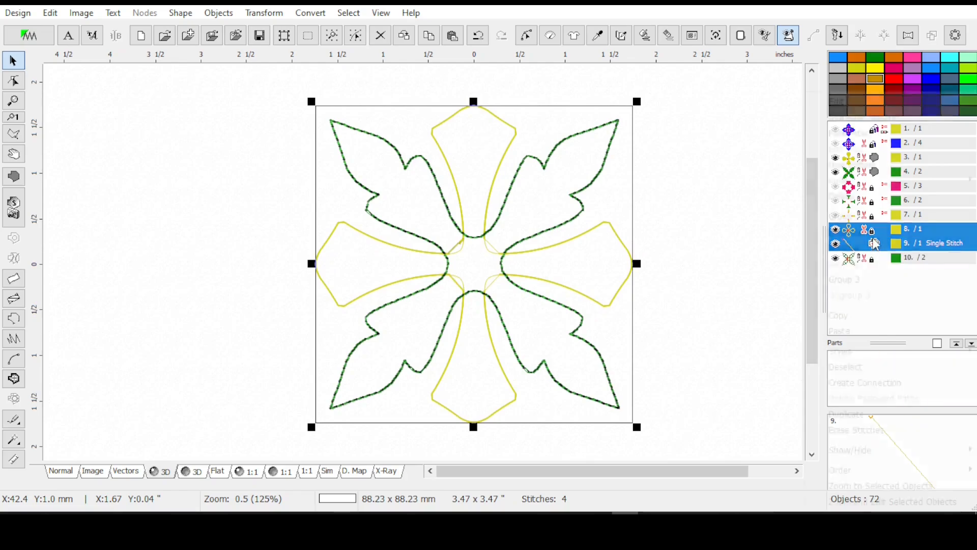
pyautogui.rightClick(872, 244)
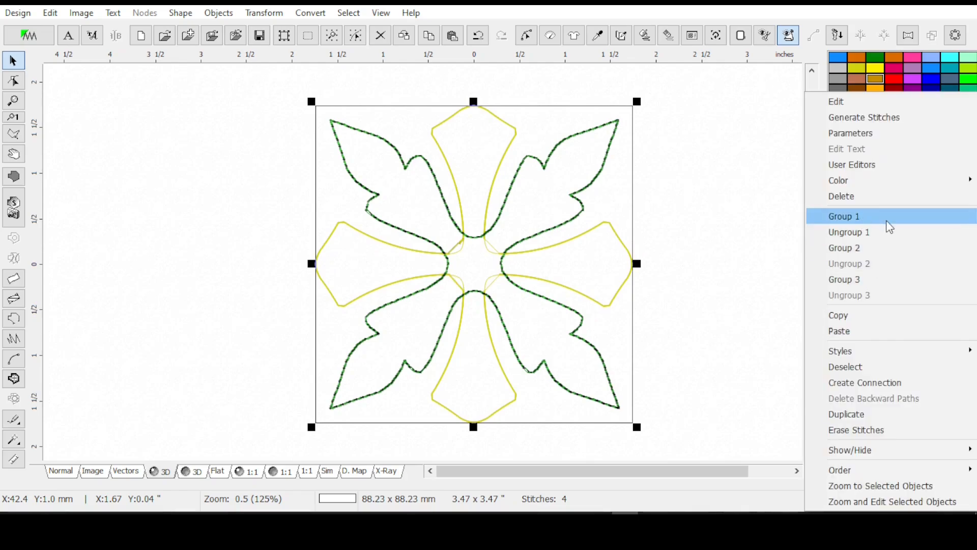
pyautogui.click(864, 217)
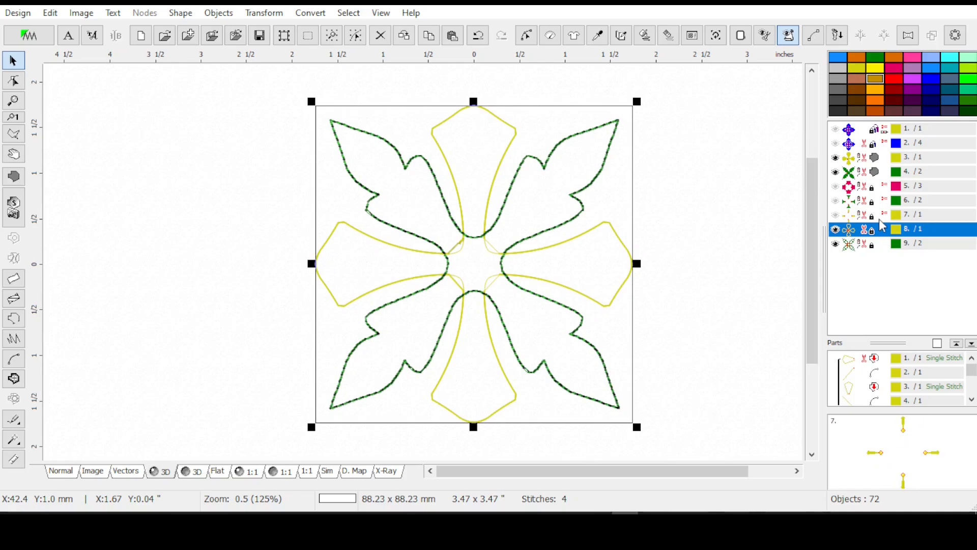
# Set the cross arm and leaf outline groups to the Blanket Stitch sample with a width of 5 mm.
pyautogui.keyDown('shift'); pyautogui.click(873, 243); pyautogui.keyUp('shift')
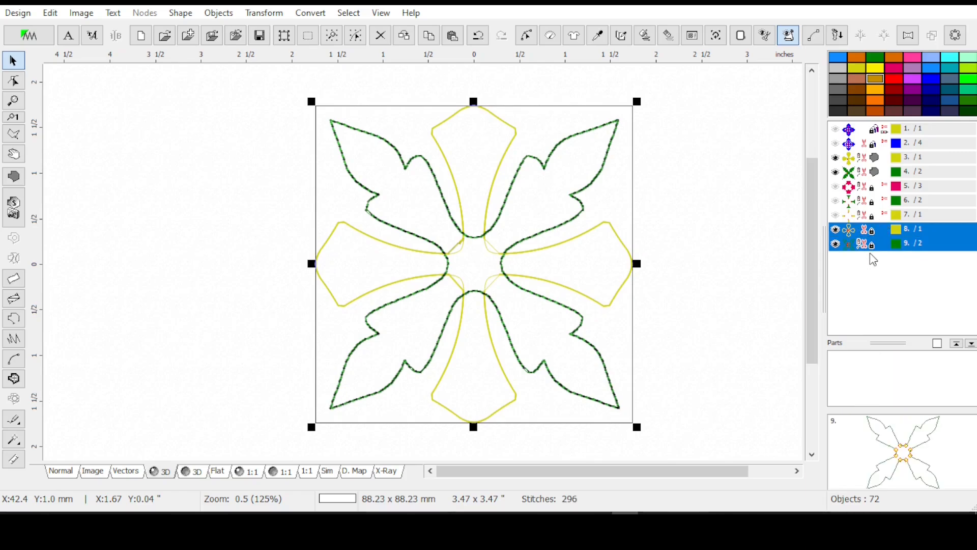
pyautogui.click(556, 39)
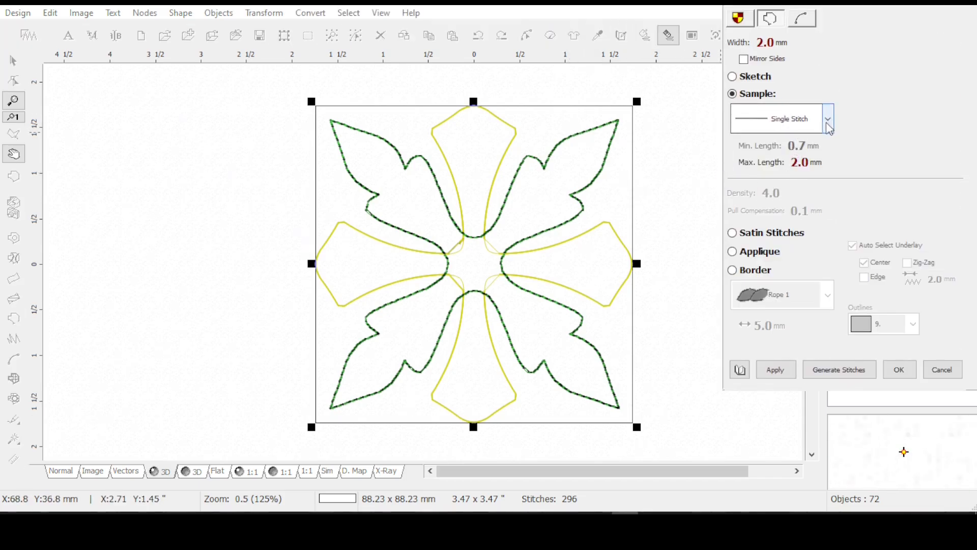
pyautogui.click(828, 126)
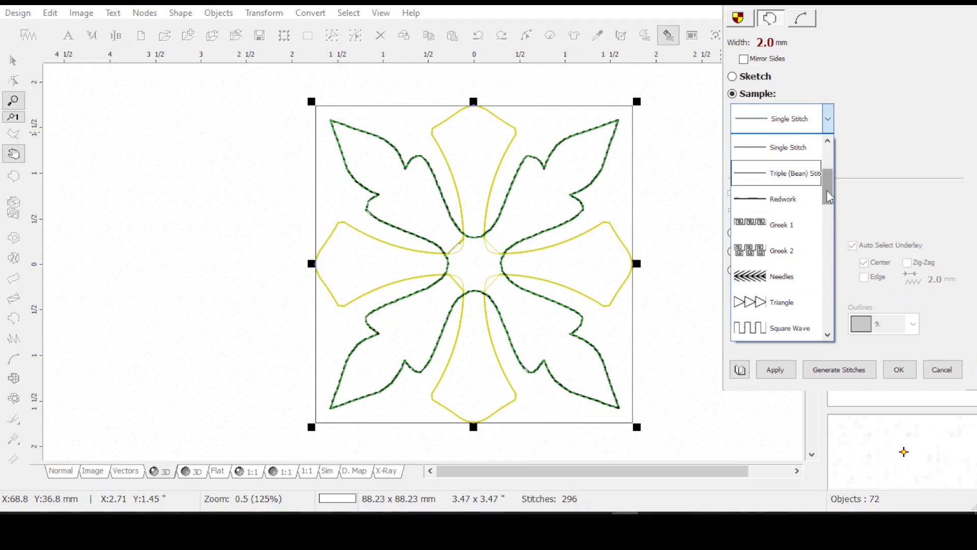
pyautogui.moveTo(830, 196); pyautogui.dragTo(829, 254)
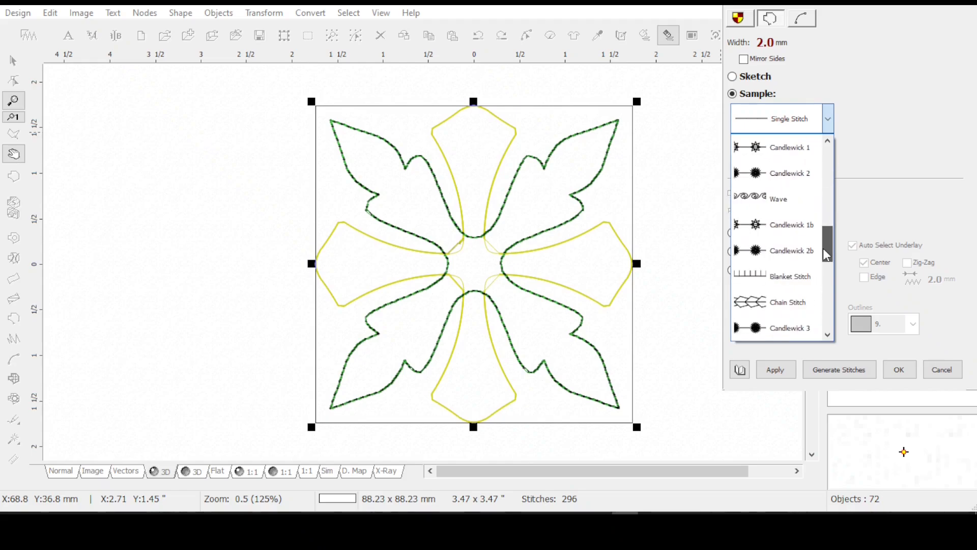
pyautogui.click(780, 281)
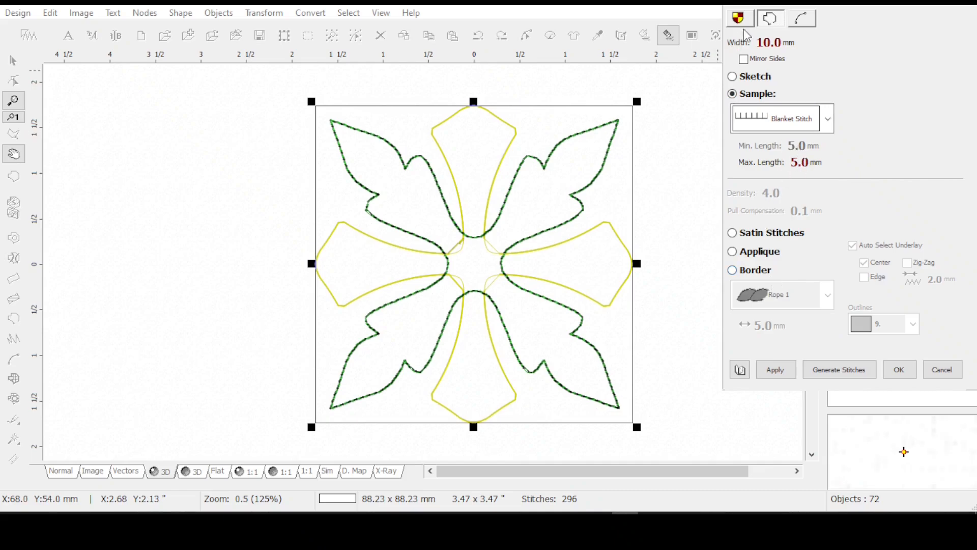
pyautogui.click(742, 42)
pyautogui.moveTo(74, 54); pyautogui.dragTo(32, 51)
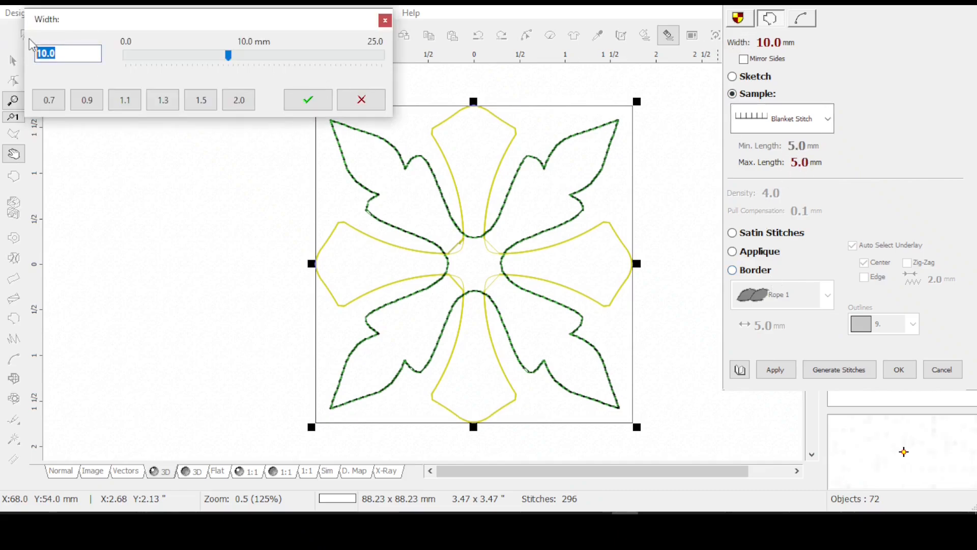
pyautogui.write('5')
pyautogui.click(313, 106)
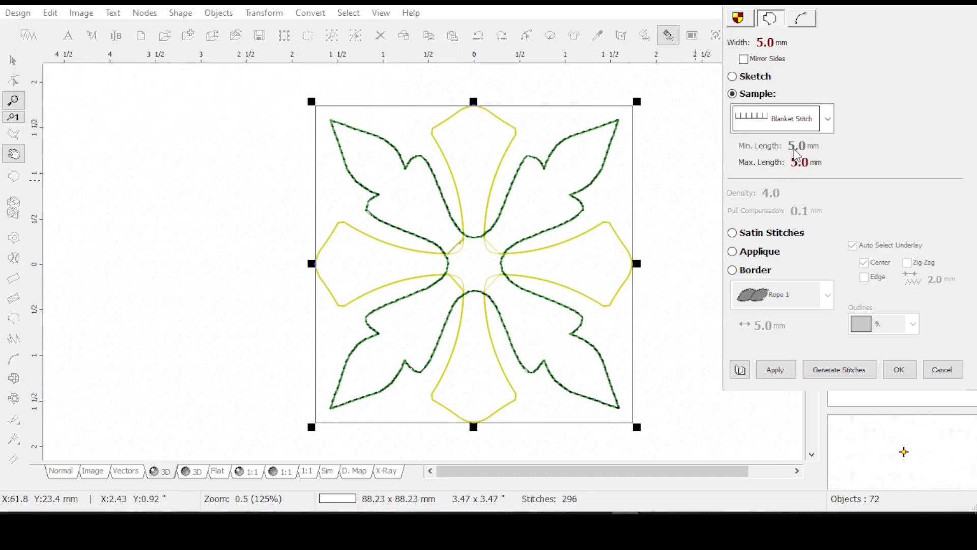
pyautogui.click(899, 370)
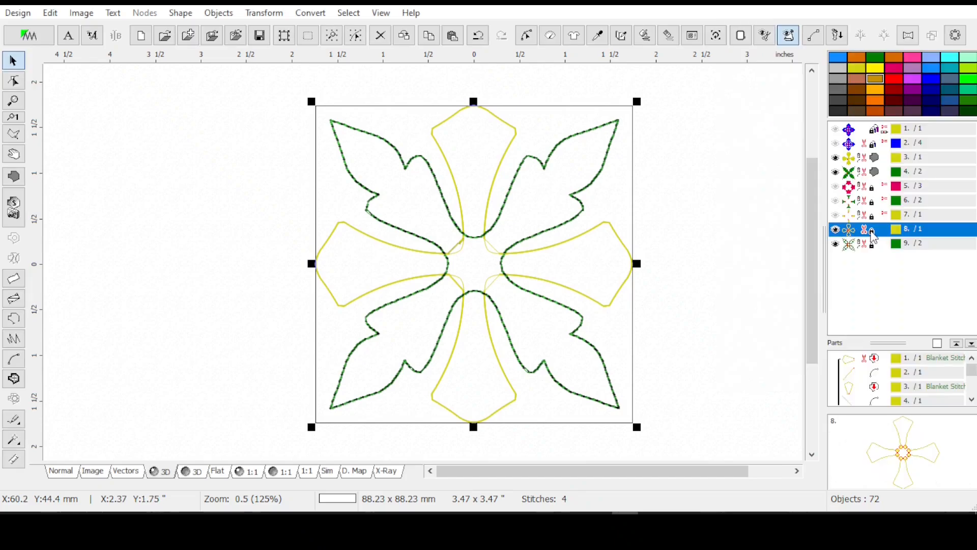
# Ungroup the cross arm outline group into its separate outlines and connecting lines.
pyautogui.rightClick(867, 232)
pyautogui.click(863, 231)
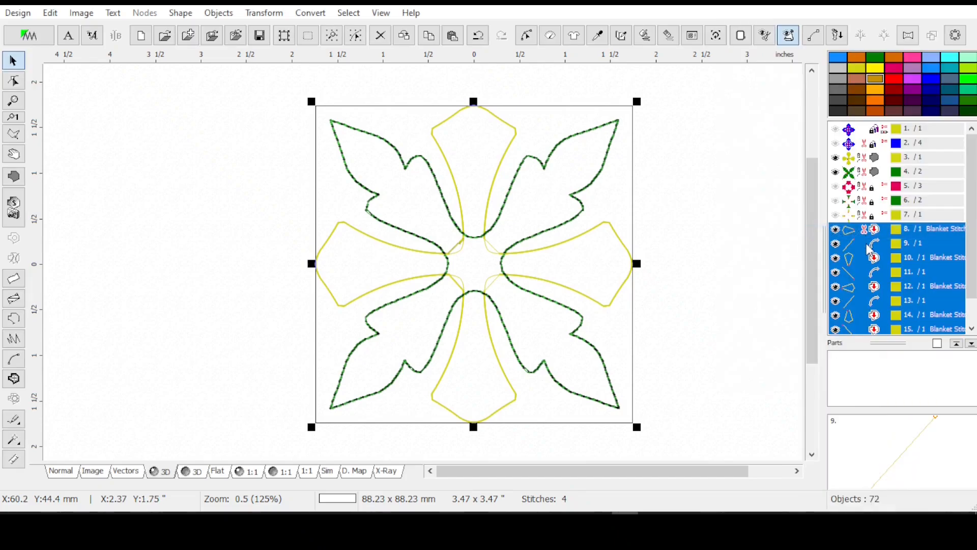
pyautogui.click(882, 305)
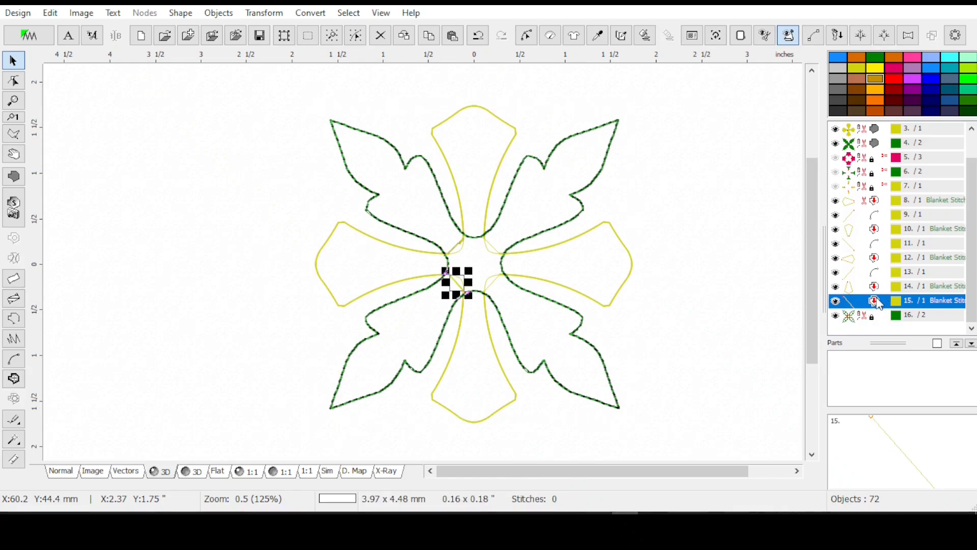
pyautogui.click(881, 274)
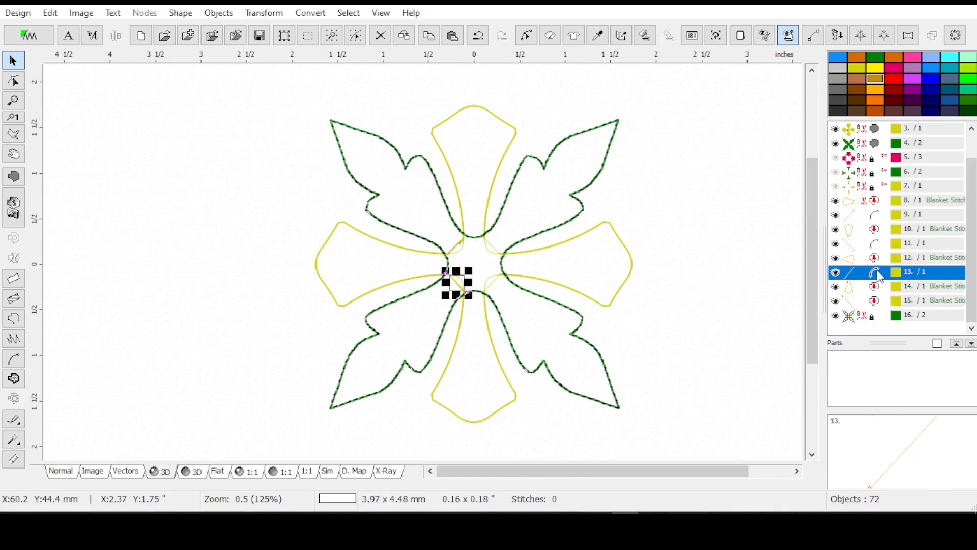
# Set the short connecting line that ends the cross arm sequence to Single Stitch with a maximum length of 2.0 mm.
pyautogui.click(874, 302)
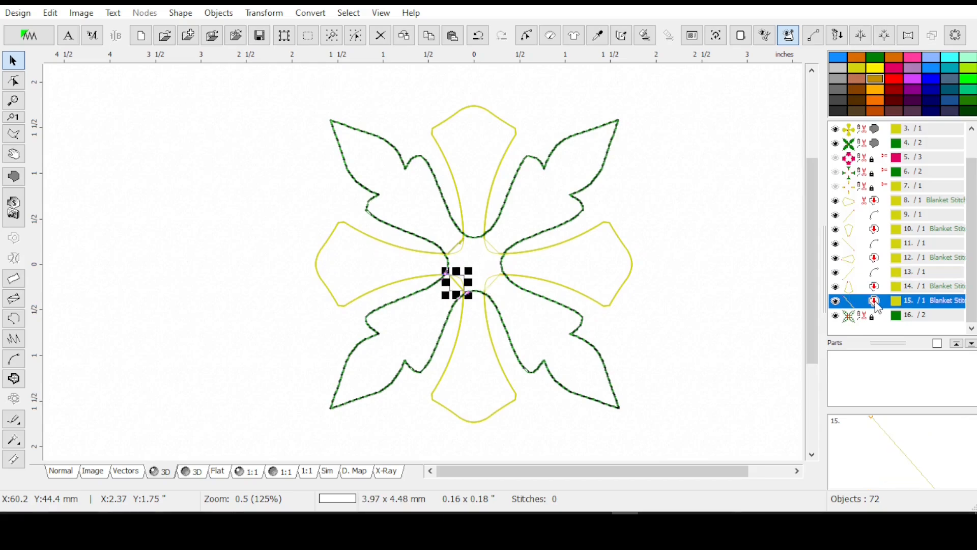
pyautogui.click(549, 36)
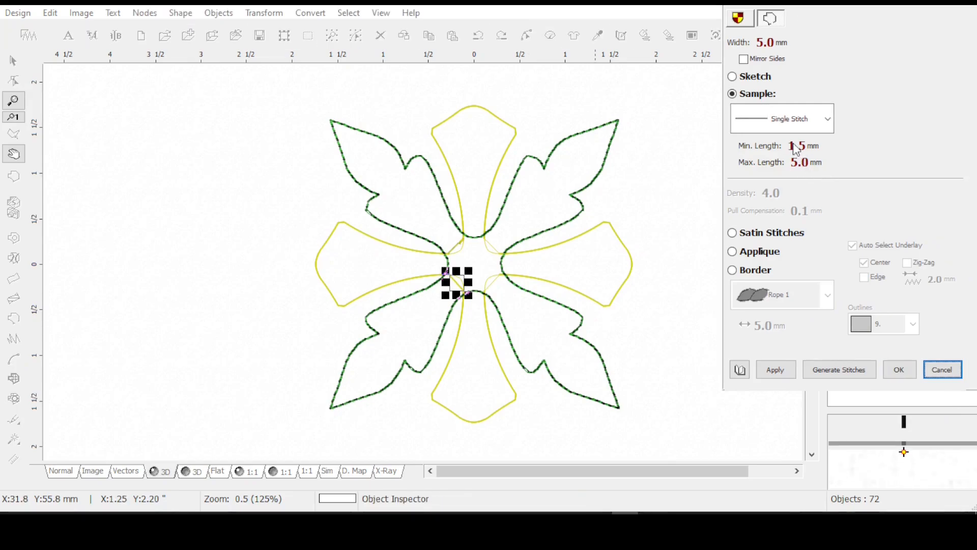
pyautogui.click(756, 173)
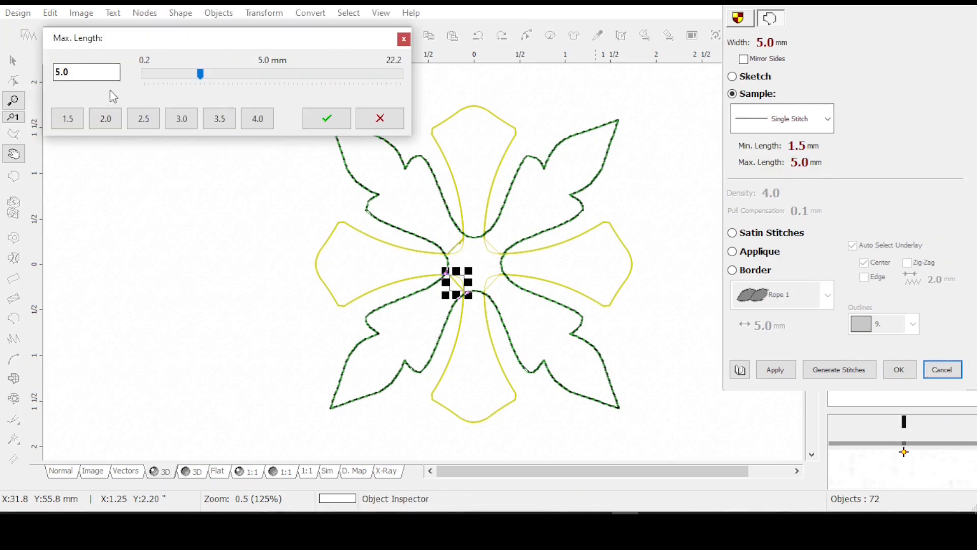
pyautogui.click(257, 118)
pyautogui.click(327, 119)
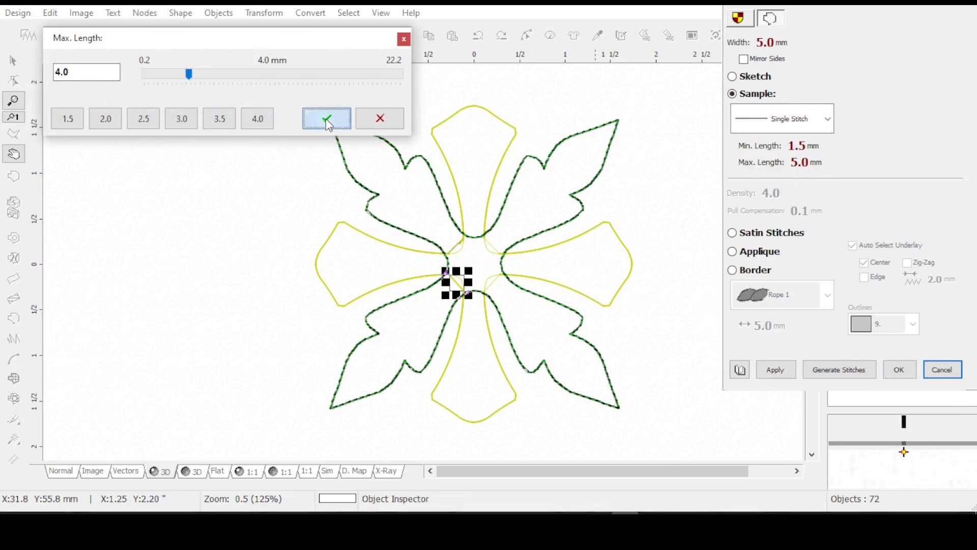
pyautogui.click(760, 164)
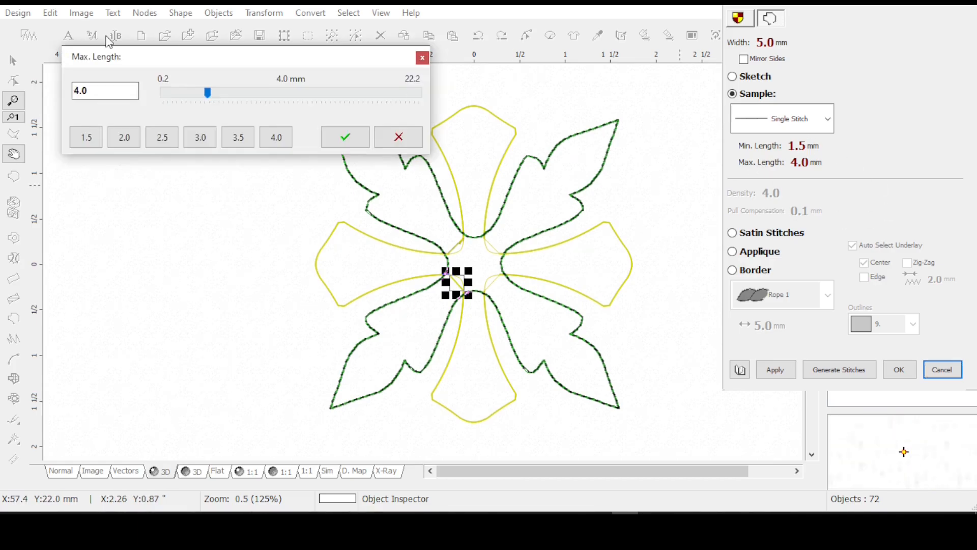
pyautogui.click(114, 145)
pyautogui.click(351, 140)
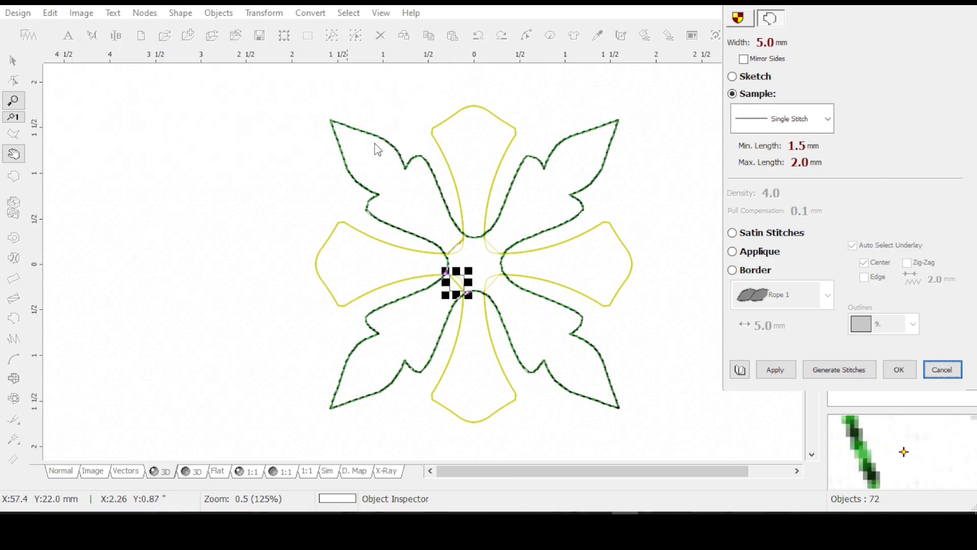
pyautogui.click(776, 370)
pyautogui.click(898, 370)
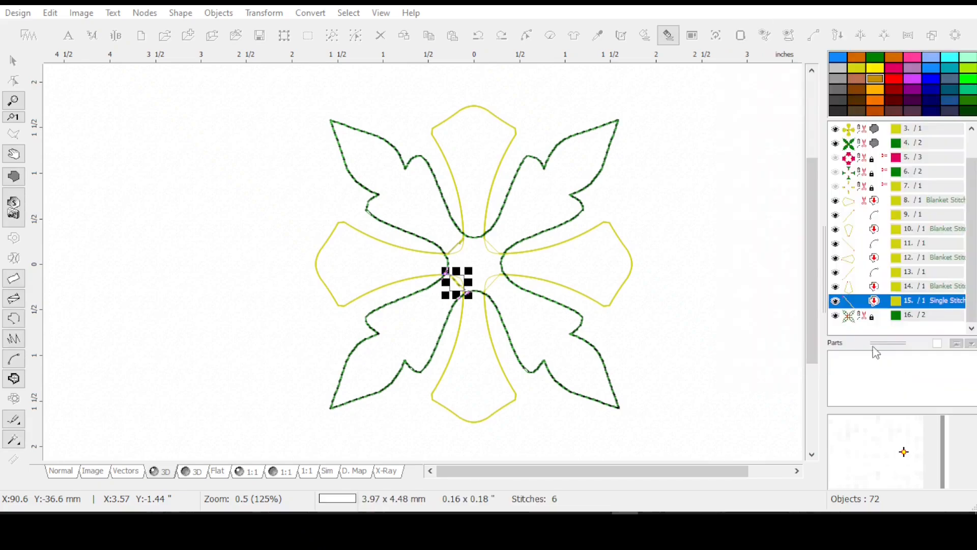
# Set the minimum and maximum stitch length of the four blanket-stitch cross arm outlines to 4.0 mm and apply it.
pyautogui.click(891, 202)
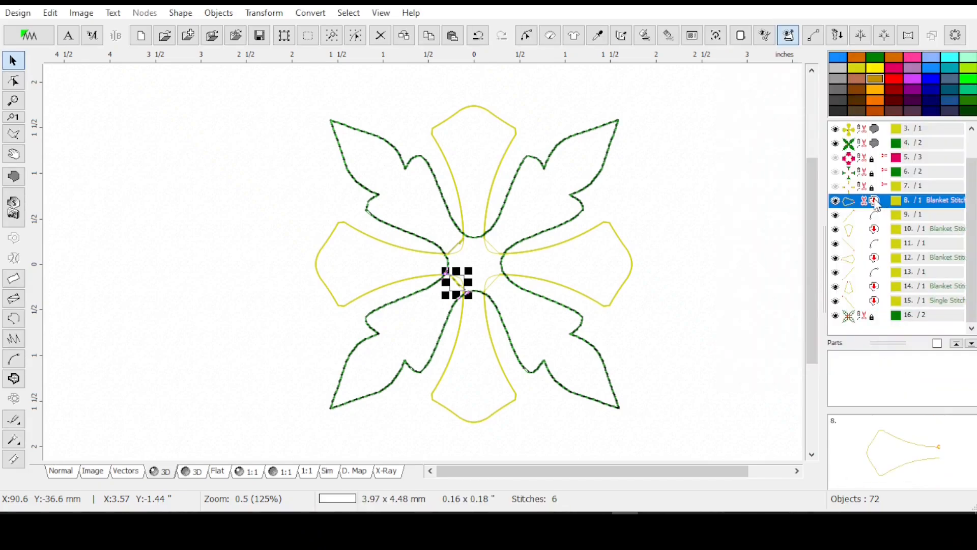
pyautogui.moveTo(889, 206); pyautogui.dragTo(896, 297)
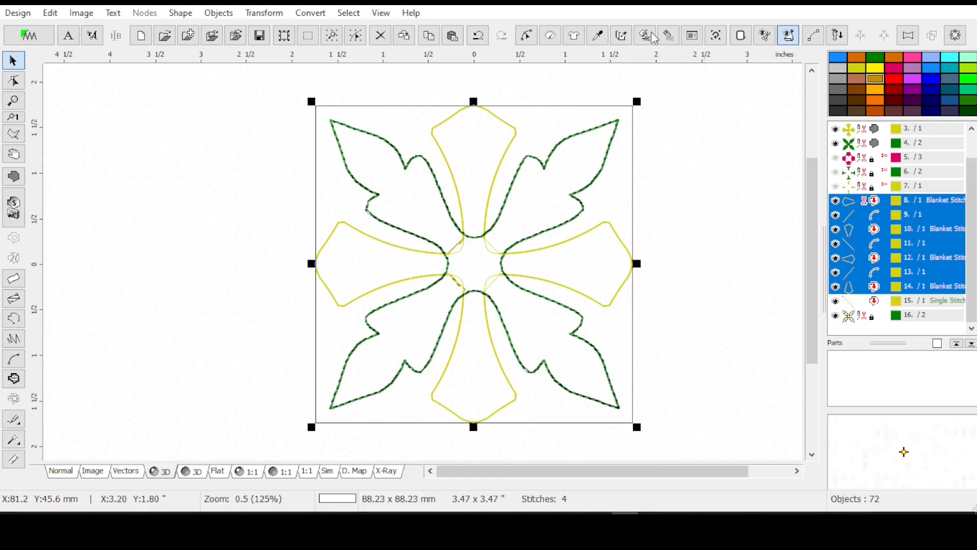
pyautogui.click(553, 37)
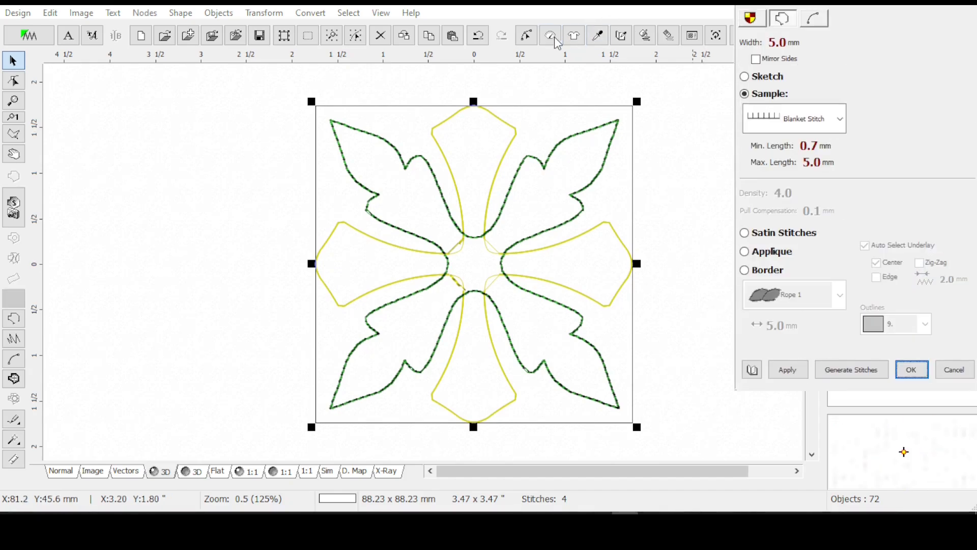
pyautogui.click(782, 150)
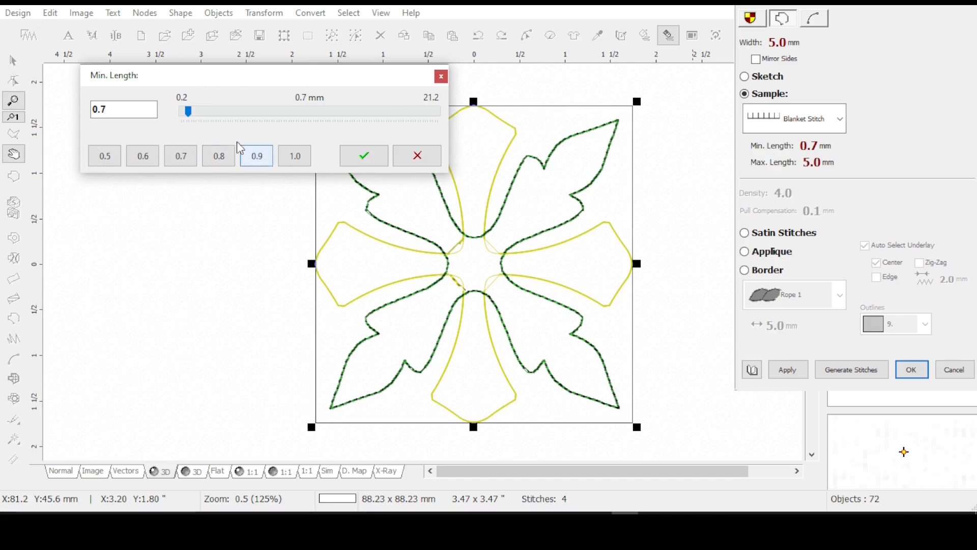
pyautogui.doubleClick(132, 107)
pyautogui.write('4')
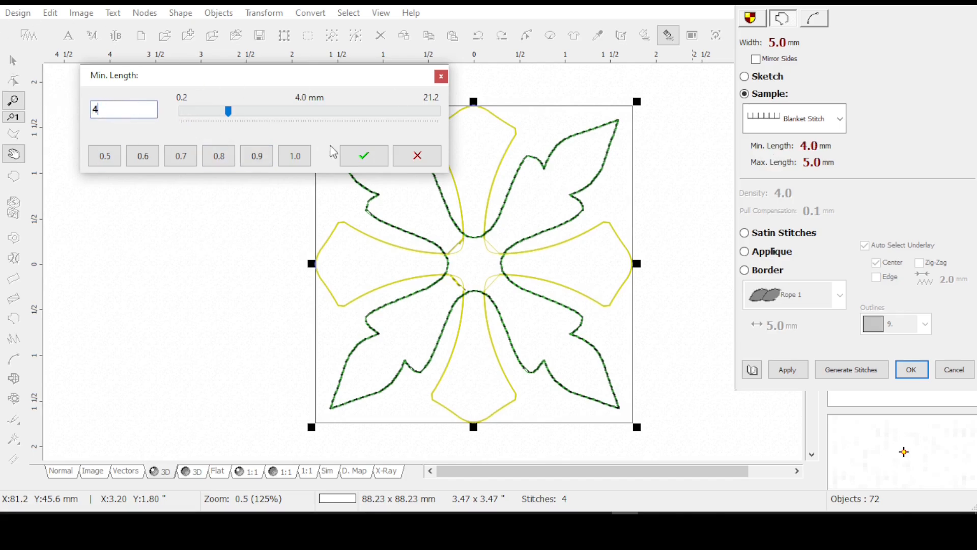
pyautogui.click(358, 157)
pyautogui.click(774, 164)
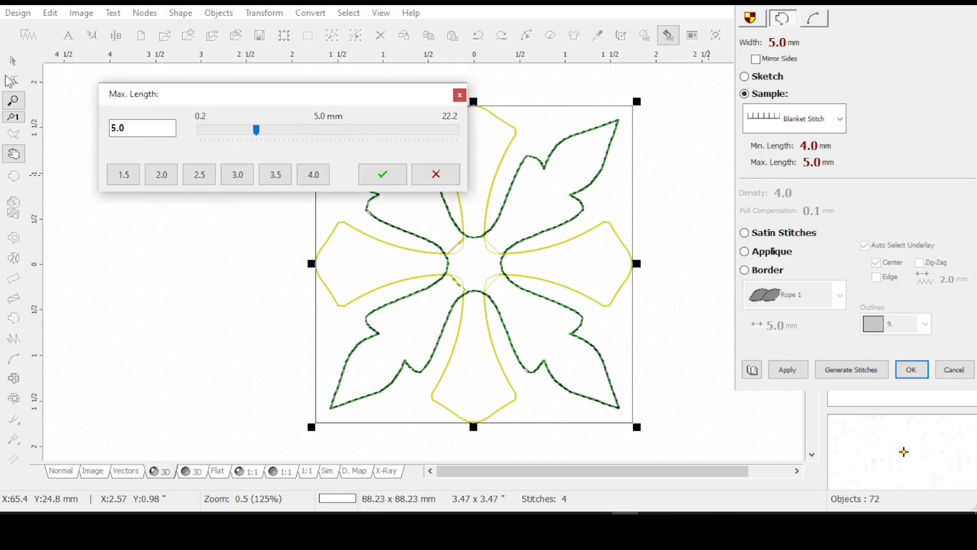
pyautogui.click(313, 174)
pyautogui.click(392, 178)
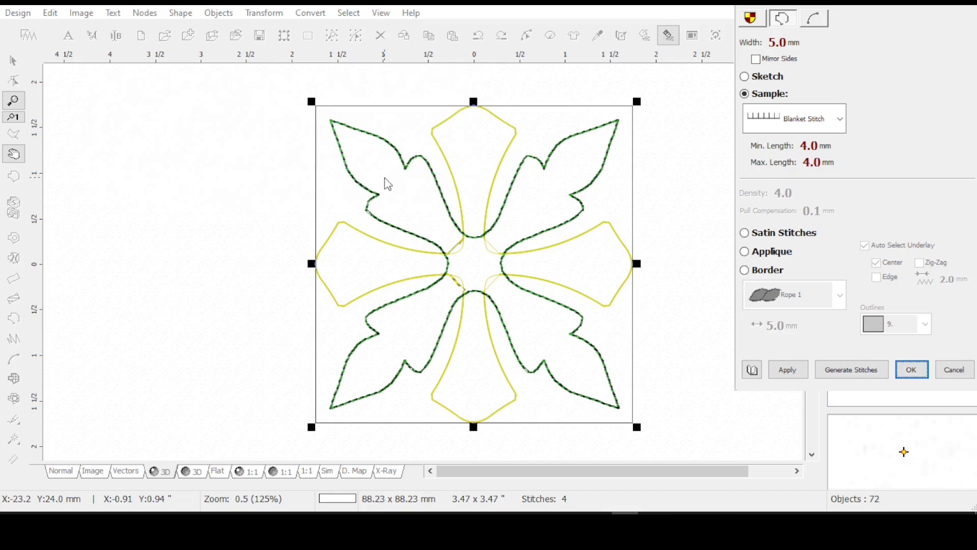
pyautogui.click(795, 370)
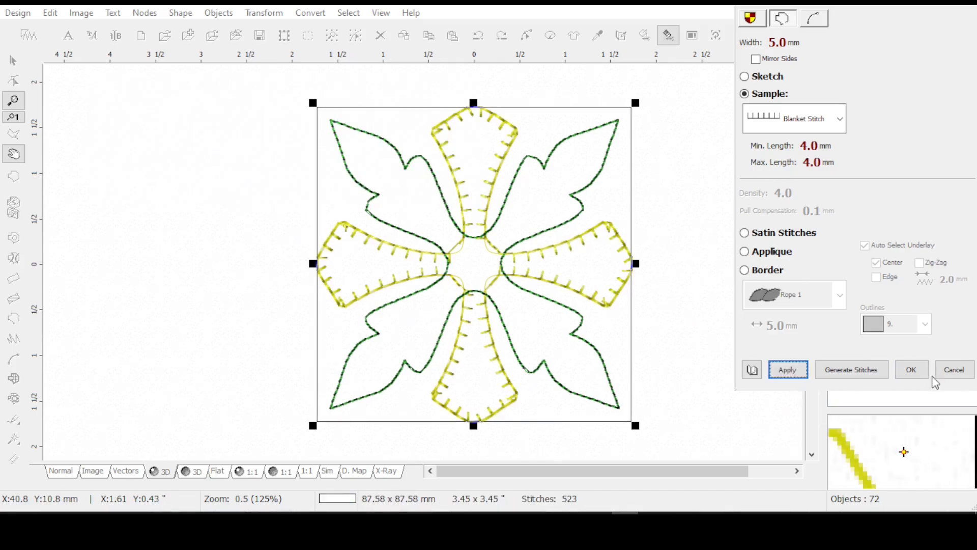
pyautogui.click(912, 370)
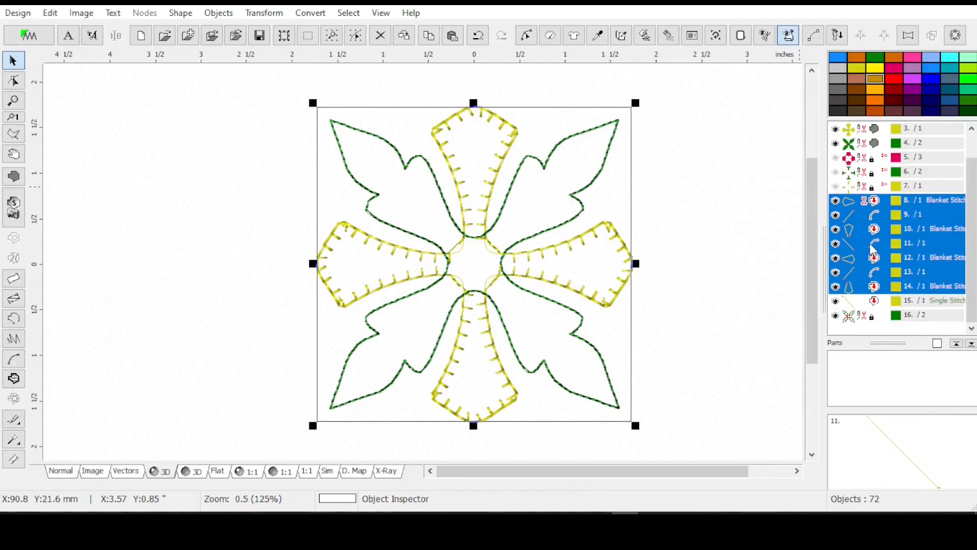
# Regroup the four cross arm outlines and their three connections with Group 1, leaving out the single-stitch connecting line.
pyautogui.keyDown('shift'); pyautogui.click(885, 303); pyautogui.keyUp('shift')
pyautogui.keyDown('ctrl'); pyautogui.click(880, 302); pyautogui.keyUp('ctrl')
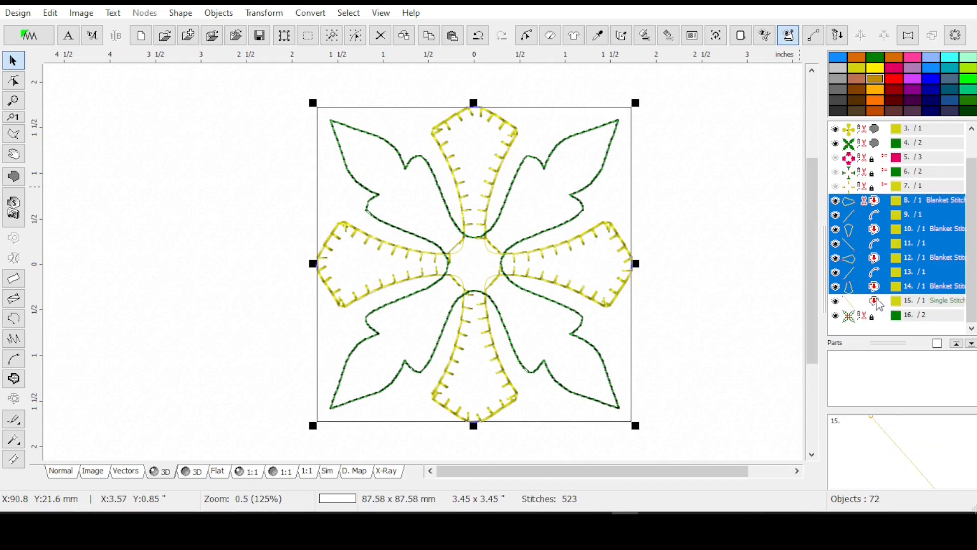
pyautogui.rightClick(888, 262)
pyautogui.click(866, 215)
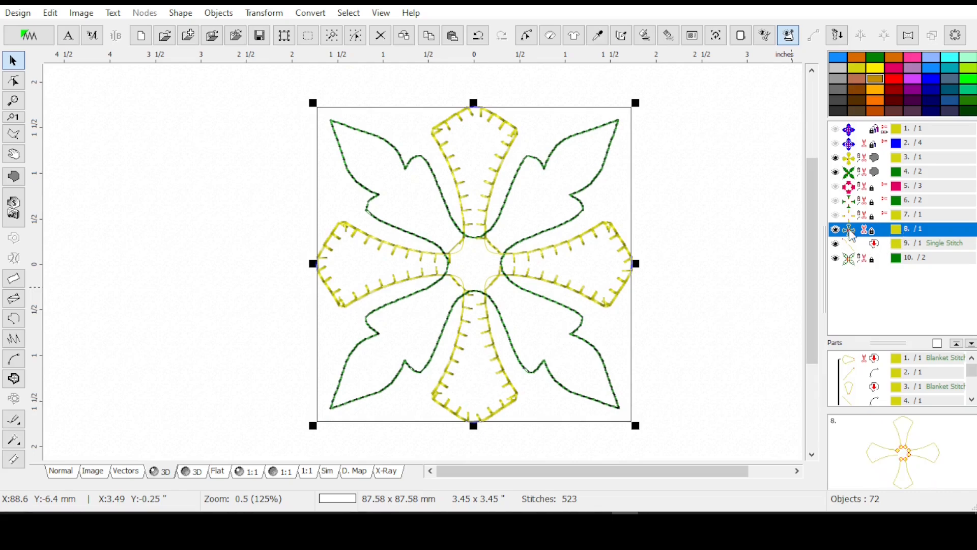
# Give the leaf outline group the same blanket stitch parameters as the cross arm outline group and update its stitches.
pyautogui.click(865, 261)
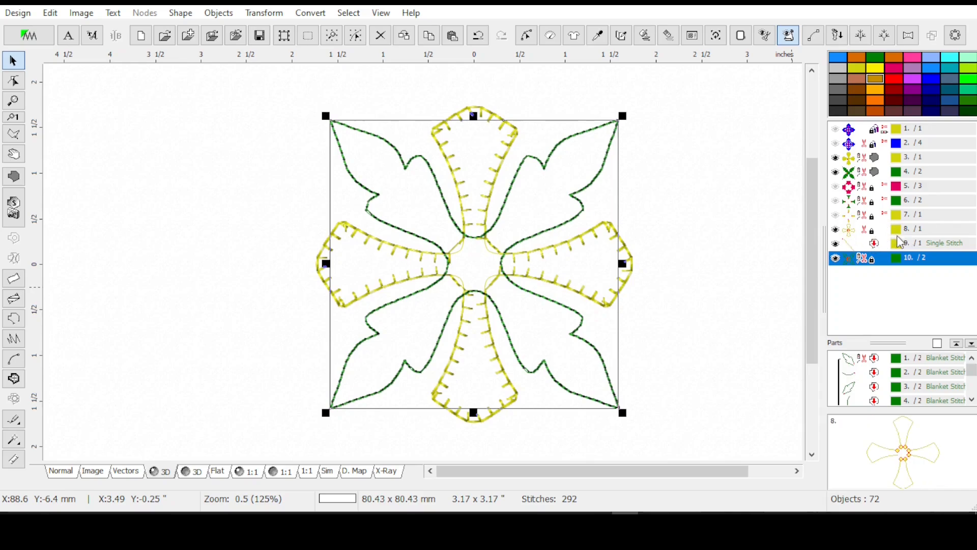
pyautogui.click(874, 234)
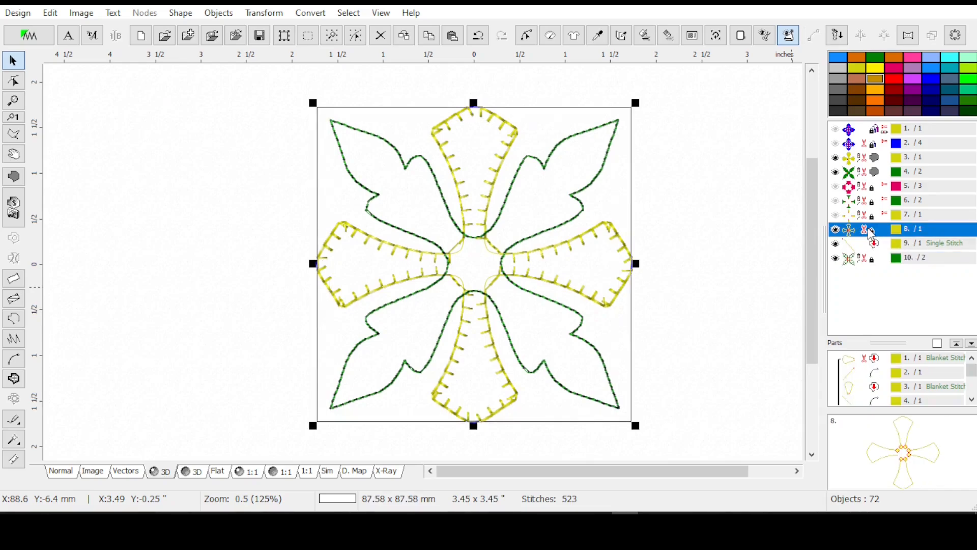
pyautogui.rightClick(875, 260)
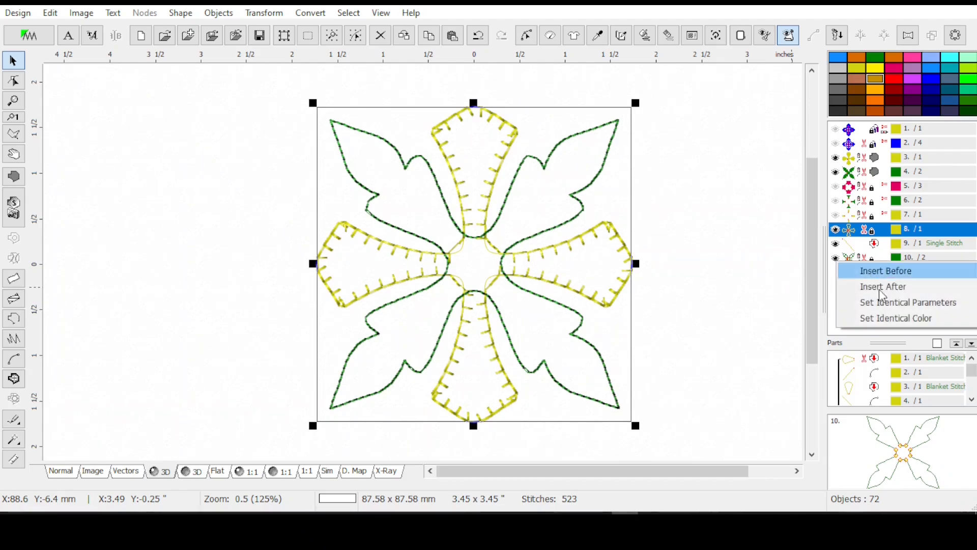
pyautogui.click(879, 303)
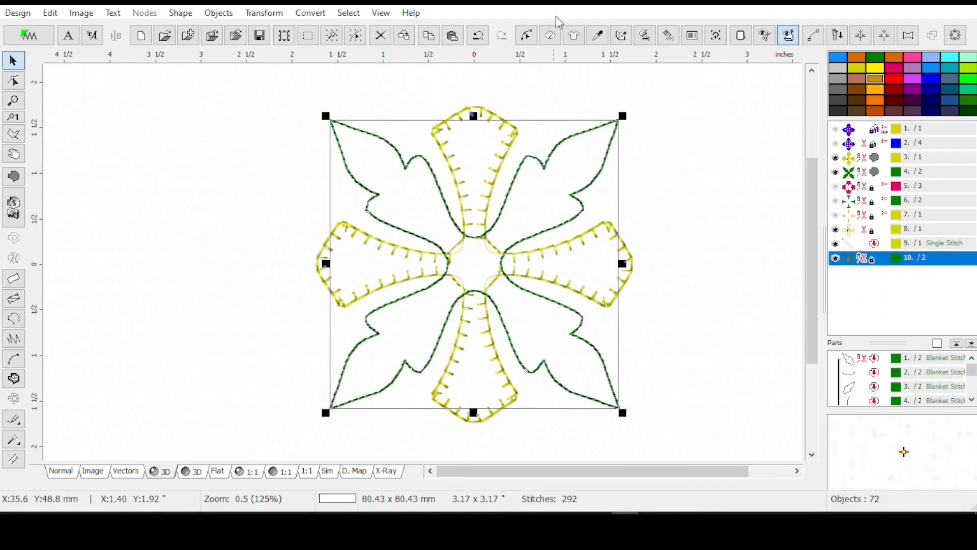
pyautogui.click(646, 37)
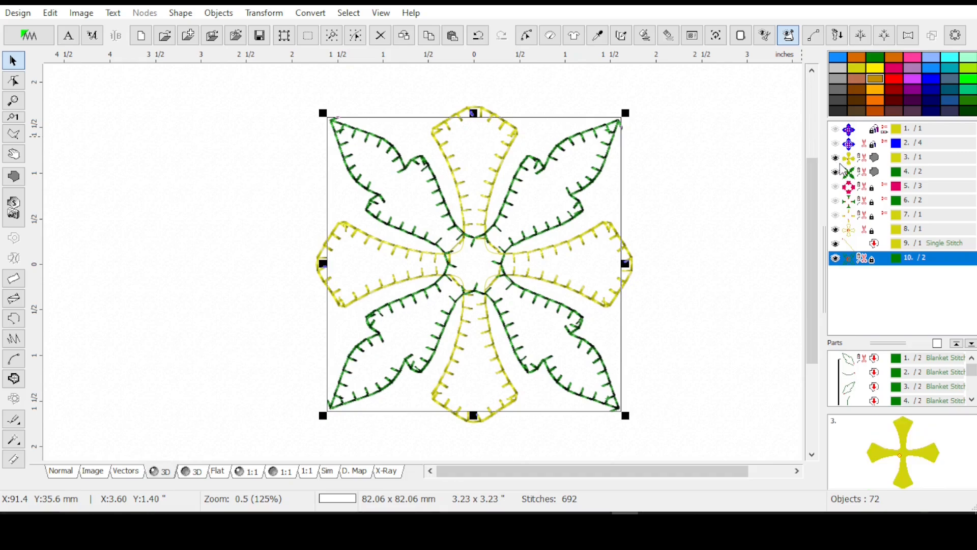
# Generate fill stitches for the cross arm and leaf shapes, coloring the cross arm fill golden brown and the leaf fill lighter green.
pyautogui.click(855, 160)
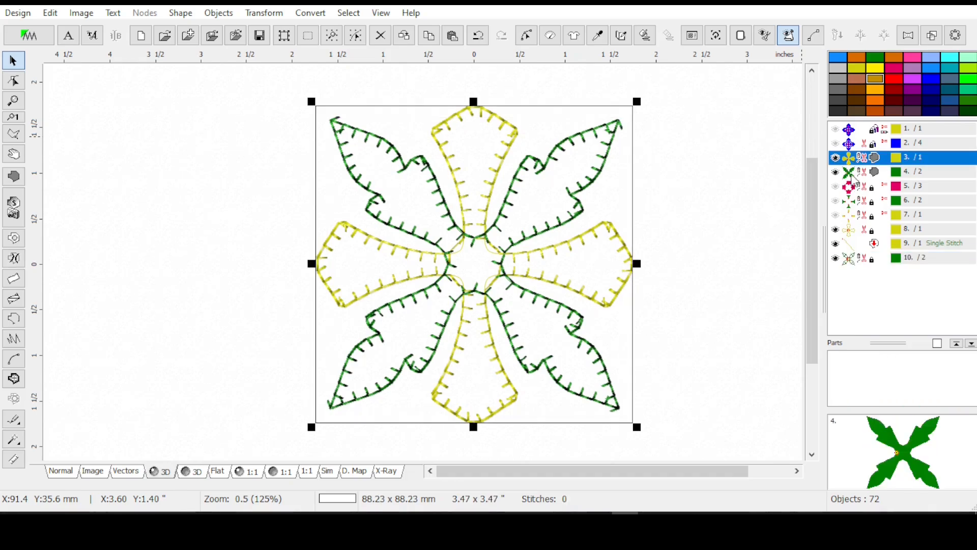
pyautogui.keyDown('shift'); pyautogui.click(858, 173); pyautogui.keyUp('shift')
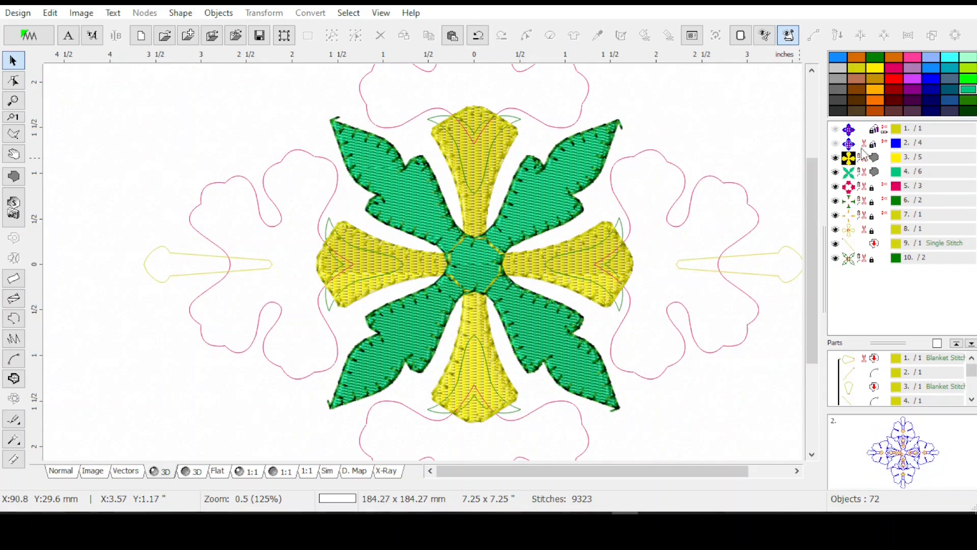
pyautogui.click(877, 159)
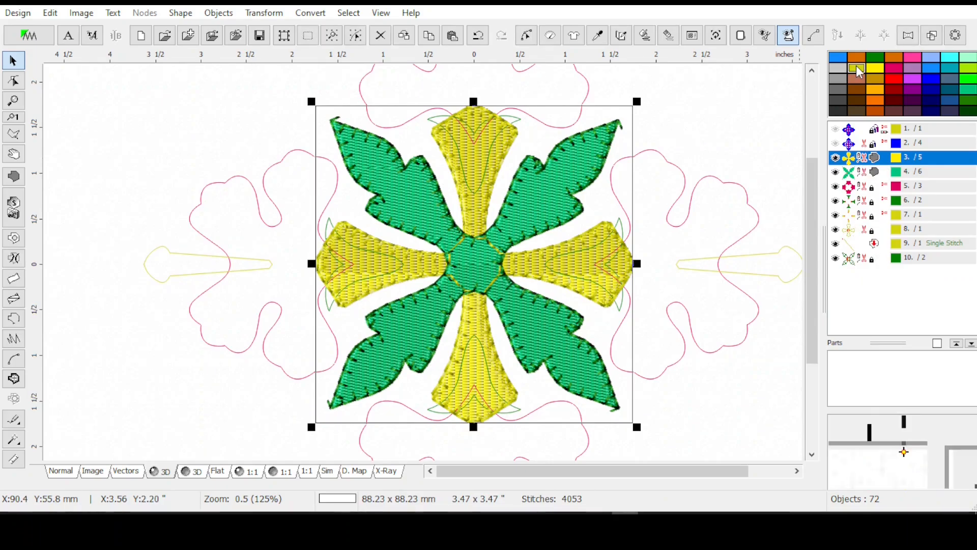
pyautogui.moveTo(890, 159); pyautogui.dragTo(886, 156)
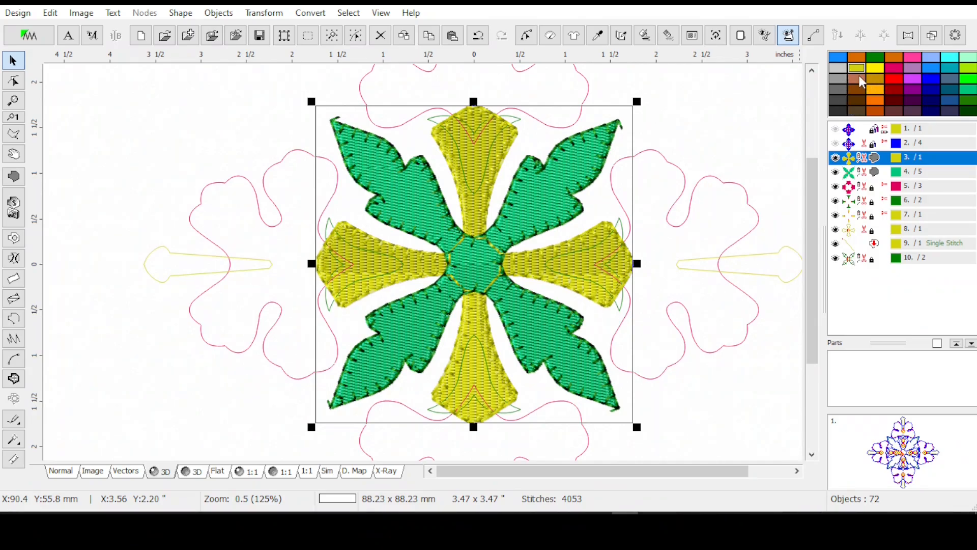
pyautogui.click(875, 81)
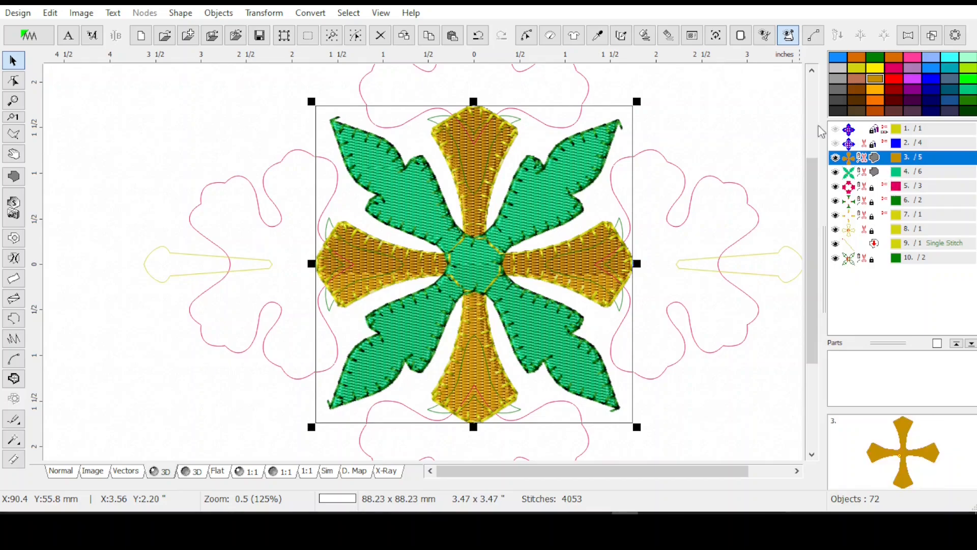
# Move the cross arm outline group and its single-stitch connecting line directly after the cross arm fill in the sewing order.
pyautogui.click(872, 231)
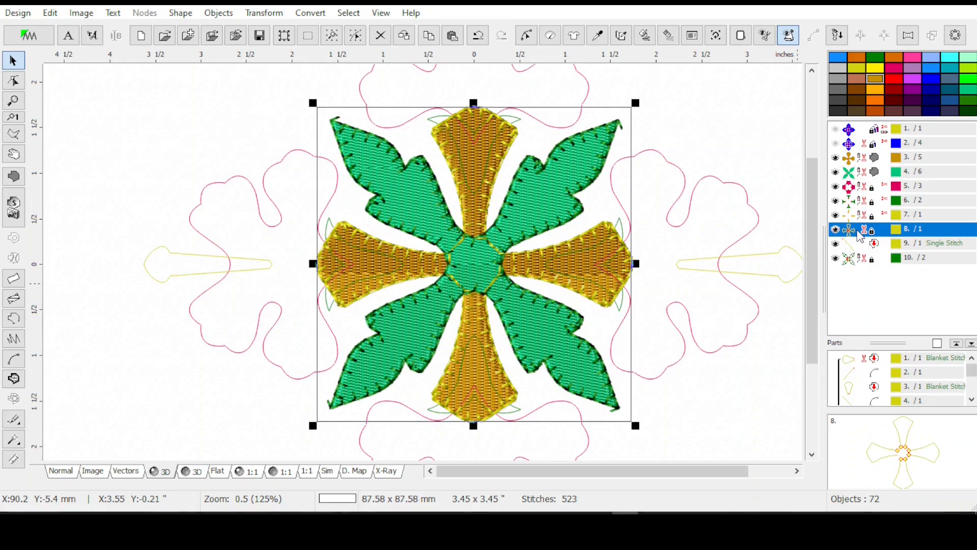
pyautogui.keyDown('shift'); pyautogui.click(870, 243); pyautogui.keyUp('shift')
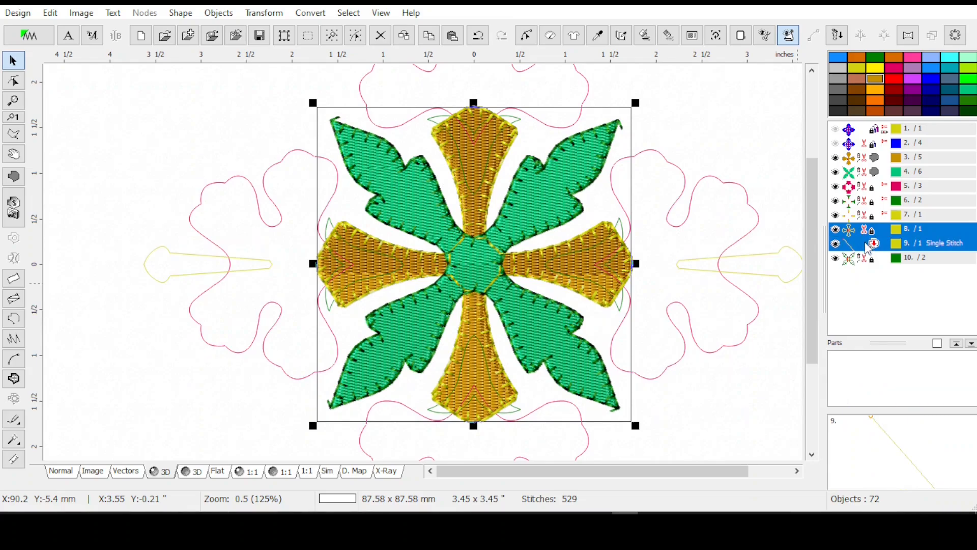
pyautogui.rightClick(850, 159)
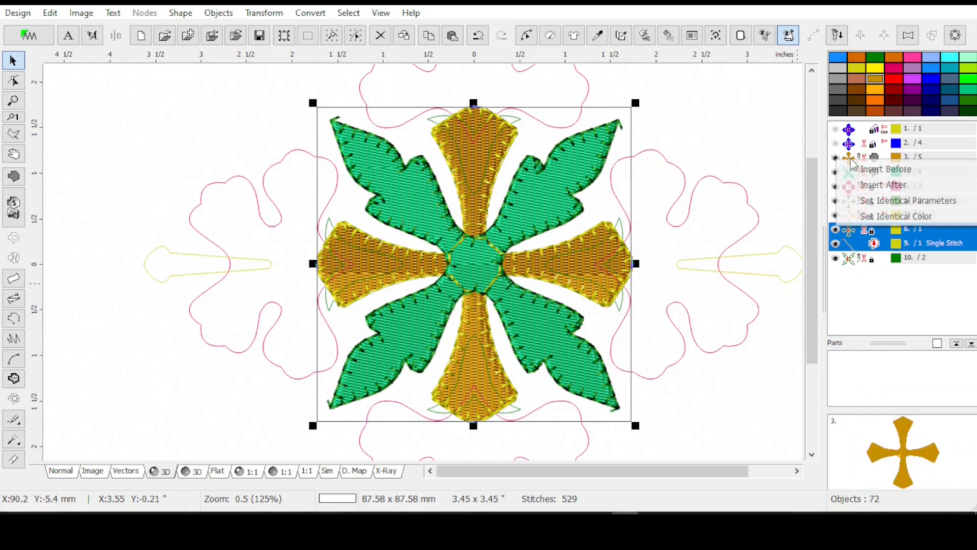
pyautogui.click(872, 186)
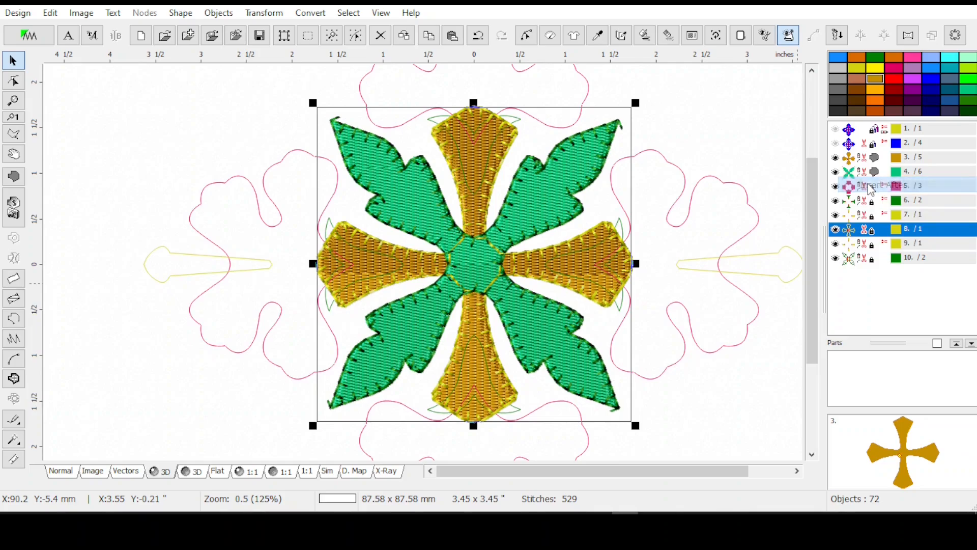
pyautogui.click(852, 160)
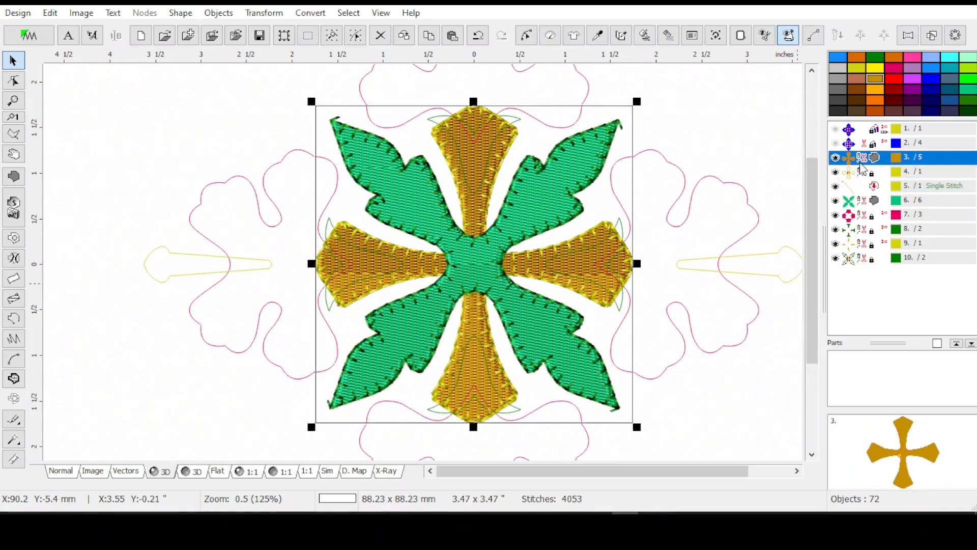
# Move the leaf outline group directly after the leaf fill in the sewing order.
pyautogui.click(860, 204)
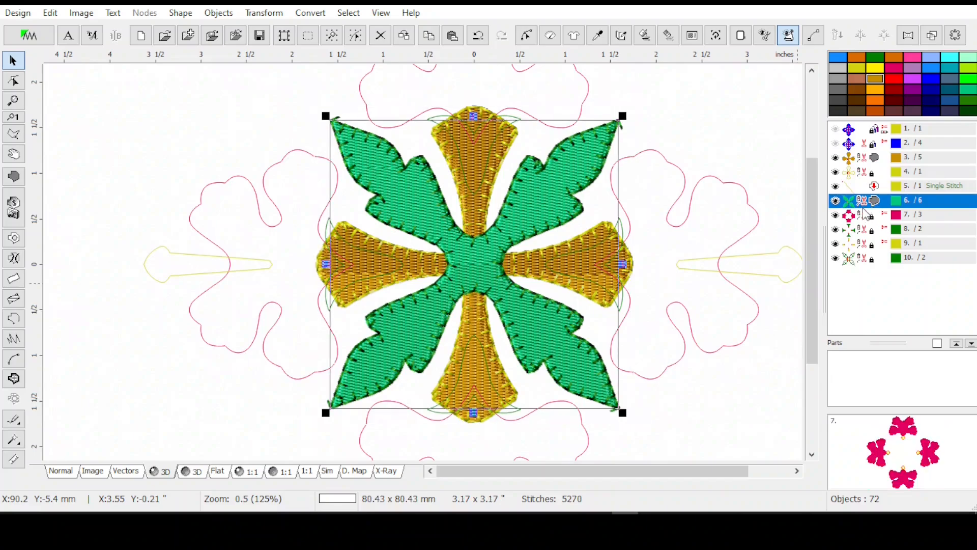
pyautogui.click(864, 259)
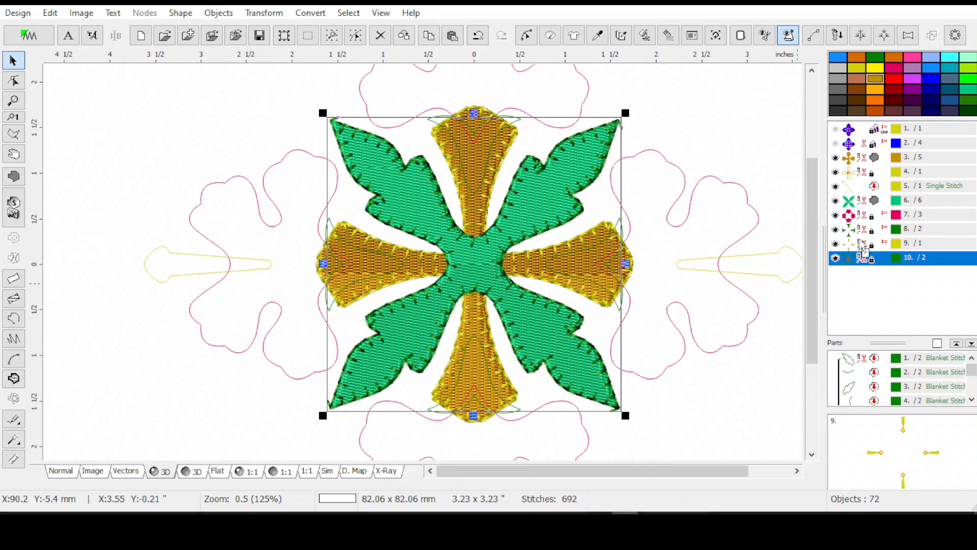
pyautogui.scroll(1, 867, 205)
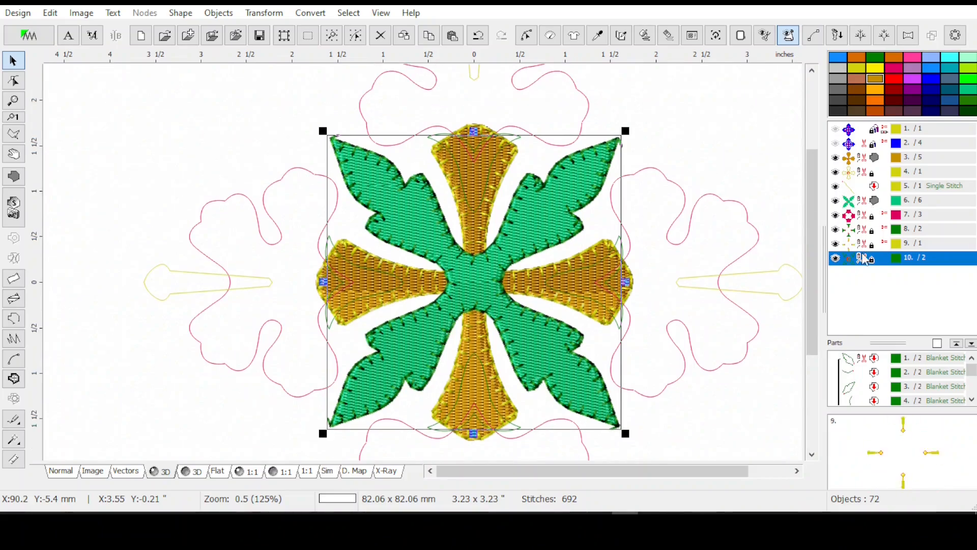
pyautogui.rightClick(867, 204)
pyautogui.press('Escape')
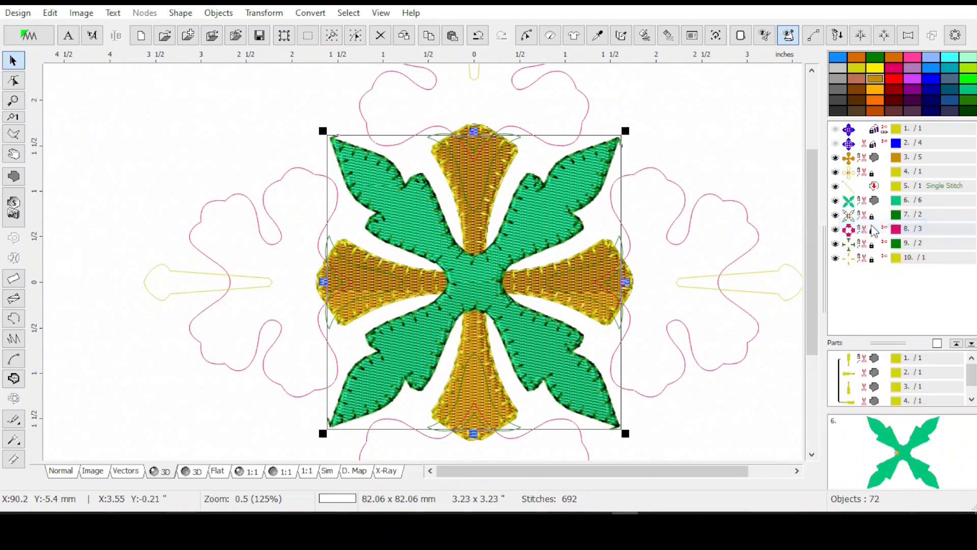
pyautogui.click(849, 216)
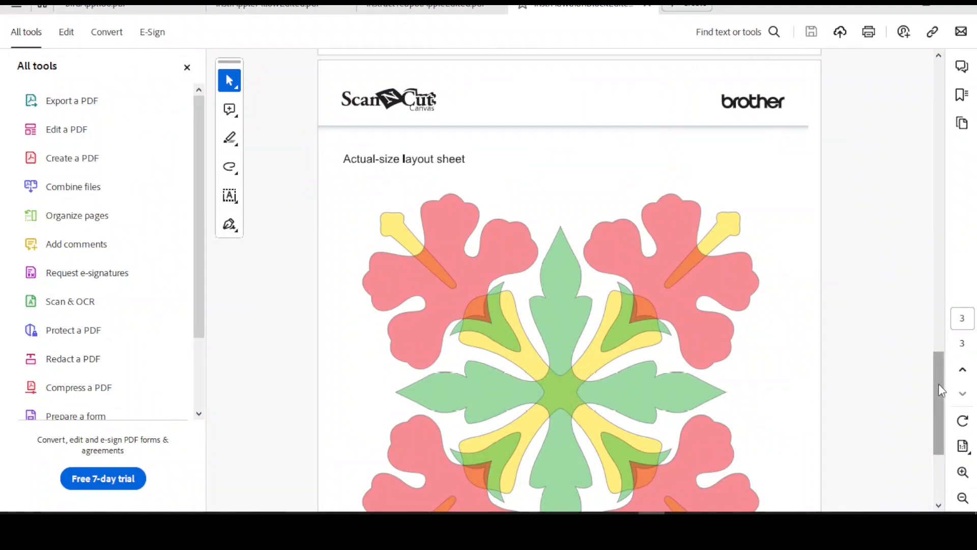
# Examine the flower pieces on the actual-size layout sheet in Adobe Acrobat and the matching objects in the design.
pyautogui.moveTo(941, 384); pyautogui.dragTo(954, 261)
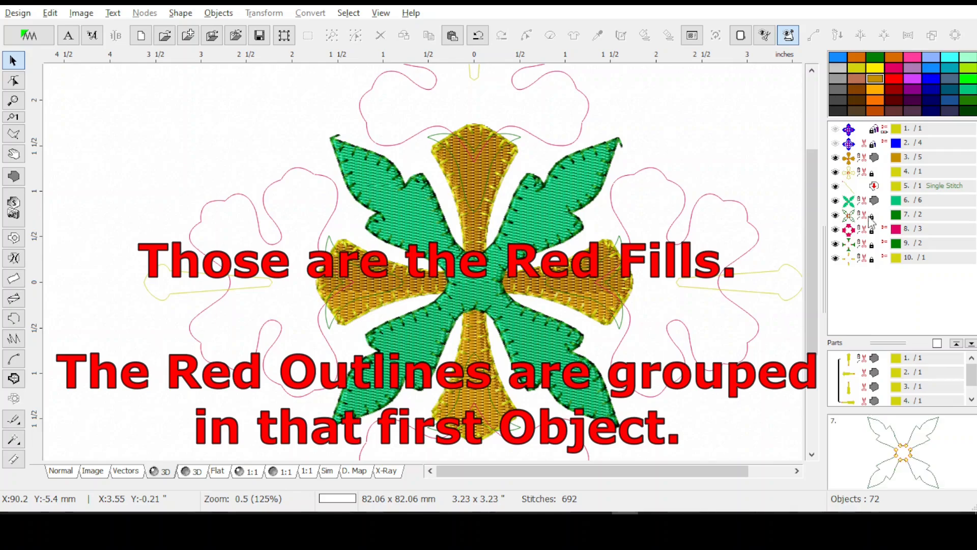
pyautogui.click(865, 229)
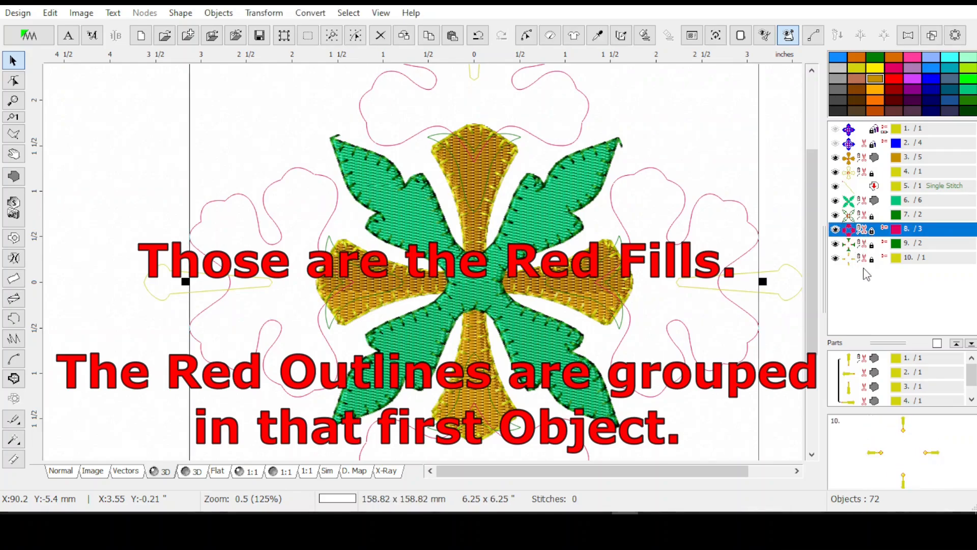
pyautogui.click(849, 143)
pyautogui.click(848, 130)
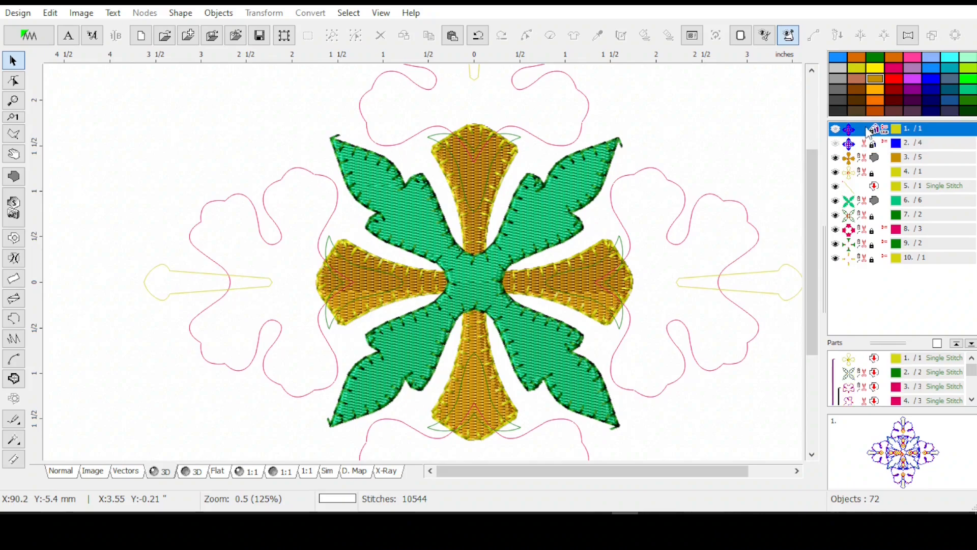
# Show the hidden original outline objects and delete the separate blue outline group listed second.
pyautogui.click(836, 128)
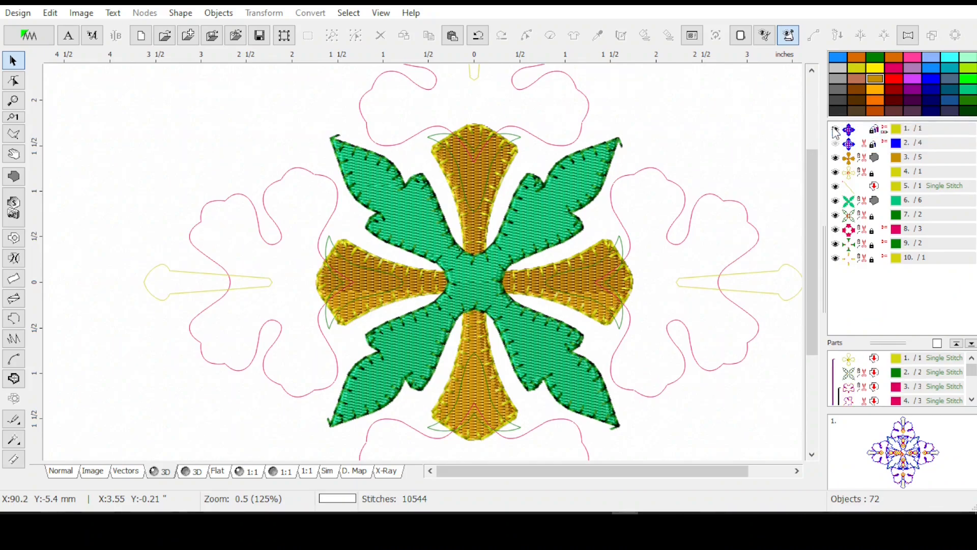
pyautogui.click(855, 146)
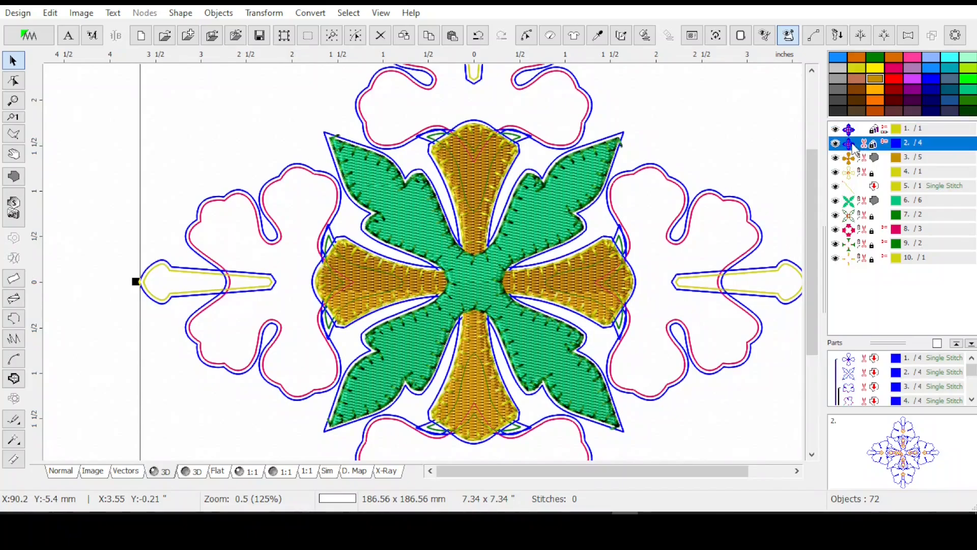
pyautogui.press('Delete')
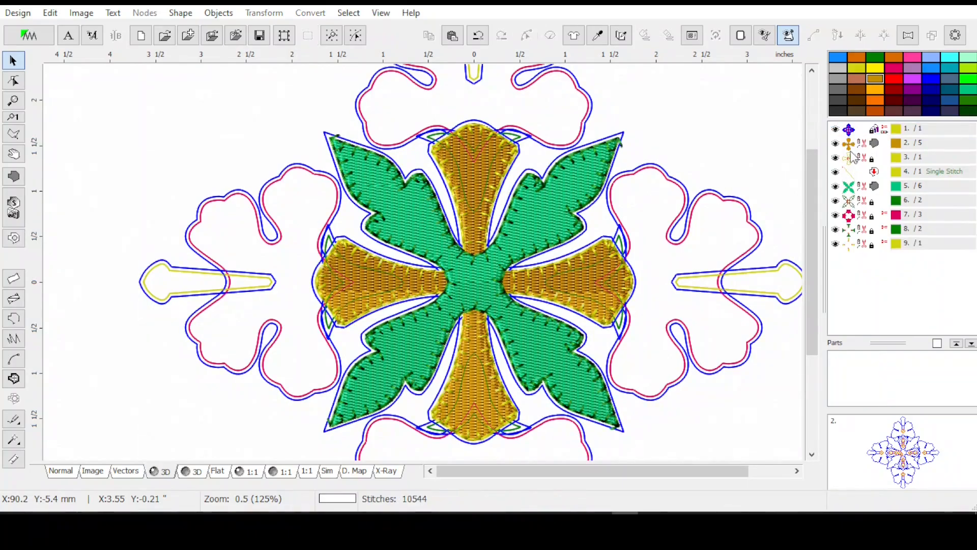
# Ungroup the first grouped object with Ungroup 3 and duplicate its red petal, green calyx, yellow stamen and blue outline groups.
pyautogui.click(849, 131)
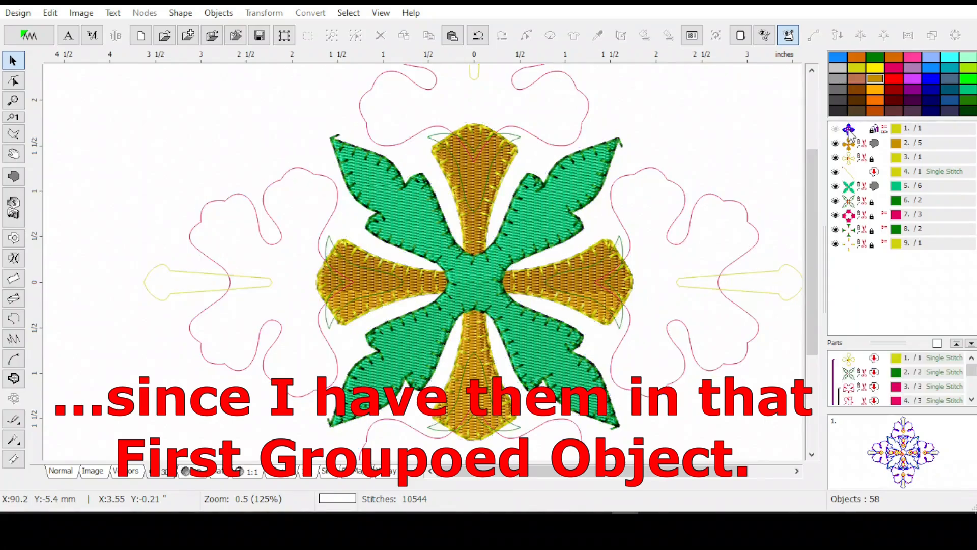
pyautogui.click(848, 130)
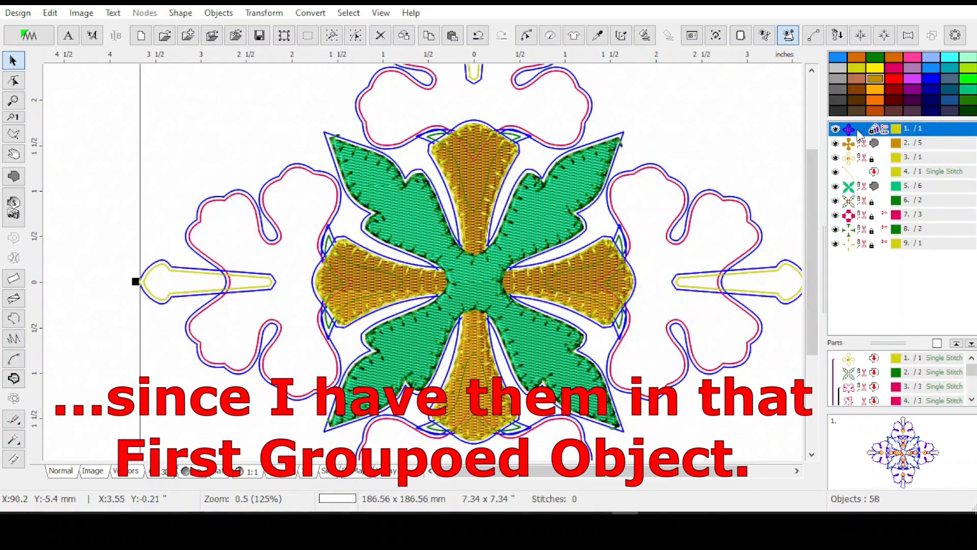
pyautogui.rightClick(859, 135)
pyautogui.click(864, 294)
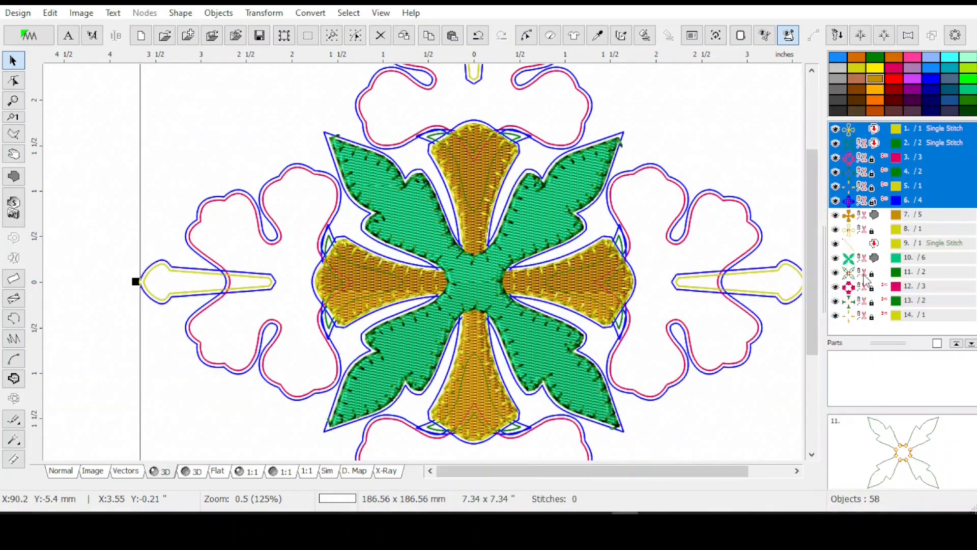
pyautogui.moveTo(868, 159); pyautogui.dragTo(871, 202)
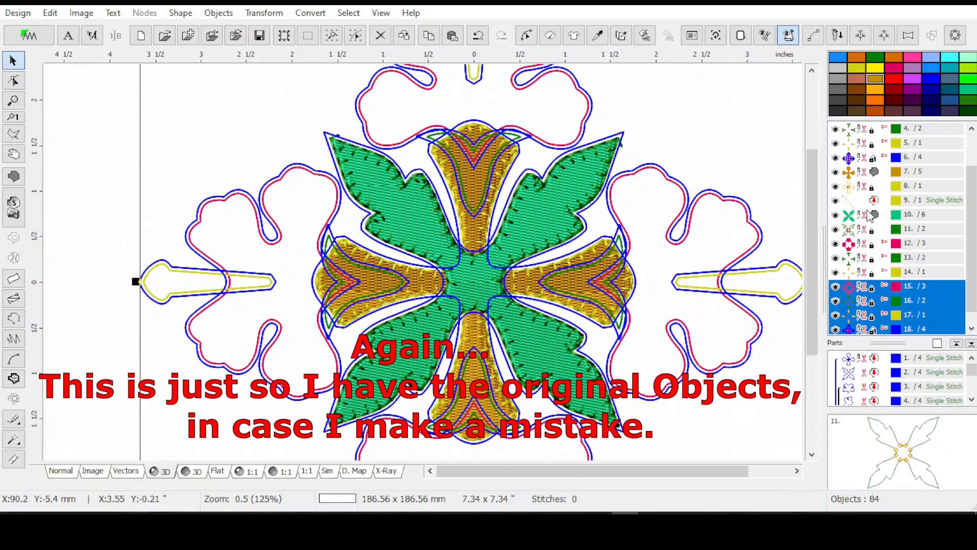
# Combine the first five original outline objects with Group 2, leaving out the blue outline group.
pyautogui.click(862, 144)
pyautogui.keyDown('shift'); pyautogui.click(862, 131); pyautogui.keyUp('shift')
pyautogui.moveTo(862, 130); pyautogui.dragTo(862, 113)
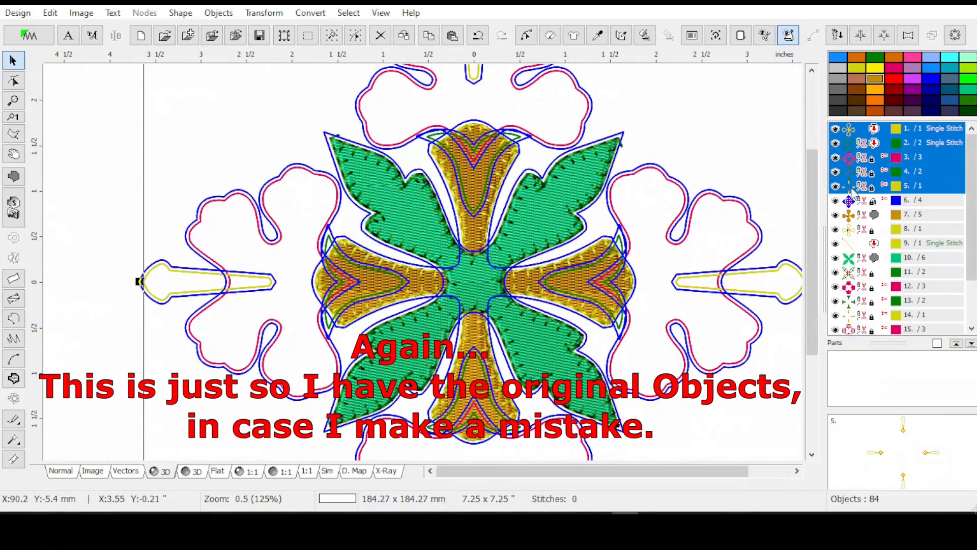
pyautogui.rightClick(870, 167)
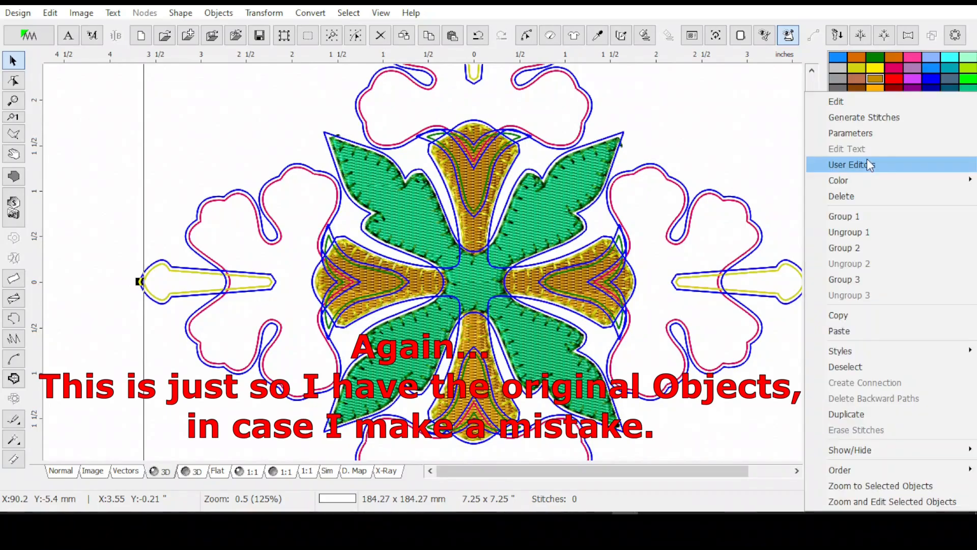
pyautogui.click(865, 249)
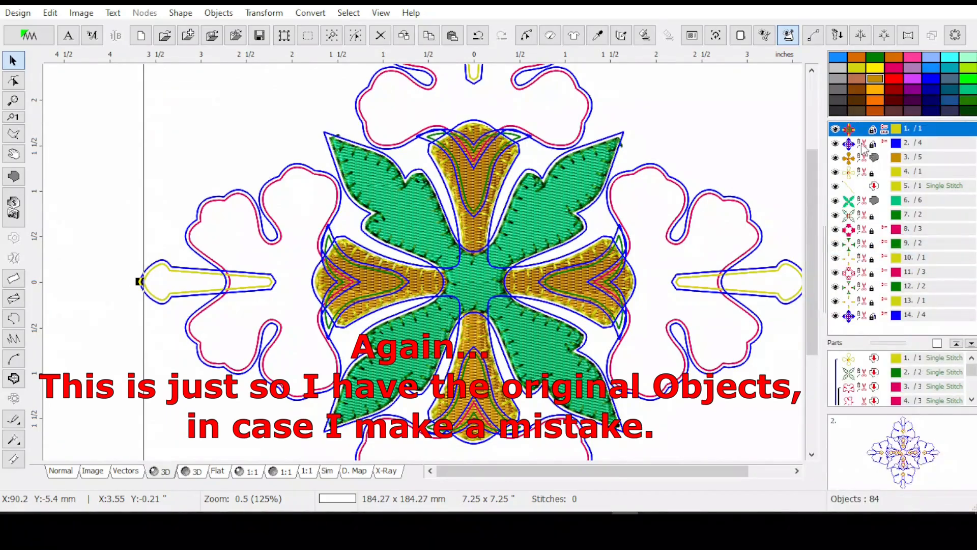
# Hide the original grouped outlines and the original blue outlines, and delete the duplicated blue outline group.
pyautogui.click(871, 317)
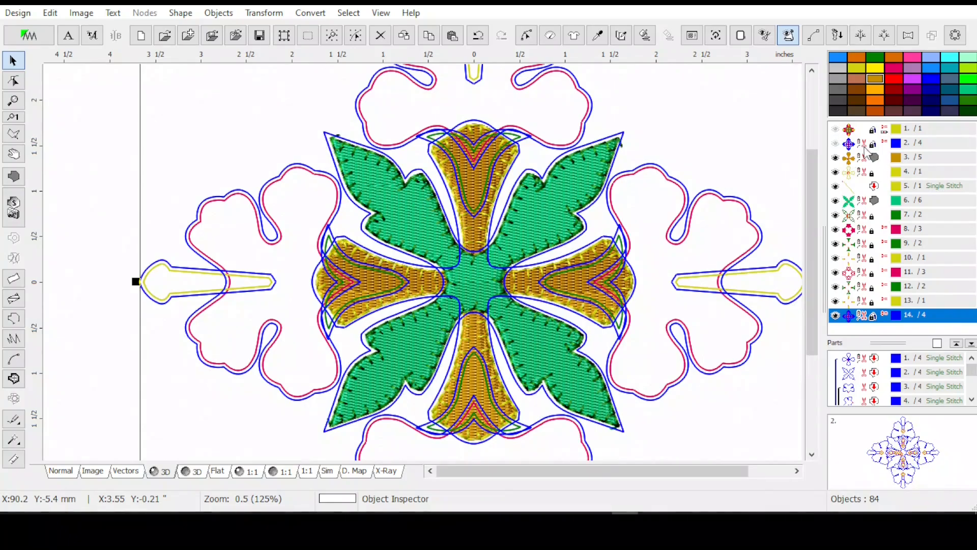
pyautogui.press('Delete')
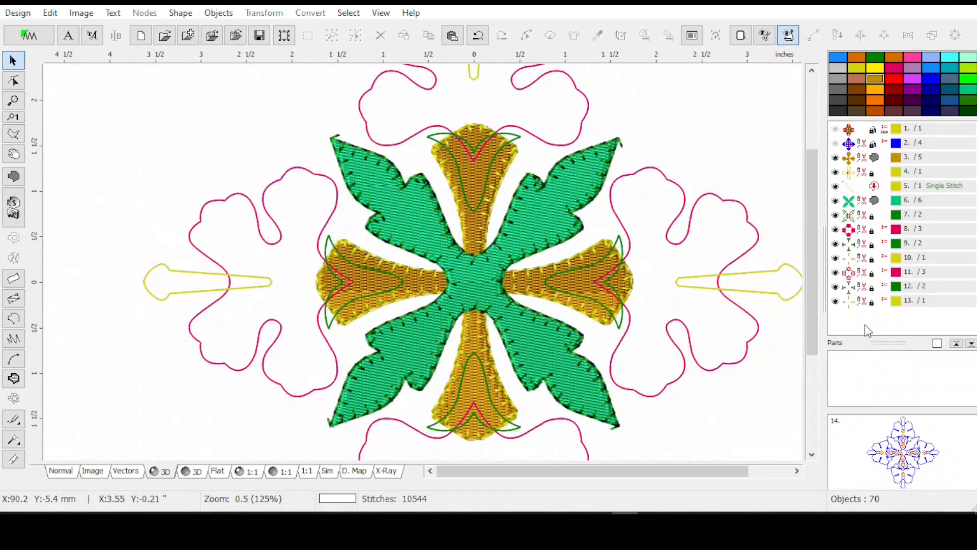
# Move the red petal, green calyx and yellow stamen outline groups directly after the leaf outline in the stitching order.
pyautogui.click(866, 272)
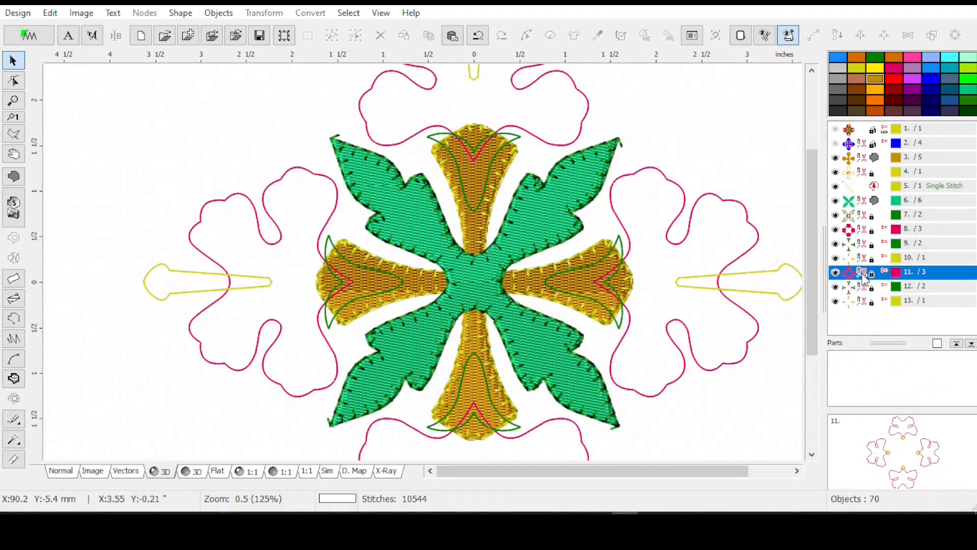
pyautogui.keyDown('shift'); pyautogui.click(870, 301); pyautogui.keyUp('shift')
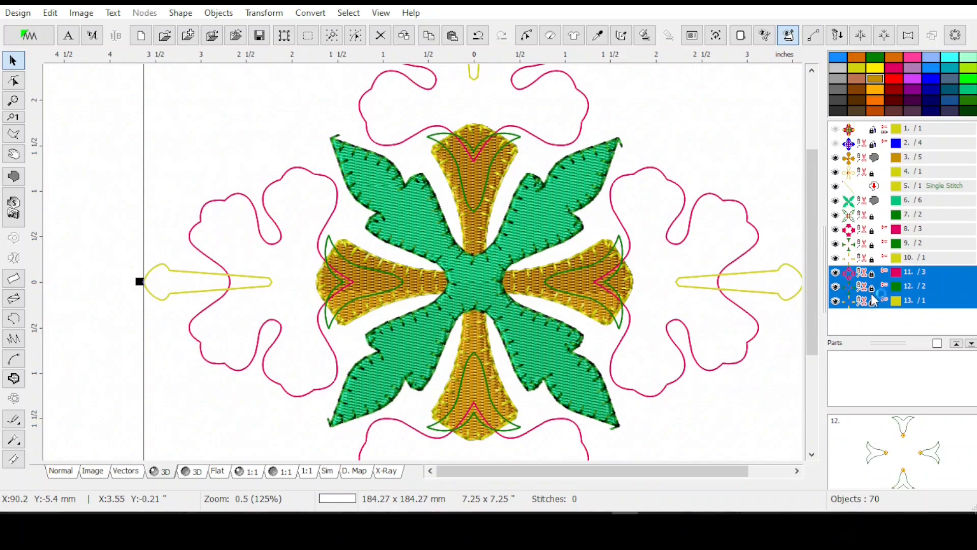
pyautogui.click(871, 292)
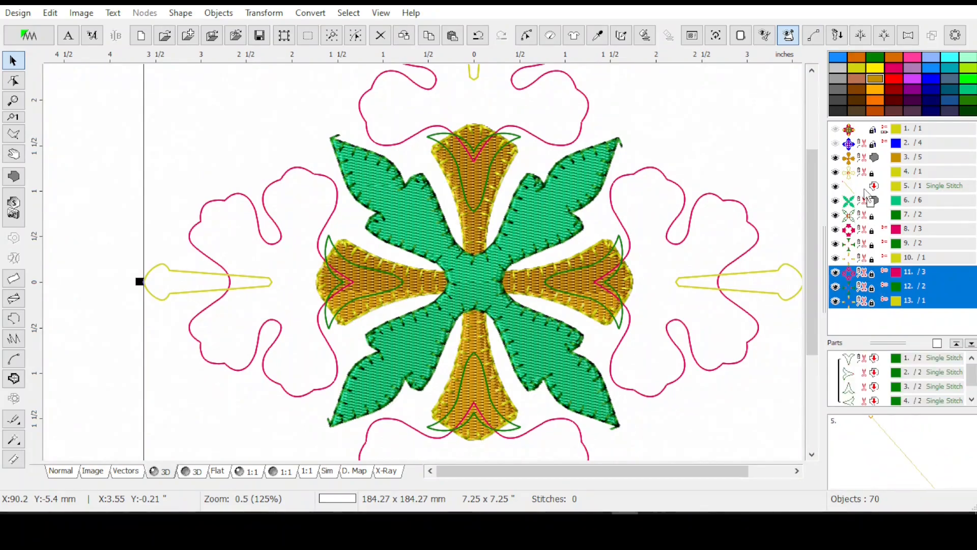
pyautogui.rightClick(850, 218)
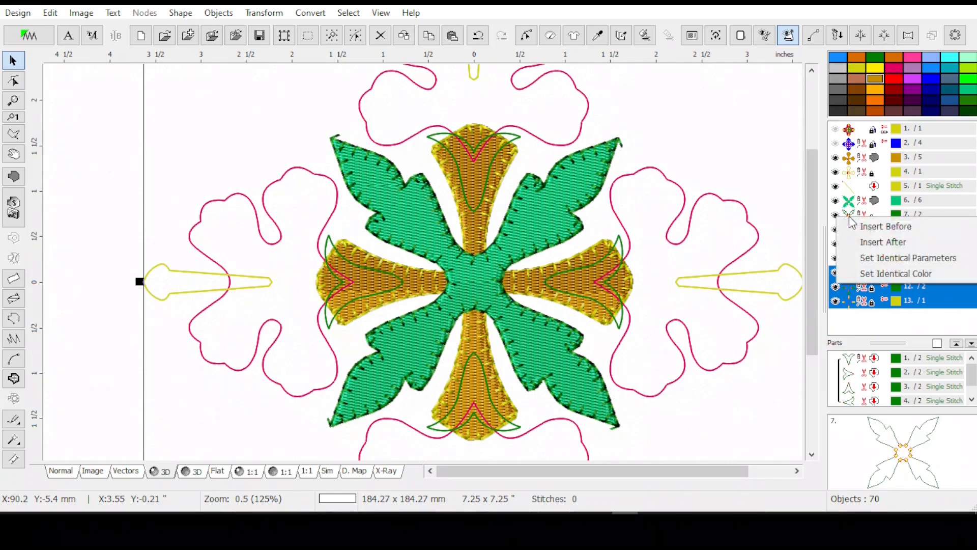
pyautogui.click(860, 242)
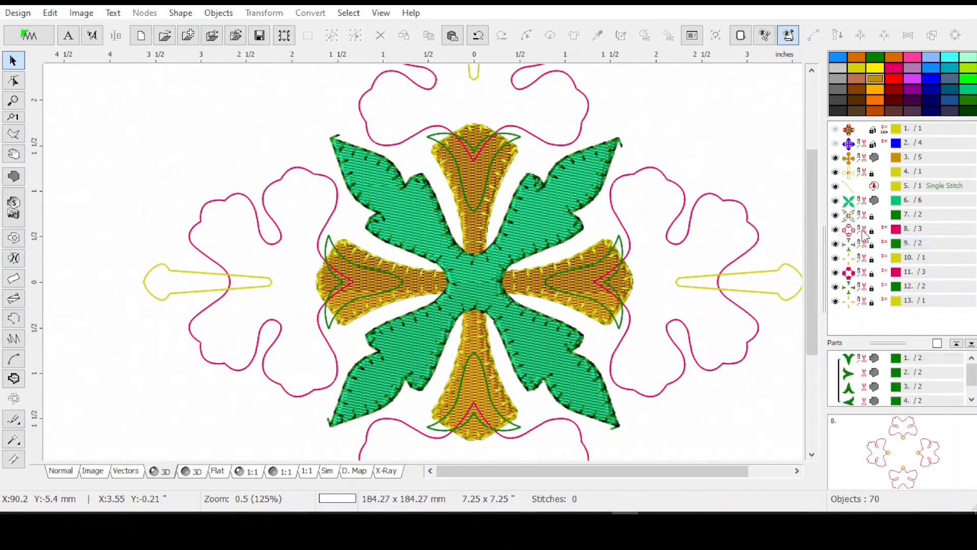
# Switch to the appliqué instructions PDF, check the layering order of the petals, calyxes and stamens, and return to the embroidery design.
pyautogui.click(859, 231)
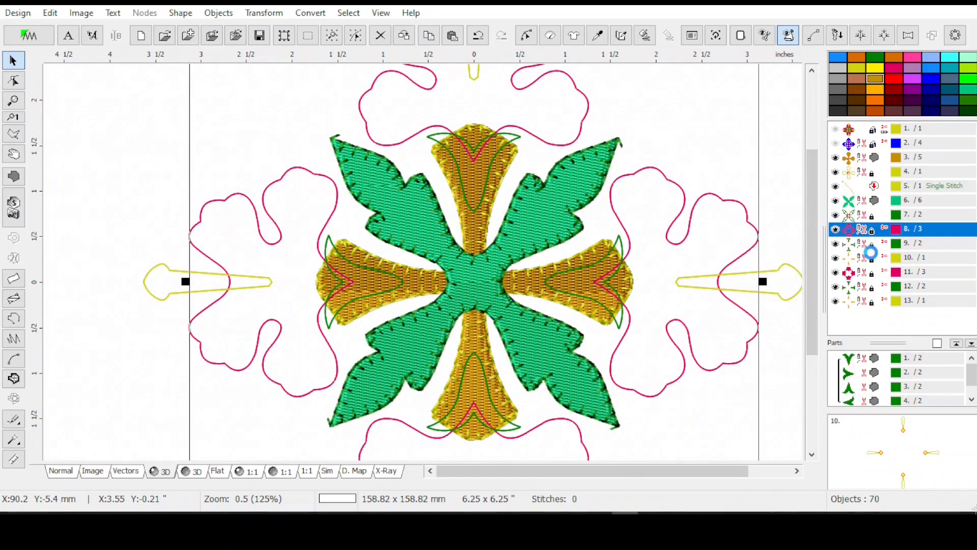
pyautogui.hotkey('alt', 'Tab')
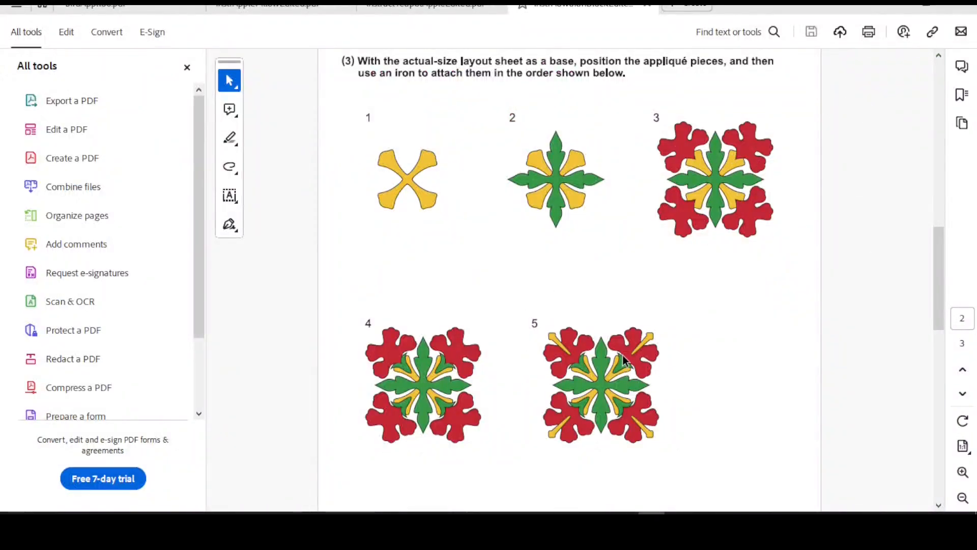
pyautogui.hotkey('alt', 'Tab')
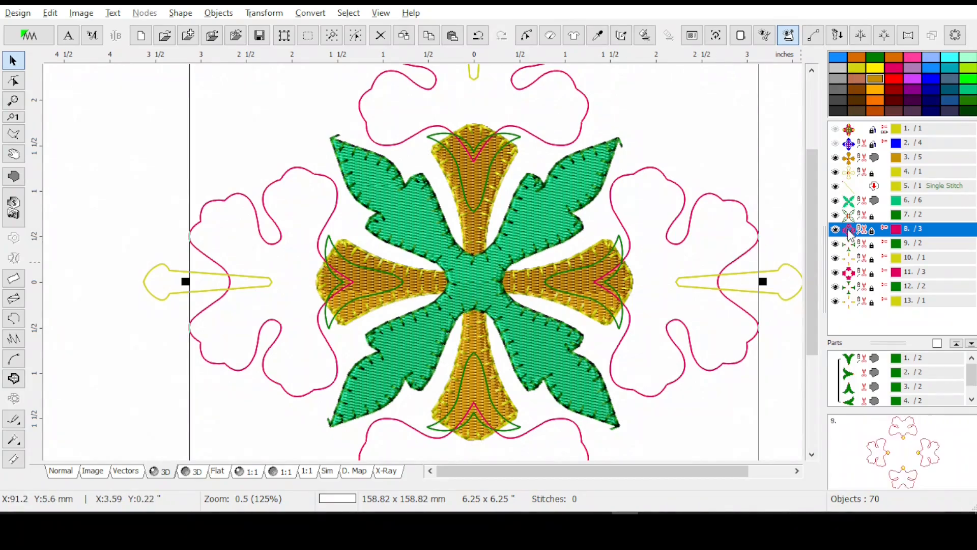
# Examine the red petal and green calyx outline groups and their filled counterparts, including the individual parts of the petal groups.
pyautogui.keyDown('ctrl'); pyautogui.click(865, 243); pyautogui.keyUp('ctrl')
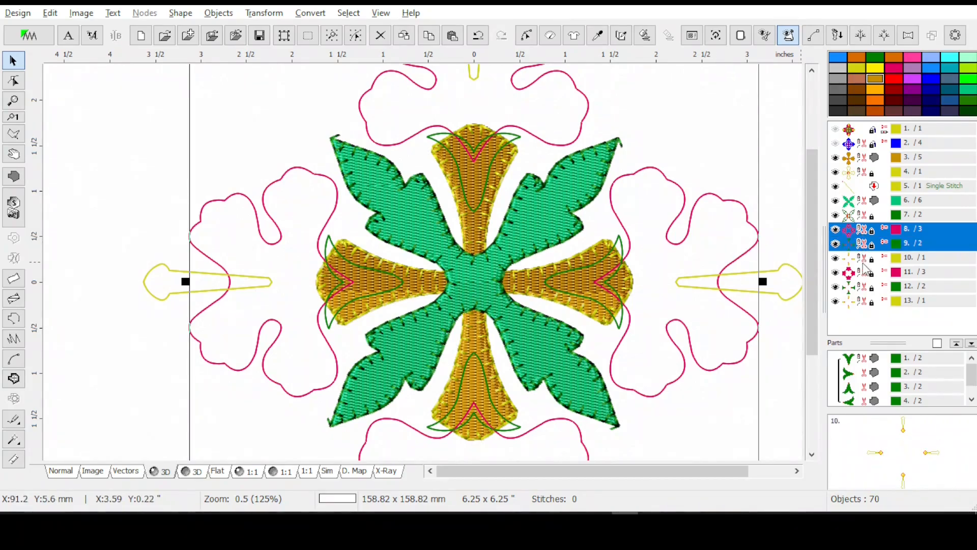
pyautogui.click(875, 234)
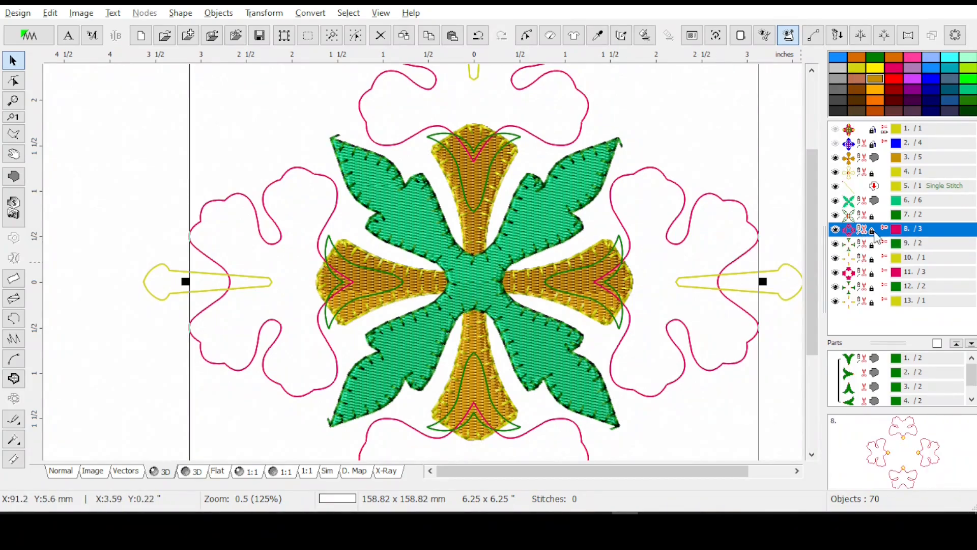
pyautogui.click(784, 155)
pyautogui.click(871, 236)
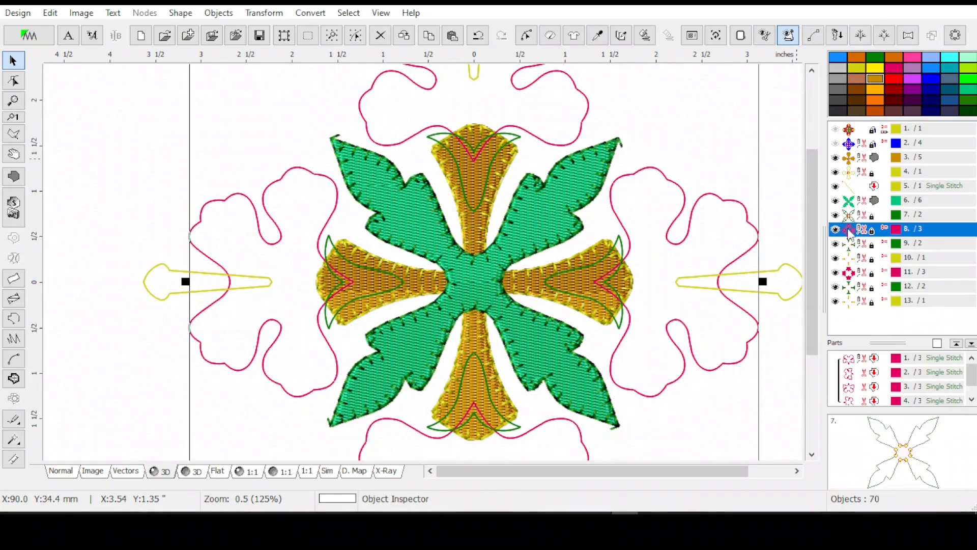
pyautogui.click(869, 278)
pyautogui.keyDown('shift'); pyautogui.click(869, 285); pyautogui.keyUp('shift')
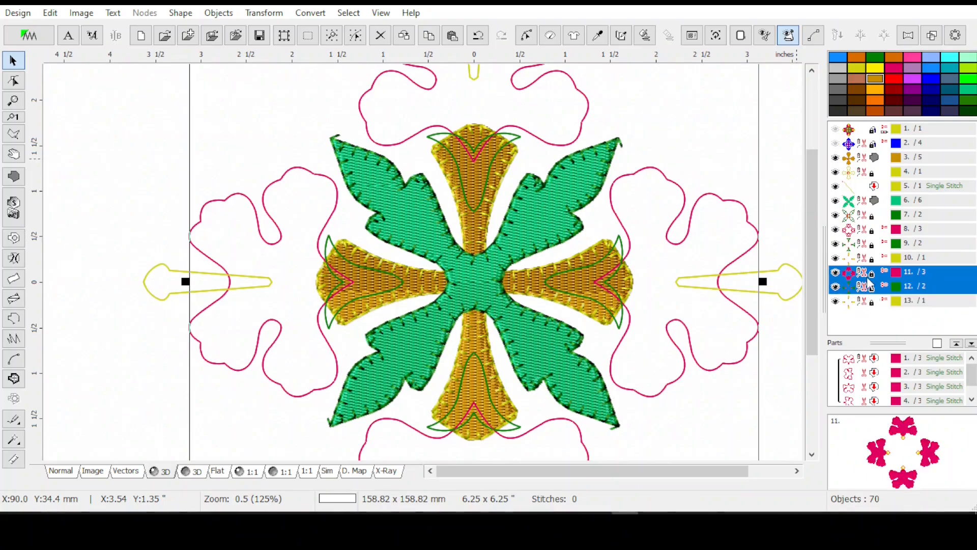
pyautogui.click(793, 226)
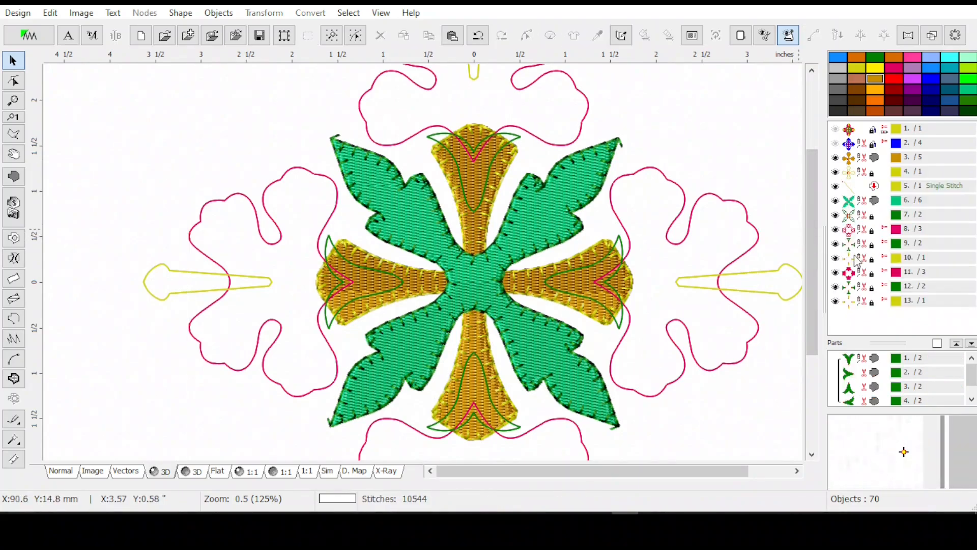
pyautogui.click(865, 274)
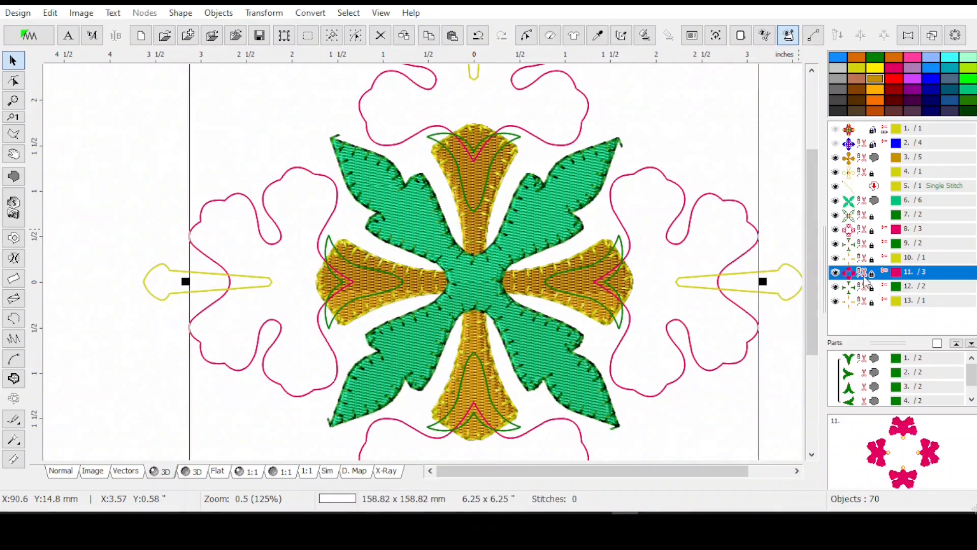
pyautogui.press('Up')
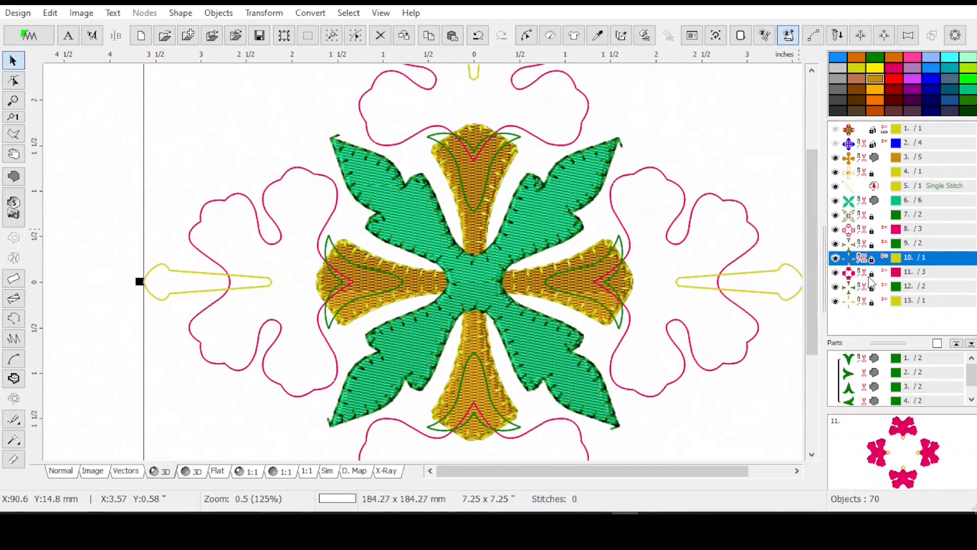
pyautogui.click(872, 279)
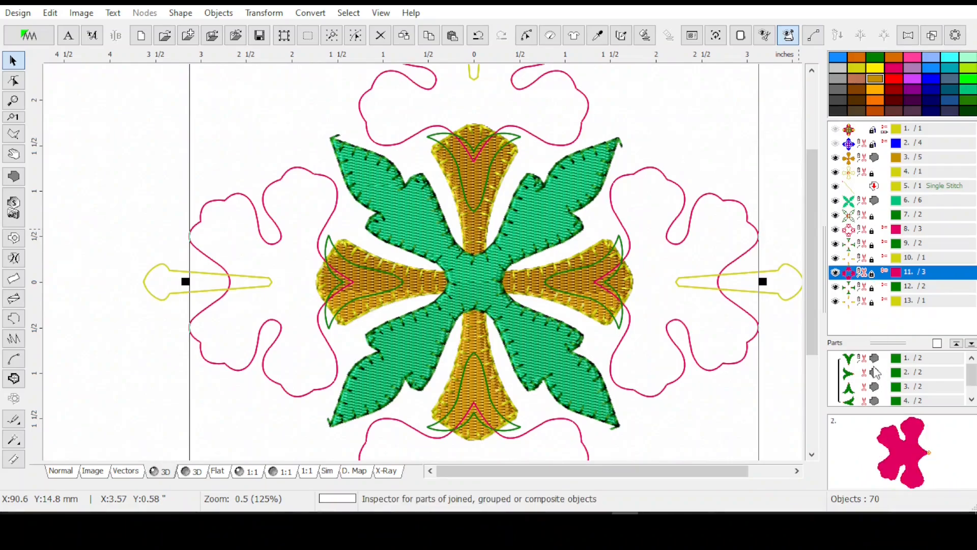
pyautogui.click(786, 218)
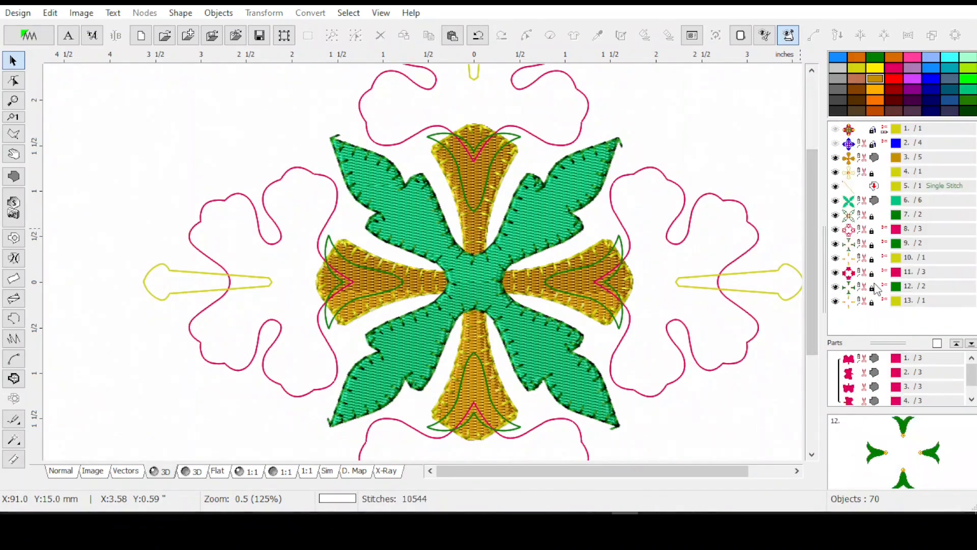
# Examine where the petals and calyxes overlap around the upper cross arm, and select the filled red petal group on its own.
pyautogui.click(860, 277)
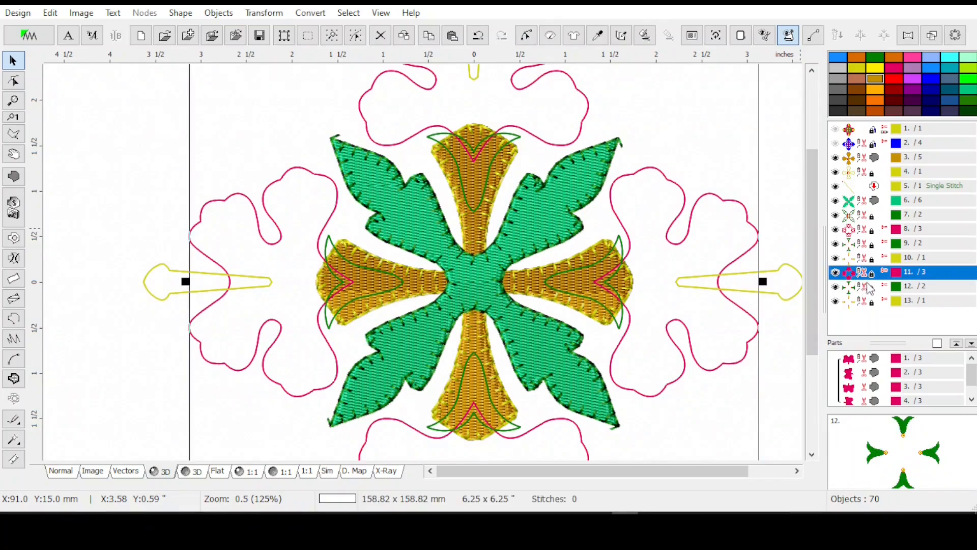
pyautogui.keyDown('shift'); pyautogui.click(868, 289); pyautogui.keyUp('shift')
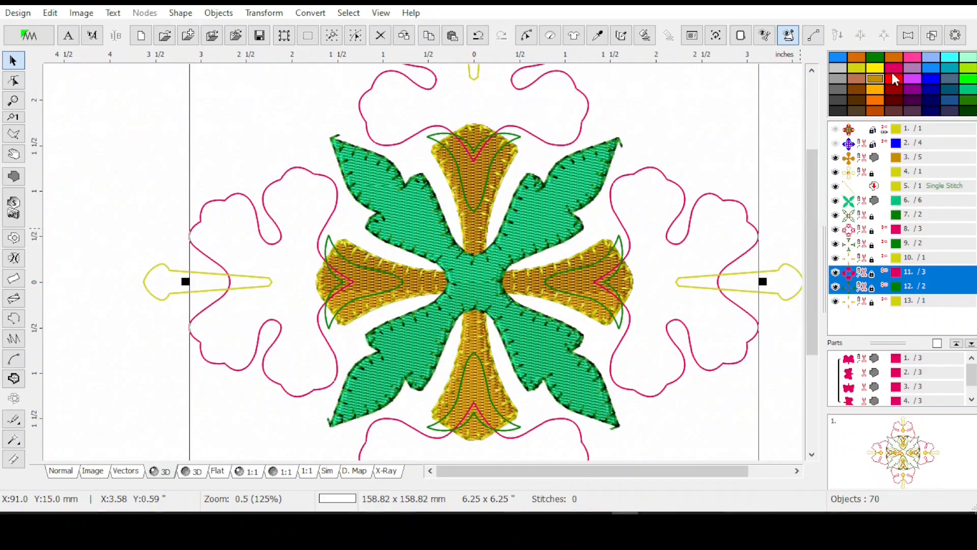
pyautogui.scroll(1, 463, 115)
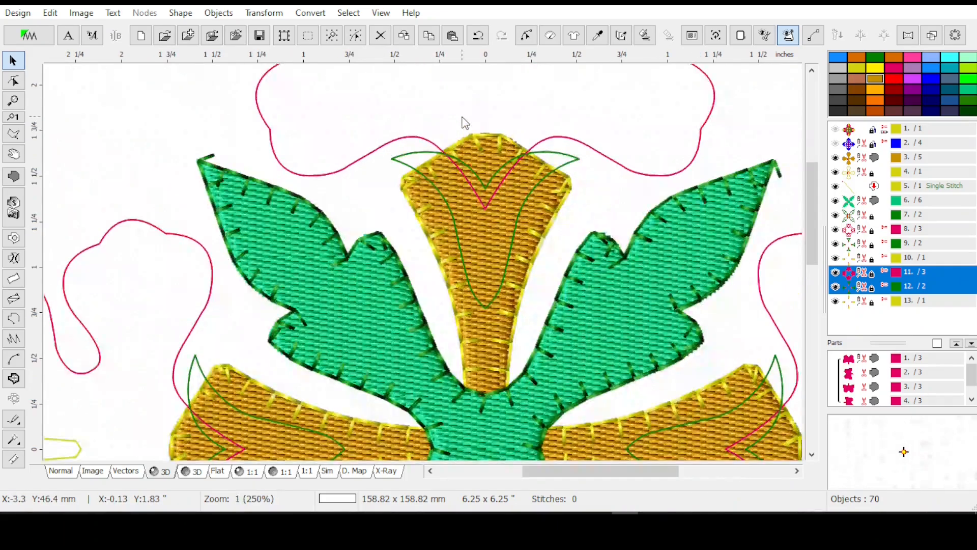
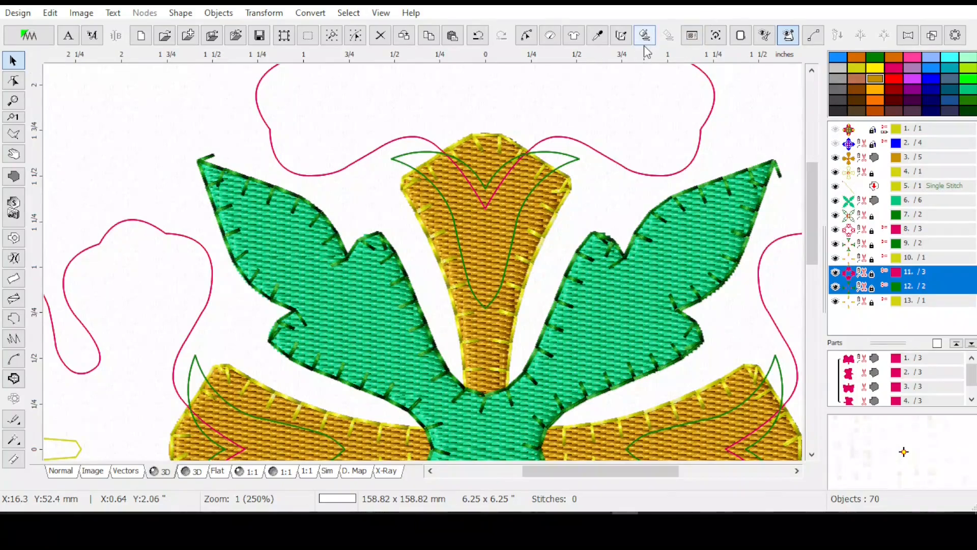
pyautogui.click(872, 275)
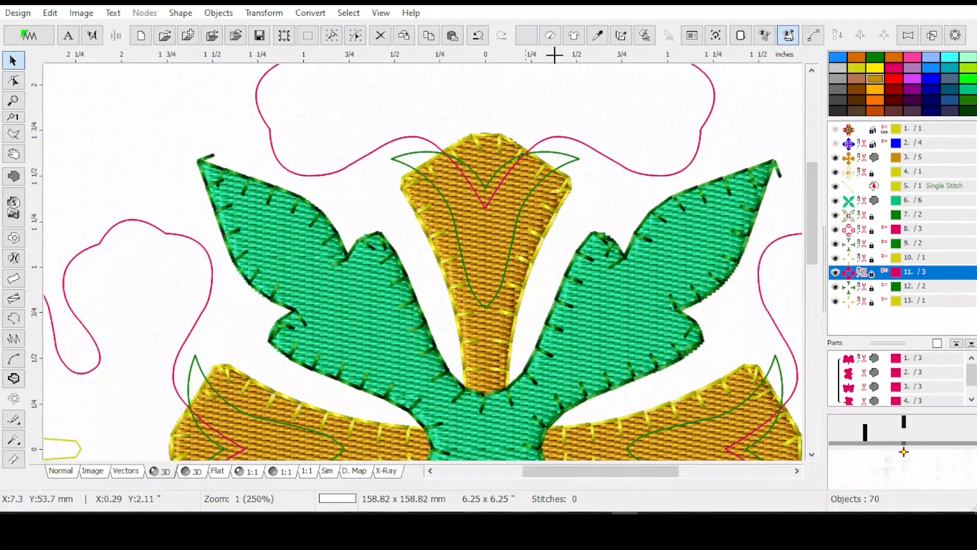
pyautogui.click(879, 359)
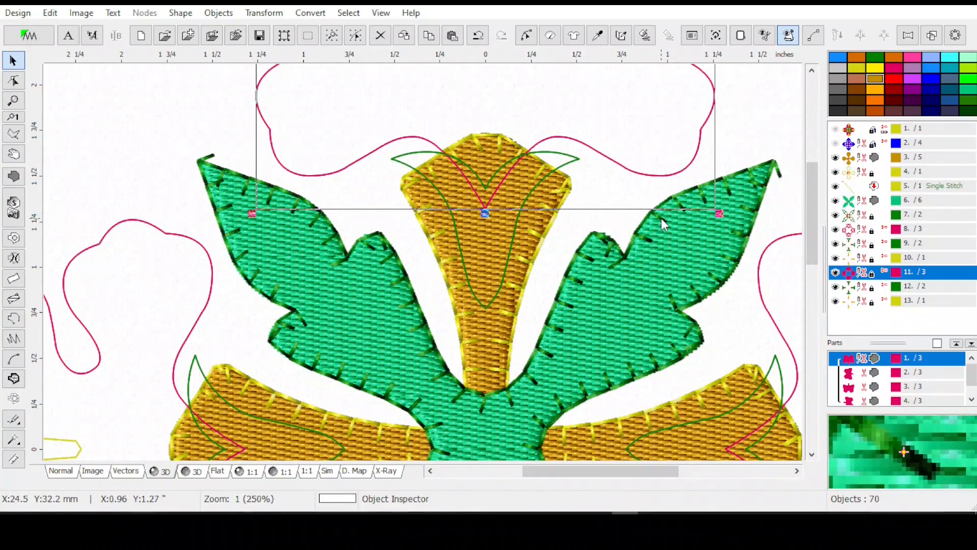
pyautogui.rightClick(870, 276)
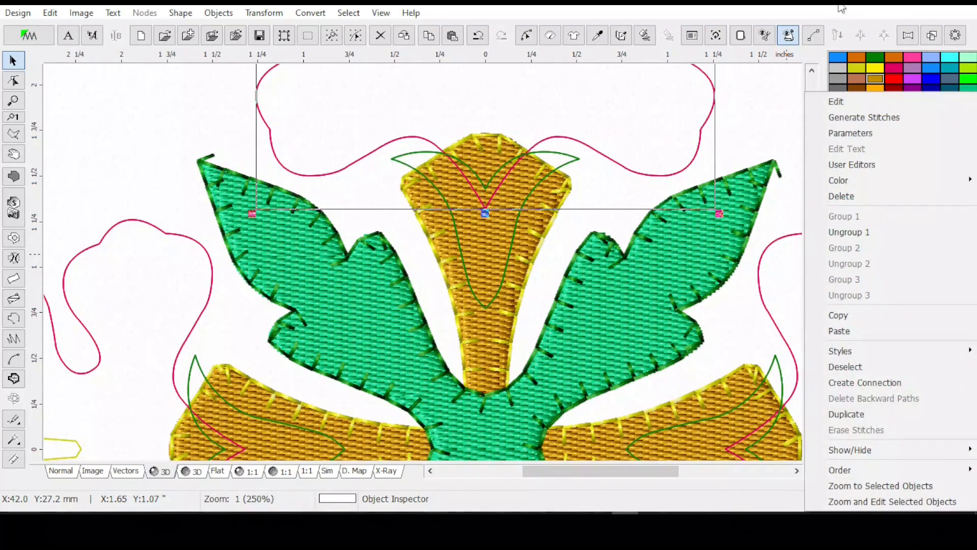
pyautogui.click(850, 17)
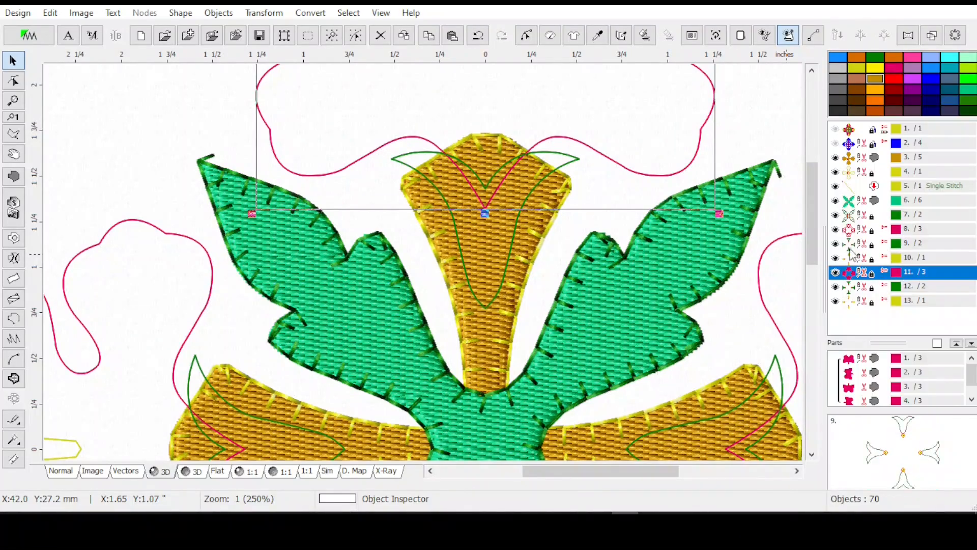
# Ungroup the magenta single-stitch flower outlines (object 8).
pyautogui.click(858, 228)
pyautogui.rightClick(860, 229)
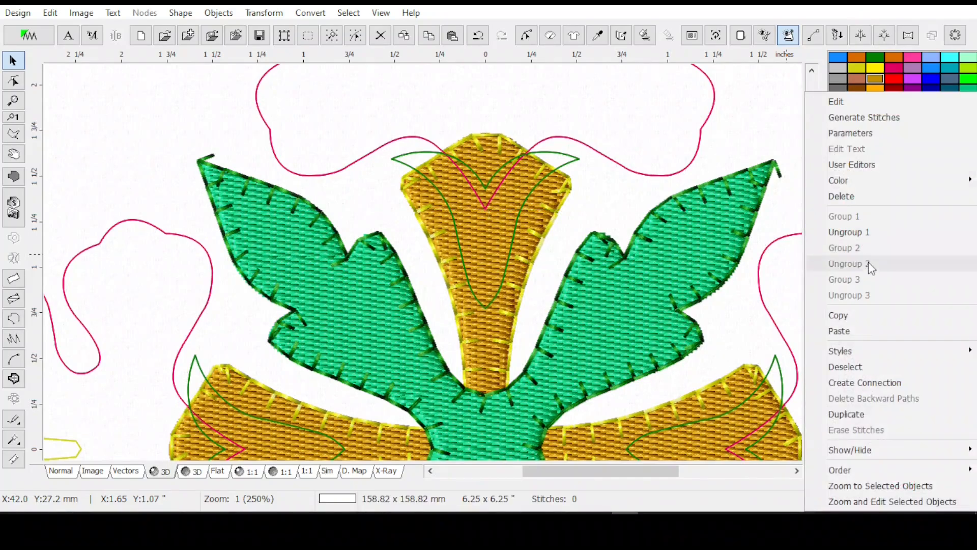
pyautogui.click(862, 233)
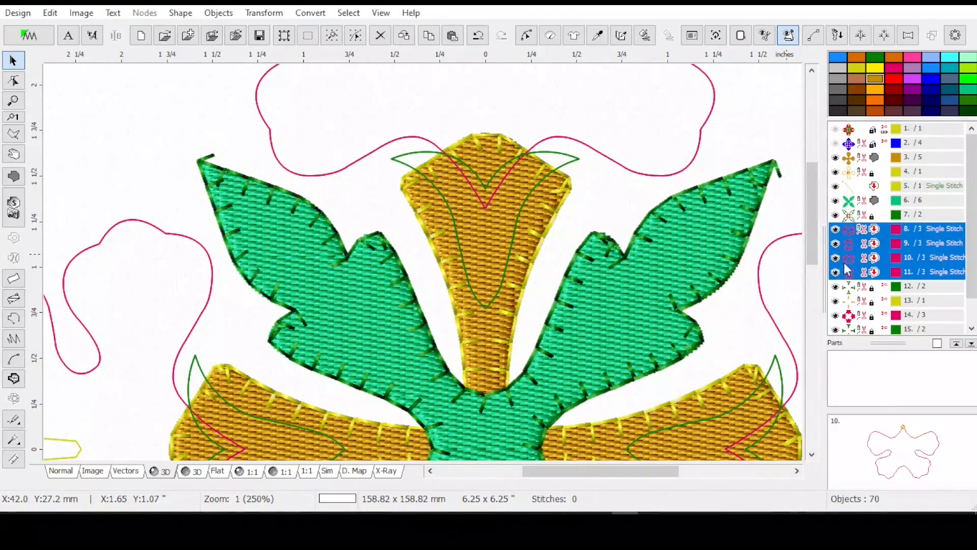
# Edit the upper flower outline's nodes in Normal view and place its start point on the node left of the V-shaped tip.
pyautogui.click(873, 231)
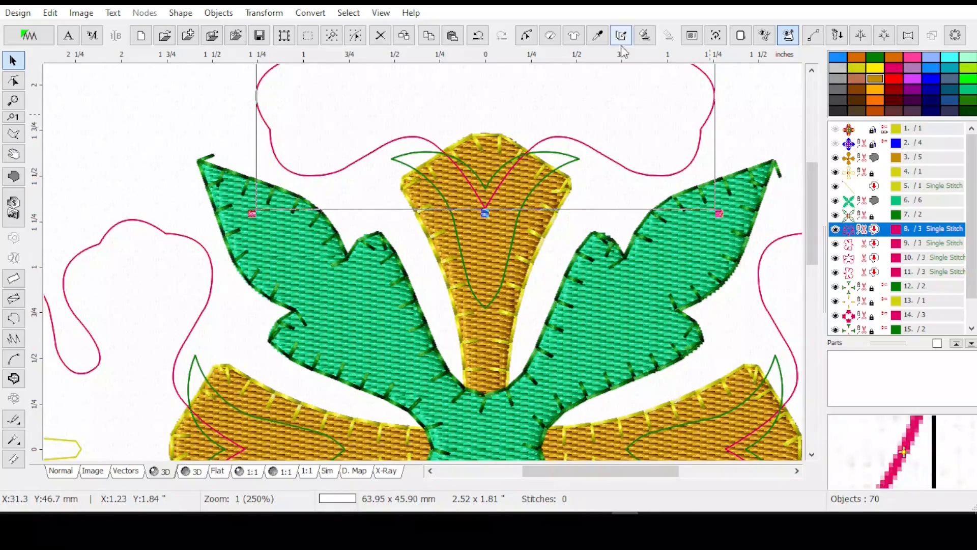
pyautogui.click(526, 35)
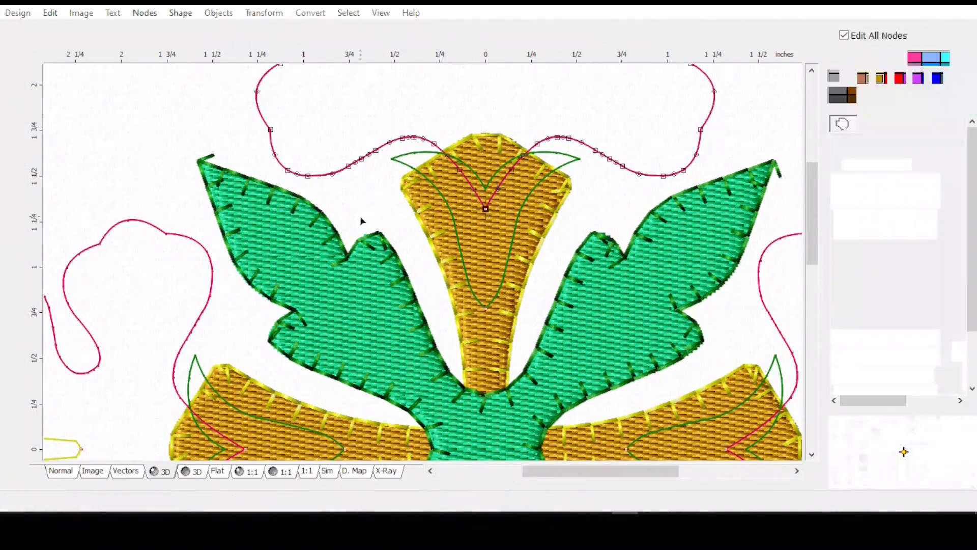
pyautogui.scroll(1, 436, 141)
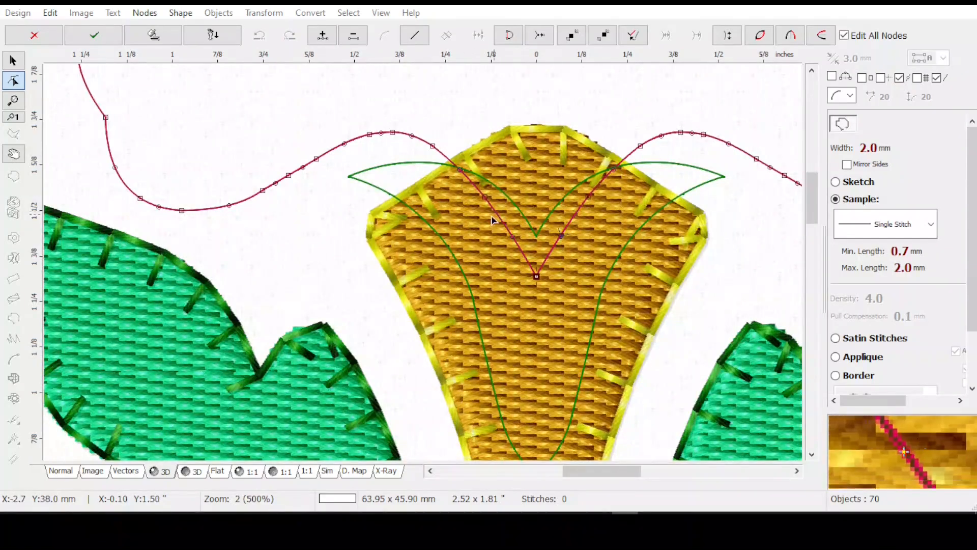
pyautogui.click(65, 473)
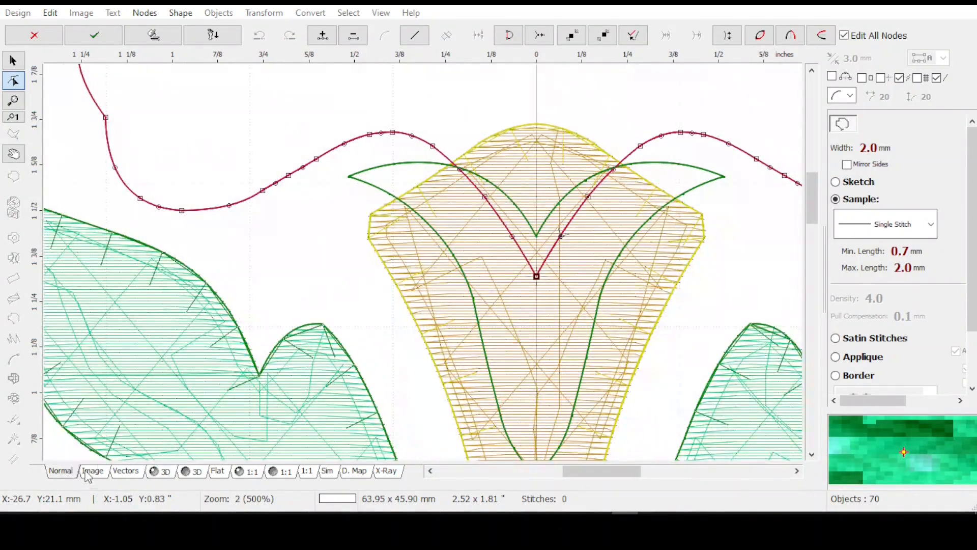
pyautogui.click(485, 198)
pyautogui.rightClick(485, 201)
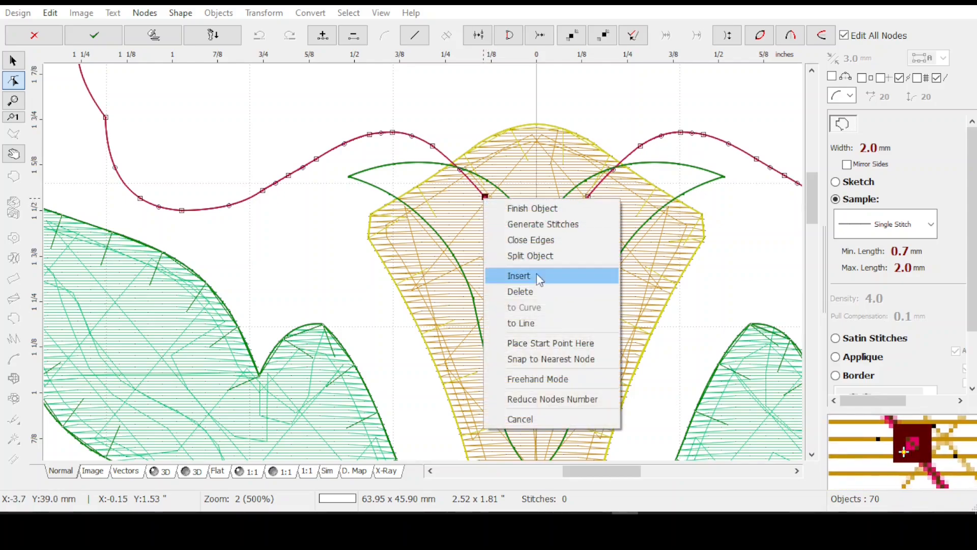
pyautogui.click(524, 342)
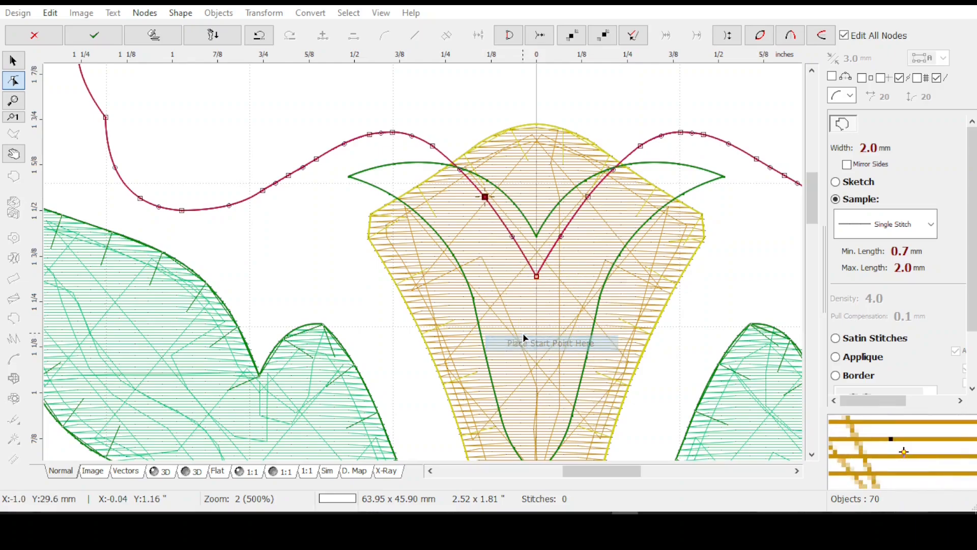
# Split the upper flower outline at the matching node right of the V-shaped tip and delete the separated V segment.
pyautogui.click(589, 198)
pyautogui.rightClick(588, 198)
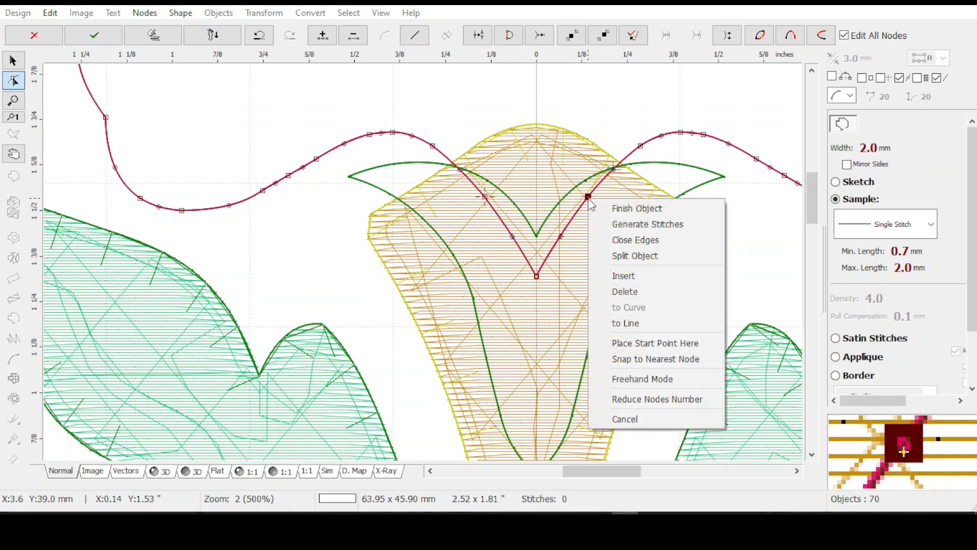
pyautogui.click(634, 257)
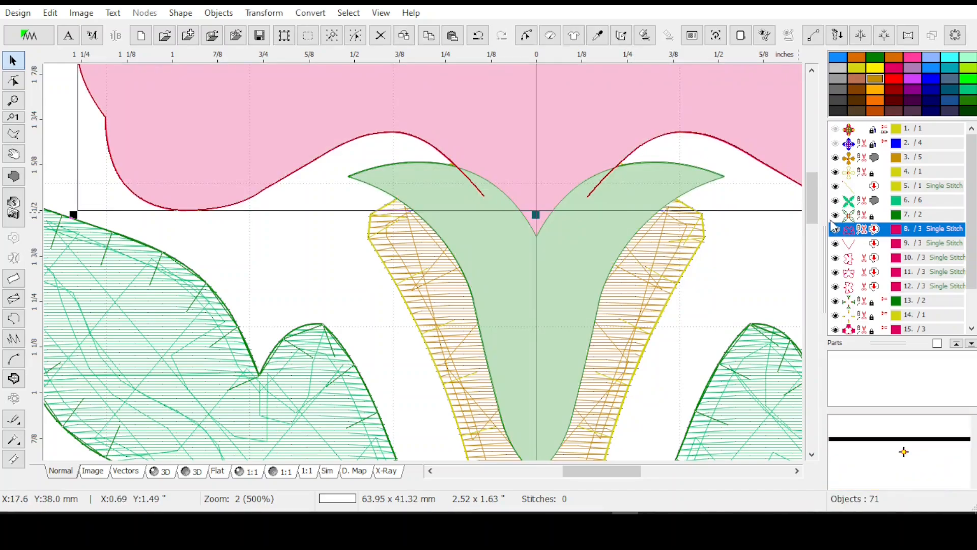
pyautogui.click(858, 246)
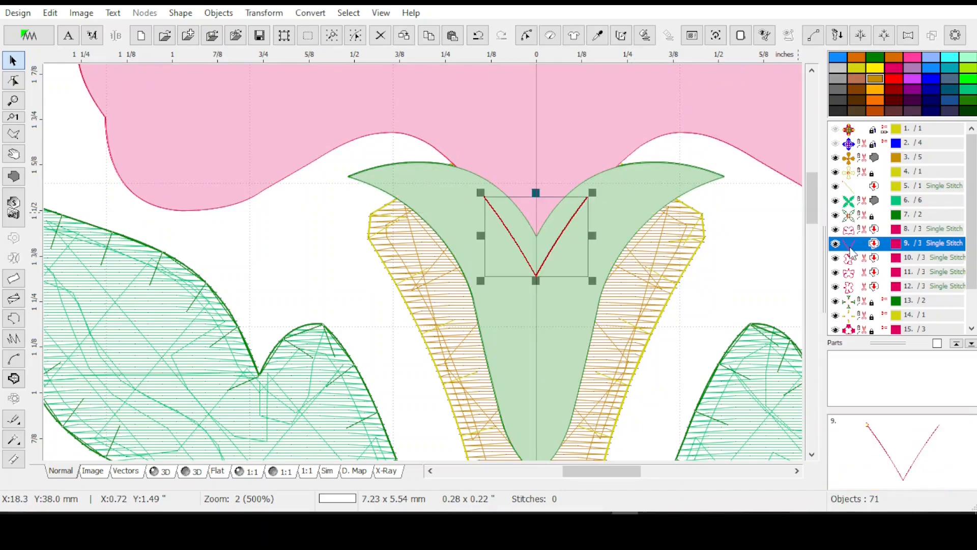
pyautogui.press('Delete')
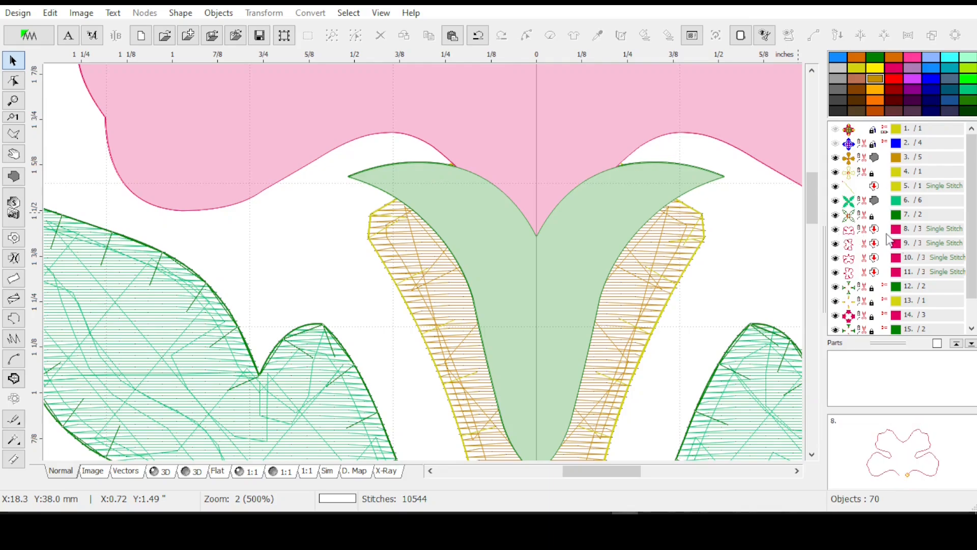
# Delete the other three single-stitch flower outlines (objects 9 to 11), keeping only the trimmed upper one.
pyautogui.scroll(-1, 973, 257)
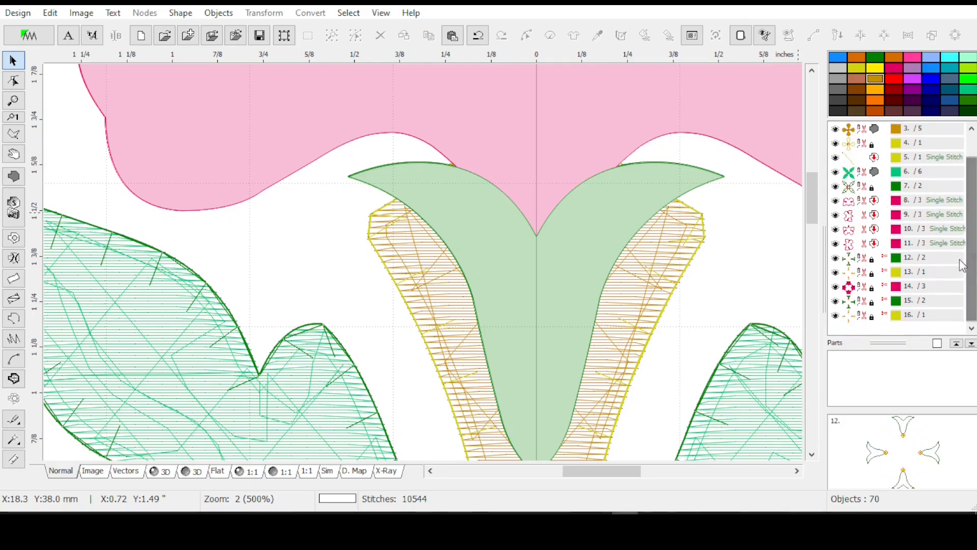
pyautogui.click(853, 198)
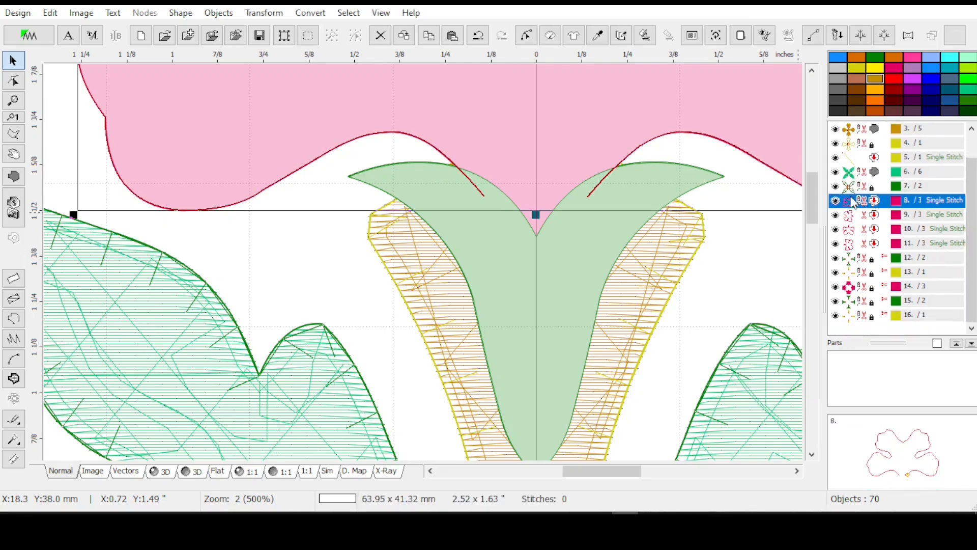
pyautogui.scroll(-1, 850, 199)
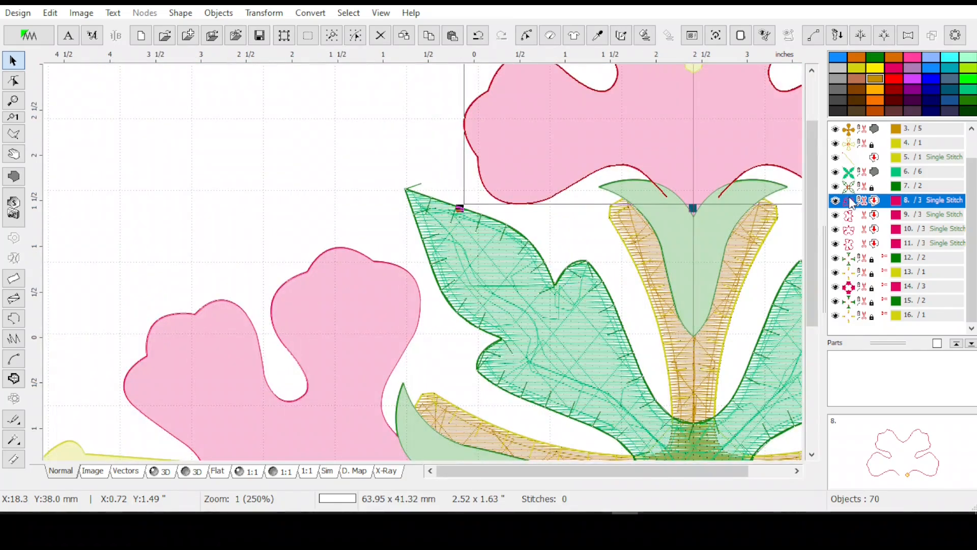
pyautogui.scroll(-1, 852, 202)
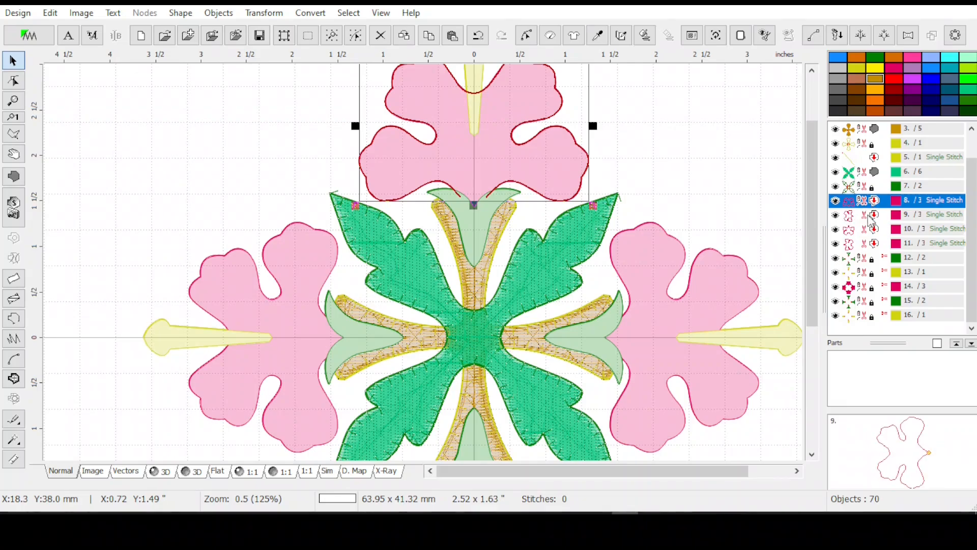
pyautogui.click(868, 214)
pyautogui.keyDown('shift'); pyautogui.click(869, 243); pyautogui.keyUp('shift')
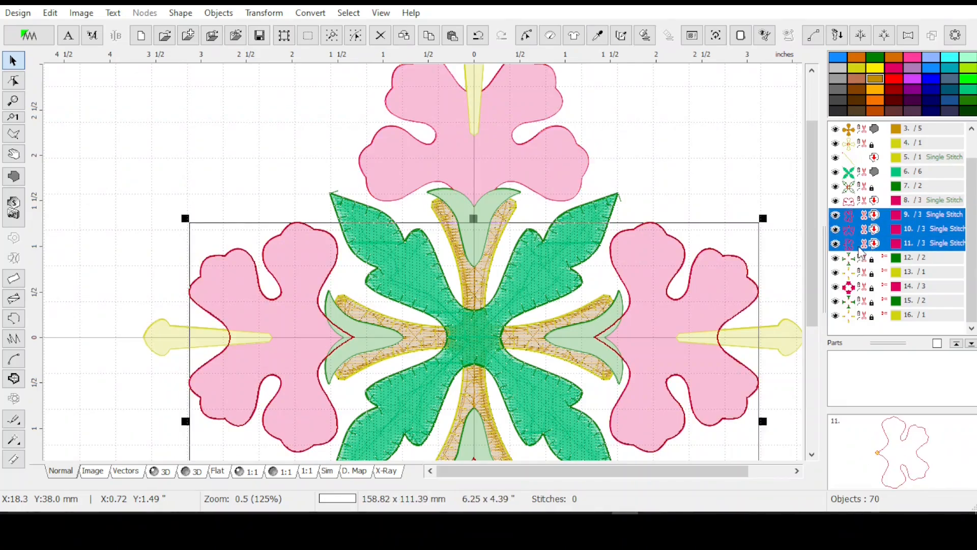
pyautogui.press('Delete')
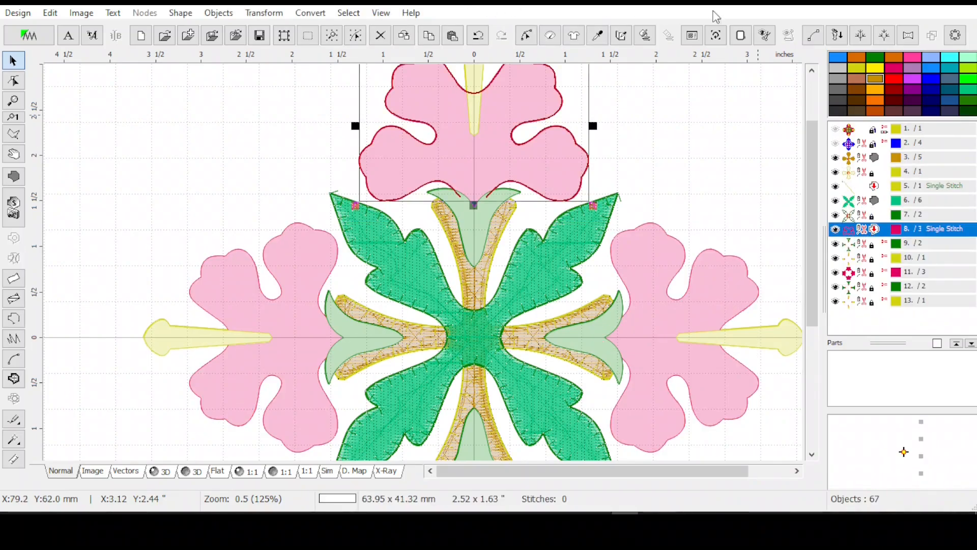
# Create three rotated duplicates of the trimmed flower outline around the design centre, using 4 per revolution.
pyautogui.click(716, 35)
pyautogui.click(758, 212)
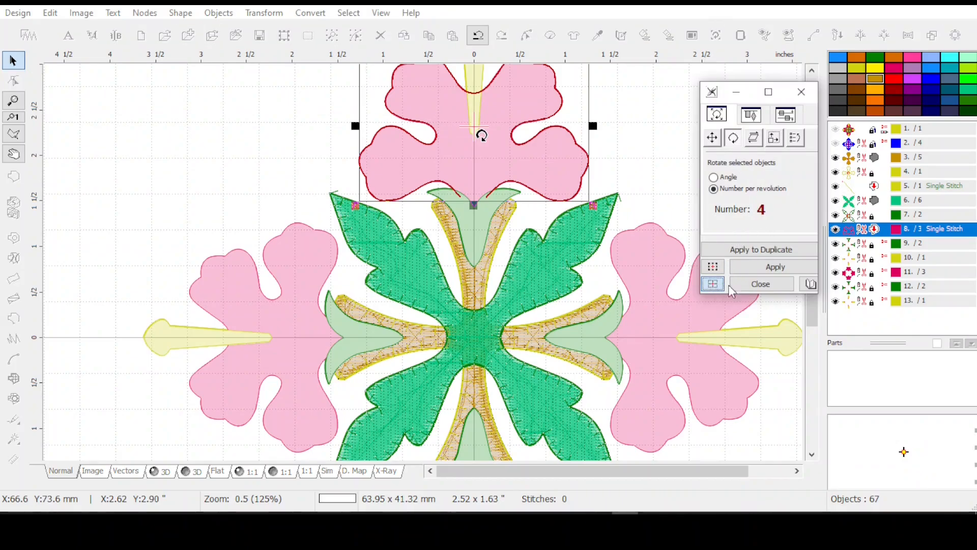
pyautogui.click(755, 252)
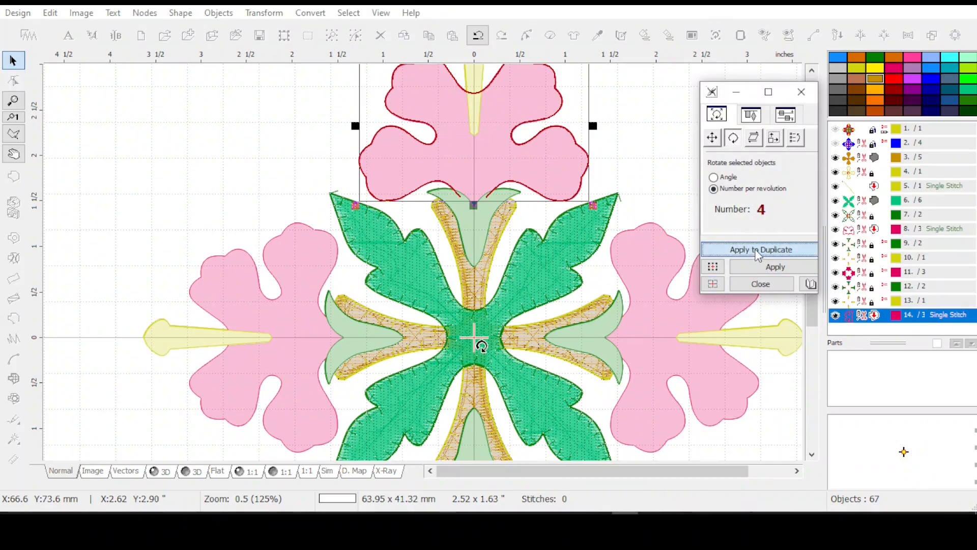
pyautogui.click(758, 254)
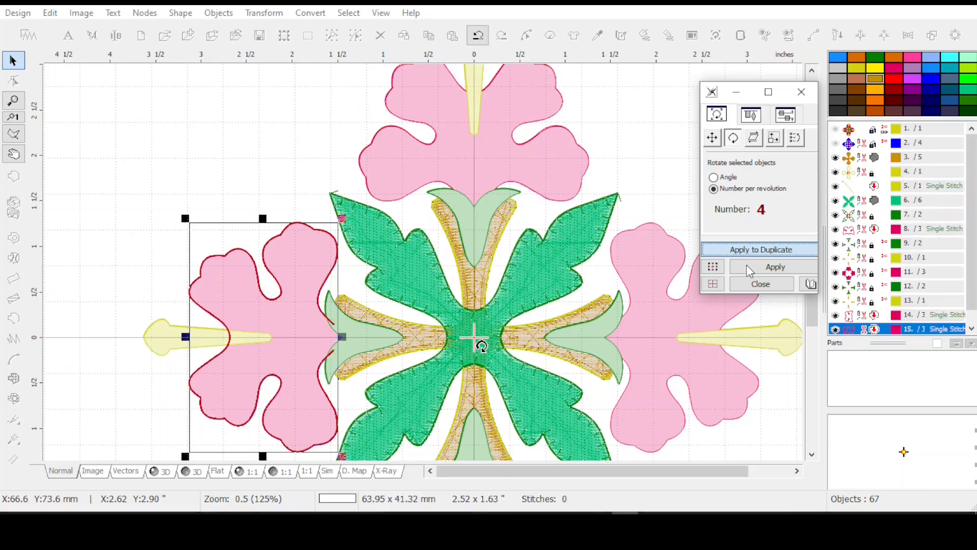
pyautogui.click(745, 267)
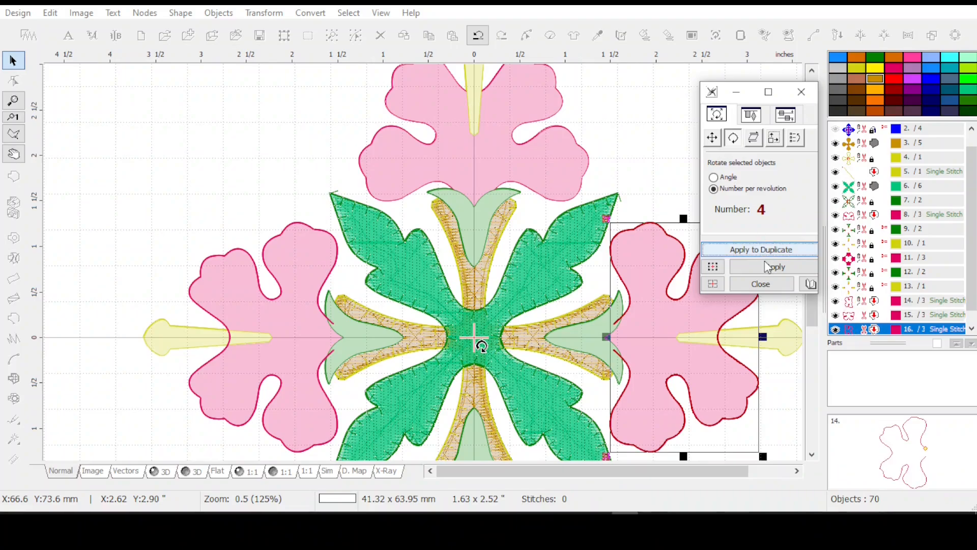
pyautogui.click(758, 283)
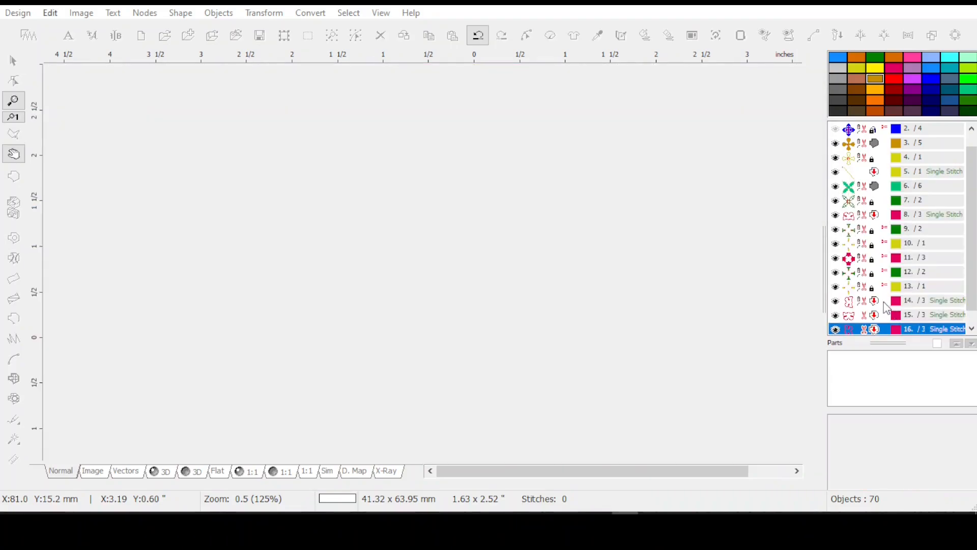
# Move the three duplicated flower outlines in the stitching order to directly after the original trimmed outline.
pyautogui.click(885, 302)
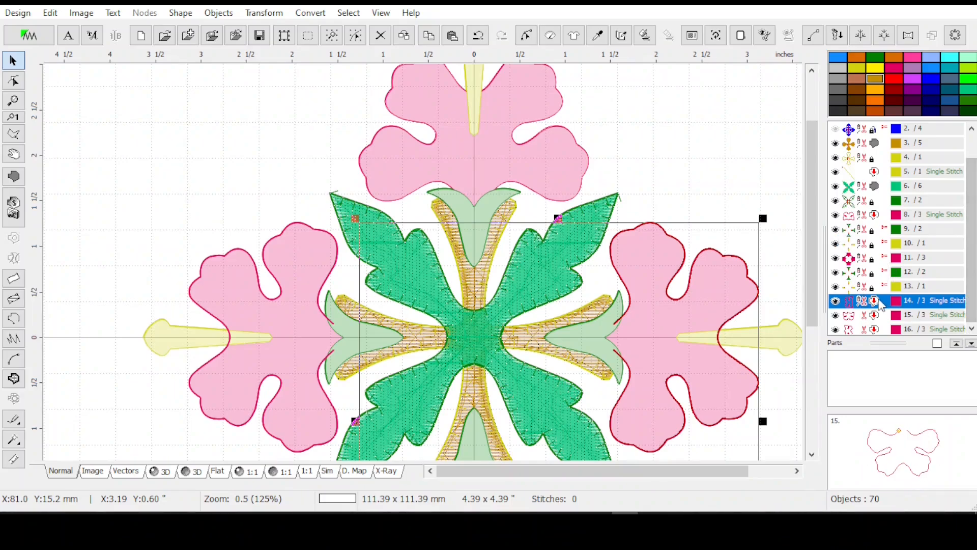
pyautogui.click(879, 313)
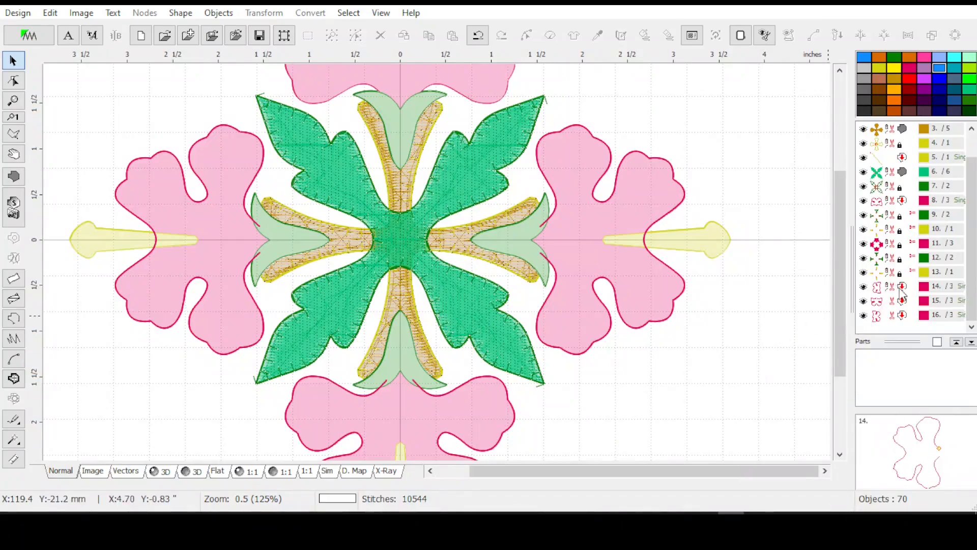
pyautogui.moveTo(903, 293); pyautogui.dragTo(903, 315)
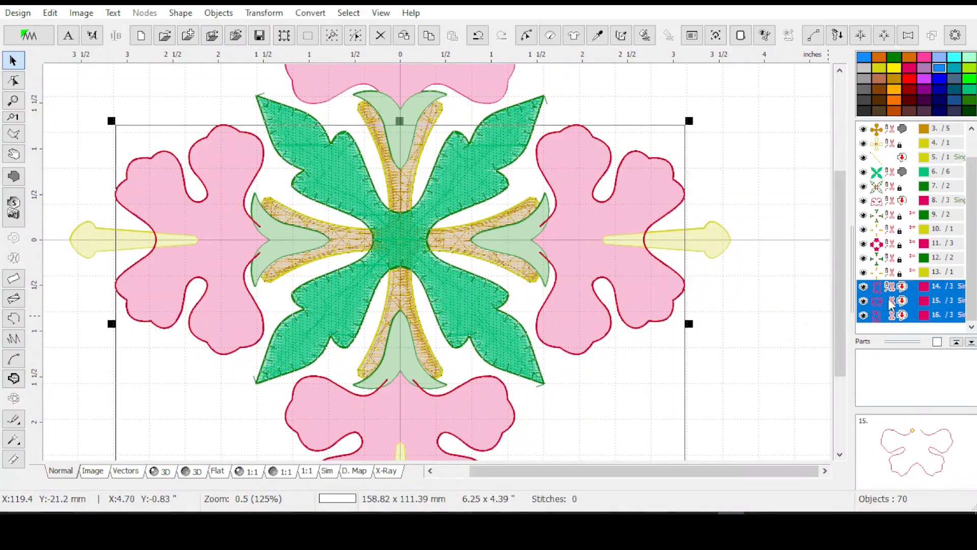
pyautogui.rightClick(883, 202)
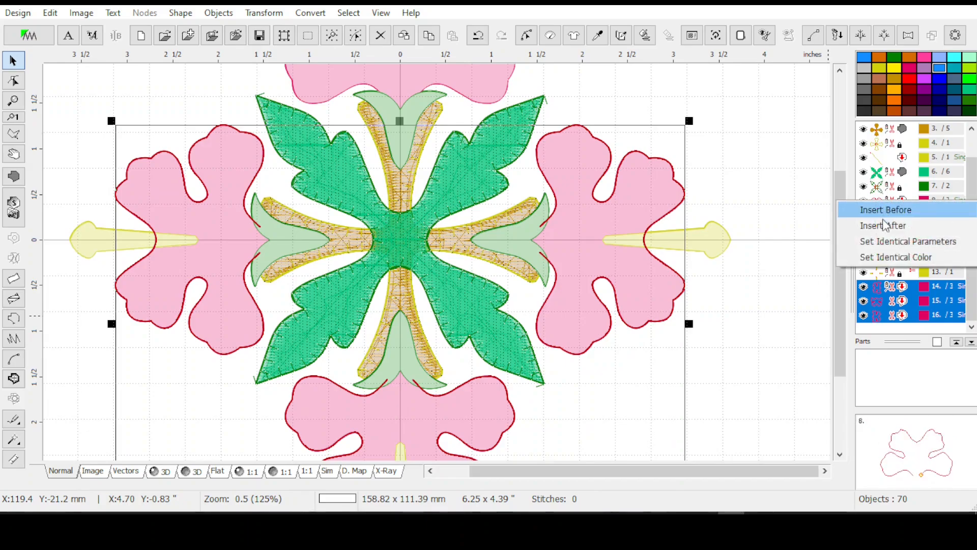
pyautogui.click(885, 226)
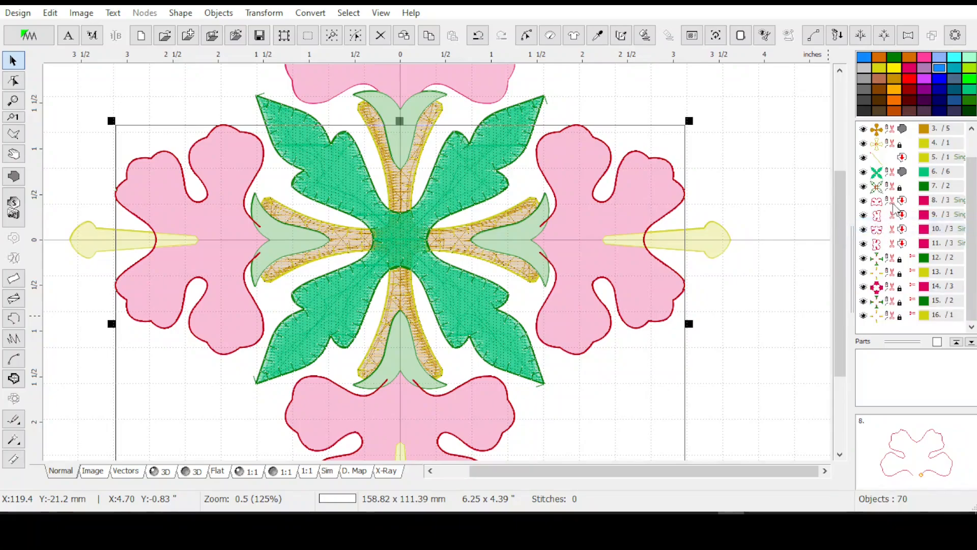
# Group the four trimmed flower outlines (objects 8 to 11) into one object.
pyautogui.click(895, 202)
pyautogui.keyDown('shift'); pyautogui.click(875, 243); pyautogui.keyUp('shift')
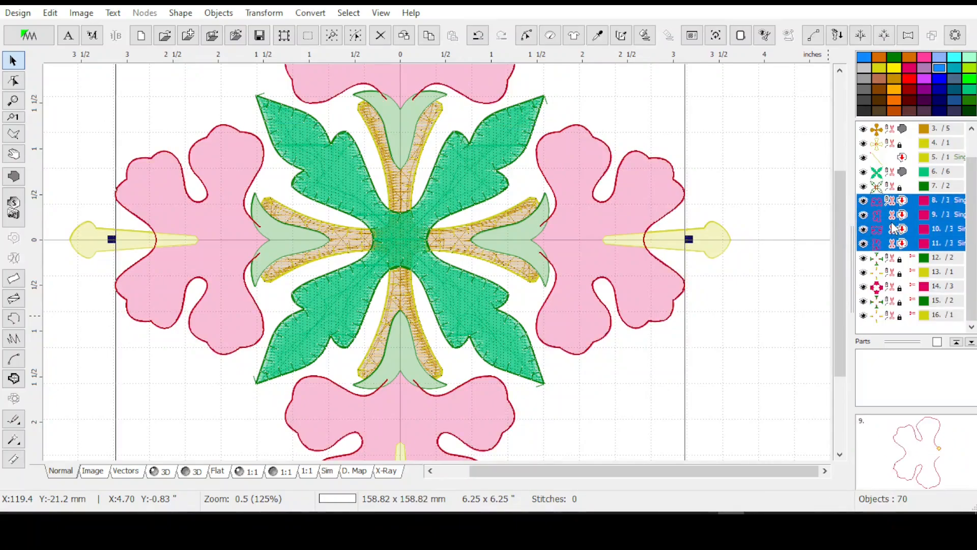
pyautogui.rightClick(892, 226)
pyautogui.click(868, 216)
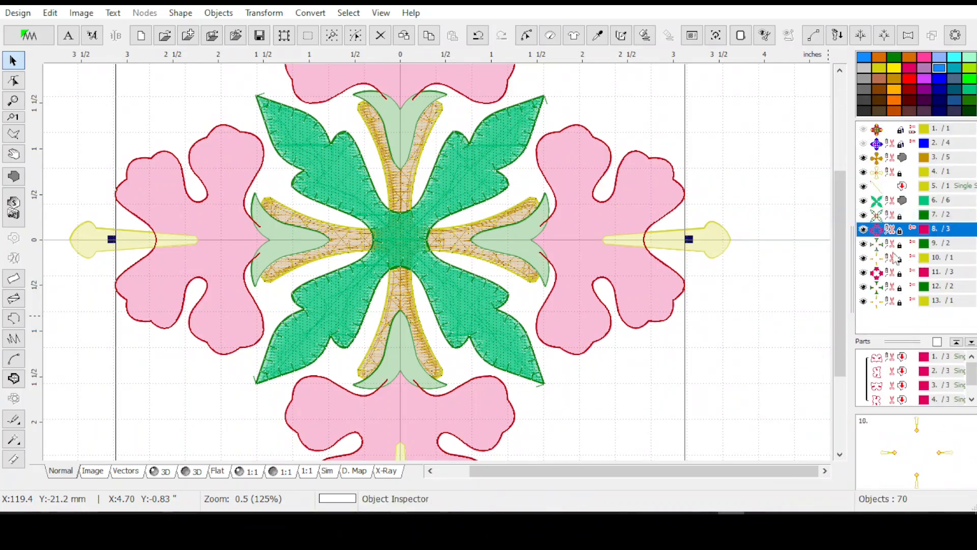
# Apply the leaf outline's (object 7) blanket-stitch parameters to the grouped flower outlines (object 8).
pyautogui.click(886, 216)
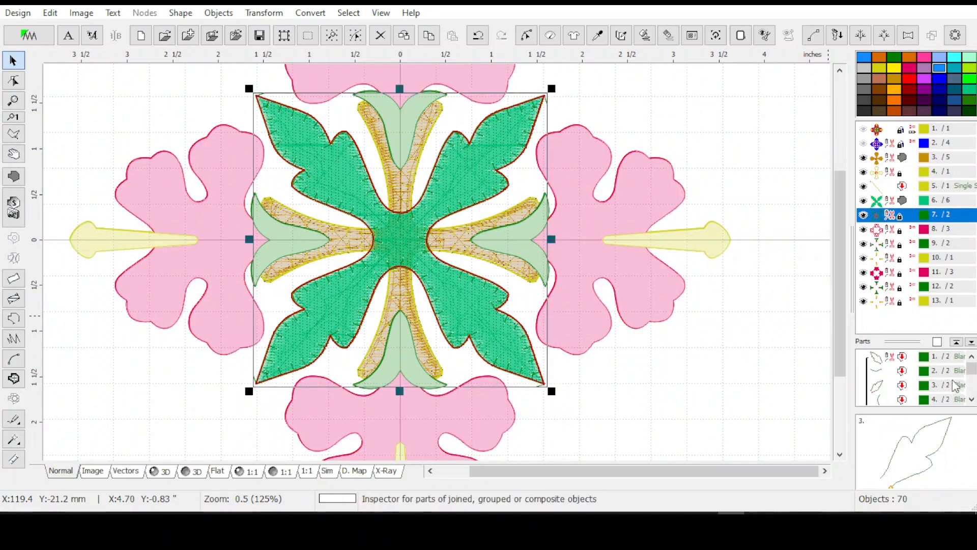
pyautogui.rightClick(891, 234)
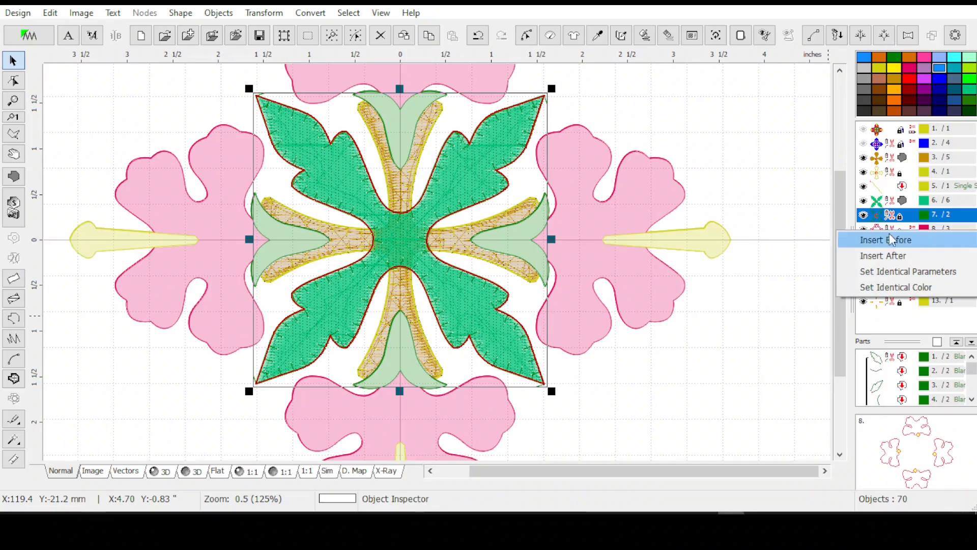
pyautogui.click(891, 272)
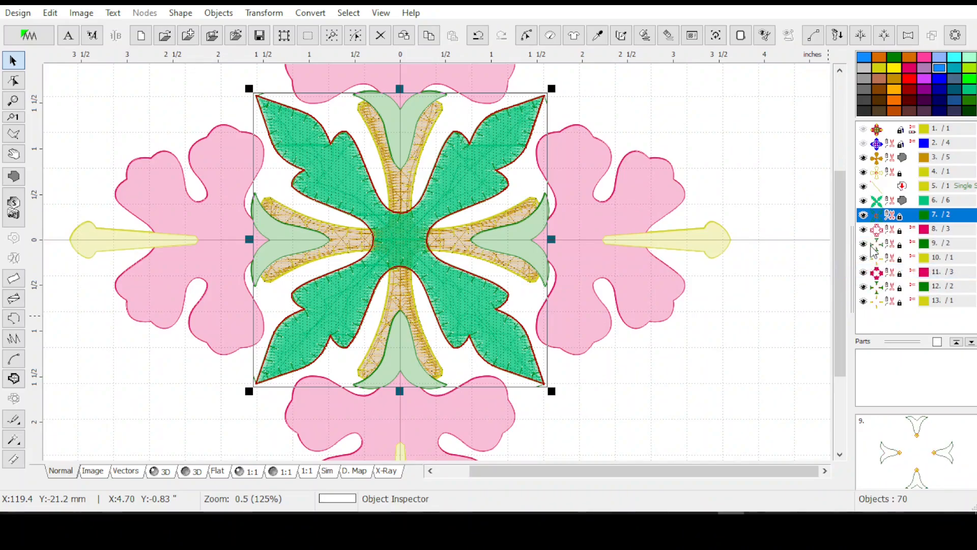
# Generate stitches for the grouped flower outlines (object 8) and show the design in 3D view.
pyautogui.click(886, 232)
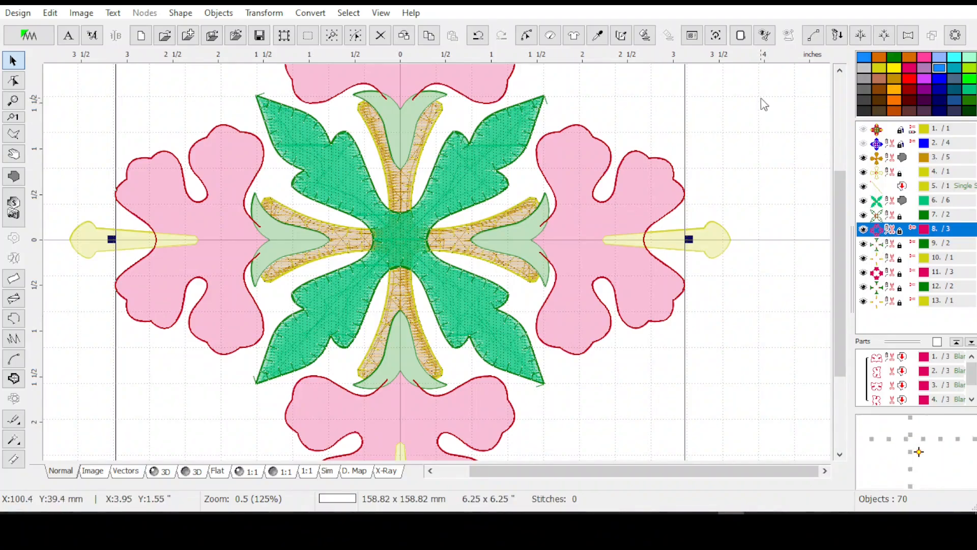
pyautogui.click(645, 35)
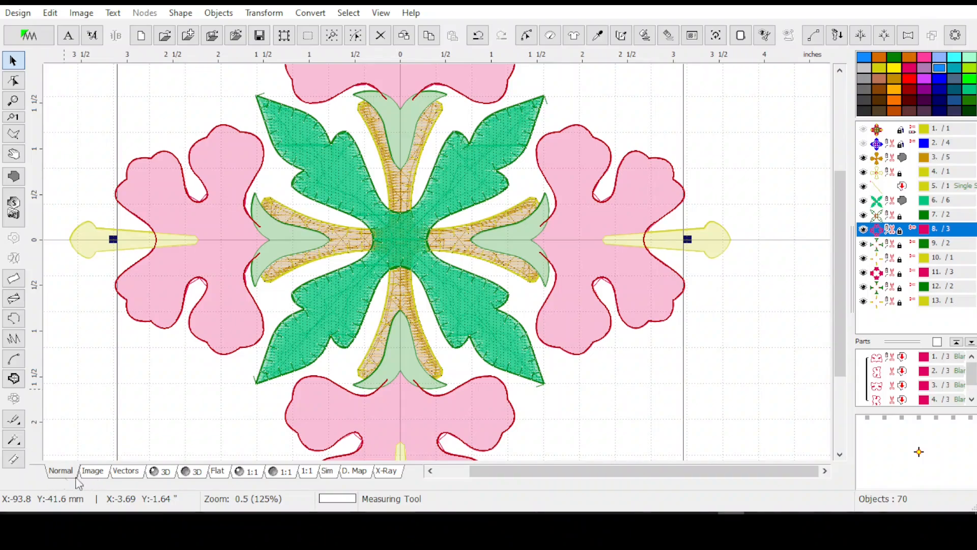
pyautogui.click(160, 476)
# Recolour the flower fills (object 11) dark red and generate their stitches.
pyautogui.moveTo(888, 164)
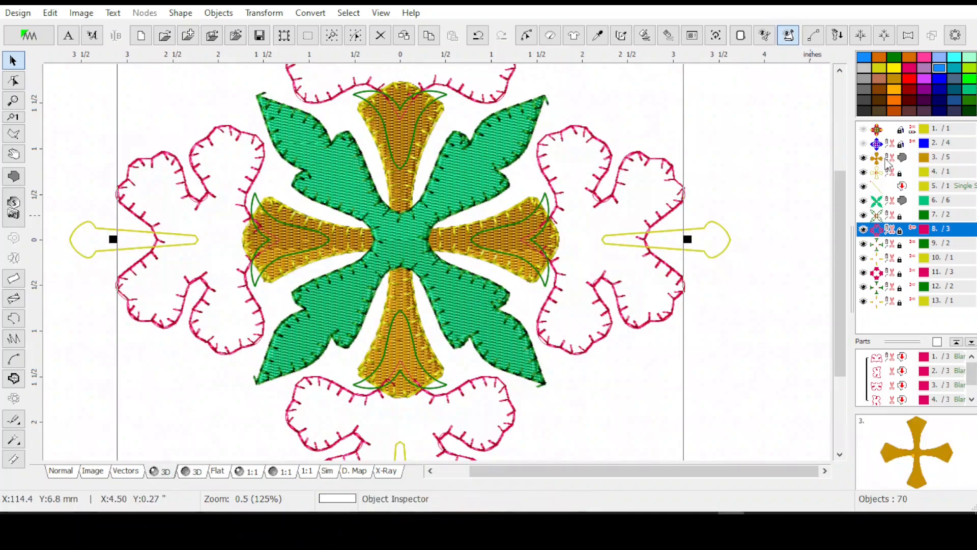
pyautogui.click(900, 275)
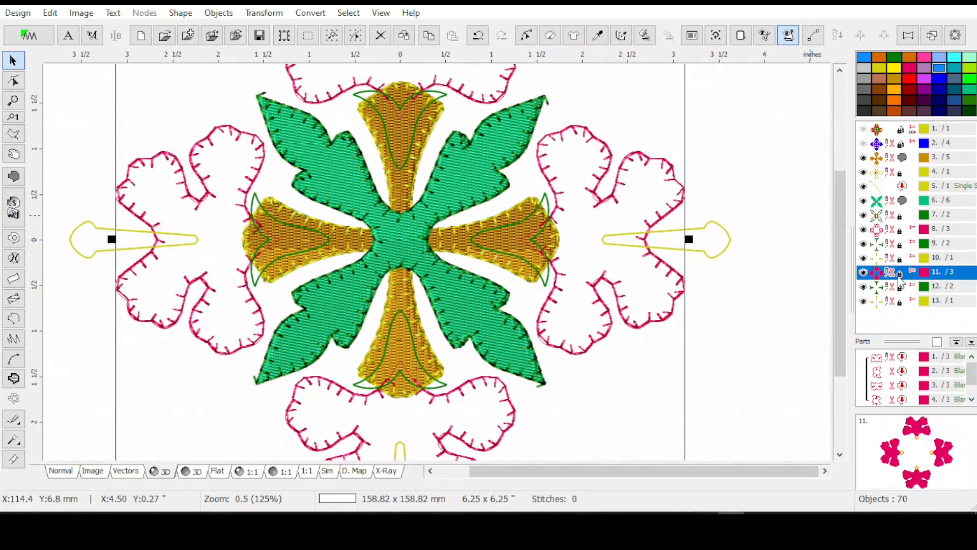
pyautogui.click(896, 286)
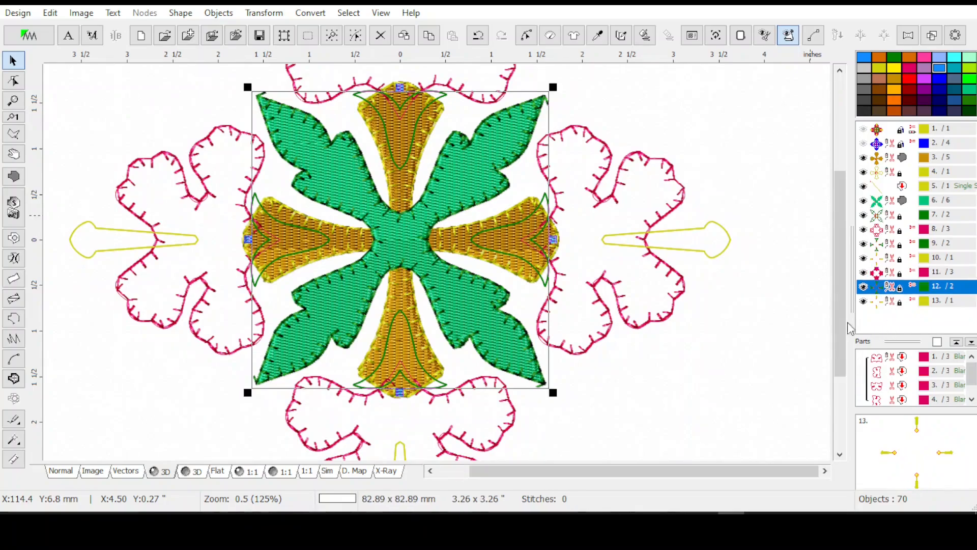
pyautogui.click(818, 238)
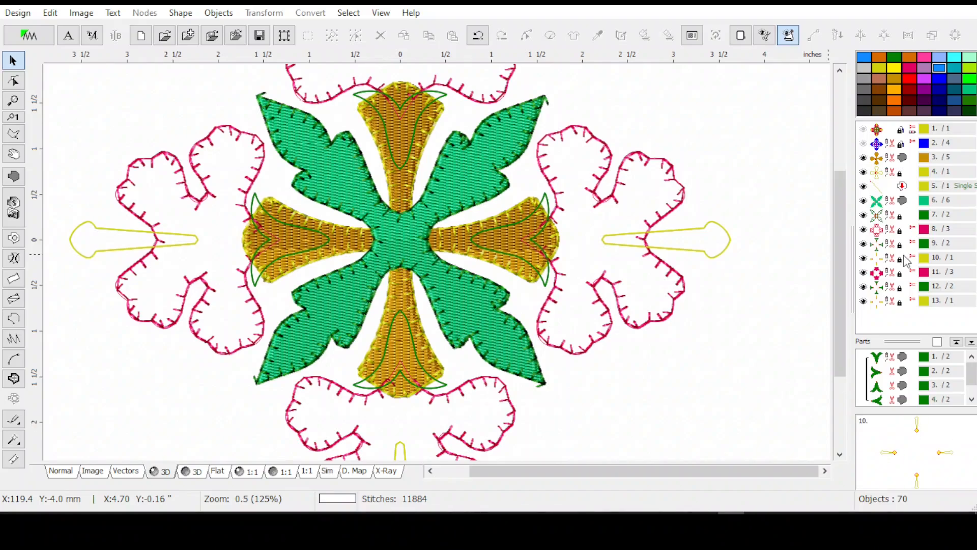
pyautogui.click(900, 276)
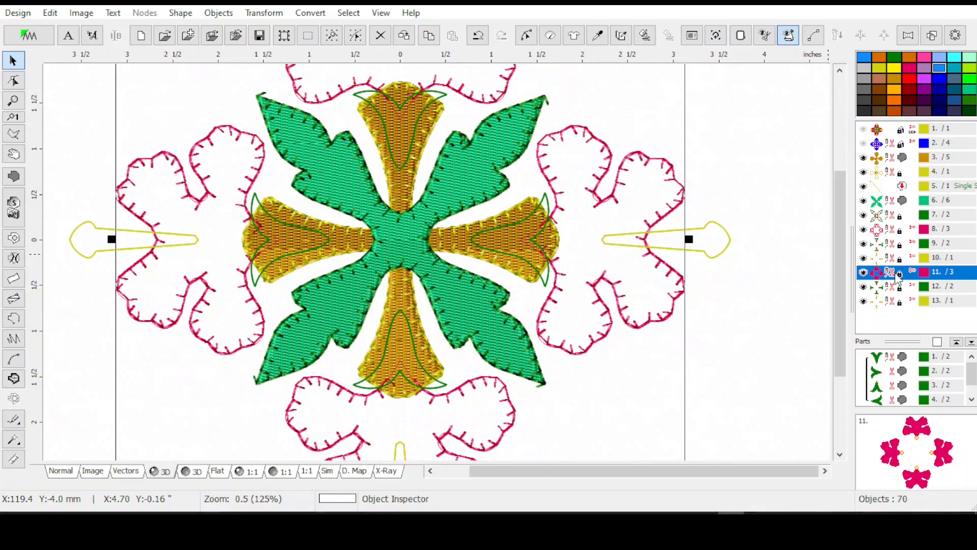
pyautogui.click(909, 90)
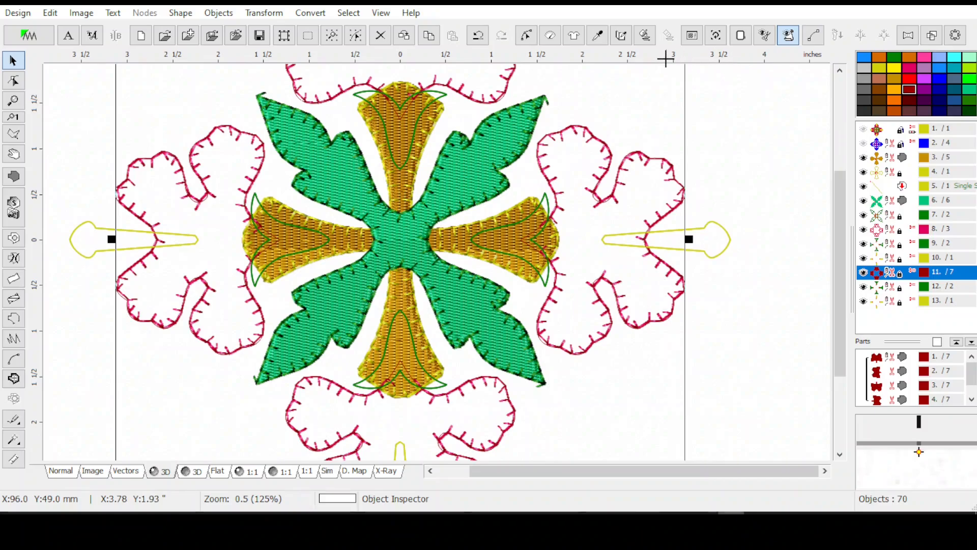
pyautogui.click(645, 35)
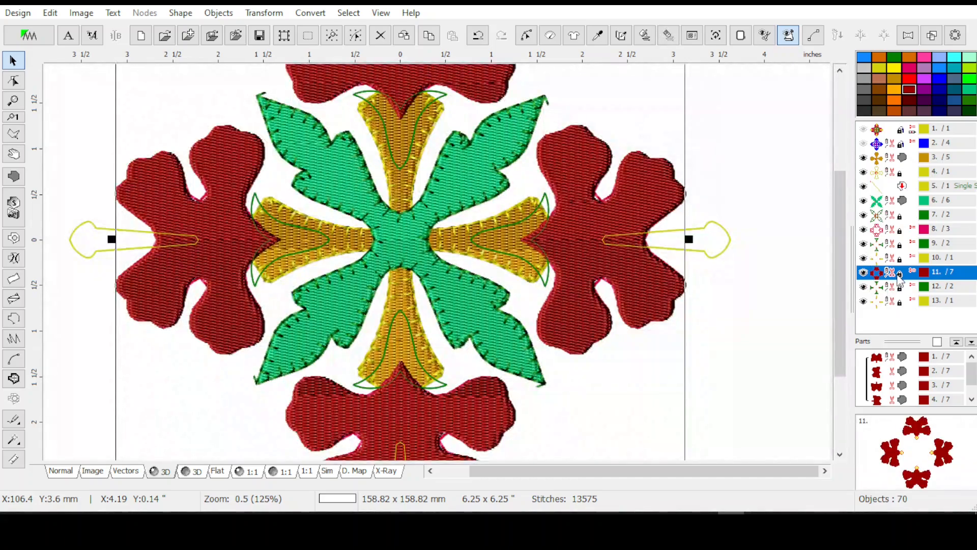
# Move the dark red flower fills before the flower outlines in the stitching order, and lighten the outlines' pink to RGB 255, 100, 166.
pyautogui.rightClick(901, 232)
pyautogui.click(894, 235)
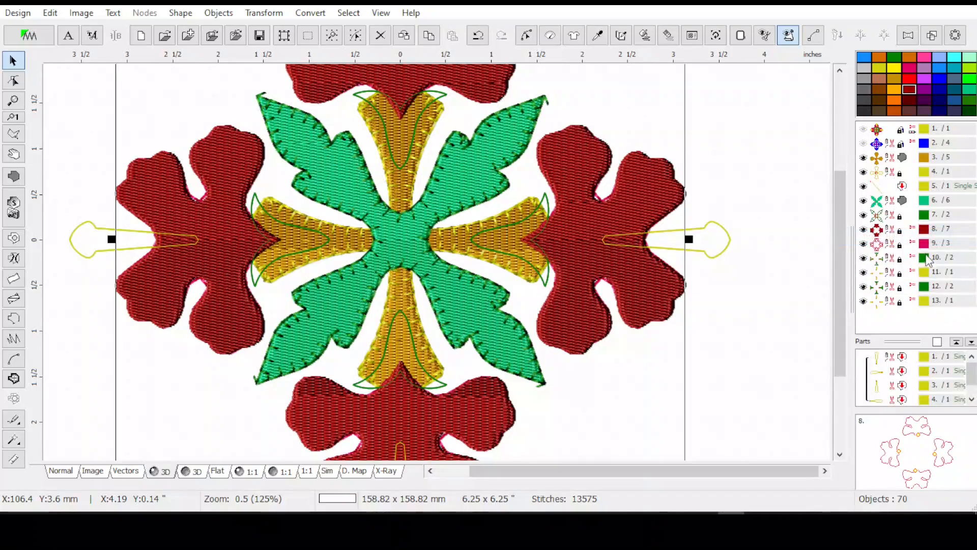
pyautogui.click(892, 238)
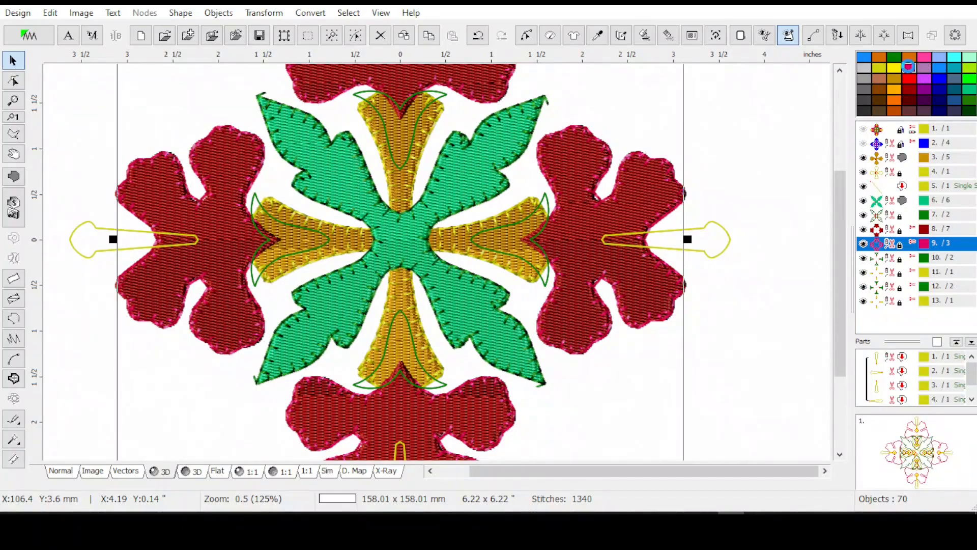
pyautogui.doubleClick(909, 67)
pyautogui.click(632, 161)
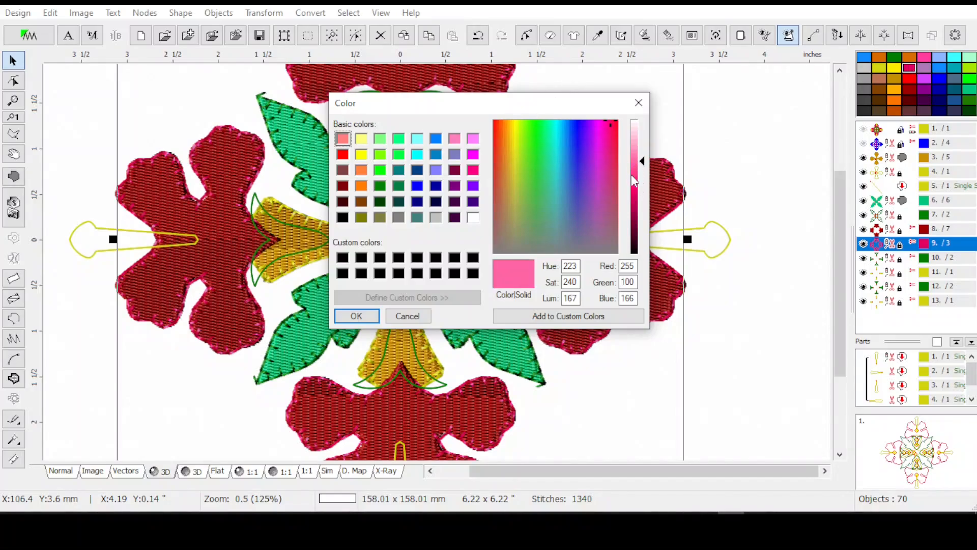
pyautogui.click(356, 316)
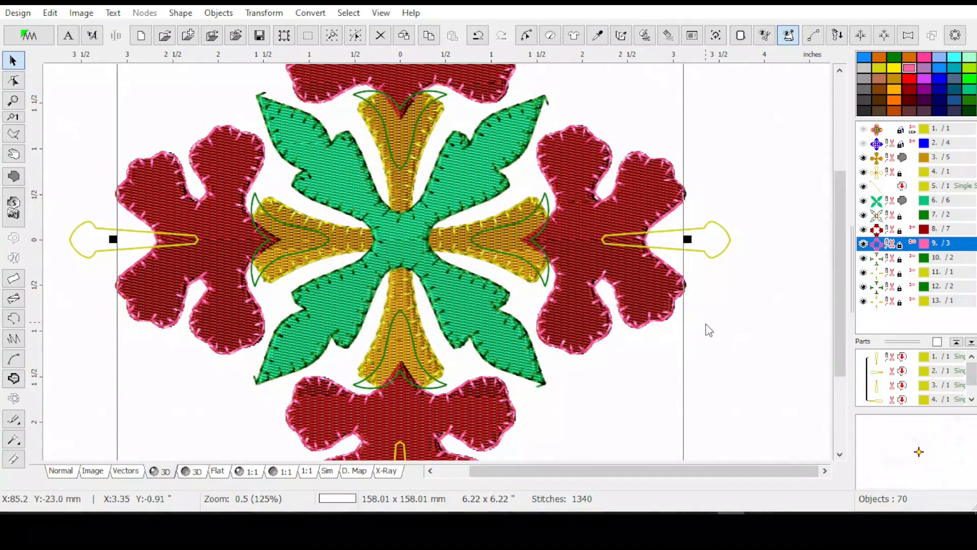
pyautogui.click(742, 317)
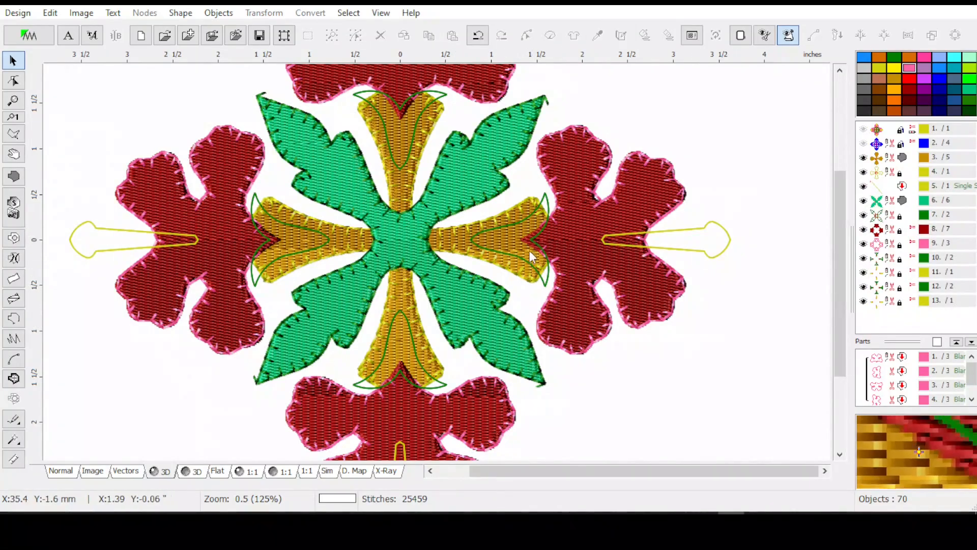
# Apply the leaf outline's (object 7) stitch parameters to the green sepal outlines (object 10).
pyautogui.scroll(2, 532, 251)
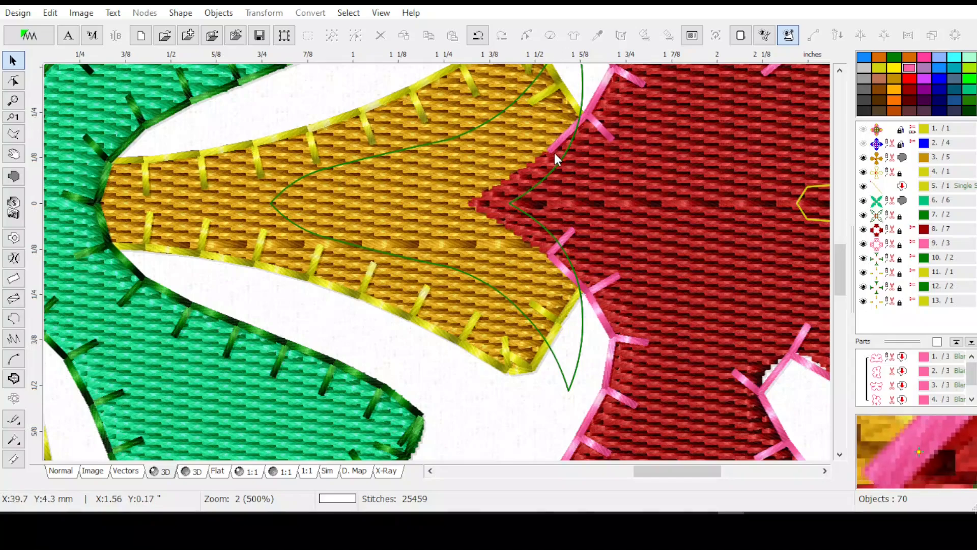
pyautogui.scroll(-1, 551, 149)
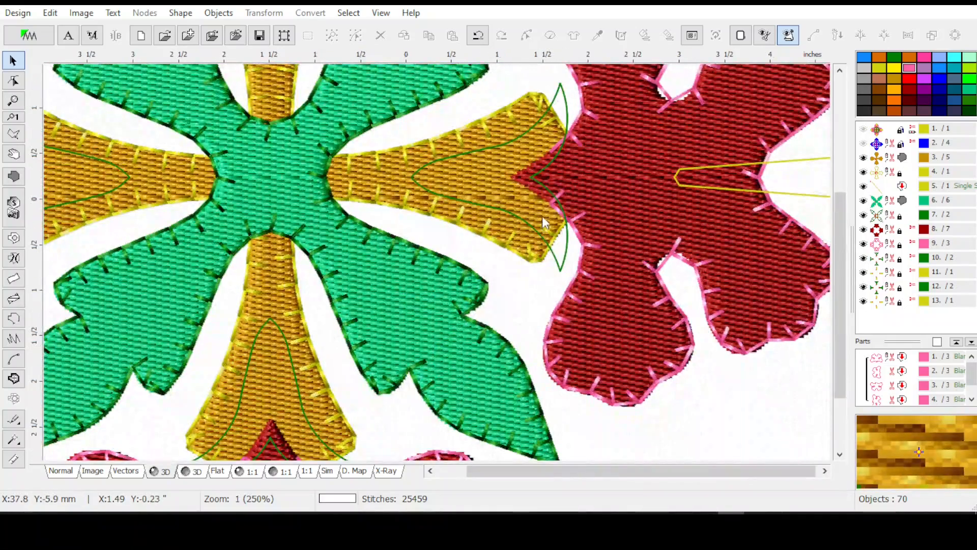
pyautogui.scroll(-1, 542, 216)
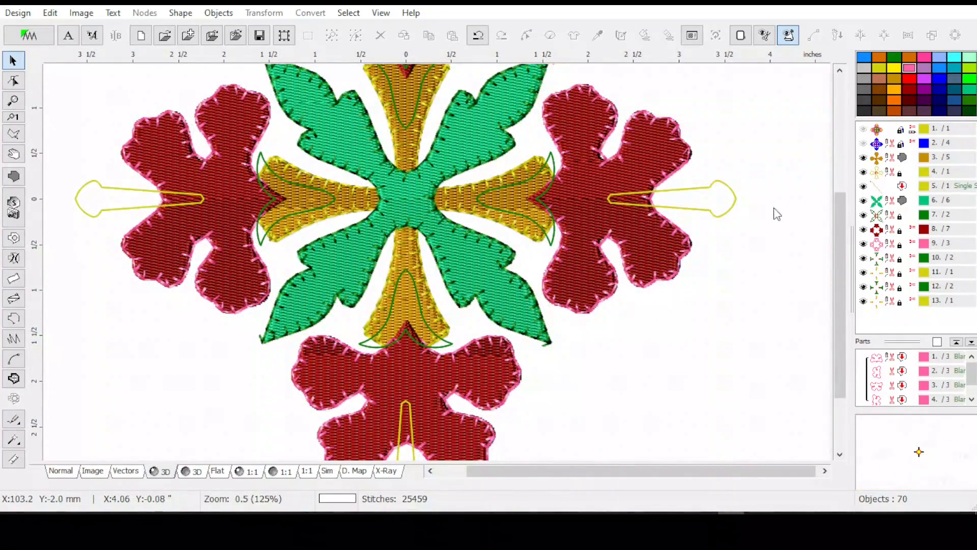
pyautogui.click(889, 233)
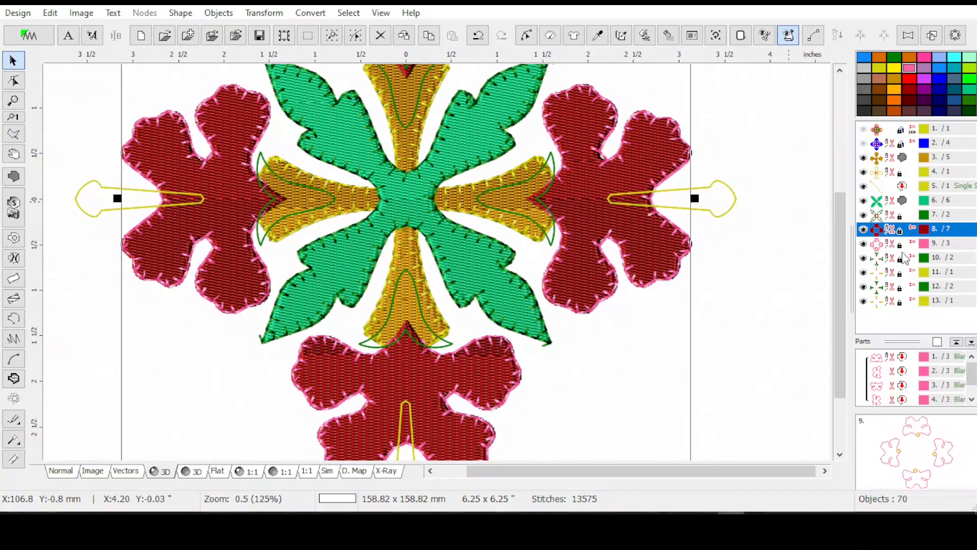
pyautogui.click(892, 245)
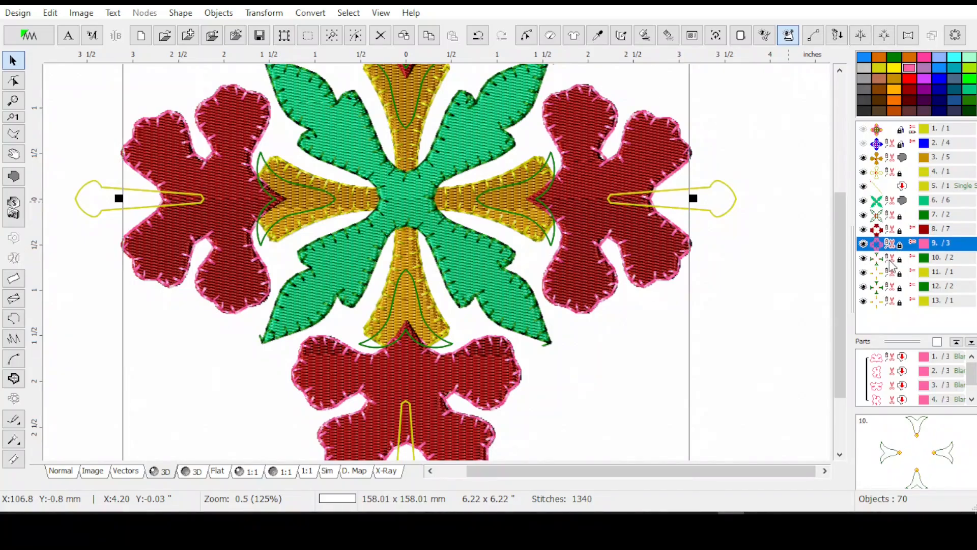
pyautogui.click(891, 260)
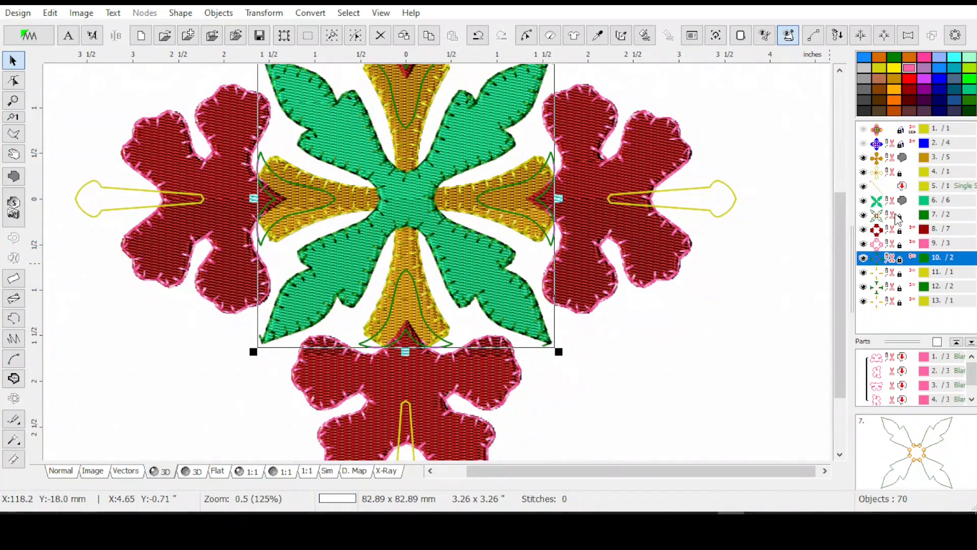
pyautogui.rightClick(885, 261)
pyautogui.click(896, 300)
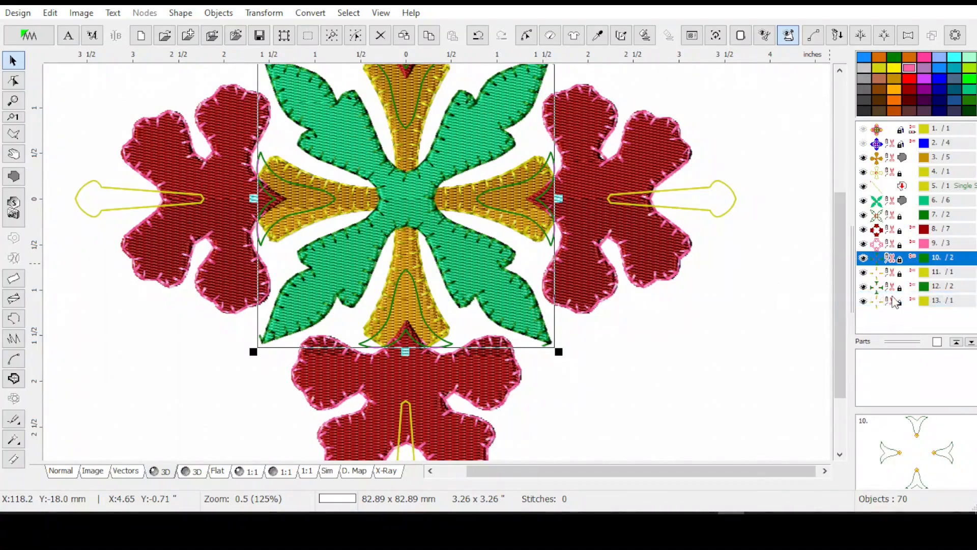
# Move the green sepal fills (object 12) to directly before the sepal outlines (object 10) in the stitching order.
pyautogui.click(890, 288)
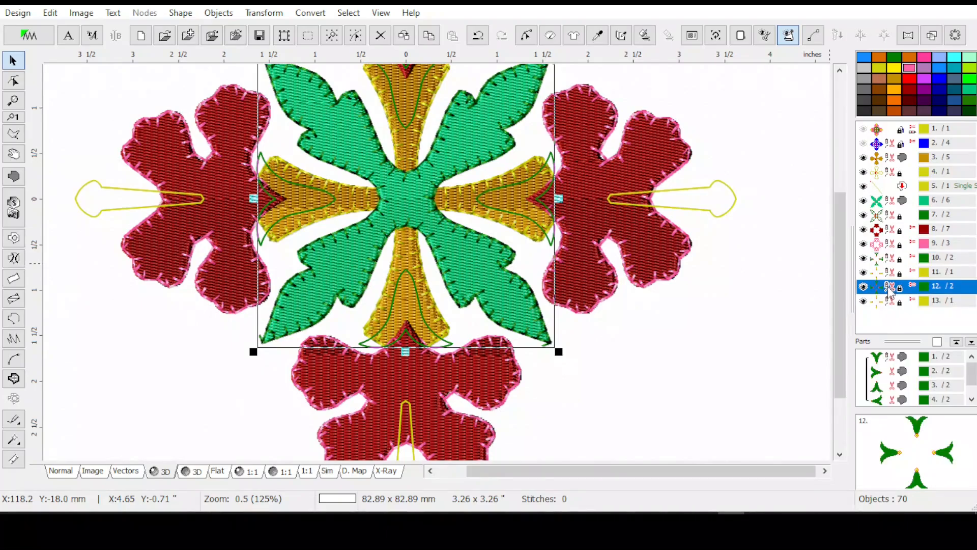
pyautogui.rightClick(885, 258)
pyautogui.click(885, 268)
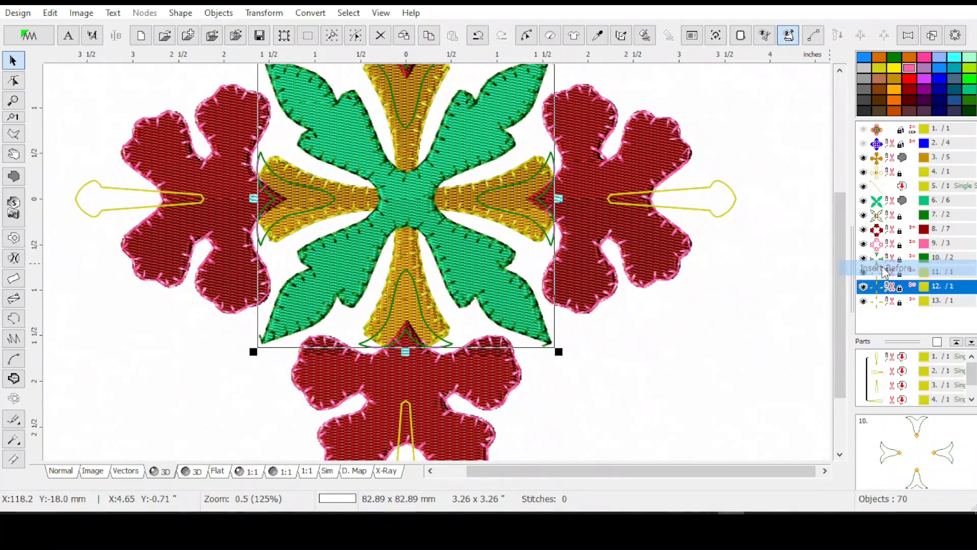
pyautogui.click(903, 276)
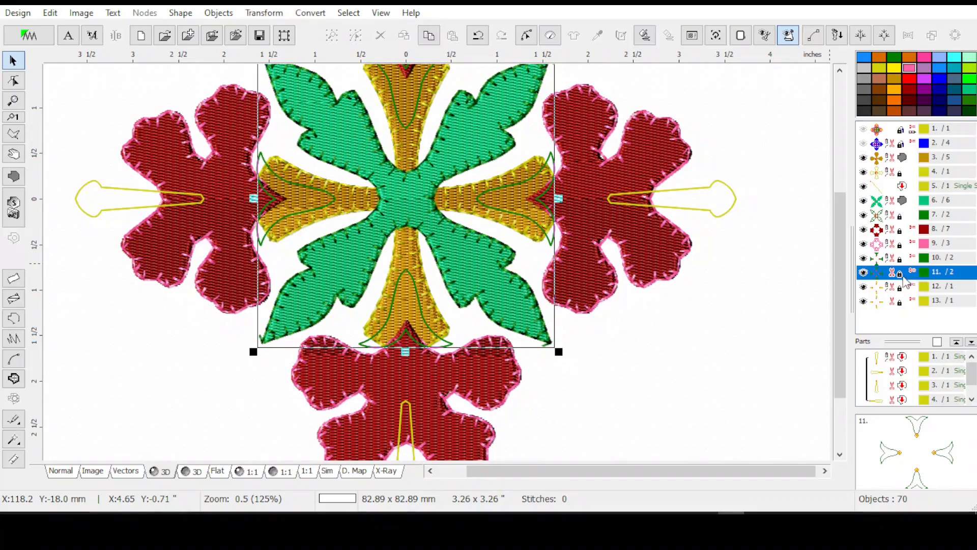
# Recolour the sepal fills (object 10) lime green and generate stitches for the sepal fills and outlines.
pyautogui.click(923, 257)
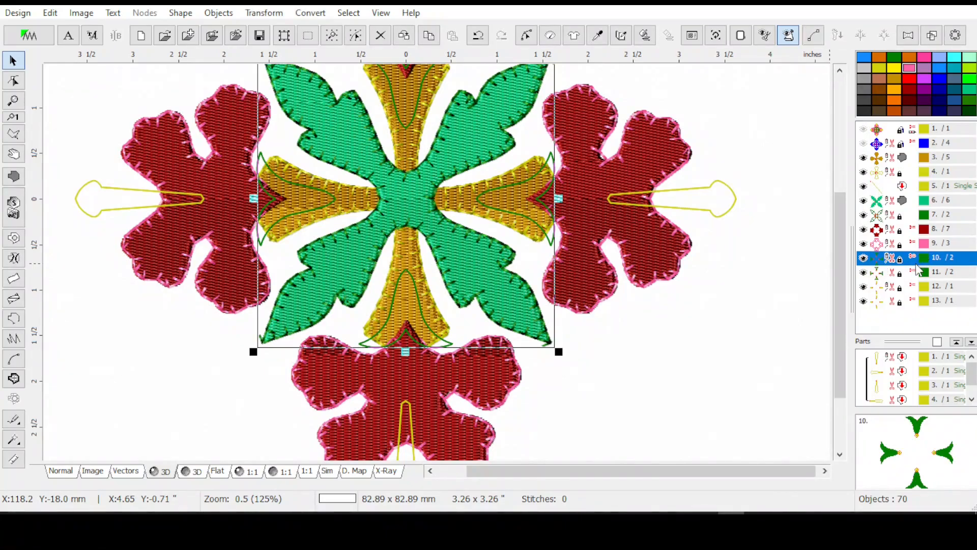
pyautogui.click(971, 71)
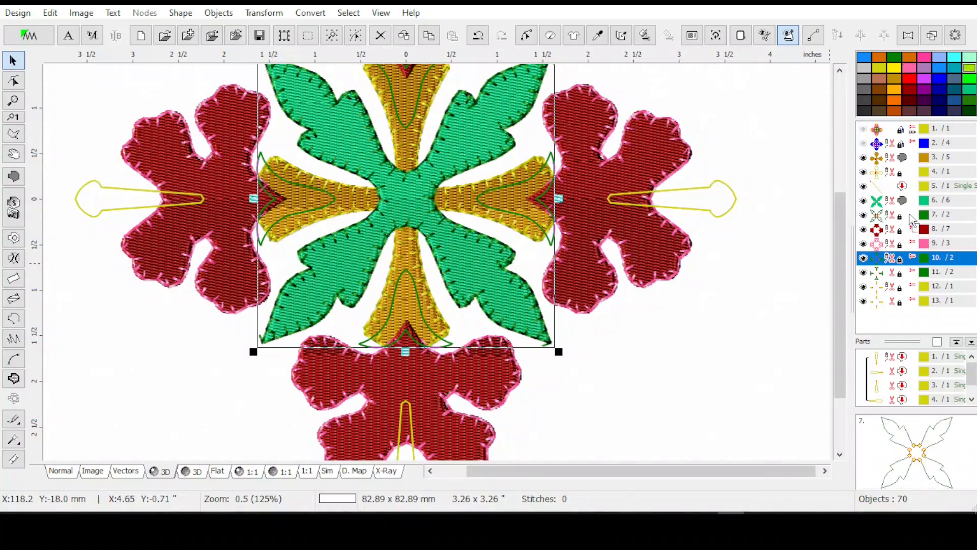
pyautogui.click(914, 273)
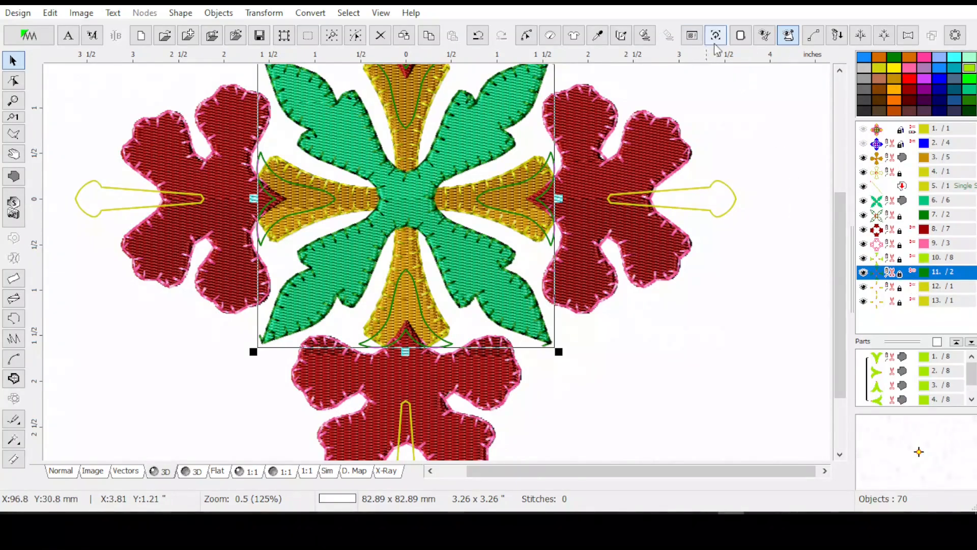
pyautogui.click(911, 261)
pyautogui.keyDown('ctrl'); pyautogui.click(909, 274); pyautogui.keyUp('ctrl')
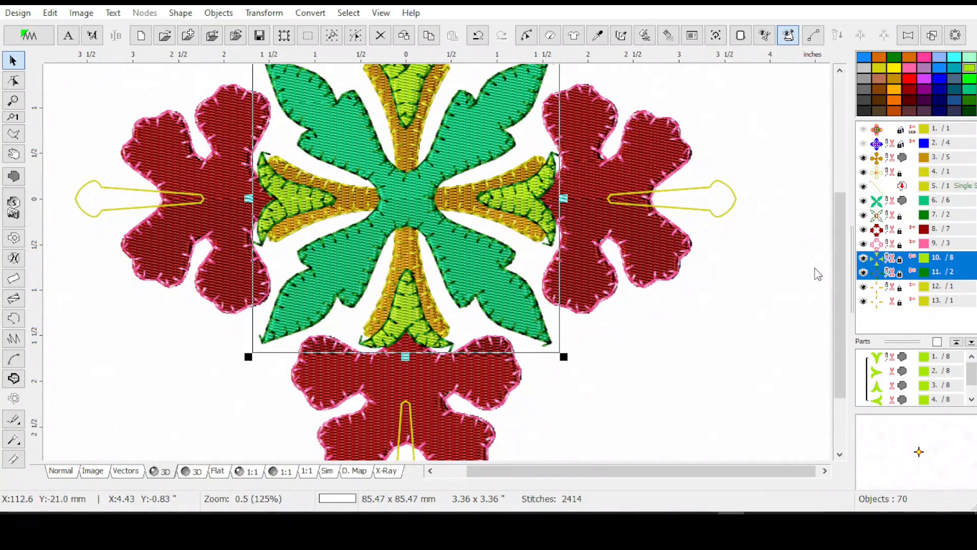
# Arrange the stamen objects so the fills come directly before the stamen outlines in the stitching order.
pyautogui.click(895, 287)
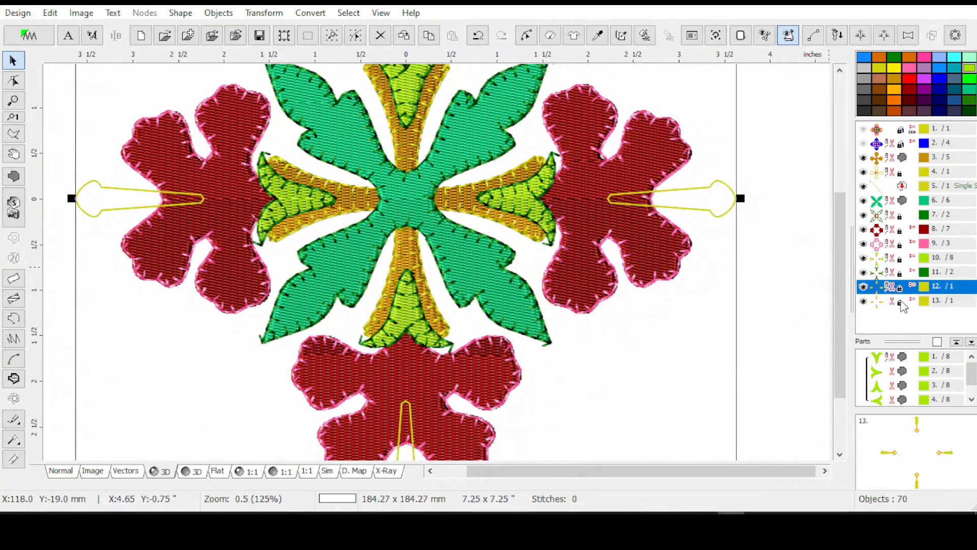
pyautogui.click(894, 311)
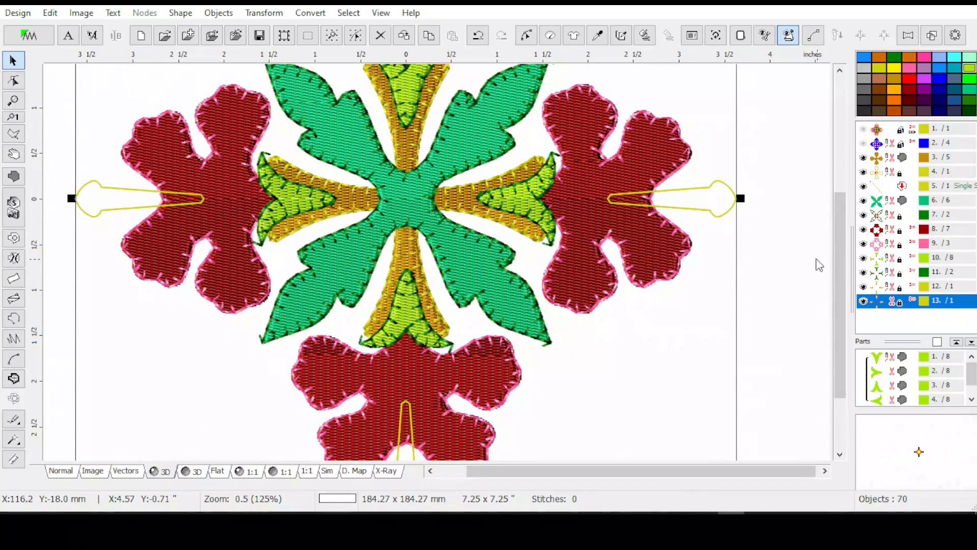
pyautogui.click(905, 288)
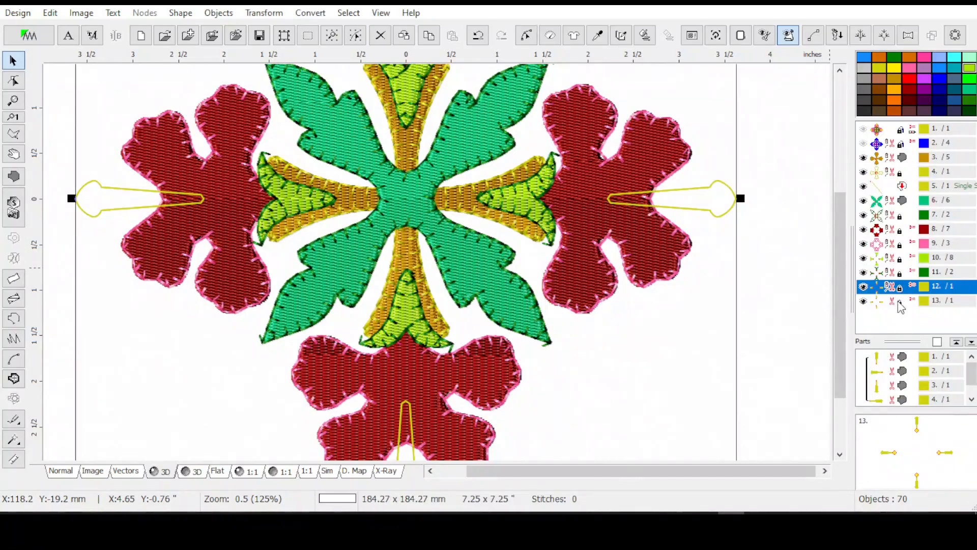
pyautogui.click(899, 302)
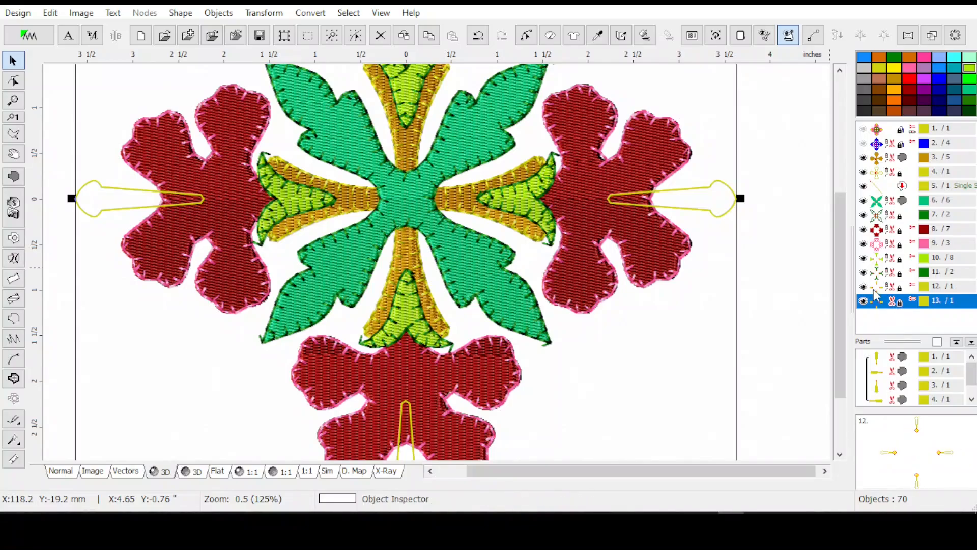
pyautogui.click(898, 288)
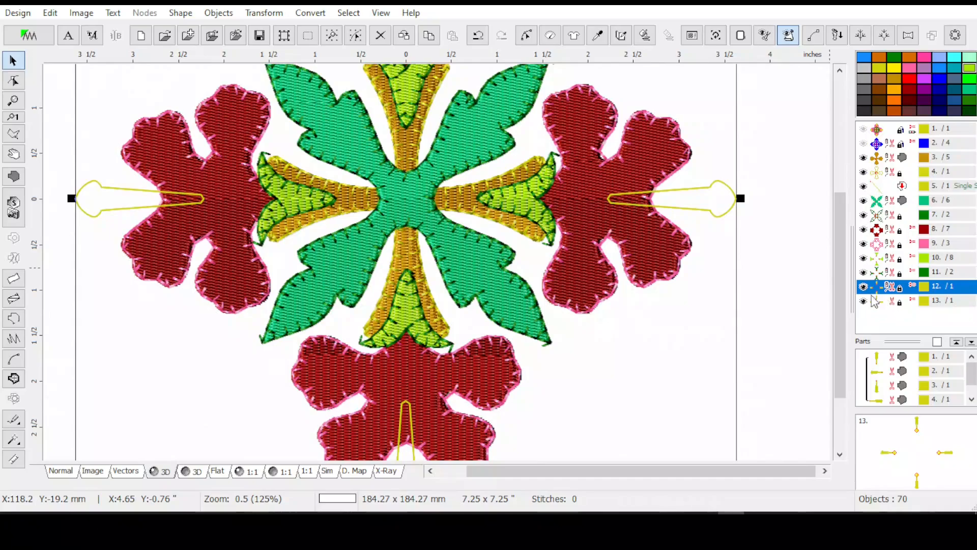
pyautogui.click(814, 247)
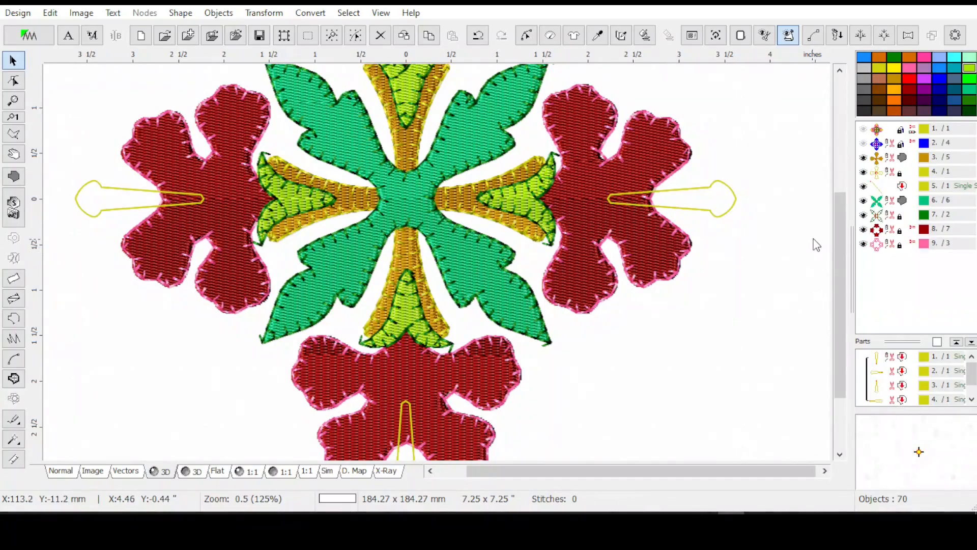
pyautogui.click(895, 287)
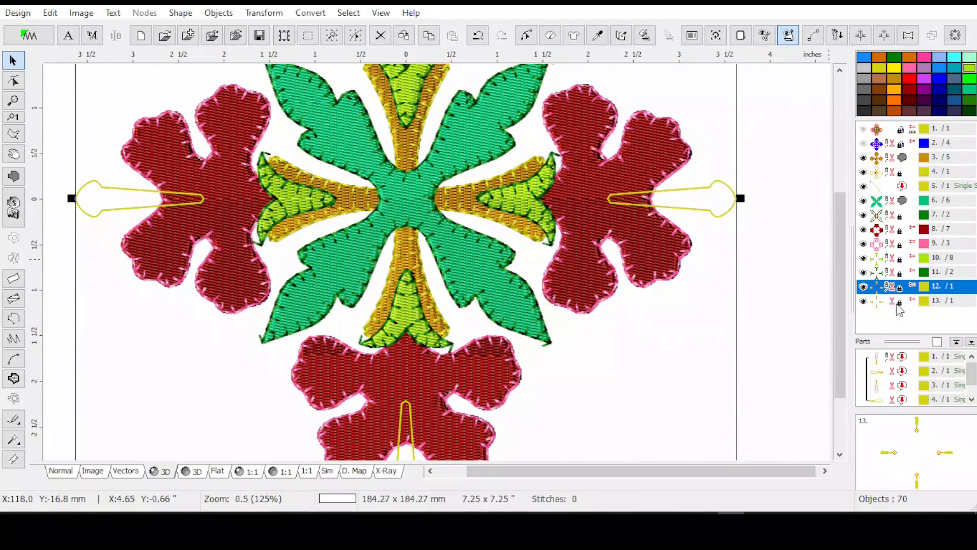
pyautogui.click(897, 306)
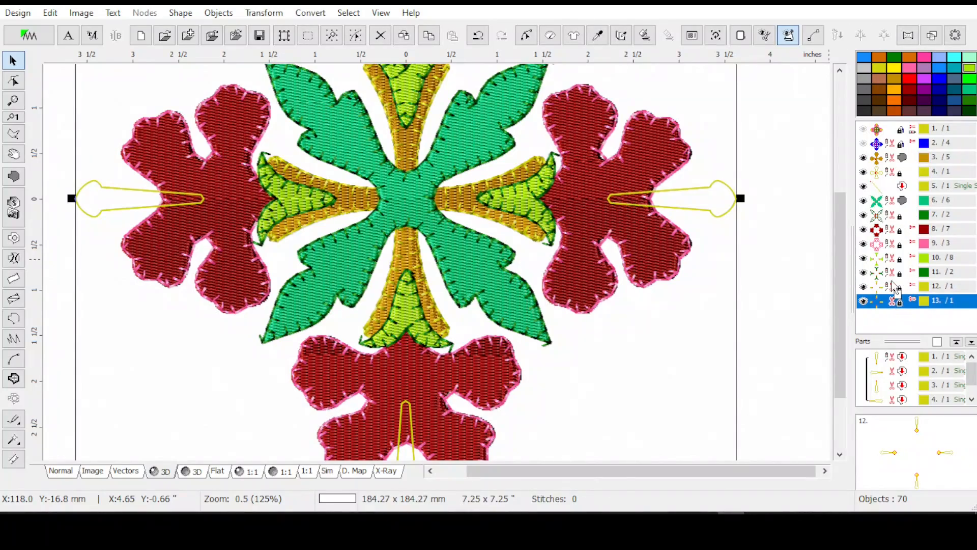
pyautogui.moveTo(894, 302); pyautogui.dragTo(892, 287)
pyautogui.click(895, 295)
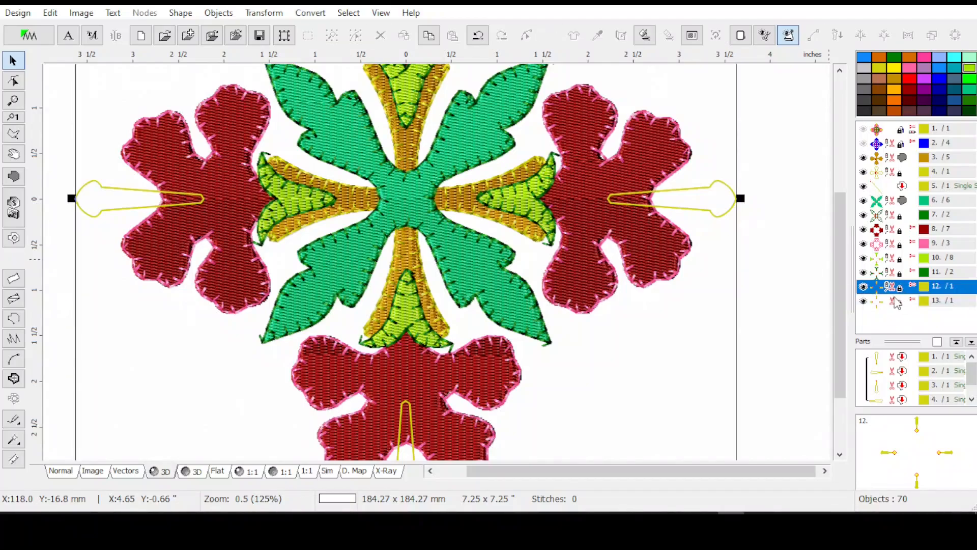
# Recolour the stamen outlines (object 13) dark green and apply the sepal outlines' (object 11) stitch parameters to them.
pyautogui.click(898, 306)
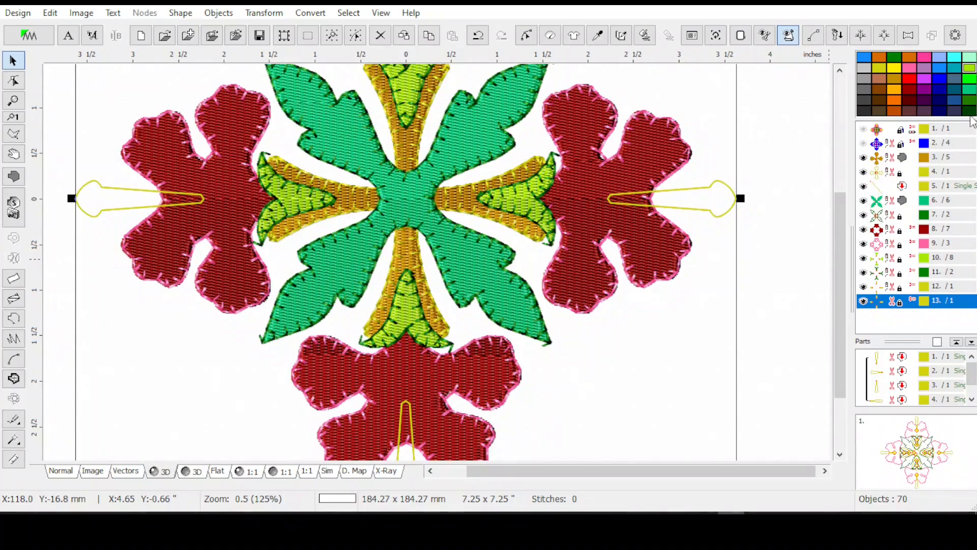
pyautogui.moveTo(925, 296); pyautogui.dragTo(923, 301)
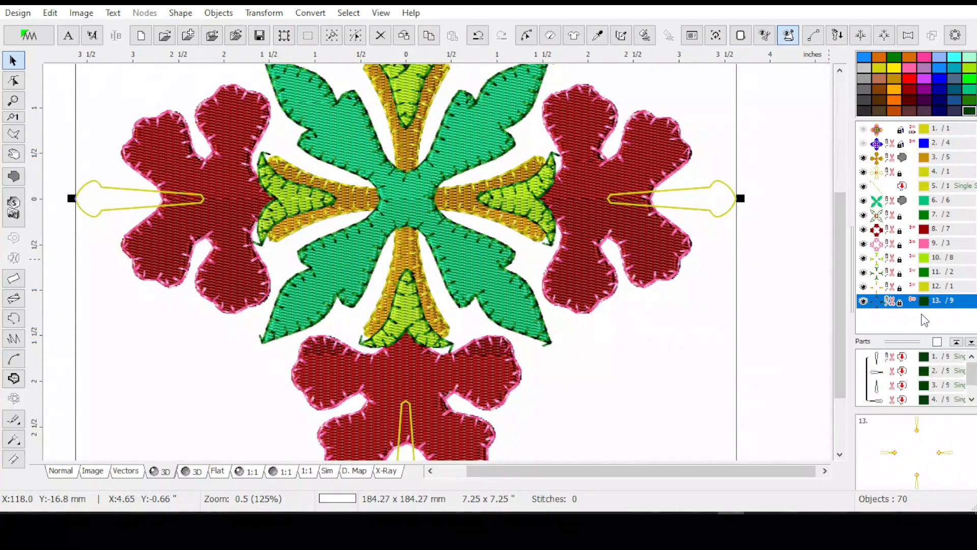
pyautogui.click(925, 289)
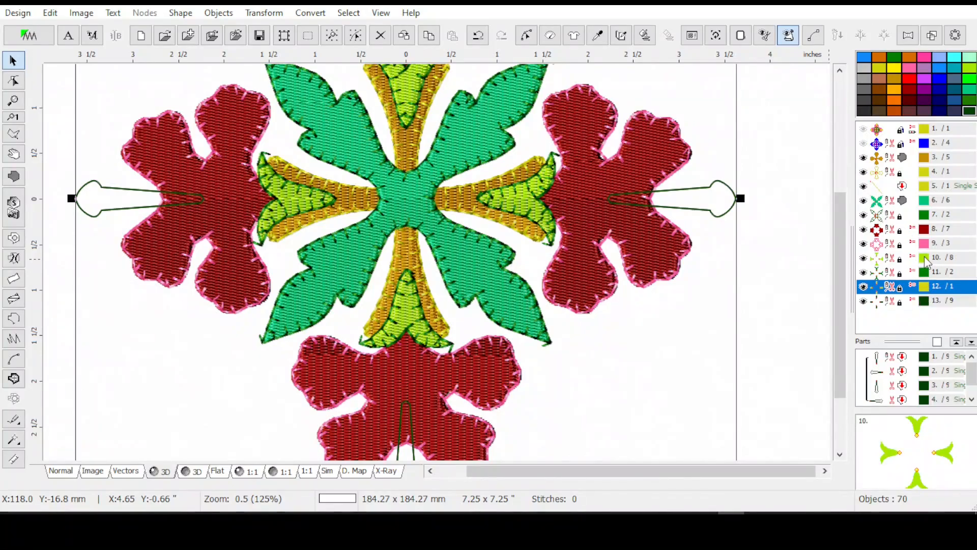
pyautogui.click(927, 262)
pyautogui.click(927, 275)
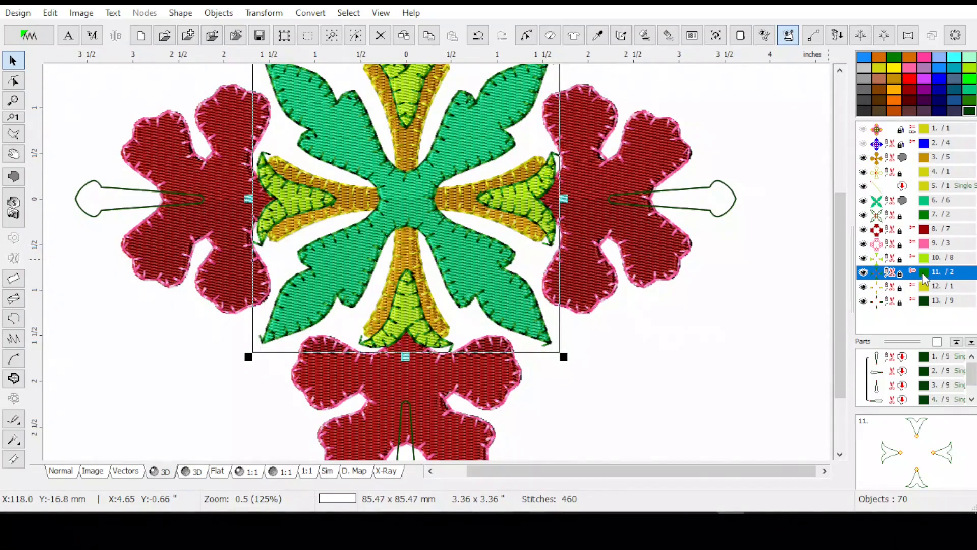
pyautogui.click(922, 288)
pyautogui.moveTo(924, 291); pyautogui.dragTo(926, 308)
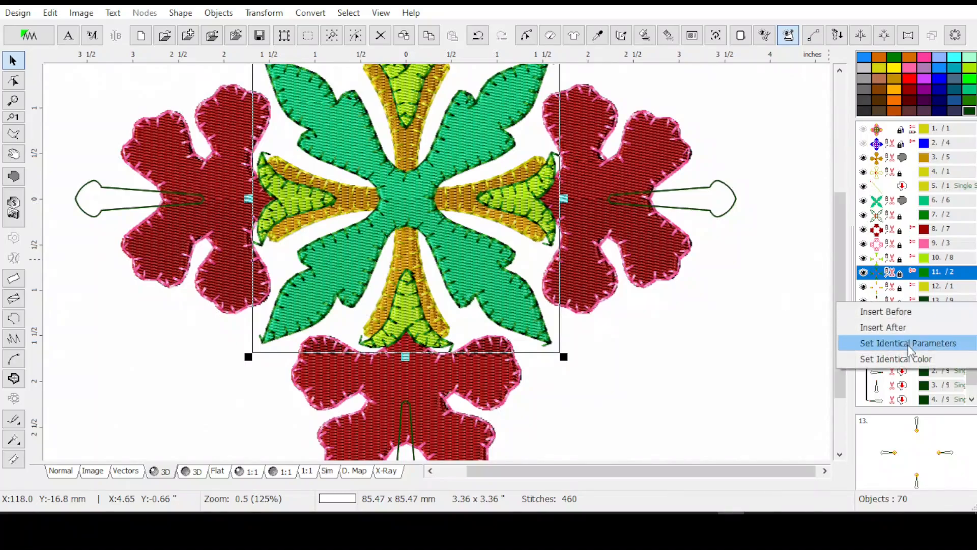
pyautogui.click(910, 342)
pyautogui.click(909, 303)
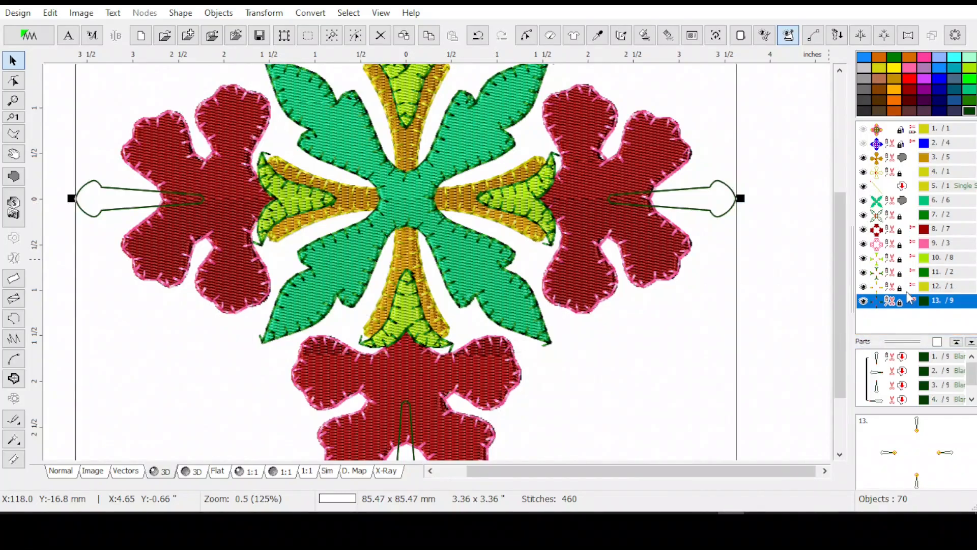
# Generate stitches for the stamen fills and outlines (objects 12 and 13) and check them across the design.
pyautogui.moveTo(911, 286); pyautogui.dragTo(905, 311)
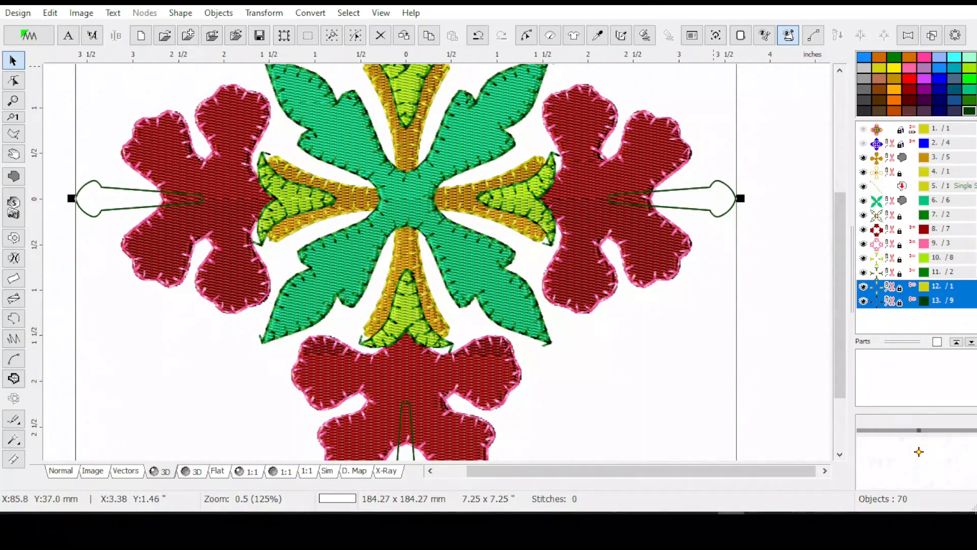
pyautogui.click(645, 37)
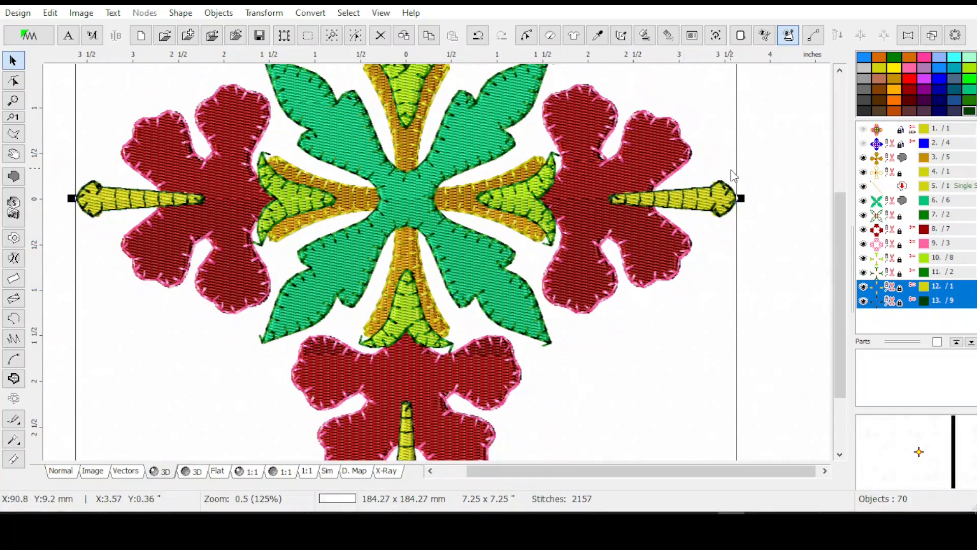
pyautogui.moveTo(842, 270); pyautogui.dragTo(834, 203)
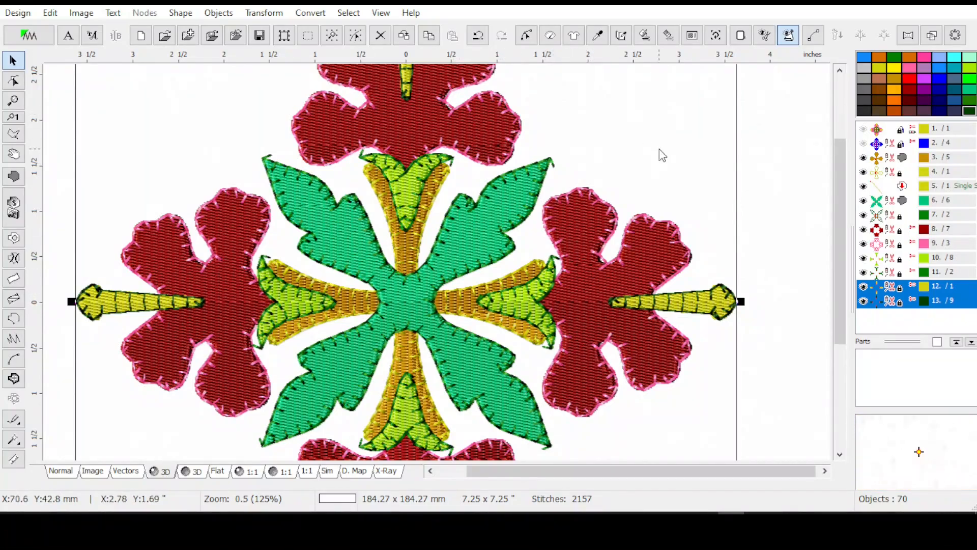
pyautogui.moveTo(840, 276); pyautogui.dragTo(845, 249)
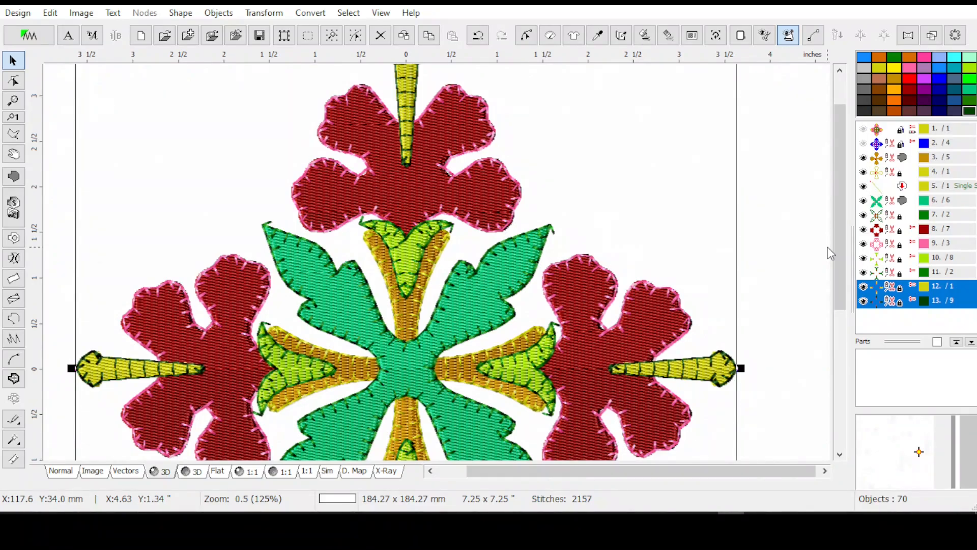
pyautogui.moveTo(844, 237); pyautogui.dragTo(835, 237)
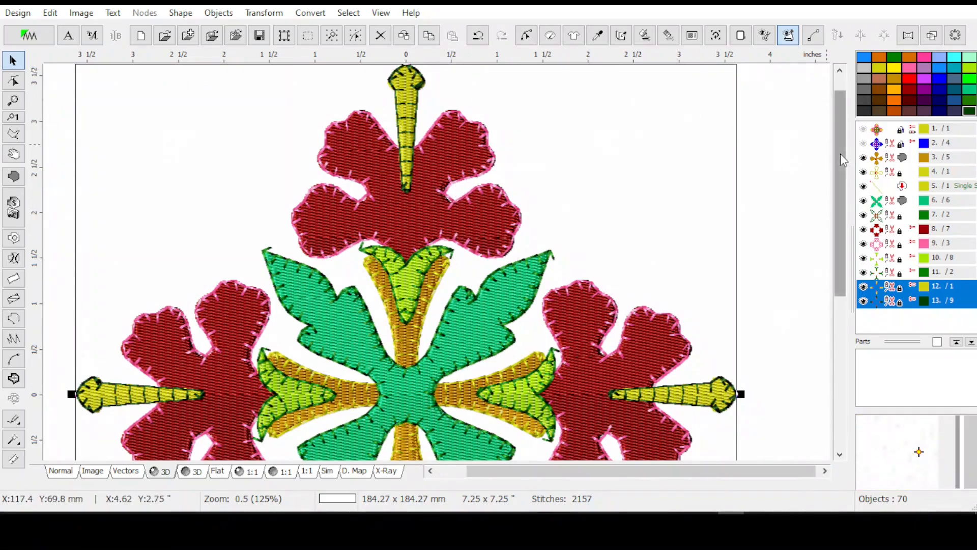
pyautogui.moveTo(840, 153); pyautogui.dragTo(828, 196)
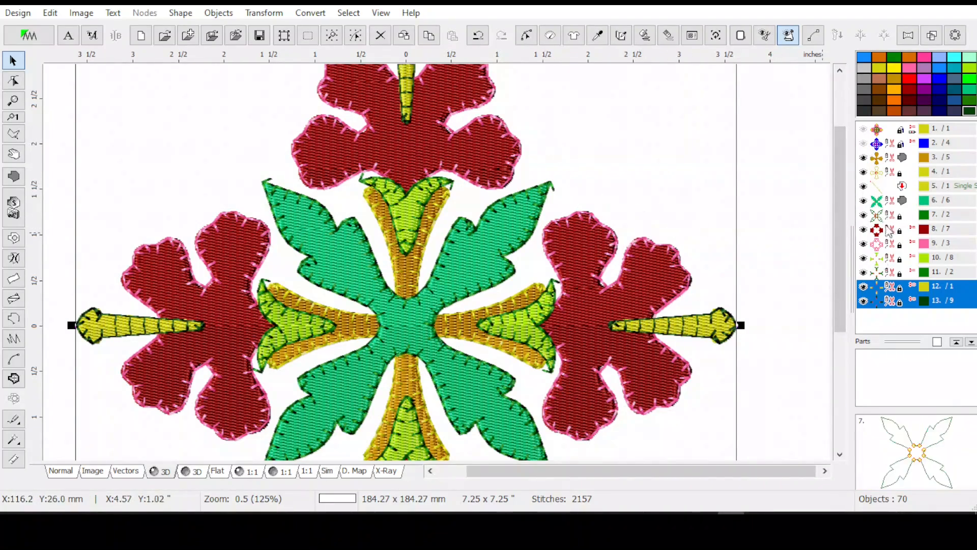
# Set the blanket stitch's minimum length to 3.0 mm for all outline objects together (4, 7, 9, 11 and 13).
pyautogui.click(889, 174)
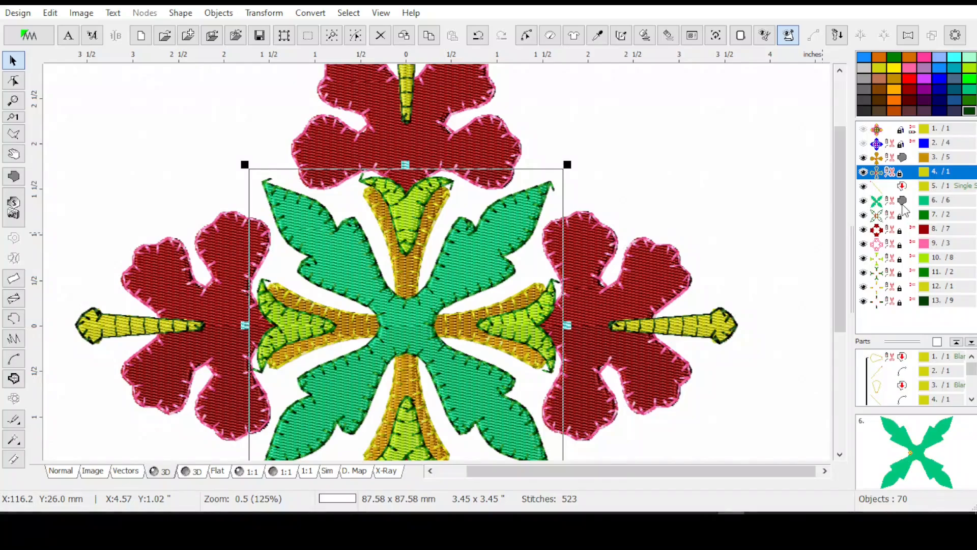
pyautogui.keyDown('ctrl'); pyautogui.click(881, 216); pyautogui.keyUp('ctrl')
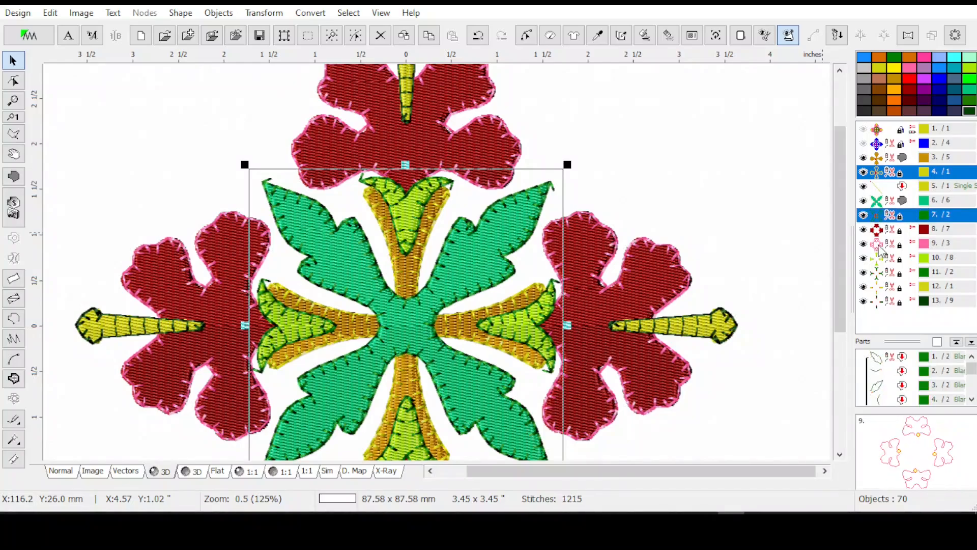
pyautogui.keyDown('ctrl'); pyautogui.click(879, 244); pyautogui.keyUp('ctrl')
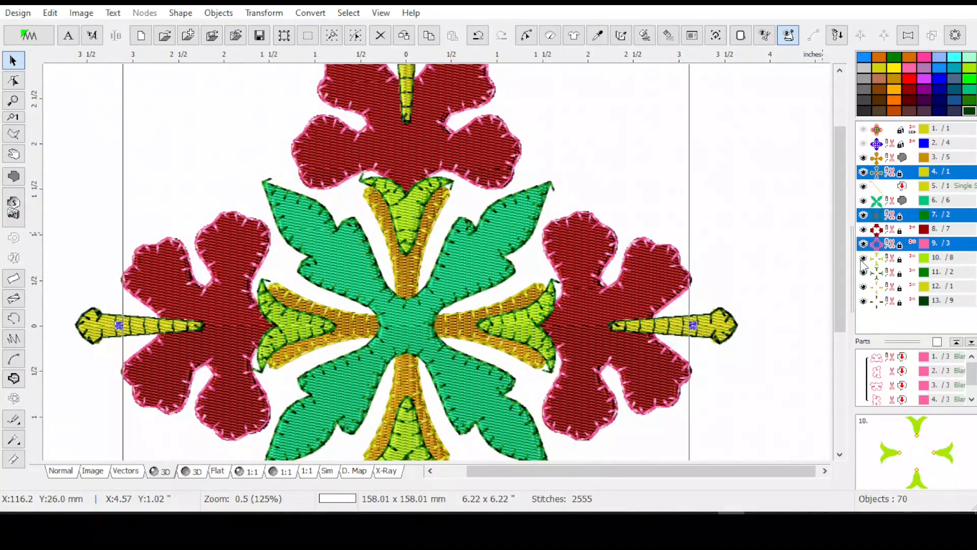
pyautogui.keyDown('ctrl'); pyautogui.click(887, 274); pyautogui.keyUp('ctrl')
pyautogui.keyDown('ctrl'); pyautogui.click(885, 304); pyautogui.keyUp('ctrl')
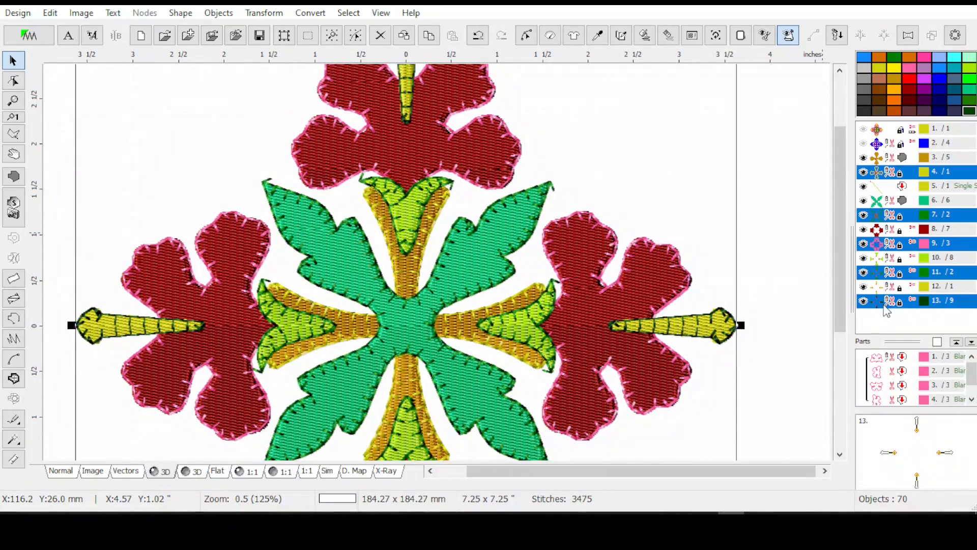
pyautogui.click(550, 36)
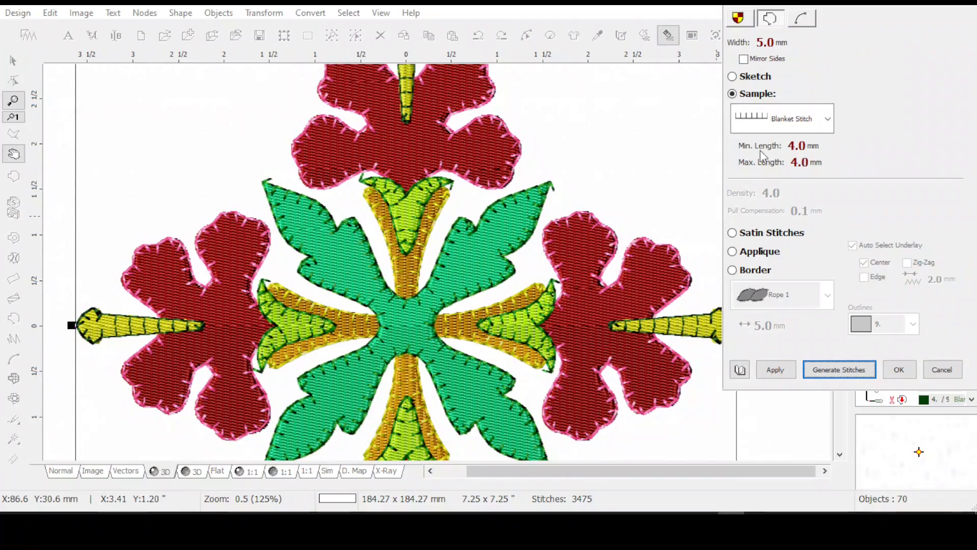
pyautogui.click(757, 149)
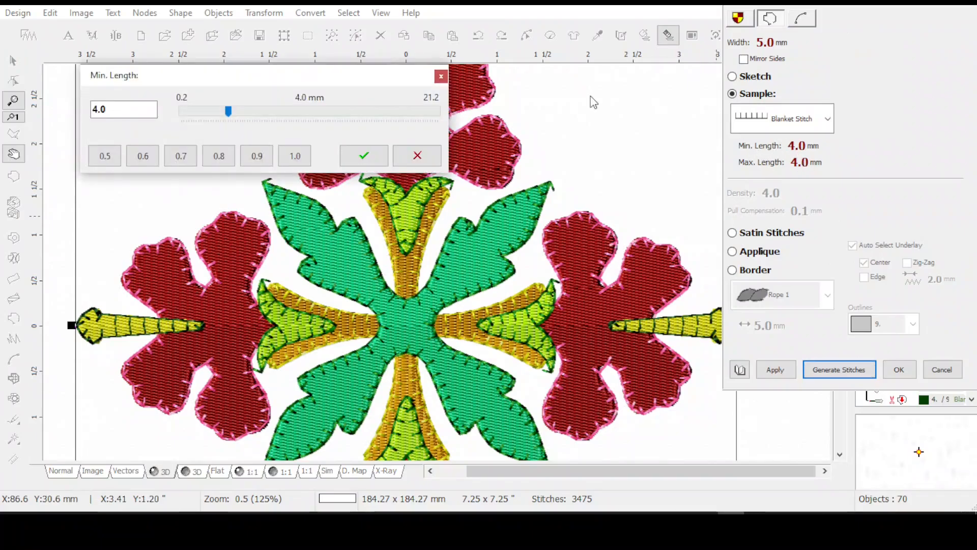
pyautogui.doubleClick(113, 109)
pyautogui.write('3')
pyautogui.click(365, 156)
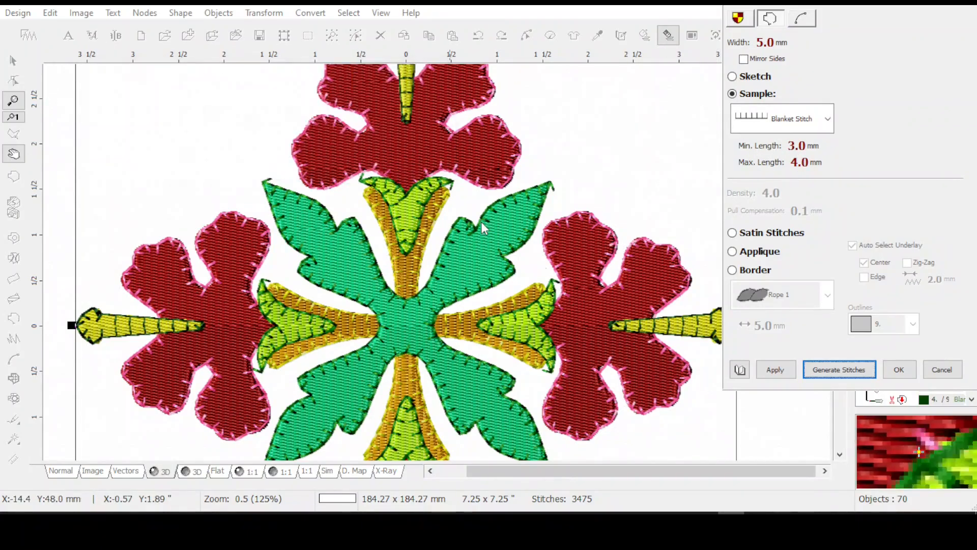
# Set the blanket stitch's maximum length to 3.0 mm and apply the parameters to the selected outlines.
pyautogui.click(772, 166)
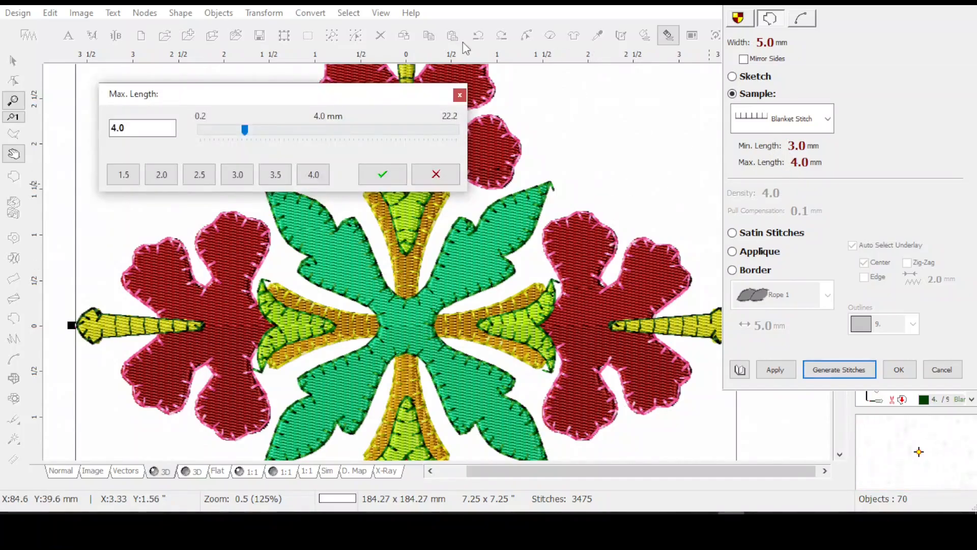
pyautogui.click(237, 173)
pyautogui.click(383, 174)
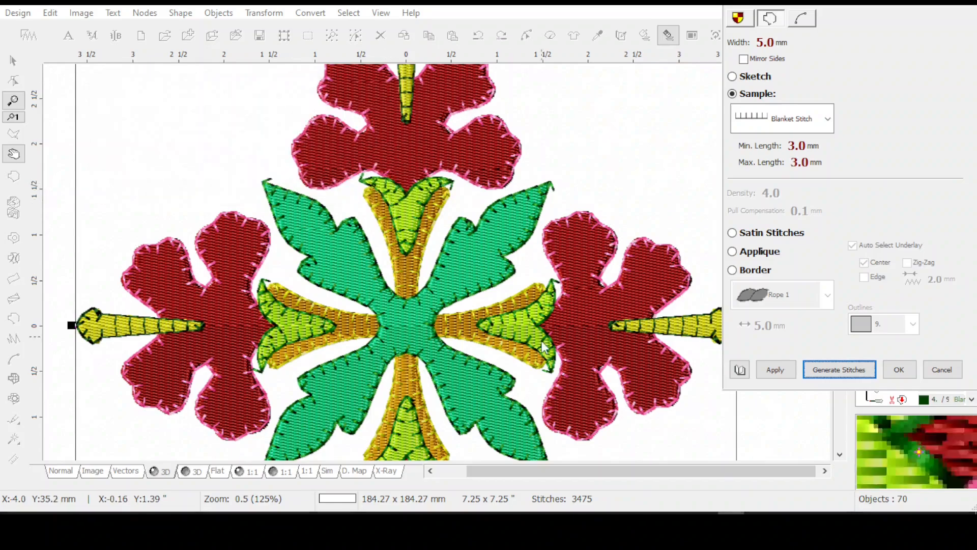
pyautogui.click(771, 373)
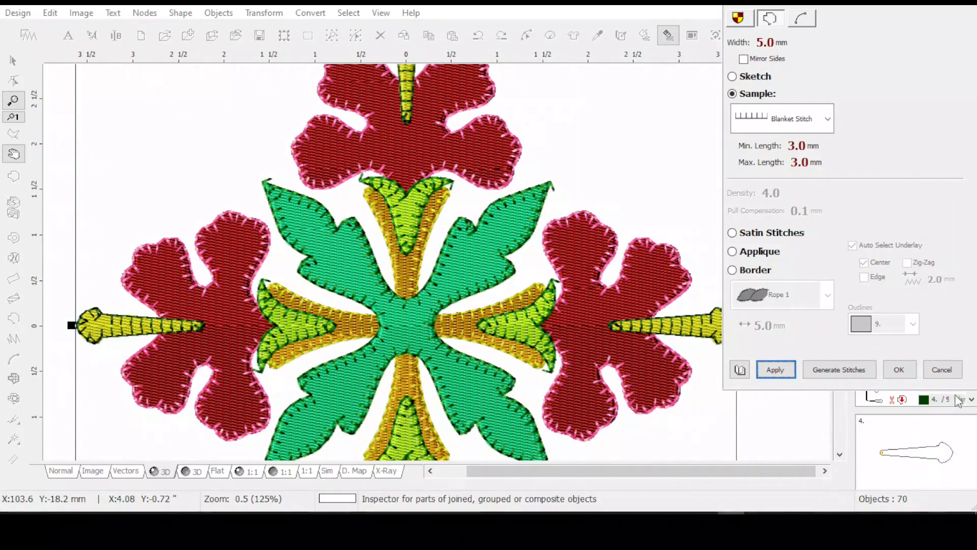
pyautogui.click(897, 370)
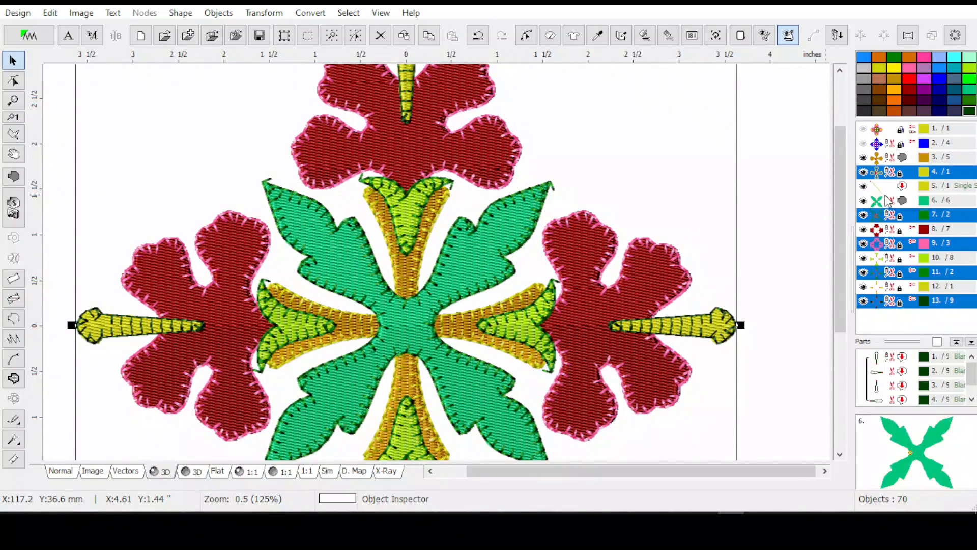
pyautogui.click(901, 219)
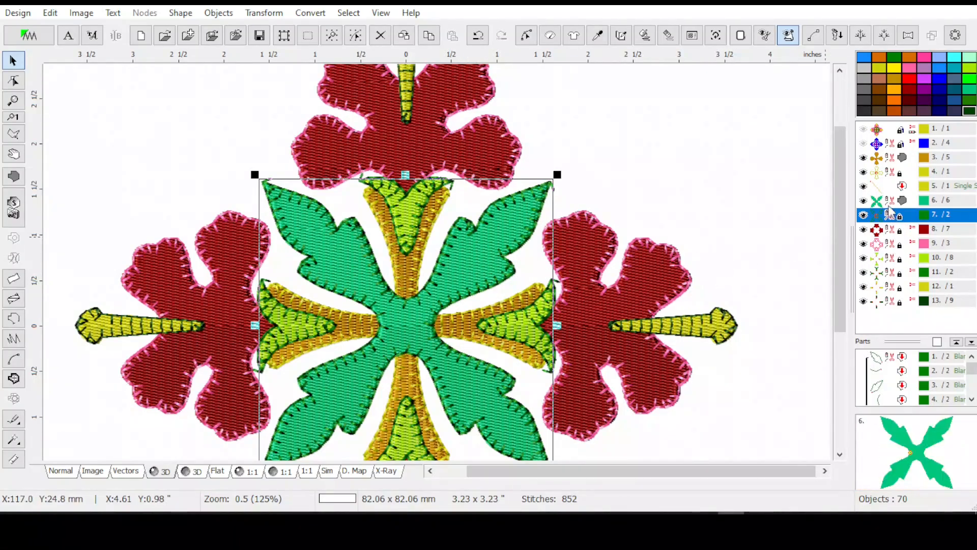
pyautogui.hotkey('ctrl', 'c')
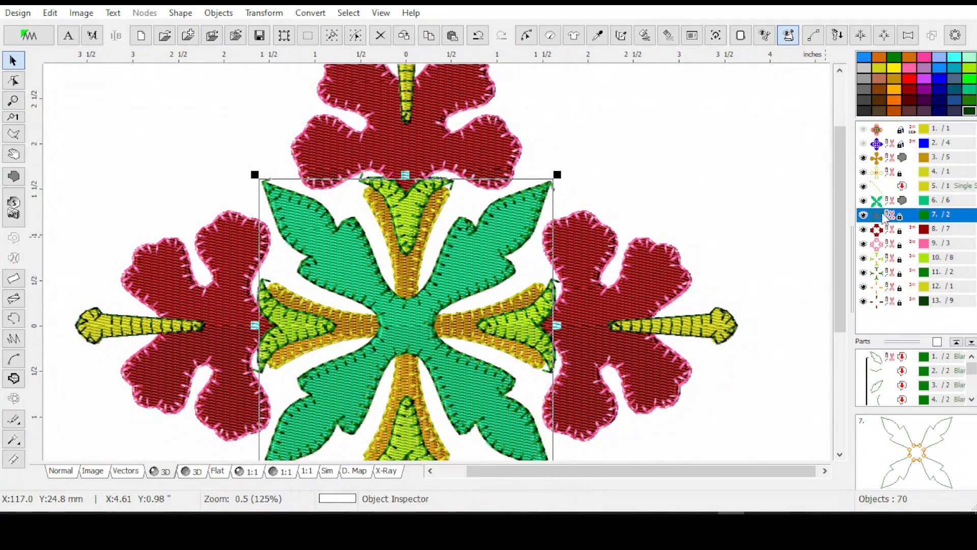
pyautogui.click(311, 12)
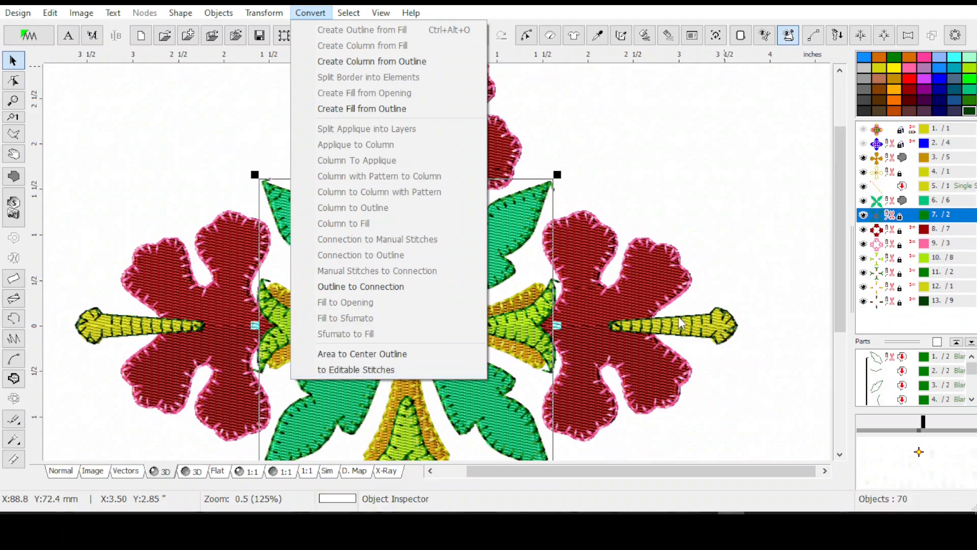
pyautogui.click(908, 220)
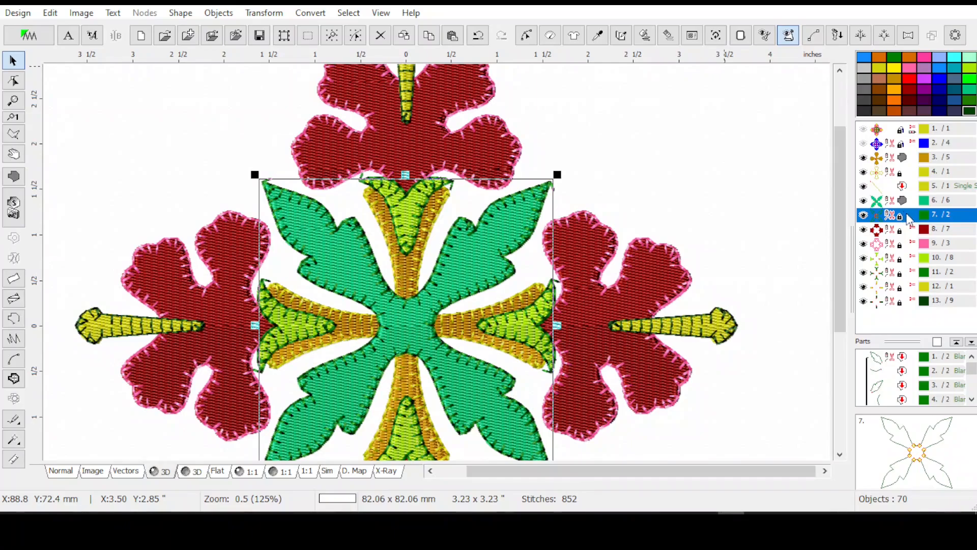
# Show hidden objects 1 and 2, and apply the default parameters with 6 tie-up stitches of 0.7 mm maximum length to all objects.
pyautogui.click(864, 144)
pyautogui.click(866, 129)
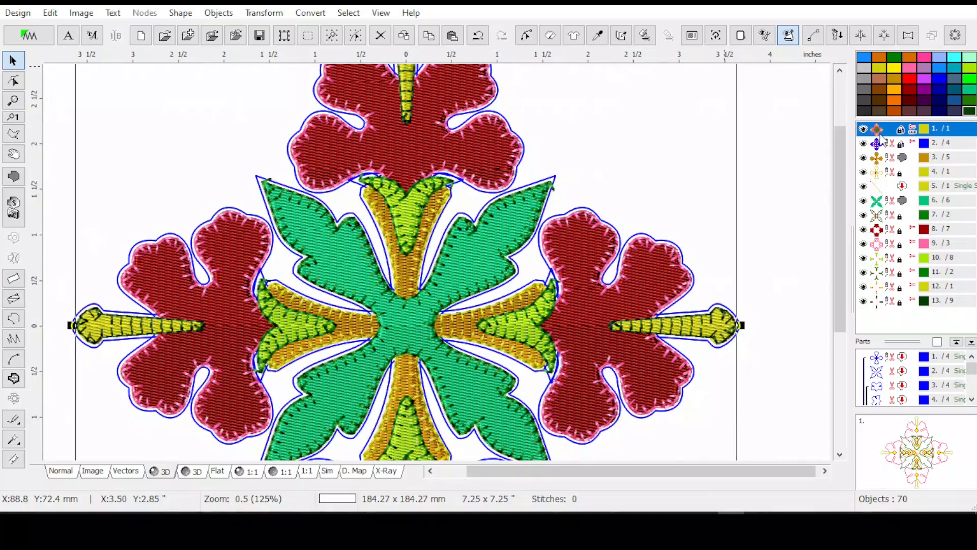
pyautogui.hotkey('ctrl', 'a')
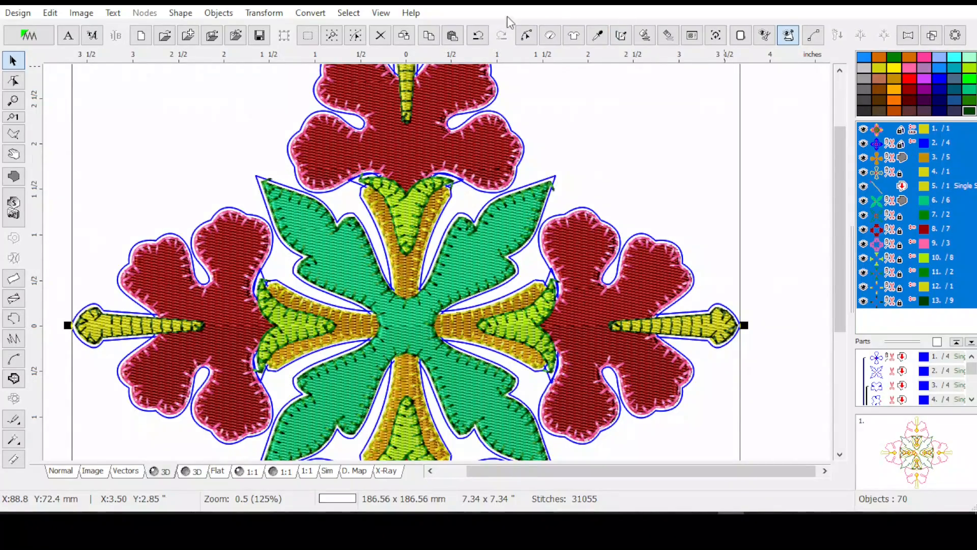
pyautogui.click(550, 37)
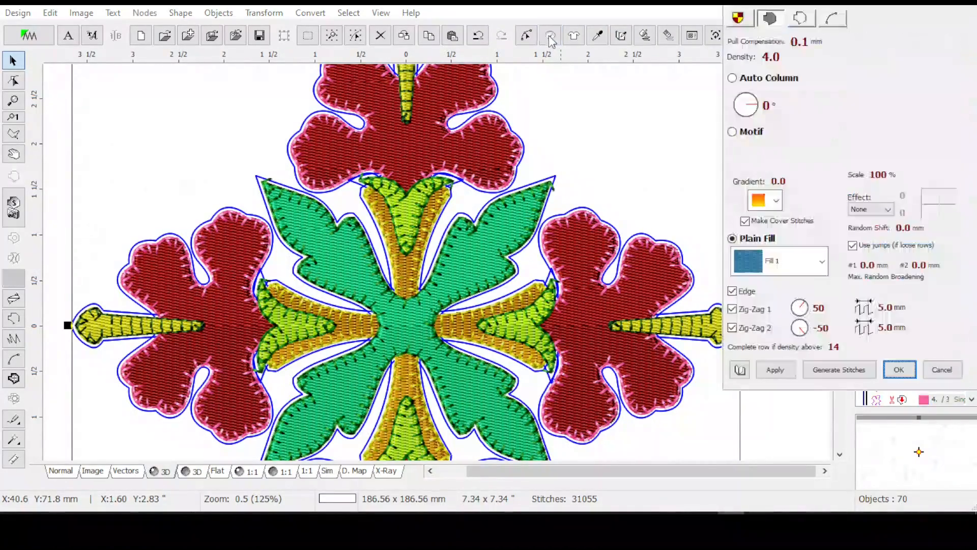
pyautogui.click(738, 18)
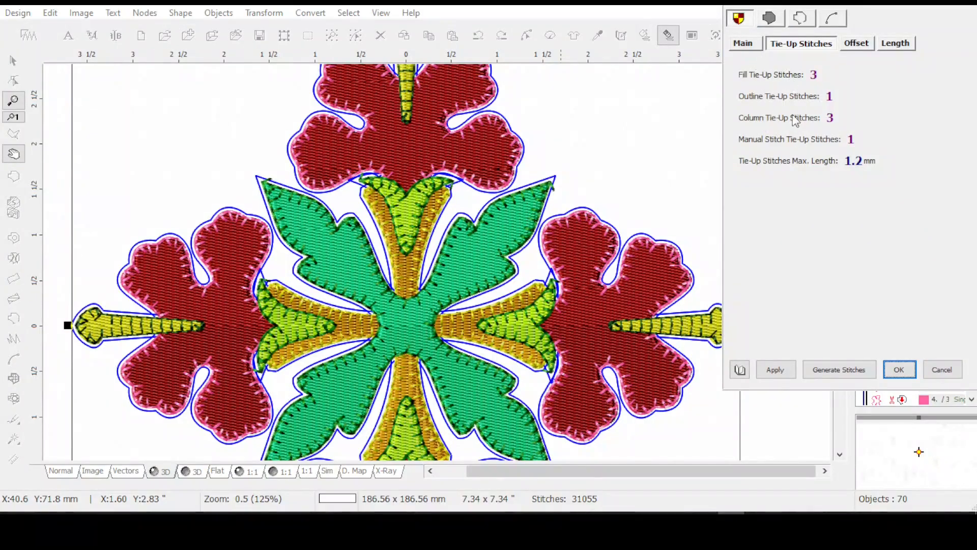
pyautogui.rightClick(784, 7)
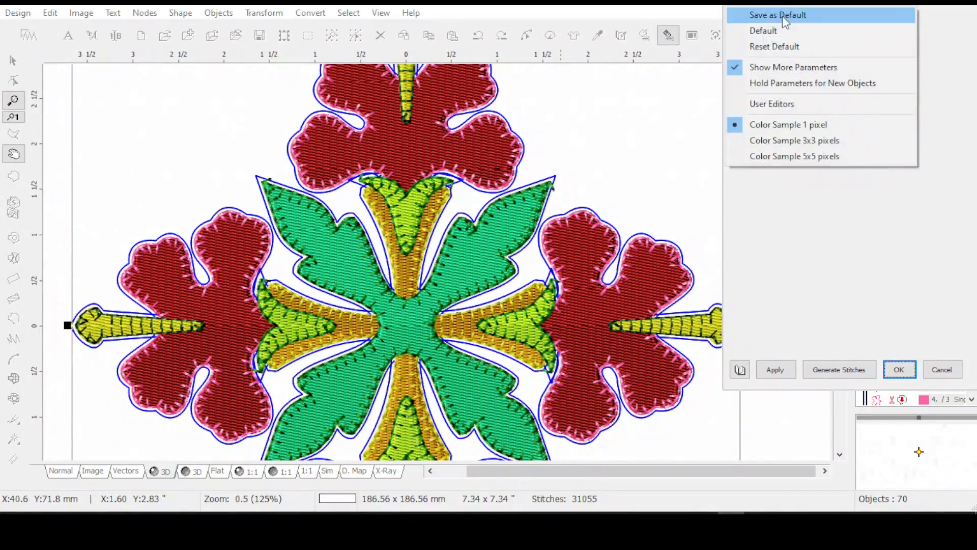
pyautogui.click(762, 31)
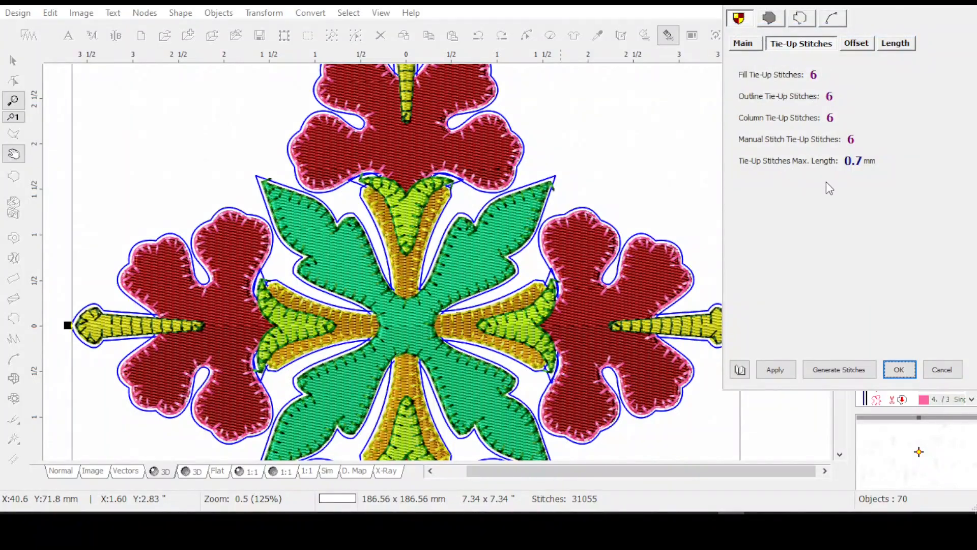
pyautogui.click(779, 373)
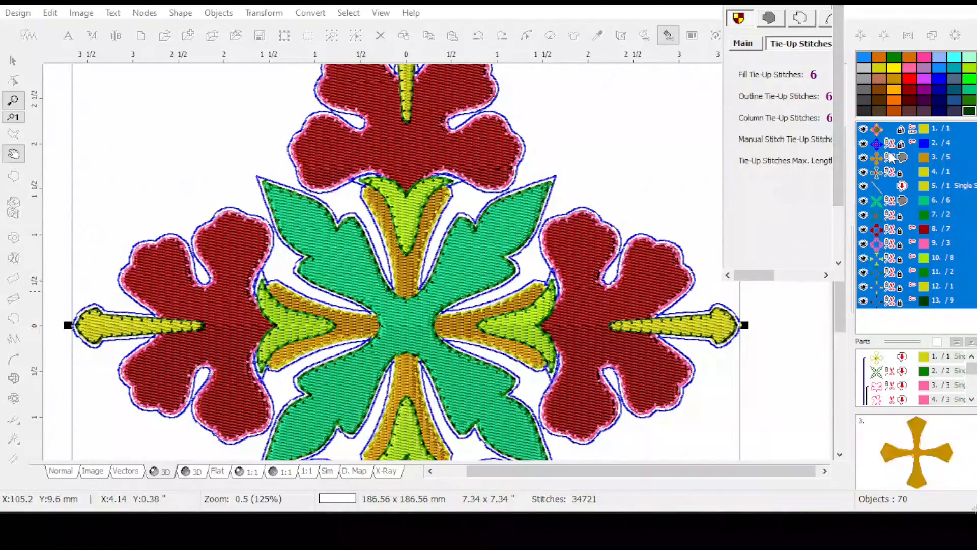
# Confirm the tie-up stitch parameters for all selected objects and reopen the parameters once to check the fill settings.
pyautogui.rightClick(877, 130)
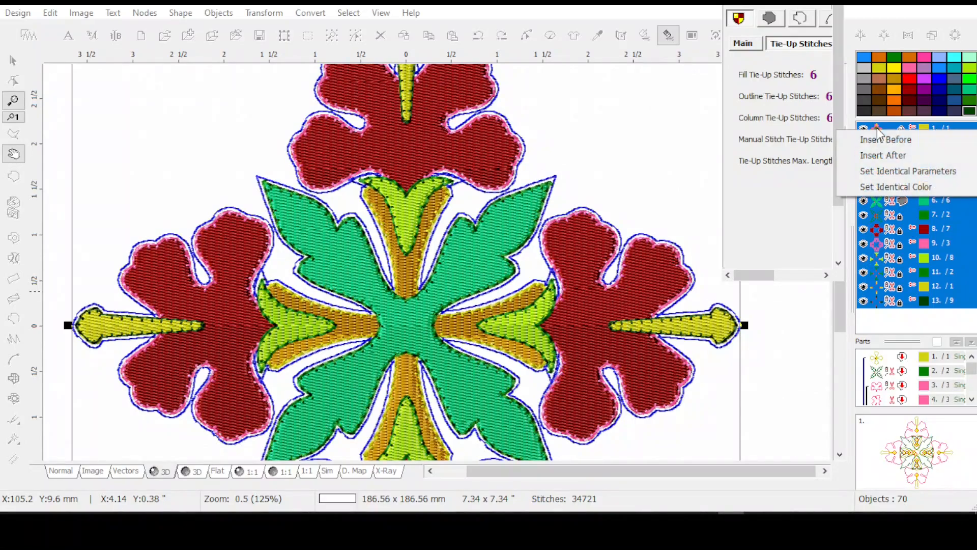
pyautogui.click(854, 243)
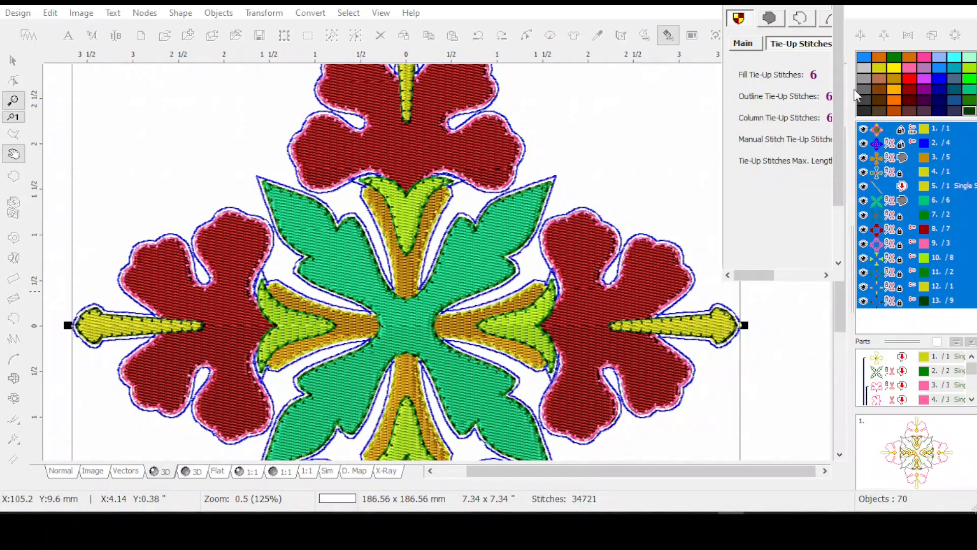
pyautogui.rightClick(841, 157)
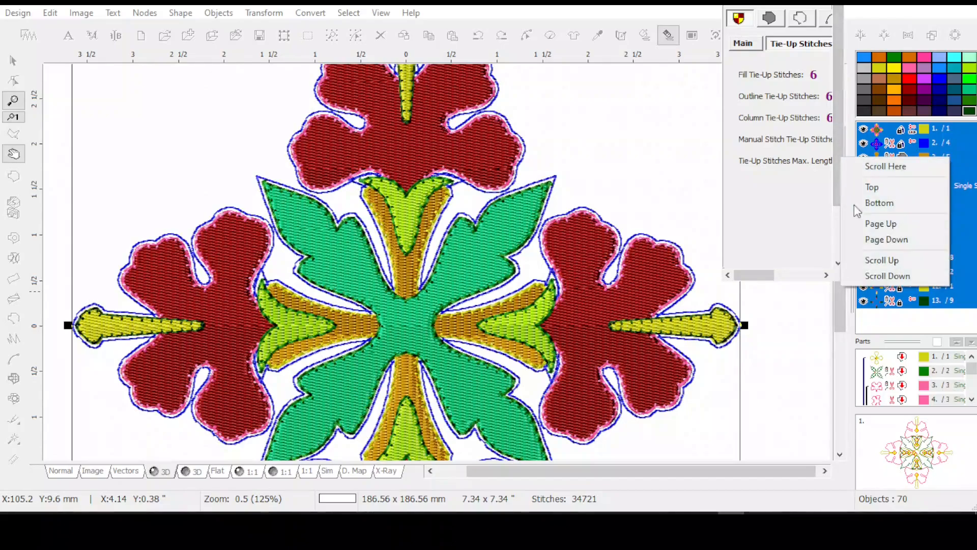
pyautogui.rightClick(887, 308)
pyautogui.rightClick(890, 246)
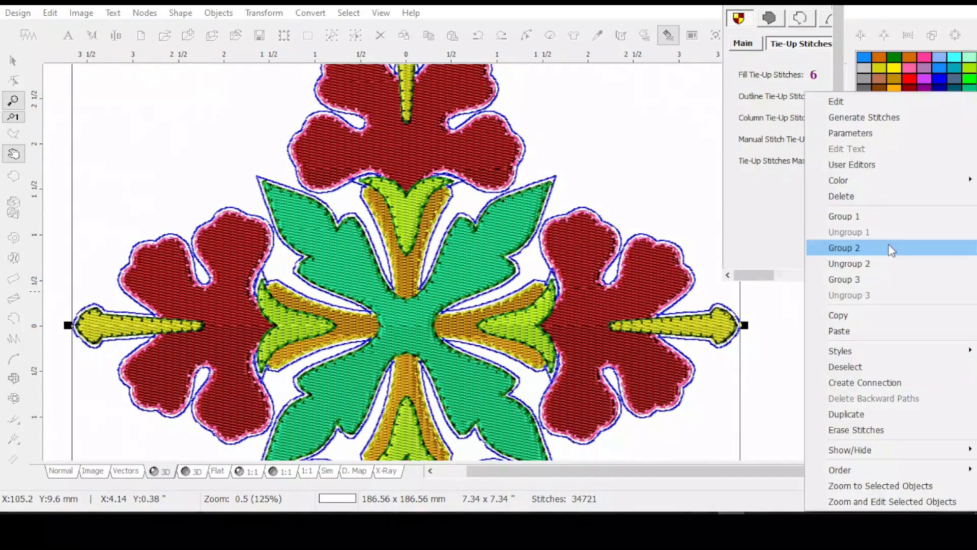
pyautogui.click(853, 134)
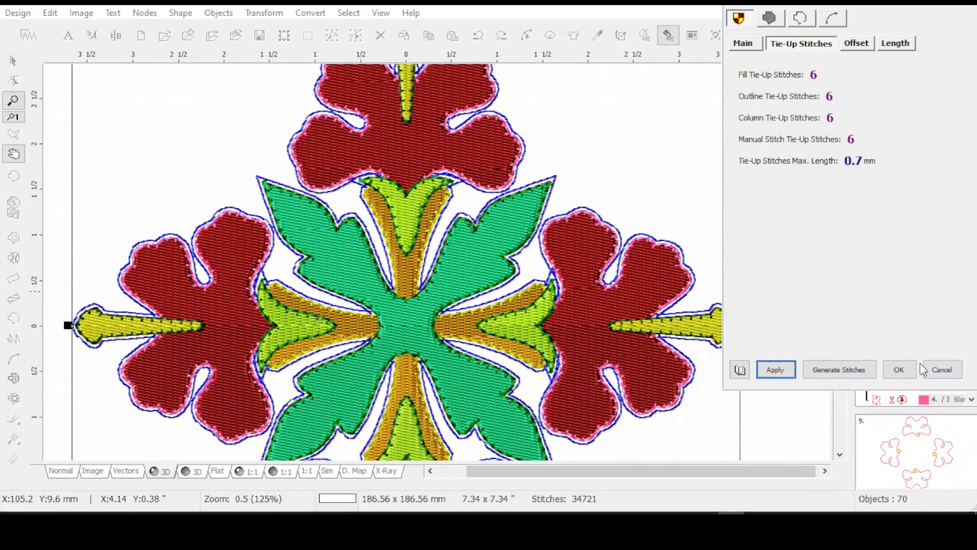
pyautogui.click(900, 370)
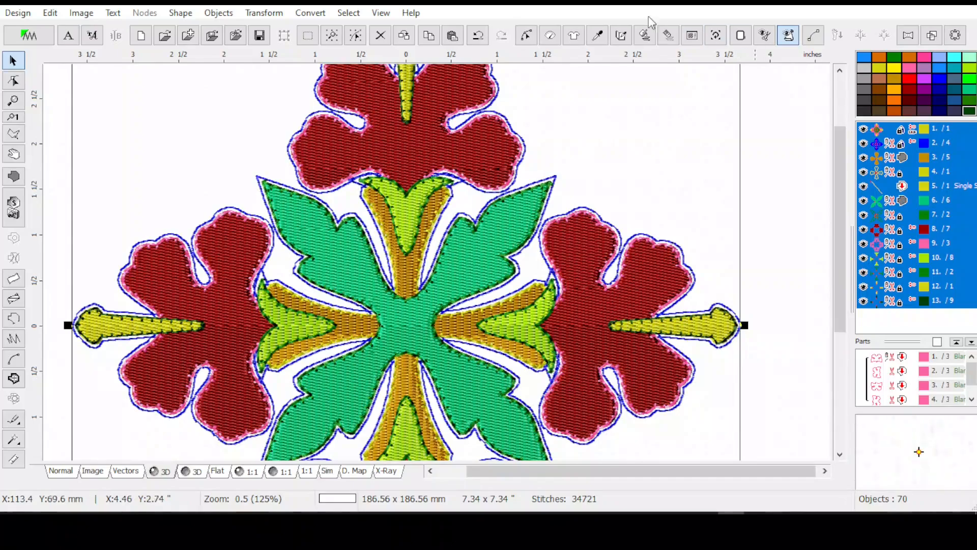
pyautogui.click(551, 41)
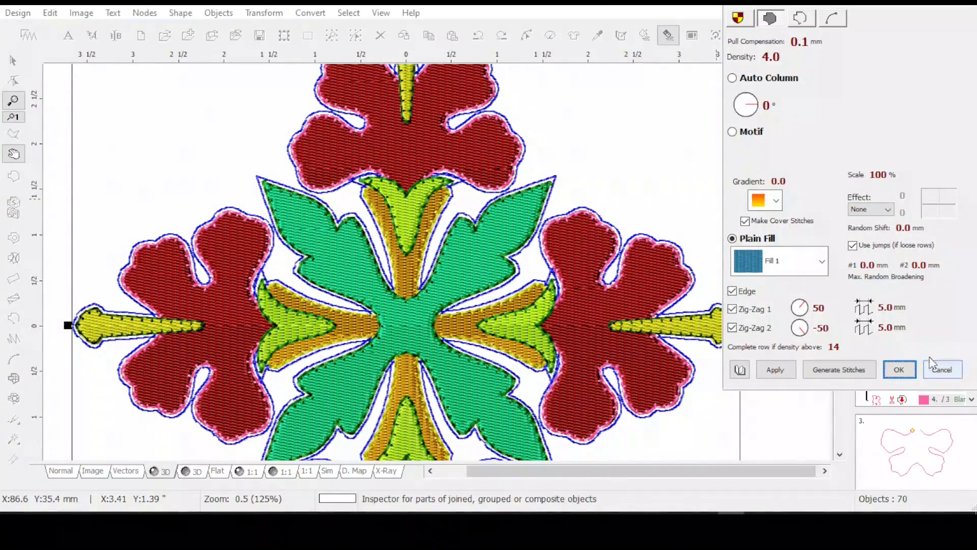
pyautogui.click(914, 376)
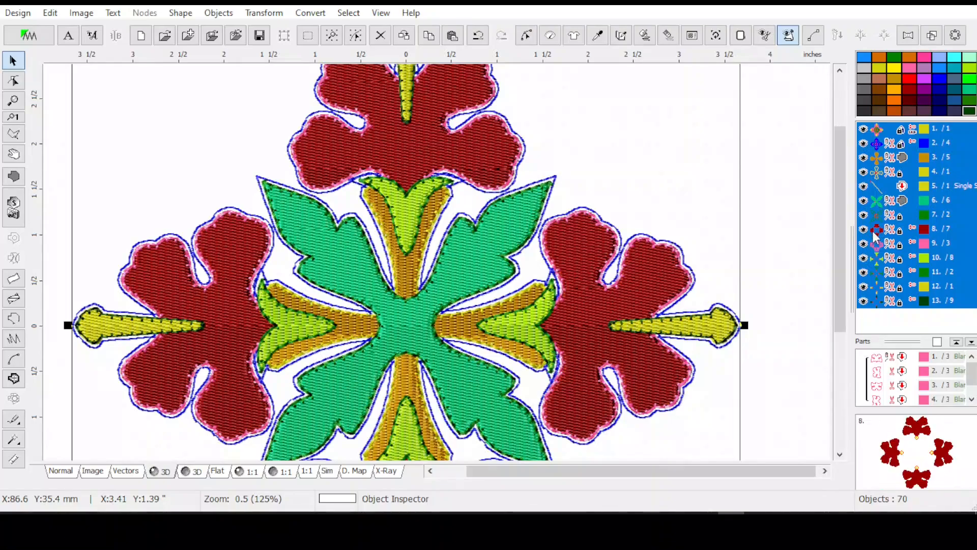
# Remove the fill objects (3, 6, 8, 10 and 12) from the selection of all objects.
pyautogui.keyDown('ctrl'); pyautogui.click(908, 201); pyautogui.keyUp('ctrl')
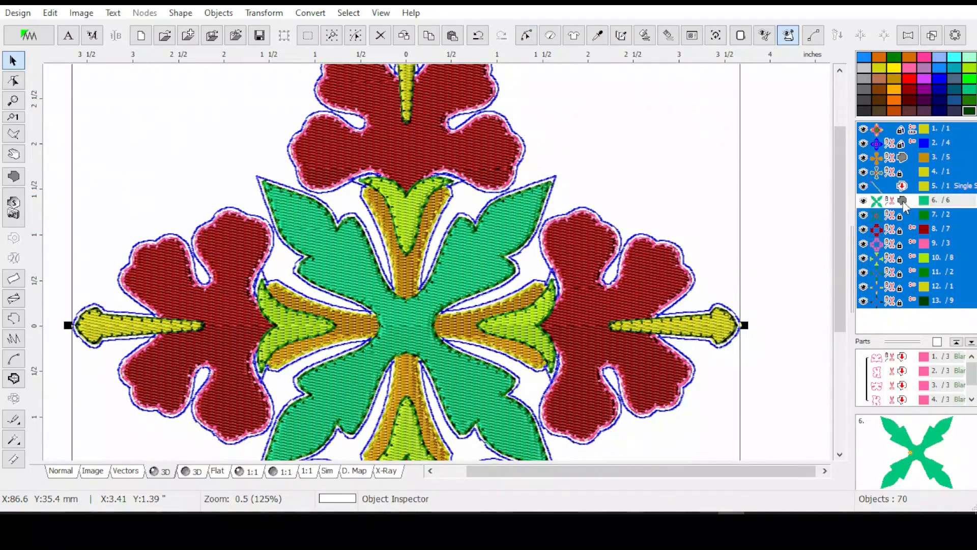
pyautogui.keyDown('ctrl'); pyautogui.click(899, 230); pyautogui.keyUp('ctrl')
pyautogui.keyDown('ctrl'); pyautogui.click(898, 259); pyautogui.keyUp('ctrl')
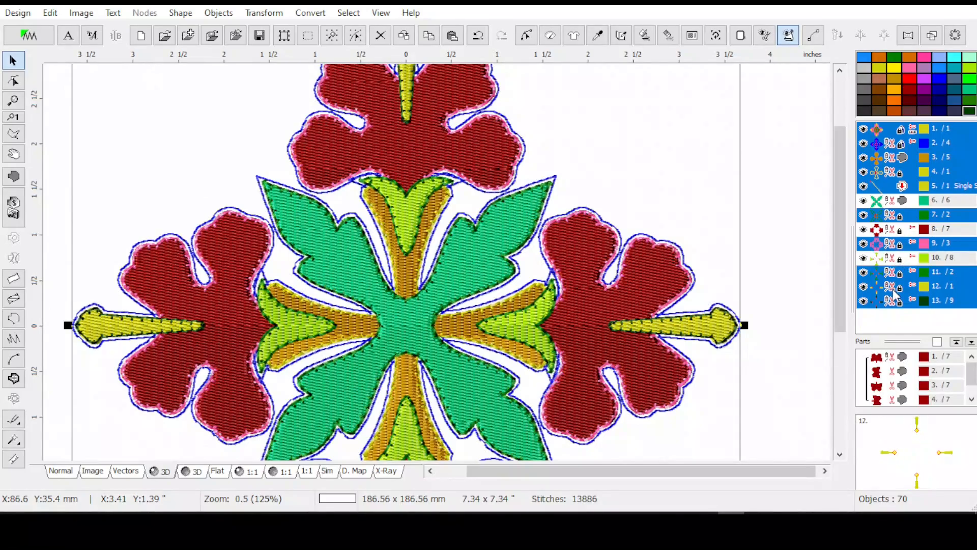
pyautogui.keyDown('ctrl'); pyautogui.click(900, 288); pyautogui.keyUp('ctrl')
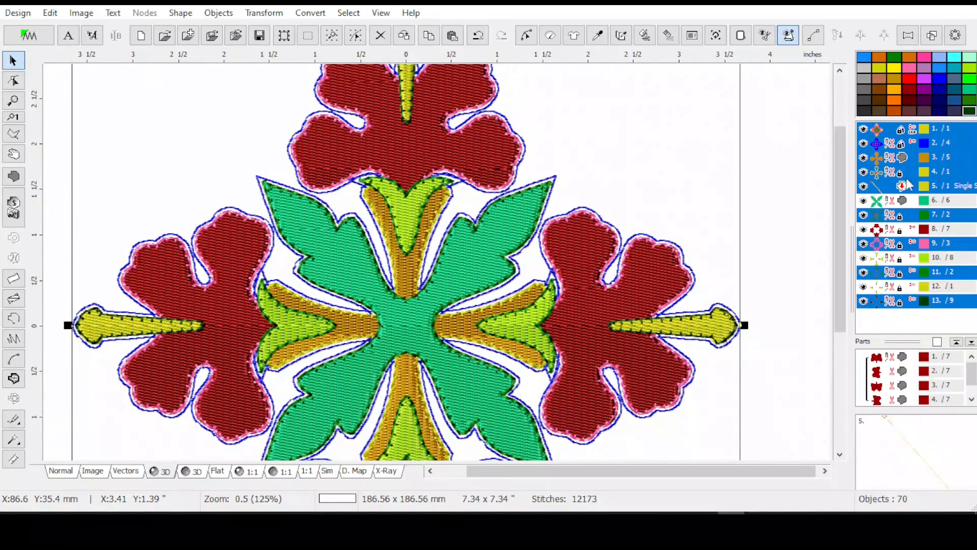
pyautogui.keyDown('ctrl'); pyautogui.click(904, 158); pyautogui.keyUp('ctrl')
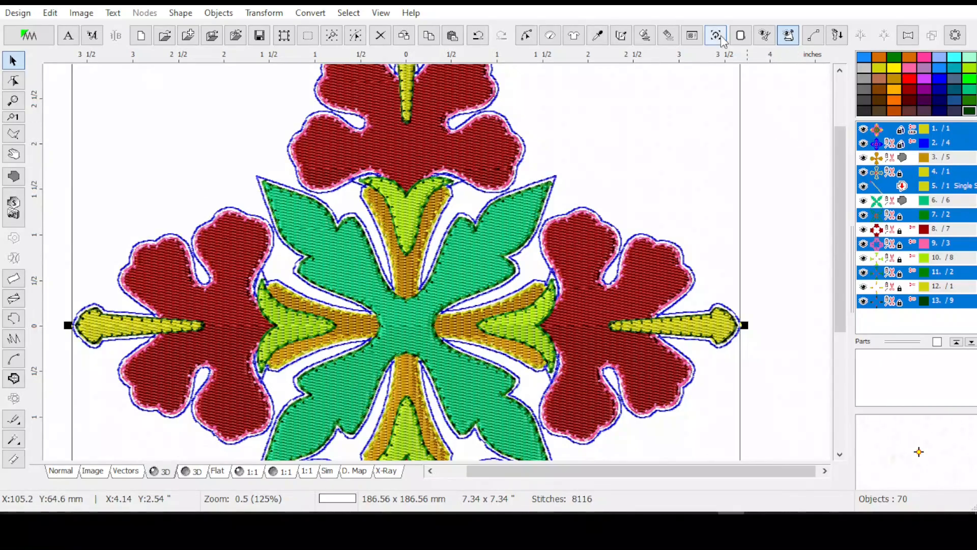
pyautogui.click(667, 37)
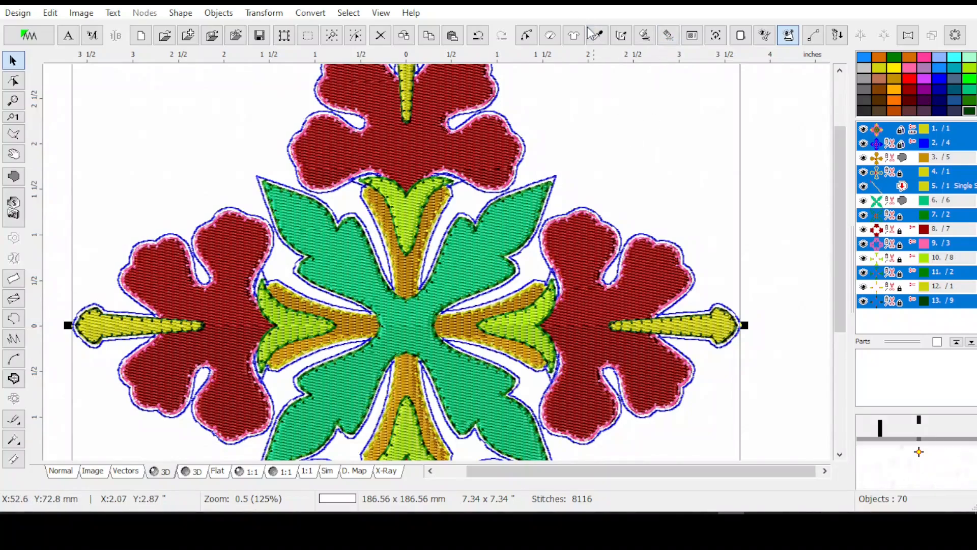
pyautogui.click(646, 39)
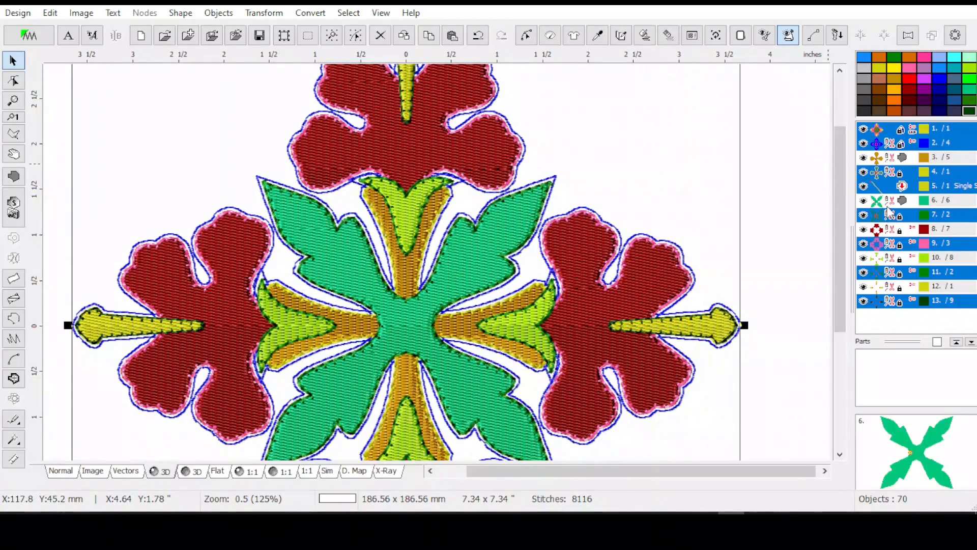
# Hide objects 1 and 2 again, and recolour the outline and connection objects 4 and 5 bright yellow.
pyautogui.click(863, 129)
pyautogui.click(863, 143)
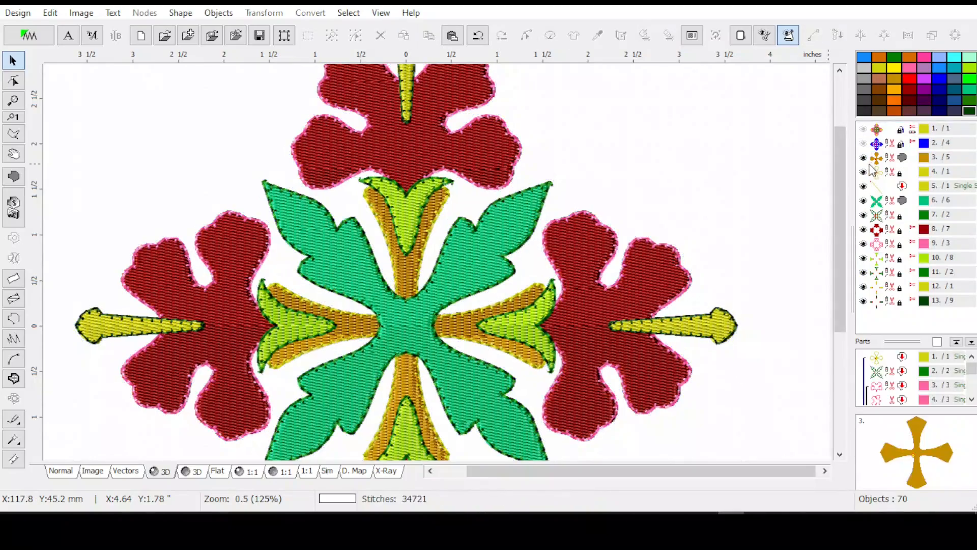
pyautogui.click(872, 158)
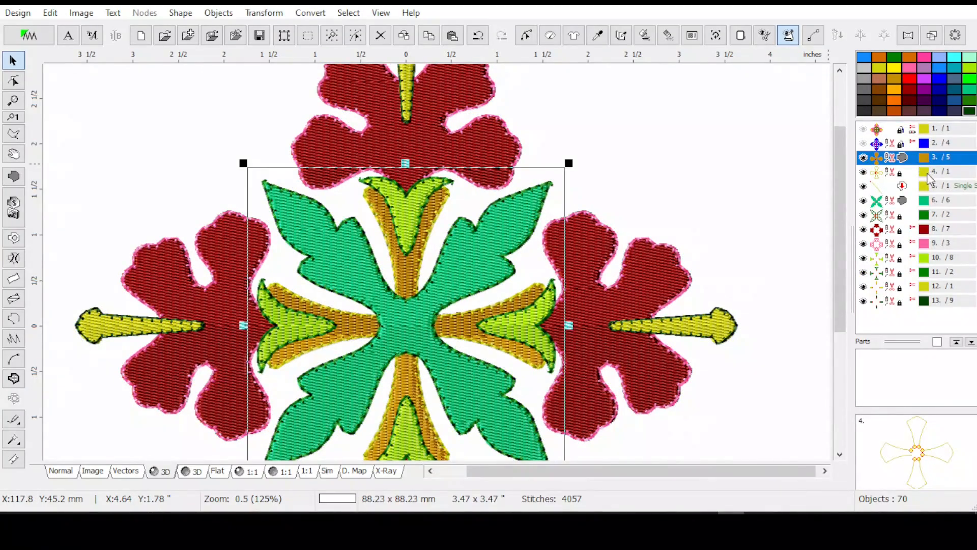
pyautogui.moveTo(928, 173); pyautogui.dragTo(929, 187)
pyautogui.moveTo(896, 67); pyautogui.dragTo(918, 187)
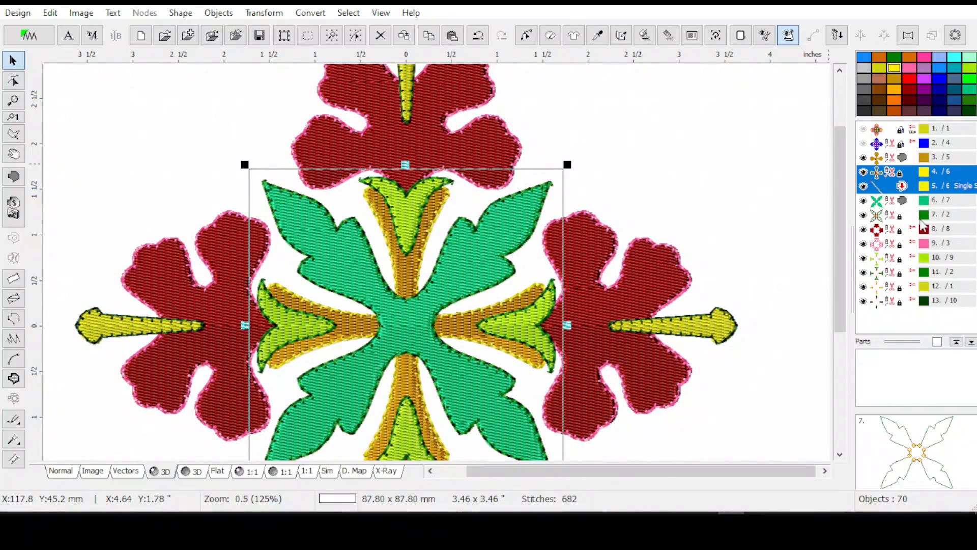
# Check the blanket stitch parameters of the petal outlines (object 9) without changing them.
pyautogui.click(903, 249)
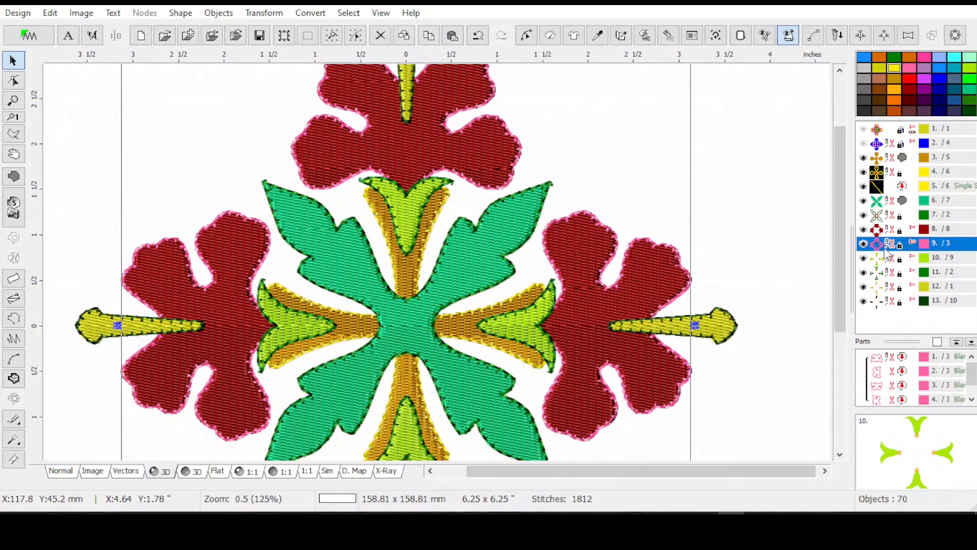
pyautogui.click(549, 36)
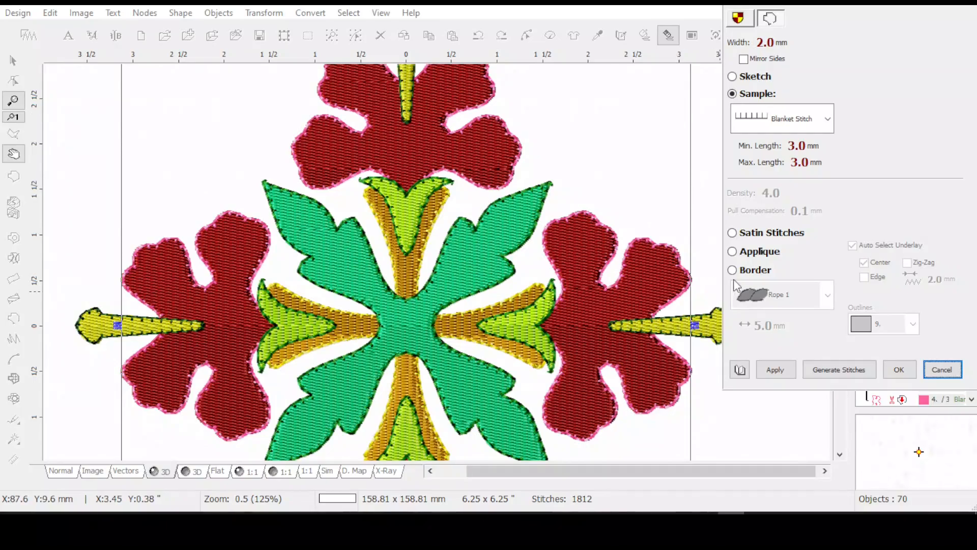
pyautogui.click(940, 370)
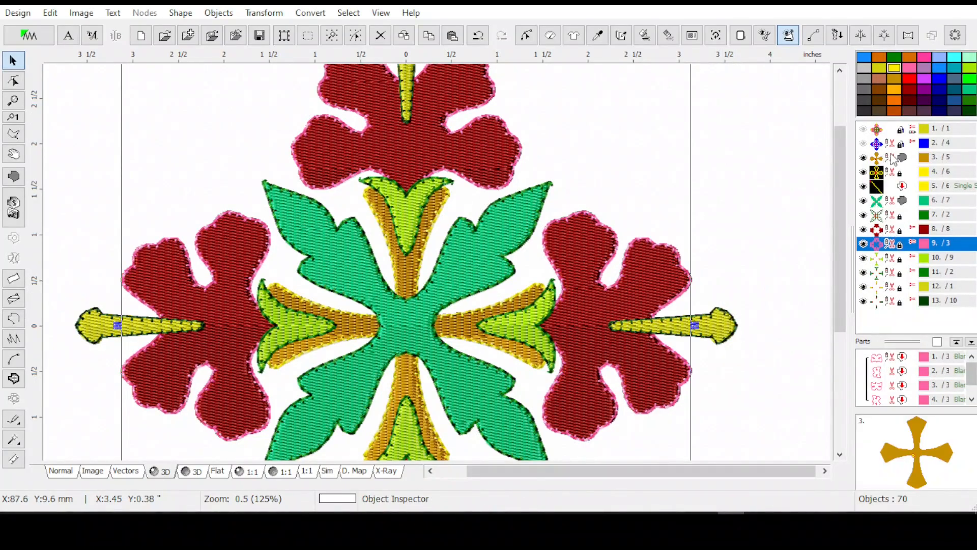
# Set the blanket stitch width to 5.0 mm for the outline objects 4, 7, 9, 11 and 13.
pyautogui.keyDown('ctrl'); pyautogui.click(890, 215); pyautogui.keyUp('ctrl')
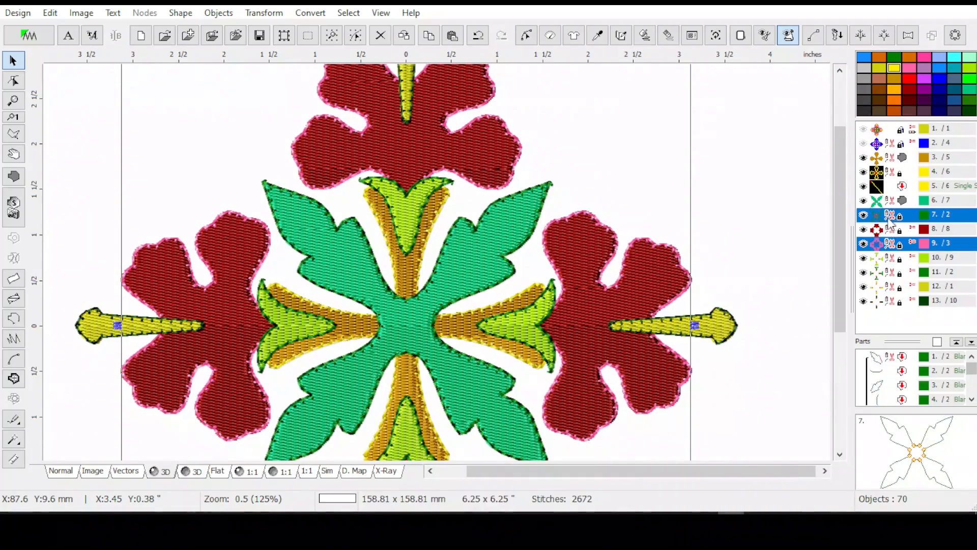
pyautogui.keyDown('ctrl'); pyautogui.click(890, 272); pyautogui.keyUp('ctrl')
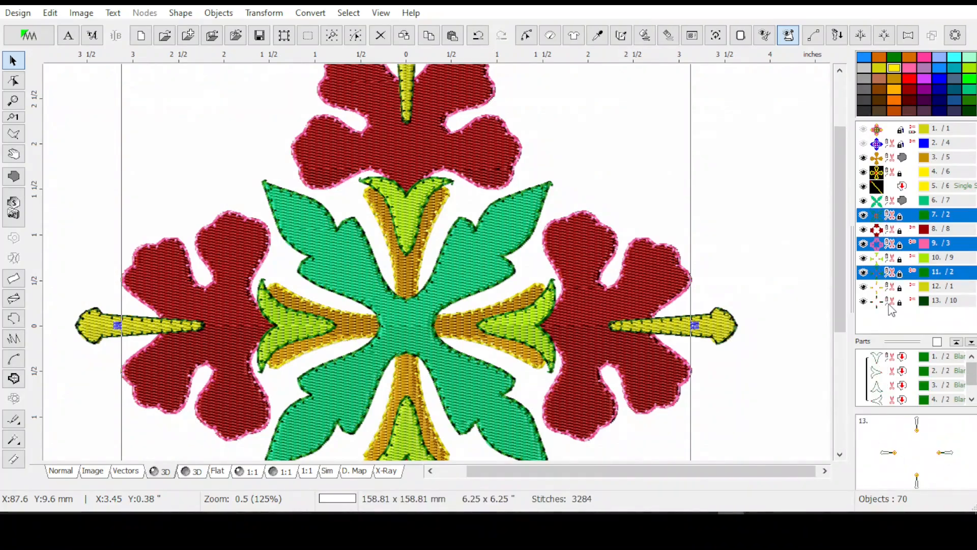
pyautogui.keyDown('ctrl'); pyautogui.click(889, 301); pyautogui.keyUp('ctrl')
pyautogui.keyDown('ctrl'); pyautogui.click(900, 173); pyautogui.keyUp('ctrl')
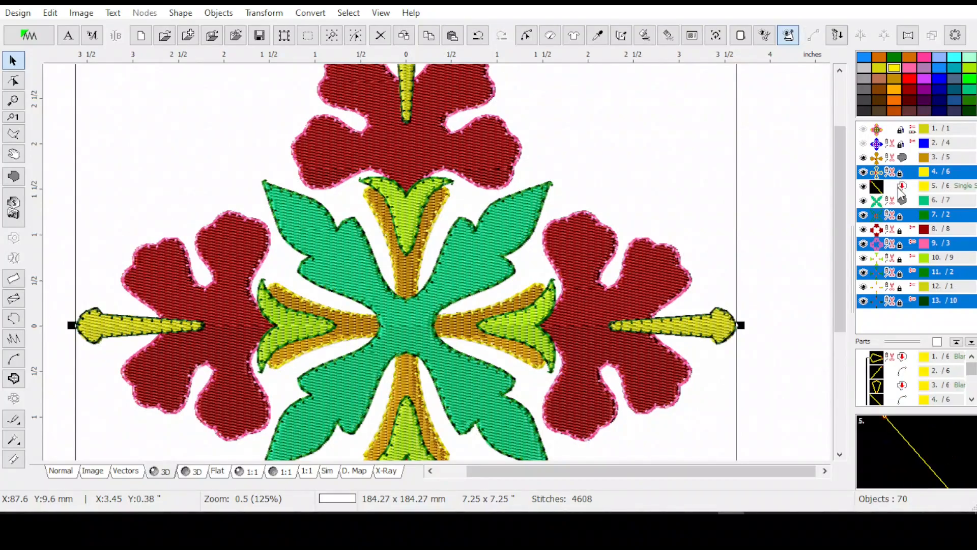
pyautogui.click(550, 35)
pyautogui.click(738, 45)
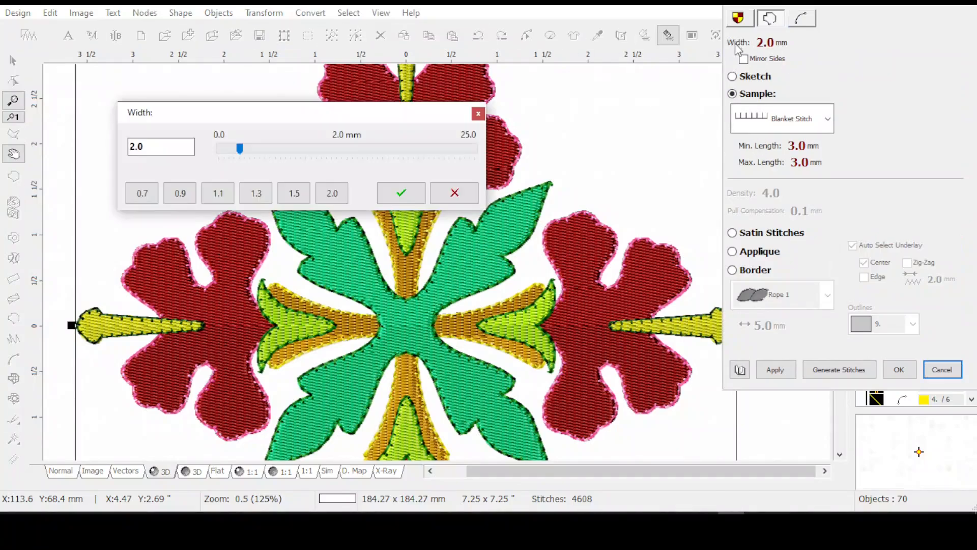
pyautogui.moveTo(158, 148); pyautogui.dragTo(44, 117)
pyautogui.write('5')
pyautogui.click(392, 193)
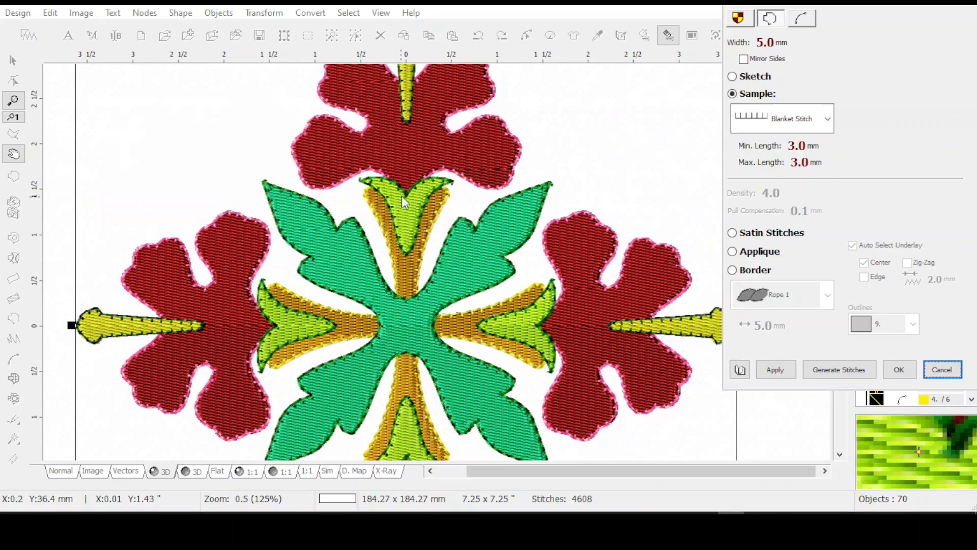
pyautogui.click(776, 375)
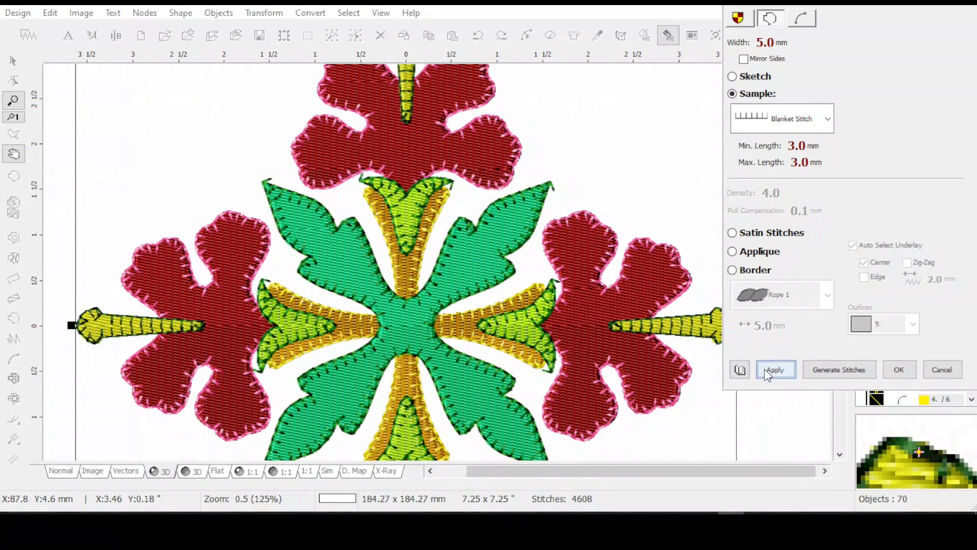
pyautogui.click(809, 370)
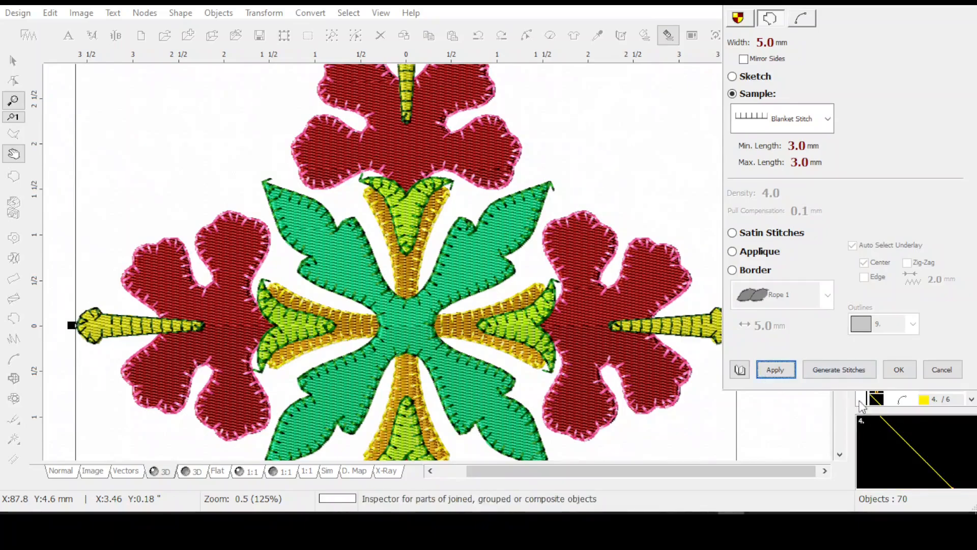
pyautogui.click(900, 369)
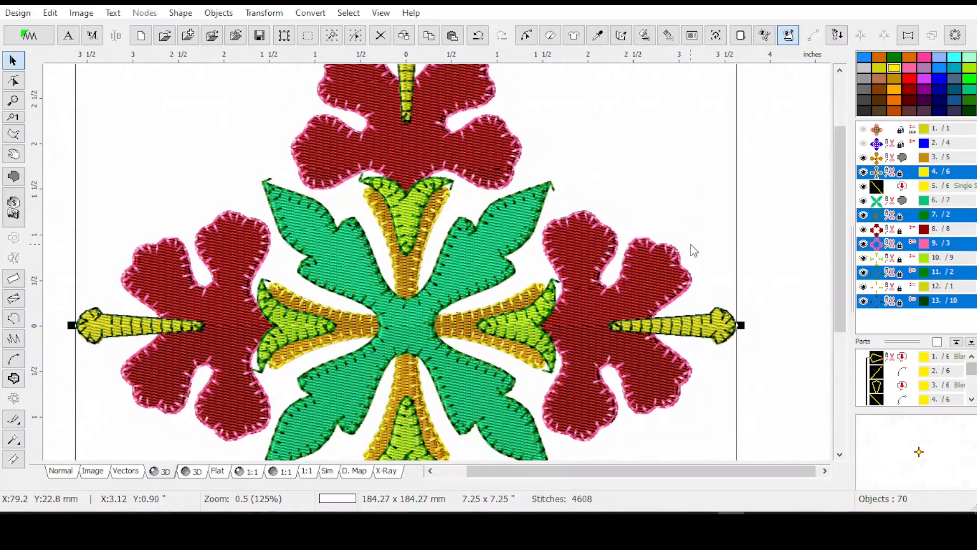
# Ungroup the pink petal outlines (object 9) into separate outline objects.
pyautogui.moveTo(839, 250); pyautogui.dragTo(830, 217)
pyautogui.click(892, 230)
pyautogui.click(895, 244)
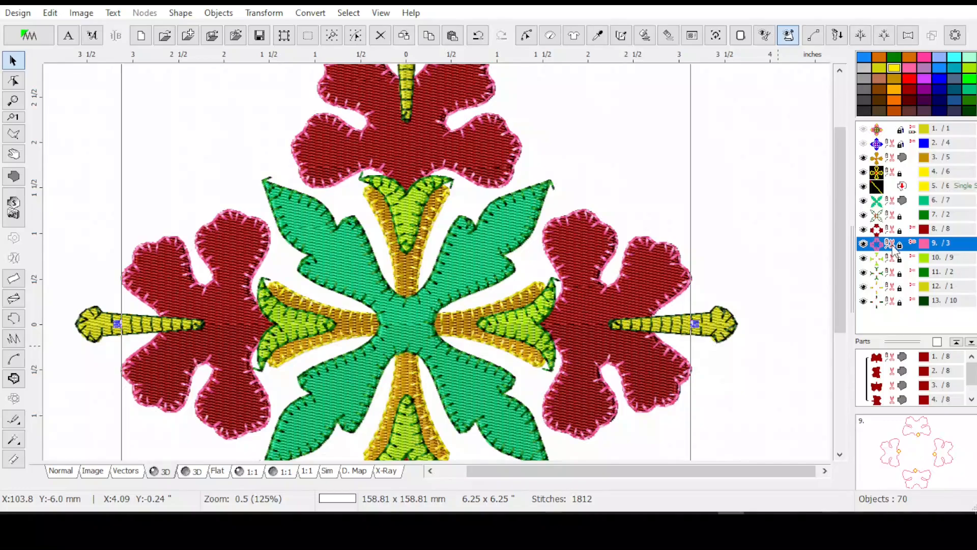
pyautogui.rightClick(893, 248)
pyautogui.click(869, 231)
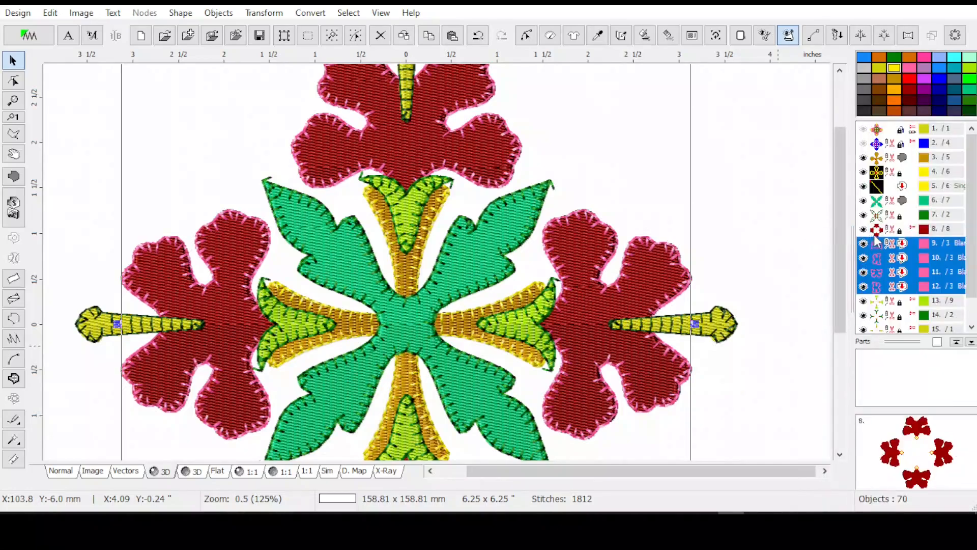
# Convert the left flower's pink outline (object 10) to editable stitches and hide the original outline.
pyautogui.click(892, 264)
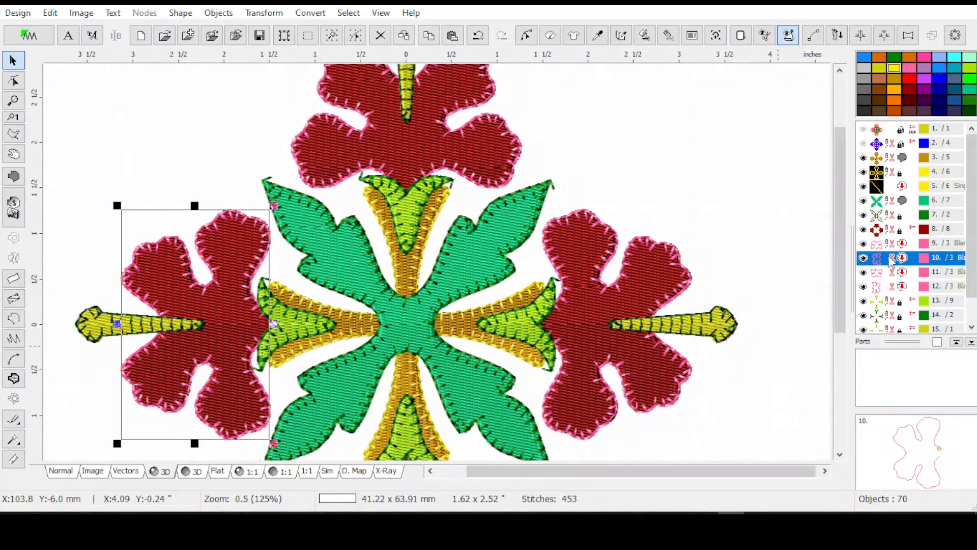
pyautogui.click(307, 16)
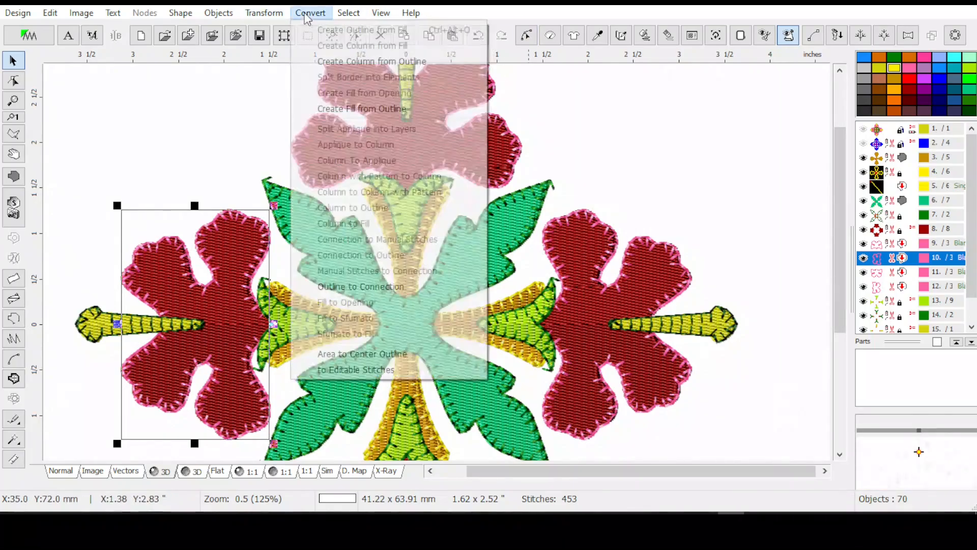
pyautogui.click(326, 370)
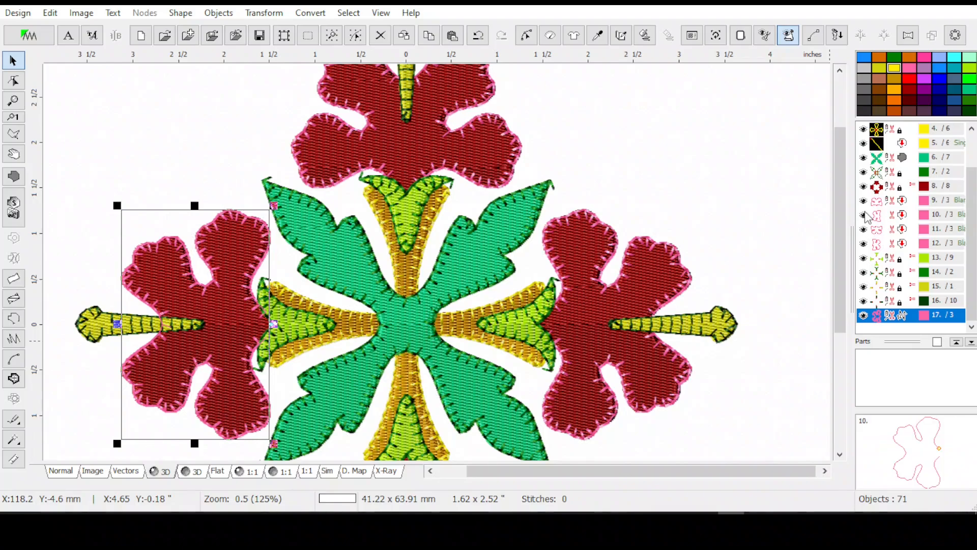
pyautogui.click(864, 215)
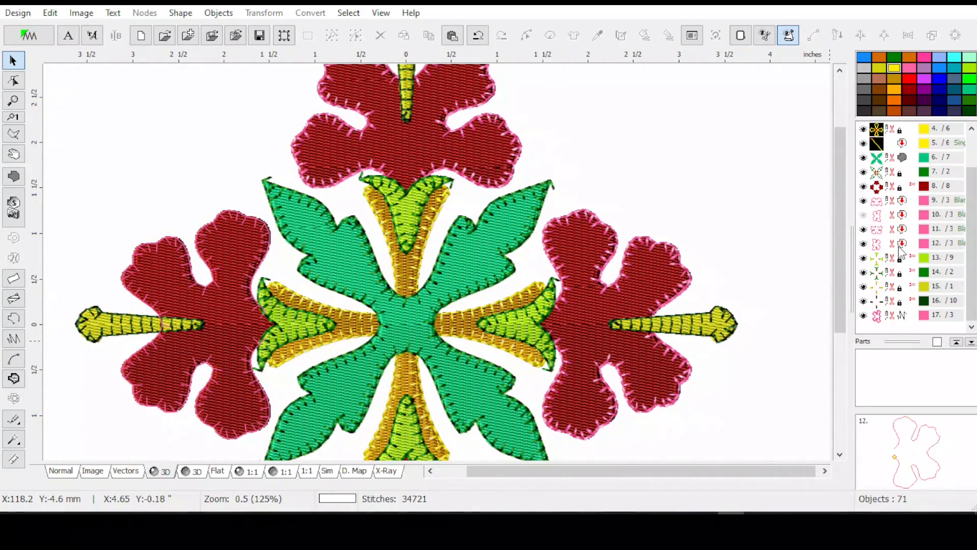
# Hide the dark red petal fills (object 8) and open the converted stitches (object 17) for node editing.
pyautogui.click(900, 316)
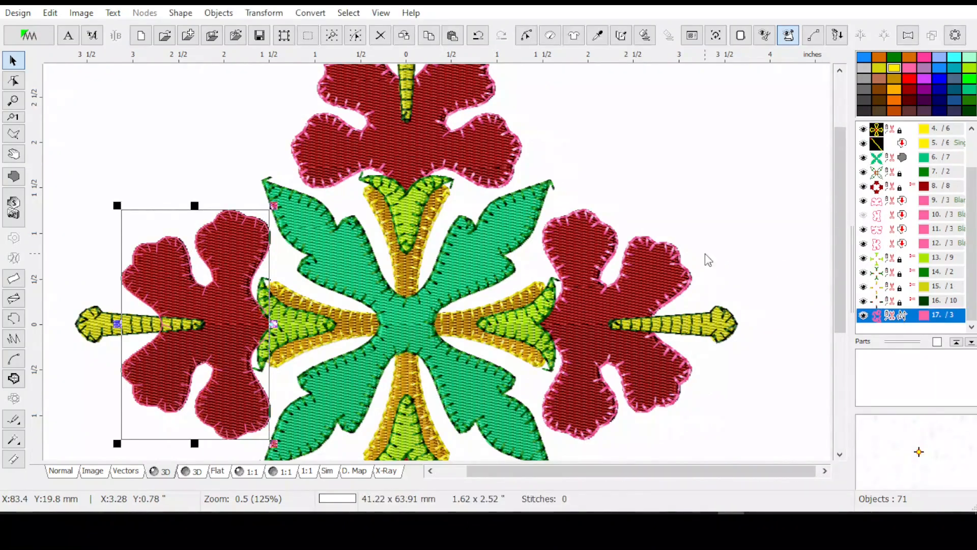
pyautogui.click(864, 187)
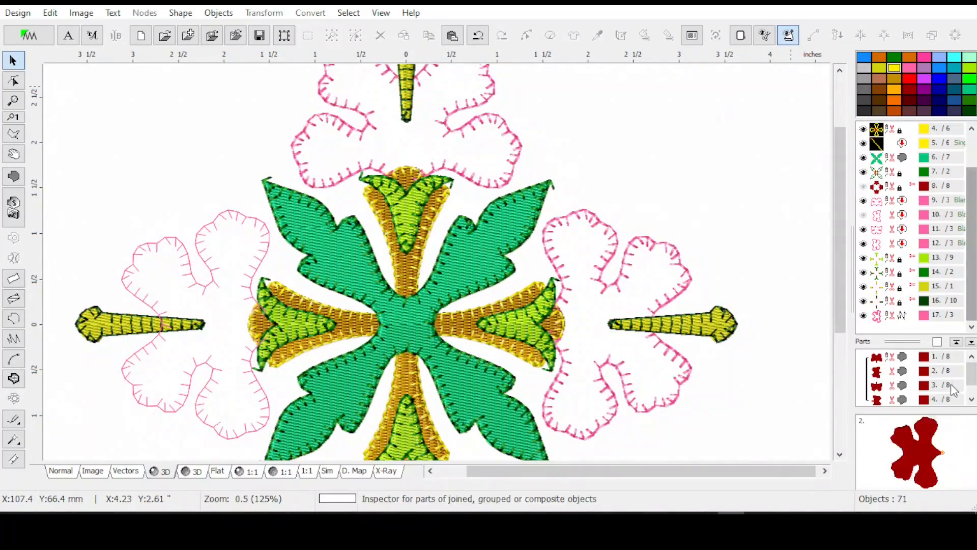
pyautogui.click(917, 316)
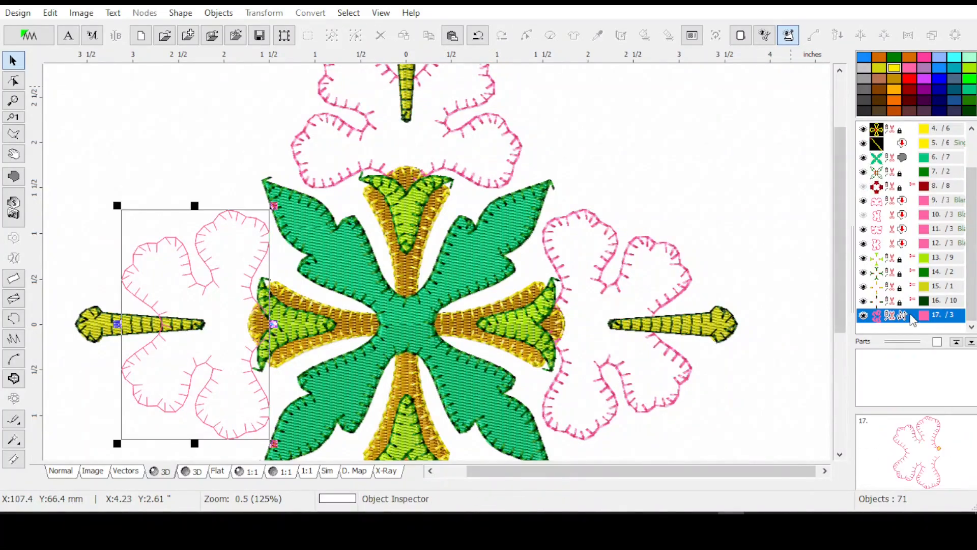
pyautogui.click(14, 80)
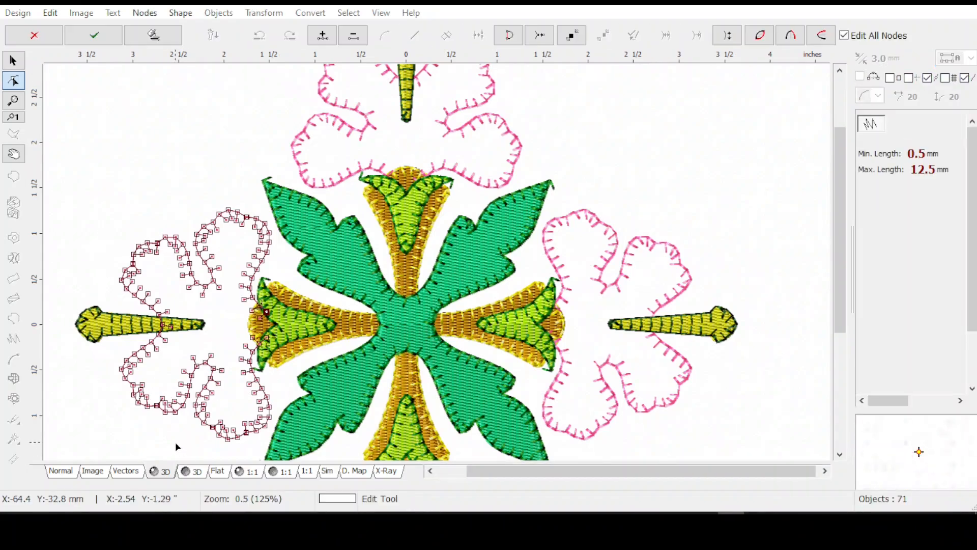
# Re-angle the blanket stitch prongs around the bottom curve of the left flower's lower inner petal so they point evenly inward.
pyautogui.scroll(1, 175, 441)
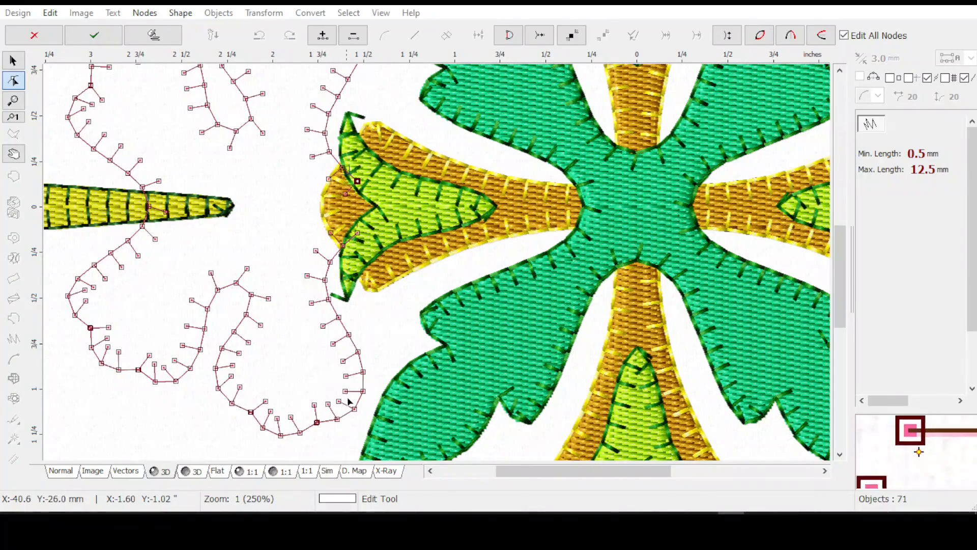
pyautogui.scroll(1, 341, 402)
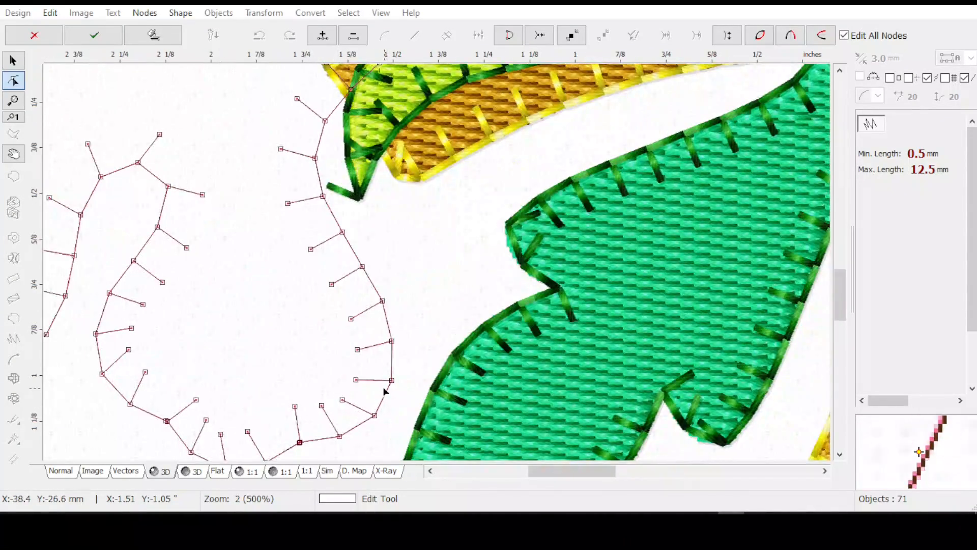
pyautogui.moveTo(322, 353); pyautogui.dragTo(554, 301)
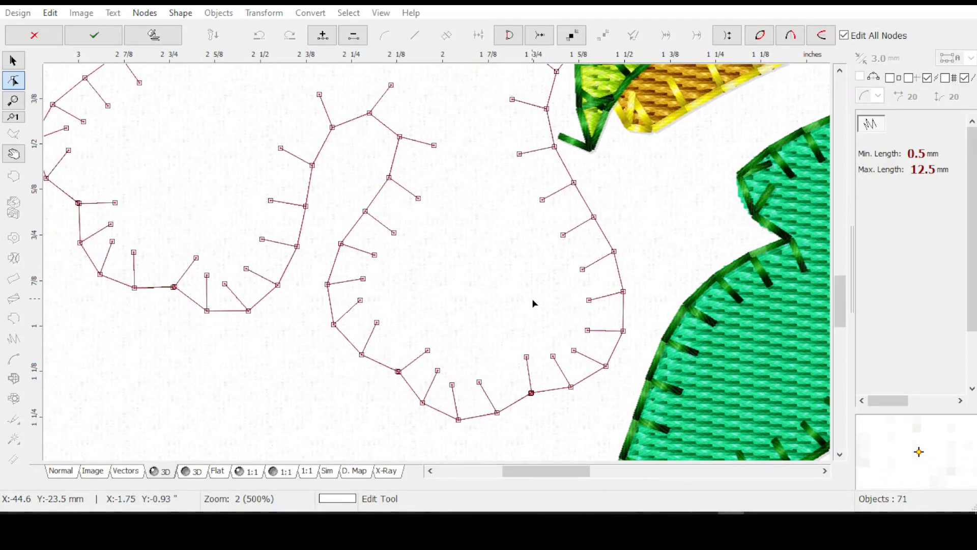
pyautogui.click(588, 330)
pyautogui.moveTo(587, 330); pyautogui.dragTo(424, 351)
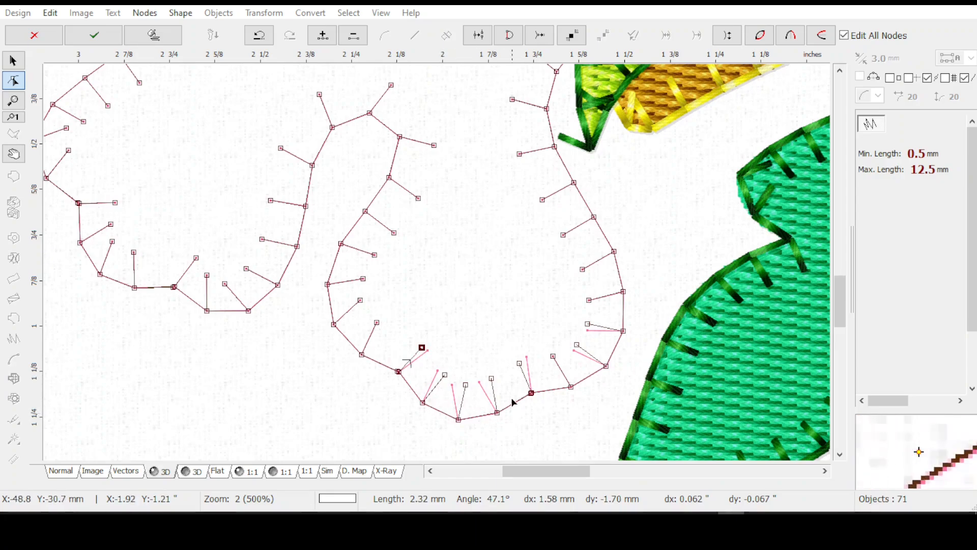
pyautogui.click(443, 375)
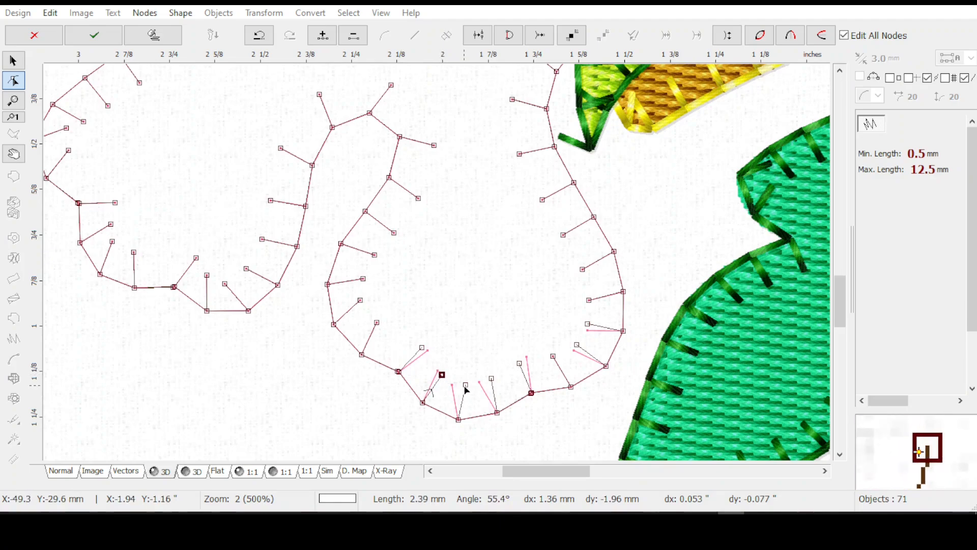
pyautogui.moveTo(466, 390); pyautogui.dragTo(464, 389)
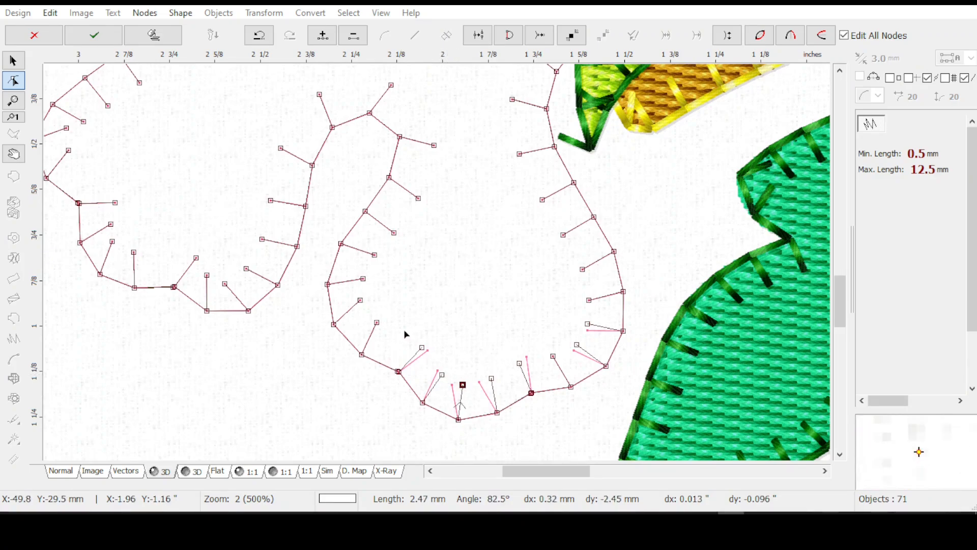
# Re-angle the inward prongs along the left side of the same petal, from its lower curve up to the notch.
pyautogui.moveTo(378, 325); pyautogui.dragTo(363, 288)
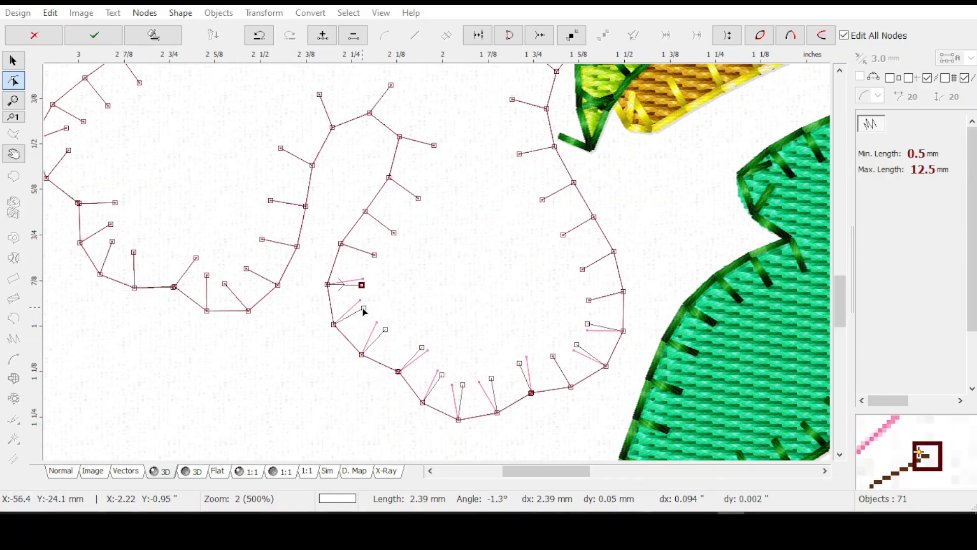
pyautogui.click(364, 309)
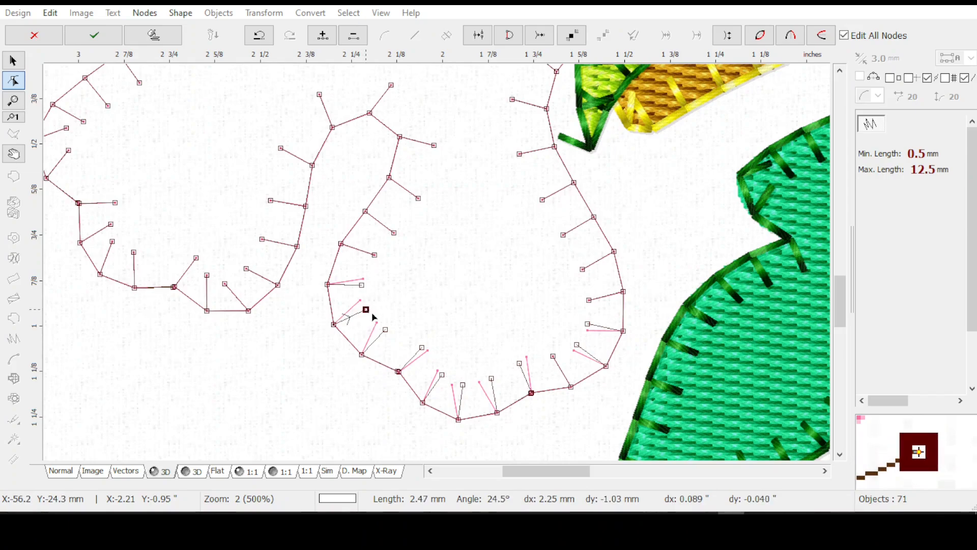
pyautogui.moveTo(375, 255); pyautogui.dragTo(373, 263)
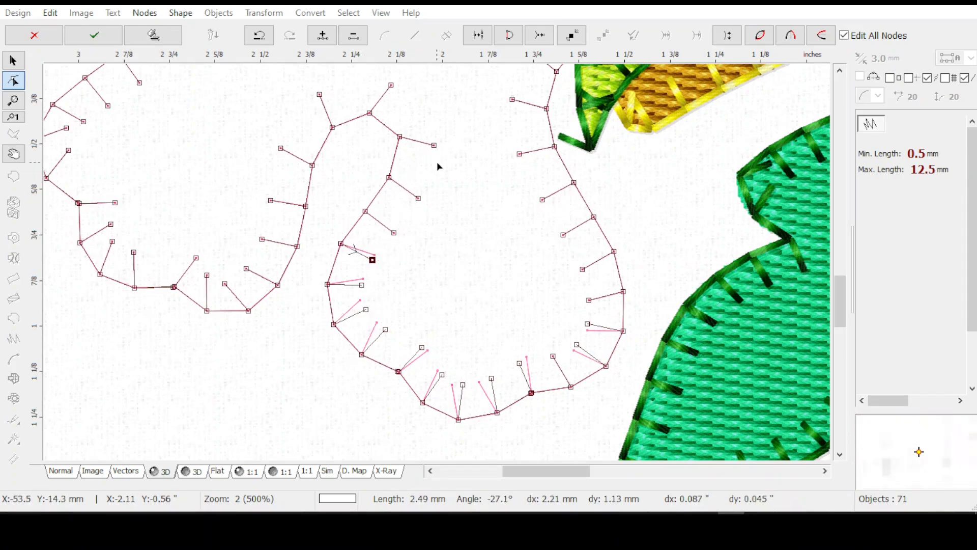
pyautogui.moveTo(419, 202); pyautogui.dragTo(421, 196)
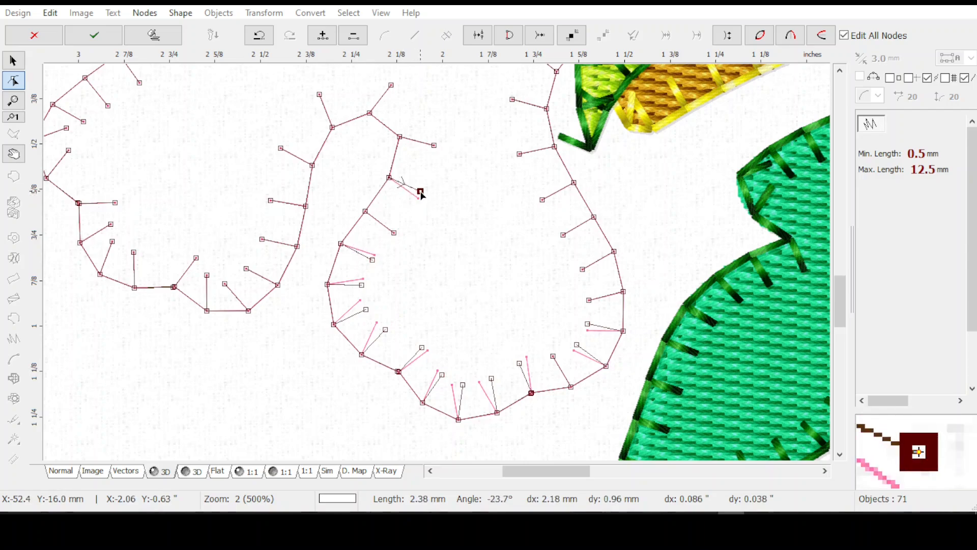
pyautogui.moveTo(395, 235); pyautogui.dragTo(397, 229)
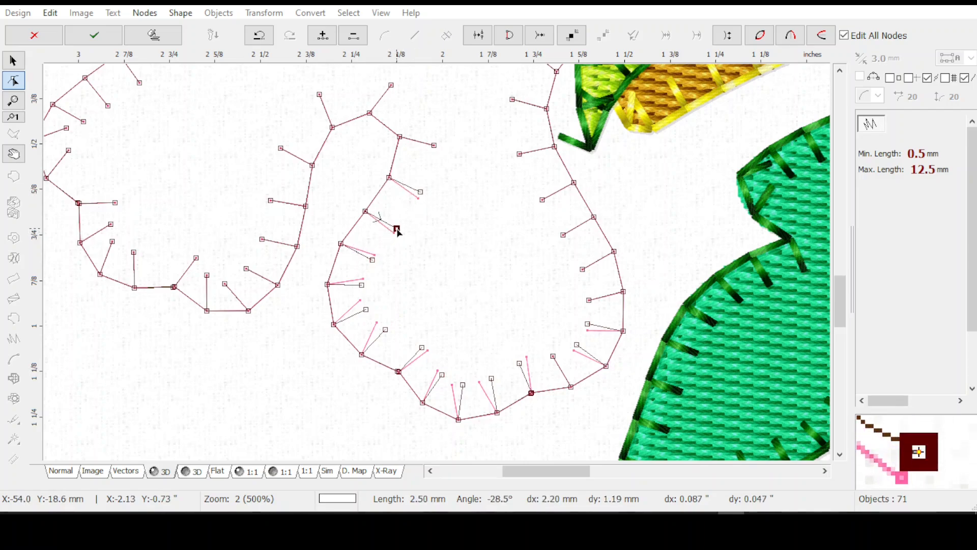
pyautogui.moveTo(436, 145); pyautogui.dragTo(435, 128)
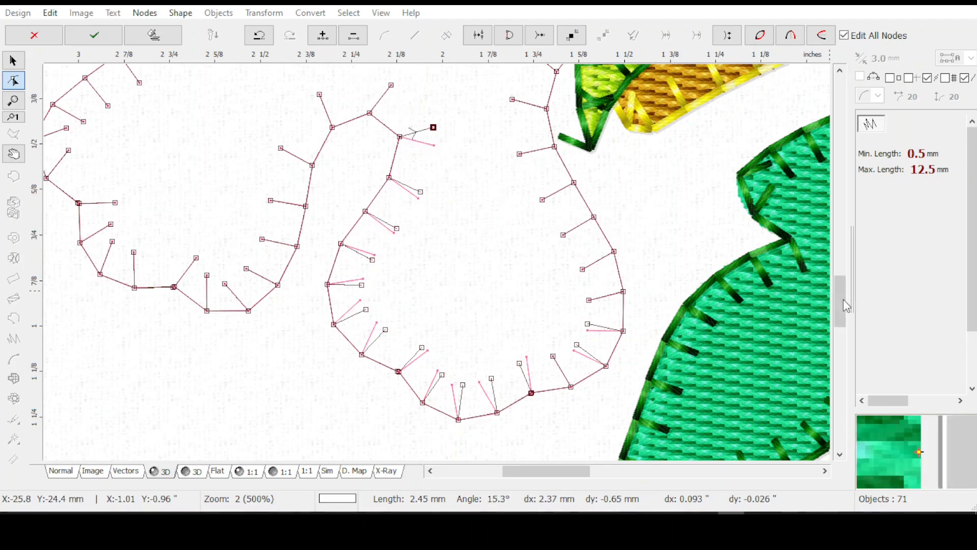
# Re-angle the blanket stitch prongs around the notch between the left flower's two lower petals, down the inner petal's upper left edge.
pyautogui.moveTo(846, 306)
pyautogui.mouseDown()
pyautogui.moveTo(845, 280)
pyautogui.moveTo(848, 291)
pyautogui.mouseUp()
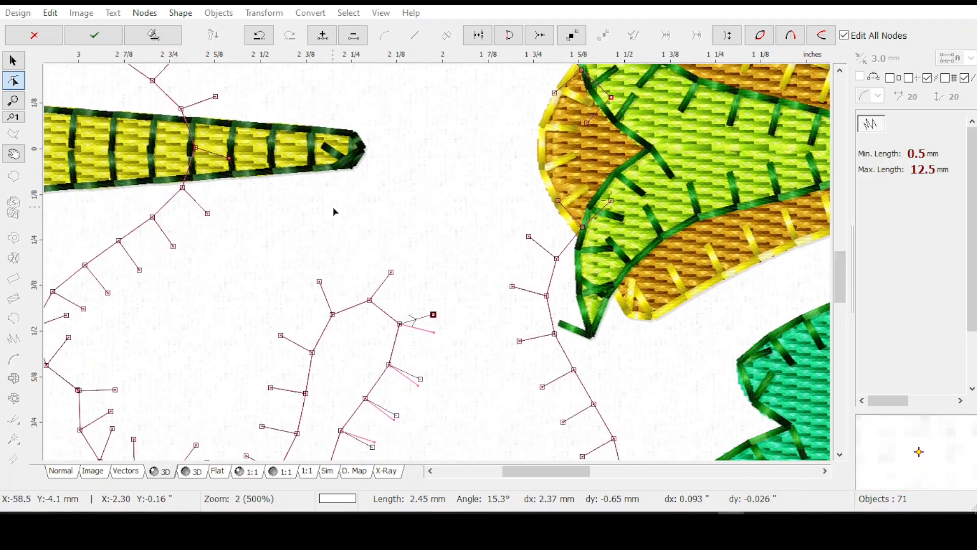
pyautogui.moveTo(390, 272); pyautogui.dragTo(383, 271)
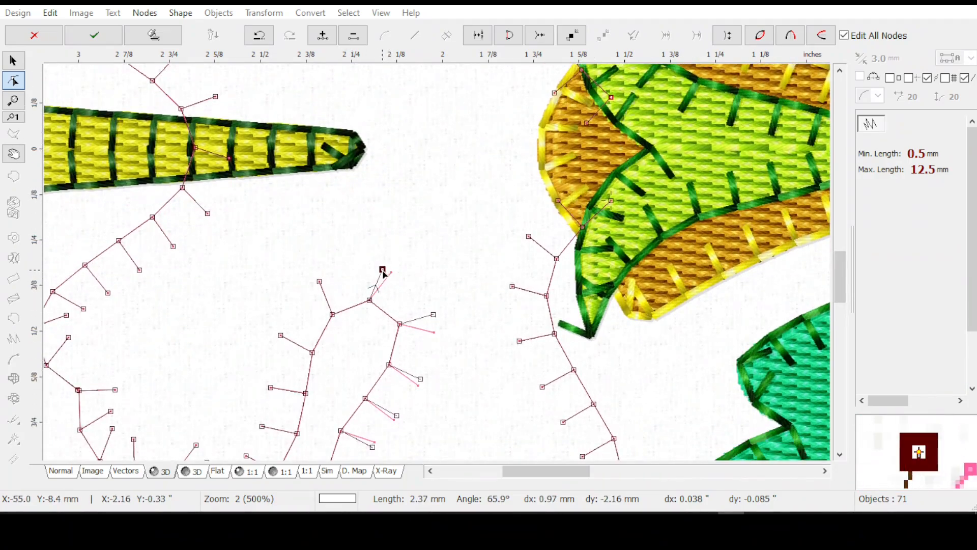
pyautogui.moveTo(433, 314); pyautogui.dragTo(427, 309)
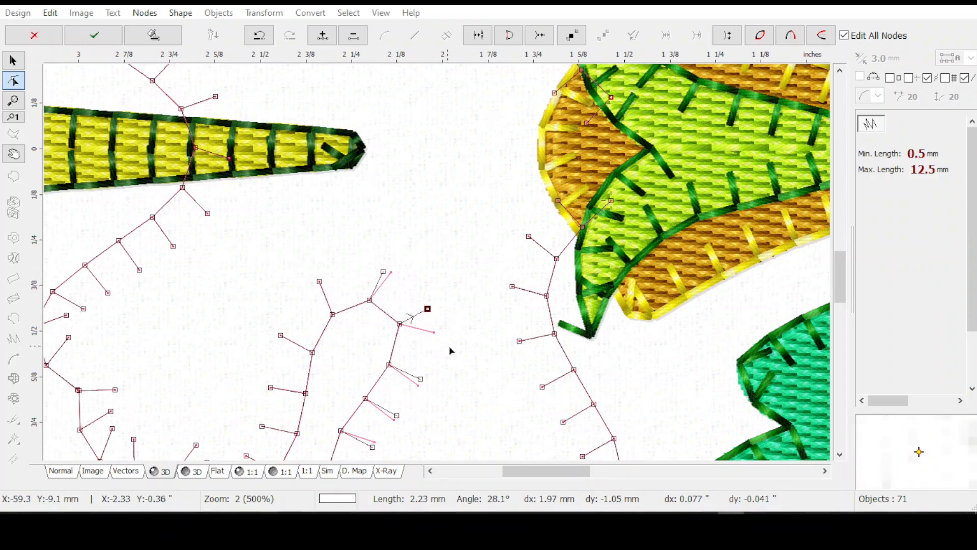
pyautogui.moveTo(431, 310); pyautogui.dragTo(436, 311)
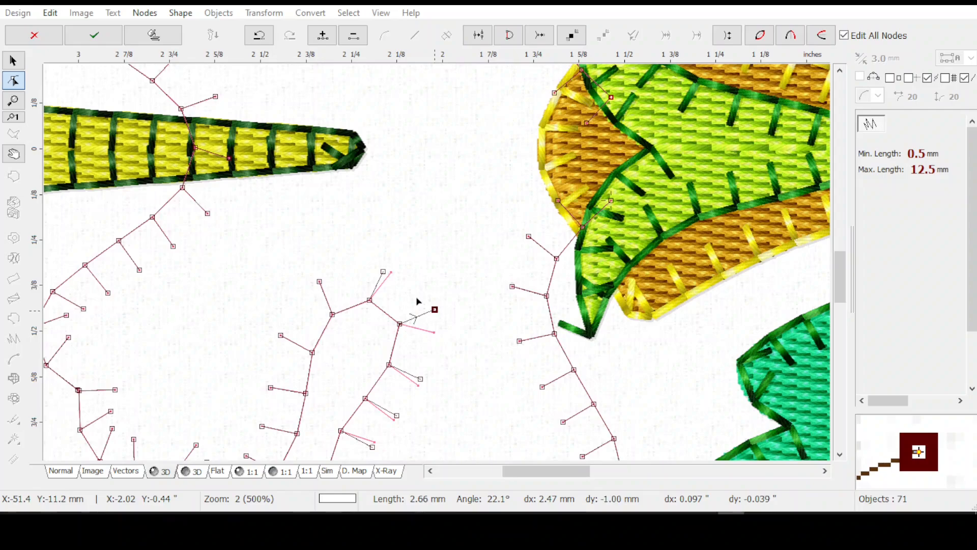
pyautogui.moveTo(421, 381); pyautogui.dragTo(422, 376)
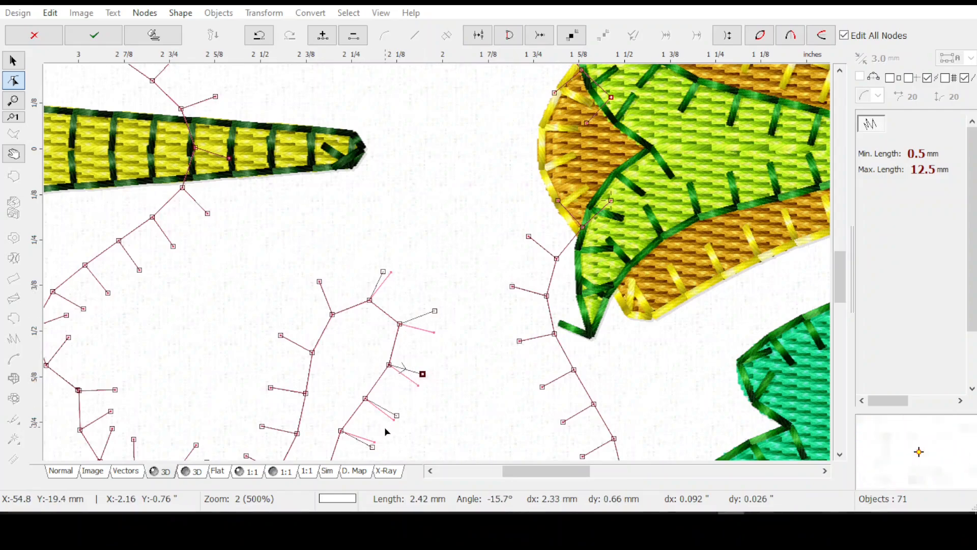
pyautogui.moveTo(398, 416); pyautogui.dragTo(399, 412)
# Re-angle the inward prongs along the right side of the left flower's lower outer petal, from the notch down to the bottom curve.
pyautogui.moveTo(197, 361); pyautogui.dragTo(392, 245)
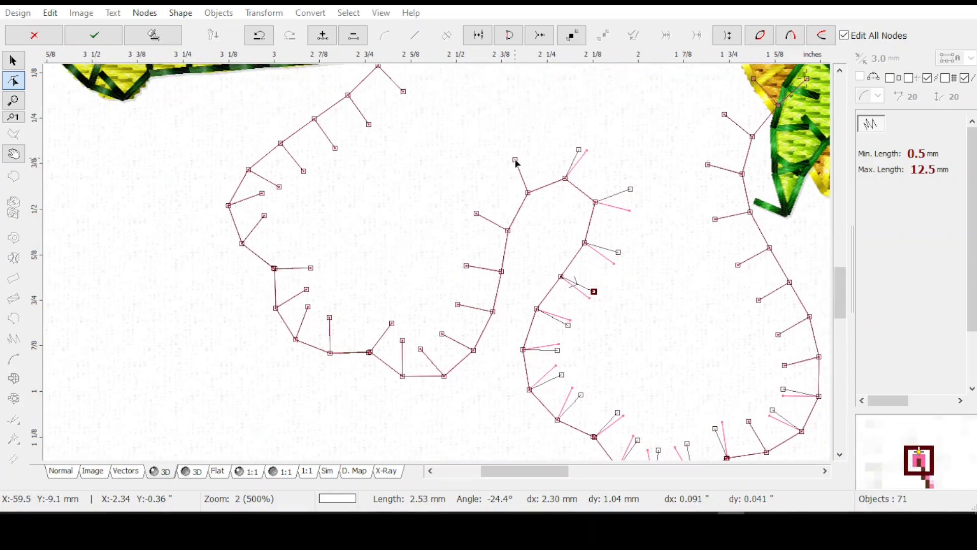
pyautogui.moveTo(515, 162); pyautogui.dragTo(513, 165)
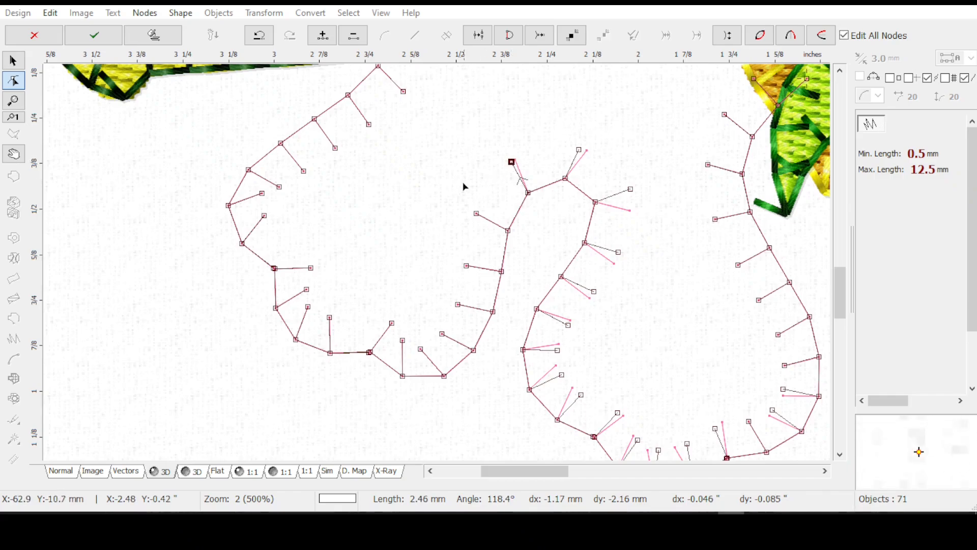
pyautogui.moveTo(478, 216); pyautogui.dragTo(480, 212)
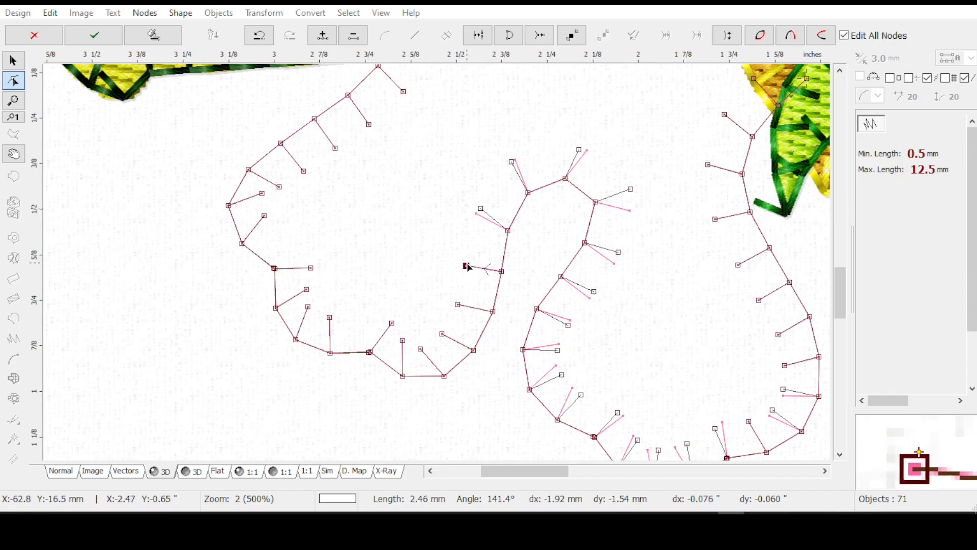
pyautogui.moveTo(467, 266); pyautogui.dragTo(469, 258)
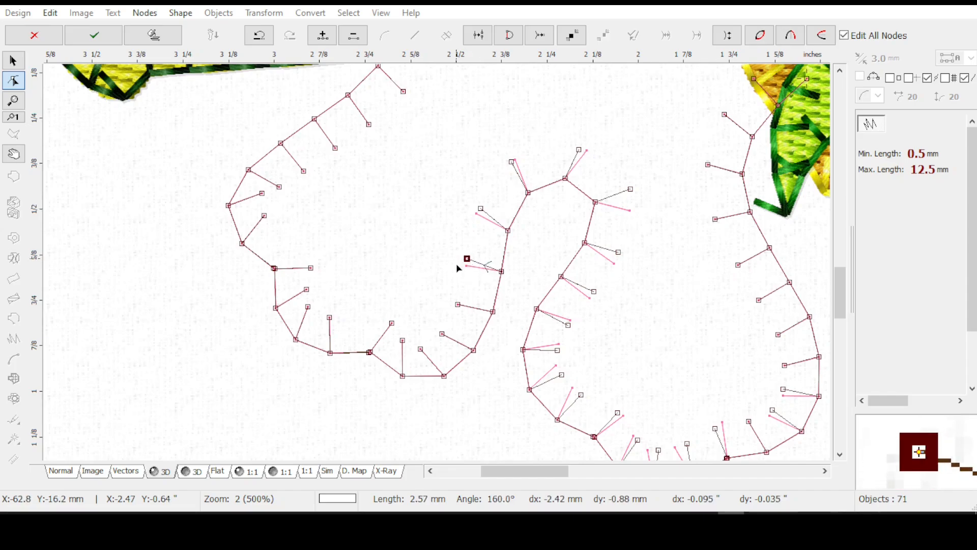
pyautogui.moveTo(459, 306); pyautogui.dragTo(431, 346)
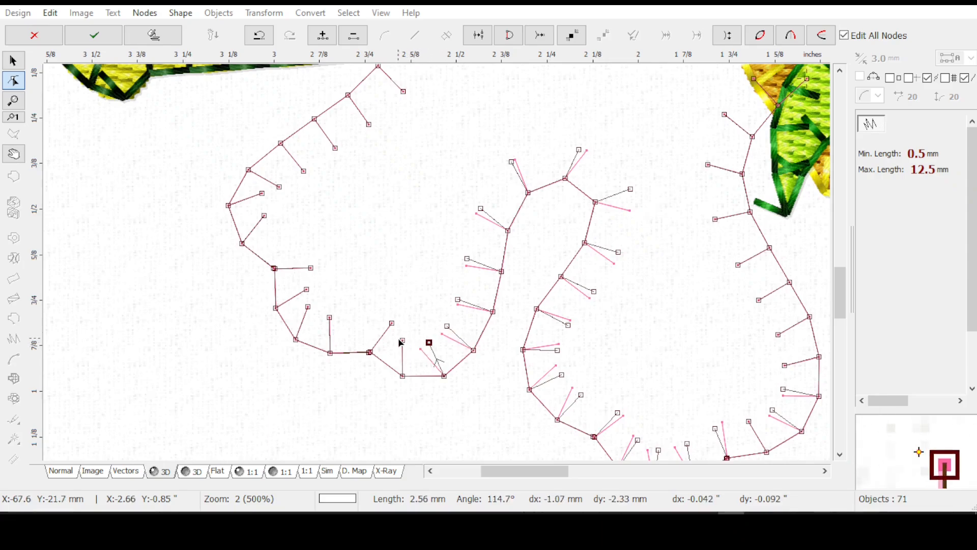
# Fan out the prongs around the bottom curve of the lower outer petal so they point evenly inward.
pyautogui.moveTo(411, 348)
pyautogui.mouseDown()
pyautogui.moveTo(377, 324)
pyautogui.moveTo(411, 347)
pyautogui.mouseUp()
pyautogui.click(392, 324)
pyautogui.click(409, 345)
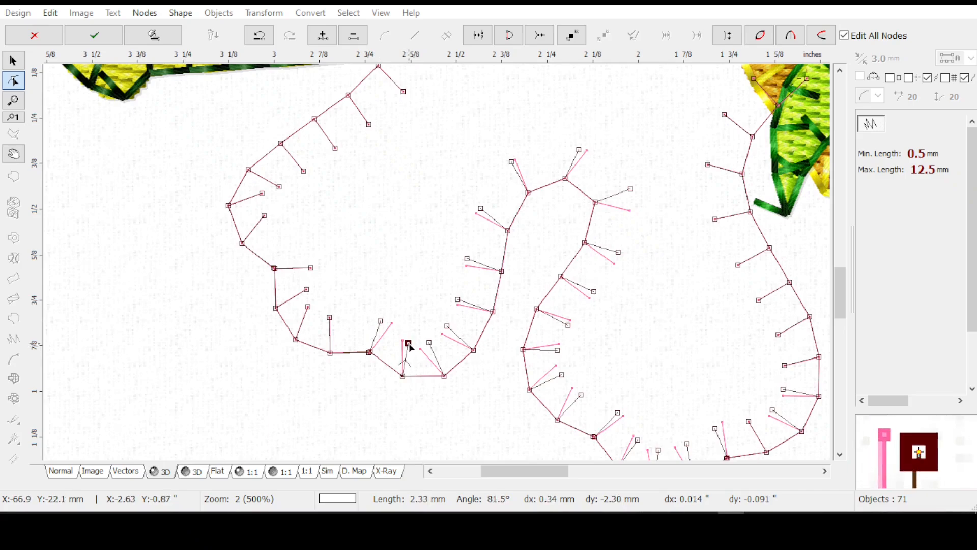
pyautogui.moveTo(329, 323)
pyautogui.mouseDown()
pyautogui.moveTo(344, 323)
pyautogui.moveTo(320, 316)
pyautogui.mouseUp()
pyautogui.click(309, 309)
# Re-angle the inward prongs along the left side of the lower outer petal.
pyautogui.click(311, 268)
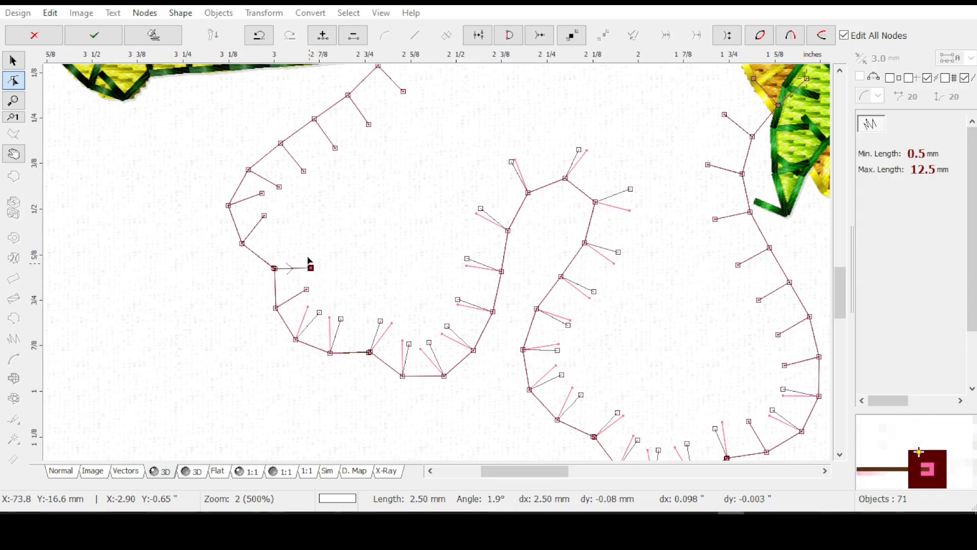
pyautogui.moveTo(311, 268); pyautogui.dragTo(305, 254)
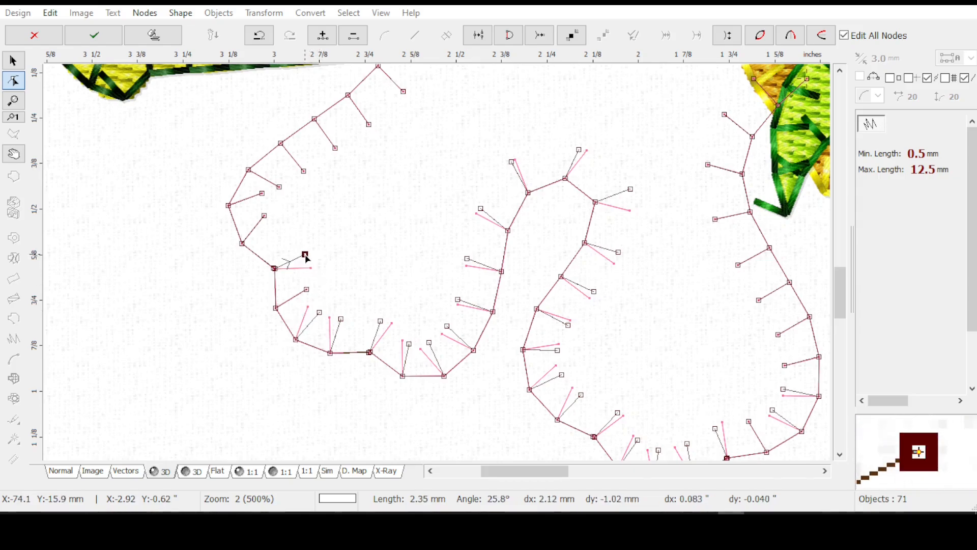
pyautogui.click(265, 216)
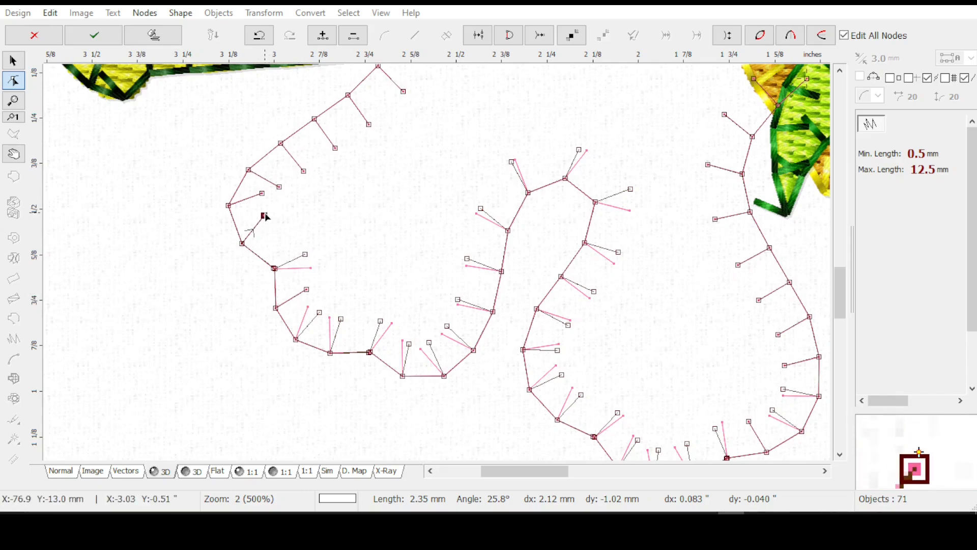
pyautogui.moveTo(264, 216)
pyautogui.mouseDown()
pyautogui.moveTo(275, 231)
pyautogui.moveTo(266, 208)
pyautogui.mouseUp()
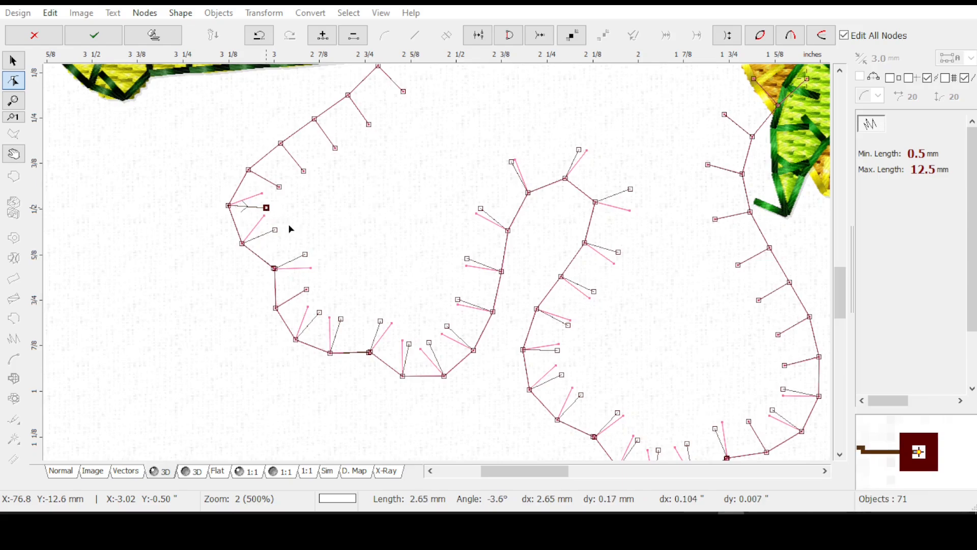
# Re-angle the prongs along the diagonal lower edge of the left flower's upper outer petal.
pyautogui.moveTo(392, 185); pyautogui.dragTo(313, 396)
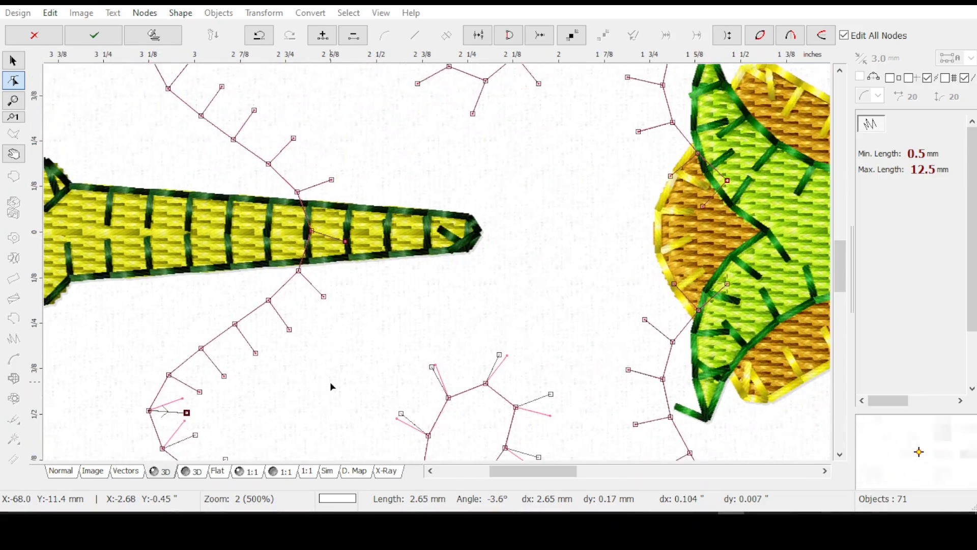
pyautogui.scroll(-1, 337, 371)
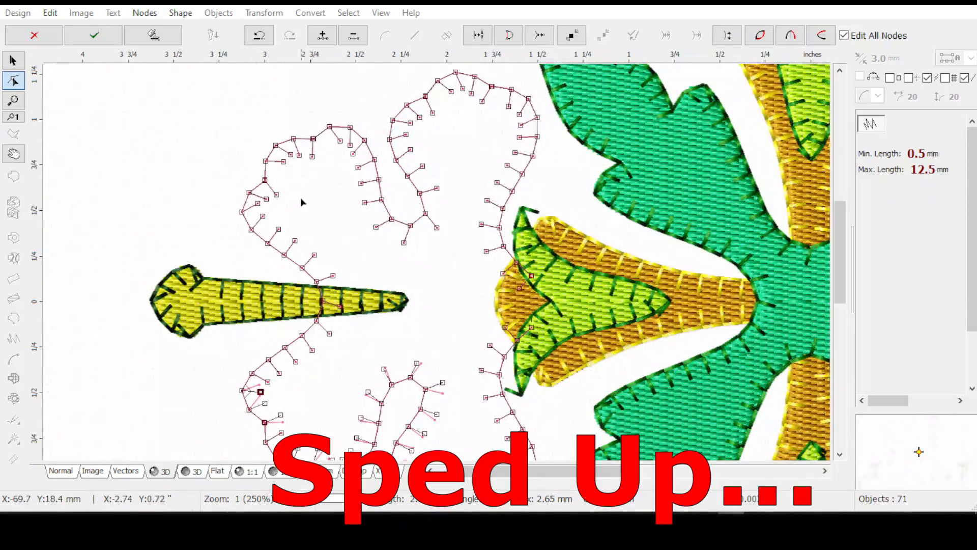
pyautogui.scroll(1, 318, 282)
pyautogui.moveTo(333, 145); pyautogui.dragTo(299, 253)
pyautogui.moveTo(276, 332); pyautogui.dragTo(279, 335)
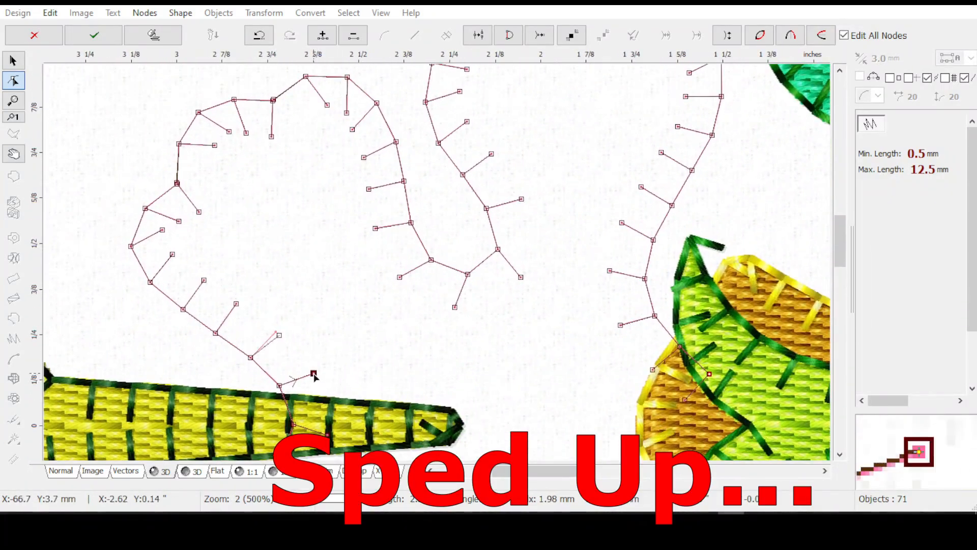
pyautogui.moveTo(314, 373); pyautogui.dragTo(310, 369)
pyautogui.moveTo(237, 304); pyautogui.dragTo(240, 306)
# Re-angle the prongs around the left curve of the upper outer petal so they point evenly inward.
pyautogui.moveTo(172, 254)
pyautogui.mouseDown()
pyautogui.moveTo(178, 260)
pyautogui.moveTo(167, 240)
pyautogui.mouseUp()
pyautogui.moveTo(199, 211); pyautogui.dragTo(169, 242)
pyautogui.moveTo(179, 260); pyautogui.dragTo(207, 284)
pyautogui.moveTo(207, 203); pyautogui.dragTo(206, 201)
pyautogui.moveTo(215, 145); pyautogui.dragTo(212, 164)
pyautogui.moveTo(229, 131); pyautogui.dragTo(277, 137)
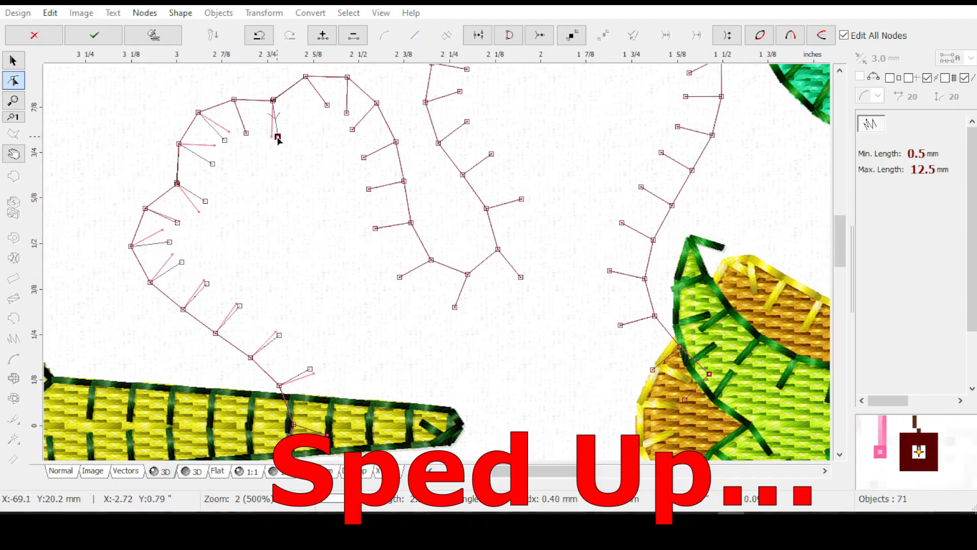
# Re-angle the prongs at the top and down the right side of the upper outer petal, including those beside the notch.
pyautogui.moveTo(327, 105)
pyautogui.mouseDown()
pyautogui.moveTo(310, 113)
pyautogui.moveTo(338, 117)
pyautogui.mouseUp()
pyautogui.moveTo(455, 307); pyautogui.dragTo(466, 311)
pyautogui.moveTo(400, 277); pyautogui.dragTo(412, 289)
pyautogui.moveTo(375, 228); pyautogui.dragTo(384, 243)
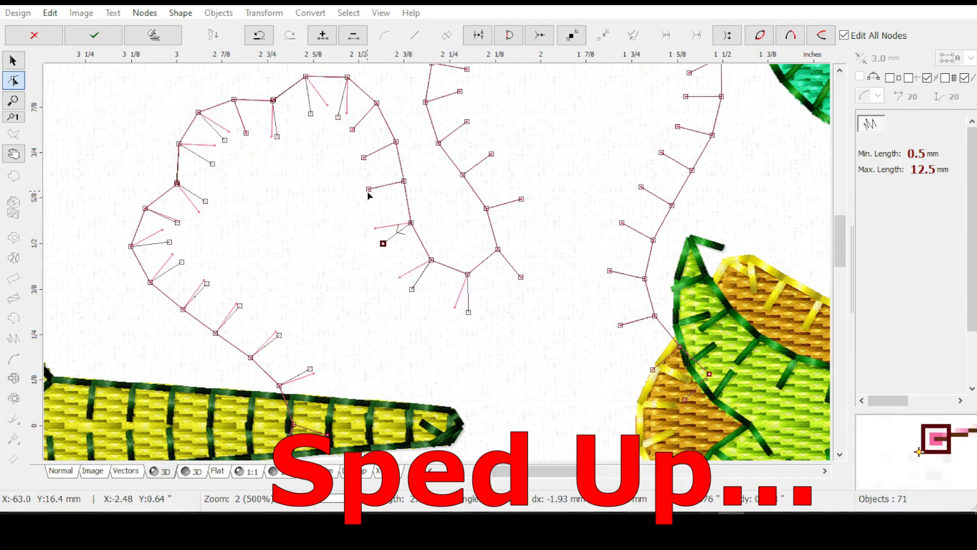
pyautogui.moveTo(368, 189); pyautogui.dragTo(369, 201)
# Fine-tune the prongs at the bottom of the notch between the two upper petals so they spread evenly.
pyautogui.moveTo(521, 277); pyautogui.dragTo(528, 270)
pyautogui.moveTo(466, 311); pyautogui.dragTo(470, 309)
pyautogui.moveTo(528, 271); pyautogui.dragTo(531, 265)
pyautogui.moveTo(470, 309); pyautogui.dragTo(477, 309)
pyautogui.moveTo(532, 266); pyautogui.dragTo(530, 269)
pyautogui.moveTo(521, 199); pyautogui.dragTo(521, 205)
# Re-angle the inward prongs along the left side and over the top of the left flower's upper inner petal.
pyautogui.scroll(3, 596, 235)
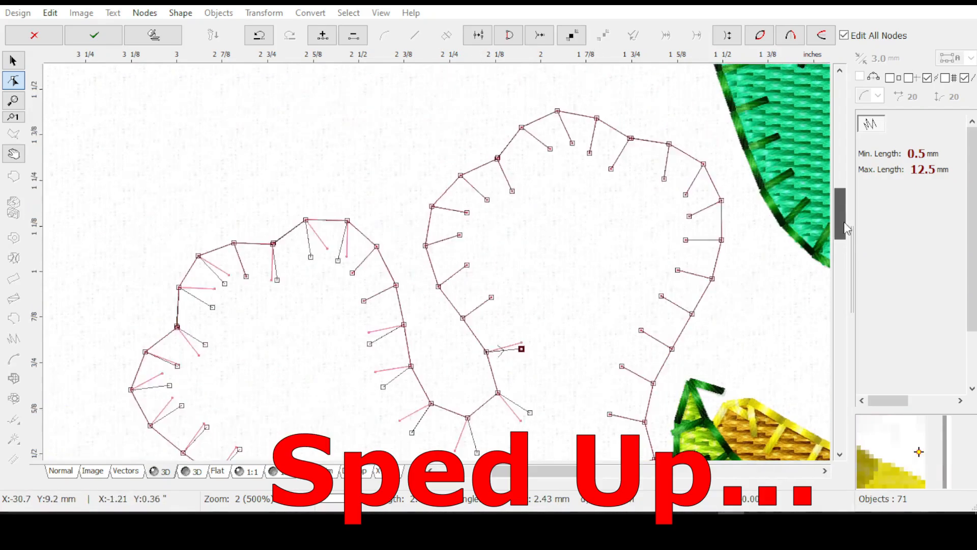
pyautogui.moveTo(467, 281); pyautogui.dragTo(472, 288)
pyautogui.moveTo(460, 252)
pyautogui.mouseDown()
pyautogui.moveTo(462, 259)
pyautogui.moveTo(469, 238)
pyautogui.mouseUp()
pyautogui.moveTo(487, 216); pyautogui.dragTo(519, 201)
pyautogui.moveTo(551, 165); pyautogui.dragTo(544, 173)
pyautogui.moveTo(572, 159); pyautogui.dragTo(564, 165)
# Re-angle the inward prongs down the right side of the upper inner petal.
pyautogui.moveTo(612, 185); pyautogui.dragTo(654, 196)
pyautogui.moveTo(686, 211)
pyautogui.mouseDown()
pyautogui.moveTo(677, 211)
pyautogui.moveTo(686, 229)
pyautogui.mouseUp()
pyautogui.moveTo(686, 256); pyautogui.dragTo(685, 253)
pyautogui.moveTo(678, 286); pyautogui.dragTo(679, 281)
# Apply the node edits to the converted outline (object 17) and recolor it a deeper pink.
pyautogui.moveTo(840, 239); pyautogui.dragTo(835, 275)
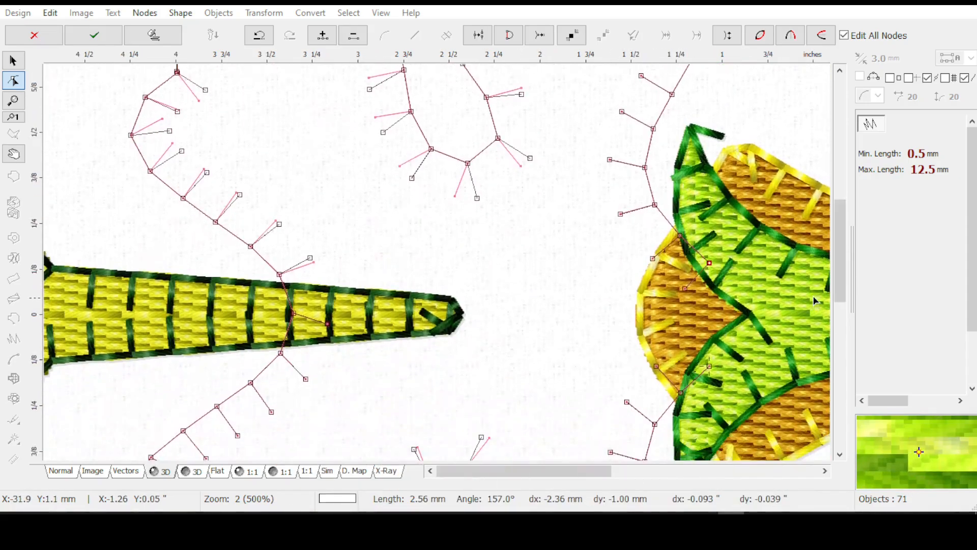
pyautogui.scroll(-1, 816, 297)
pyautogui.press('Return')
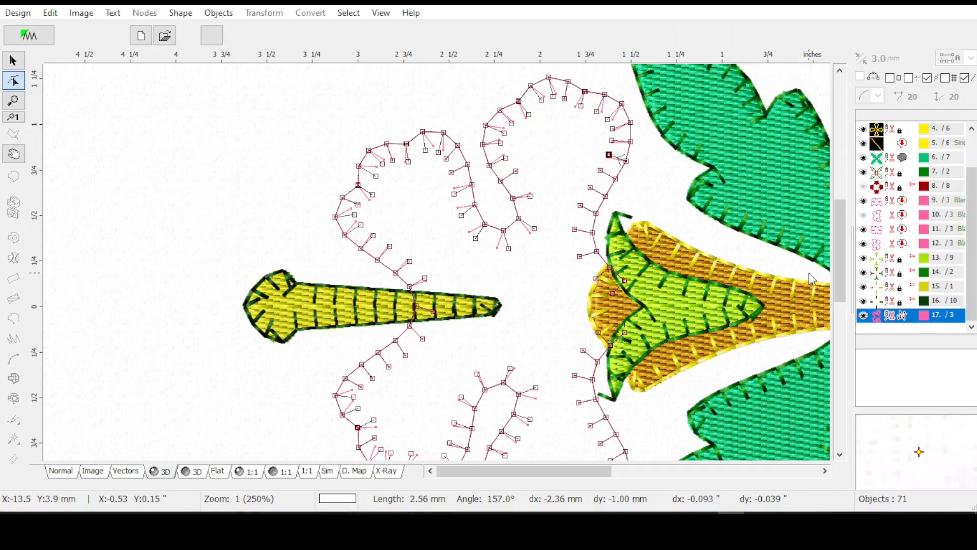
pyautogui.scroll(-1, 811, 271)
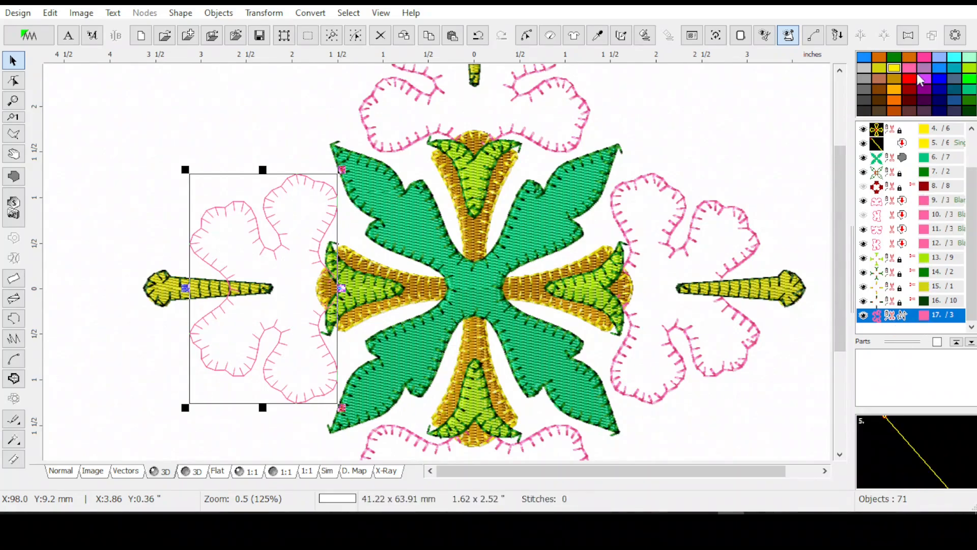
pyautogui.click(926, 59)
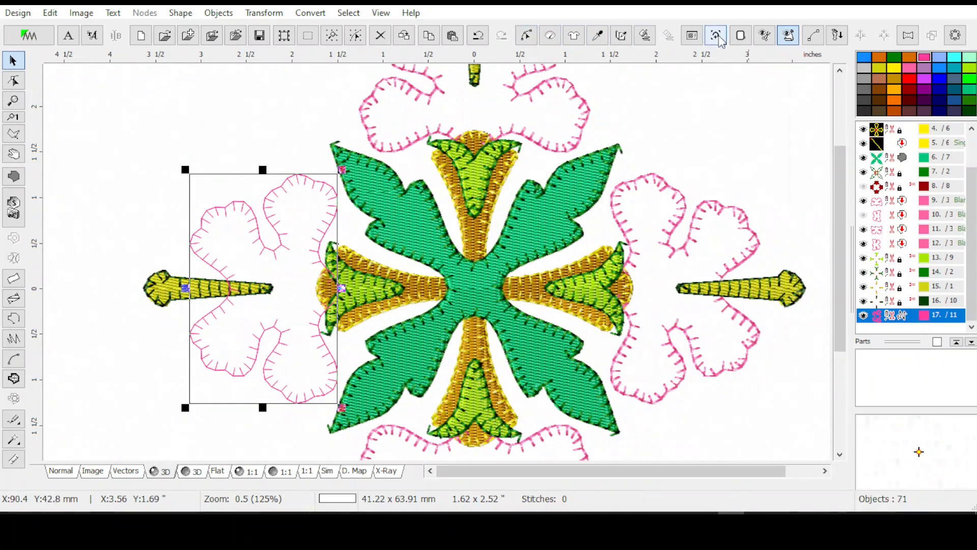
# Duplicate the edited outline by rotating it around the design's centre, with 4 per revolution.
pyautogui.click(716, 35)
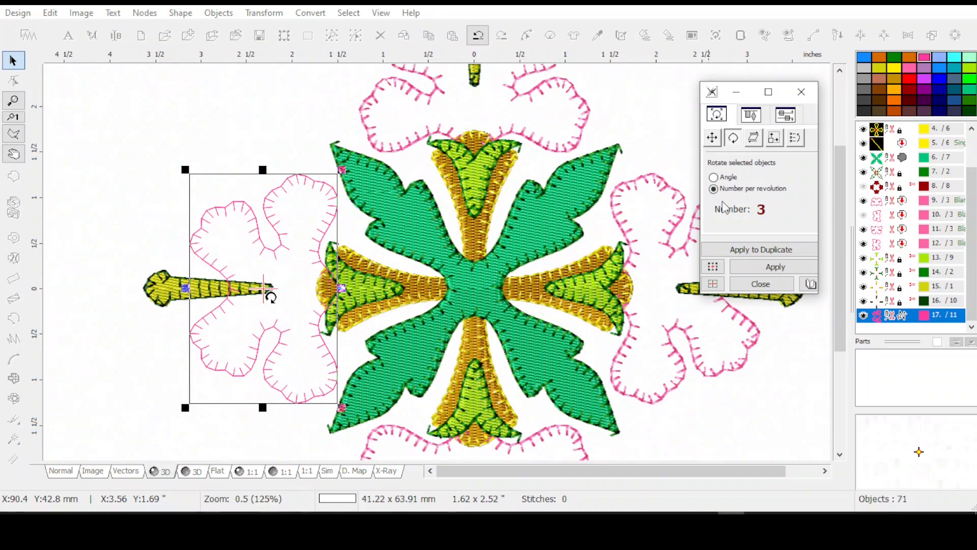
pyautogui.click(762, 209)
pyautogui.click(713, 286)
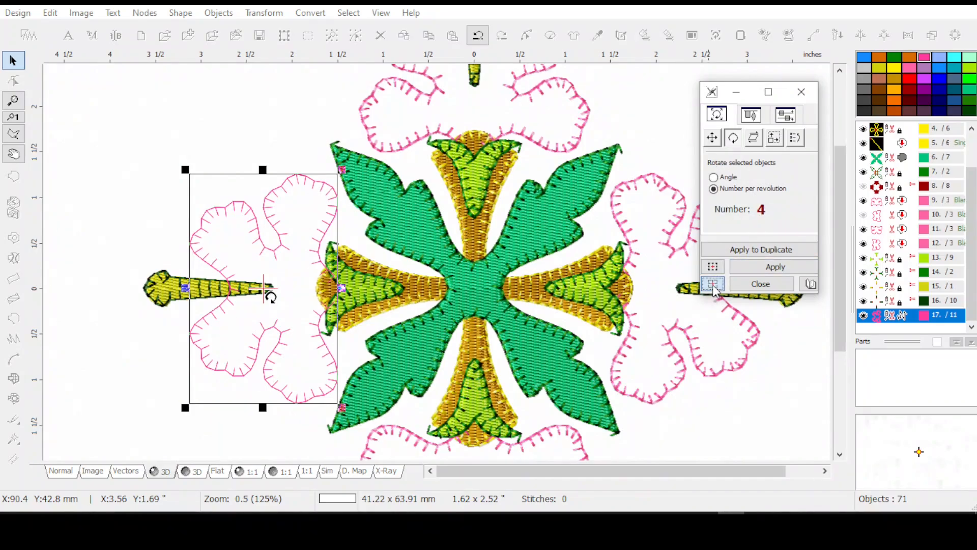
pyautogui.click(764, 249)
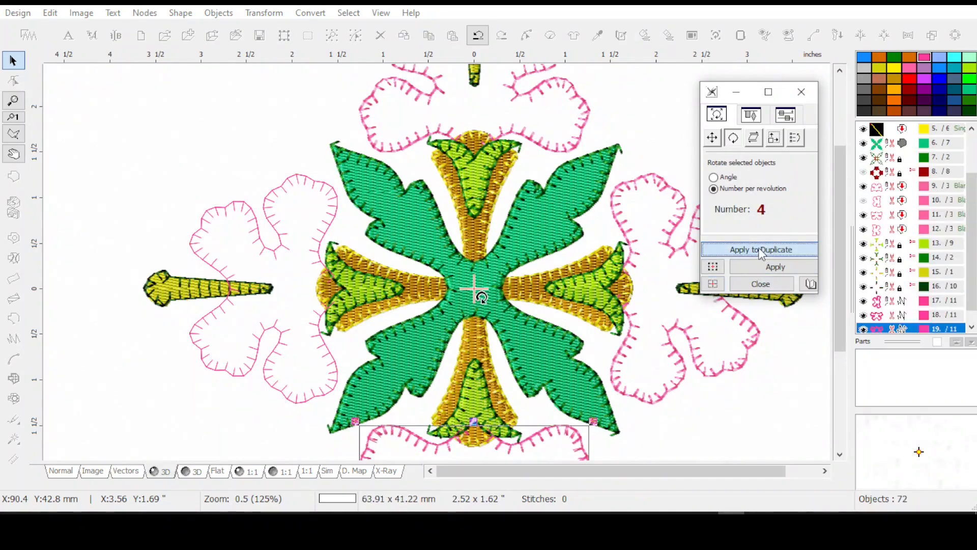
pyautogui.click(761, 284)
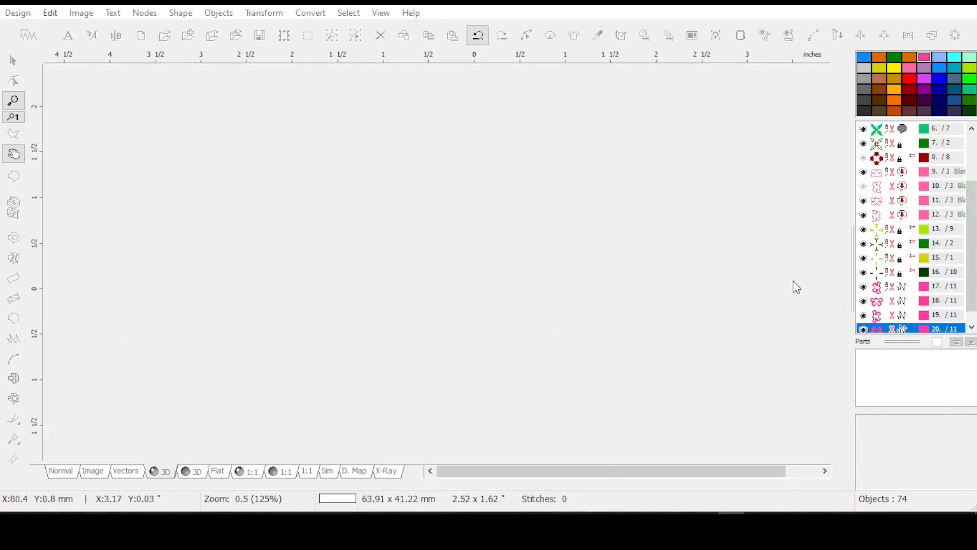
# Group the four edited petal outlines (objects 17 to 20) with Group 1.
pyautogui.scroll(-1, 963, 265)
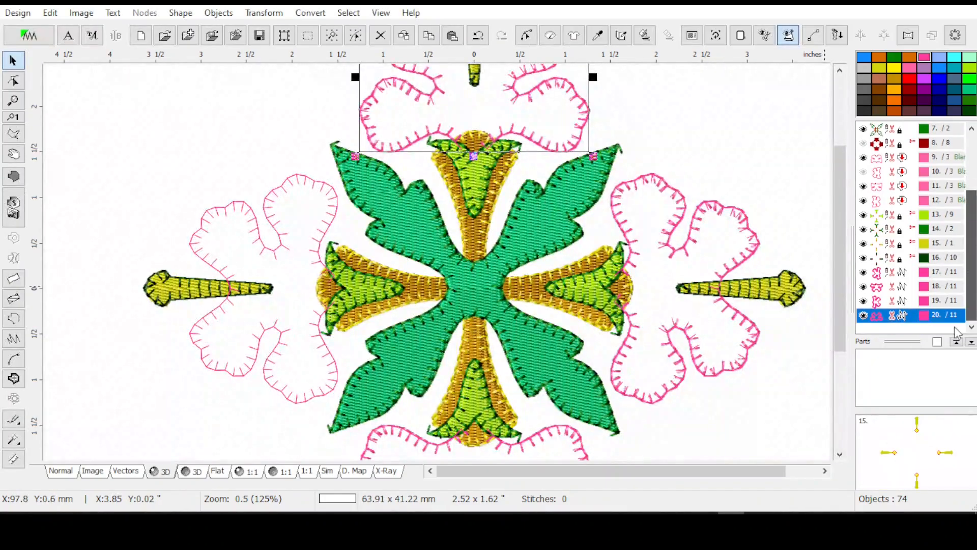
pyautogui.keyDown('shift'); pyautogui.click(898, 273); pyautogui.keyUp('shift')
pyautogui.rightClick(900, 295)
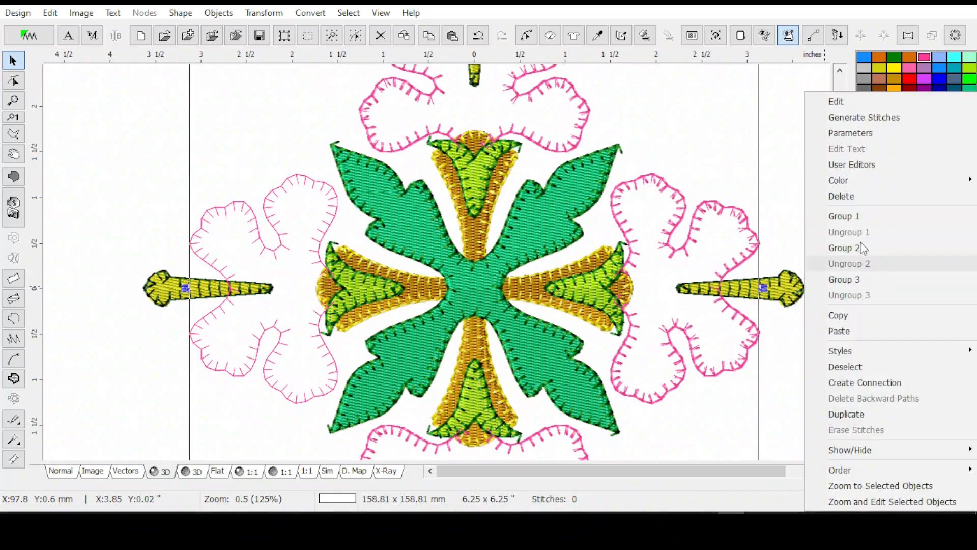
pyautogui.click(871, 218)
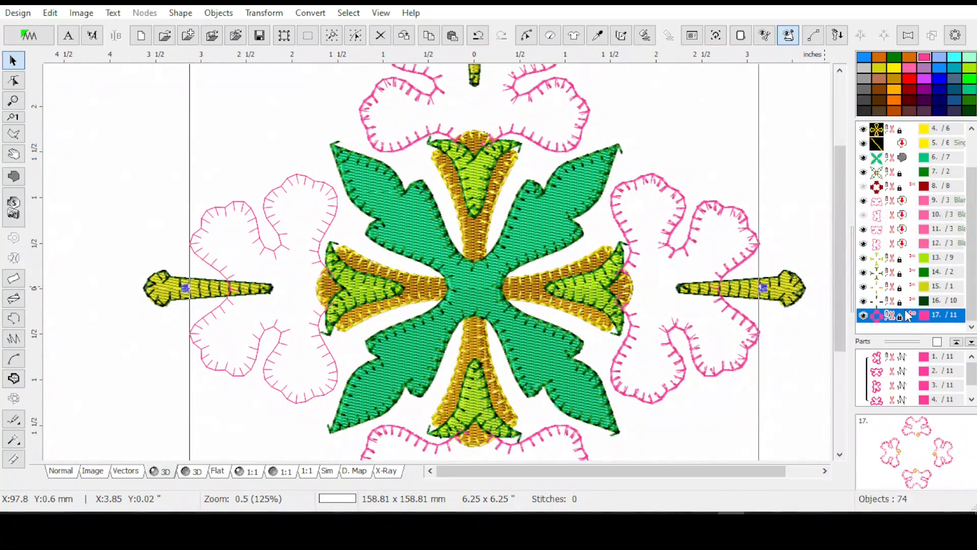
# Recolor the four original blanket-stitch petal outlines (objects 9 to 12) cyan and group them with Group 1.
pyautogui.click(905, 201)
pyautogui.keyDown('shift'); pyautogui.click(905, 231); pyautogui.keyUp('shift')
pyautogui.keyDown('shift'); pyautogui.click(905, 243); pyautogui.keyUp('shift')
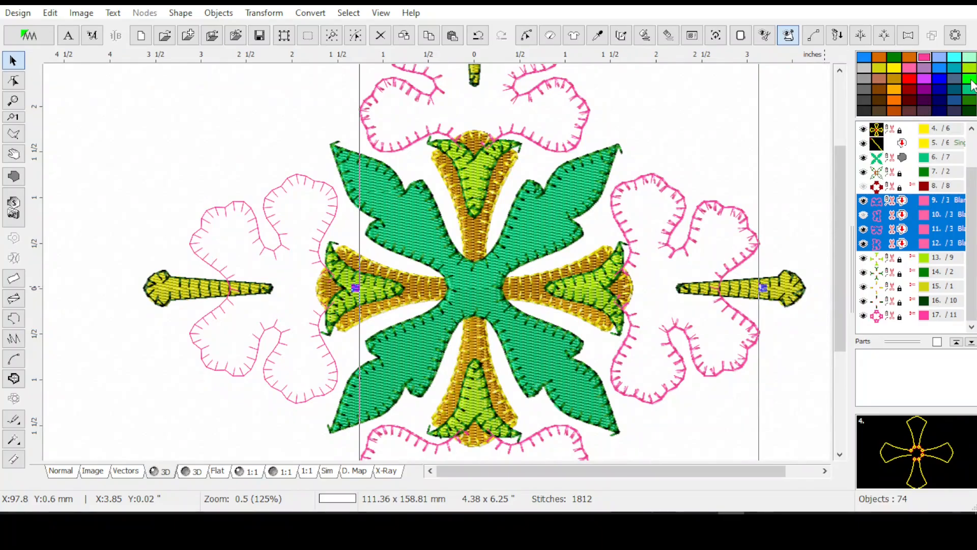
pyautogui.click(955, 58)
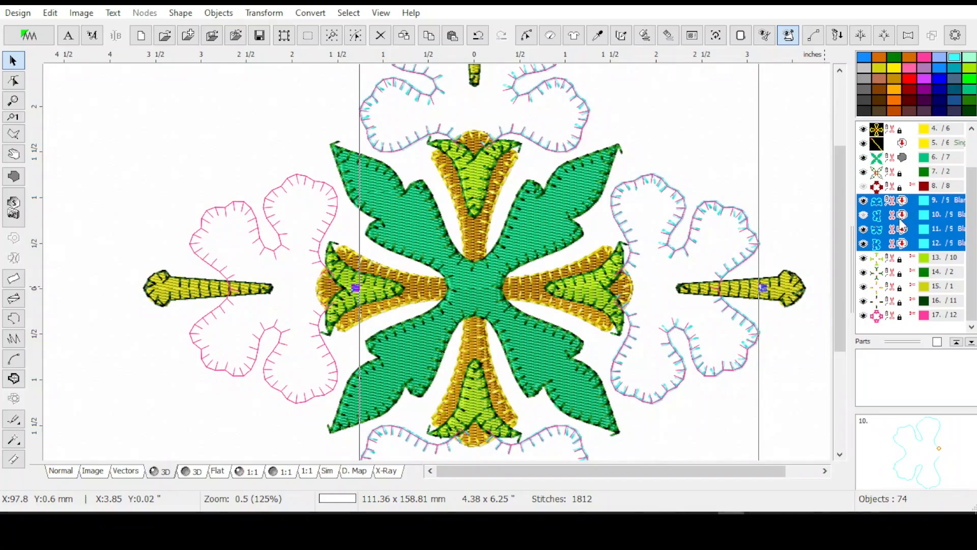
pyautogui.rightClick(898, 225)
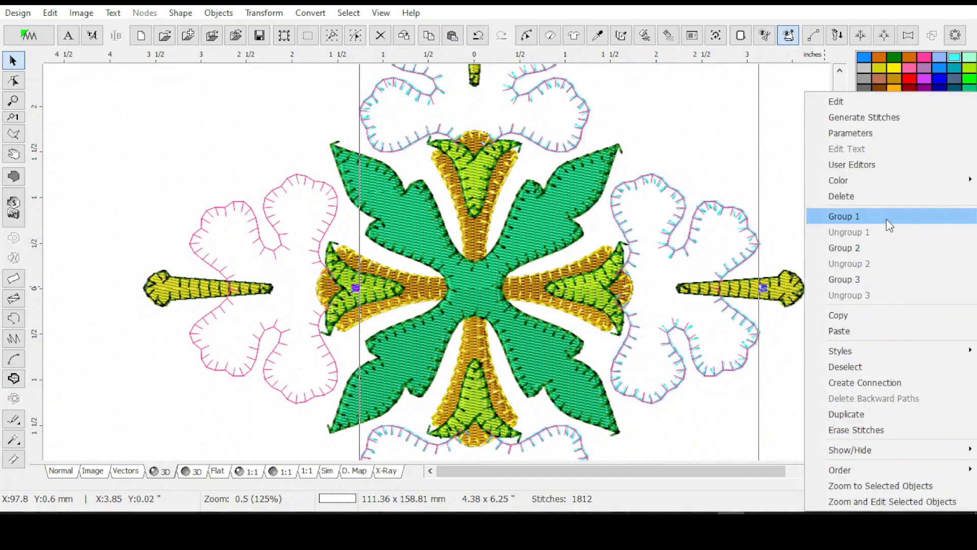
pyautogui.click(888, 214)
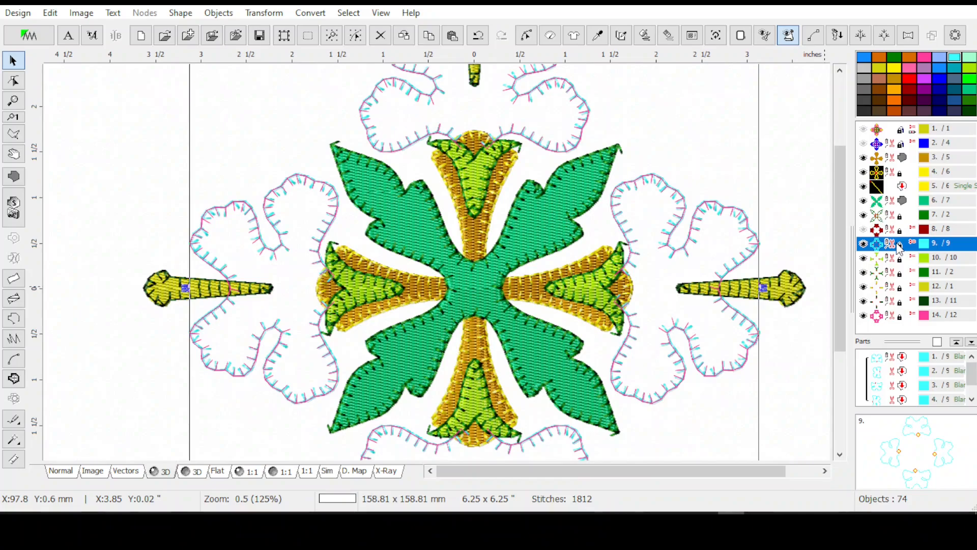
pyautogui.rightClick(884, 135)
pyautogui.click(886, 137)
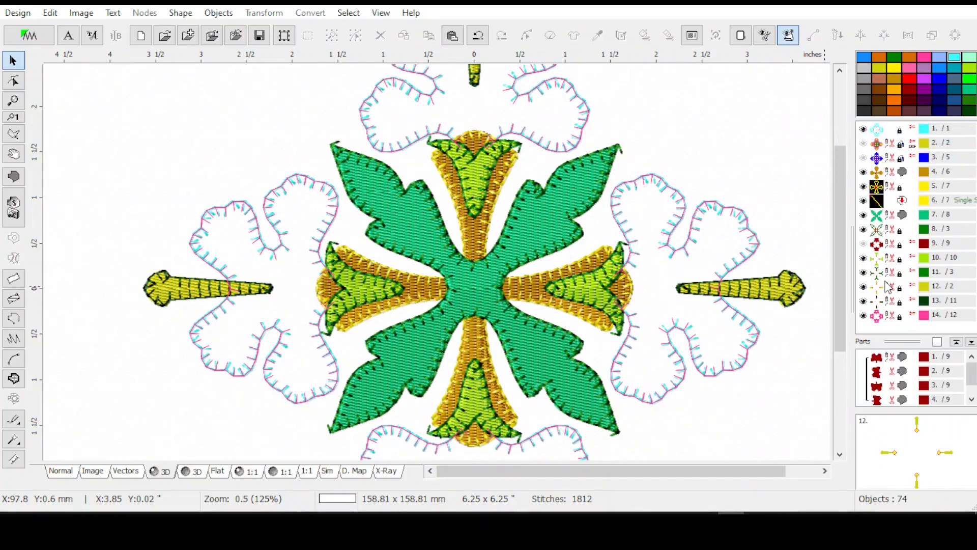
pyautogui.hotkey('ctrl', 'z')
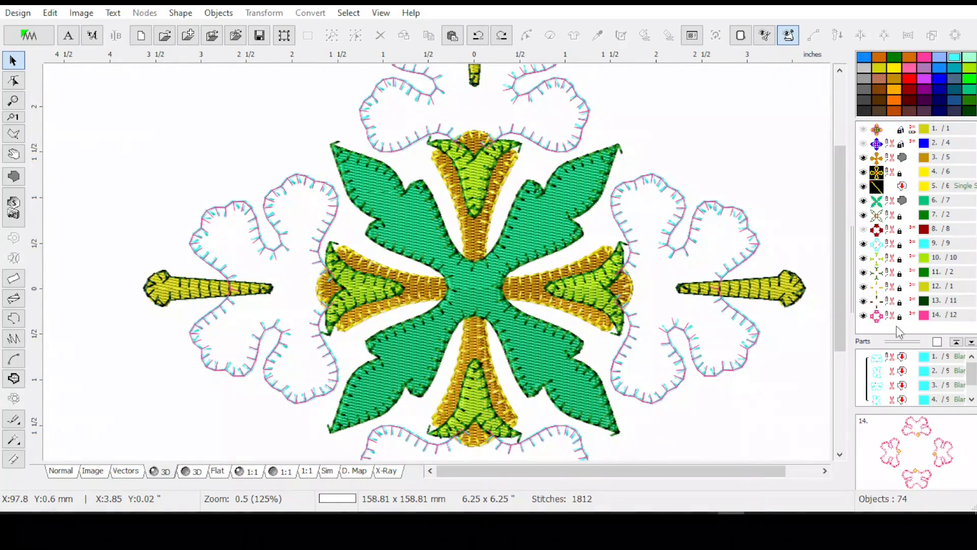
# Reorder the edited petal outline group to follow the red petal fill, and make the cyan outline group first and hidden.
pyautogui.click(893, 319)
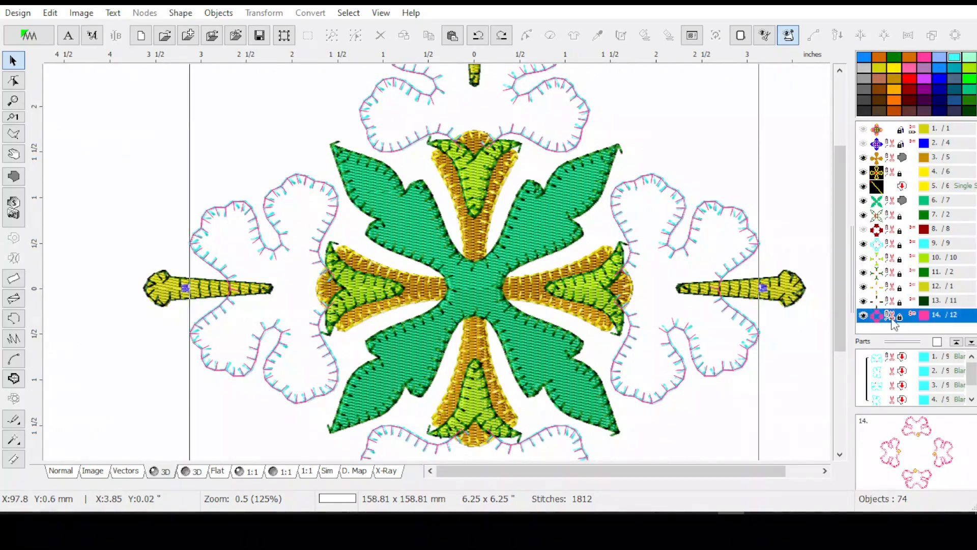
pyautogui.moveTo(877, 245); pyautogui.dragTo(887, 133)
pyautogui.click(884, 253)
pyautogui.click(891, 261)
pyautogui.click(886, 136)
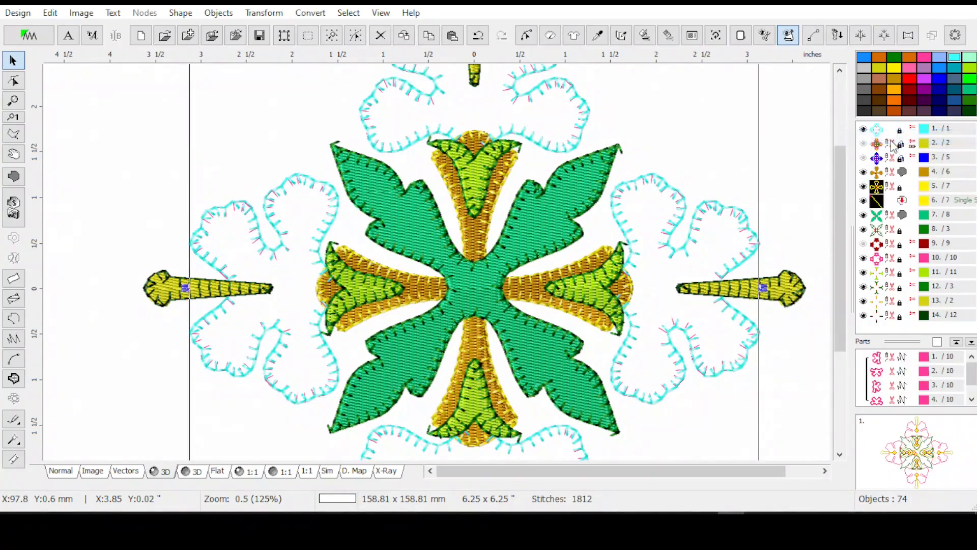
pyautogui.click(864, 130)
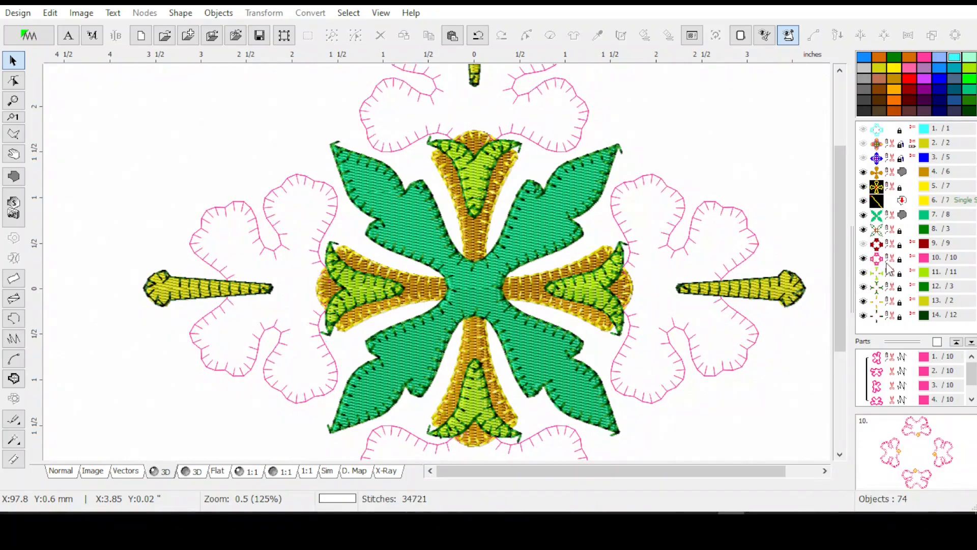
# Show the petal fill group (object 9), recoloring it pink and the petal outline group (object 10) dark maroon.
pyautogui.click(864, 244)
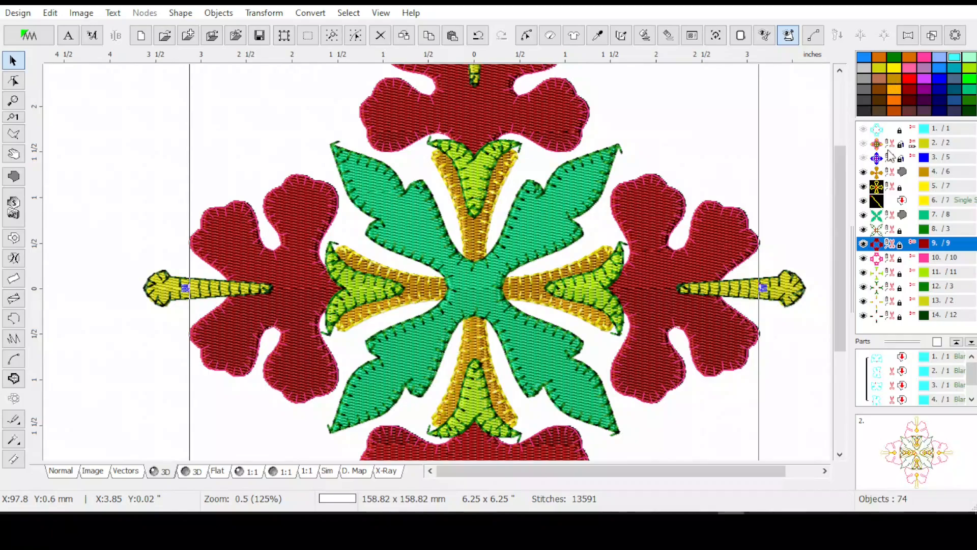
pyautogui.click(904, 257)
pyautogui.hotkey('ctrl', 'z')
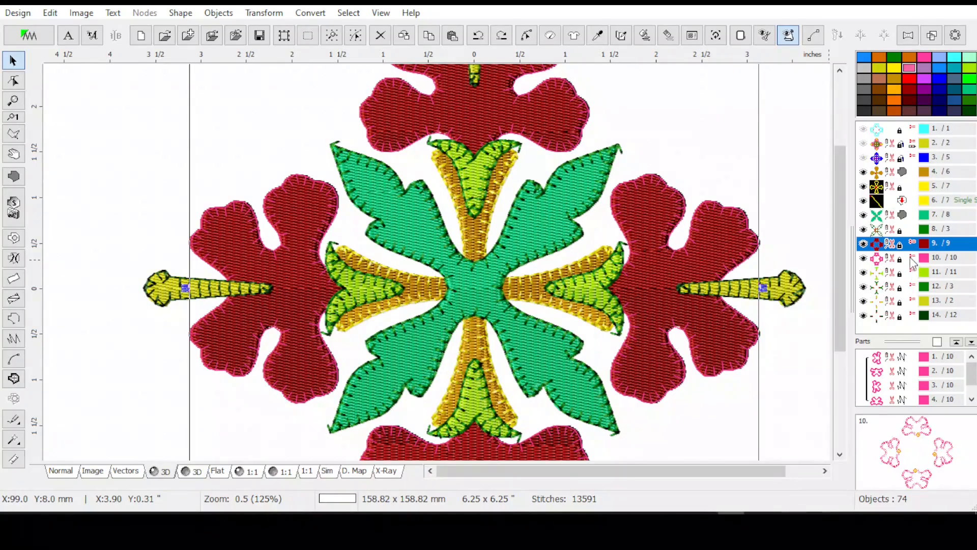
pyautogui.click(910, 68)
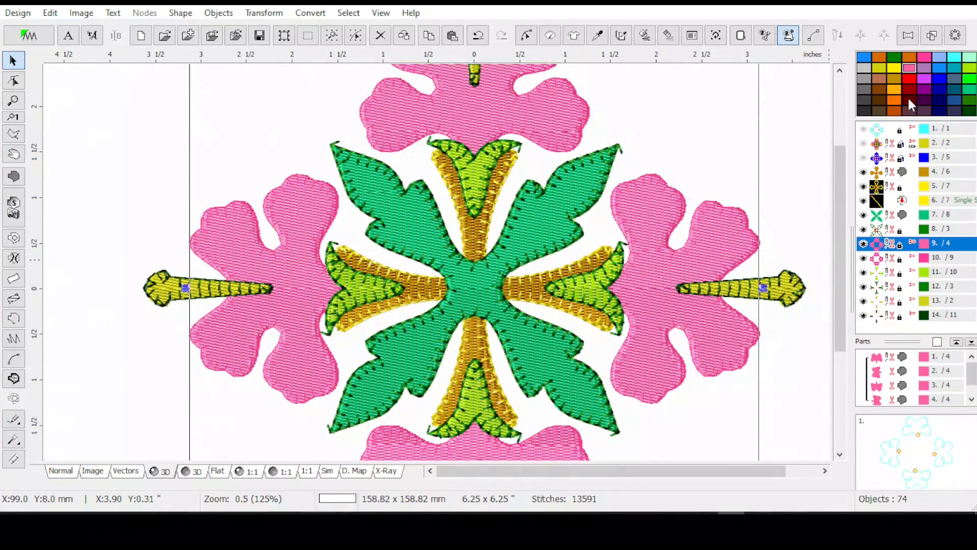
pyautogui.moveTo(912, 104); pyautogui.dragTo(903, 258)
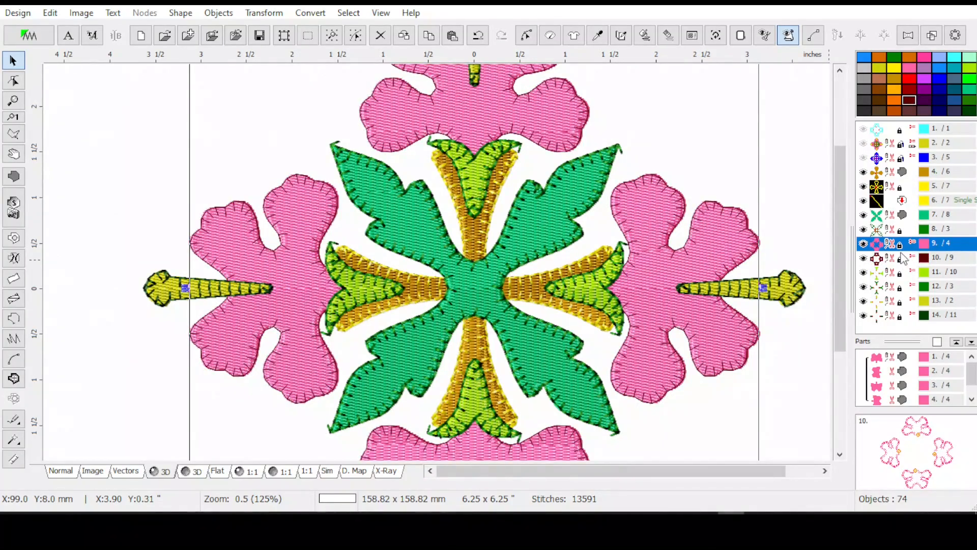
# Generate the stitches for the dark maroon petal outline group (object 10) and check the outlines across the whole design.
pyautogui.click(900, 262)
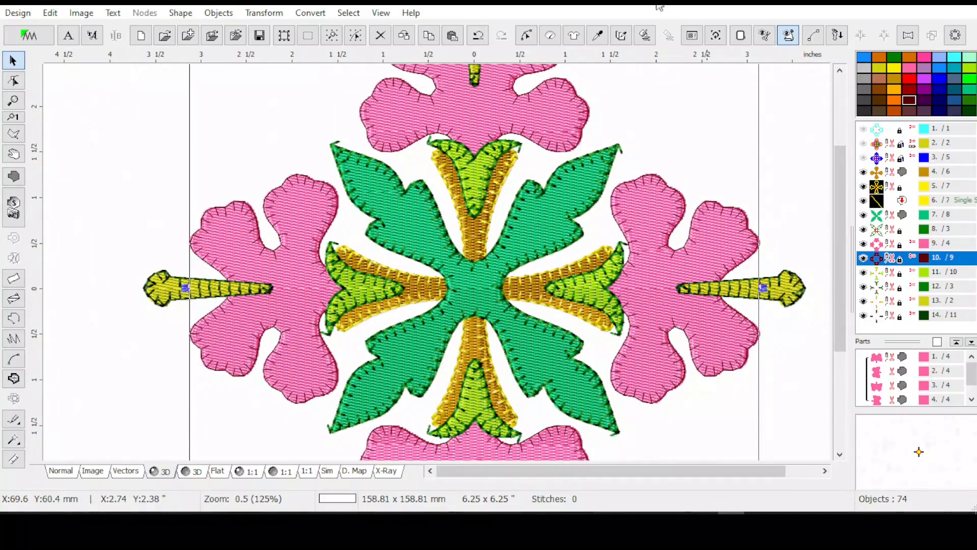
pyautogui.click(643, 40)
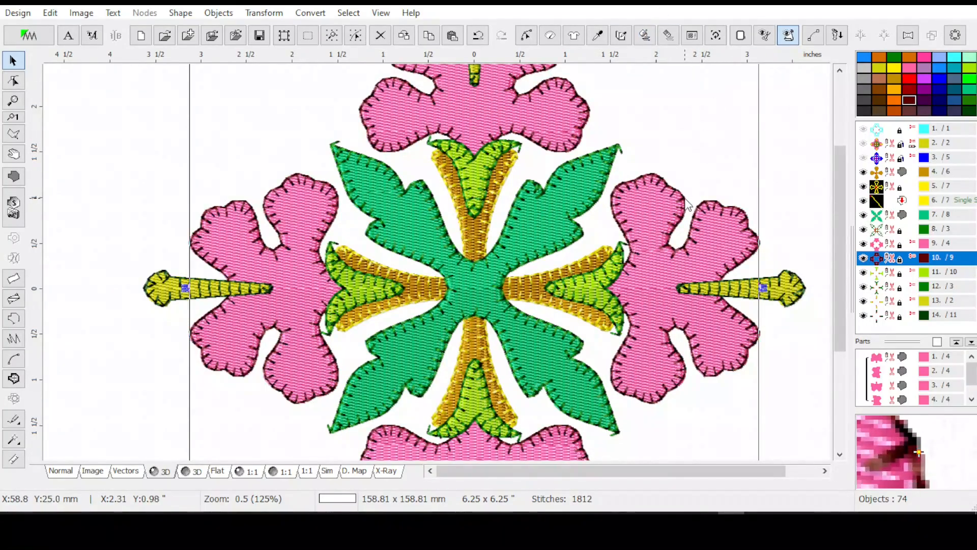
pyautogui.scroll(-1, 689, 198)
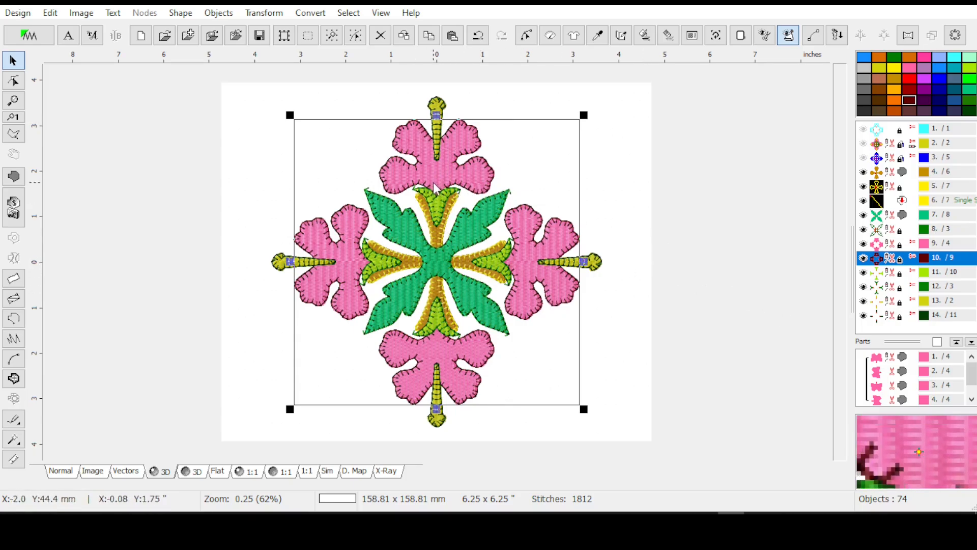
pyautogui.scroll(1, 437, 152)
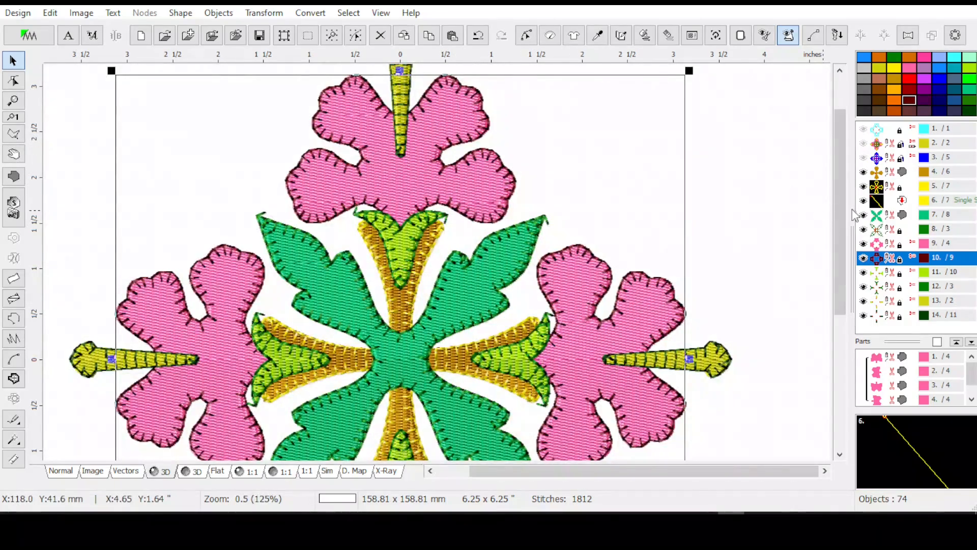
pyautogui.moveTo(838, 219); pyautogui.dragTo(809, 322)
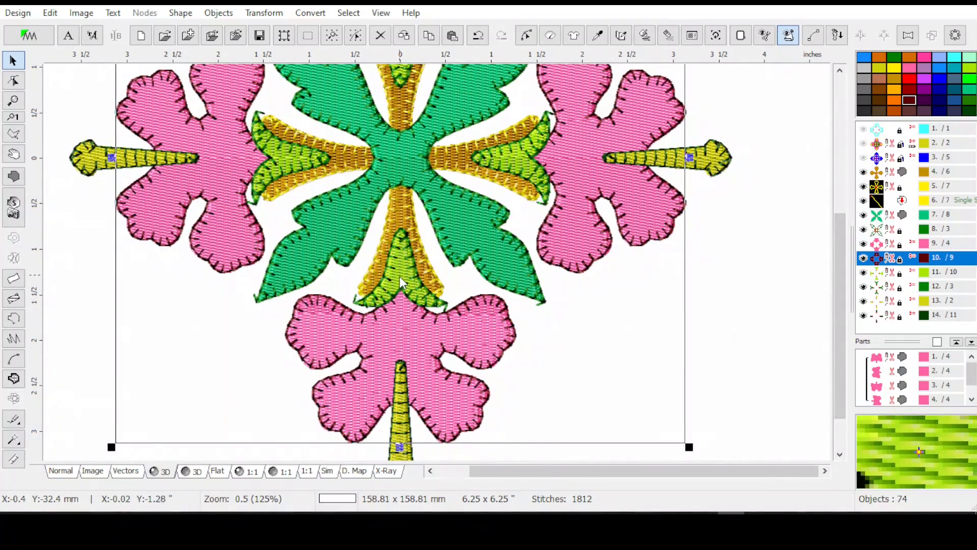
# Ungroup the four dark green blanket-stitch outlines of the lime flower cups (object 12).
pyautogui.click(889, 287)
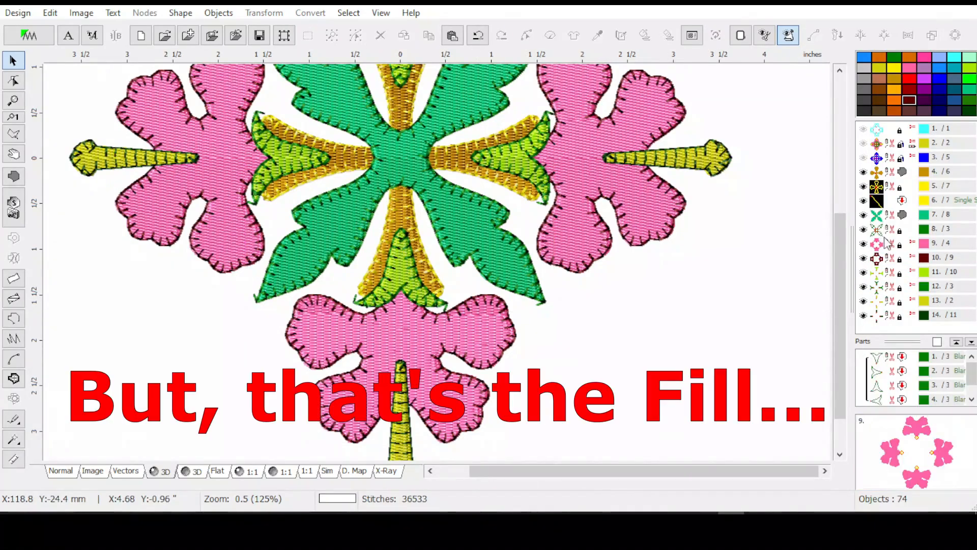
pyautogui.click(887, 274)
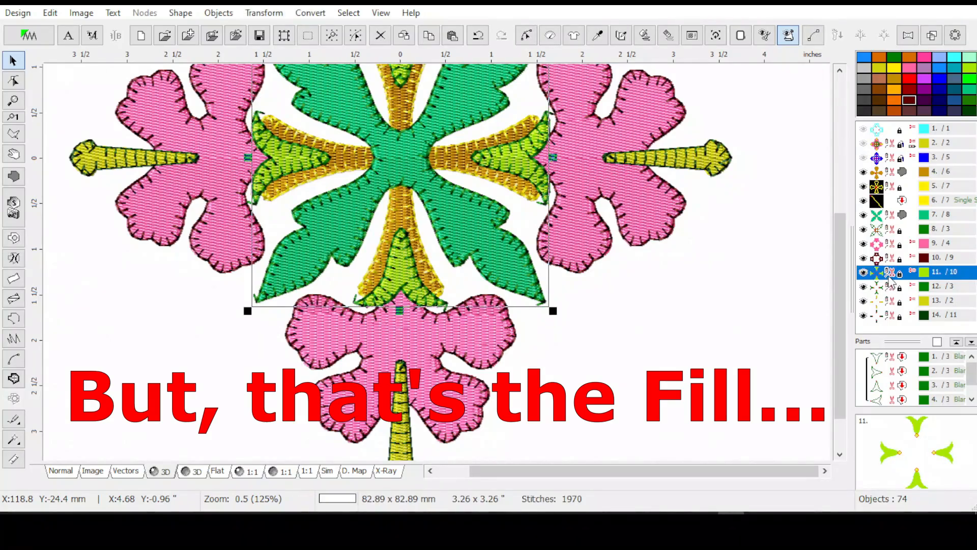
pyautogui.click(892, 288)
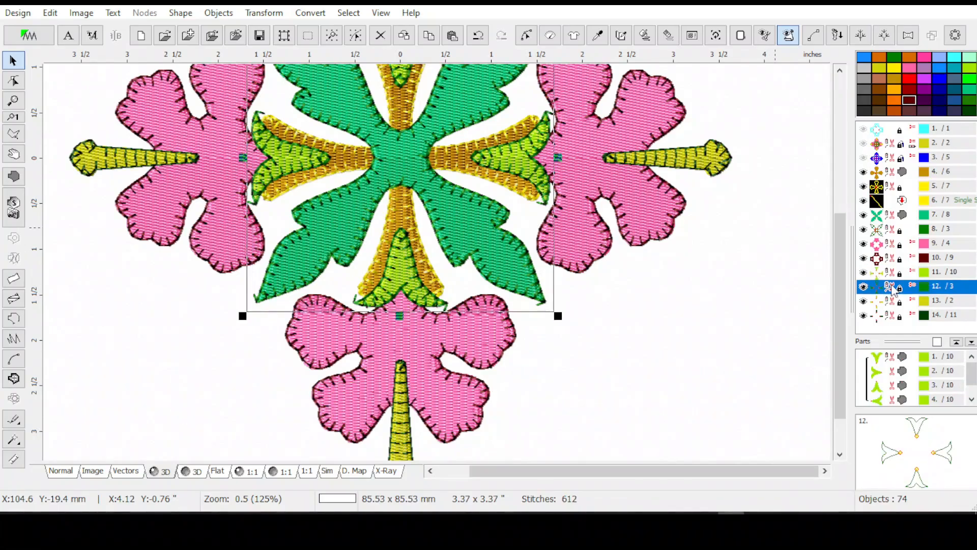
pyautogui.rightClick(890, 288)
pyautogui.click(866, 233)
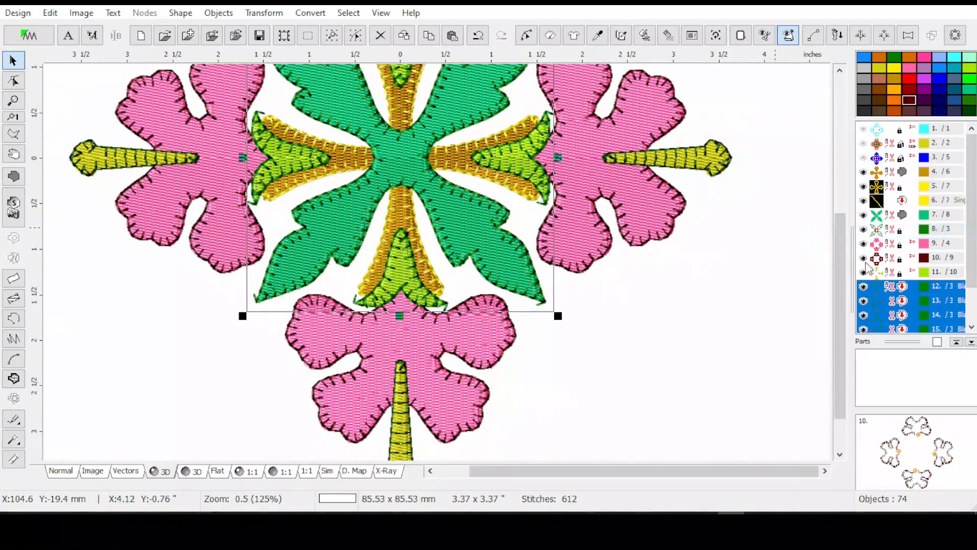
# Convert the right-hand flower cup's blanket-stitch outline (object 15) to editable stitches and hide the original outline.
pyautogui.scroll(-1, 973, 265)
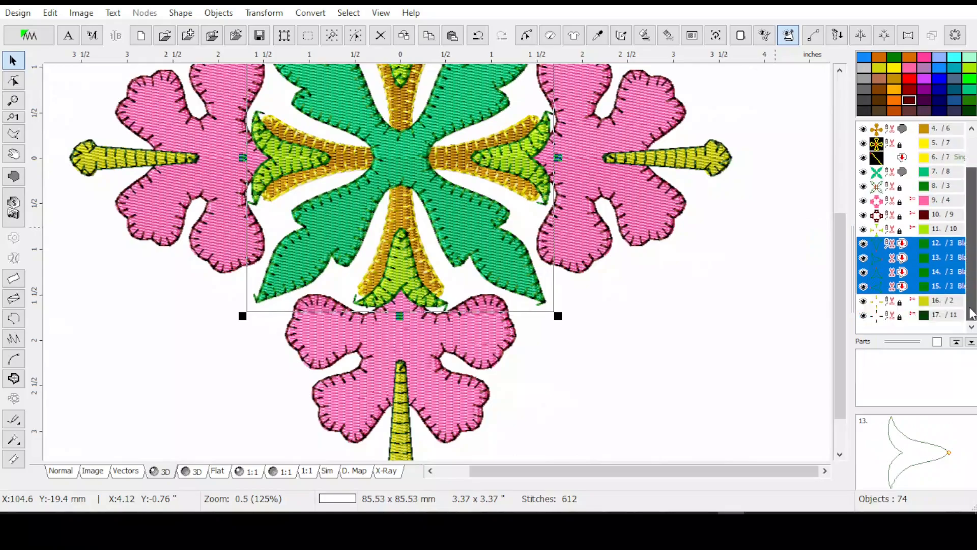
pyautogui.click(885, 287)
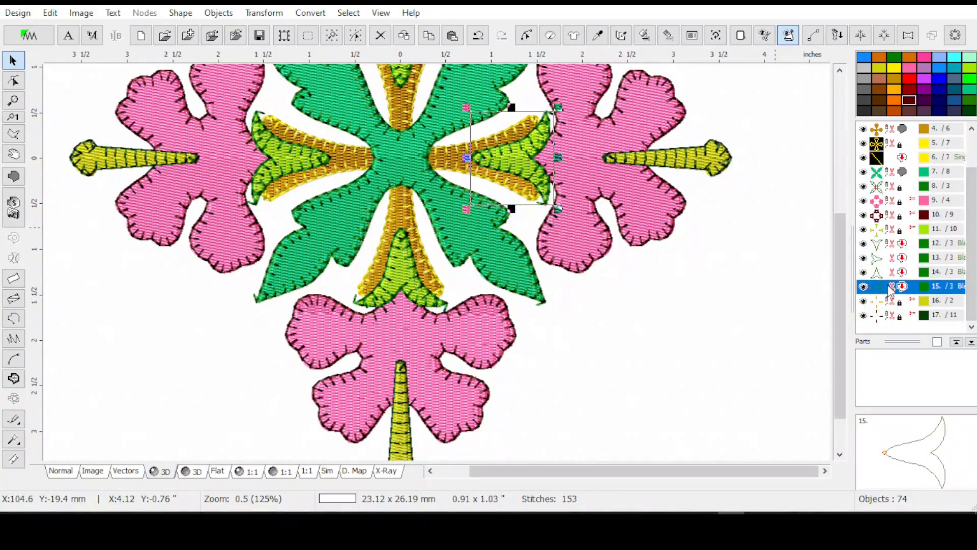
pyautogui.press('Up')
pyautogui.hotkey('shift', 'Up')
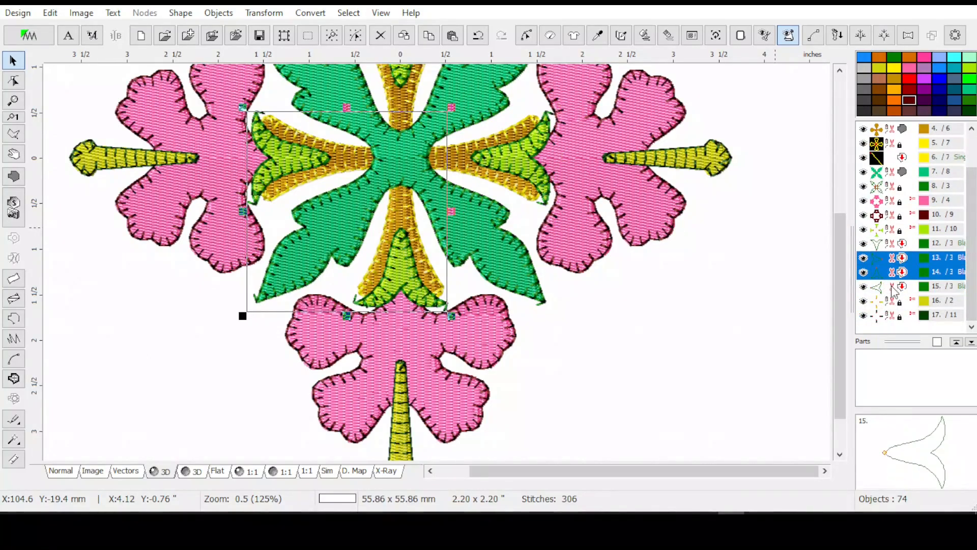
pyautogui.click(895, 289)
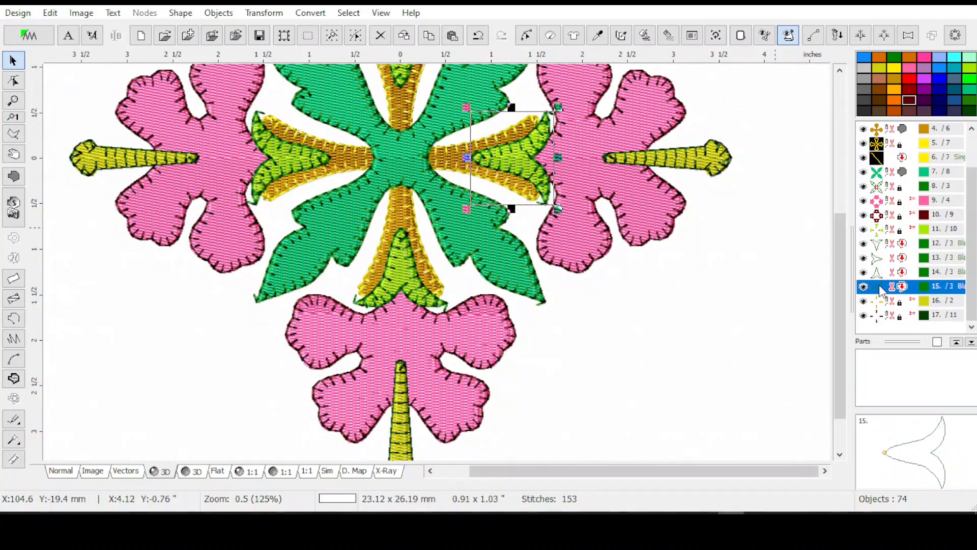
pyautogui.click(310, 13)
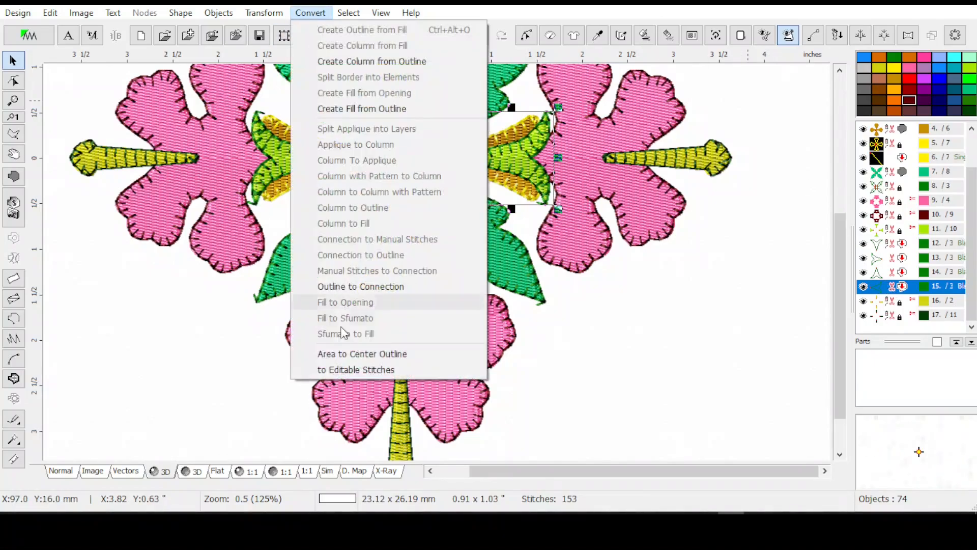
pyautogui.click(344, 376)
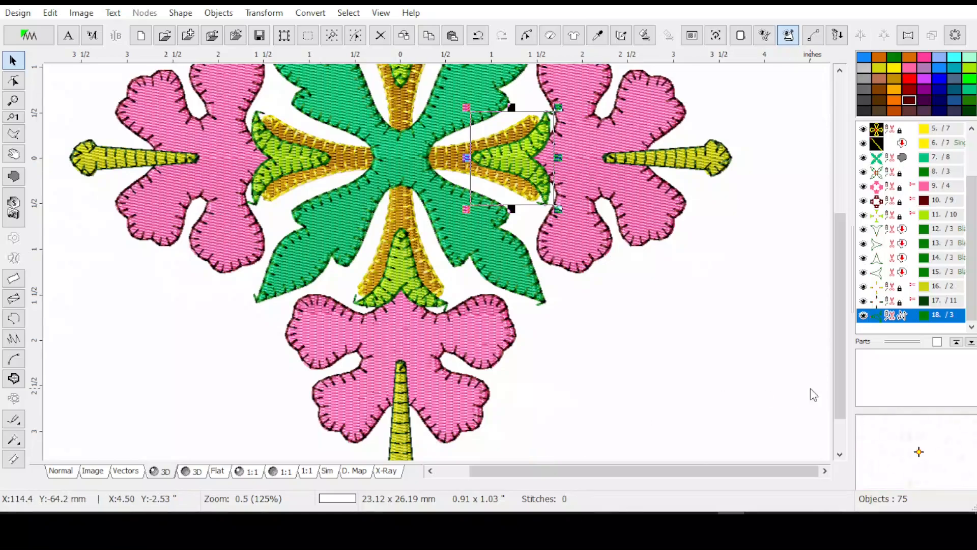
pyautogui.click(863, 273)
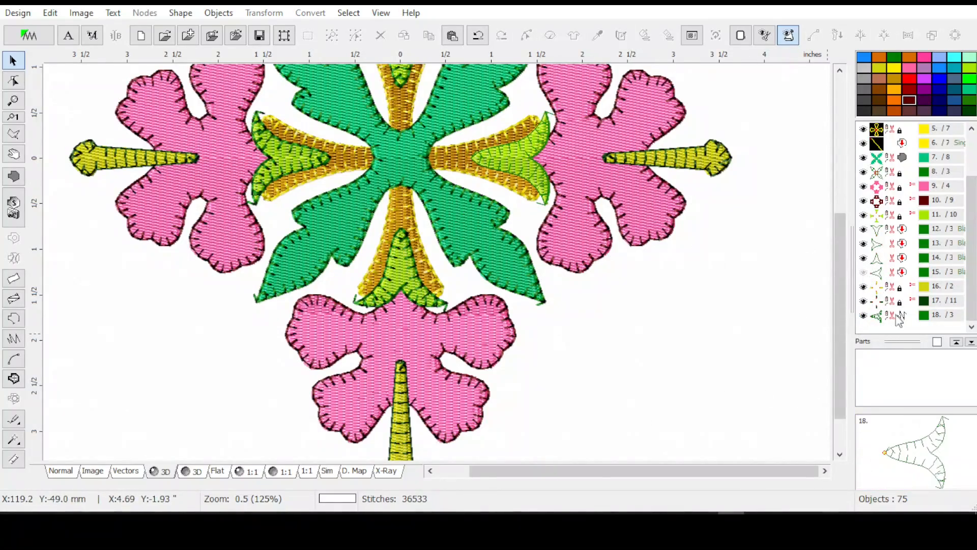
# Open the right-hand cup's stitch outline (object 18) for node editing and redirect the upper lobe's spikes inward, the tip spike about 2 mm long.
pyautogui.click(876, 317)
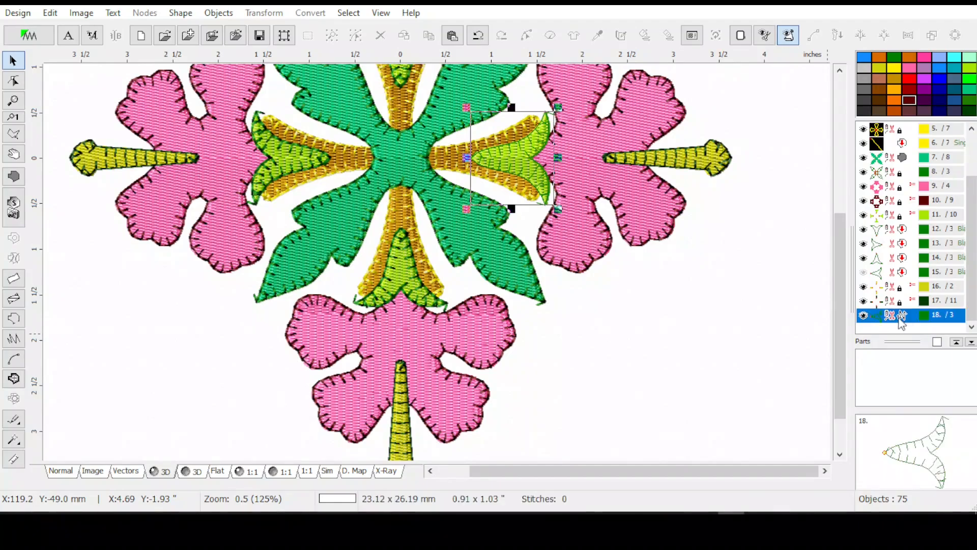
pyautogui.click(526, 35)
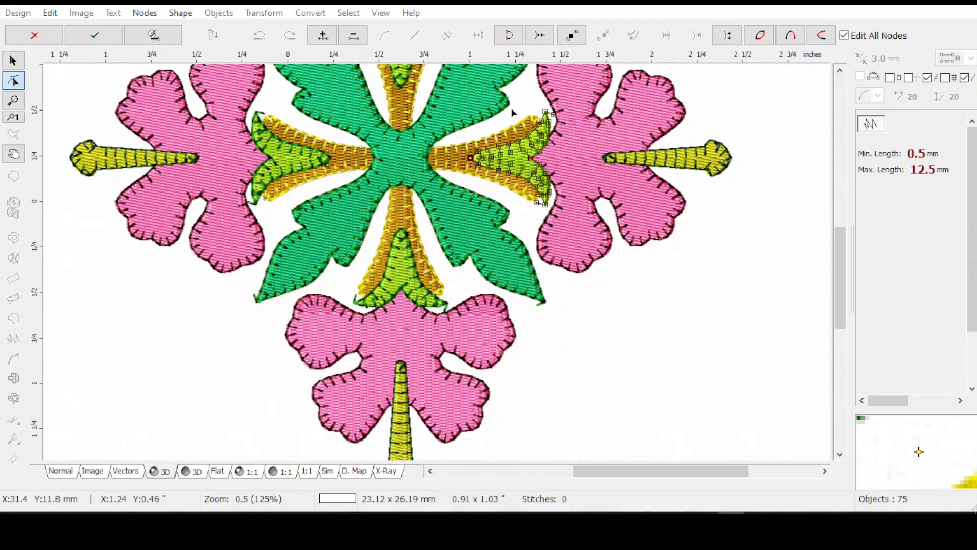
pyautogui.scroll(1, 514, 116)
pyautogui.scroll(1, 532, 104)
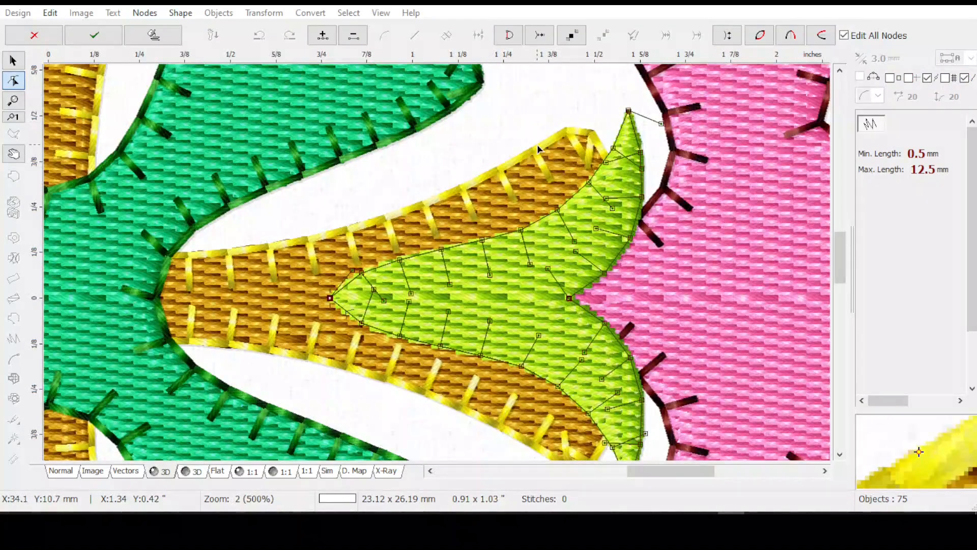
pyautogui.click(661, 124)
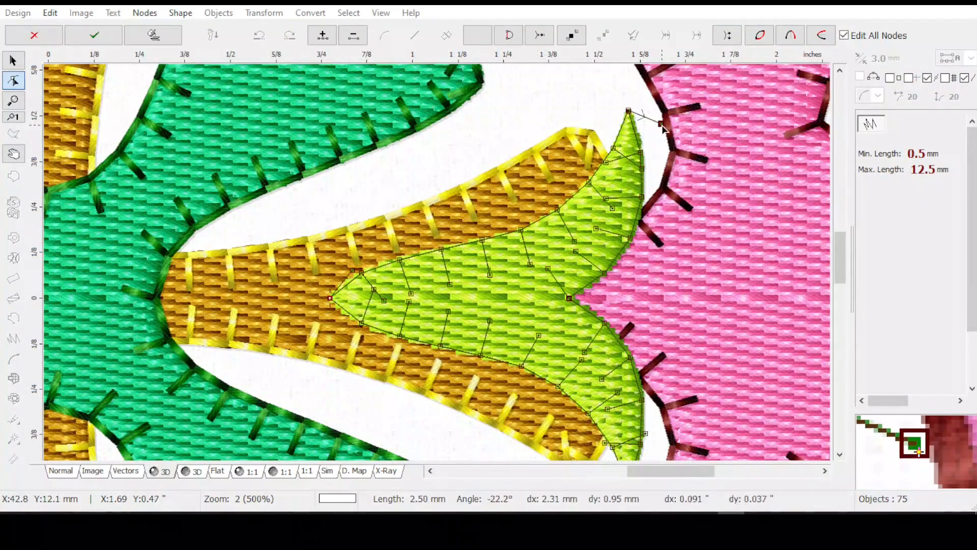
pyautogui.moveTo(636, 140); pyautogui.dragTo(628, 139)
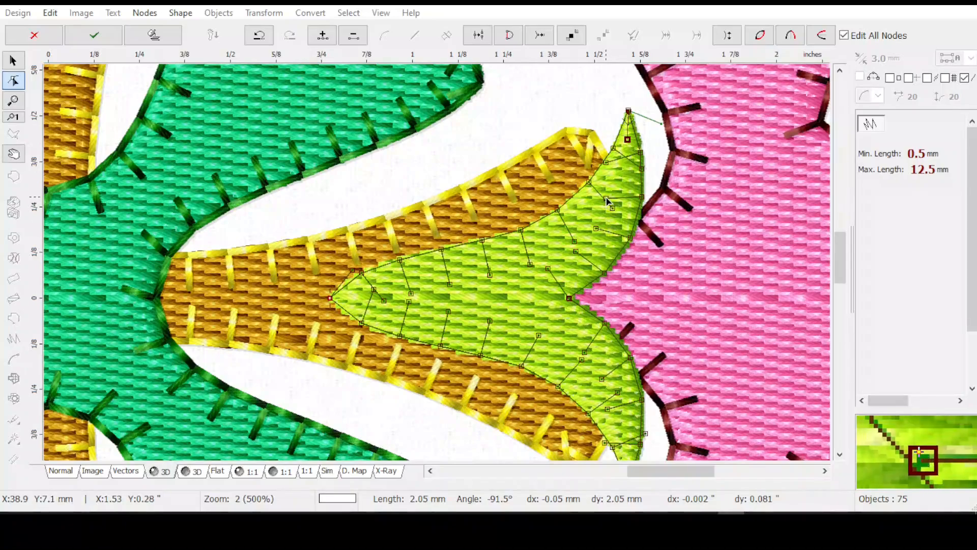
pyautogui.moveTo(606, 198); pyautogui.dragTo(612, 189)
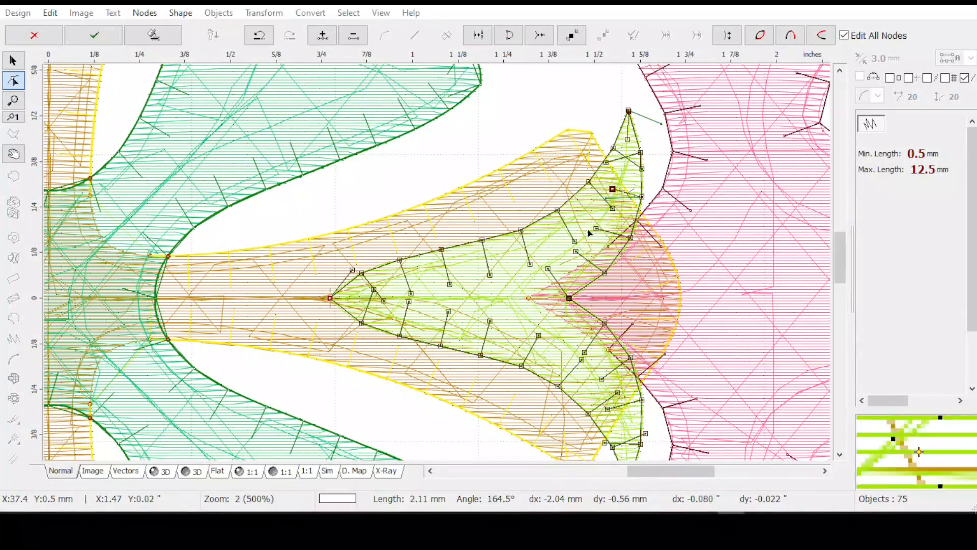
pyautogui.moveTo(598, 230); pyautogui.dragTo(599, 226)
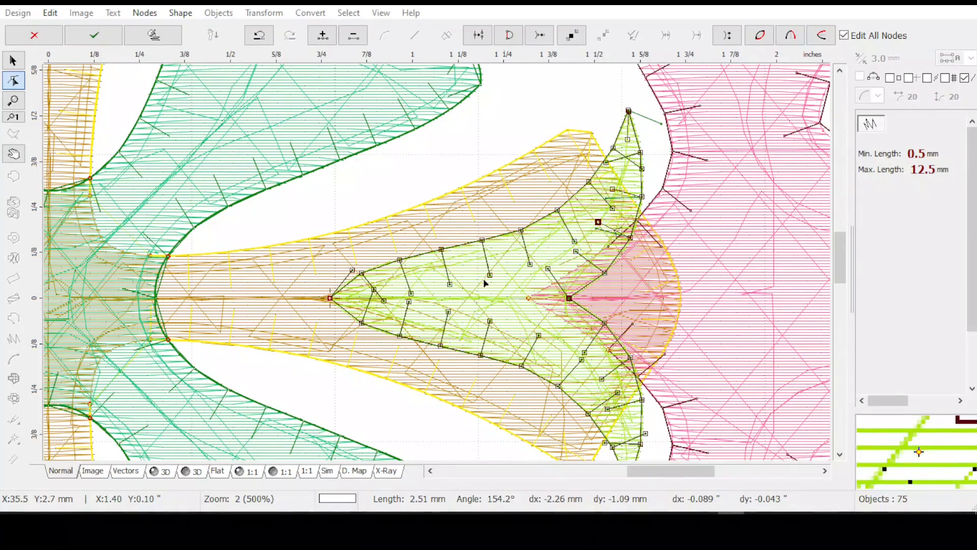
# Reposition the crowded spikes at the cup's pointed inner end, laying the end spike nearly horizontal along the centre line, about 2.2 mm long.
pyautogui.moveTo(374, 290); pyautogui.dragTo(383, 308)
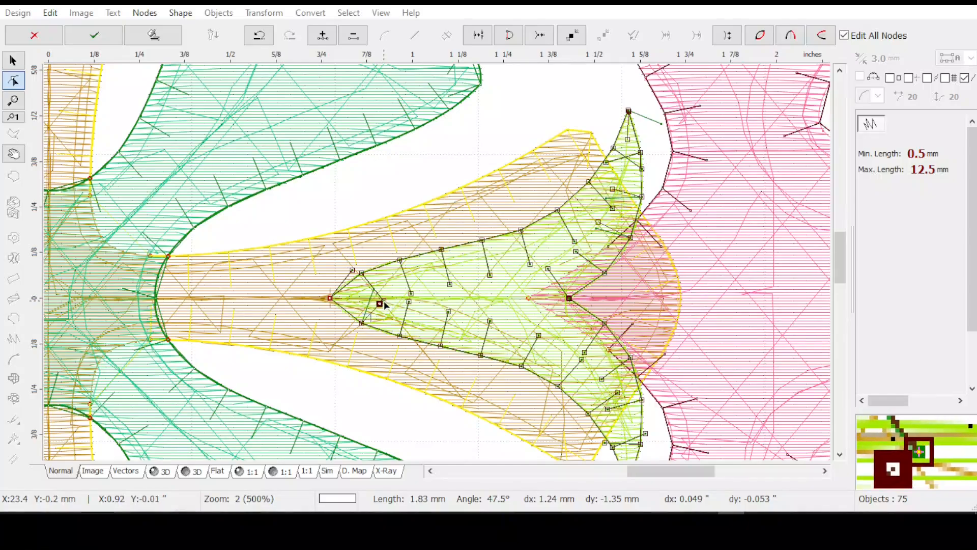
pyautogui.scroll(1, 384, 299)
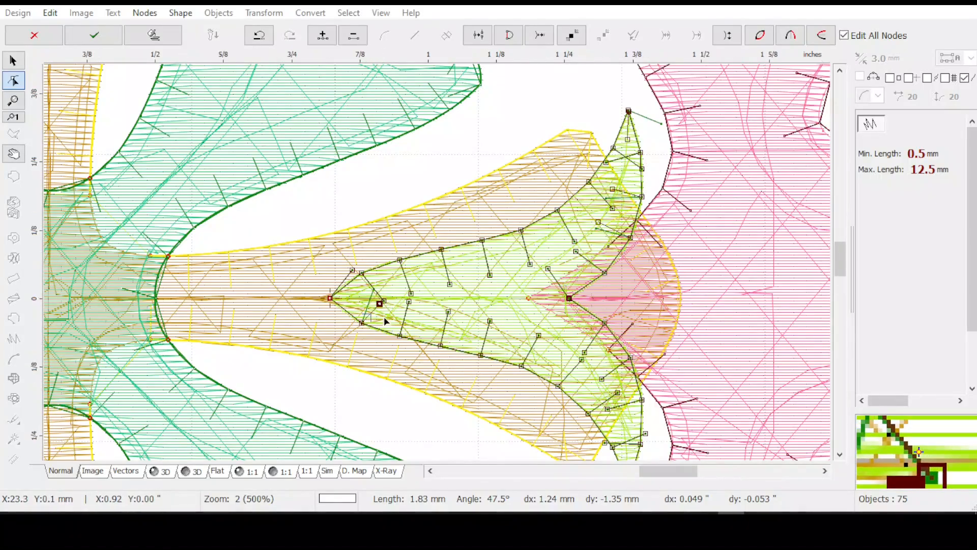
pyautogui.scroll(1, 381, 304)
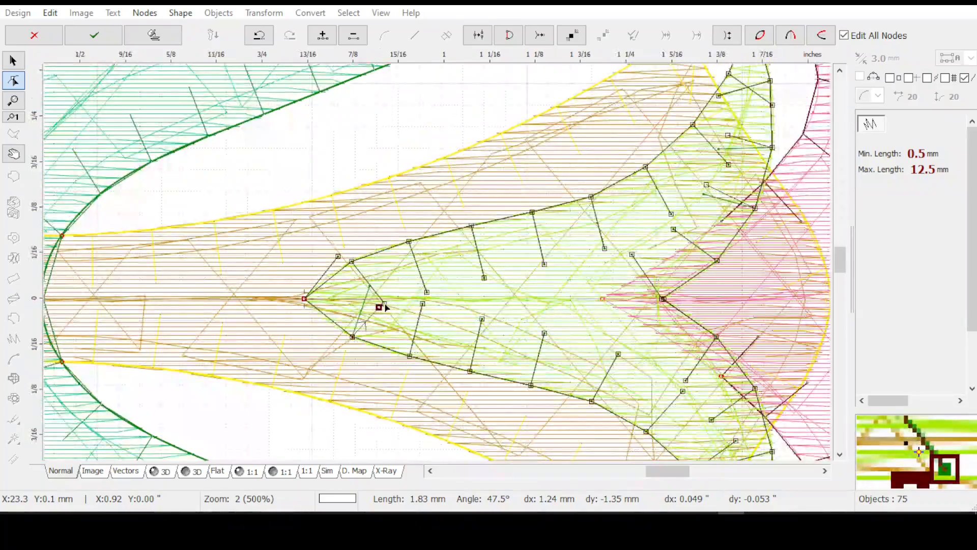
pyautogui.scroll(1, 386, 307)
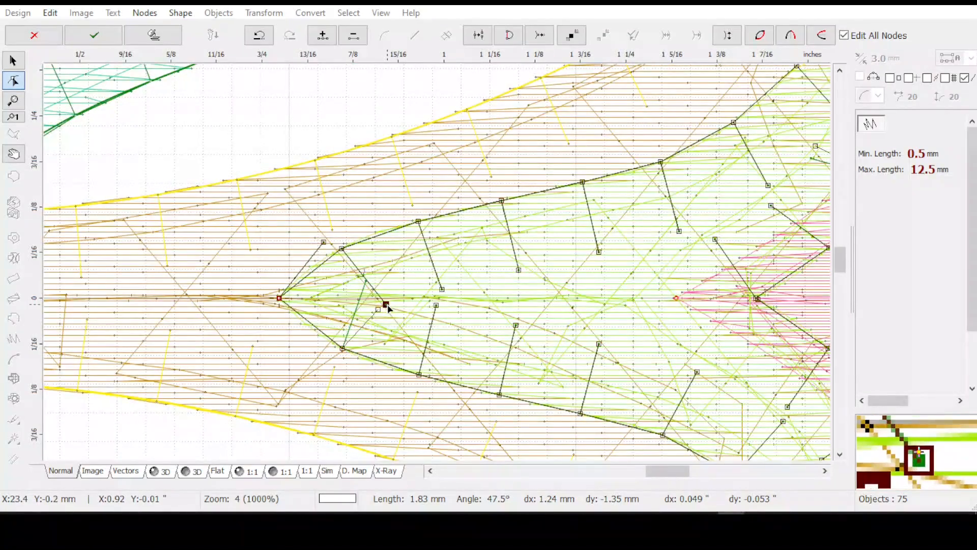
pyautogui.moveTo(385, 304)
pyautogui.mouseDown()
pyautogui.moveTo(377, 297)
pyautogui.moveTo(375, 306)
pyautogui.mouseUp()
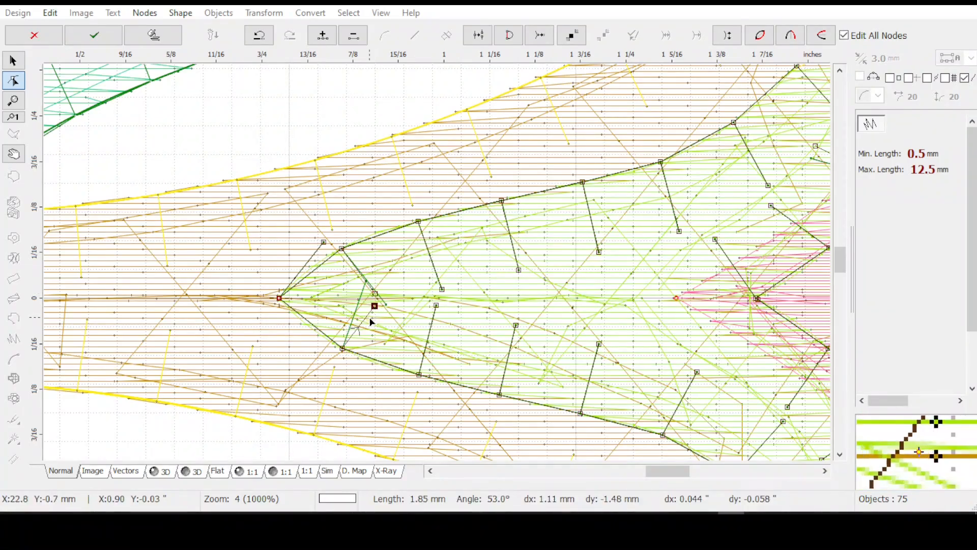
pyautogui.moveTo(324, 243); pyautogui.dragTo(343, 304)
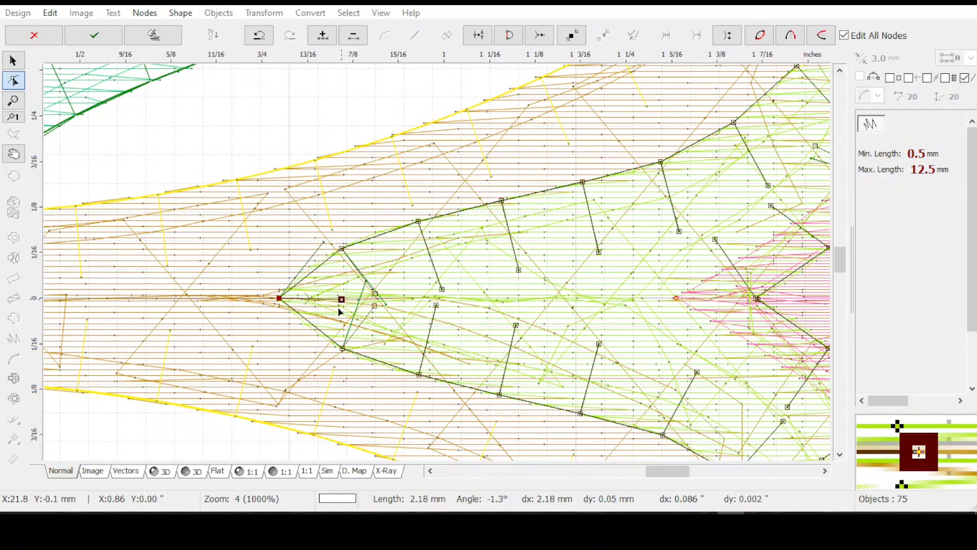
# Swing the spike at the cup's centre notch inward, with snapping turned off, until it lies exactly horizontal and about 2.3 mm long.
pyautogui.moveTo(614, 359); pyautogui.dragTo(211, 188)
pyautogui.moveTo(348, 213); pyautogui.dragTo(186, 132)
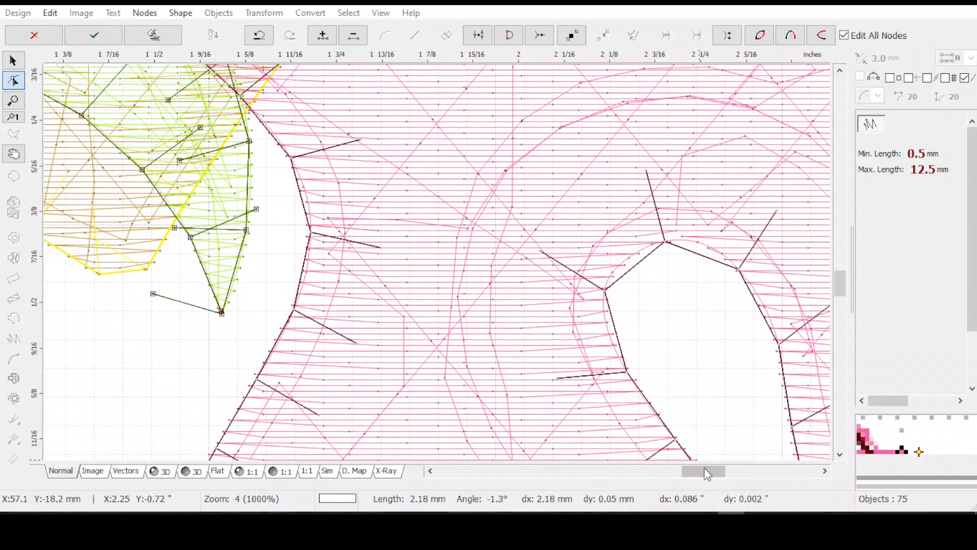
pyautogui.moveTo(686, 469)
pyautogui.mouseDown()
pyautogui.moveTo(636, 469)
pyautogui.moveTo(684, 465)
pyautogui.mouseUp()
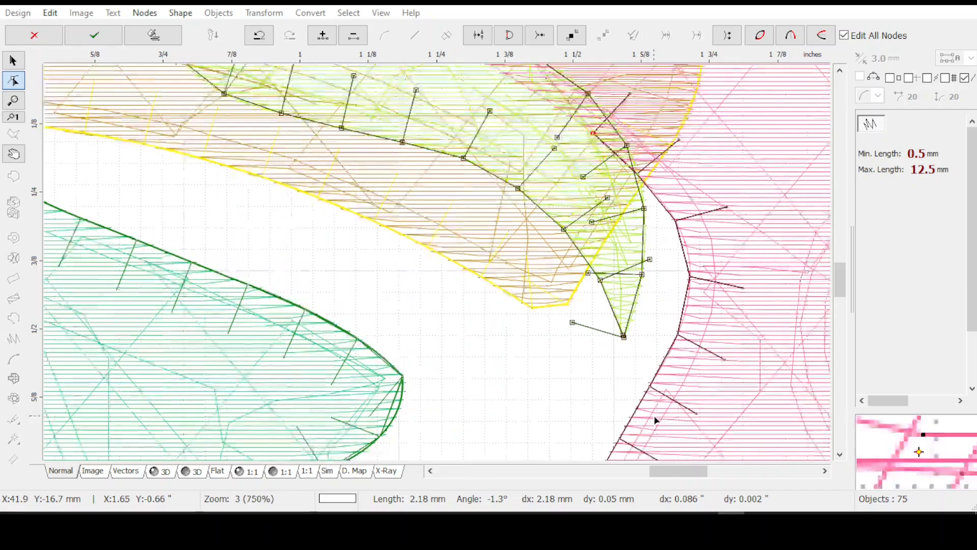
pyautogui.scroll(-1, 653, 424)
pyautogui.moveTo(844, 282); pyautogui.dragTo(841, 267)
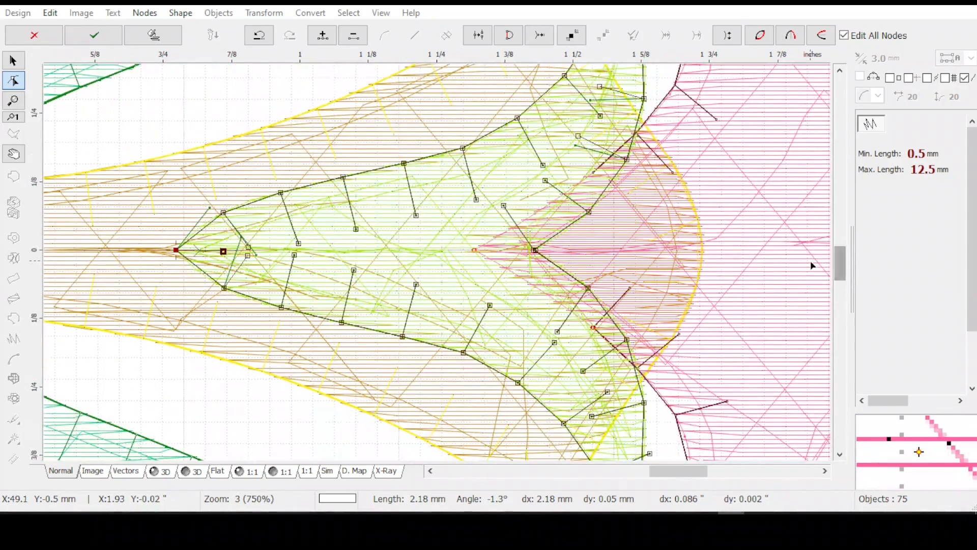
pyautogui.click(504, 206)
pyautogui.moveTo(500, 222); pyautogui.dragTo(488, 253)
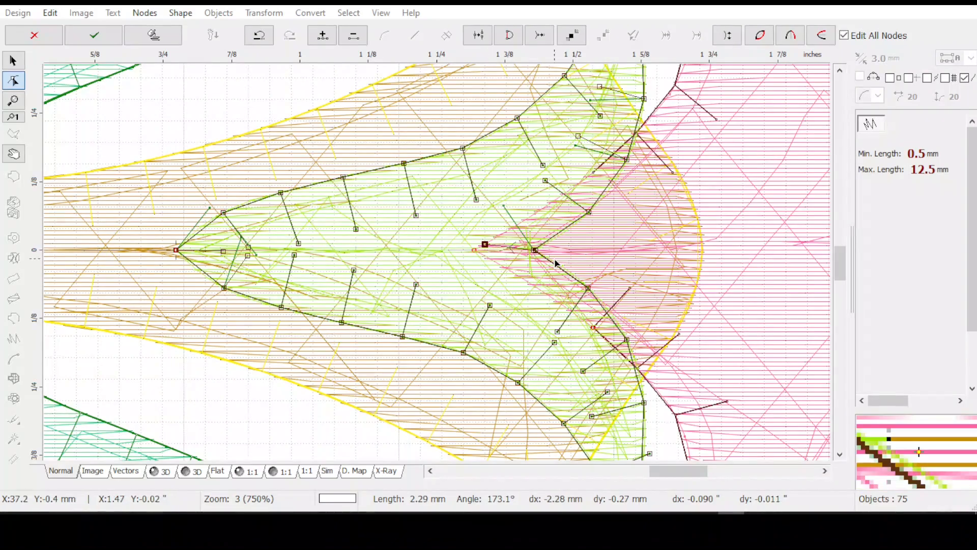
pyautogui.click(965, 79)
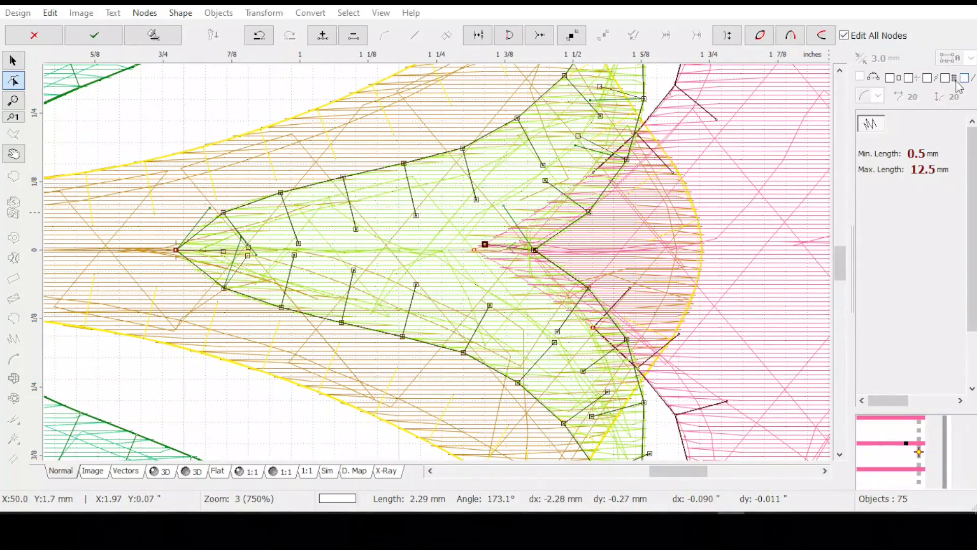
pyautogui.moveTo(485, 249); pyautogui.dragTo(483, 251)
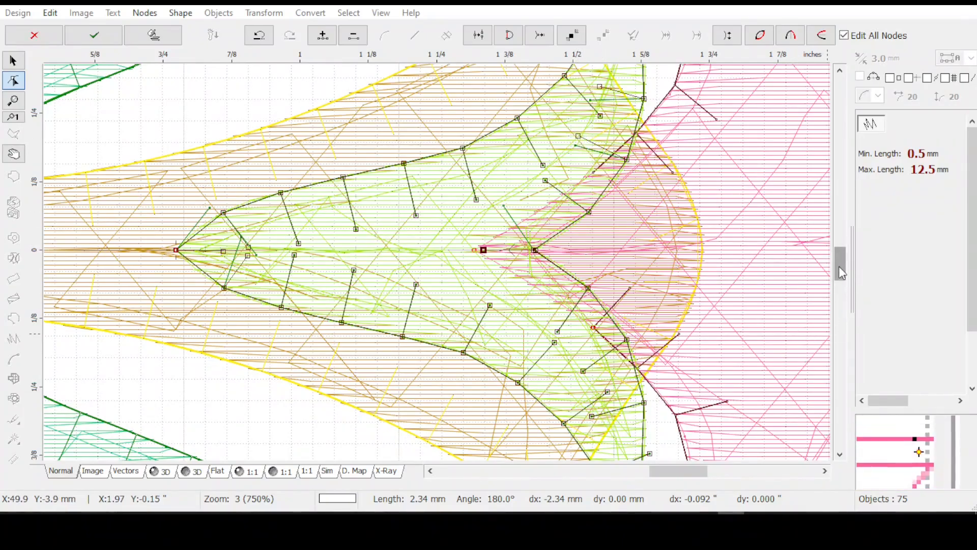
# Pull the overshooting spikes of the cup's lower lobe inside the shape, pointing the tip spike almost straight inward at about 2.4 mm long.
pyautogui.moveTo(840, 267); pyautogui.dragTo(838, 278)
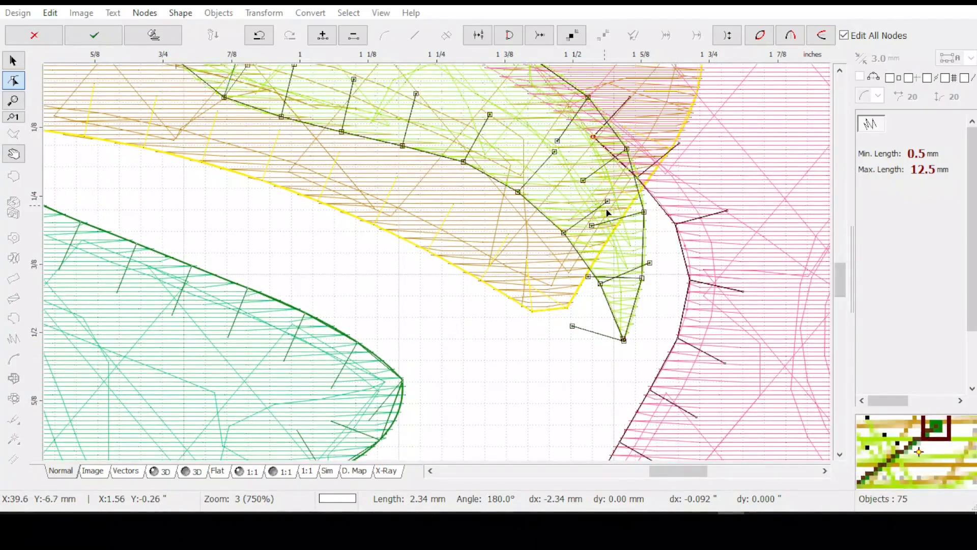
pyautogui.moveTo(610, 205); pyautogui.dragTo(604, 200)
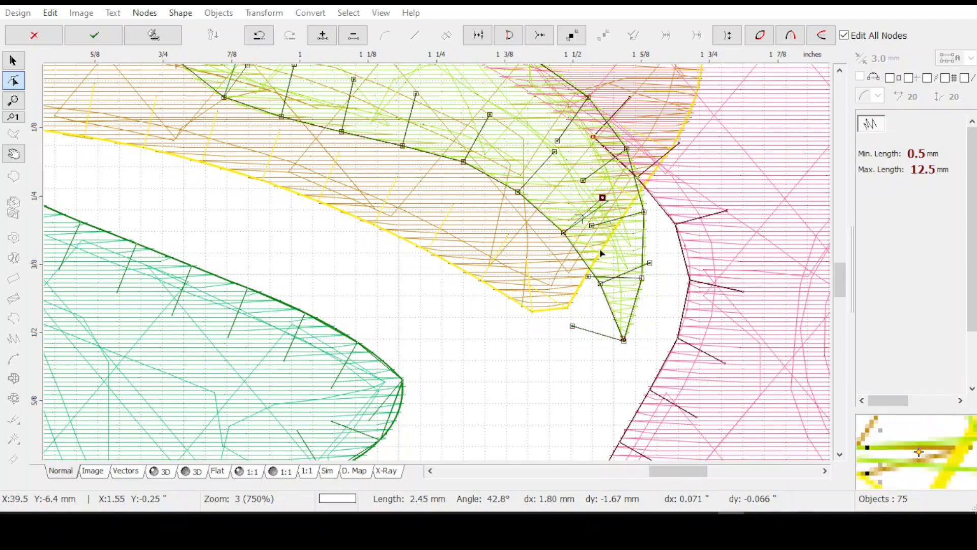
pyautogui.moveTo(589, 277); pyautogui.dragTo(621, 255)
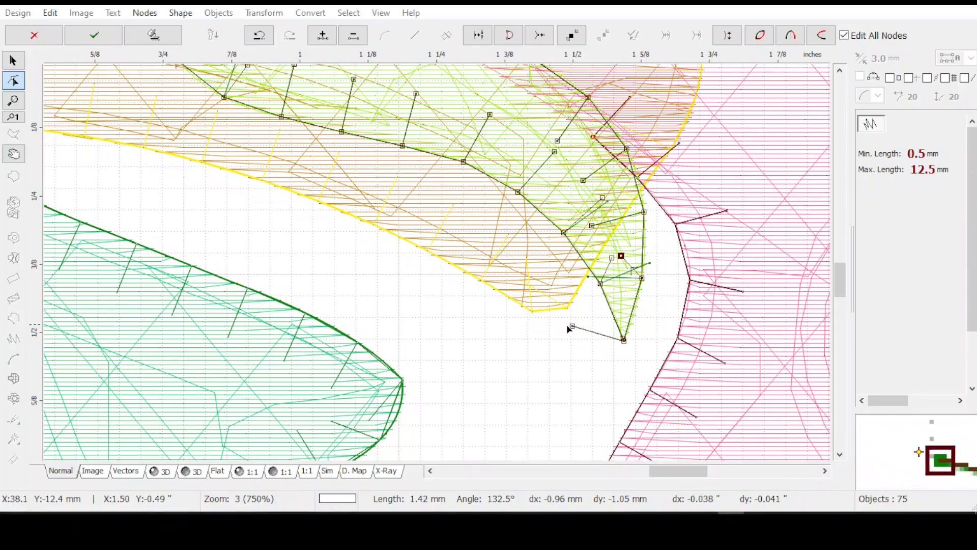
pyautogui.moveTo(573, 326); pyautogui.dragTo(628, 292)
# Refine the facing spikes near both lobe tips, about 2 mm long each, so that they slant inward inside the cup.
pyautogui.scroll(-1, 628, 293)
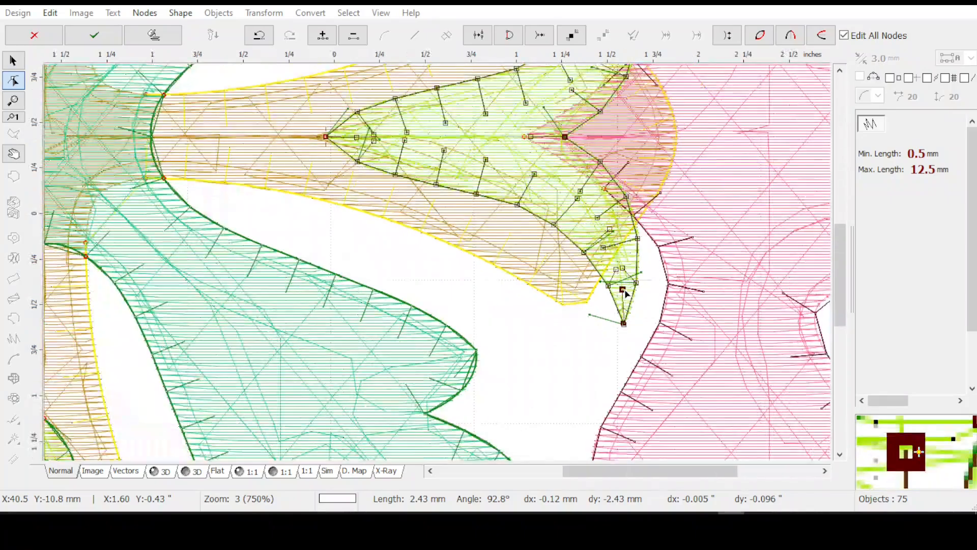
pyautogui.scroll(-1, 626, 294)
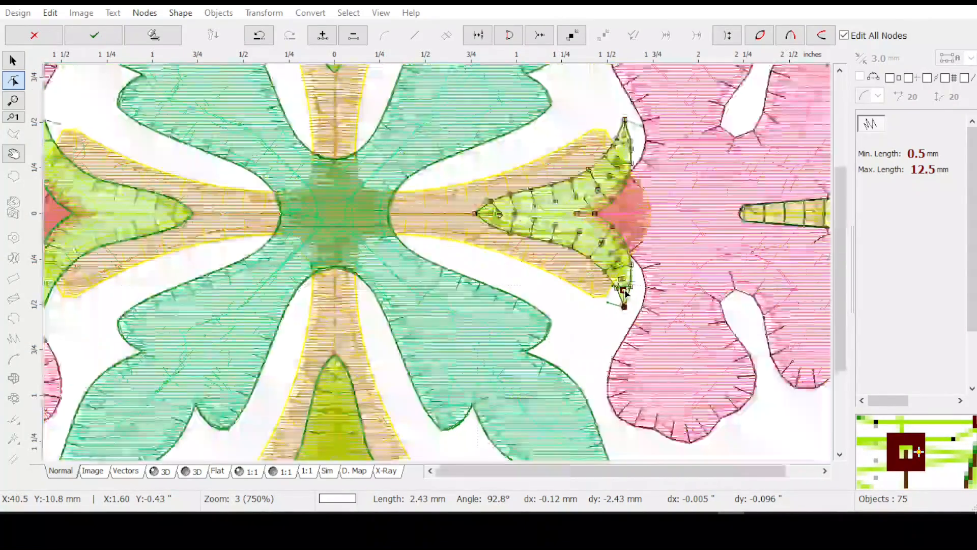
pyautogui.scroll(-3, 644, 279)
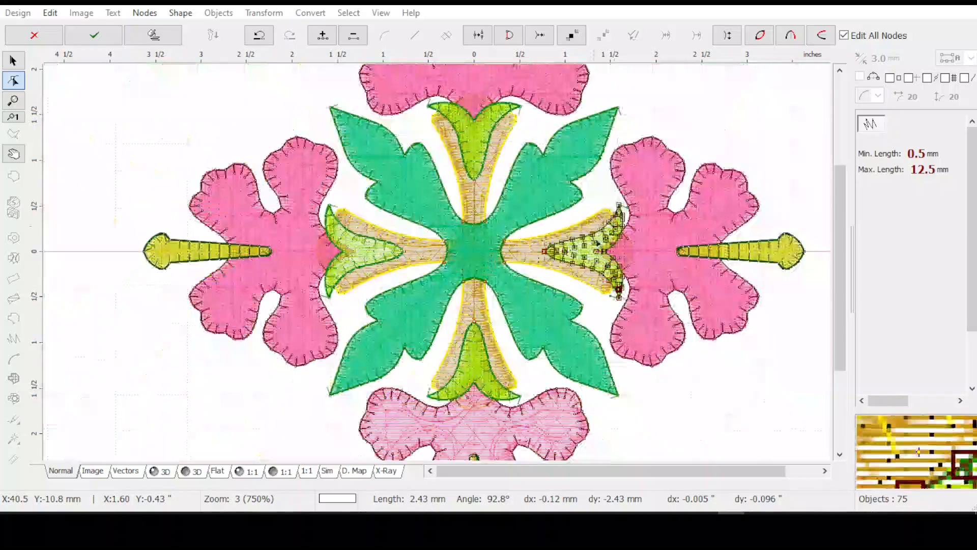
pyautogui.scroll(1, 606, 257)
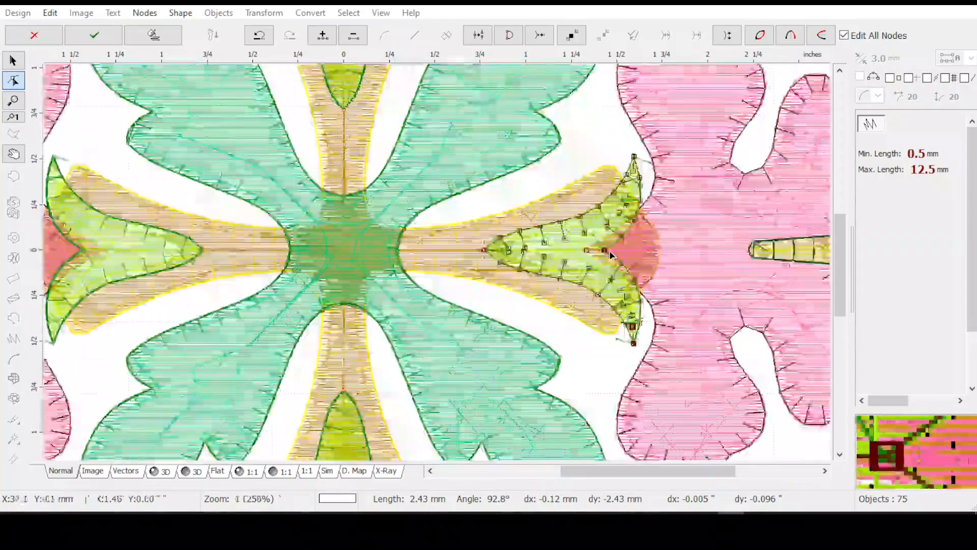
pyautogui.scroll(1, 655, 246)
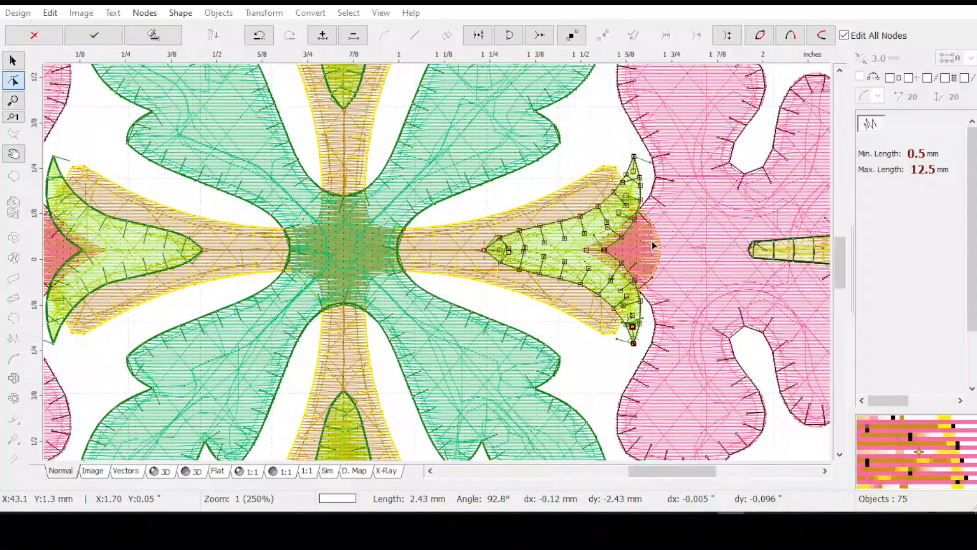
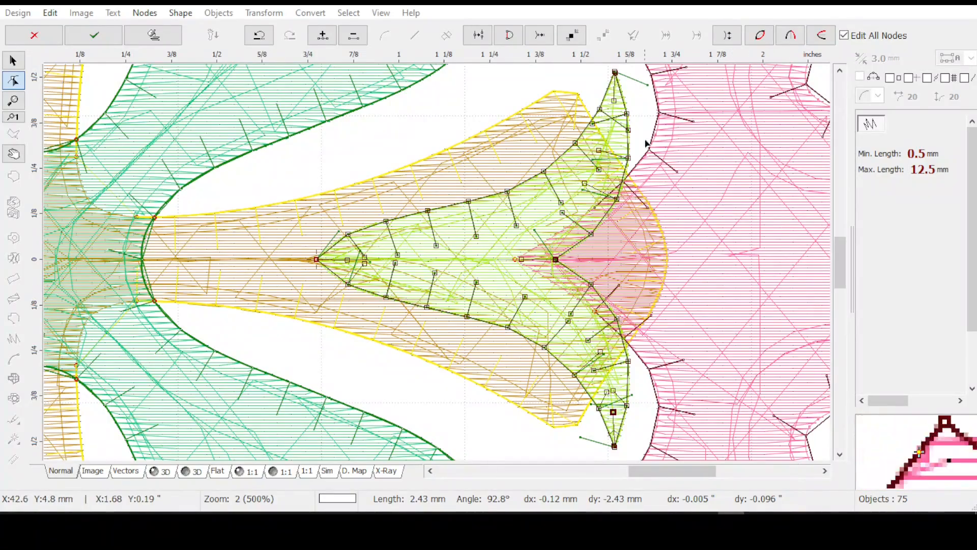
pyautogui.moveTo(629, 131)
pyautogui.mouseDown()
pyautogui.moveTo(591, 125)
pyautogui.moveTo(620, 130)
pyautogui.mouseUp()
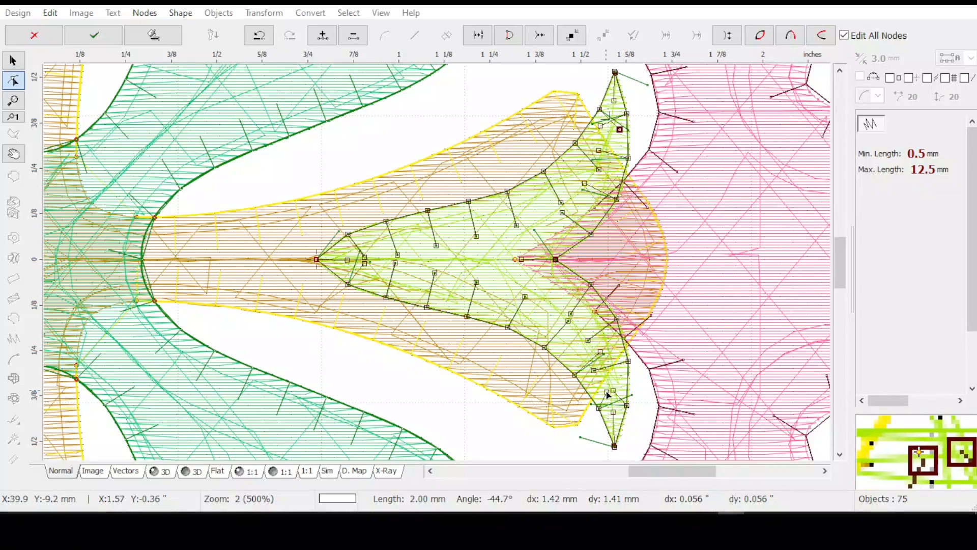
pyautogui.moveTo(606, 392)
pyautogui.mouseDown()
pyautogui.moveTo(621, 388)
pyautogui.moveTo(601, 390)
pyautogui.moveTo(621, 388)
pyautogui.moveTo(598, 377)
pyautogui.moveTo(603, 390)
pyautogui.mouseUp()
# Redirect the spike below the cup's notch inward at about 2.7 mm long, and finish editing the outline's nodes.
pyautogui.click(595, 370)
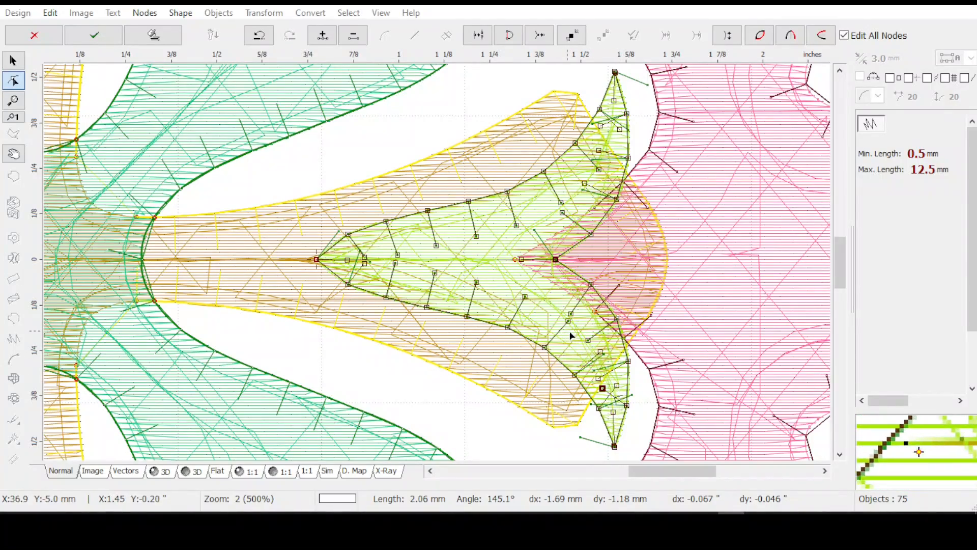
pyautogui.moveTo(571, 314); pyautogui.dragTo(562, 308)
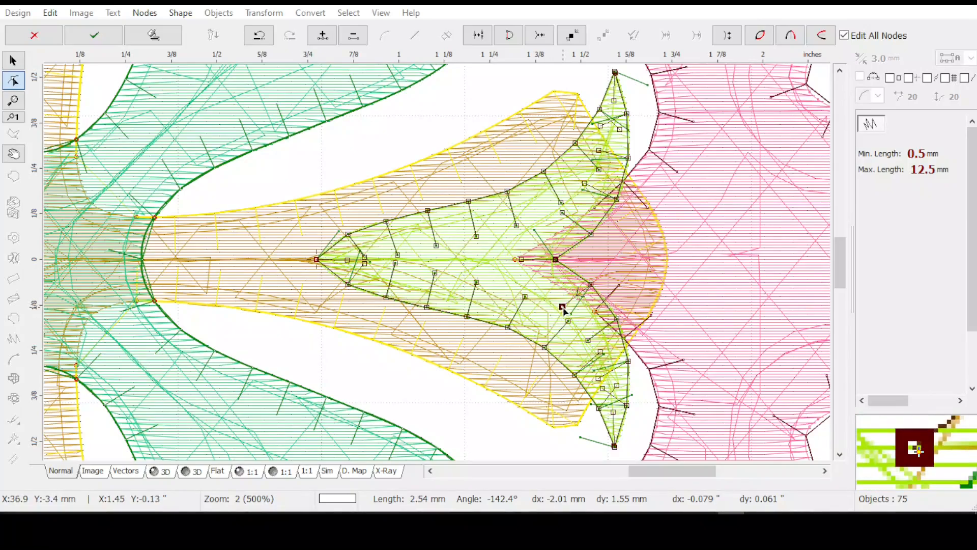
pyautogui.moveTo(560, 306); pyautogui.dragTo(559, 305)
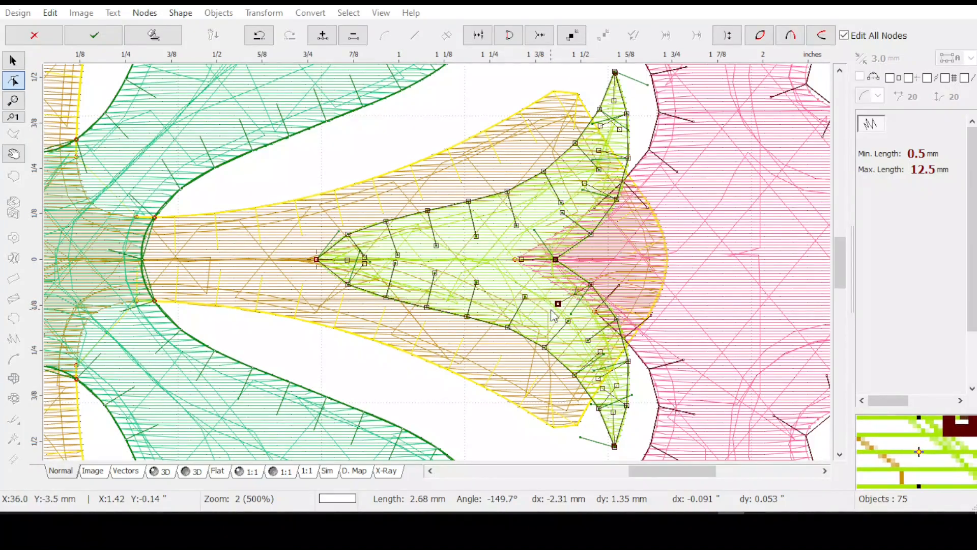
pyautogui.press('Return')
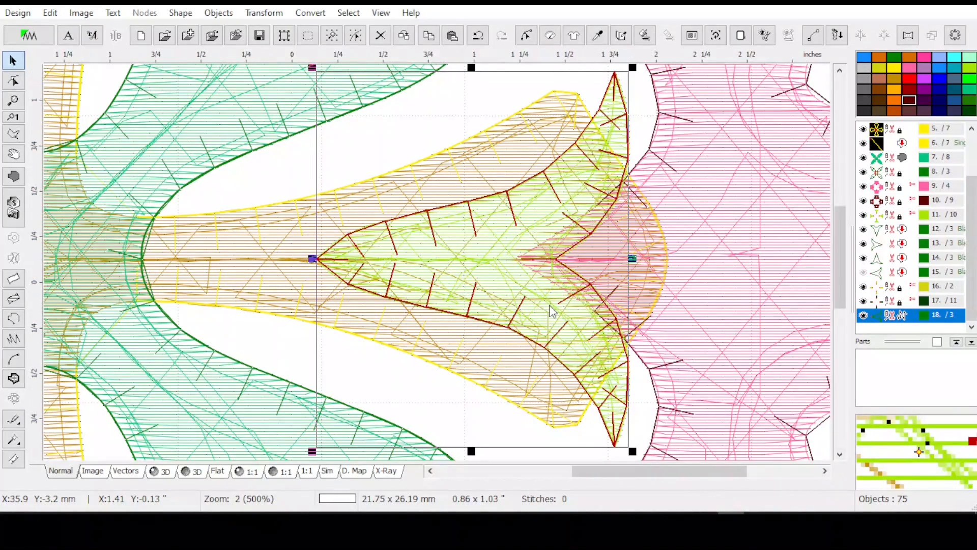
pyautogui.scroll(-1, 549, 306)
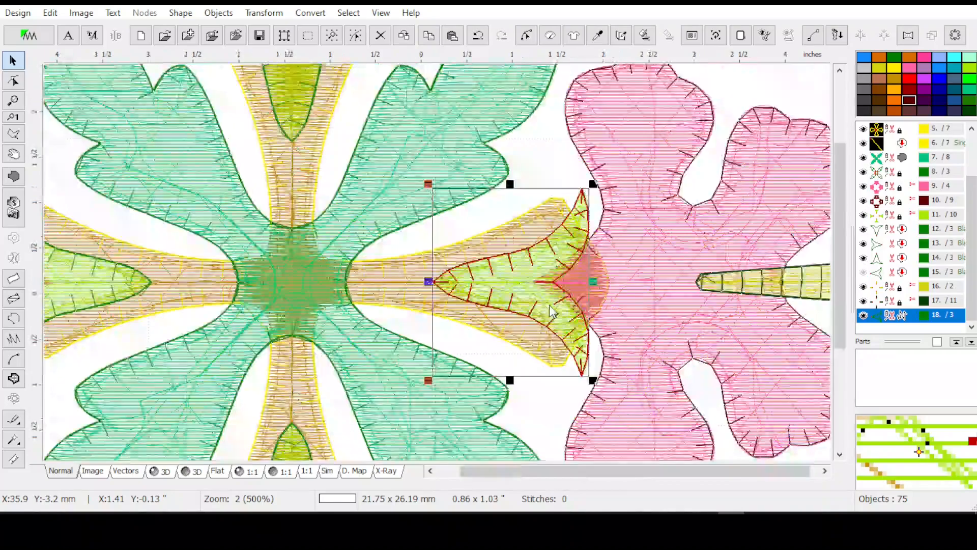
pyautogui.scroll(-2, 548, 305)
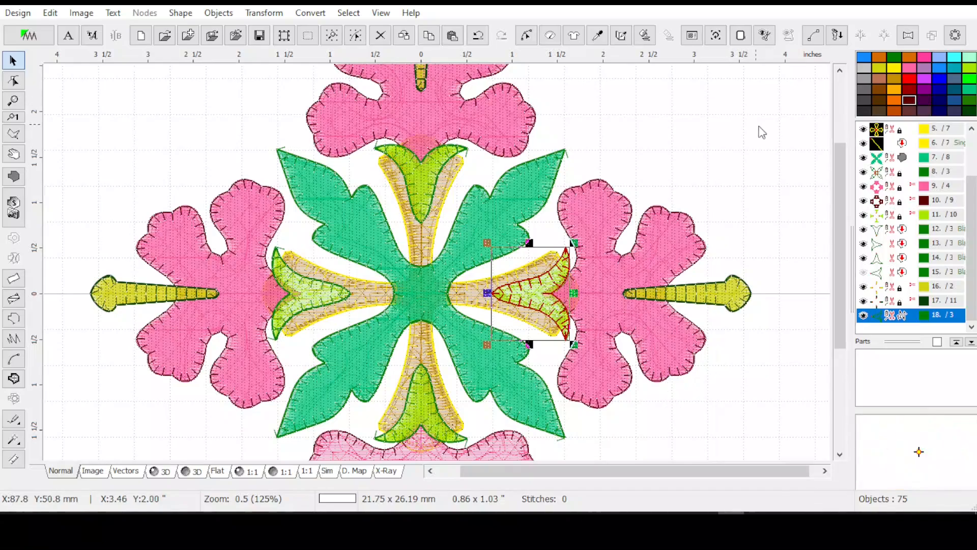
# Rotate three duplicates of the edited cup outline around the design's centre, using 4 per revolution, so every cup has one.
pyautogui.click(716, 36)
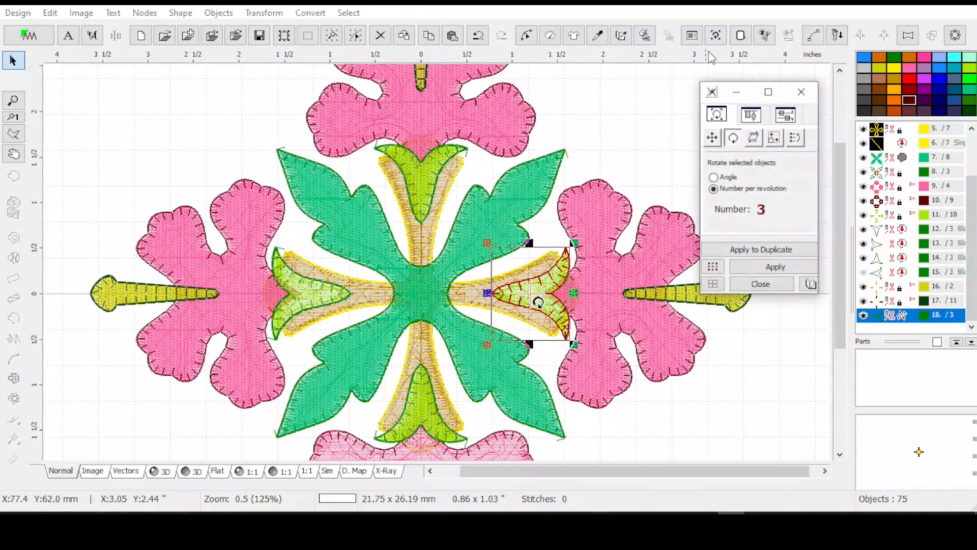
pyautogui.click(761, 211)
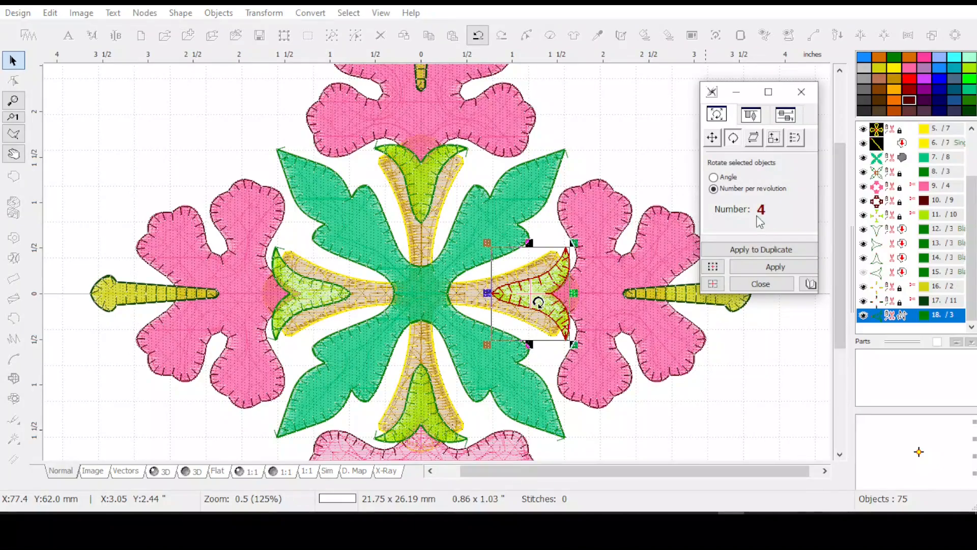
pyautogui.click(714, 284)
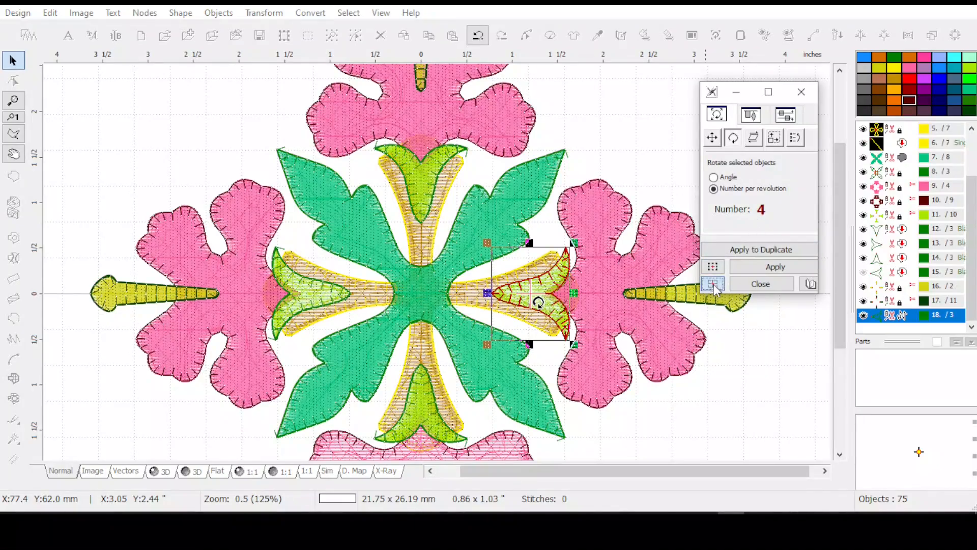
pyautogui.click(762, 252)
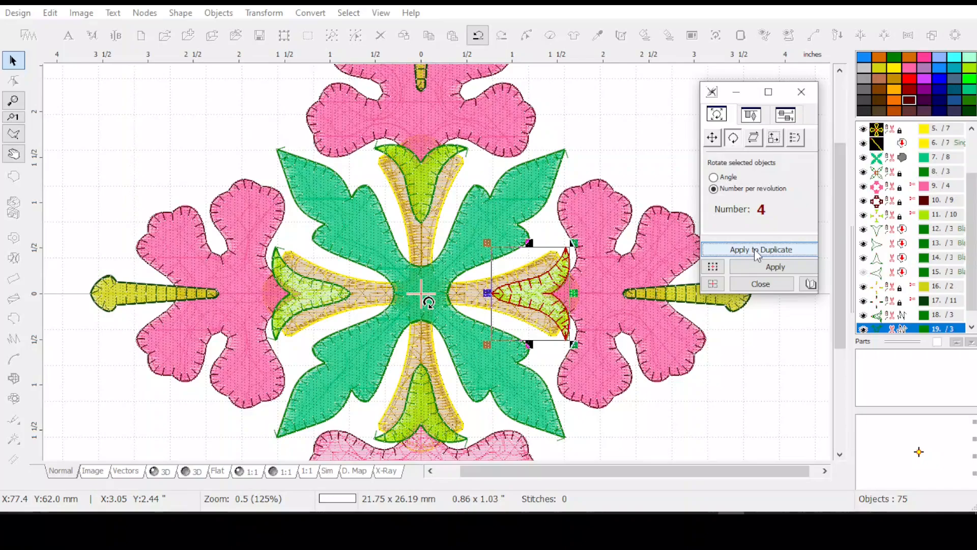
pyautogui.click(759, 251)
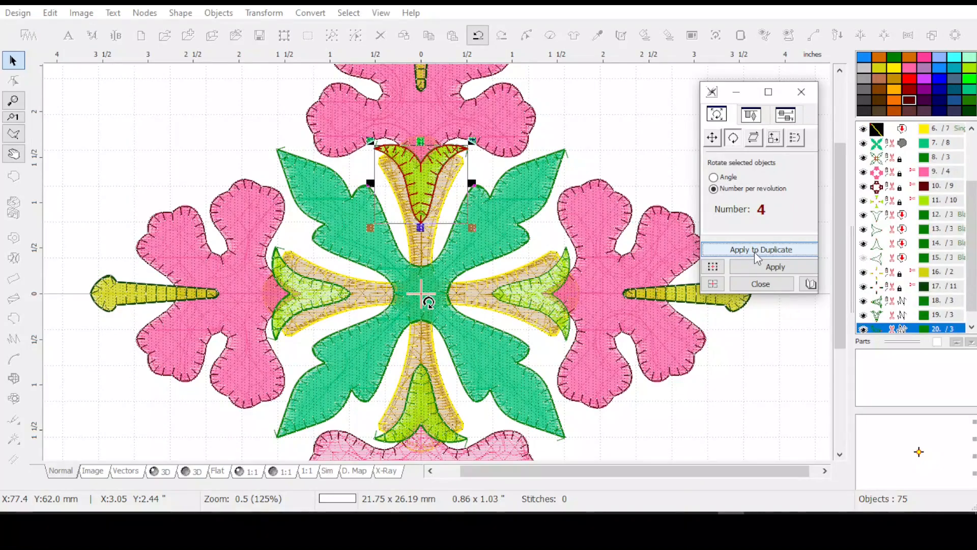
pyautogui.click(757, 253)
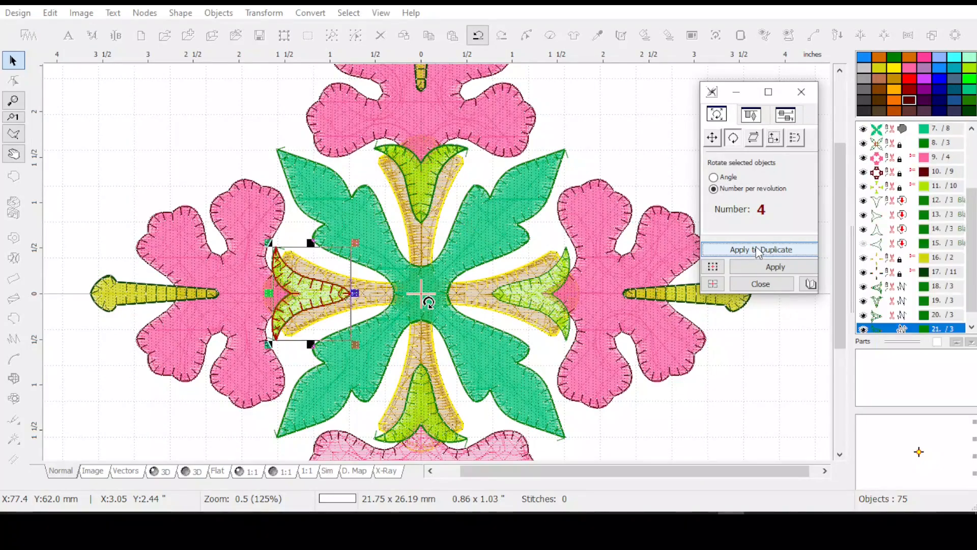
pyautogui.click(761, 284)
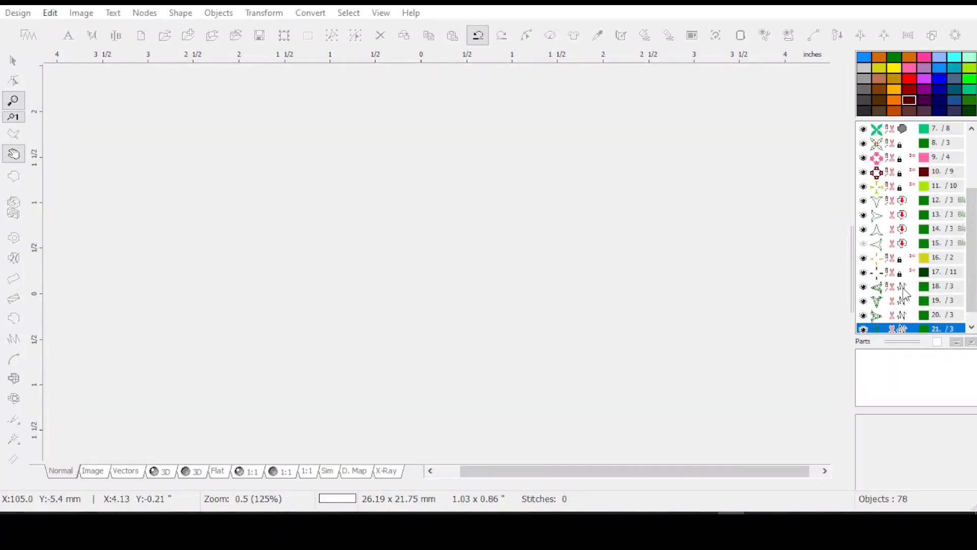
# Group the four new cup outlines with Group 1 and move the group directly after the light green cup fills in the stitch order.
pyautogui.click(904, 286)
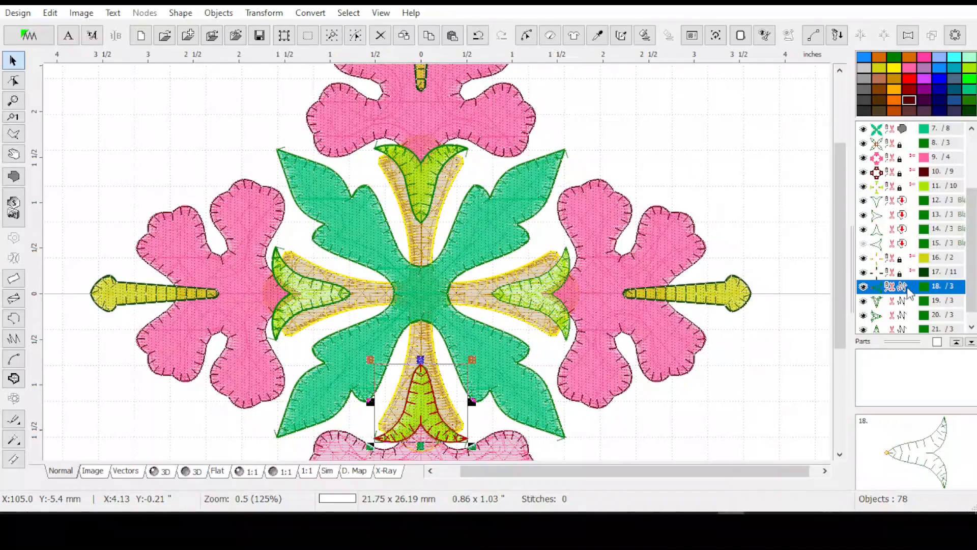
pyautogui.keyDown('ctrl'); pyautogui.click(904, 301); pyautogui.keyUp('ctrl')
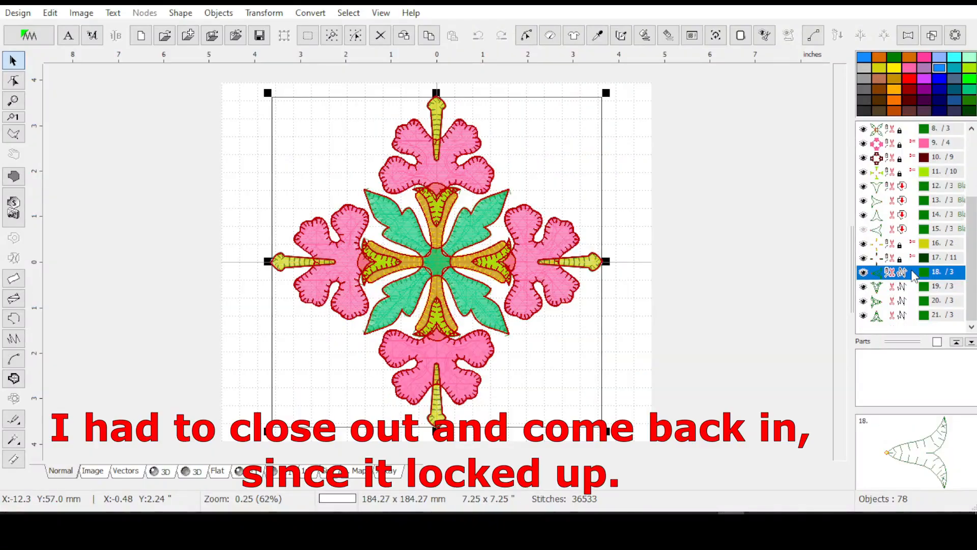
pyautogui.keyDown('shift'); pyautogui.click(912, 315); pyautogui.keyUp('shift')
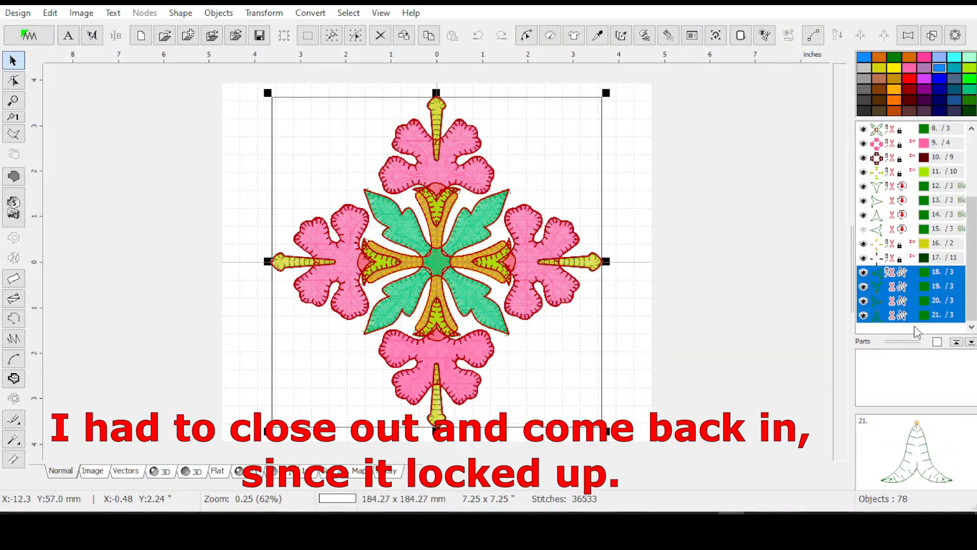
pyautogui.rightClick(901, 289)
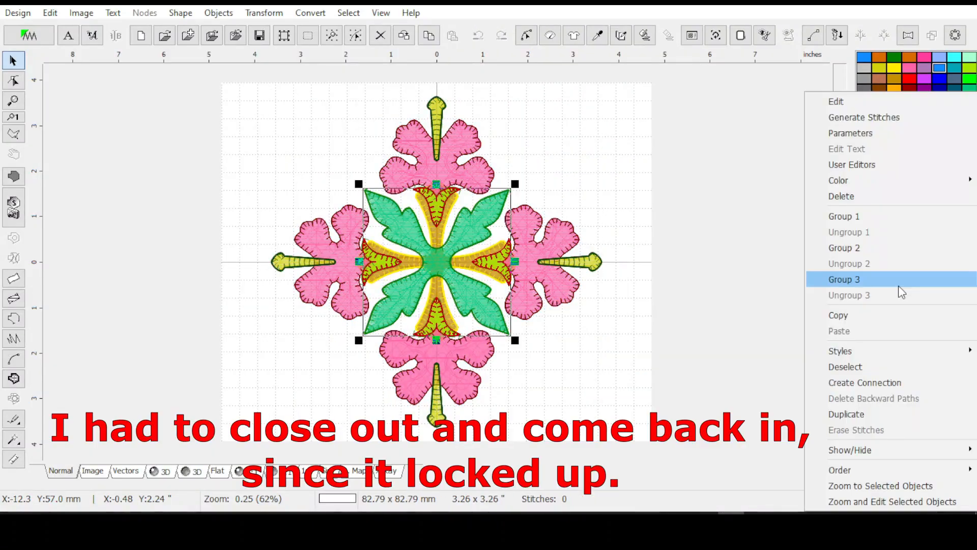
pyautogui.click(881, 217)
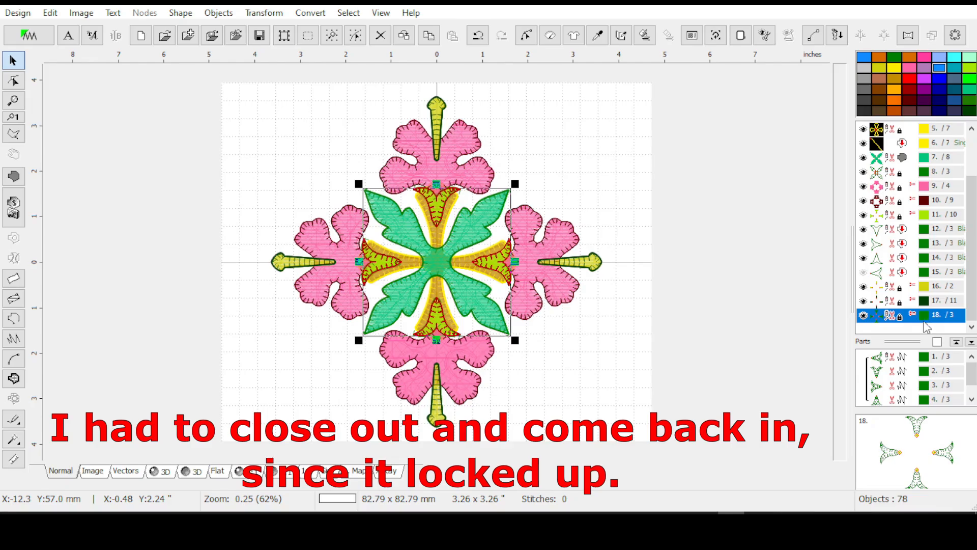
pyautogui.rightClick(889, 229)
pyautogui.click(886, 239)
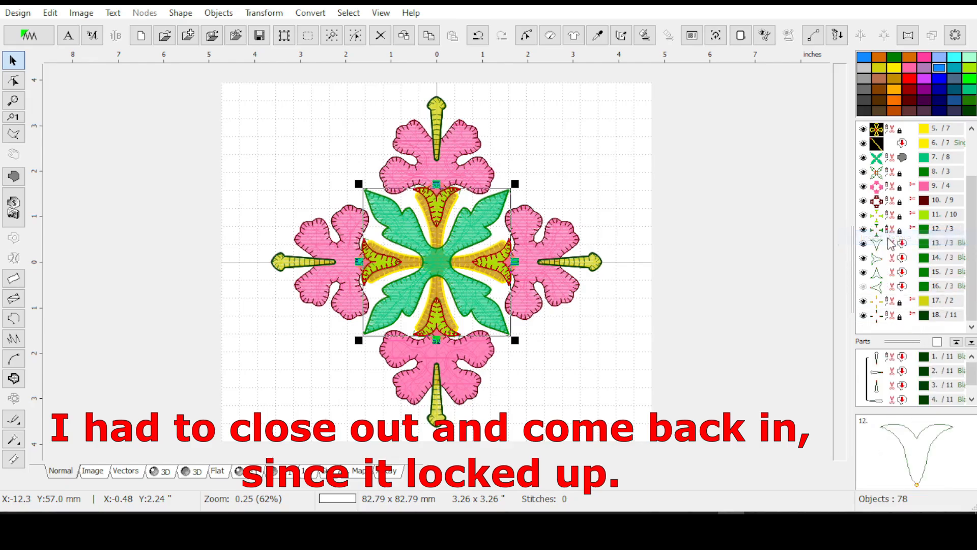
# Group the four old blanket-stitch cup outlines with Group 1.
pyautogui.moveTo(892, 250); pyautogui.dragTo(898, 294)
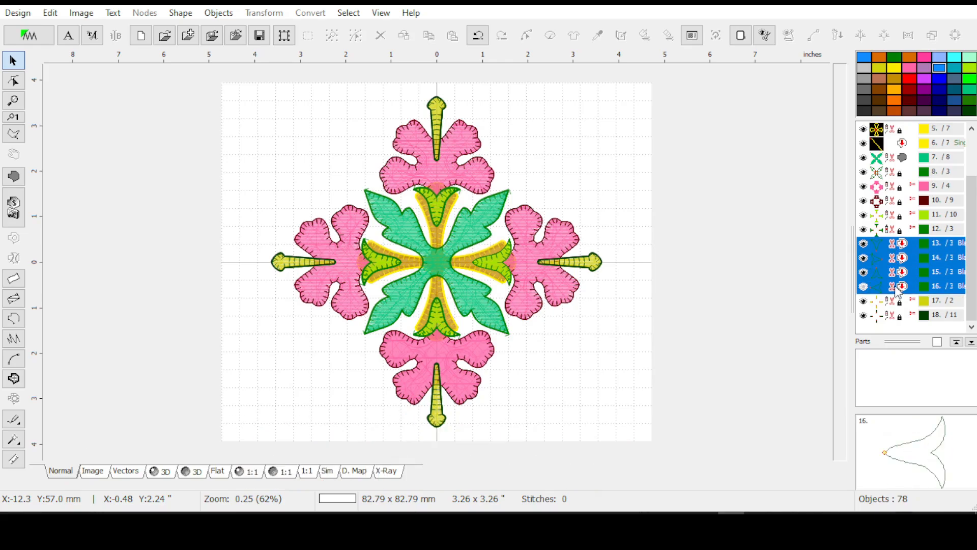
pyautogui.rightClick(887, 277)
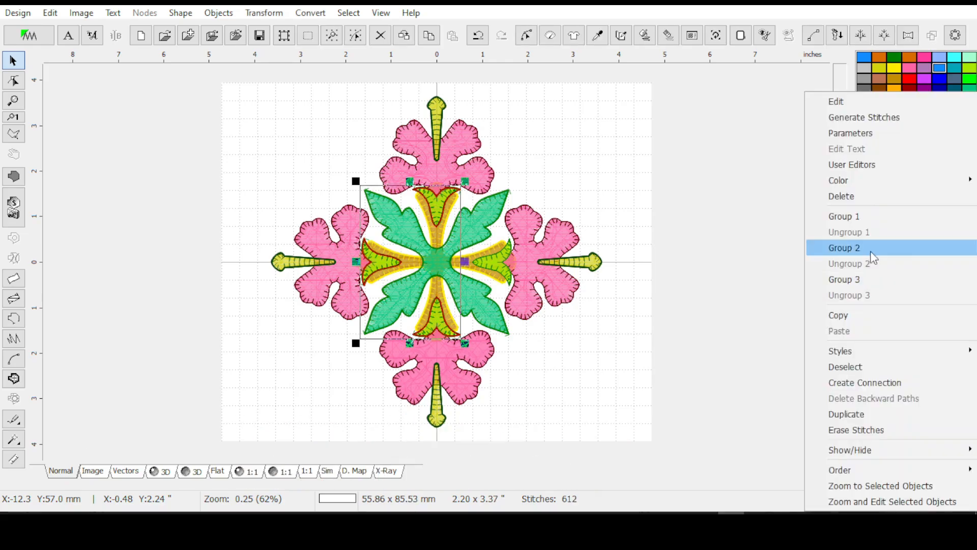
pyautogui.click(864, 217)
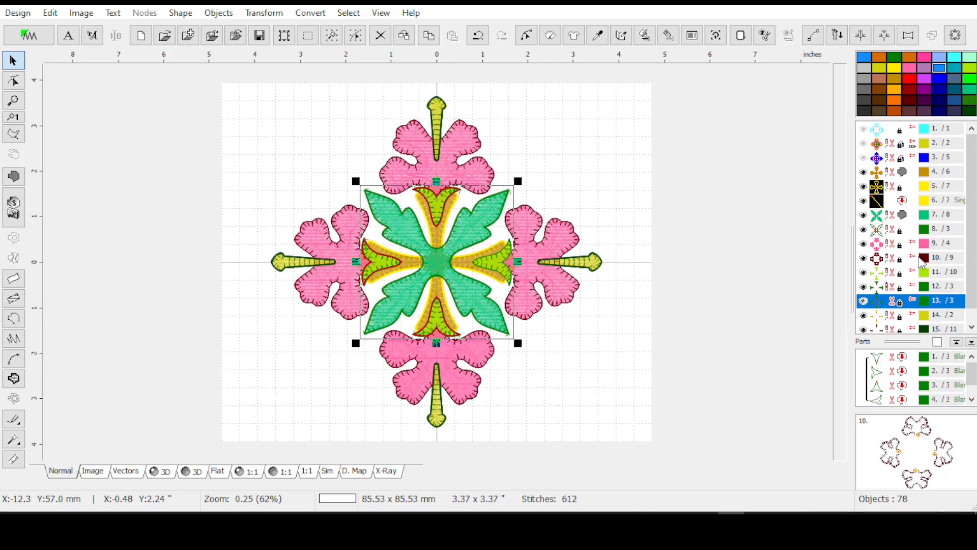
# Recolor the group of old cup outlines light cyan and move it to second place in the stitch order.
pyautogui.click(955, 59)
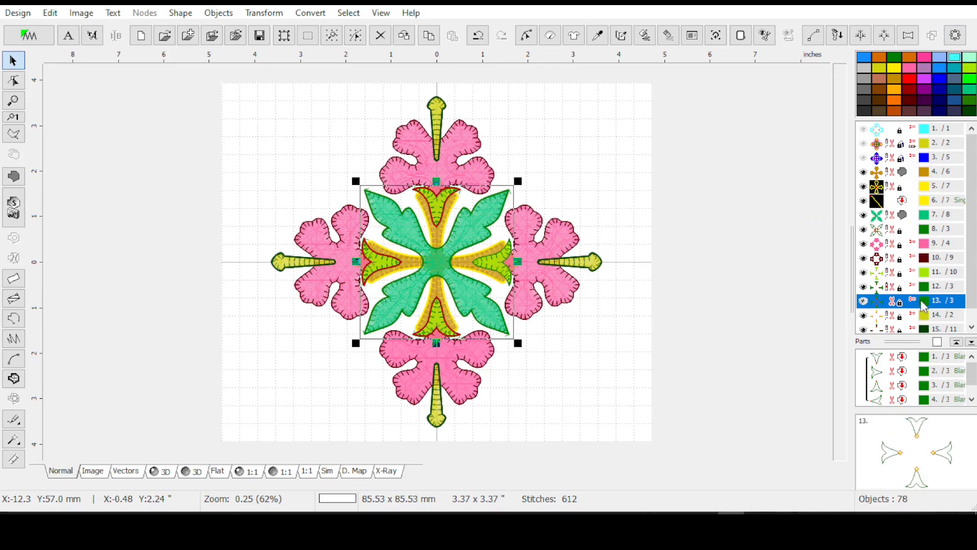
pyautogui.rightClick(879, 130)
pyautogui.click(886, 152)
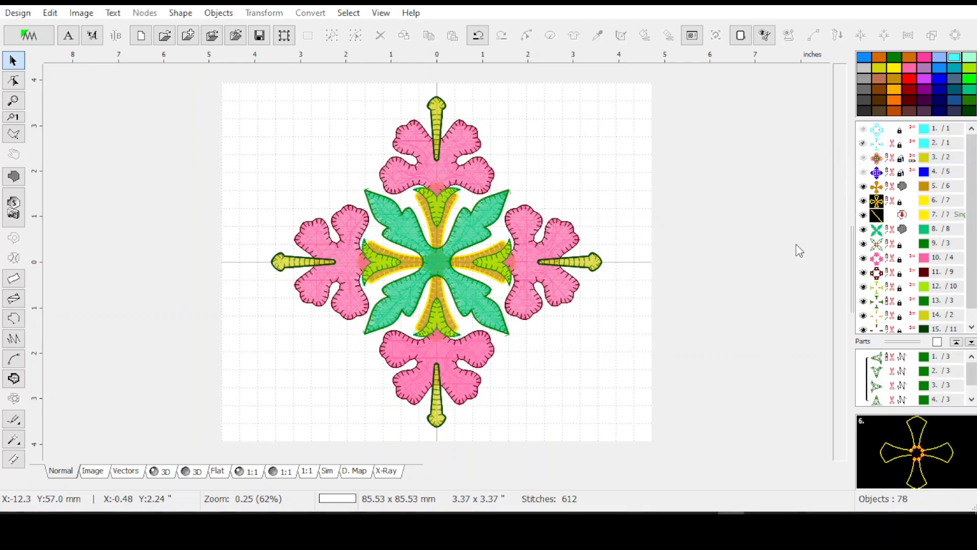
# Ungroup the dark green blanket-stitch outlines of the four yellow pistils.
pyautogui.scroll(-1, 927, 274)
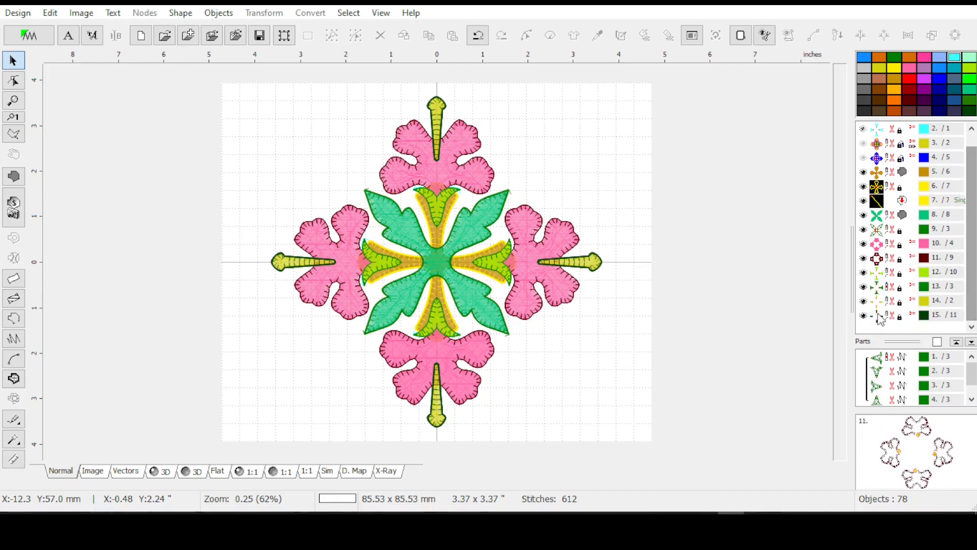
pyautogui.click(891, 300)
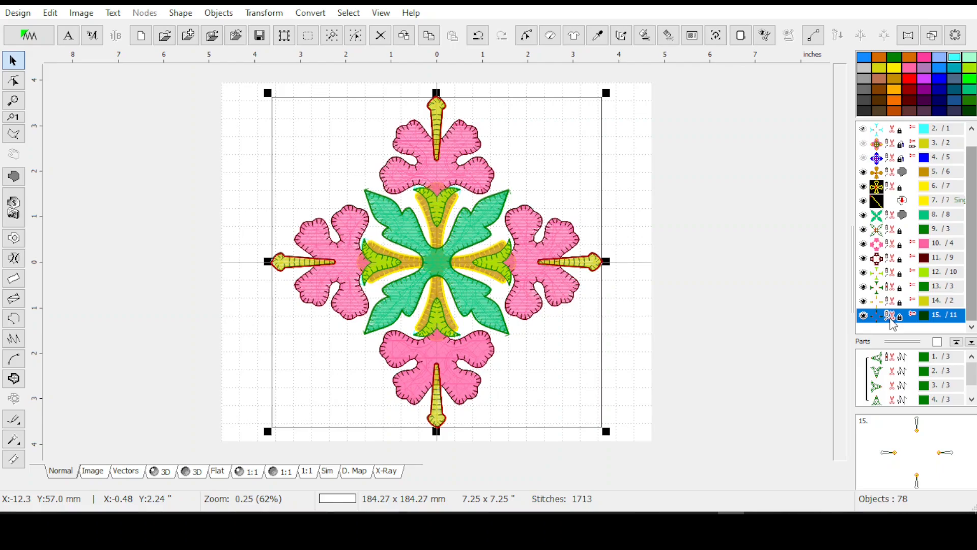
pyautogui.click(889, 318)
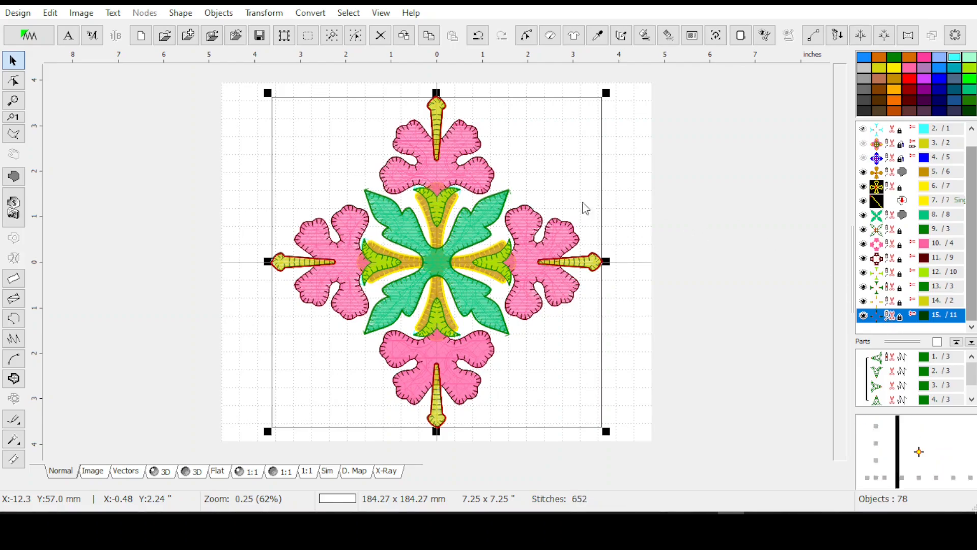
pyautogui.click(631, 202)
pyautogui.click(900, 316)
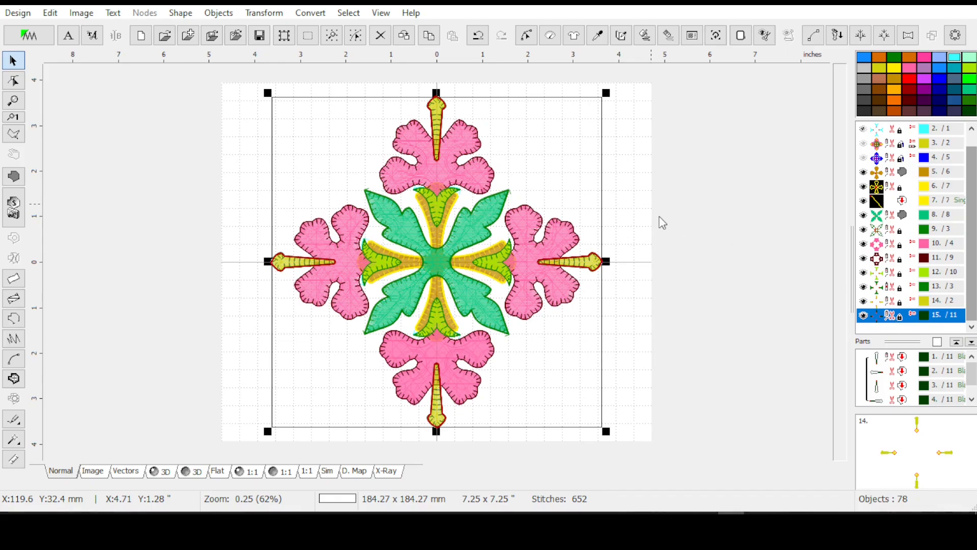
pyautogui.scroll(1, 423, 113)
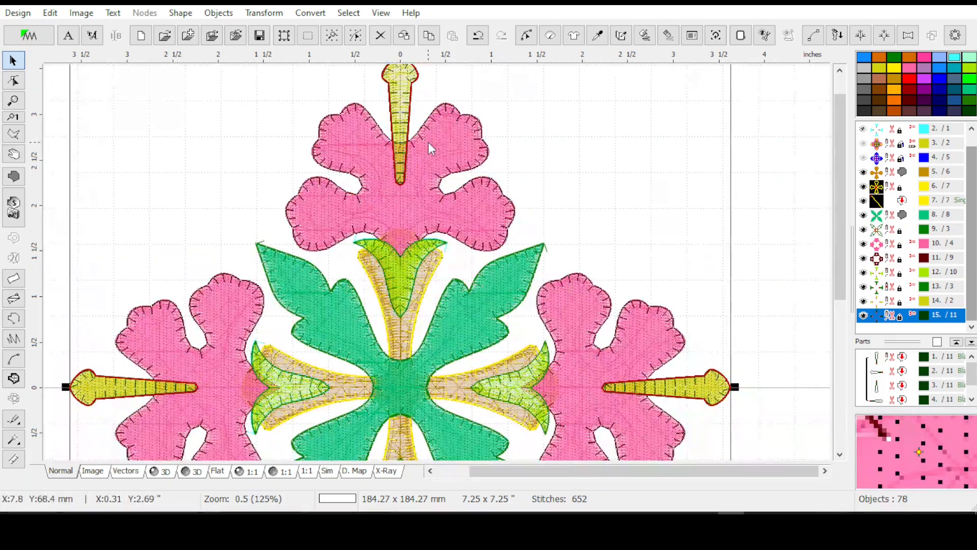
pyautogui.scroll(1, 839, 243)
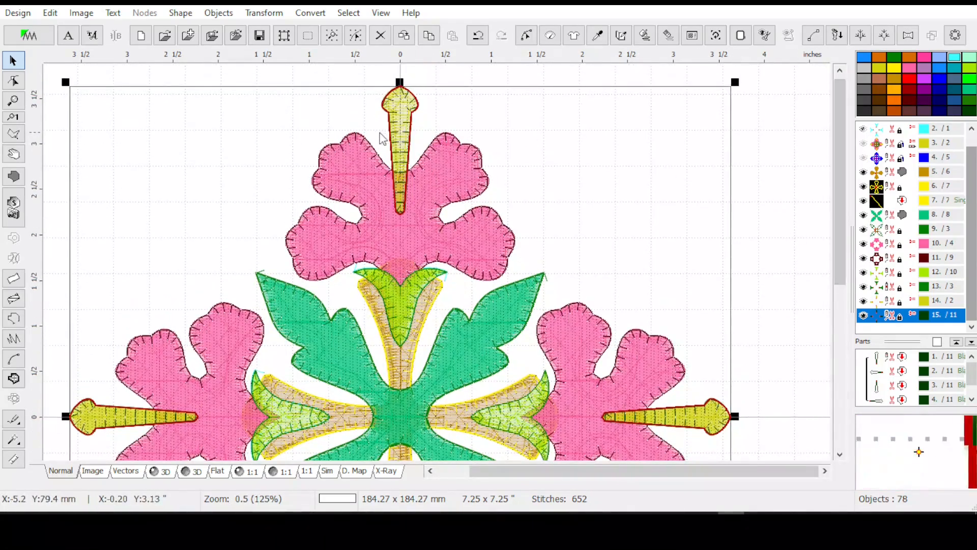
pyautogui.rightClick(887, 316)
pyautogui.click(865, 232)
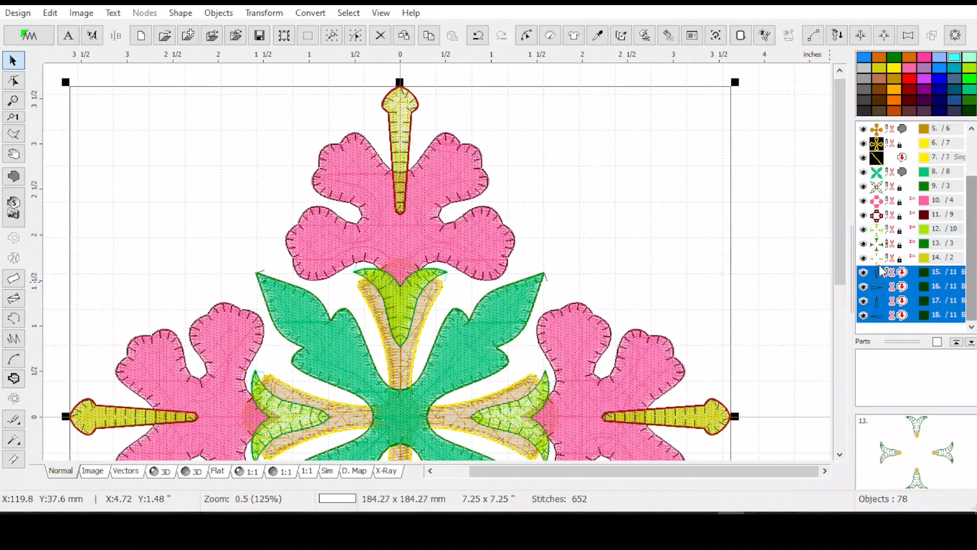
# Convert the upper pistil's blanket-stitch outline to editable stitches.
pyautogui.click(890, 275)
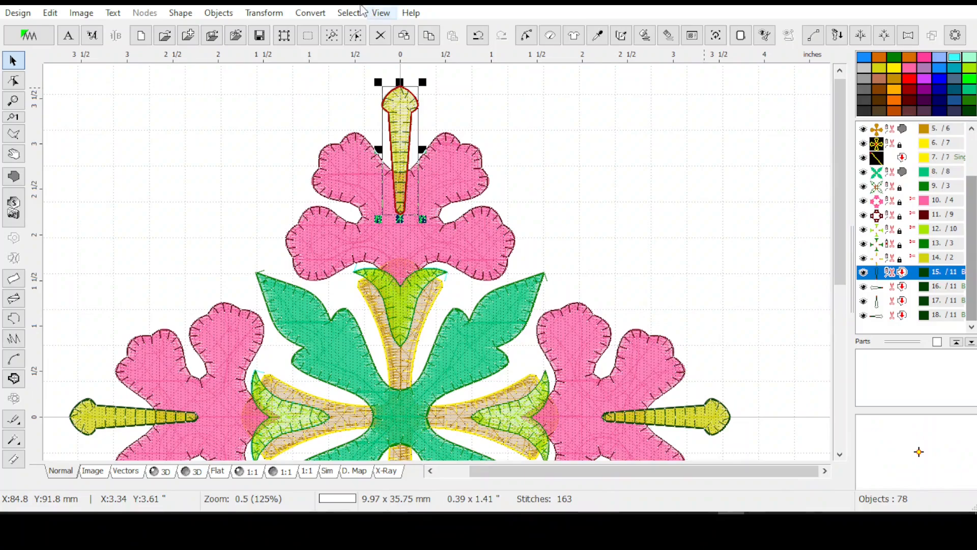
pyautogui.click(312, 15)
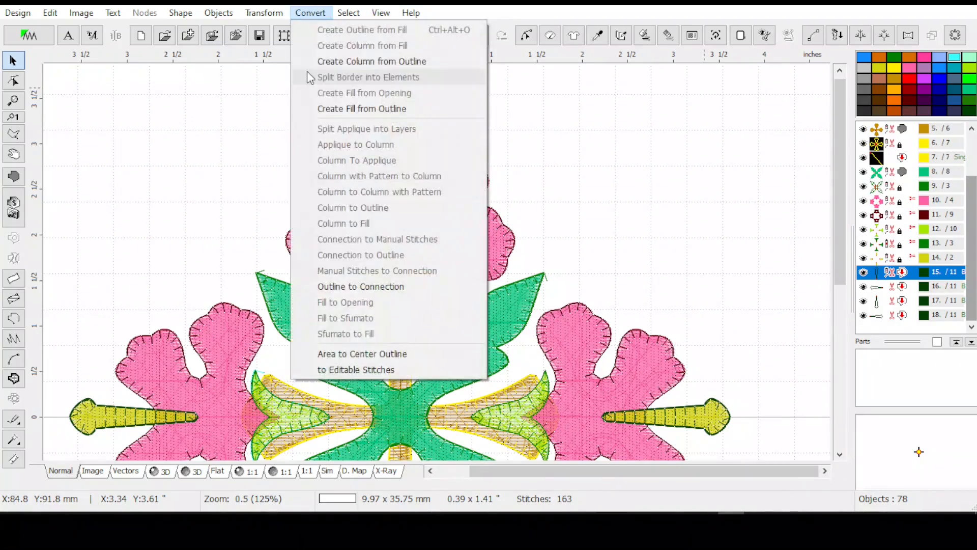
pyautogui.click(352, 370)
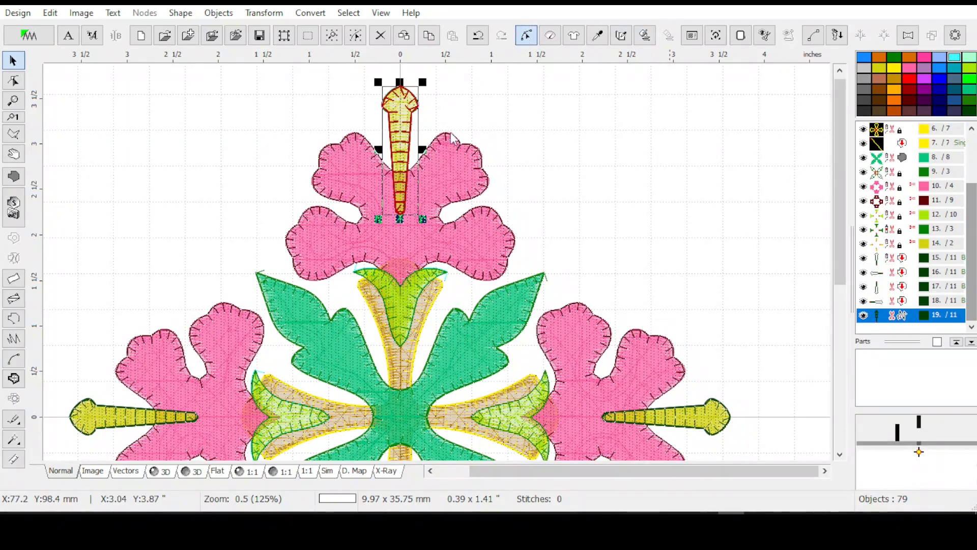
# Open the upper pistil's converted outline for node editing and swing its tip spike nearly straight down, about 2.2 mm long.
pyautogui.doubleClick(398, 128)
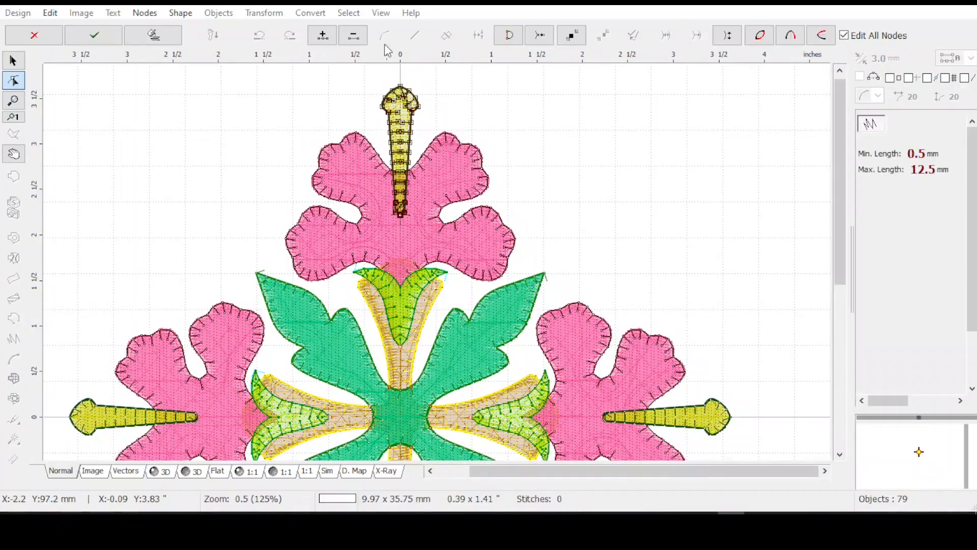
pyautogui.scroll(1, 384, 80)
pyautogui.scroll(1, 396, 79)
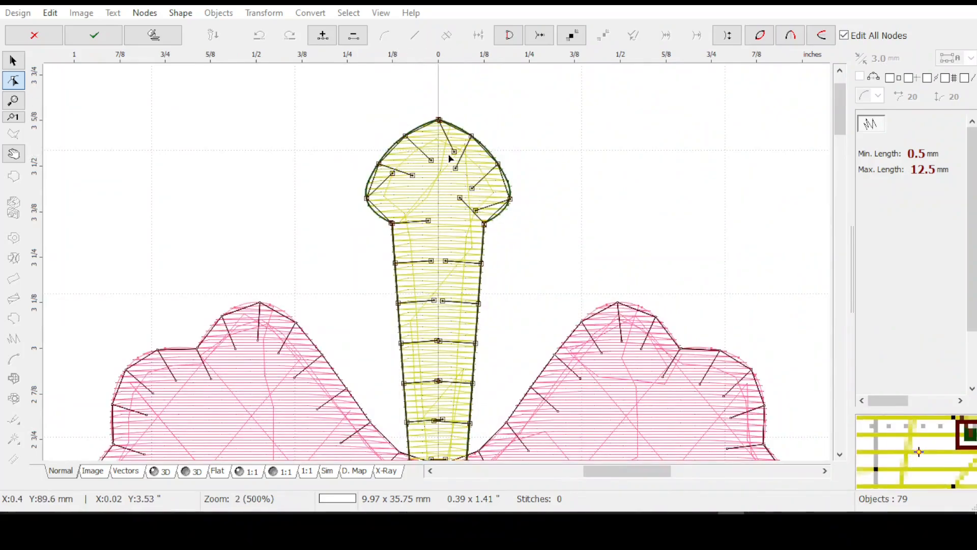
pyautogui.moveTo(454, 153); pyautogui.dragTo(451, 152)
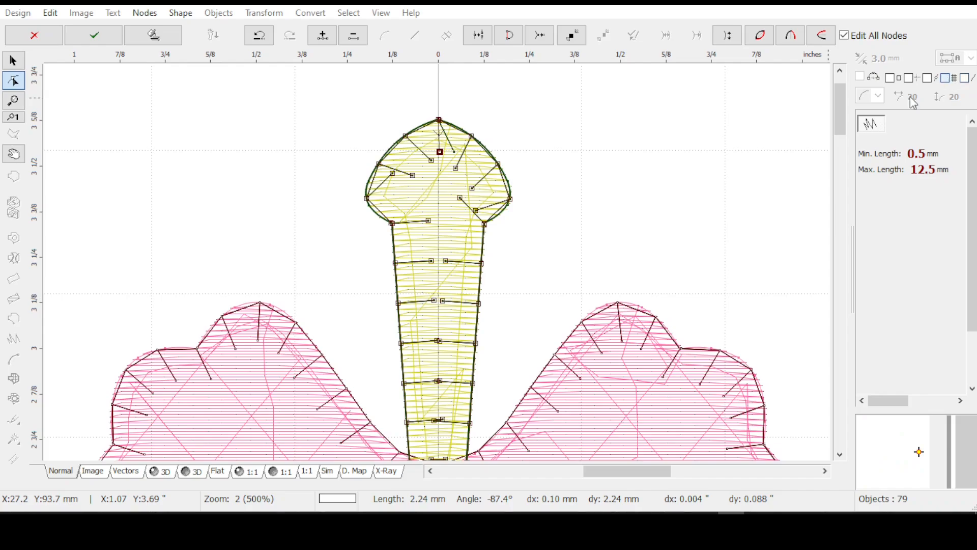
# Rearrange the inner ends of the short stitches in the yellow stamen's rounded head into an even, symmetrical fan.
pyautogui.moveTo(440, 153); pyautogui.dragTo(458, 166)
pyautogui.click(431, 161)
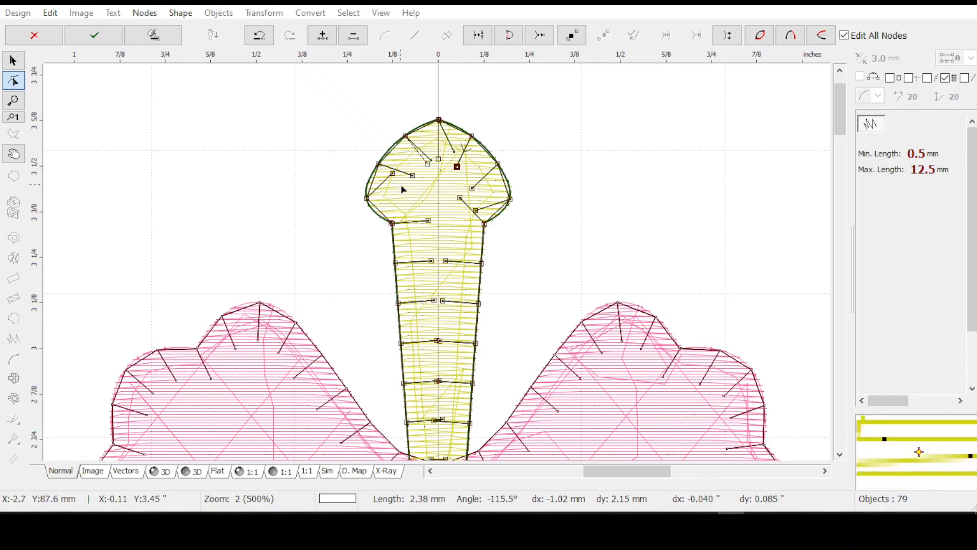
pyautogui.moveTo(393, 173); pyautogui.dragTo(453, 225)
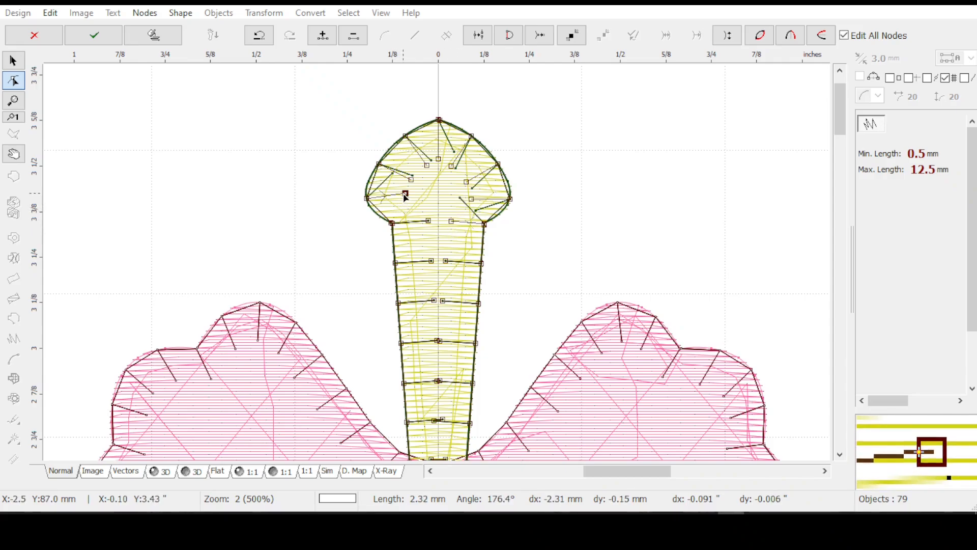
pyautogui.moveTo(406, 197); pyautogui.dragTo(405, 201)
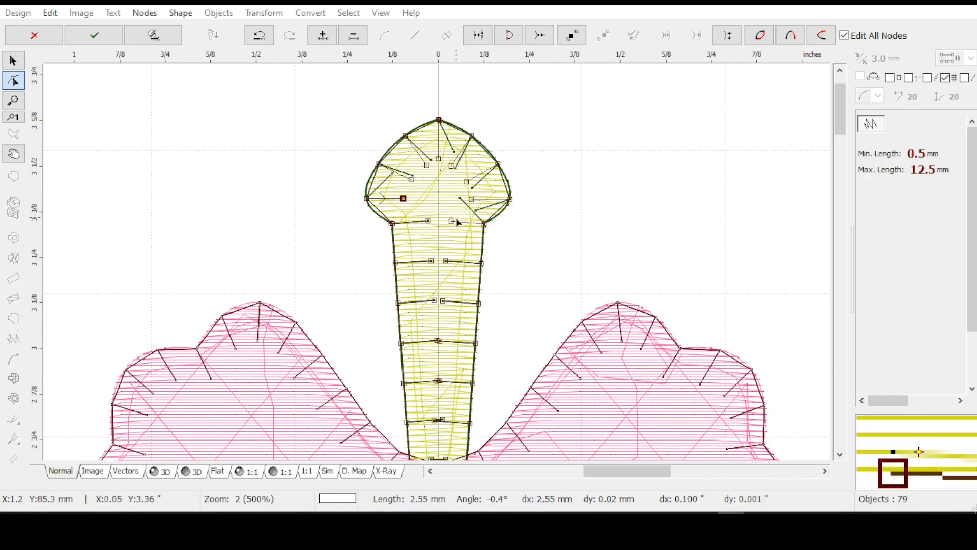
pyautogui.press('Return')
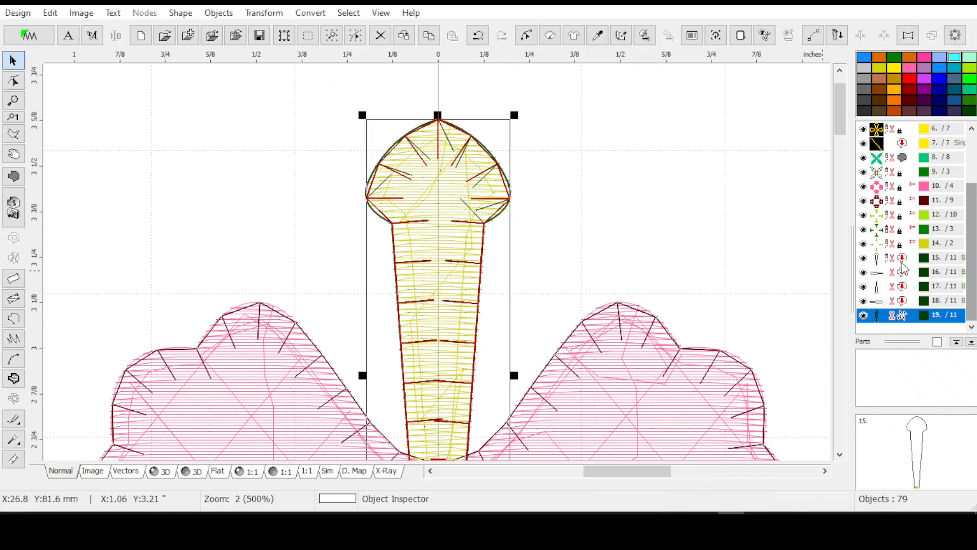
# Recolour the four stamen outline objects cyan, combine them with Group 1, and hide the group.
pyautogui.moveTo(903, 259); pyautogui.dragTo(902, 300)
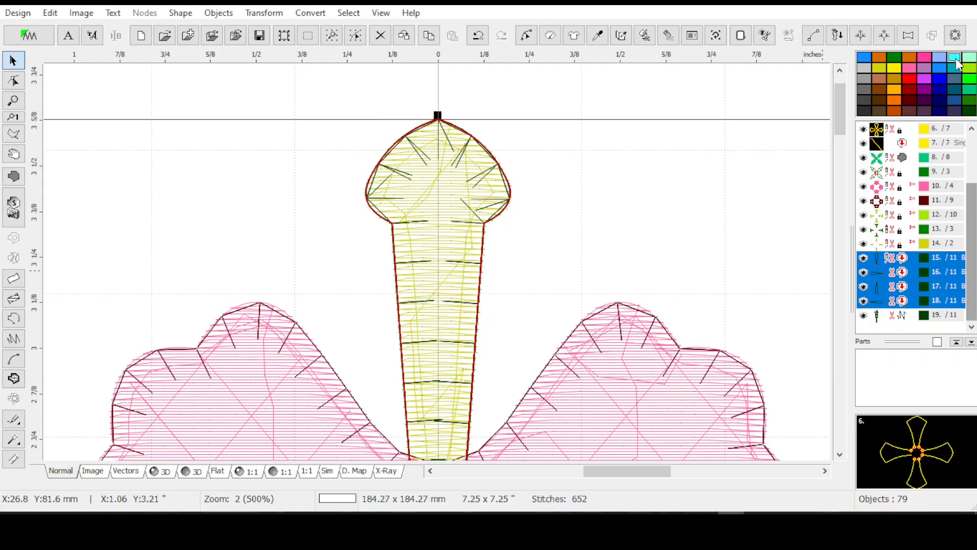
pyautogui.rightClick(906, 283)
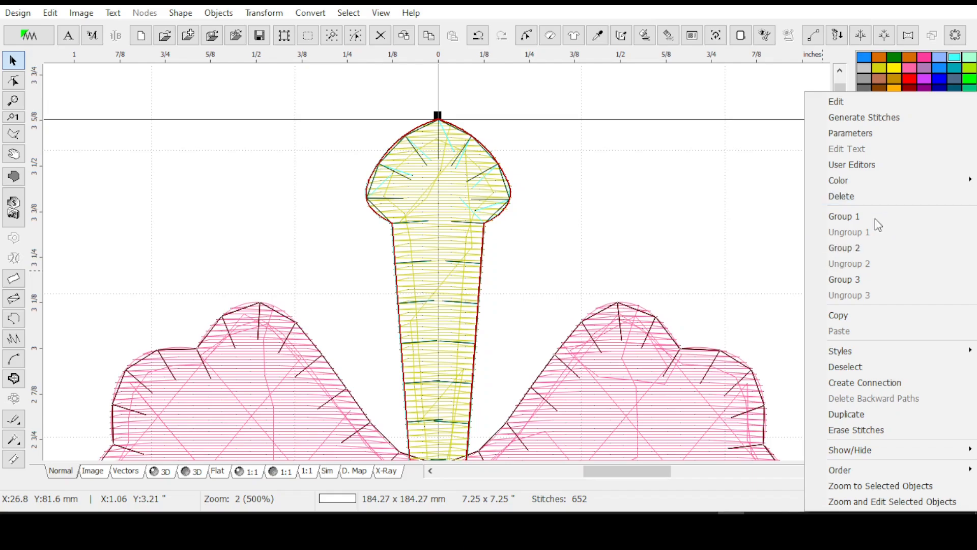
pyautogui.click(876, 218)
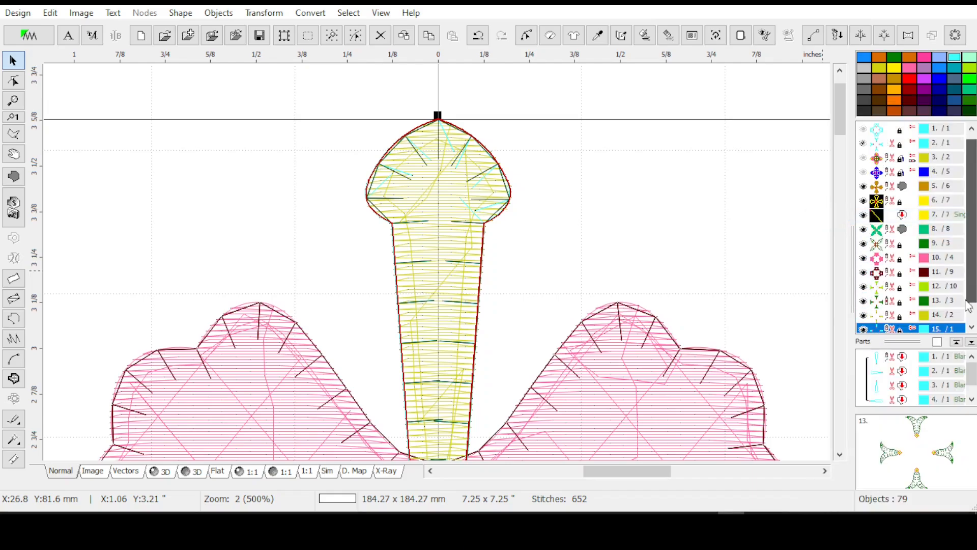
pyautogui.click(864, 301)
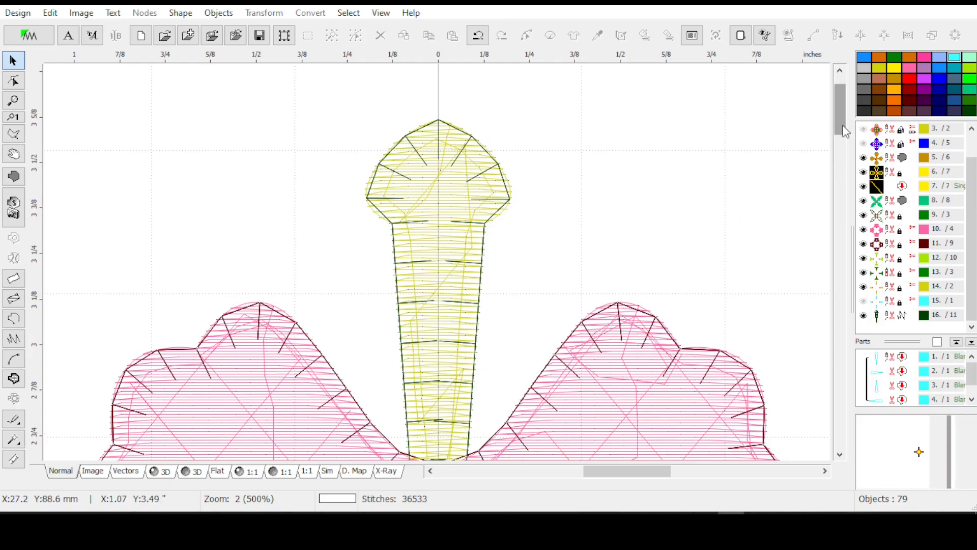
# Reopen the stamen's dark green stitch object for node editing and separate the meeting stitch ends along the middle of the stem.
pyautogui.moveTo(843, 127); pyautogui.dragTo(843, 142)
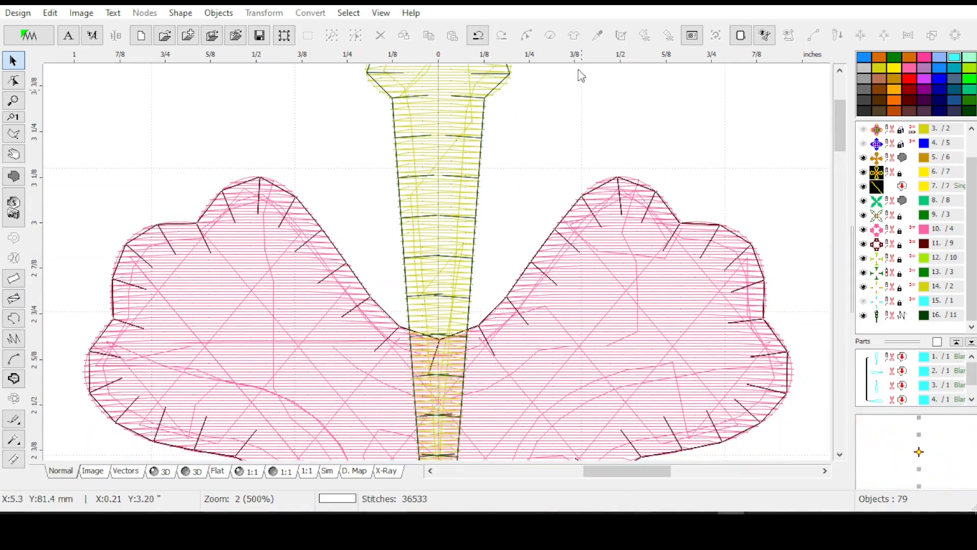
pyautogui.click(931, 315)
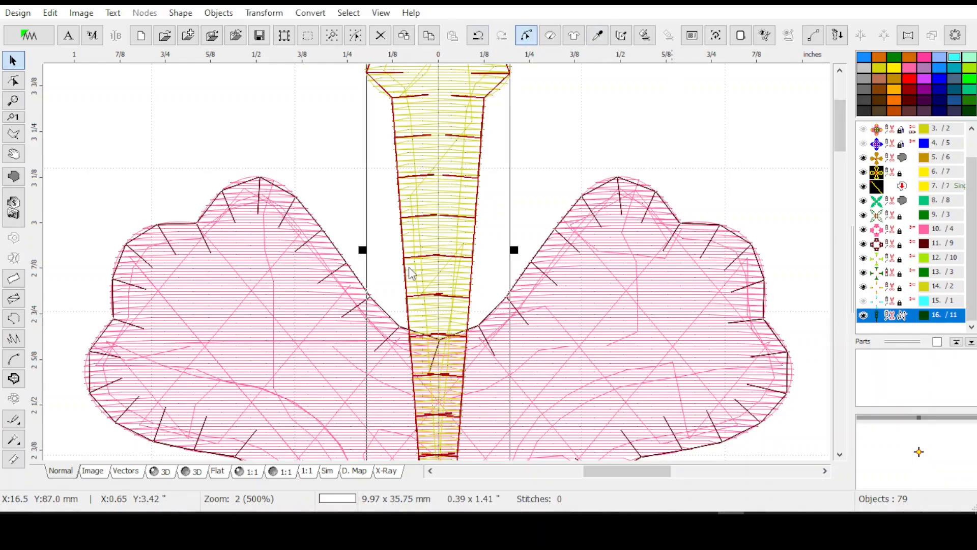
pyautogui.doubleClick(426, 329)
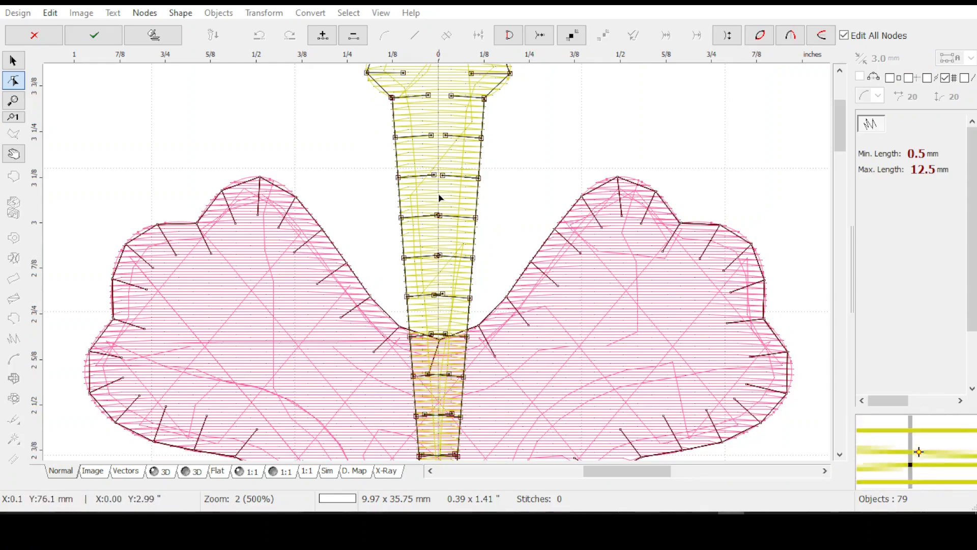
pyautogui.scroll(1, 436, 213)
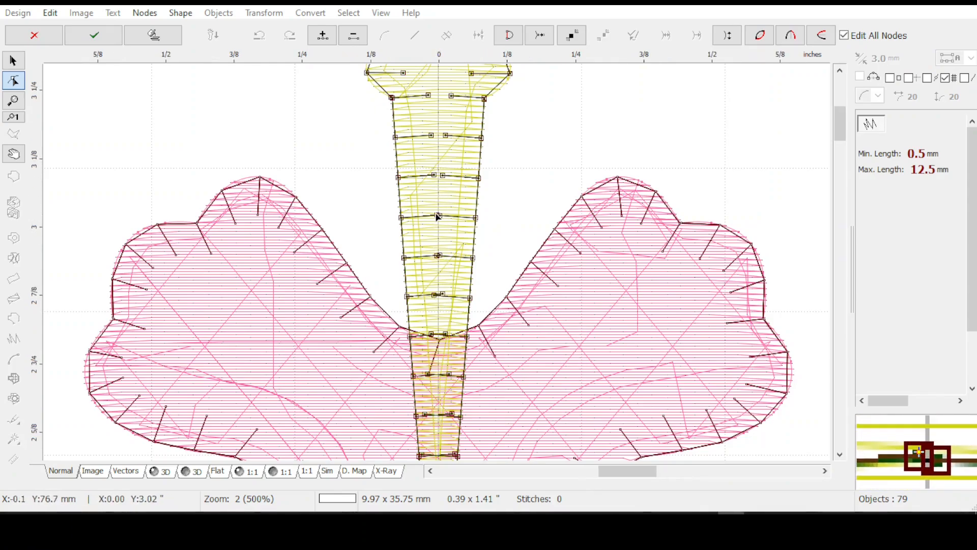
pyautogui.scroll(1, 436, 224)
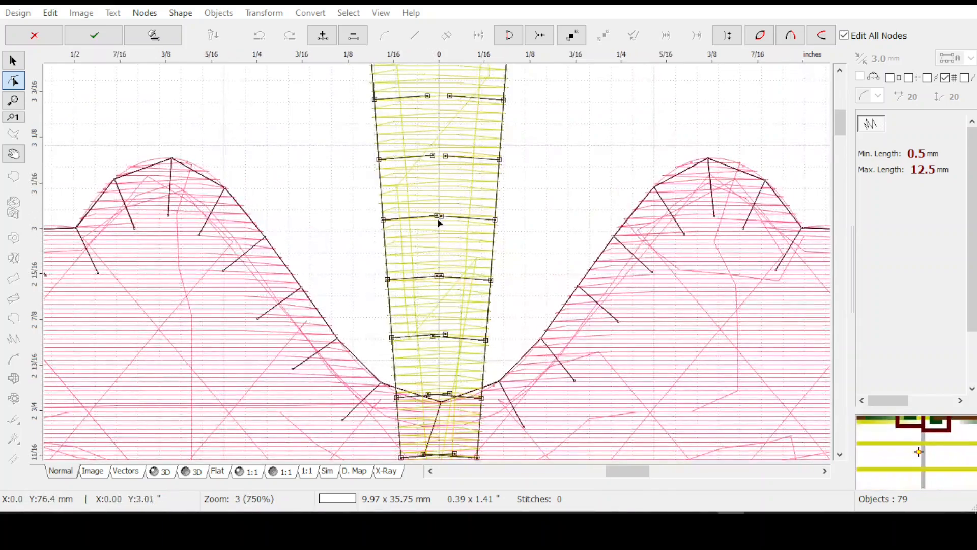
pyautogui.click(442, 214)
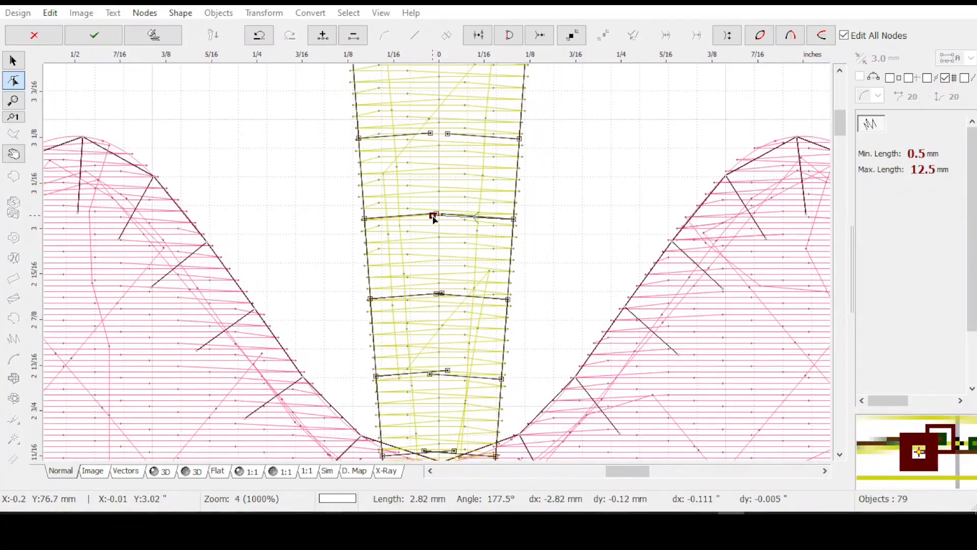
pyautogui.moveTo(447, 216); pyautogui.dragTo(431, 219)
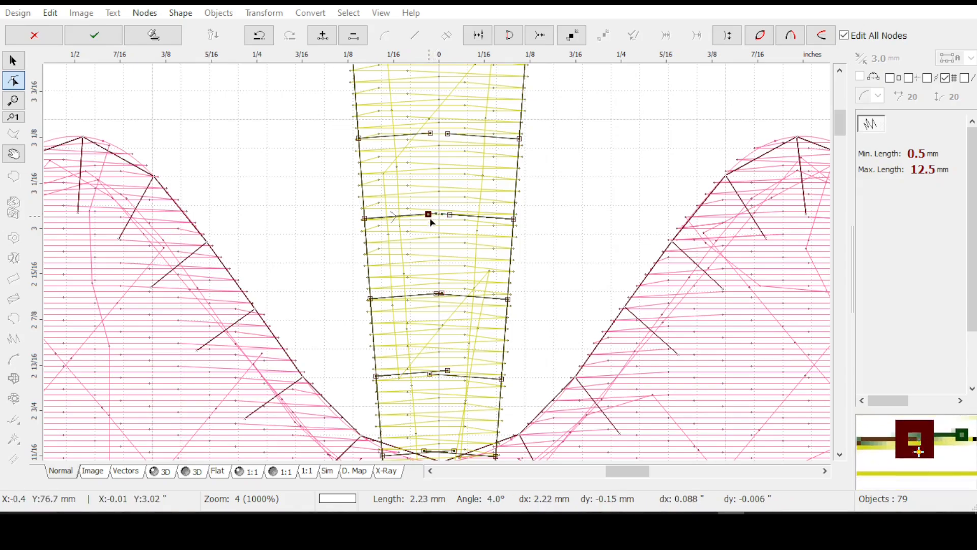
pyautogui.moveTo(443, 295)
pyautogui.mouseDown()
pyautogui.moveTo(433, 306)
pyautogui.moveTo(450, 299)
pyautogui.mouseUp()
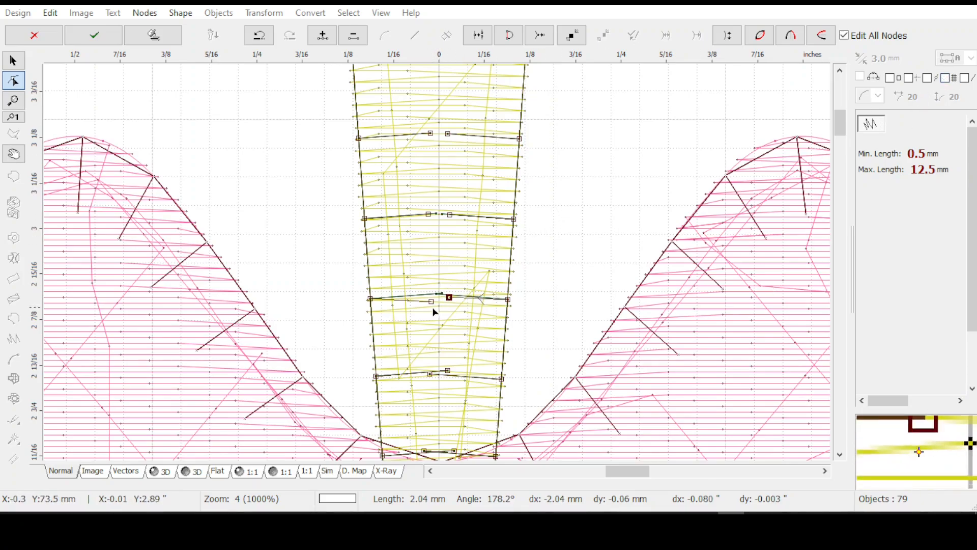
pyautogui.moveTo(449, 300); pyautogui.dragTo(432, 298)
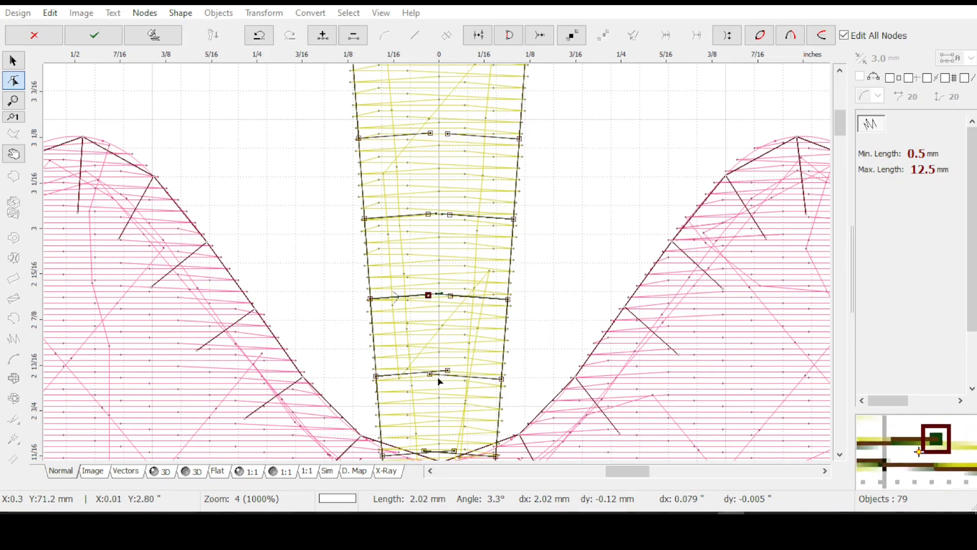
pyautogui.moveTo(431, 375)
pyautogui.mouseDown()
pyautogui.moveTo(454, 378)
pyautogui.moveTo(430, 378)
pyautogui.mouseUp()
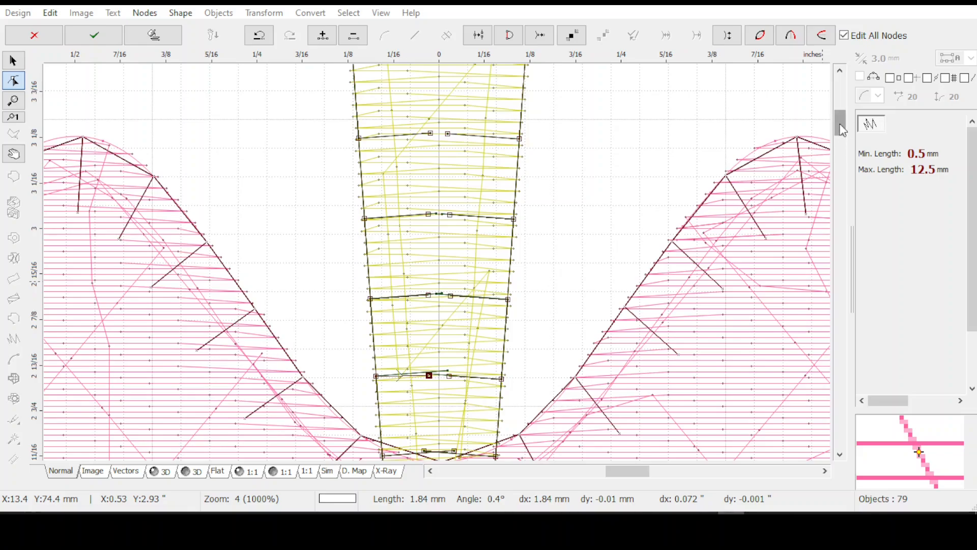
# Set the stitch at the stamen's pointed base upright and cross the two stitch pairs nearest the base symmetrically.
pyautogui.moveTo(843, 130); pyautogui.dragTo(841, 137)
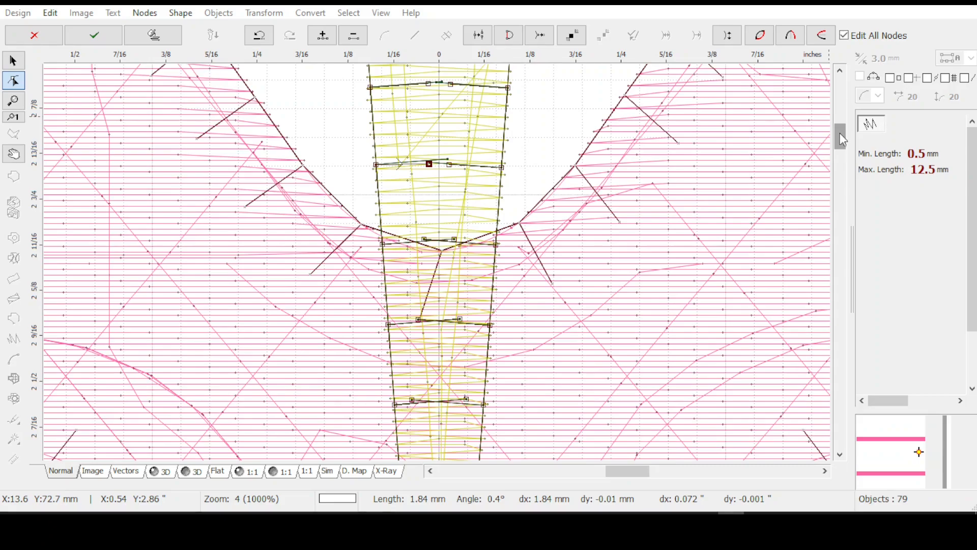
pyautogui.moveTo(840, 133); pyautogui.dragTo(836, 152)
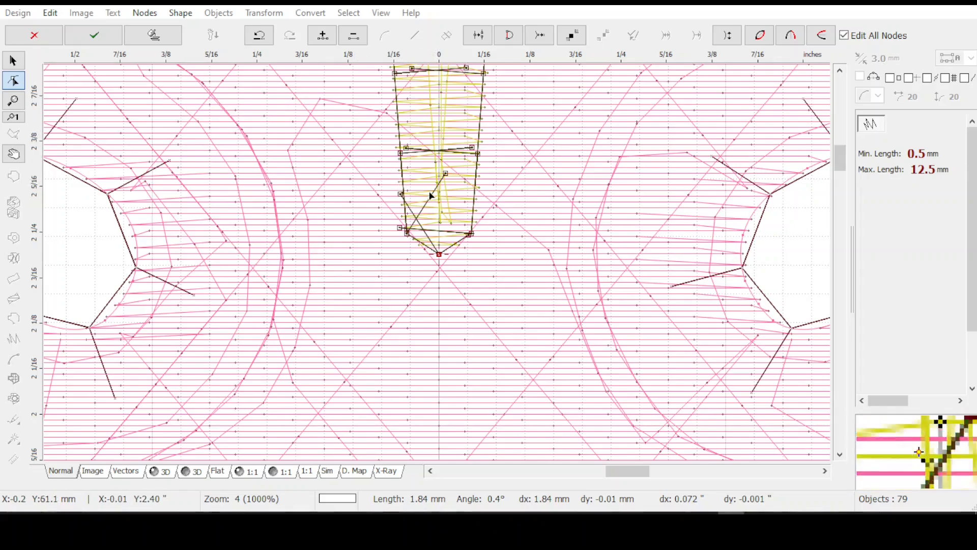
pyautogui.moveTo(401, 197); pyautogui.dragTo(441, 201)
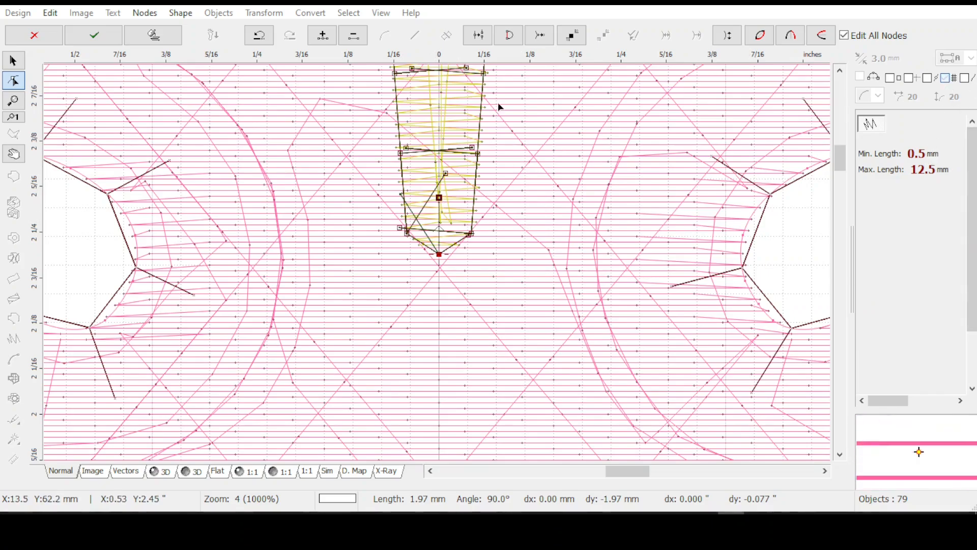
pyautogui.moveTo(439, 197); pyautogui.dragTo(457, 184)
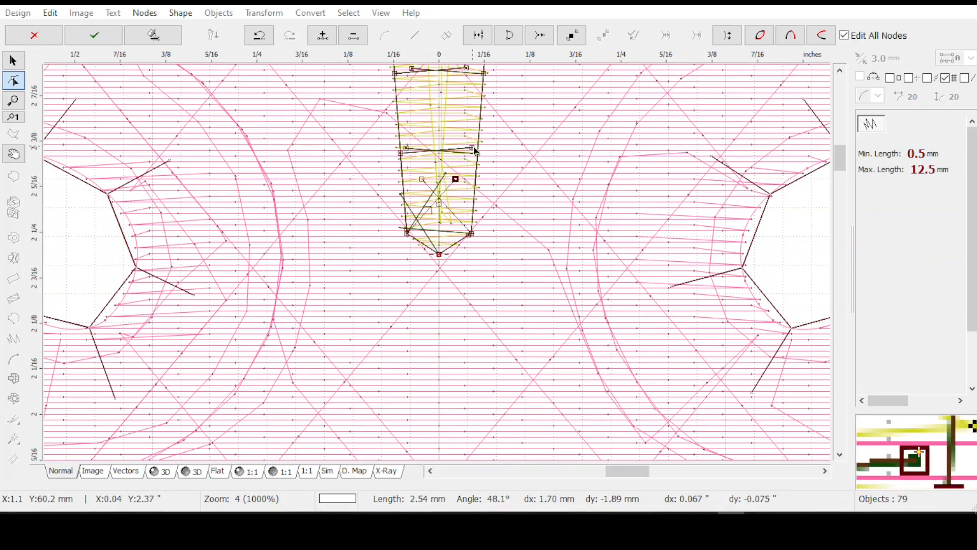
pyautogui.moveTo(473, 150); pyautogui.dragTo(474, 121)
pyautogui.moveTo(406, 147); pyautogui.dragTo(379, 312)
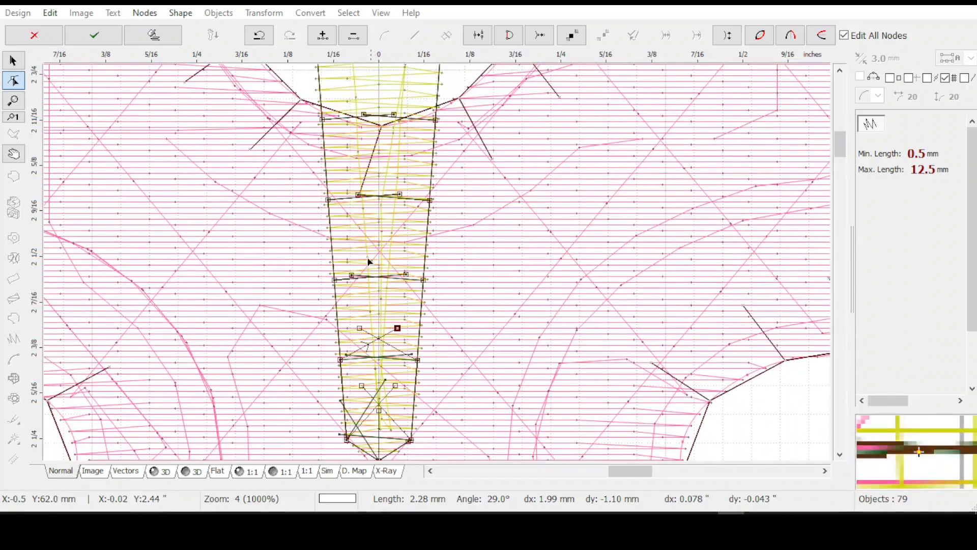
# Cross the next two stitch pairs up the lower stem, angle the pair above them upward, and apply the node edits.
pyautogui.moveTo(406, 275); pyautogui.dragTo(408, 245)
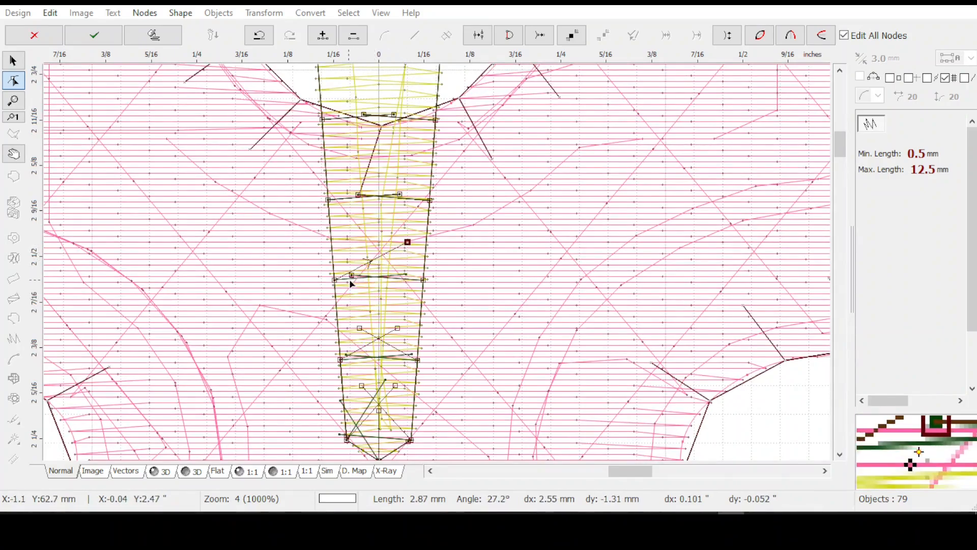
pyautogui.moveTo(352, 276); pyautogui.dragTo(402, 245)
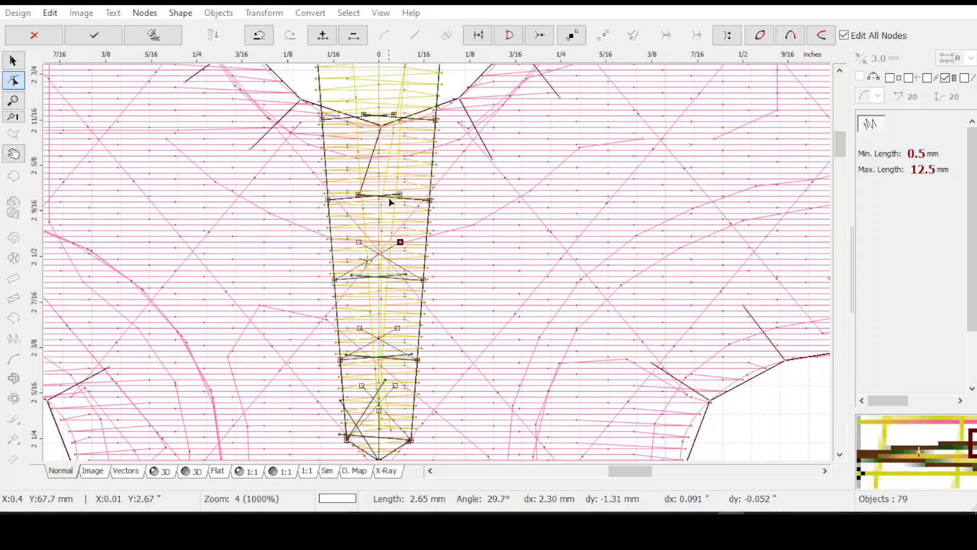
pyautogui.moveTo(401, 195); pyautogui.dragTo(368, 159)
pyautogui.click(365, 171)
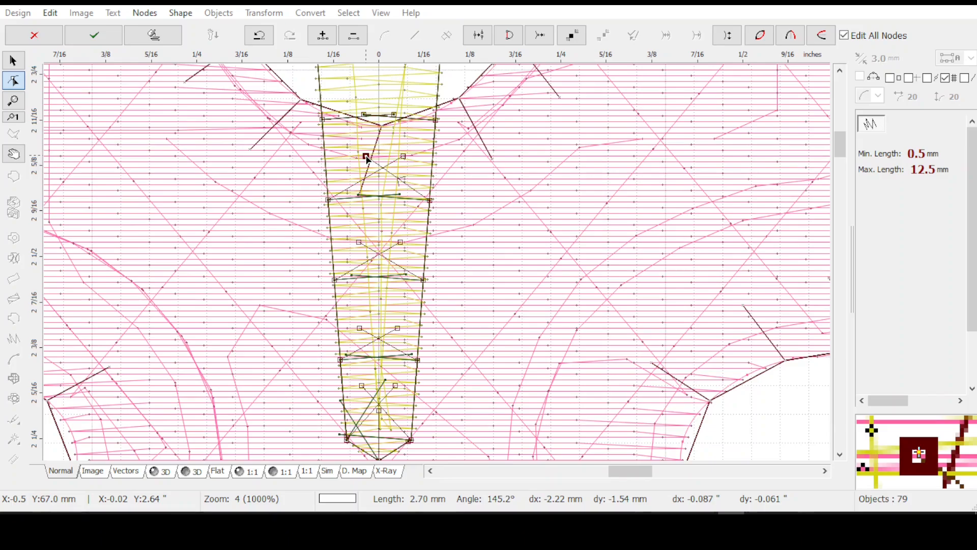
pyautogui.moveTo(366, 157); pyautogui.dragTo(361, 156)
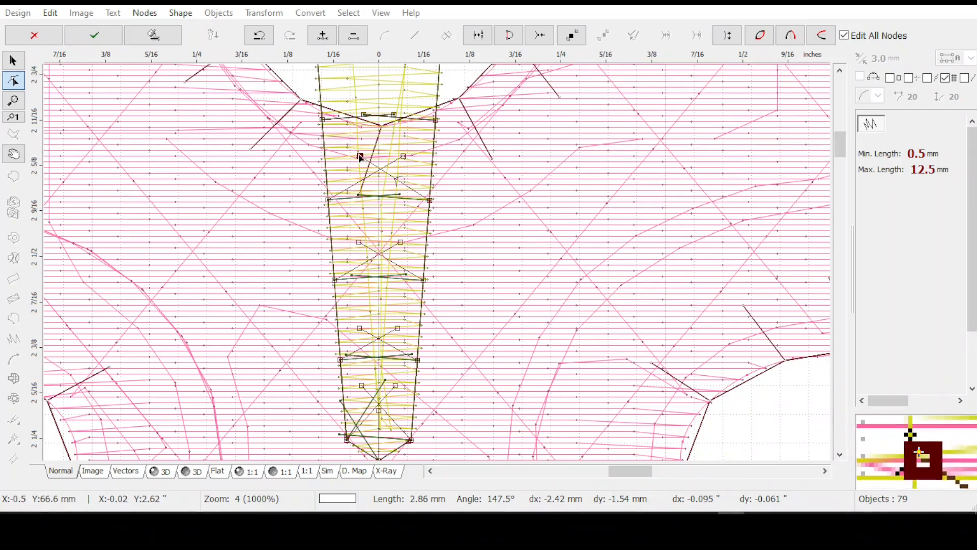
pyautogui.moveTo(360, 157); pyautogui.dragTo(409, 157)
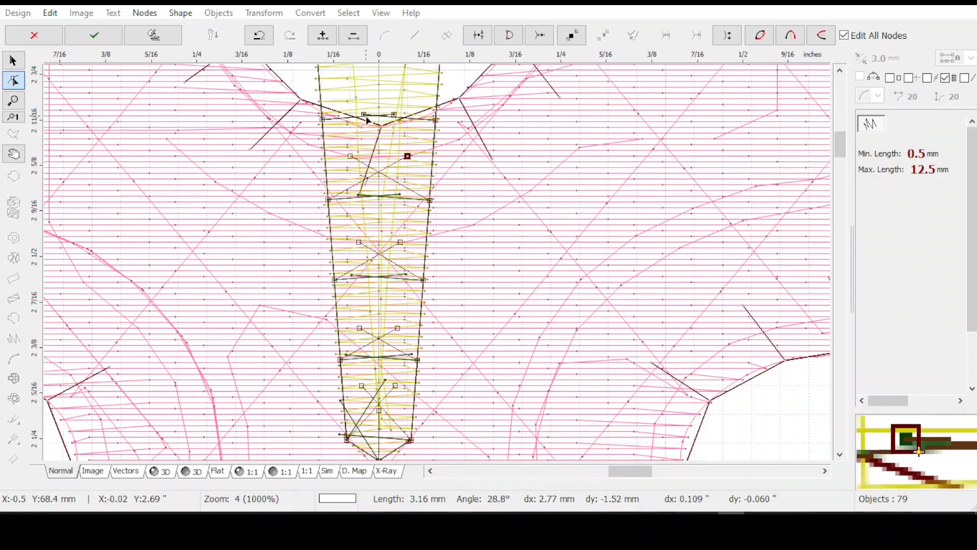
pyautogui.moveTo(366, 116); pyautogui.dragTo(387, 107)
pyautogui.click(390, 108)
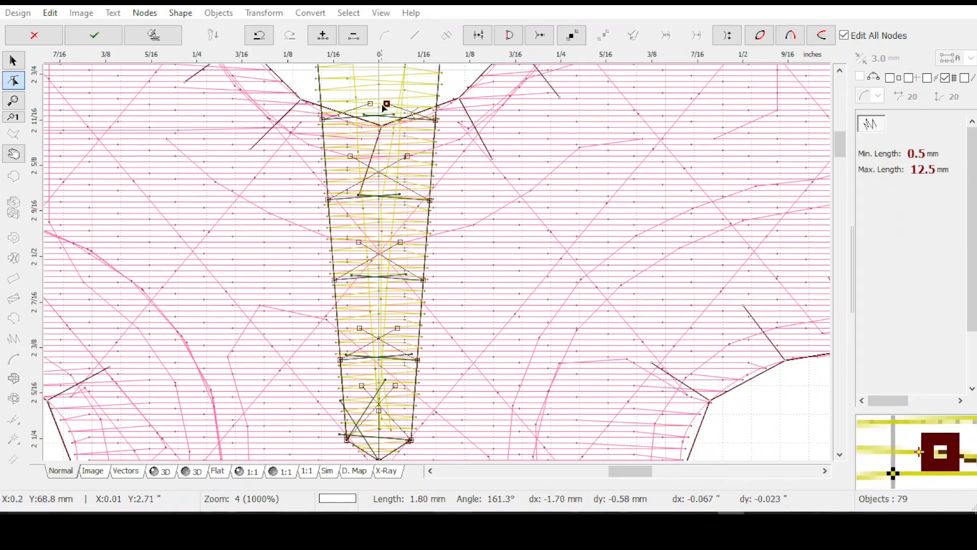
pyautogui.press('Return')
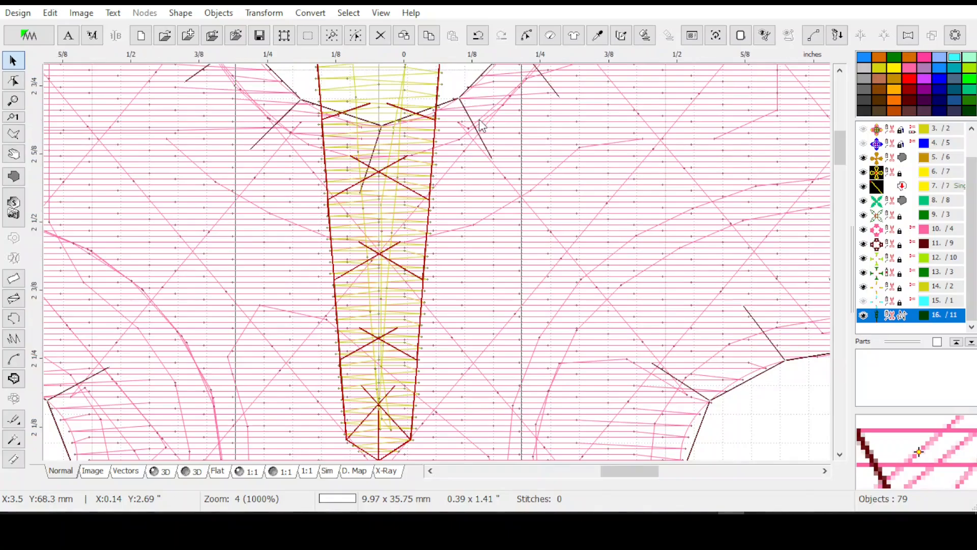
# Examine the edited stamen stitching against the surrounding flower and the wider design.
pyautogui.scroll(-1, 482, 126)
pyautogui.scroll(-1, 481, 126)
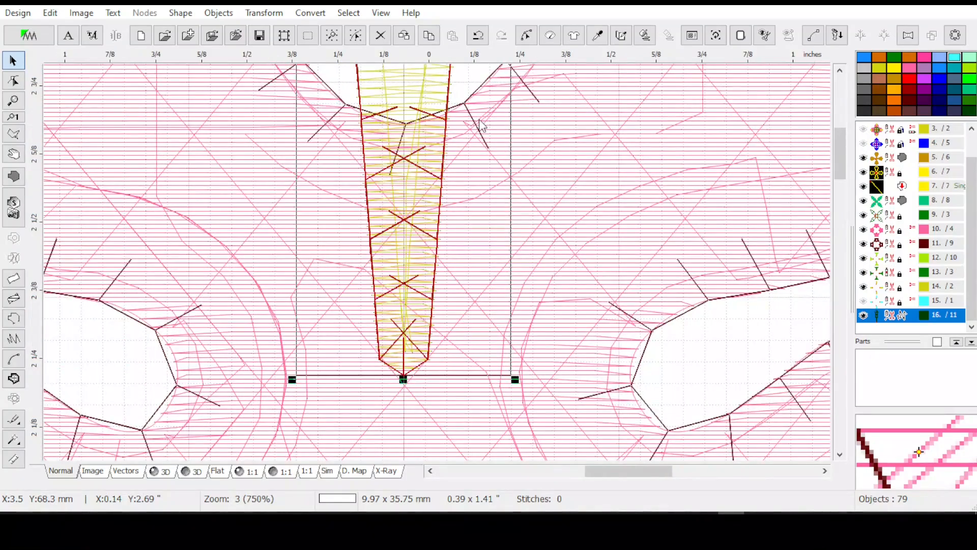
pyautogui.scroll(-1, 481, 126)
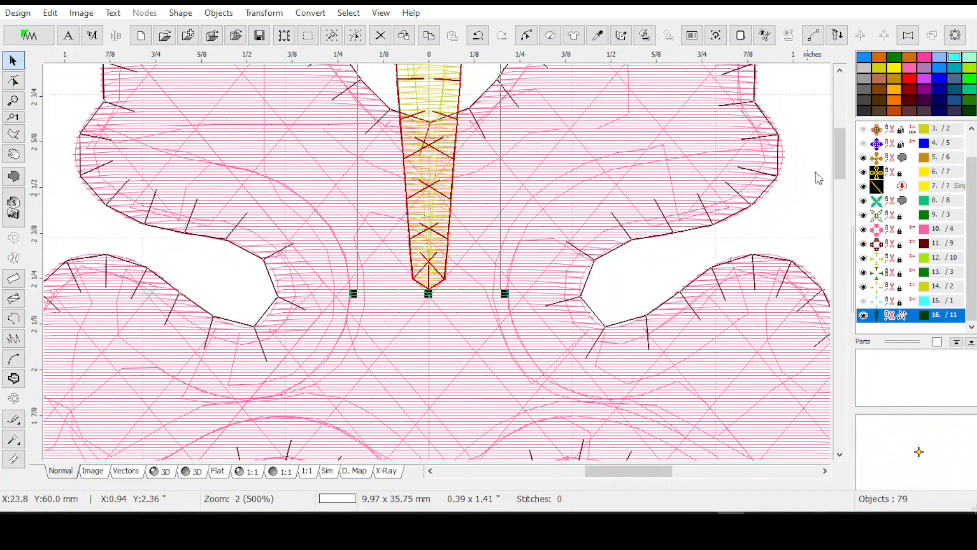
pyautogui.moveTo(838, 153)
pyautogui.mouseDown()
pyautogui.moveTo(842, 127)
pyautogui.moveTo(832, 146)
pyautogui.mouseUp()
pyautogui.scroll(-1, 830, 139)
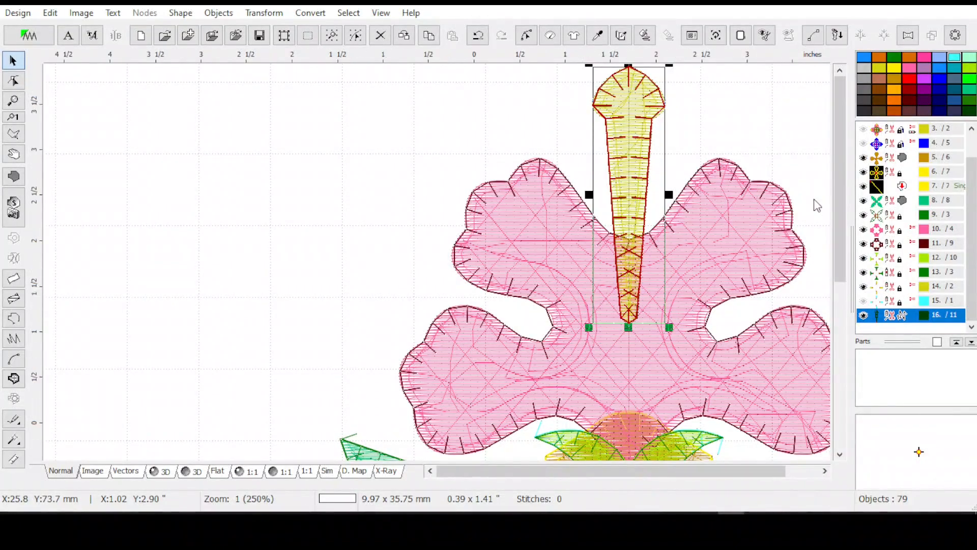
pyautogui.scroll(-1, 818, 205)
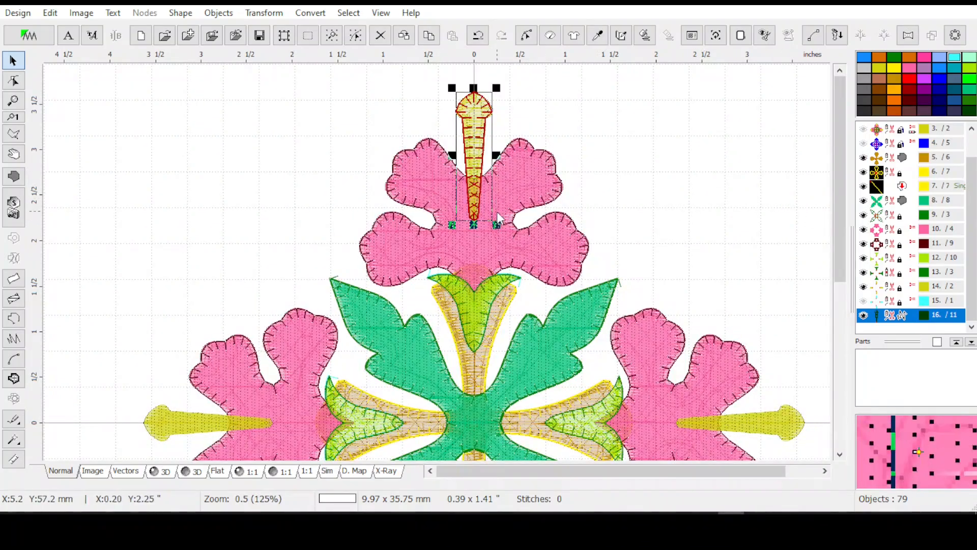
pyautogui.scroll(1, 481, 203)
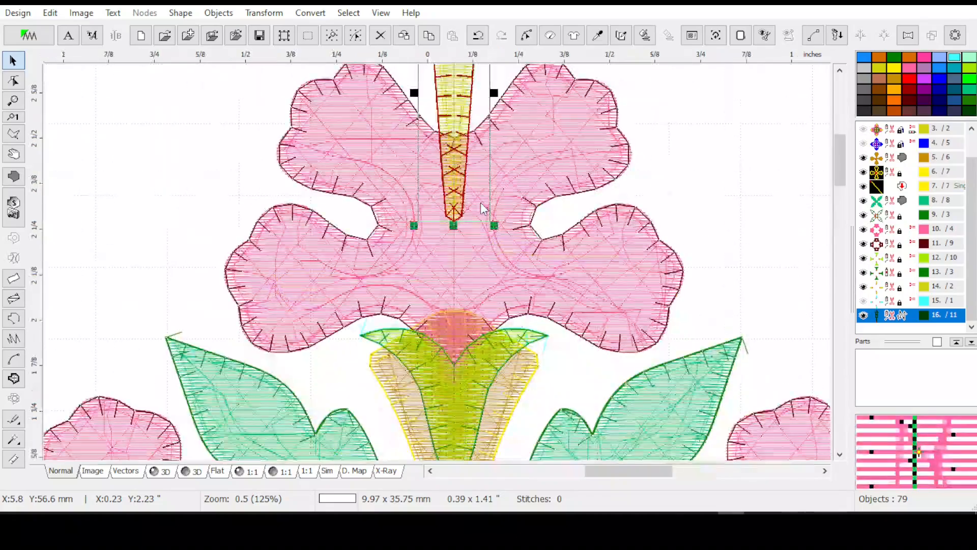
# Reopen the stamen's dark green stitch object for node editing and shorten the upright stitch at the pointed base.
pyautogui.scroll(1, 455, 193)
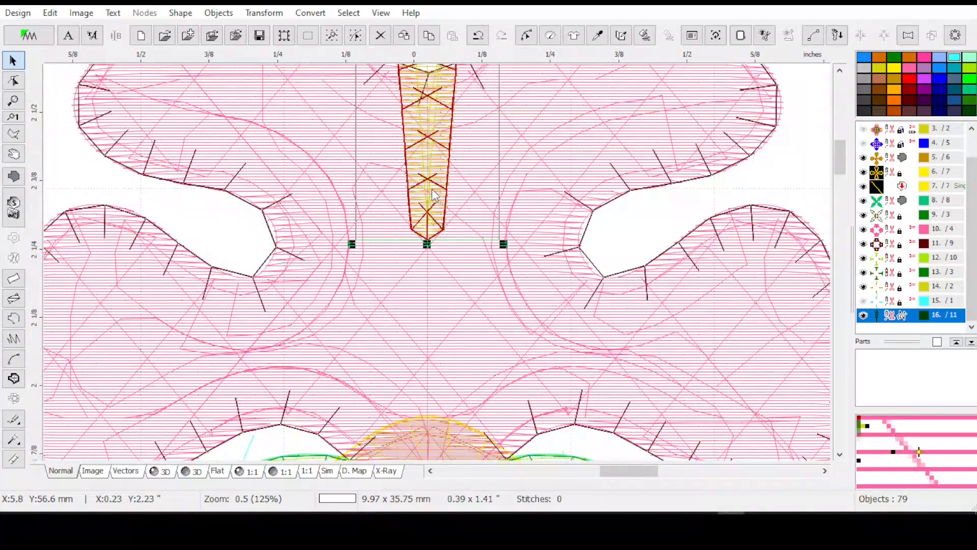
pyautogui.scroll(1, 404, 233)
pyautogui.scroll(3, 411, 239)
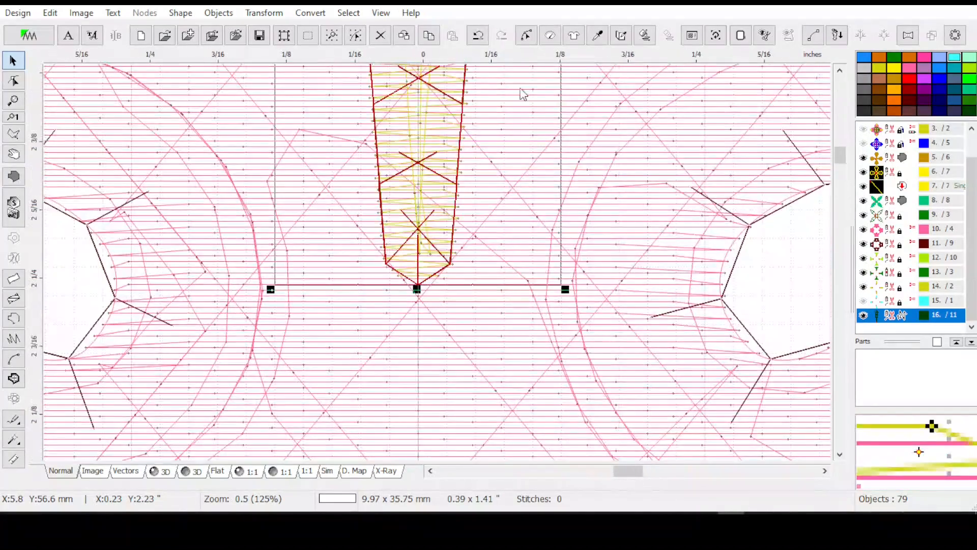
pyautogui.doubleClick(356, 327)
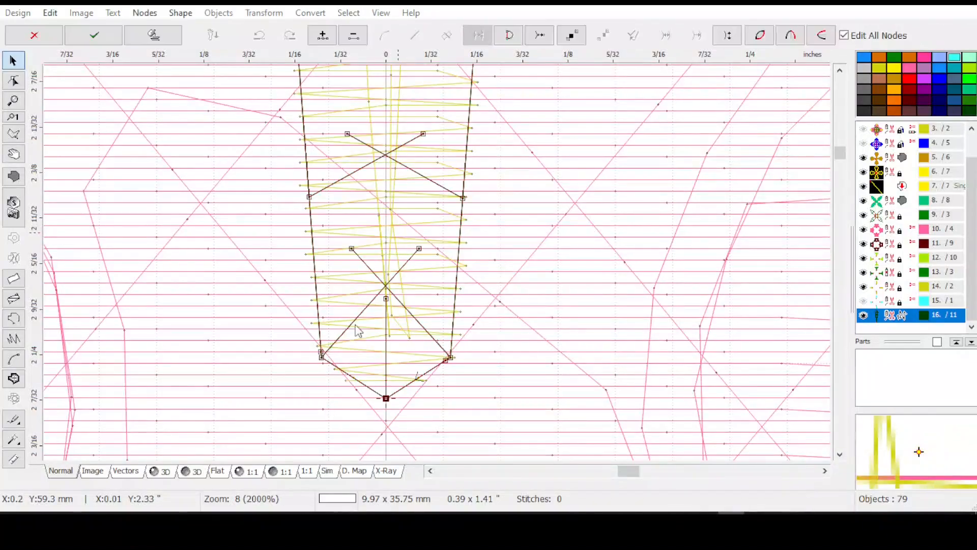
pyautogui.moveTo(386, 300); pyautogui.dragTo(386, 329)
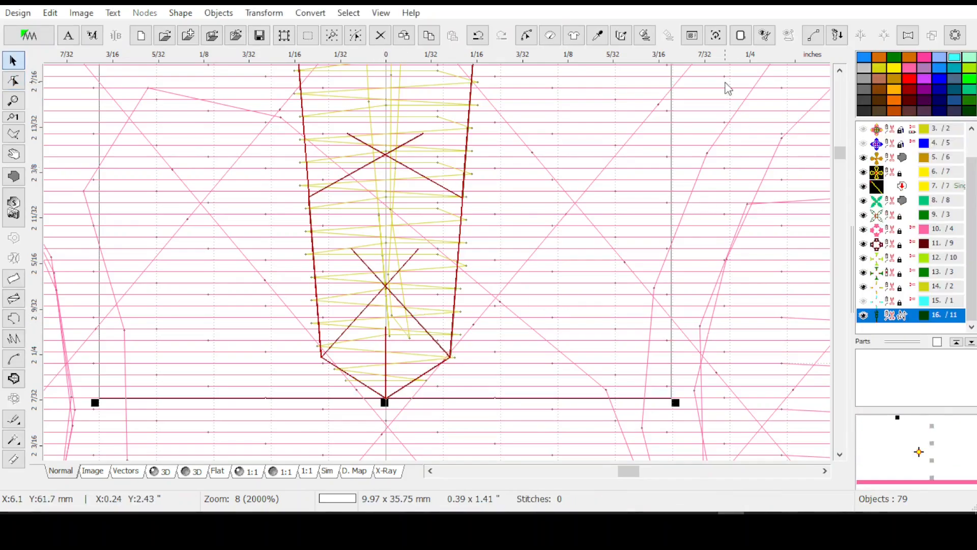
# Duplicate the stamen stitch object by rotation around the design centre, using 4 per revolution, to fill all four stamens.
pyautogui.click(716, 35)
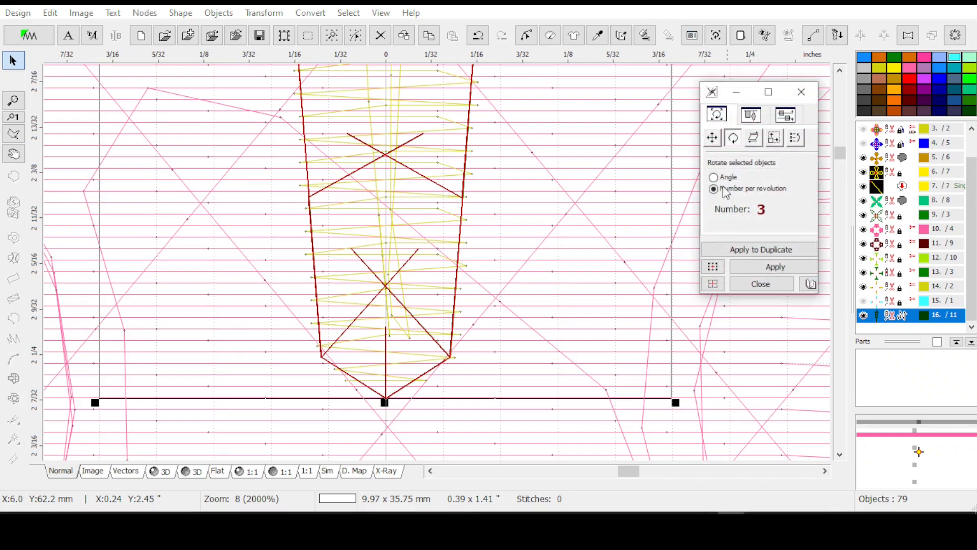
pyautogui.click(713, 283)
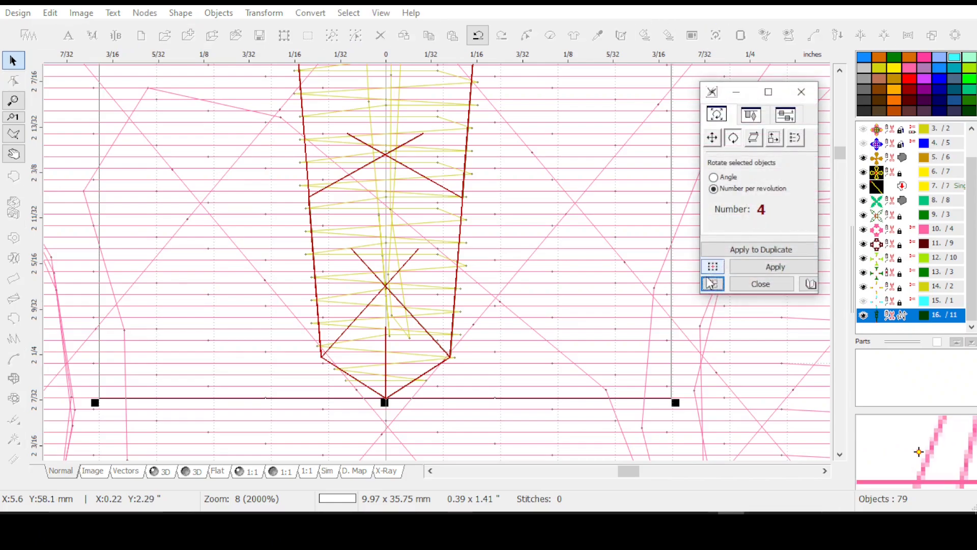
pyautogui.click(755, 251)
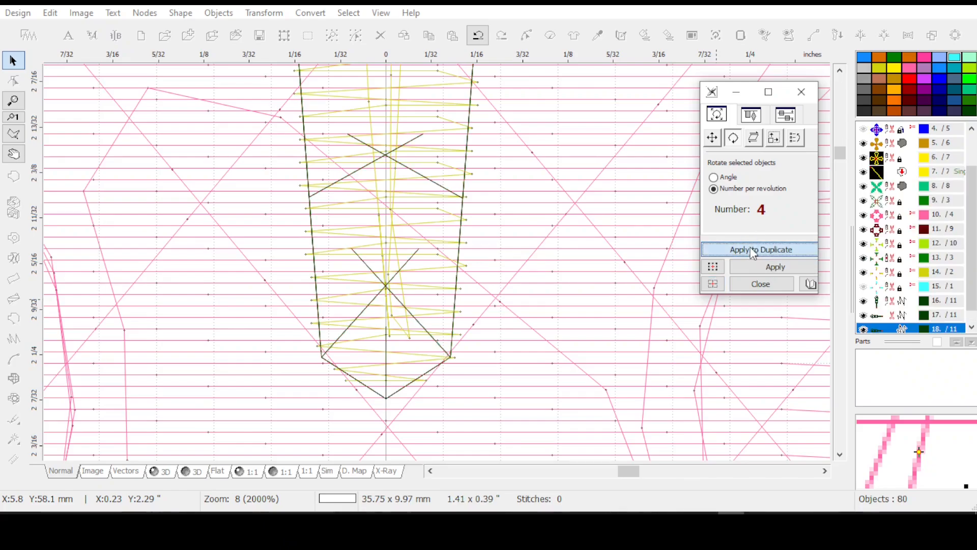
pyautogui.click(762, 284)
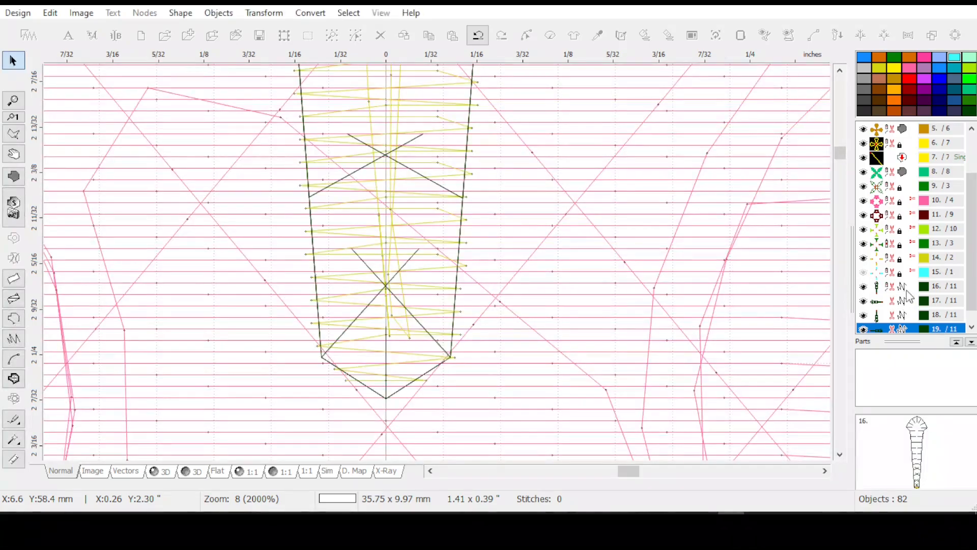
# Select the four dark green stamen stitch objects and combine them with Group 1.
pyautogui.click(912, 290)
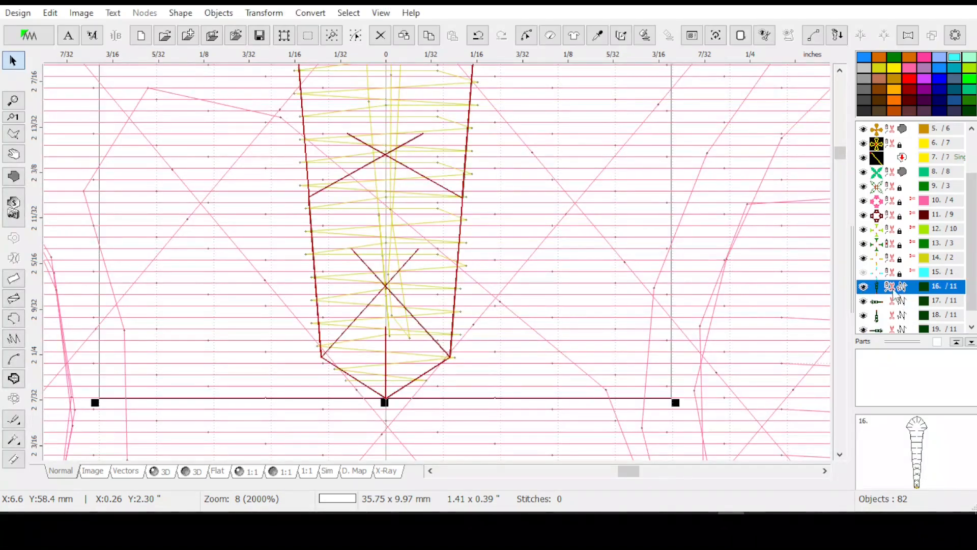
pyautogui.keyDown('shift'); pyautogui.click(914, 329); pyautogui.keyUp('shift')
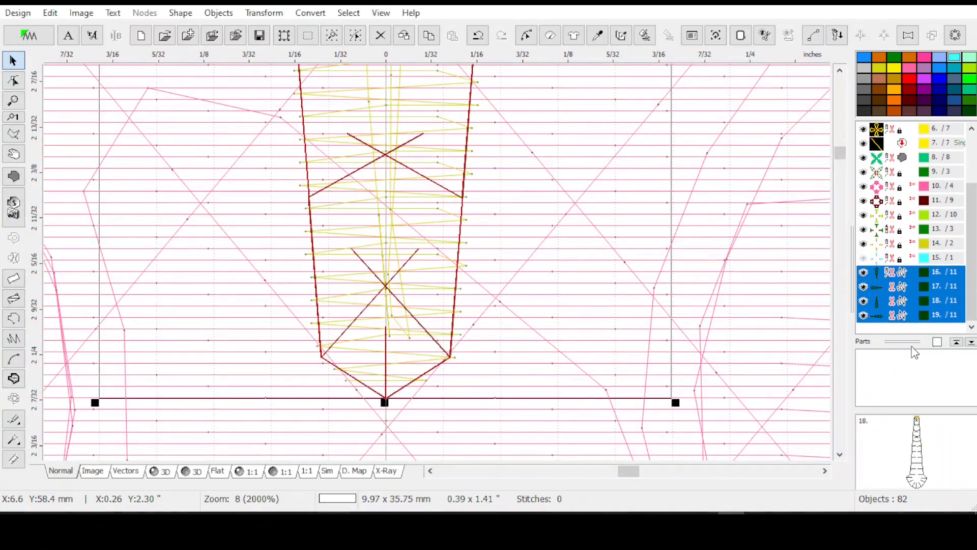
pyautogui.rightClick(903, 301)
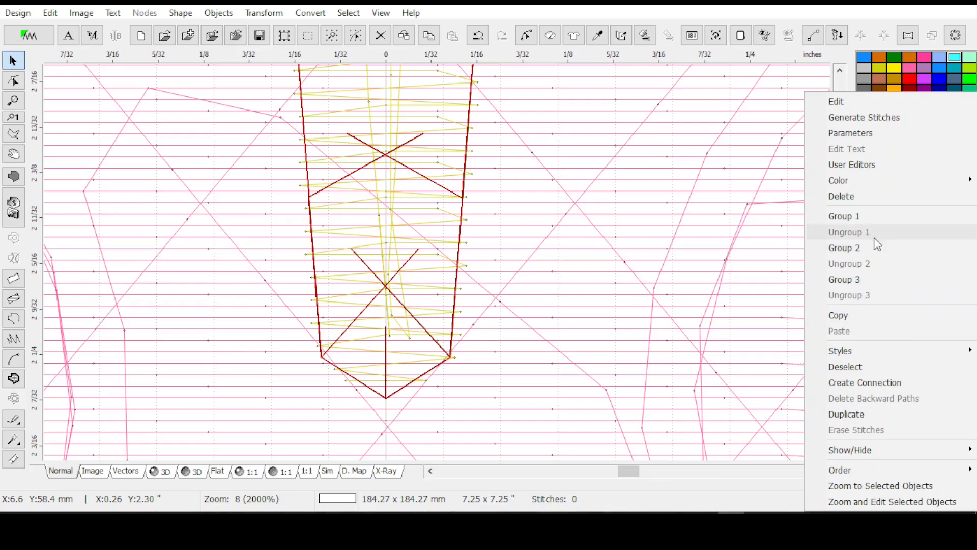
pyautogui.click(863, 217)
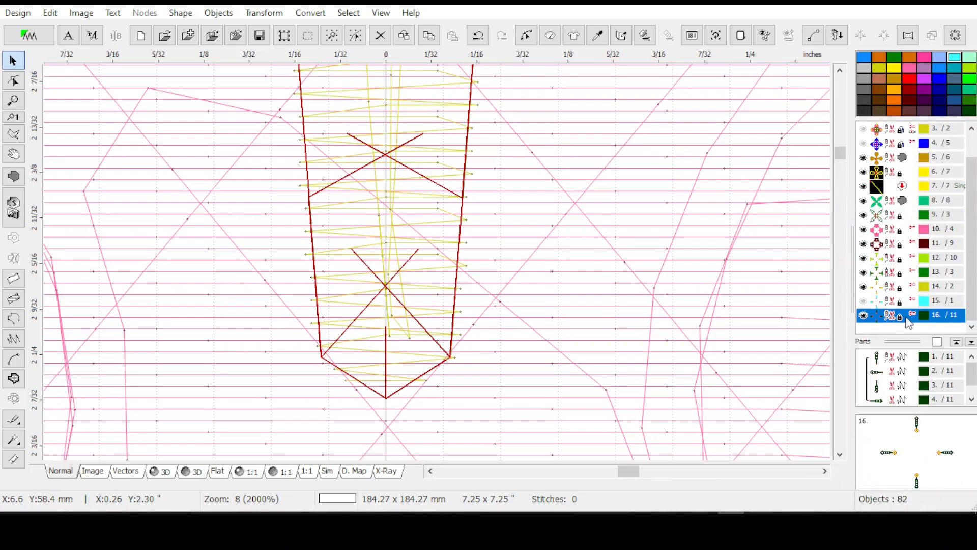
# Show the hidden light blue stamen outline group and reorder it directly after the second light blue outline group.
pyautogui.click(862, 306)
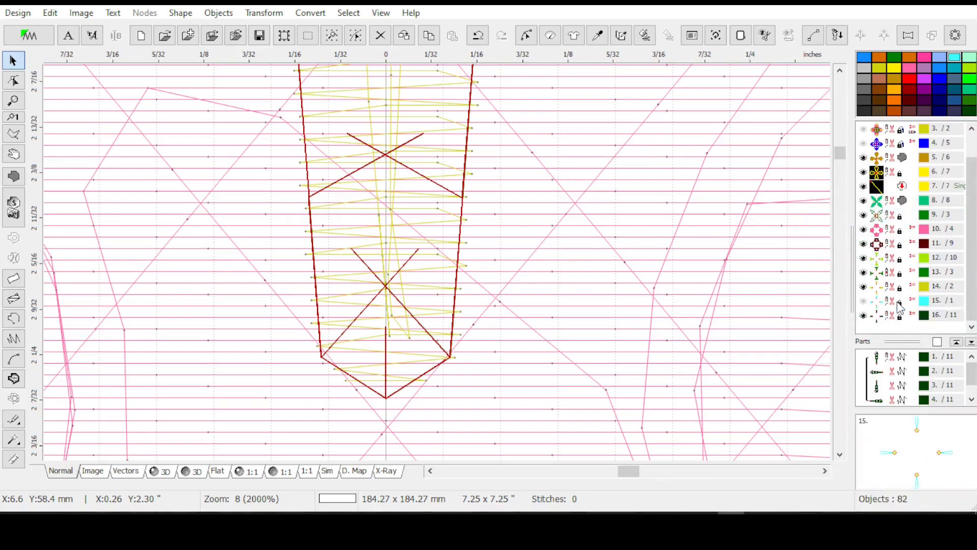
pyautogui.click(891, 304)
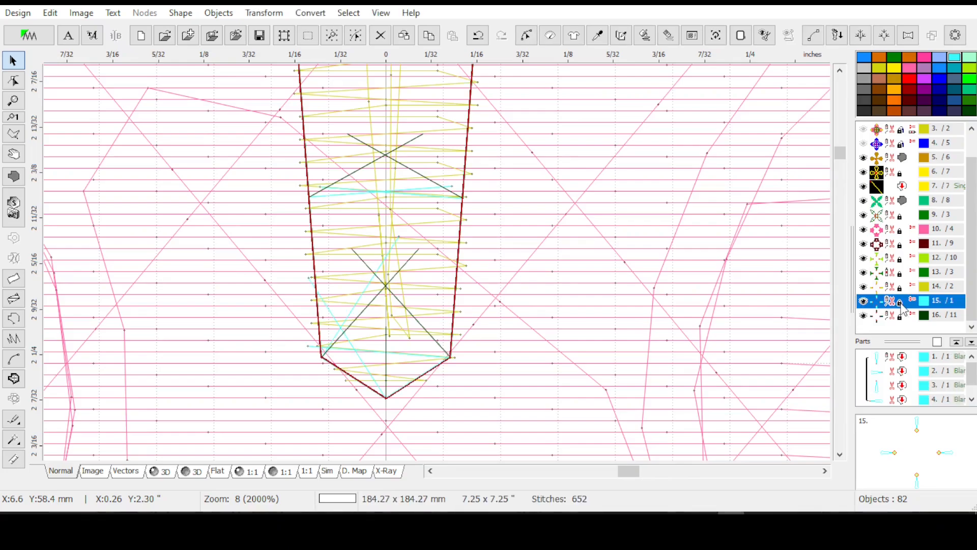
pyautogui.moveTo(892, 305)
pyautogui.mouseDown()
pyautogui.moveTo(903, 220)
pyautogui.moveTo(902, 307)
pyautogui.mouseUp()
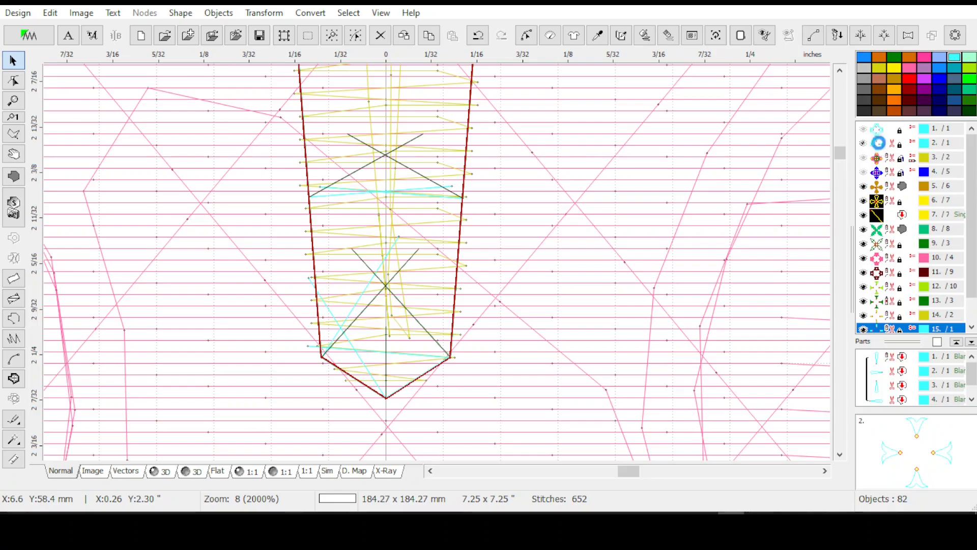
pyautogui.rightClick(884, 145)
pyautogui.click(888, 169)
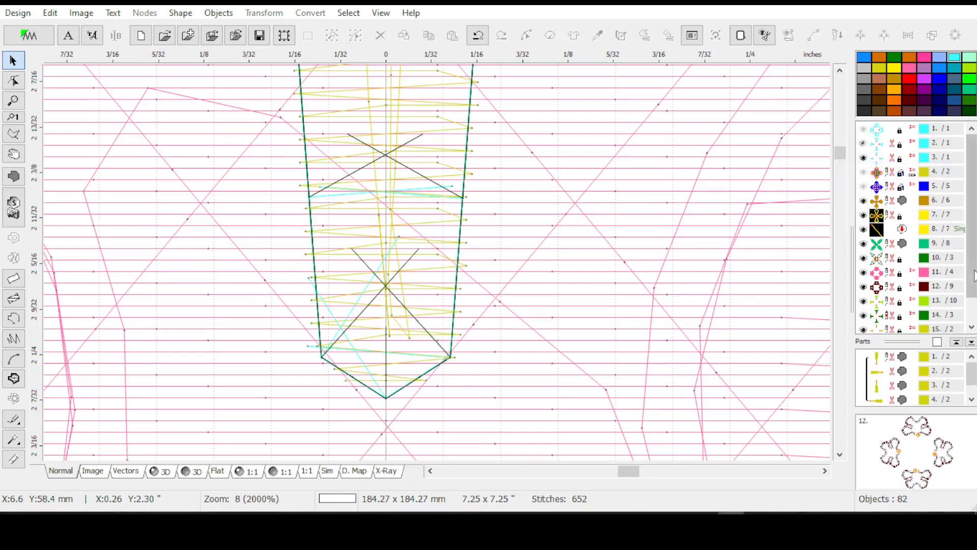
# Select the dark green stamen stitching group, review it across the whole design, and clear the selection.
pyautogui.click(899, 316)
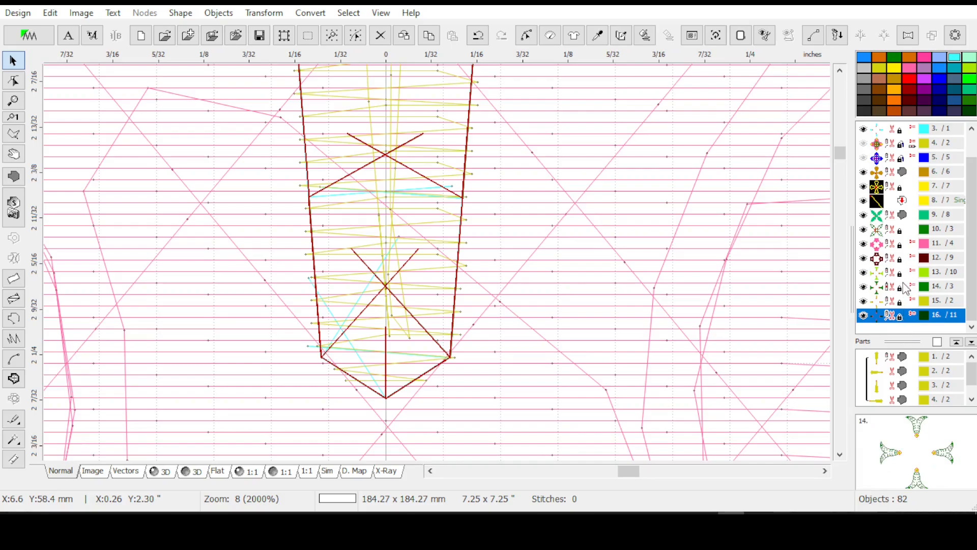
pyautogui.click(913, 314)
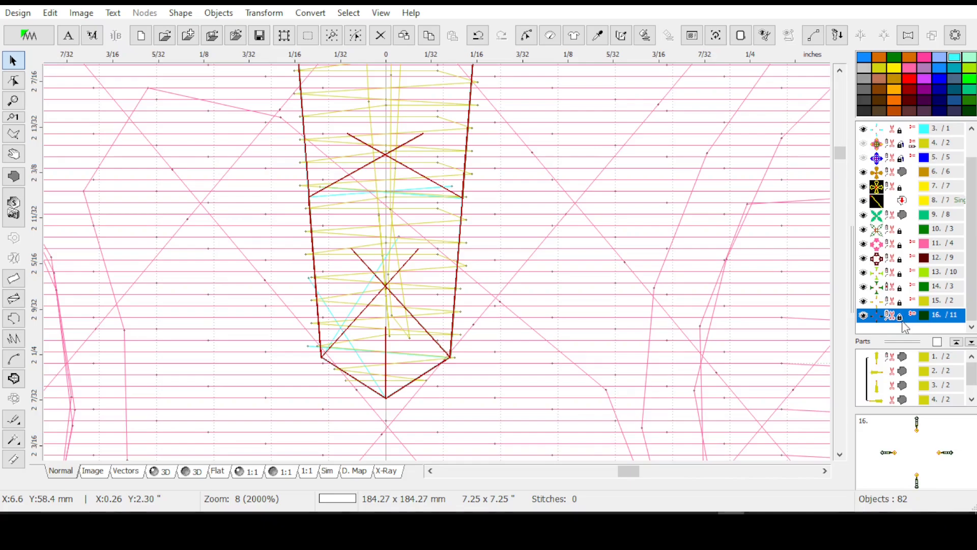
pyautogui.click(643, 35)
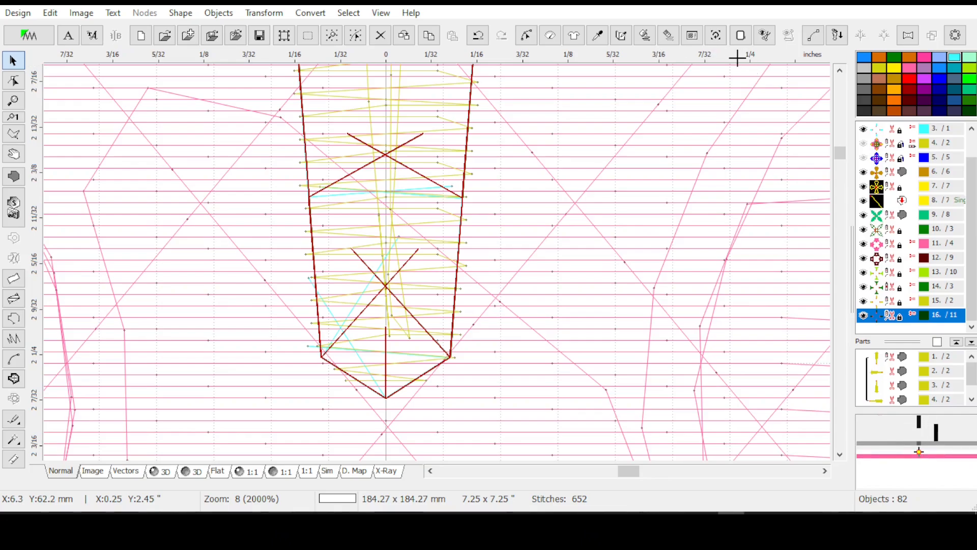
pyautogui.press('0')
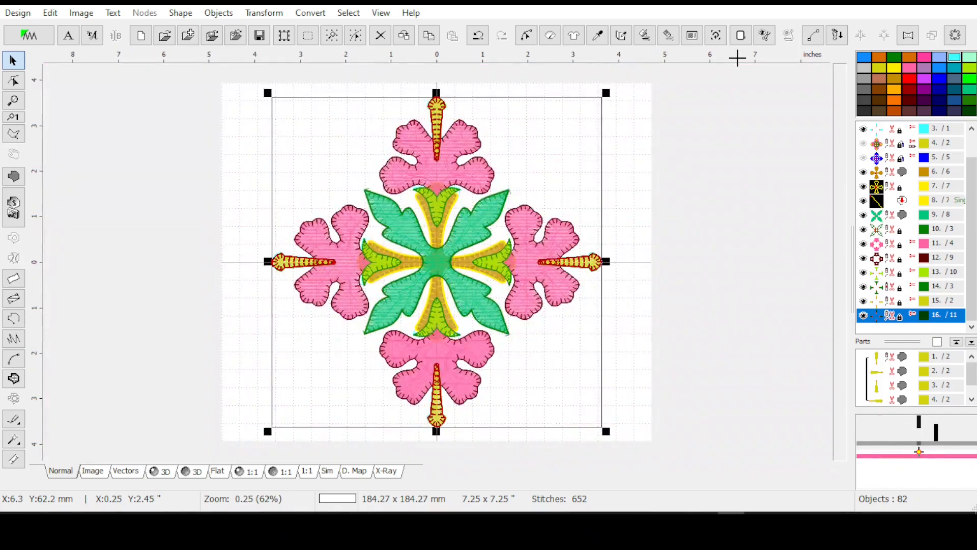
pyautogui.click(637, 202)
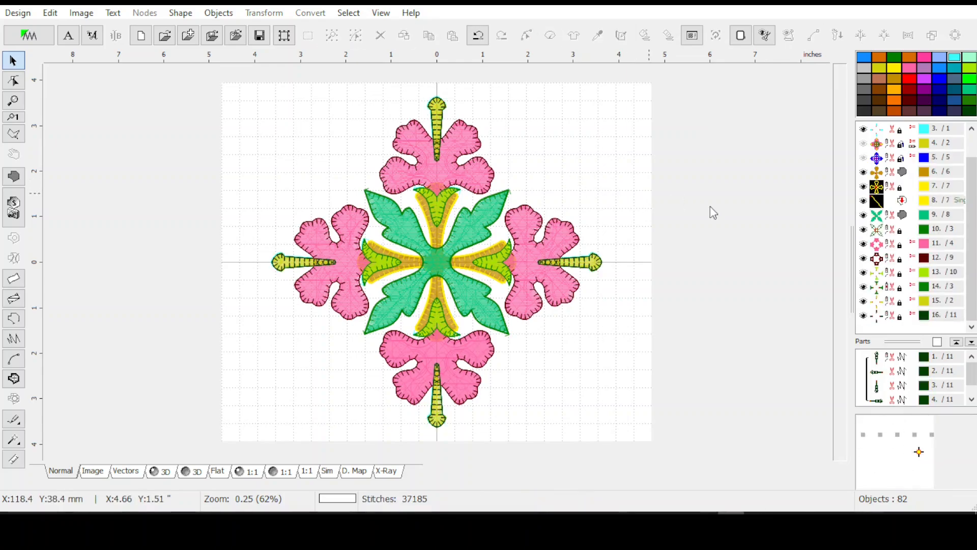
# Select the dark green outline group around the central leaves and ungroup it into separate outline pieces.
pyautogui.scroll(1, 469, 217)
pyautogui.click(467, 211)
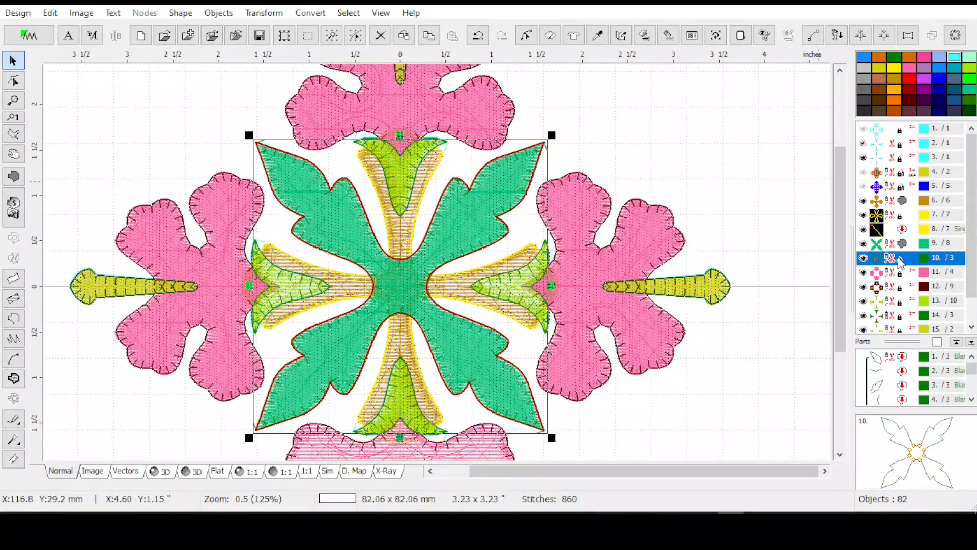
pyautogui.rightClick(899, 261)
pyautogui.click(869, 232)
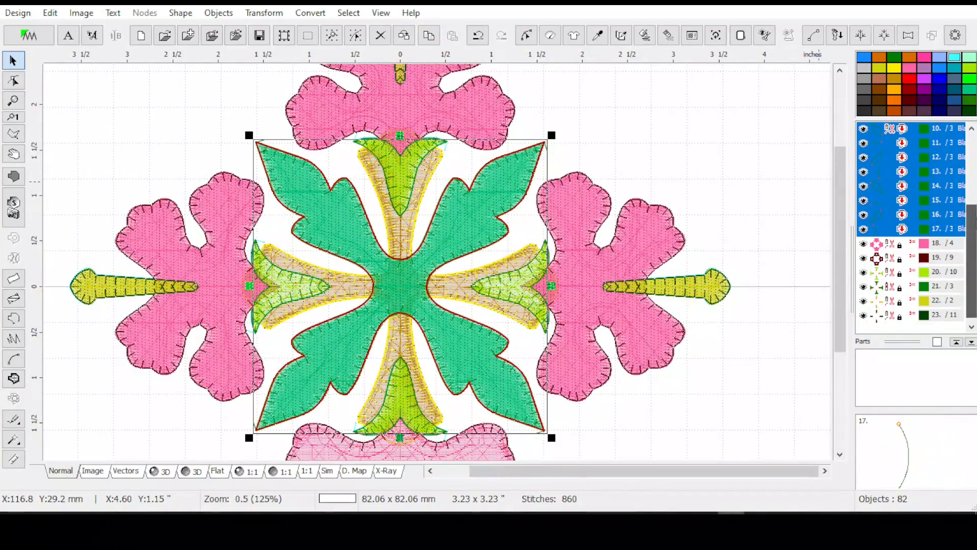
# Try Combine Outlines on the ungrouped leaf outline pieces, and undo the combination.
pyautogui.scroll(2, 941, 273)
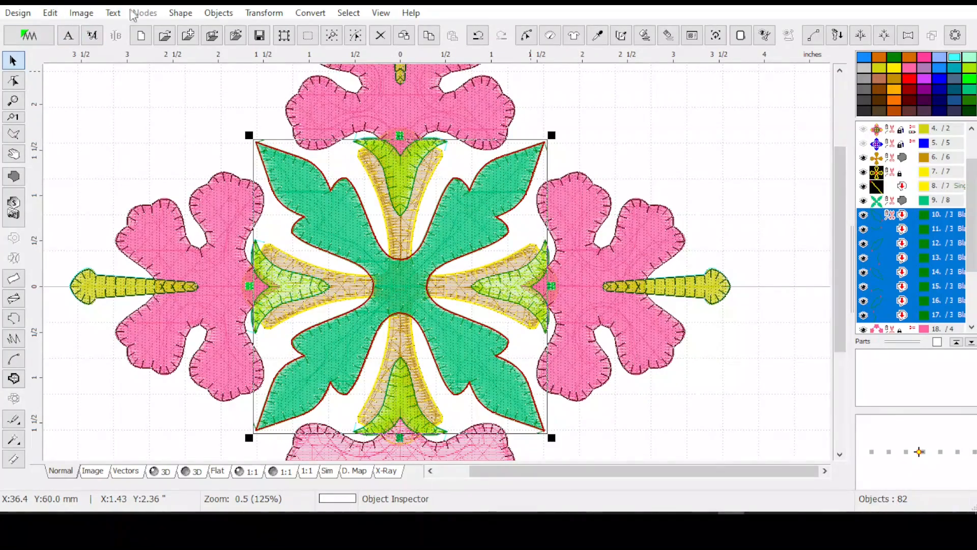
pyautogui.click(181, 13)
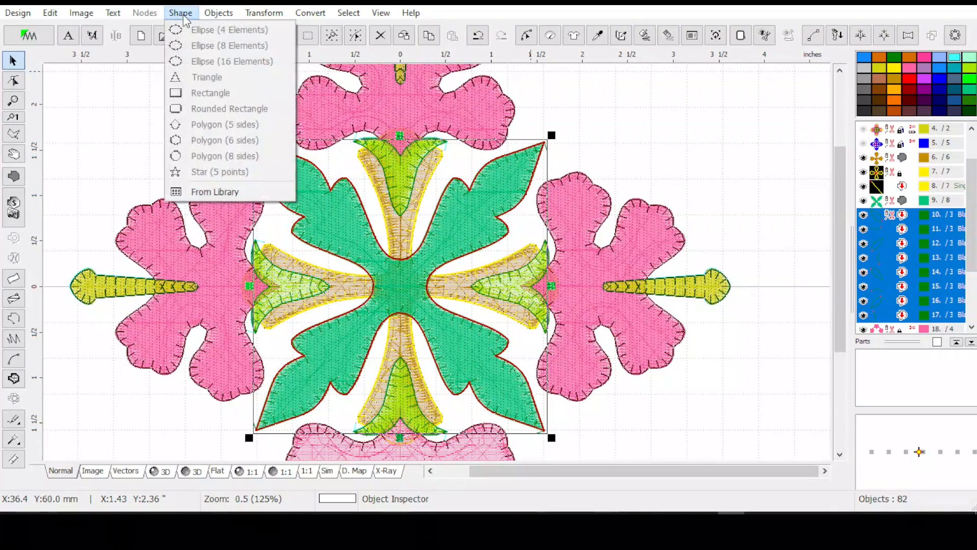
pyautogui.moveTo(257, 18)
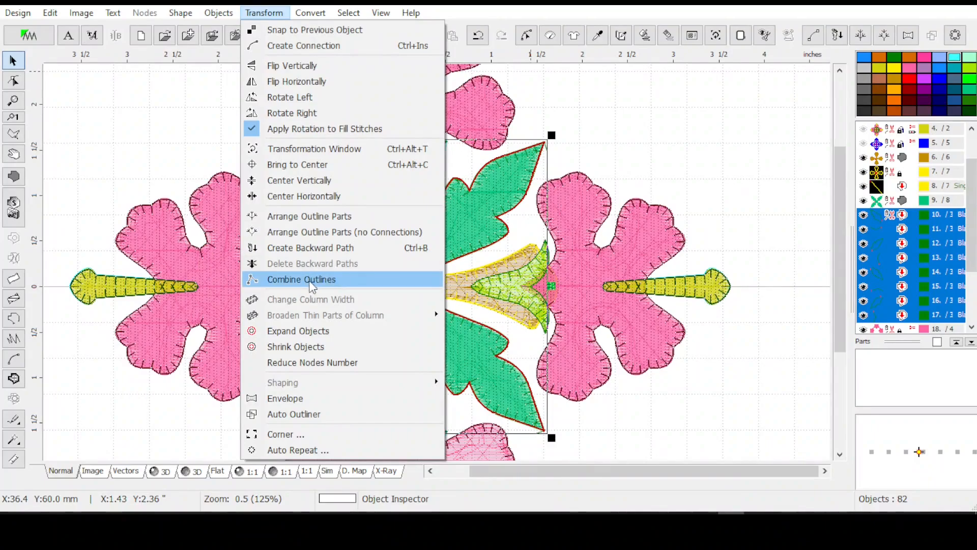
pyautogui.click(315, 280)
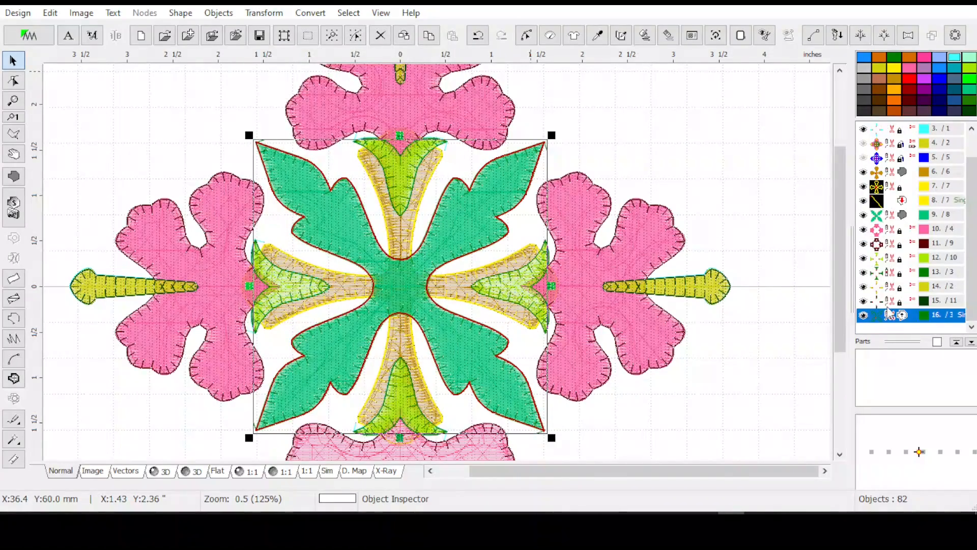
pyautogui.click(895, 321)
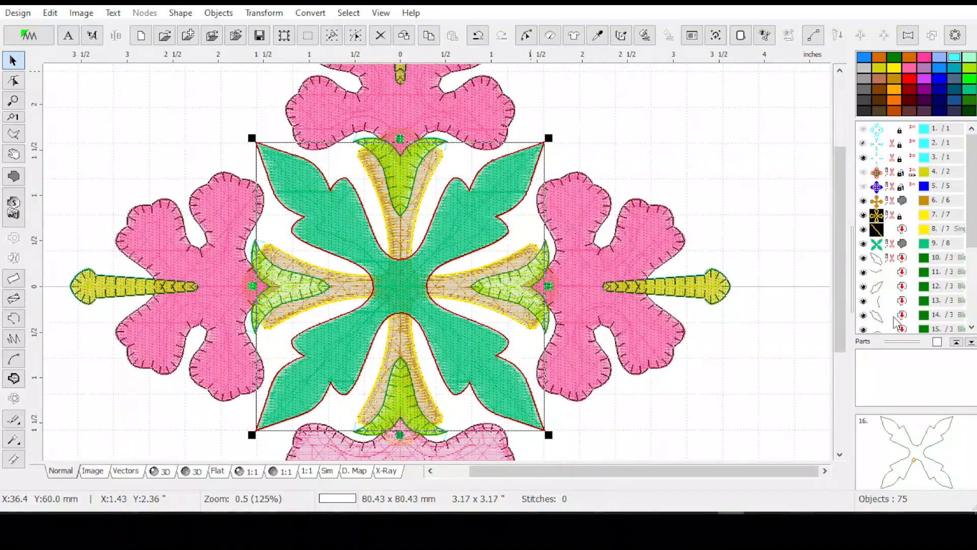
pyautogui.hotkey('ctrl', 'z')
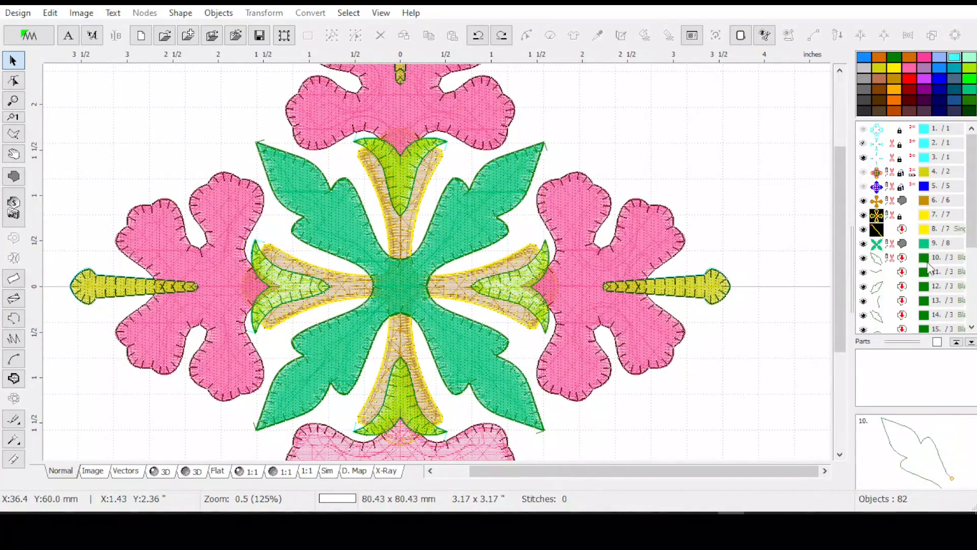
# Reselect all eight leaf outline pieces, combine them into a single outline, and reorder it directly after the green leaf fill.
pyautogui.moveTo(926, 261)
pyautogui.mouseDown()
pyautogui.moveTo(927, 328)
pyautogui.moveTo(923, 257)
pyautogui.mouseUp()
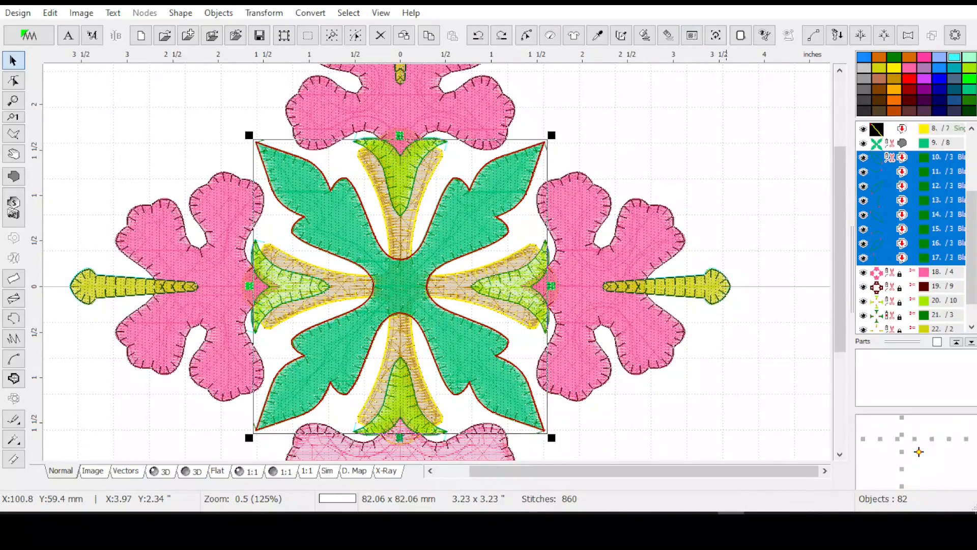
pyautogui.click(264, 13)
pyautogui.click(301, 280)
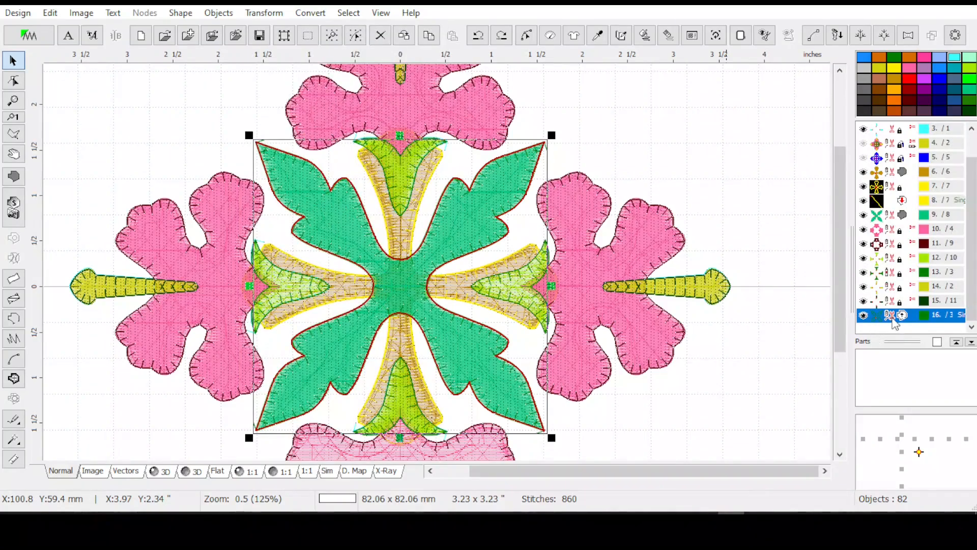
pyautogui.rightClick(894, 215)
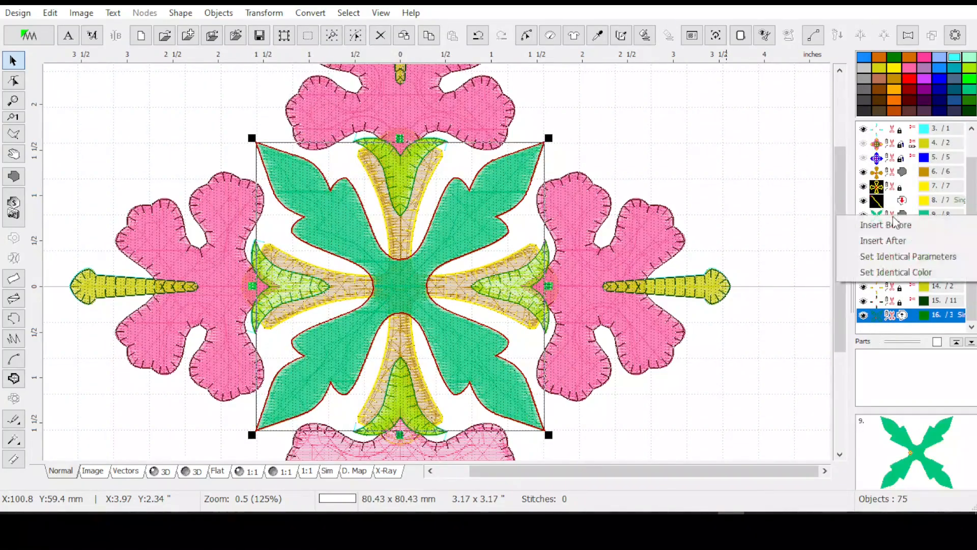
pyautogui.click(896, 240)
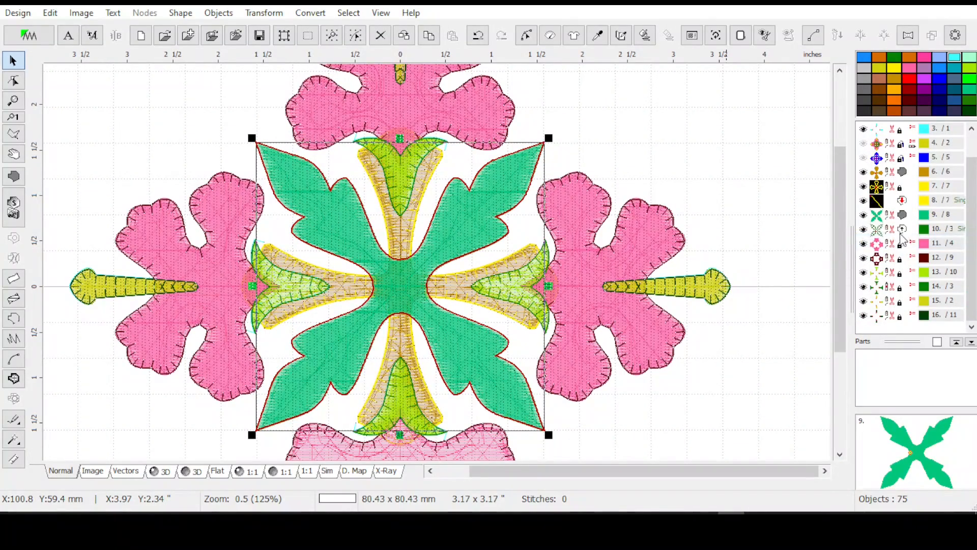
# Select the combined leaf outline and convert it to editable stitches.
pyautogui.click(904, 230)
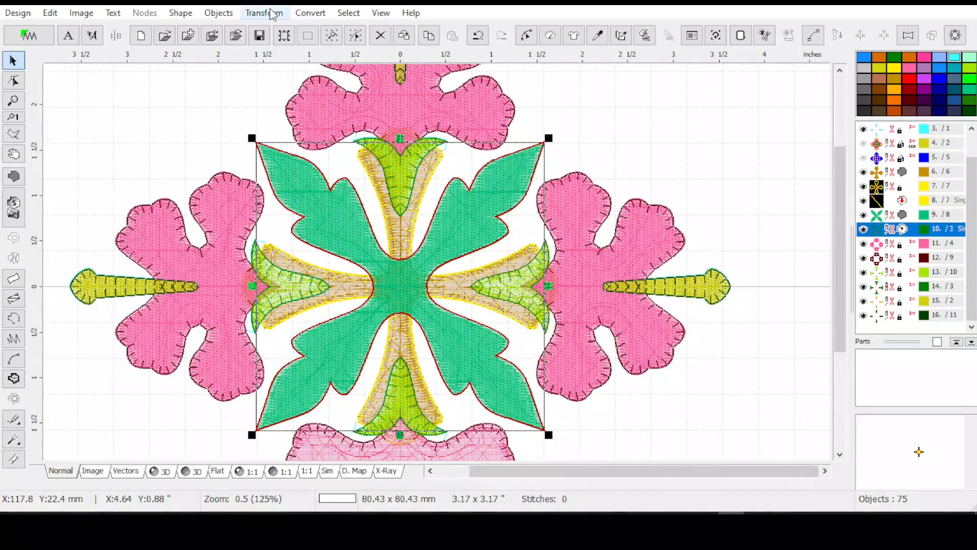
pyautogui.click(310, 13)
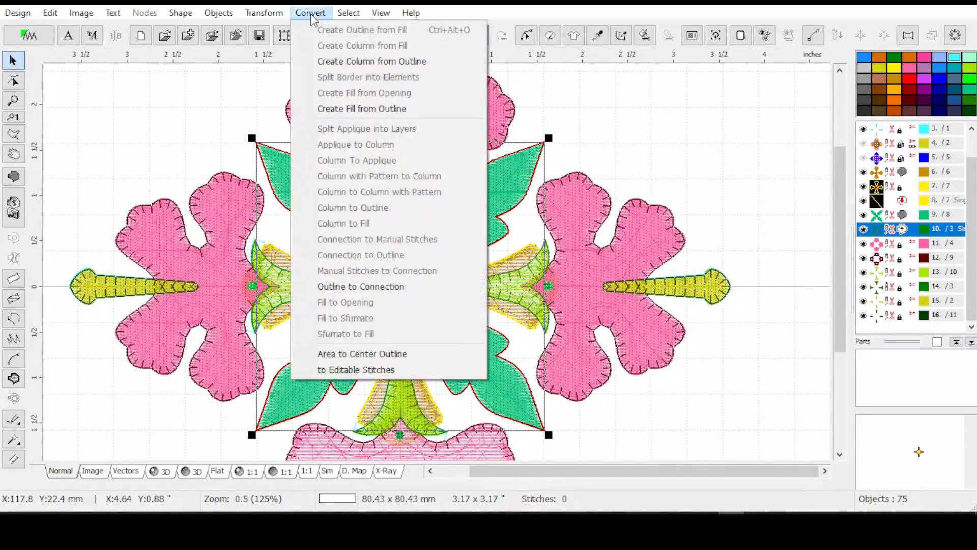
pyautogui.click(376, 369)
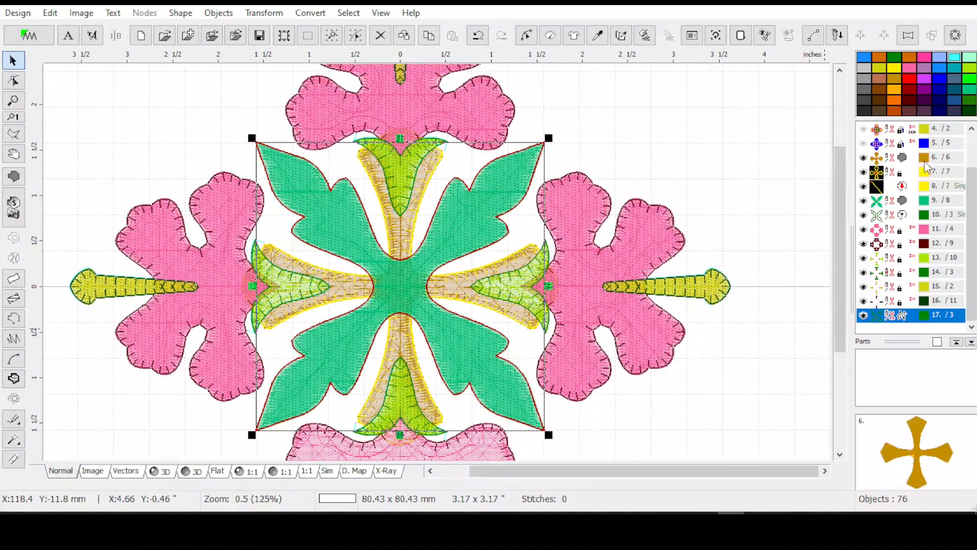
# Recolor the original single-stitch leaf outline cyan and hide it.
pyautogui.click(910, 219)
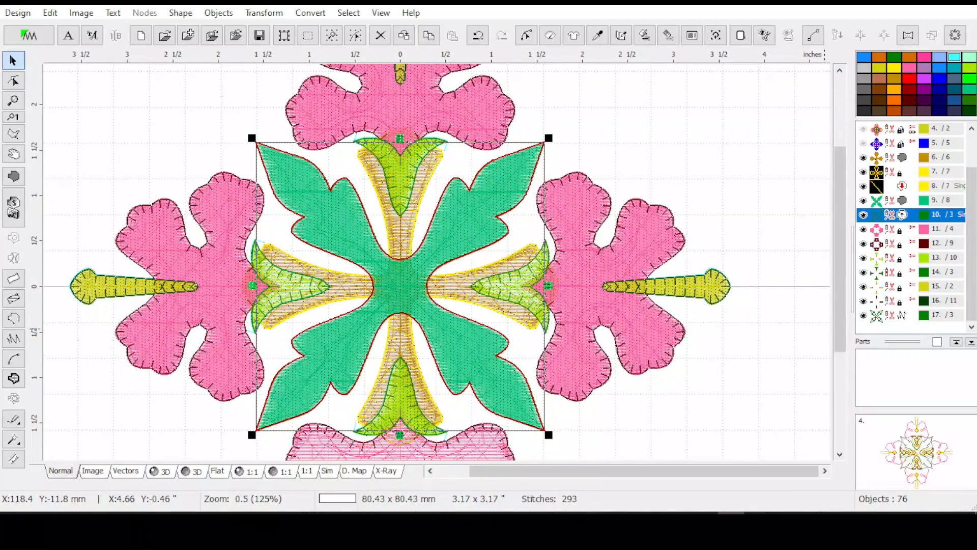
pyautogui.click(955, 59)
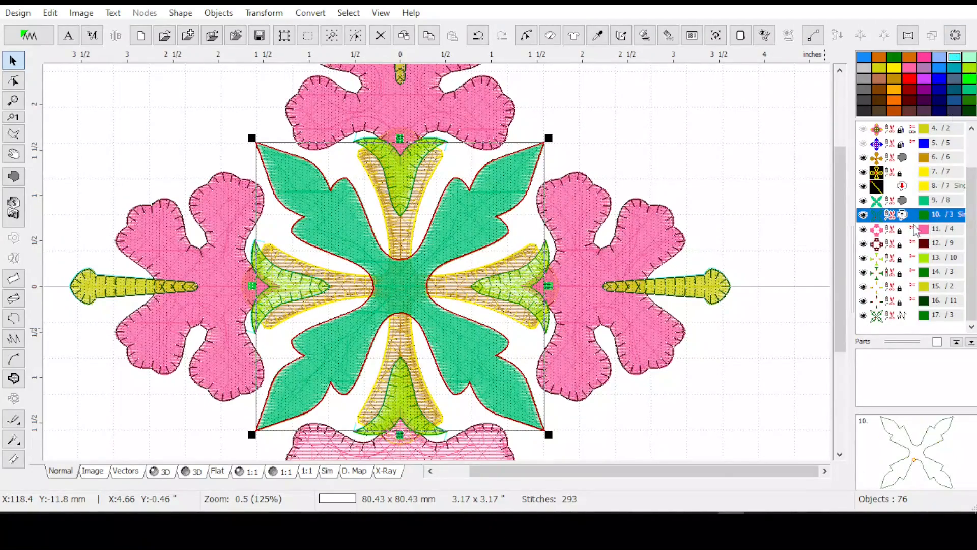
pyautogui.click(863, 214)
# Reorder the dark green editable leaf stitches to sit directly before the hidden cyan leaf outline.
pyautogui.click(901, 316)
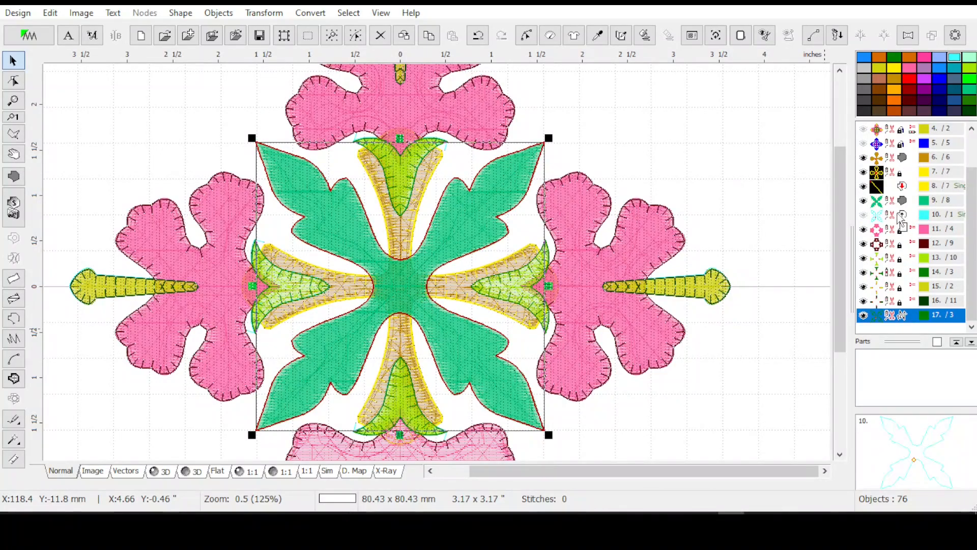
pyautogui.rightClick(897, 218)
pyautogui.click(896, 223)
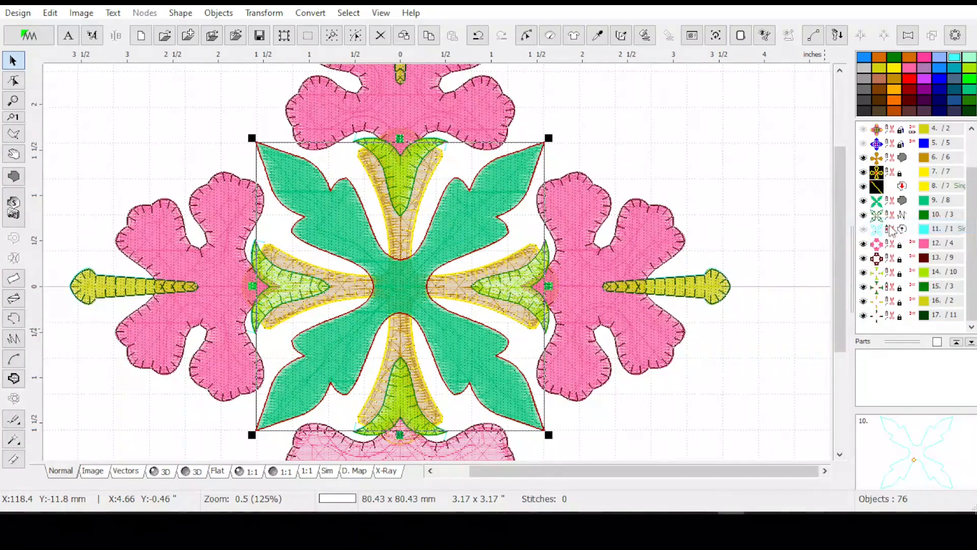
# Unhide the cyan leaf outline and reorder it directly after the first cyan flower outline group.
pyautogui.click(865, 229)
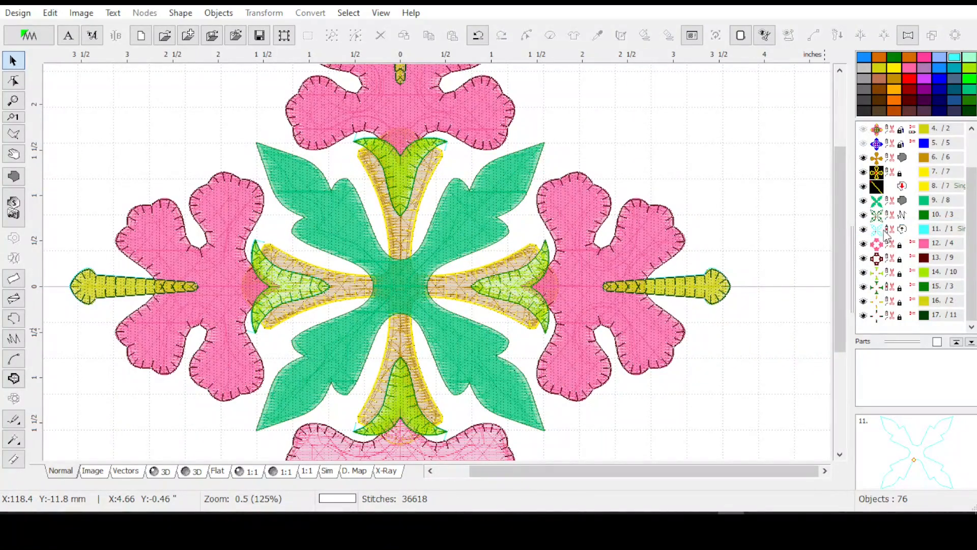
pyautogui.click(876, 233)
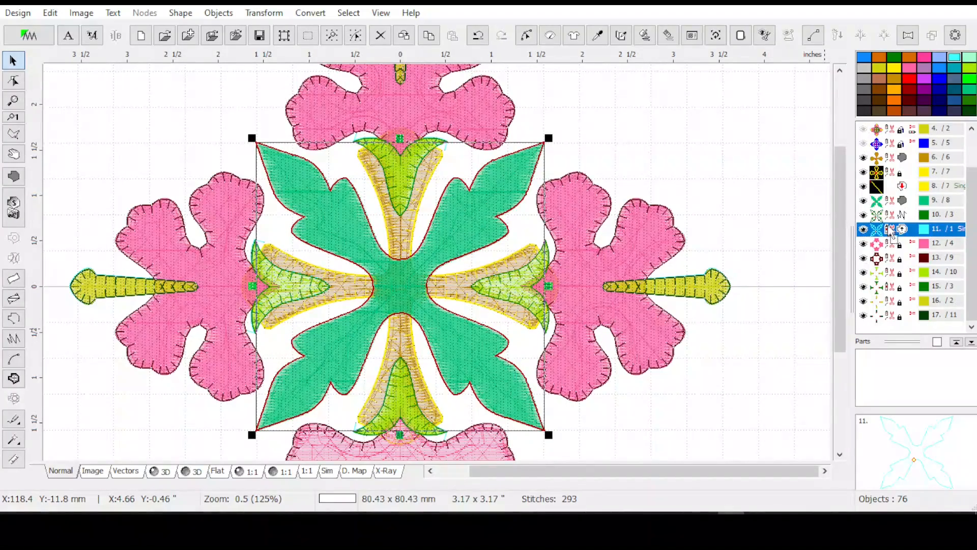
pyautogui.scroll(1, 892, 178)
pyautogui.moveTo(889, 132); pyautogui.dragTo(871, 116)
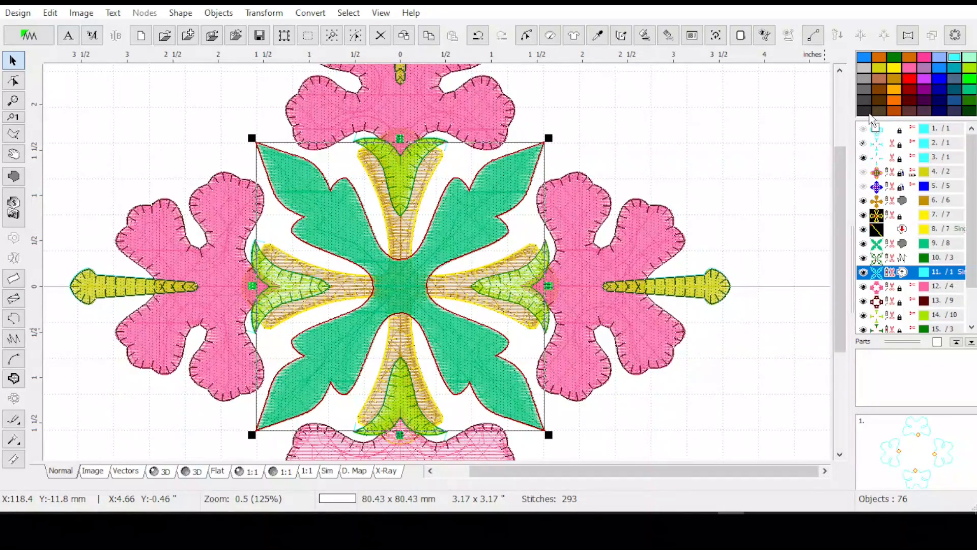
pyautogui.moveTo(872, 122)
pyautogui.mouseDown()
pyautogui.moveTo(924, 179)
pyautogui.moveTo(963, 162)
pyautogui.moveTo(901, 162)
pyautogui.moveTo(885, 130)
pyautogui.mouseUp()
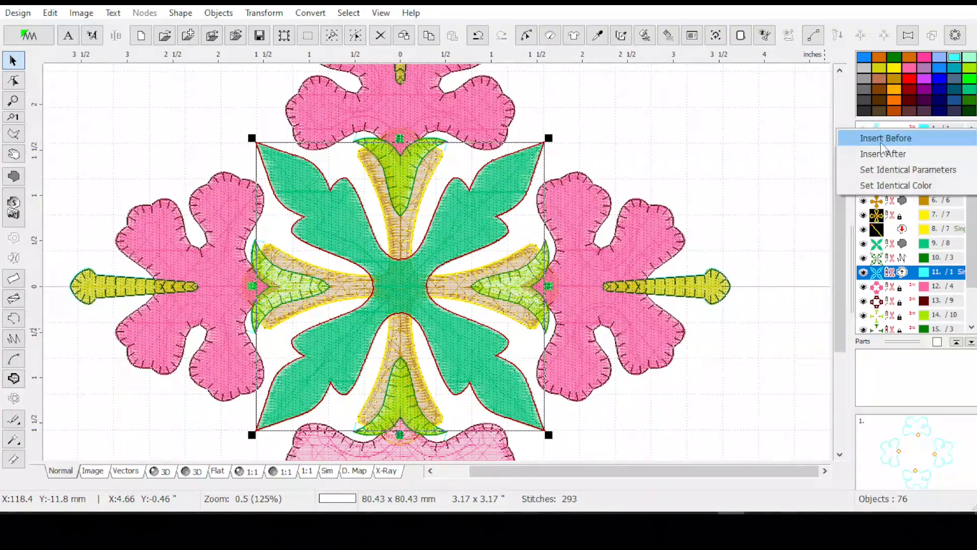
pyautogui.click(886, 153)
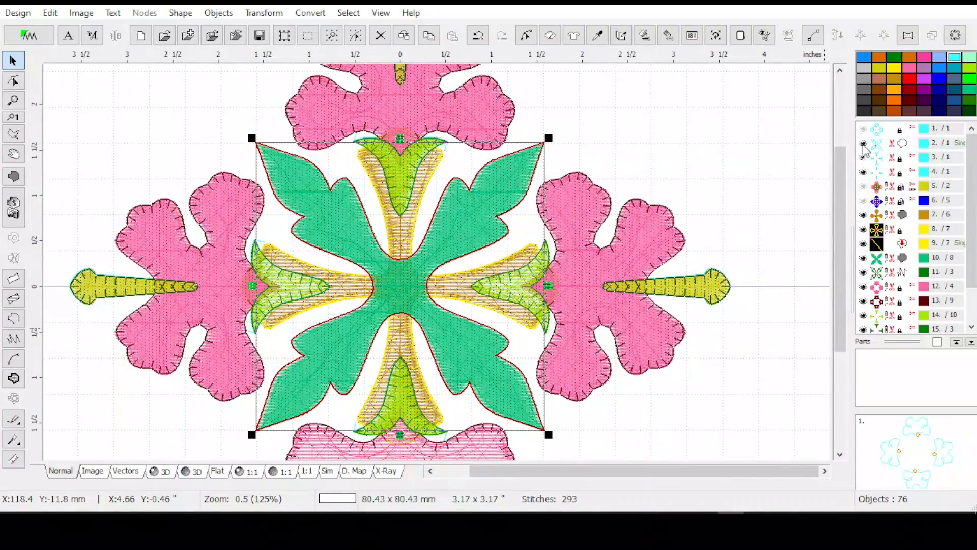
# Hide the cyan leaf outline and the two cyan outline groups that follow it.
pyautogui.click(863, 170)
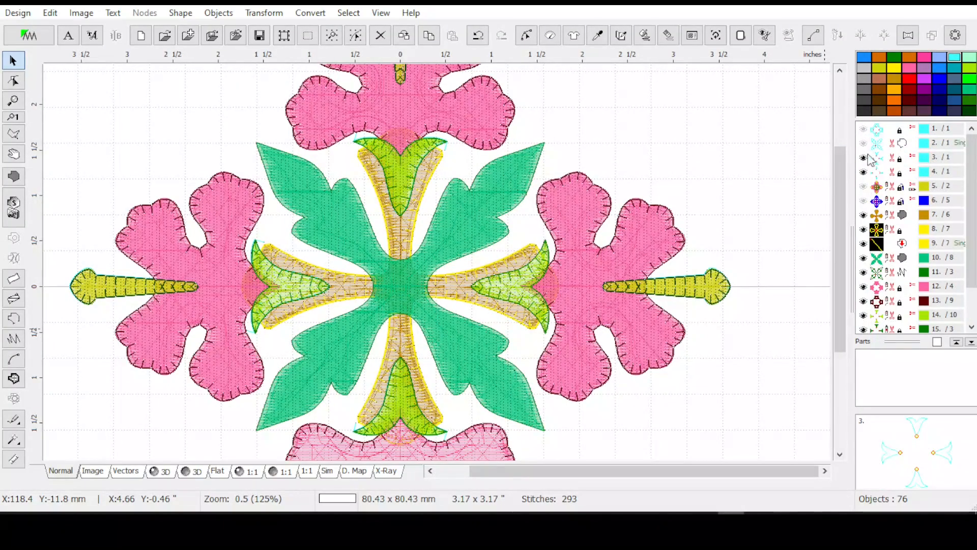
pyautogui.click(867, 160)
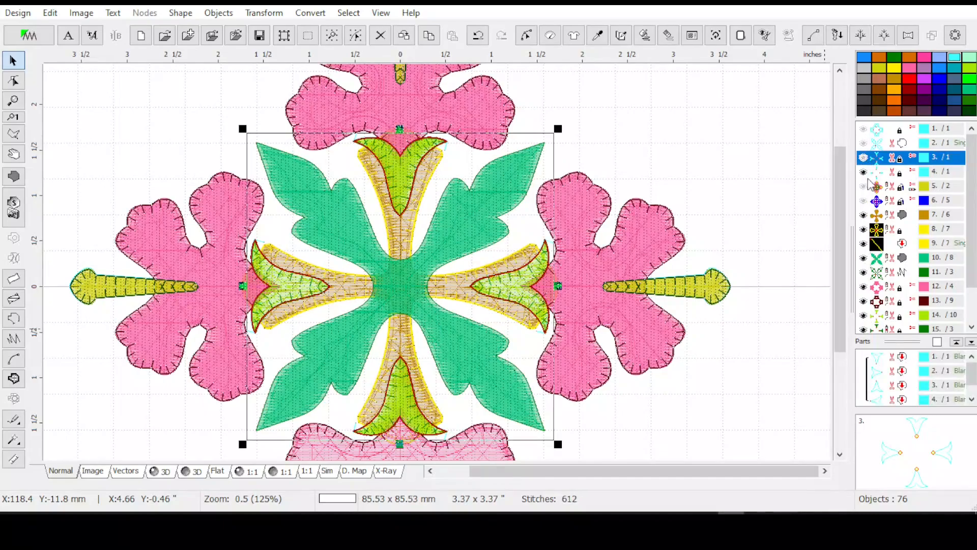
pyautogui.click(864, 173)
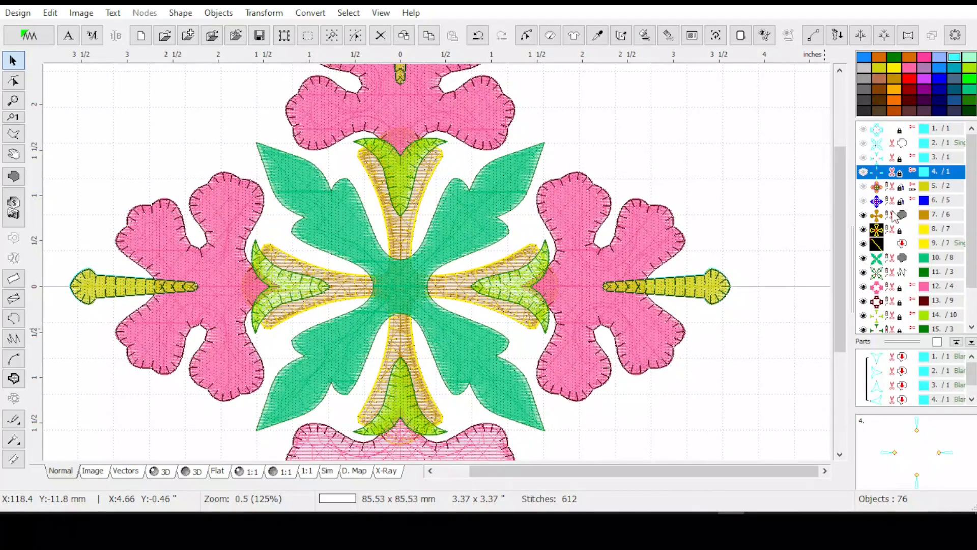
# Hide the green leaf fill and select the dark green editable leaf stitches.
pyautogui.moveTo(970, 174); pyautogui.dragTo(962, 250)
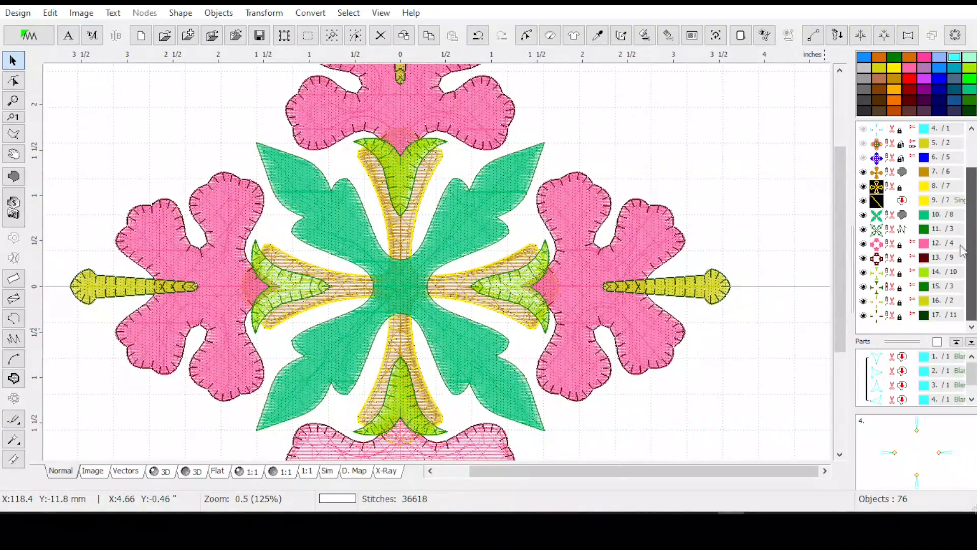
pyautogui.click(887, 230)
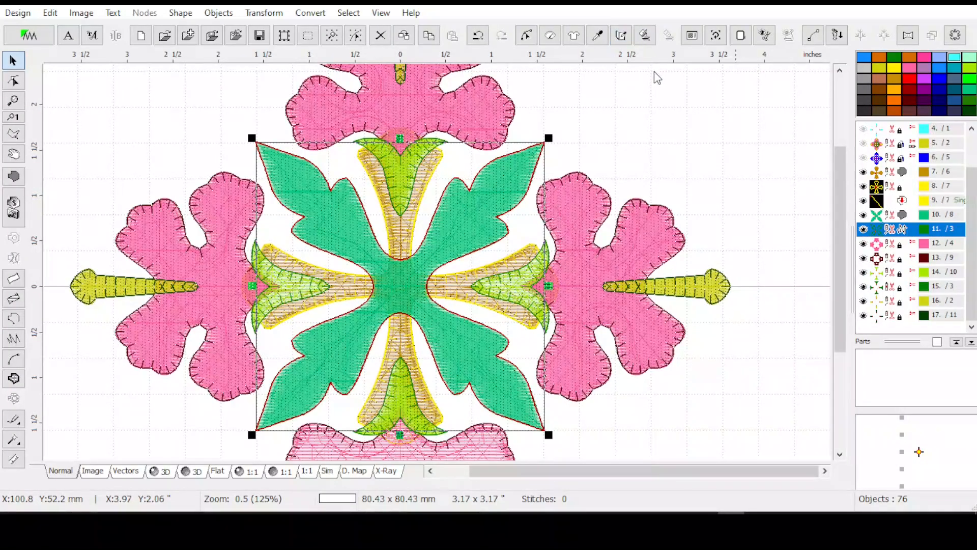
pyautogui.click(937, 232)
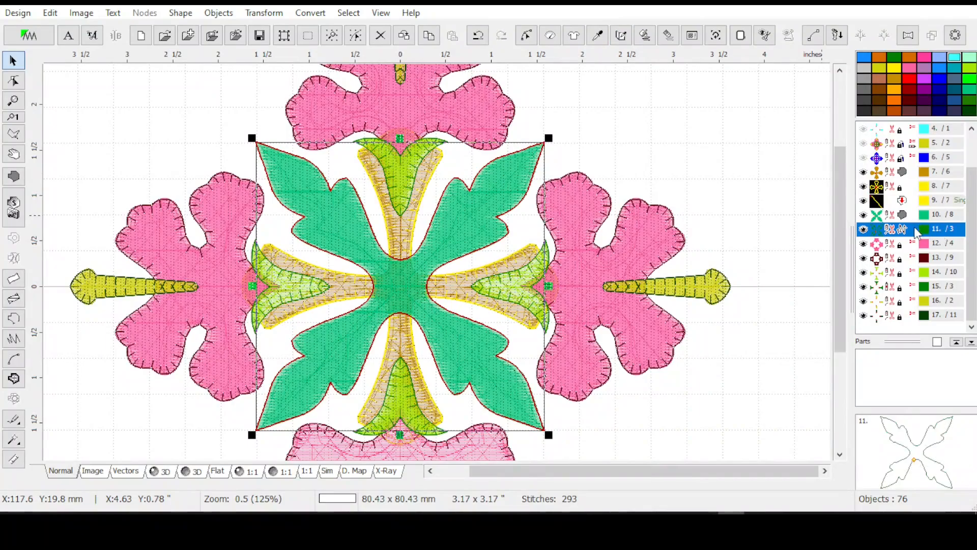
pyautogui.click(863, 216)
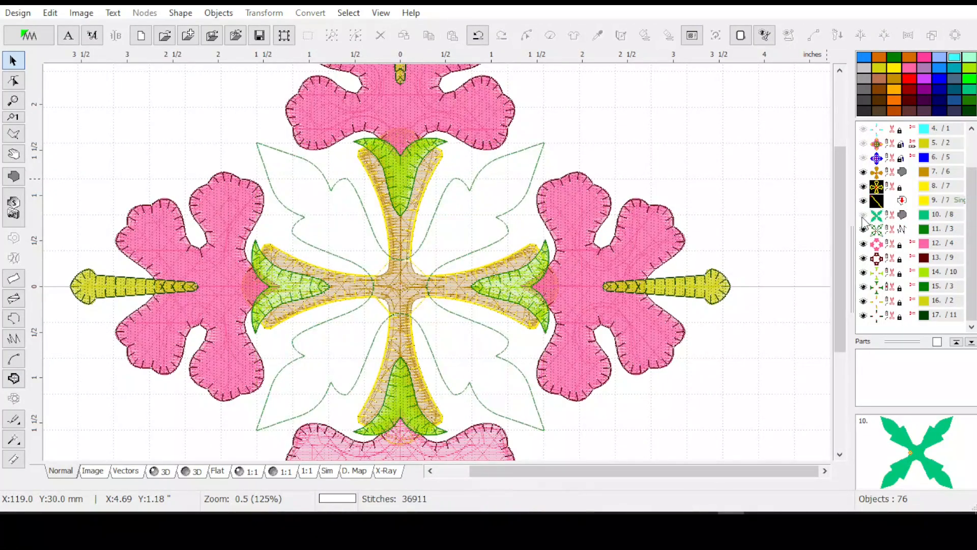
pyautogui.click(887, 232)
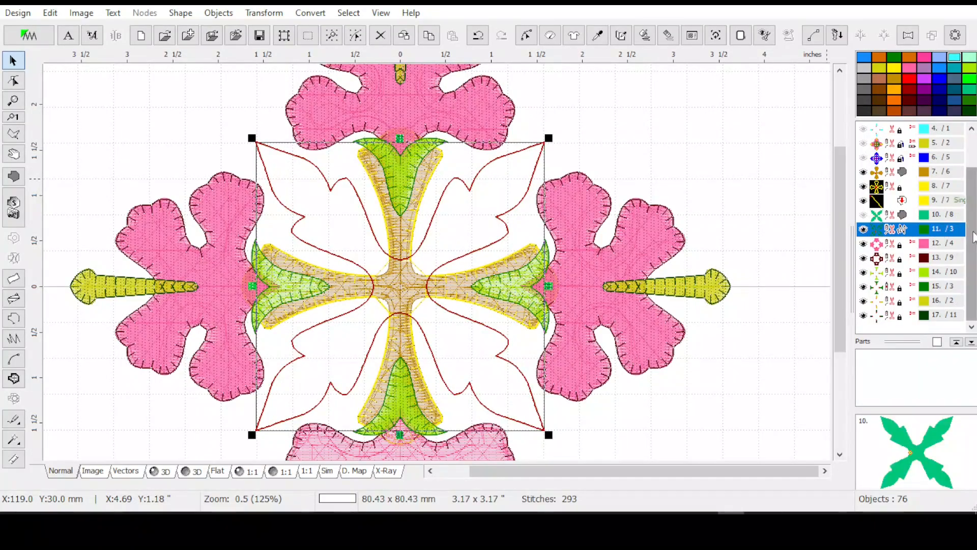
# Unhide the cyan leaf outline near the start of the stitching order and select it.
pyautogui.scroll(1, 889, 214)
pyautogui.click(957, 143)
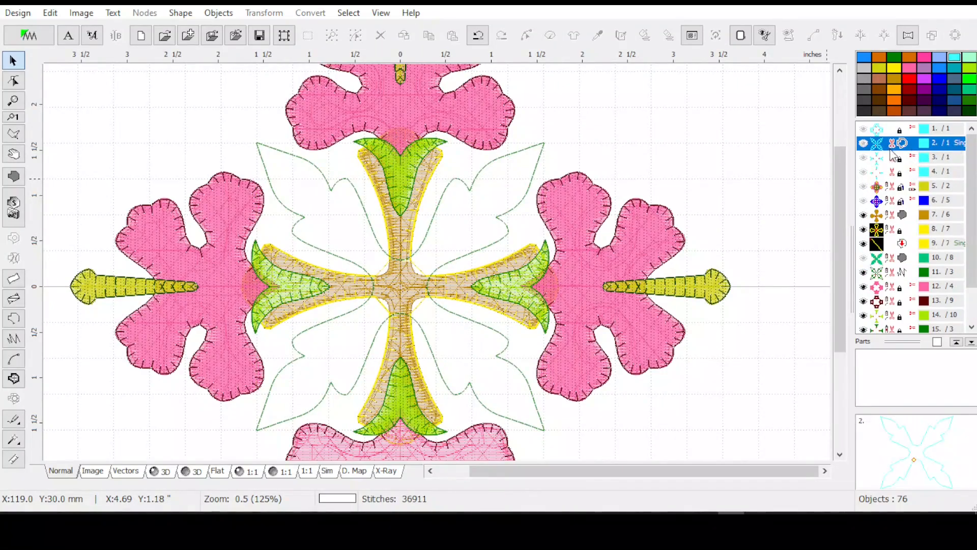
pyautogui.click(864, 145)
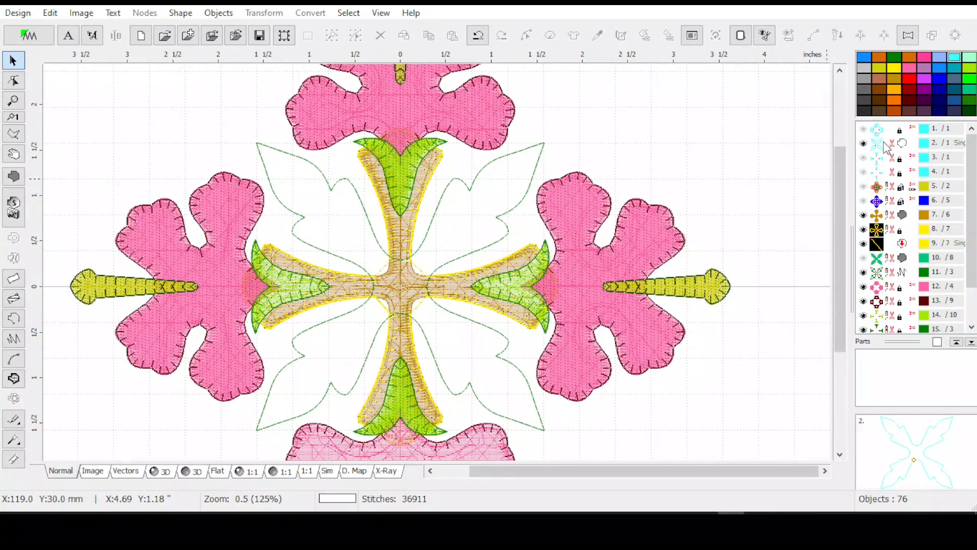
pyautogui.click(887, 147)
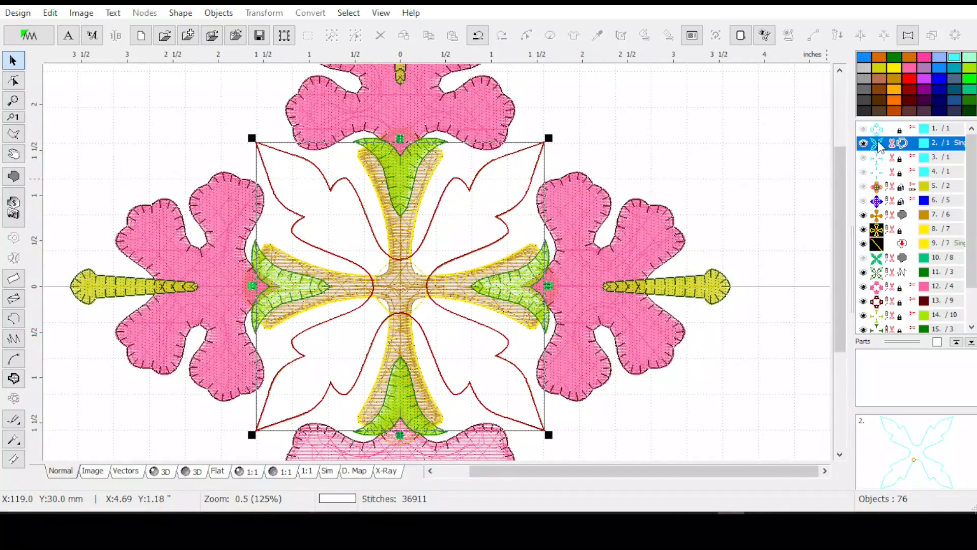
# Unhide the first cyan flower outline group and apply its settings to the cyan leaf outline with Set Identical Parameters.
pyautogui.click(903, 131)
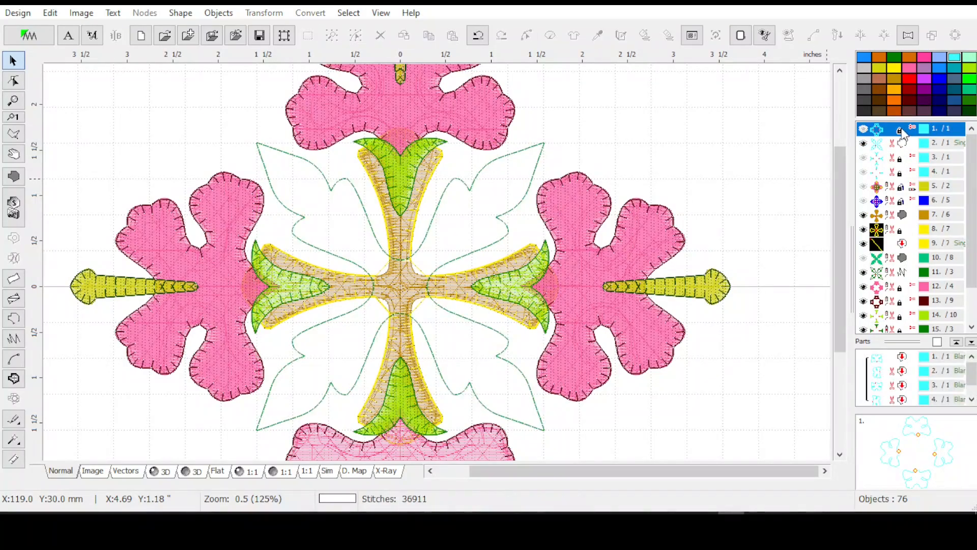
pyautogui.rightClick(903, 146)
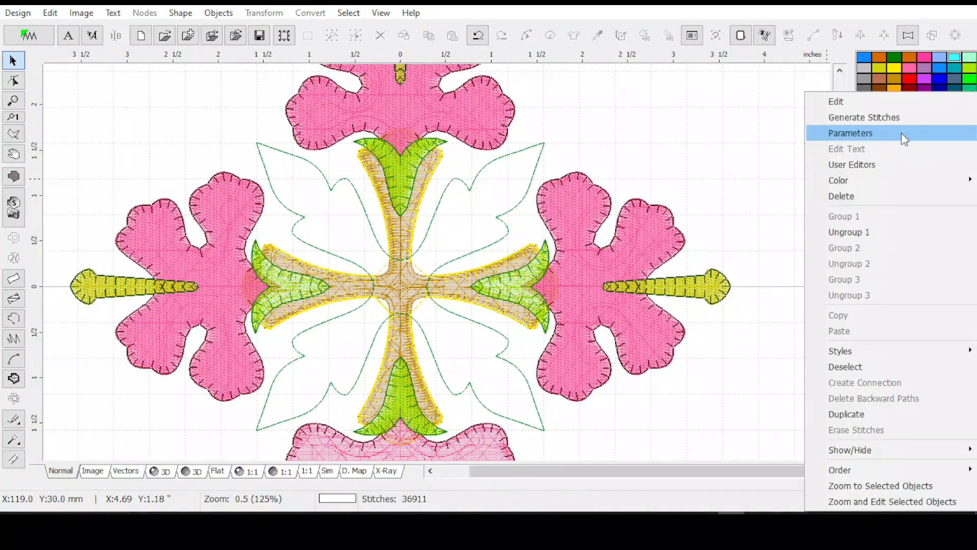
pyautogui.click(850, 6)
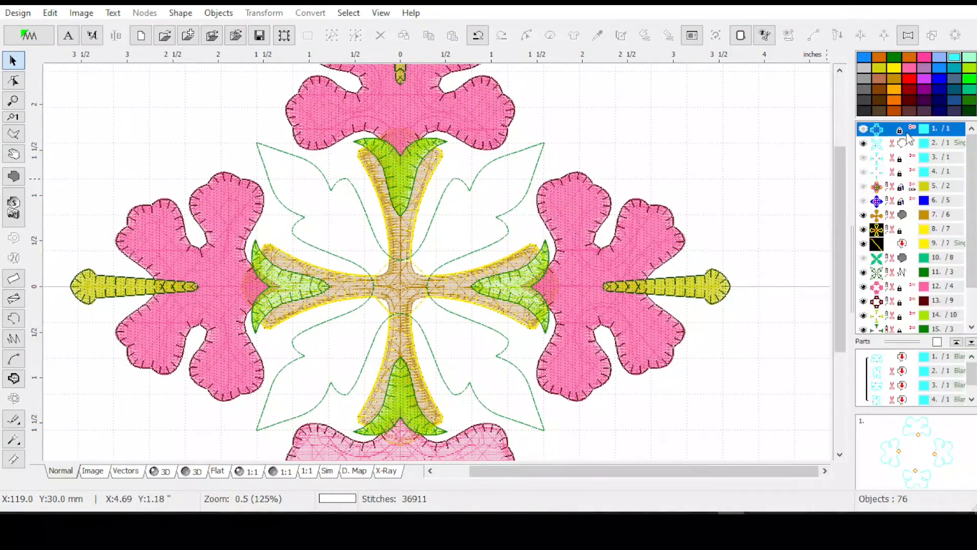
pyautogui.click(863, 130)
pyautogui.click(916, 131)
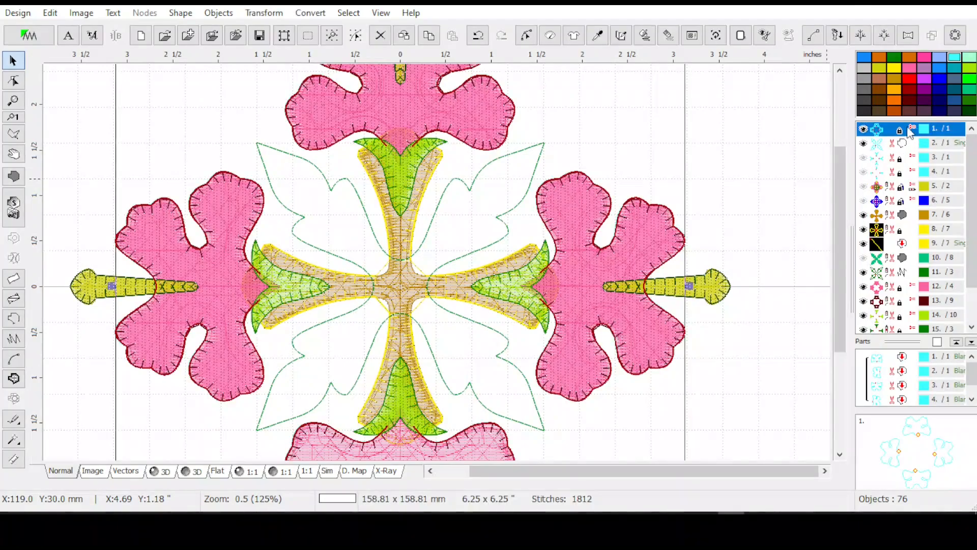
pyautogui.rightClick(910, 148)
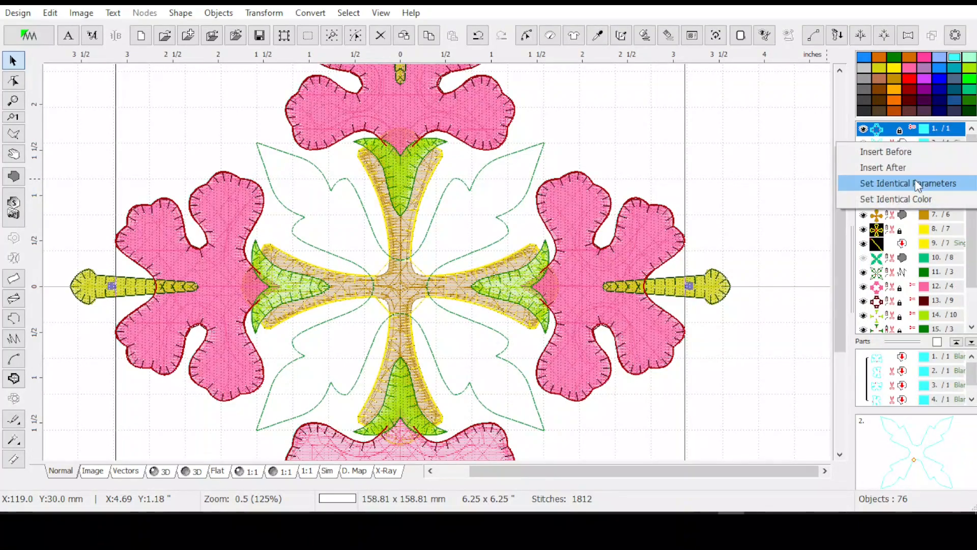
pyautogui.click(915, 183)
pyautogui.click(884, 148)
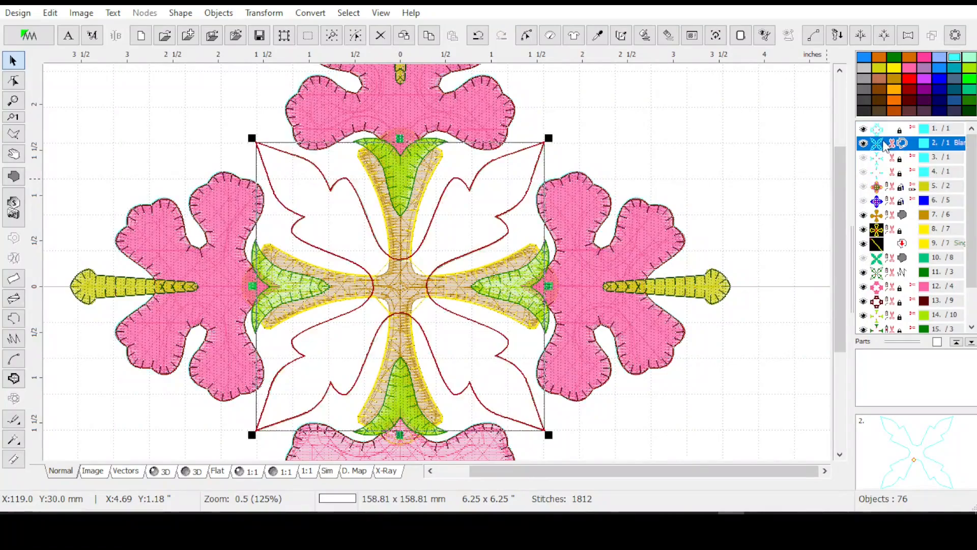
# Hide the cyan flower outline group again and convert the cyan leaf outline to editable stitches.
pyautogui.click(895, 145)
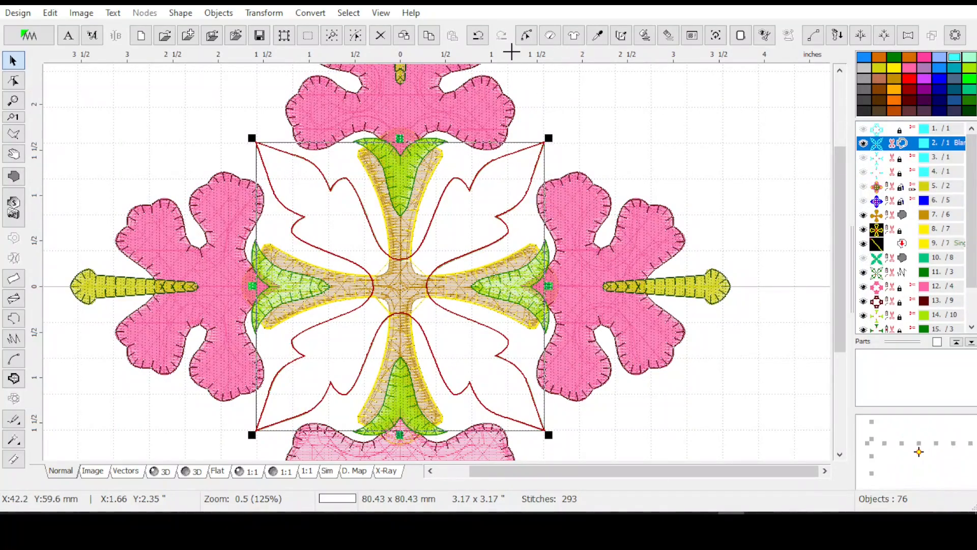
pyautogui.click(312, 14)
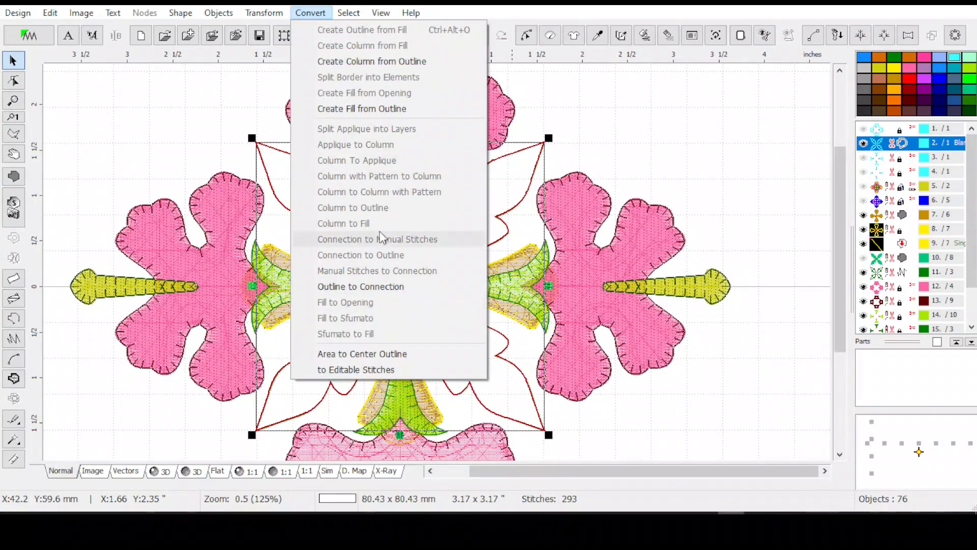
pyautogui.click(376, 370)
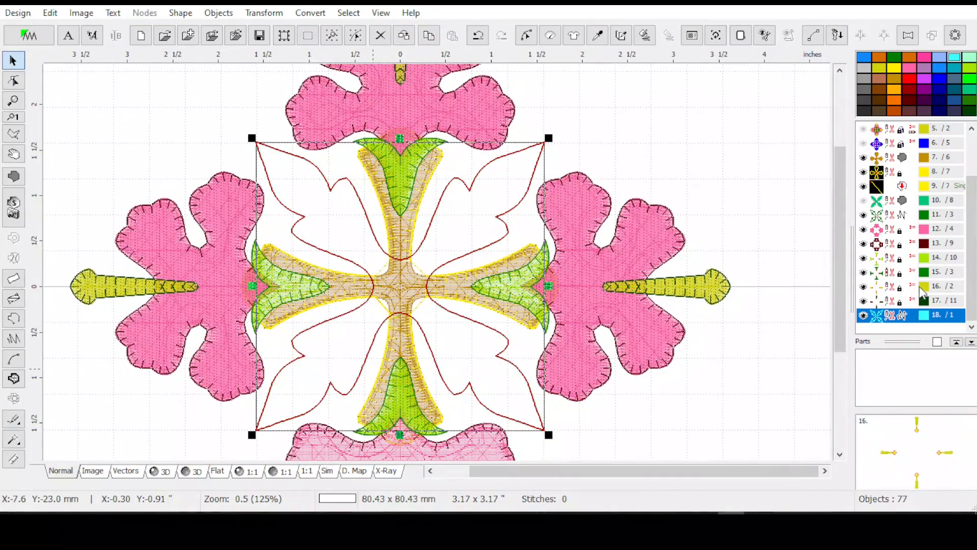
# Recolor the new editable leaf stitches darkest green and reorder them directly after the green leaf fill.
pyautogui.click(971, 111)
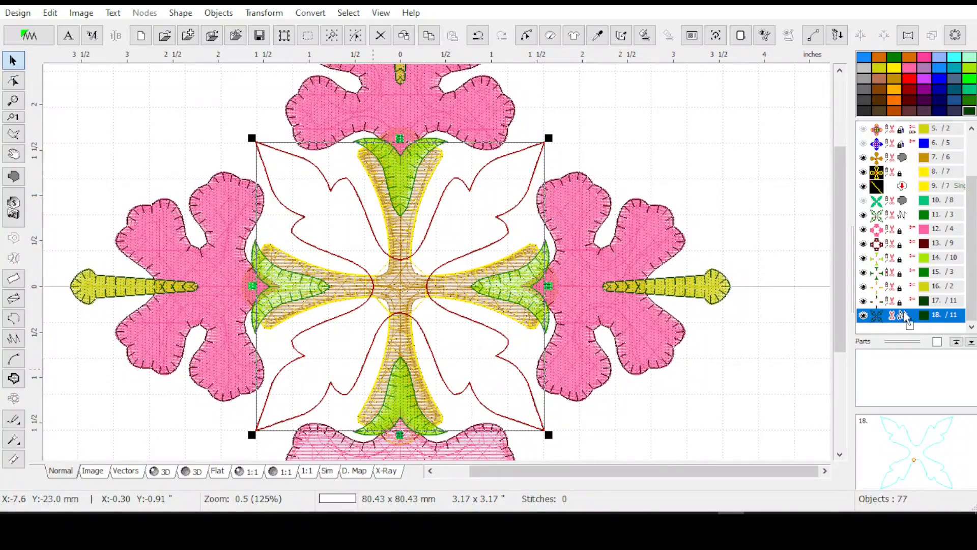
pyautogui.click(897, 226)
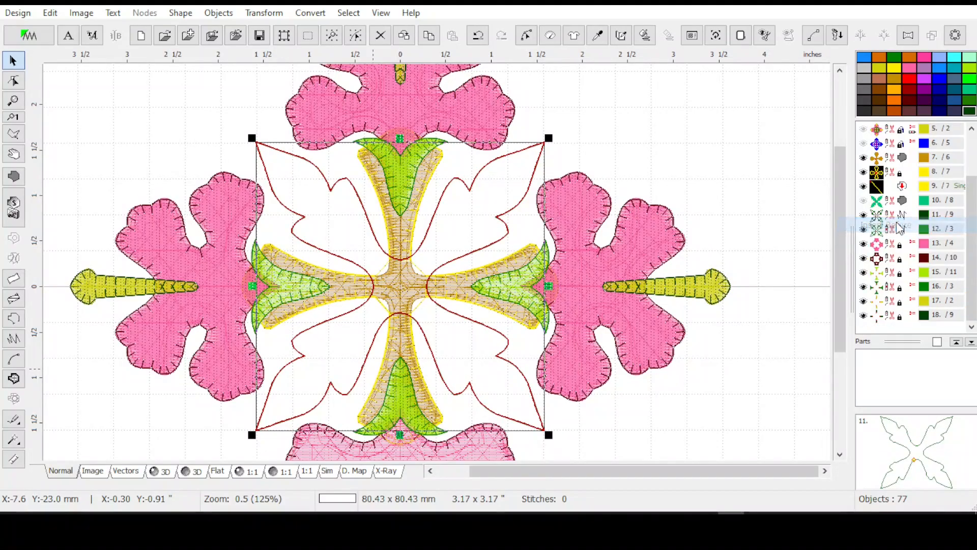
pyautogui.click(901, 231)
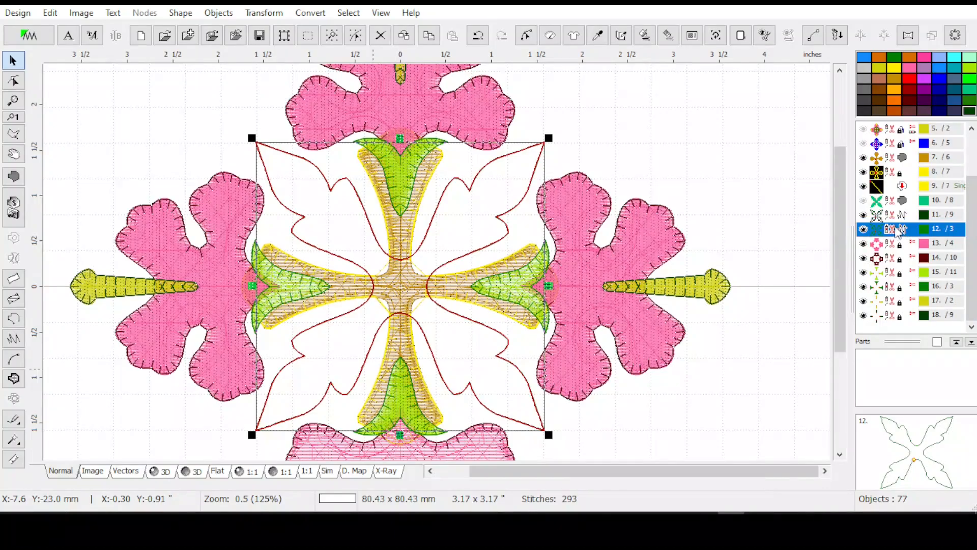
# Delete the older green leaf outline and hide the cyan leaf outline to inspect the new dark green leaf stitches alone.
pyautogui.press('Delete')
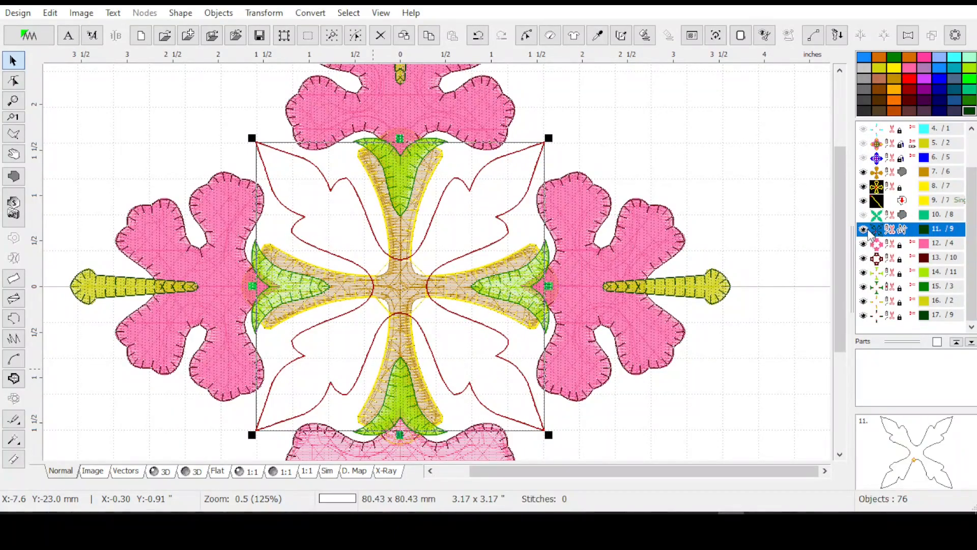
pyautogui.moveTo(972, 191); pyautogui.dragTo(973, 157)
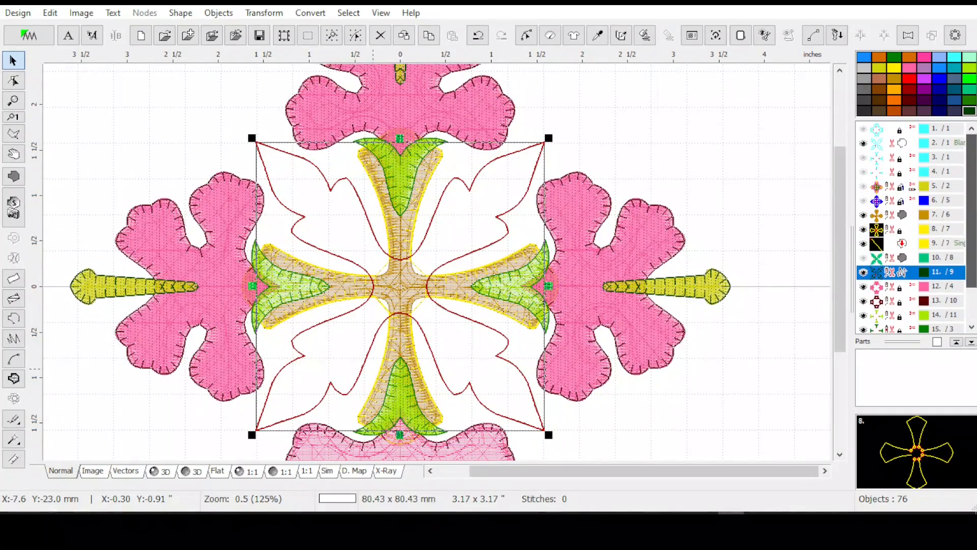
pyautogui.click(865, 145)
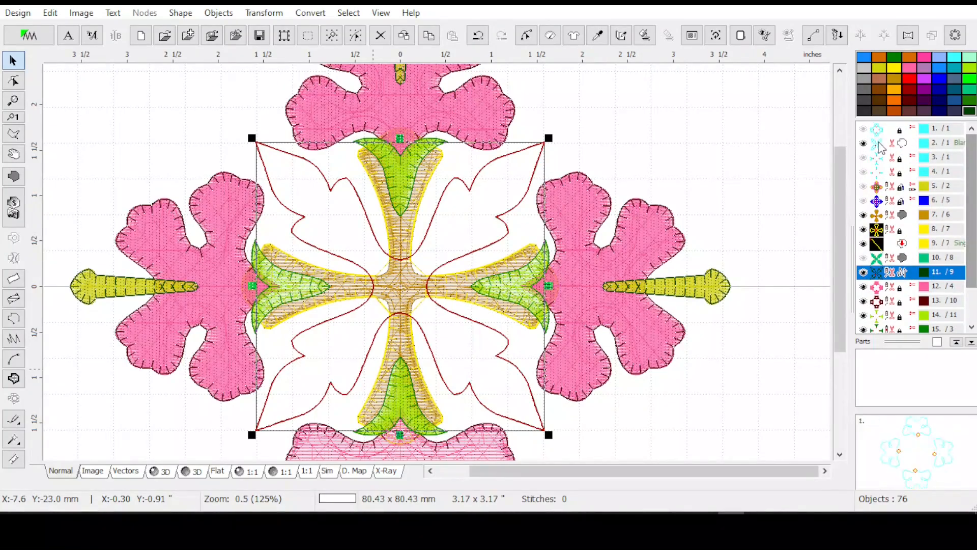
pyautogui.click(885, 275)
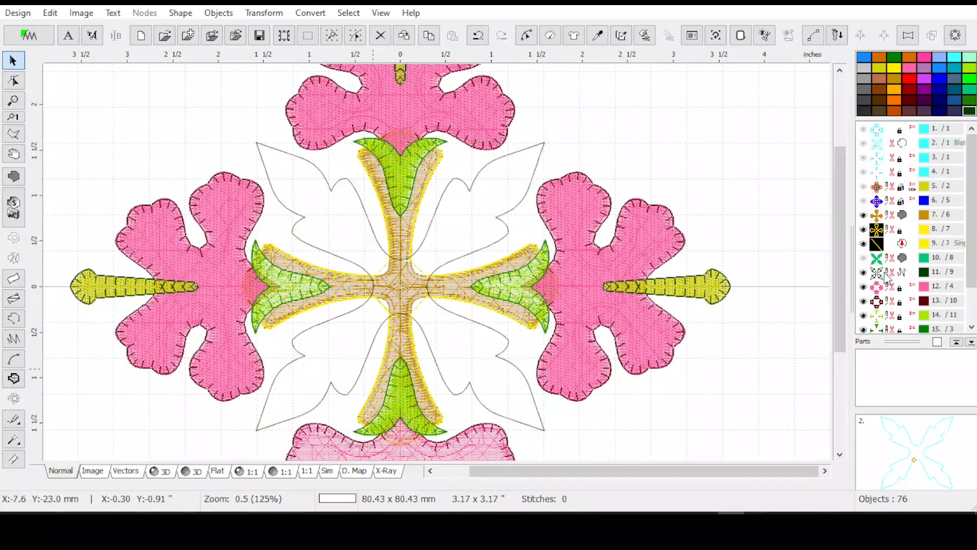
pyautogui.click(645, 41)
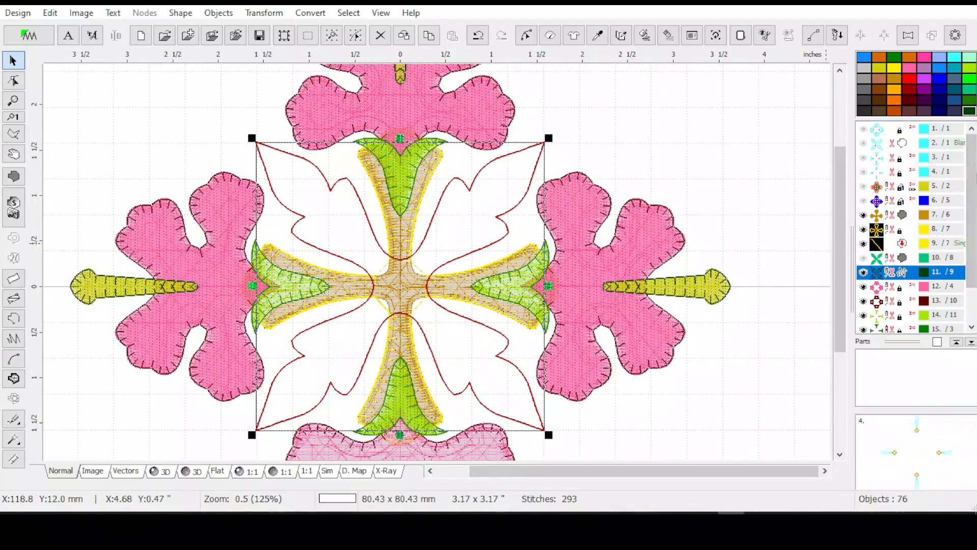
# Unhide the cyan leaf outline and flip its blanket stitch so the prongs point into the leaves.
pyautogui.click(893, 145)
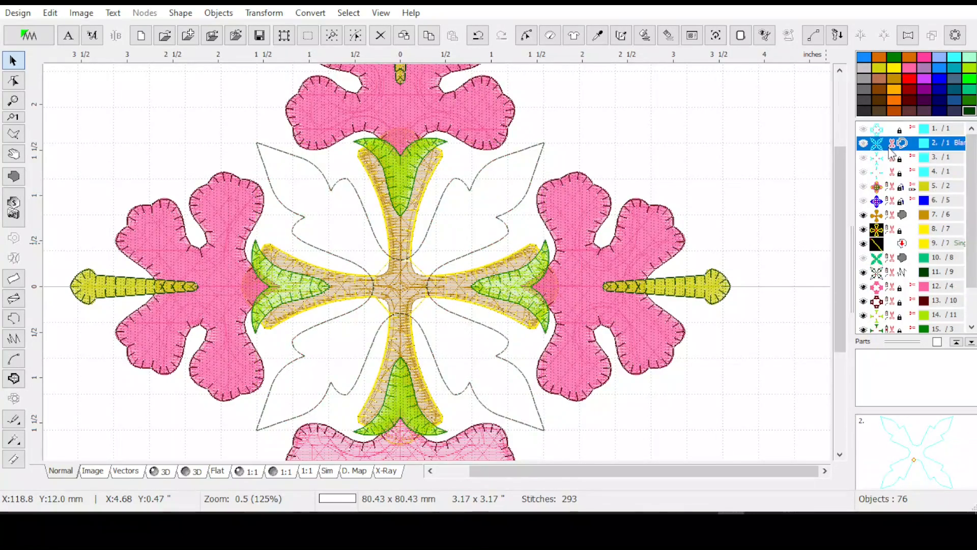
pyautogui.click(865, 144)
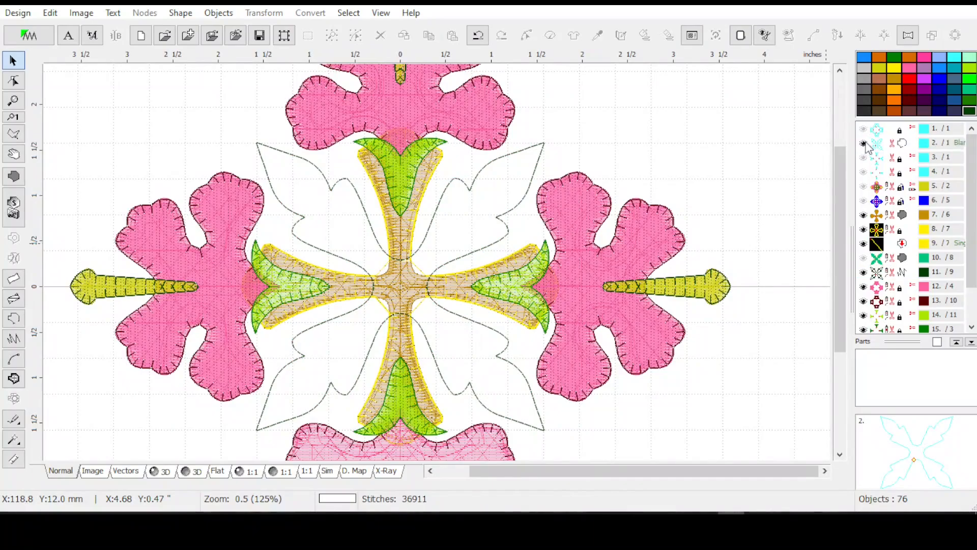
pyautogui.click(872, 147)
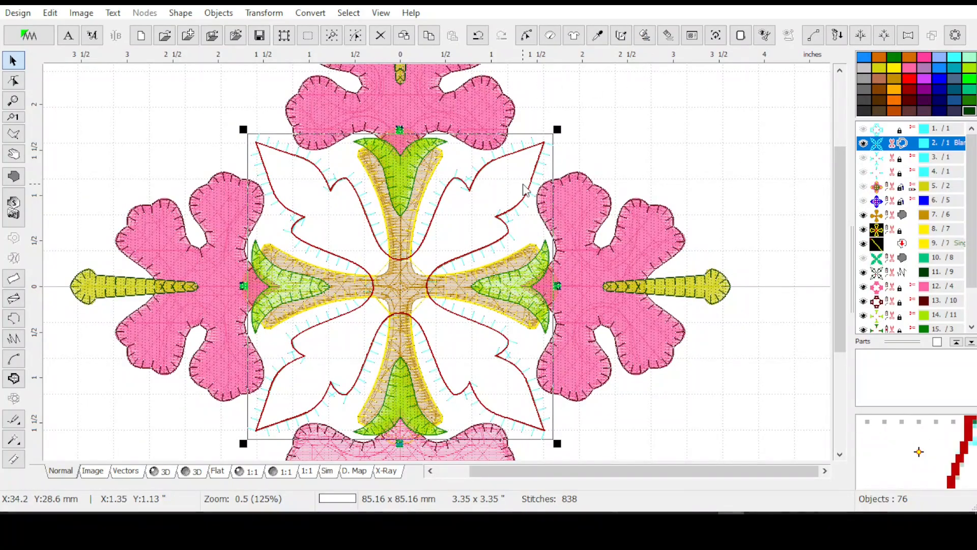
pyautogui.click(550, 36)
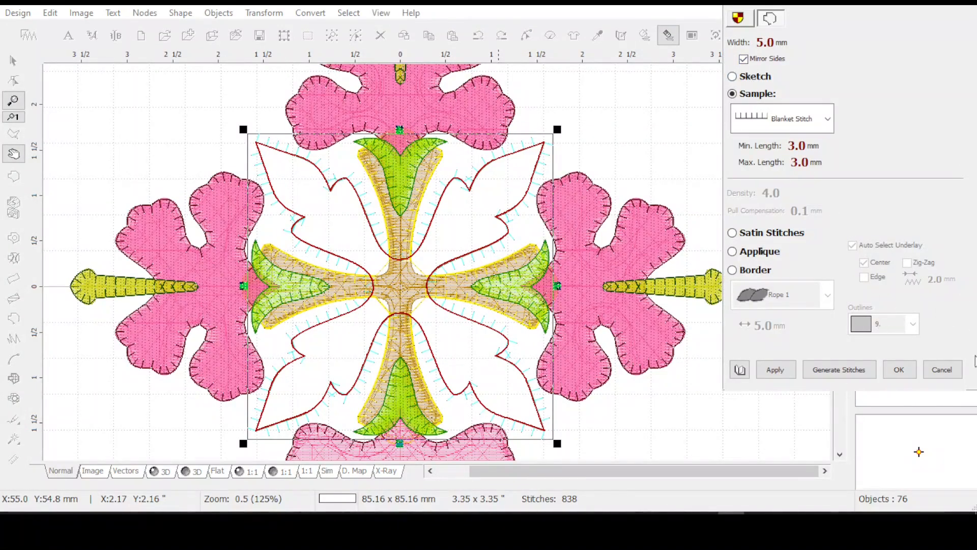
pyautogui.click(942, 369)
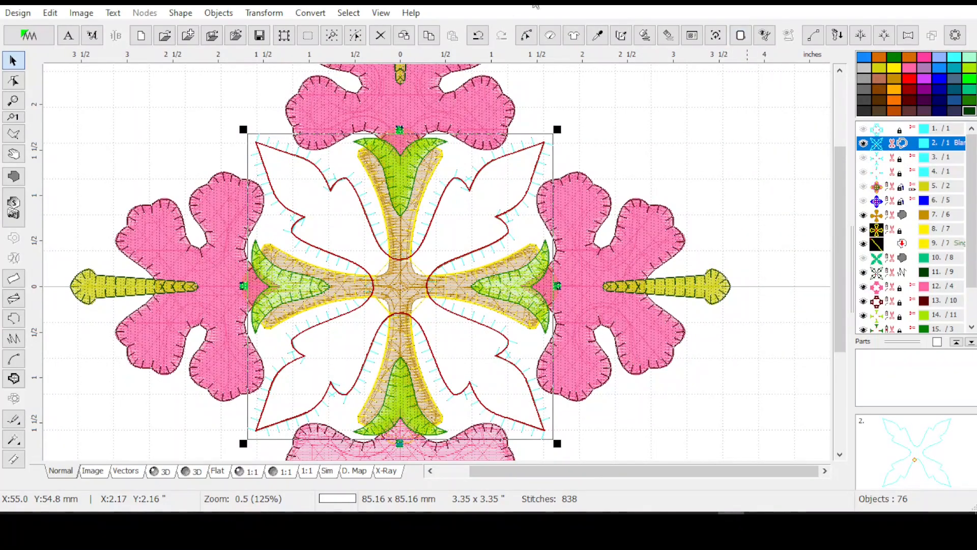
pyautogui.click(526, 36)
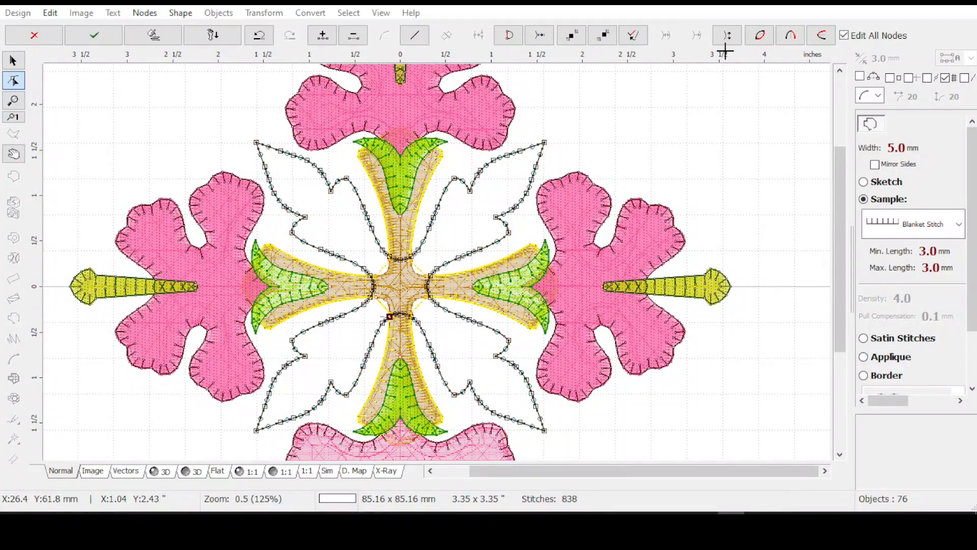
pyautogui.press('Escape')
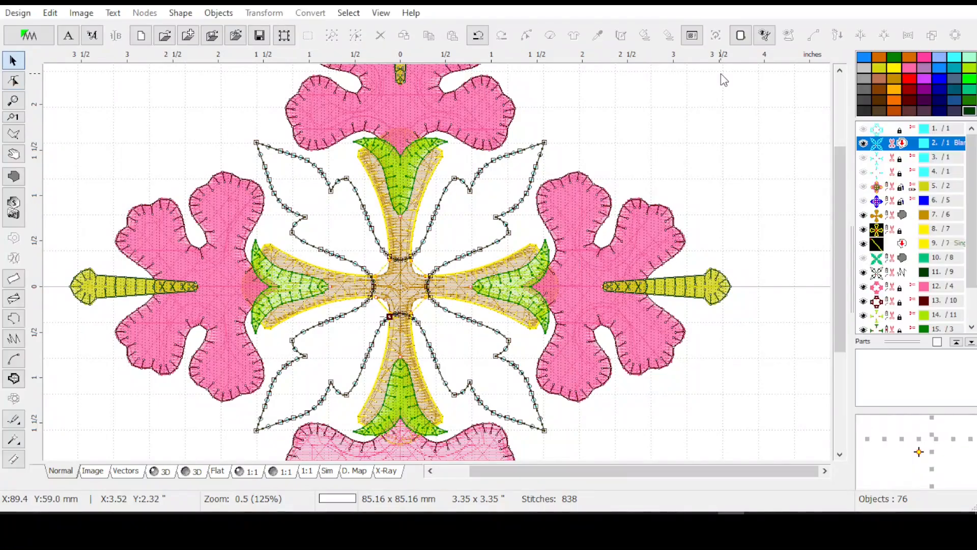
pyautogui.click(910, 145)
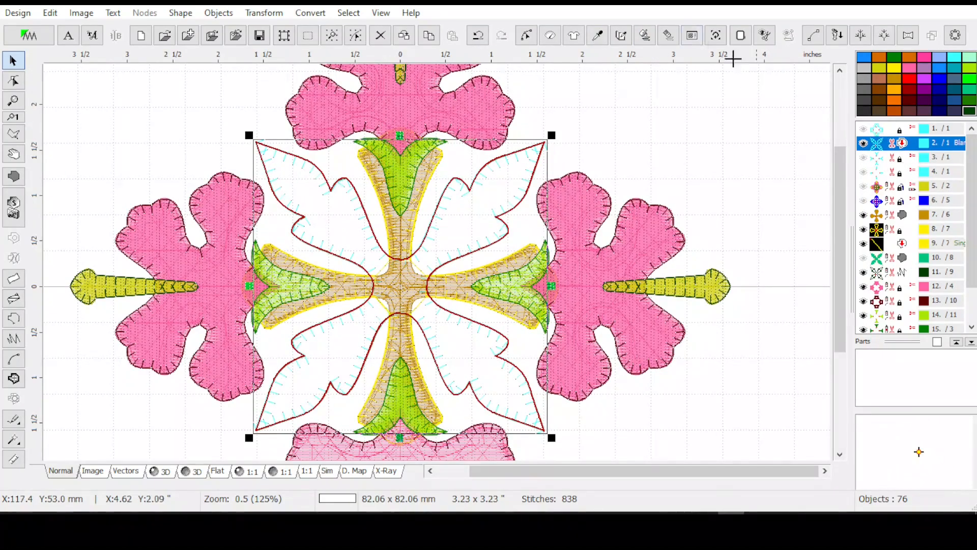
# Convert the cyan leaf outline to editable stitches and reorder them directly after the green leaf fill.
pyautogui.click(310, 13)
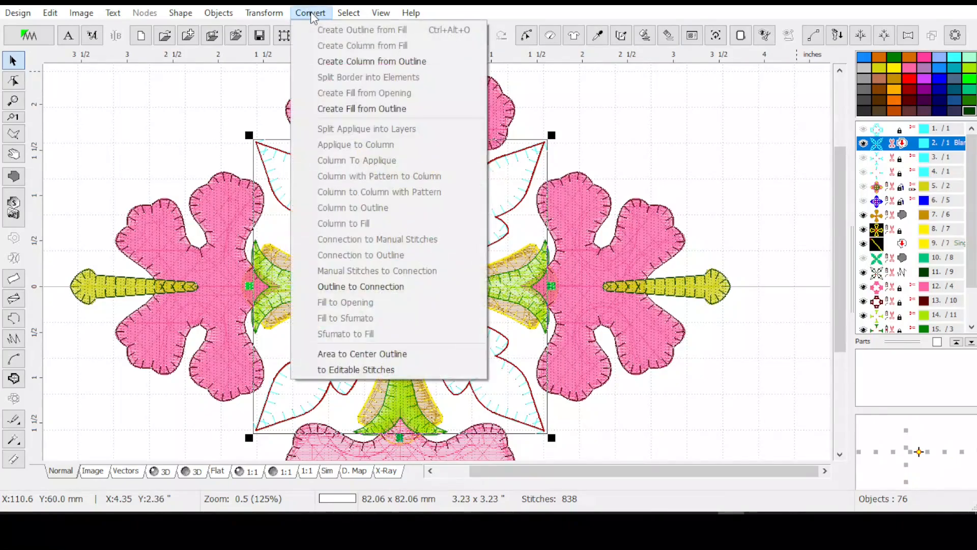
pyautogui.click(354, 371)
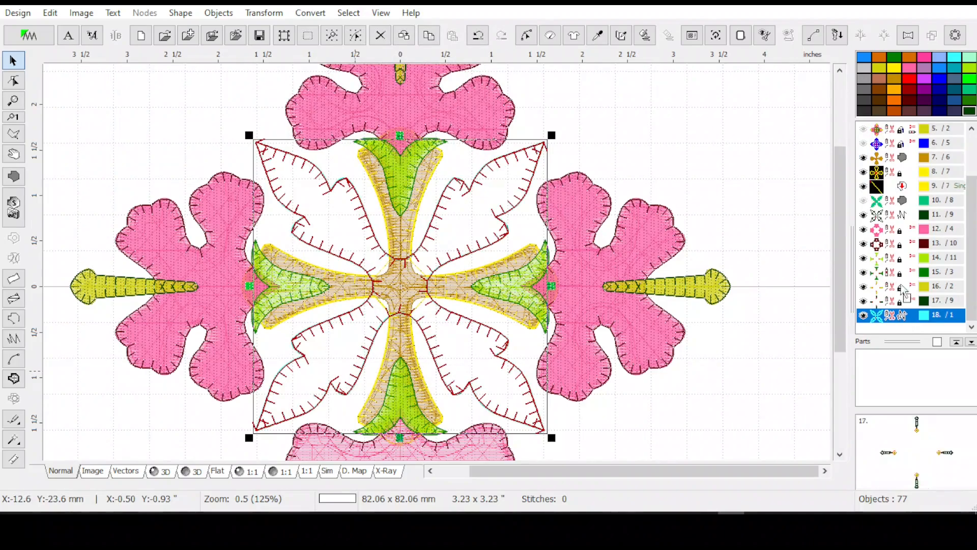
pyautogui.rightClick(891, 214)
pyautogui.click(892, 223)
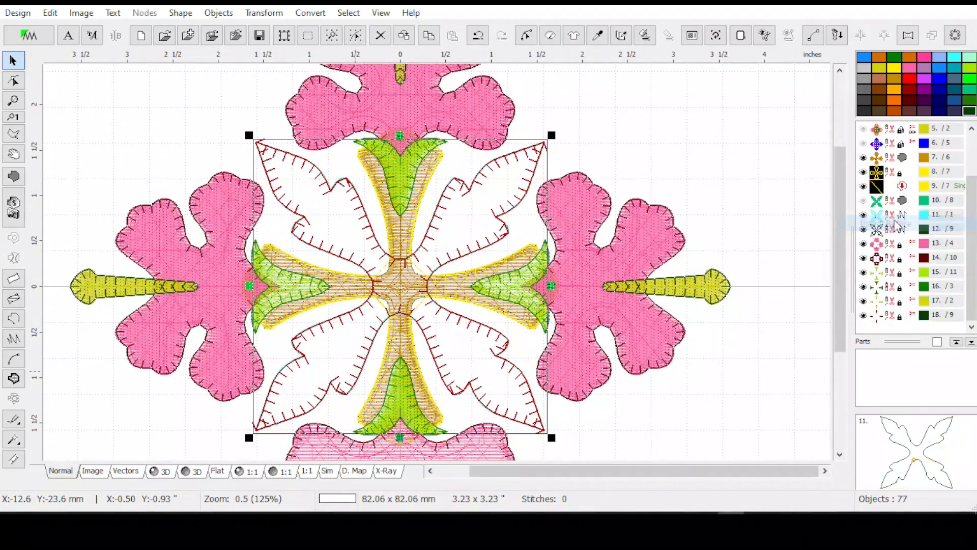
# Delete the previous dark green leaf stitches and recolor the new cyan editable leaf stitches darkest green.
pyautogui.click(900, 230)
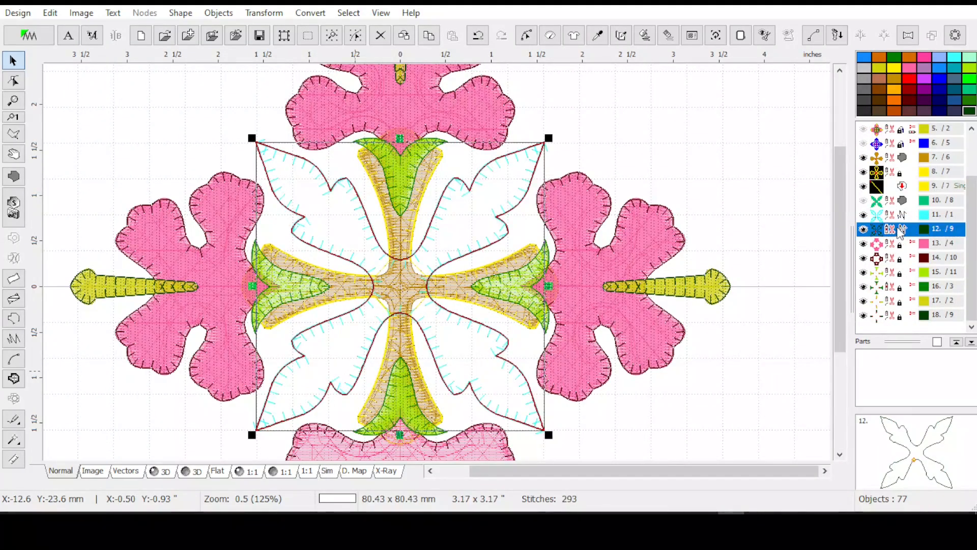
pyautogui.press('Delete')
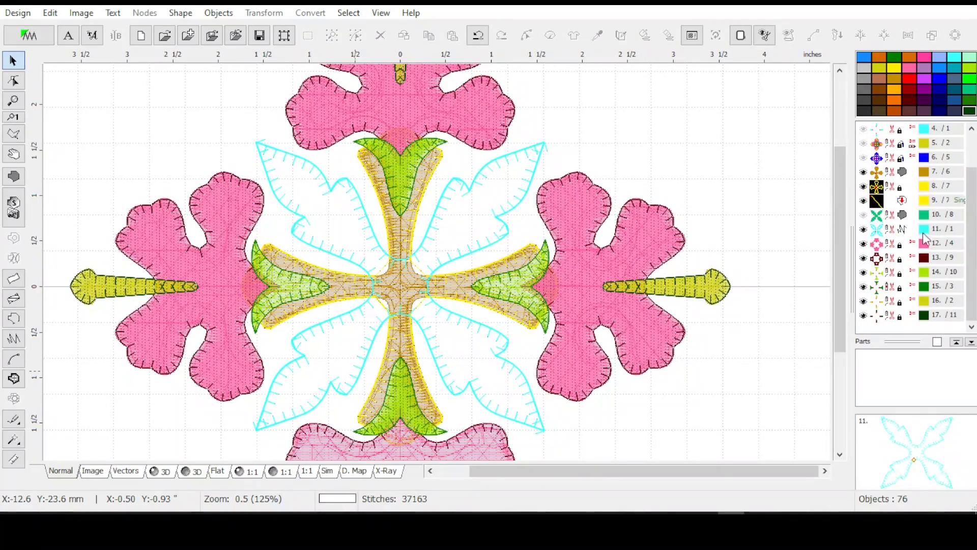
pyautogui.click(973, 161)
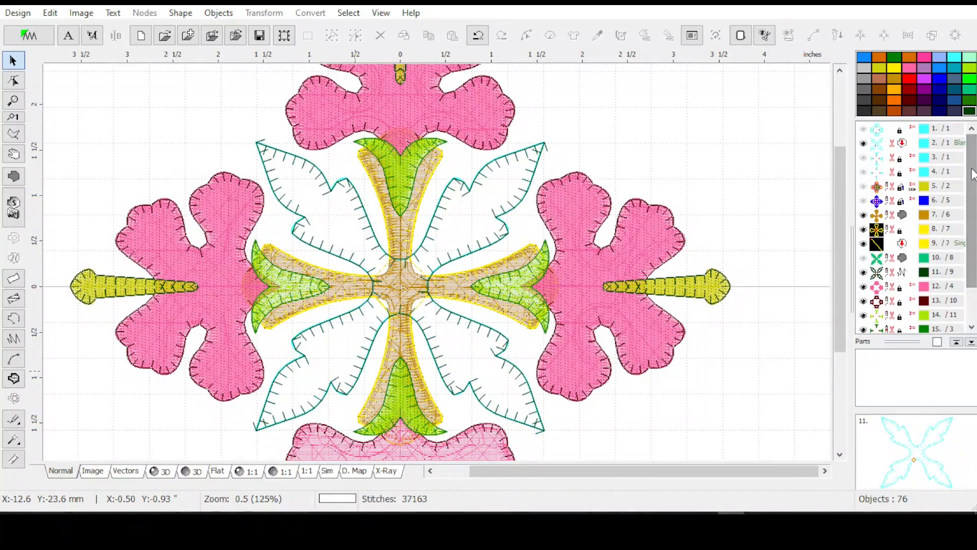
# Hide the original cyan leaf outline and open the dark green leaf stitches for node editing.
pyautogui.click(873, 146)
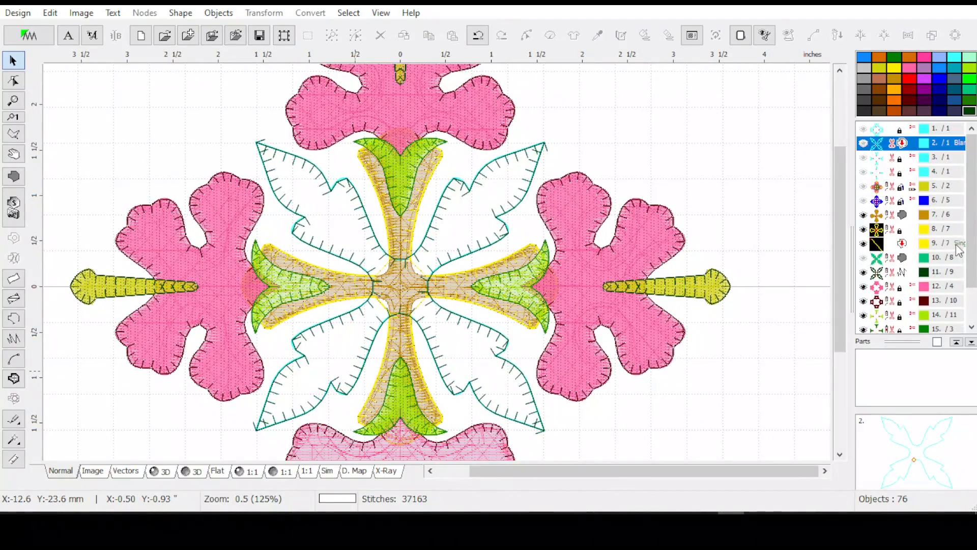
pyautogui.scroll(-1, 916, 239)
pyautogui.click(903, 230)
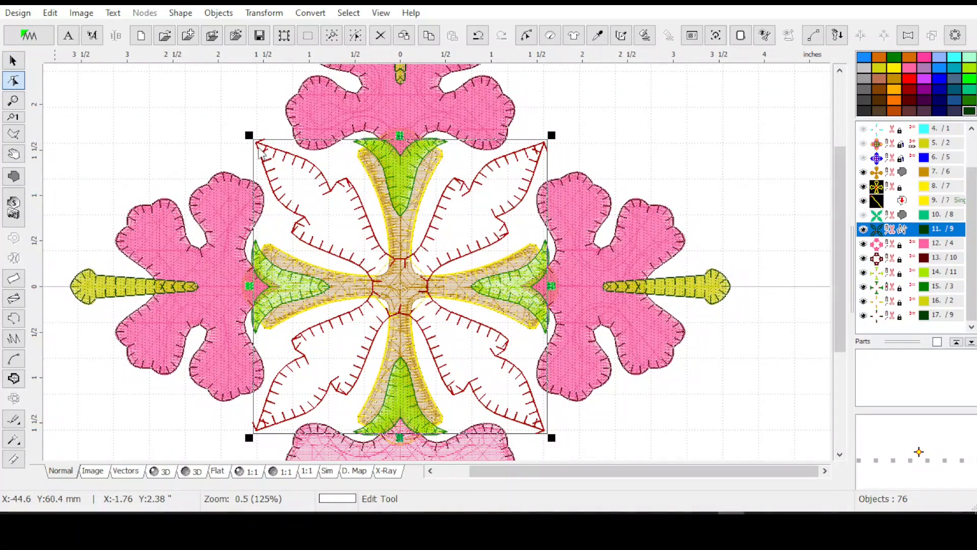
pyautogui.click(260, 150)
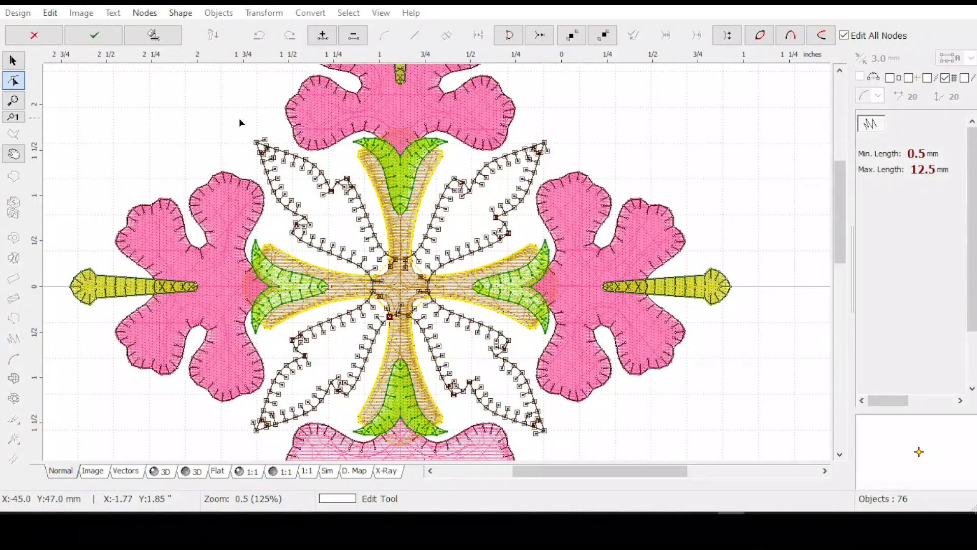
# Angle the prong ends at the upper-left leaf's tip and two inner notches so they point inside the leaf.
pyautogui.scroll(2, 241, 131)
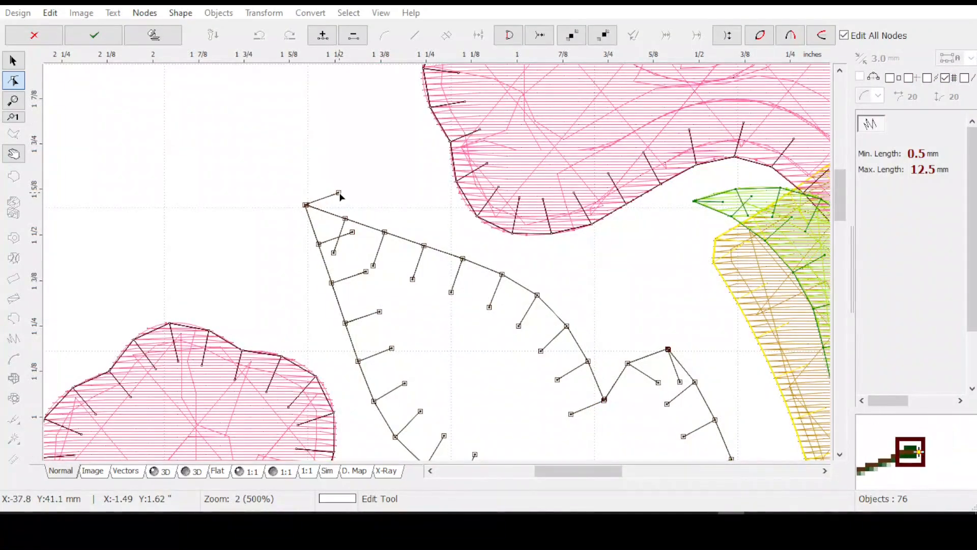
pyautogui.moveTo(339, 193); pyautogui.dragTo(328, 232)
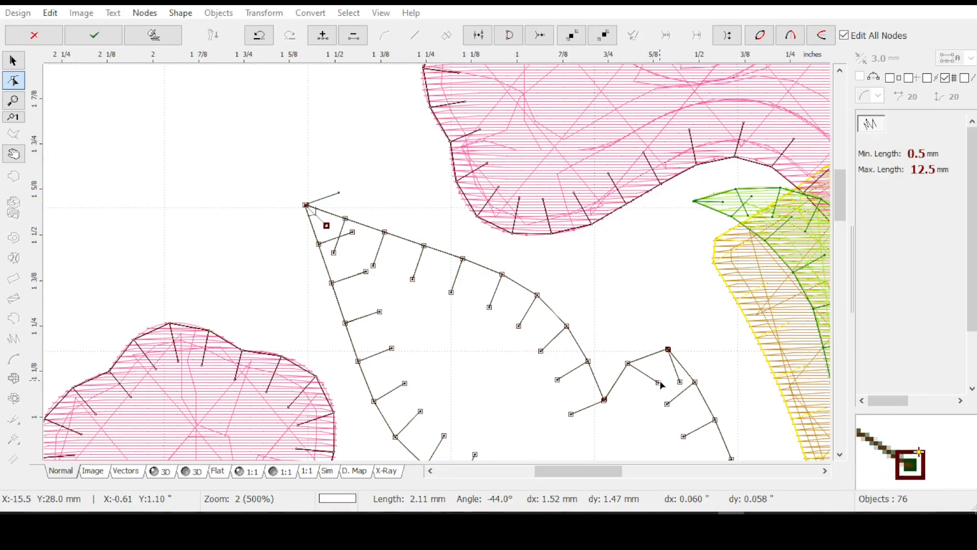
pyautogui.moveTo(659, 382); pyautogui.dragTo(639, 400)
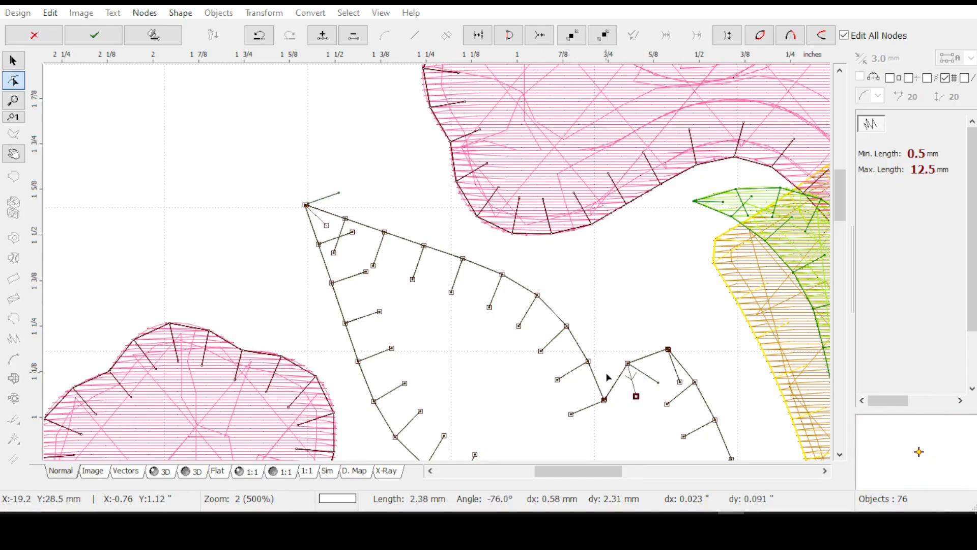
pyautogui.moveTo(602, 377); pyautogui.dragTo(558, 156)
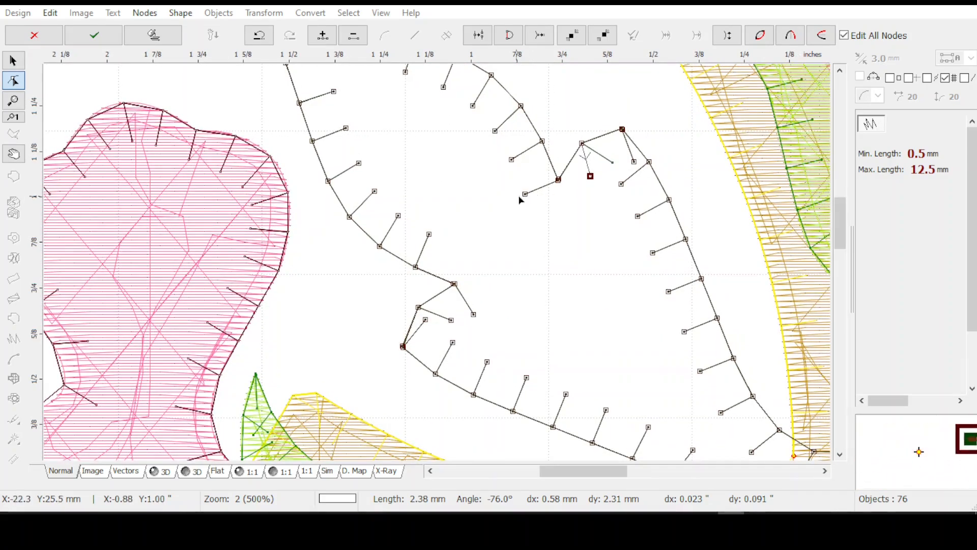
pyautogui.moveTo(525, 194); pyautogui.dragTo(535, 206)
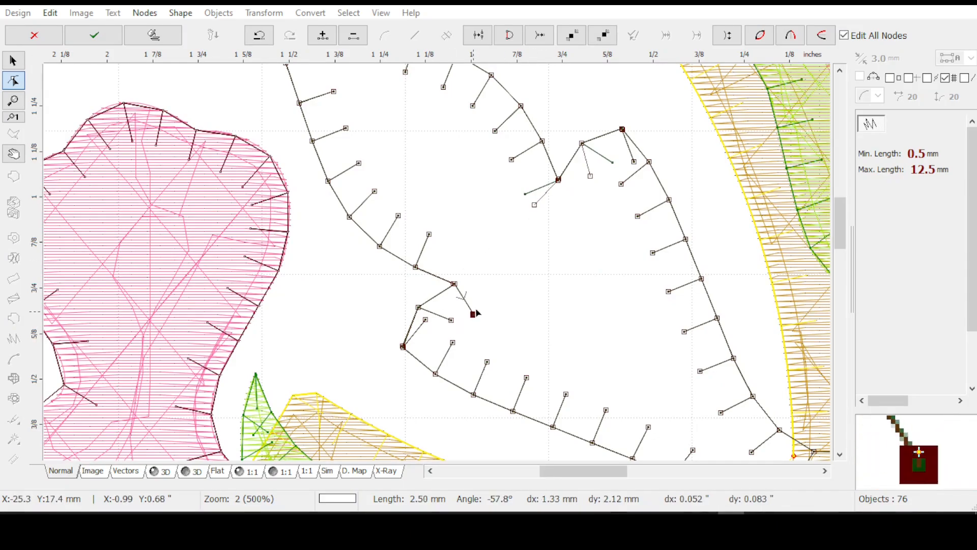
pyautogui.moveTo(473, 314); pyautogui.dragTo(437, 241)
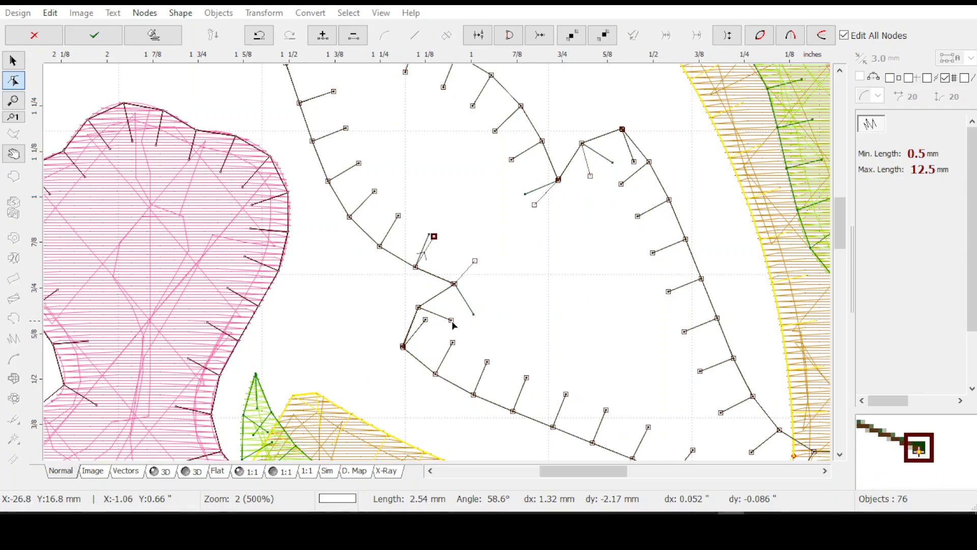
# Spread the crowded prong ends around the upper-left leaf's two side lobes evenly inward and apply the node changes.
pyautogui.click(425, 320)
pyautogui.moveTo(425, 320); pyautogui.dragTo(435, 338)
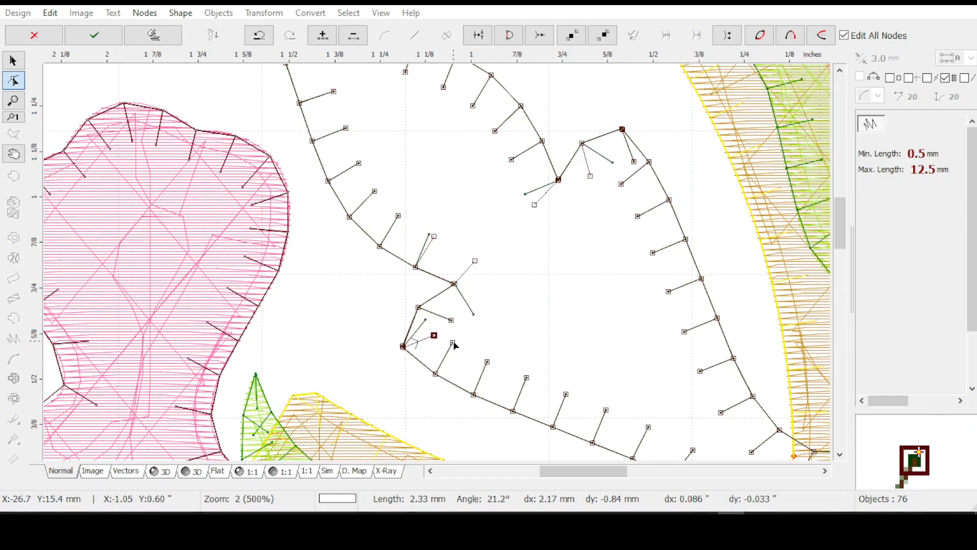
pyautogui.click(453, 344)
pyautogui.moveTo(457, 347); pyautogui.dragTo(461, 349)
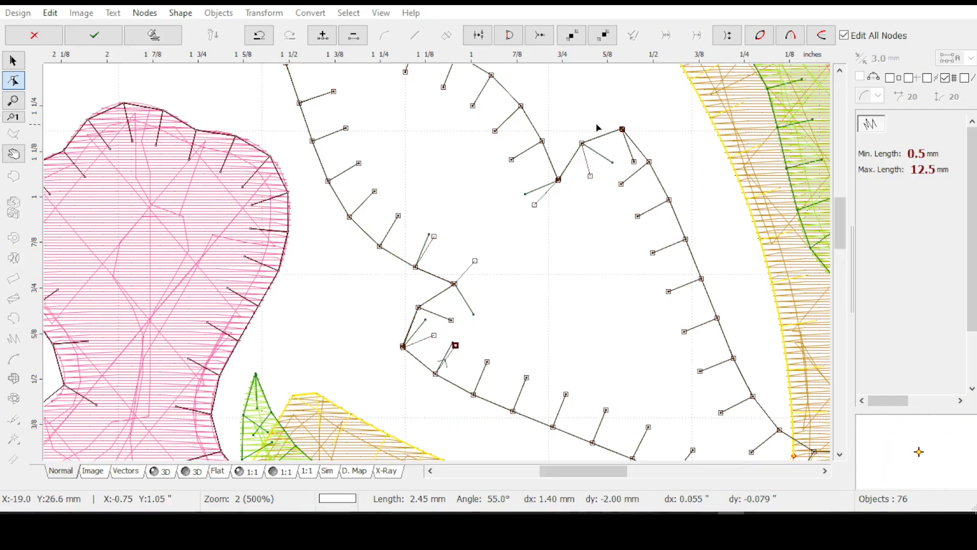
pyautogui.click(613, 163)
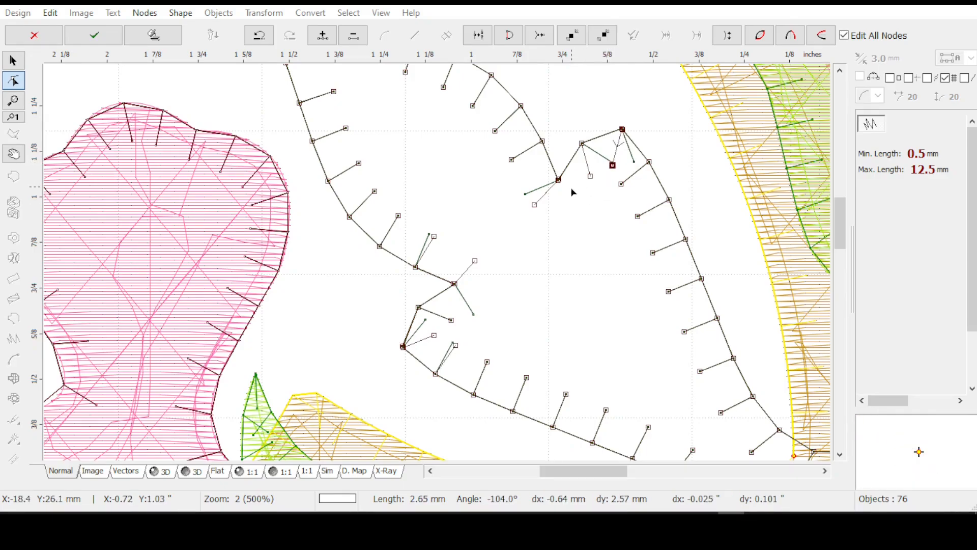
pyautogui.press('Return')
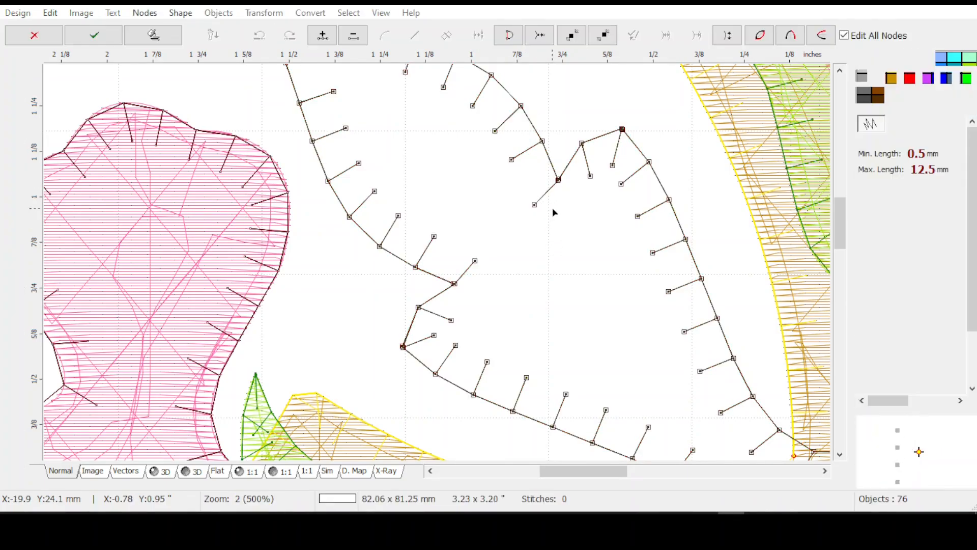
pyautogui.scroll(2, 555, 195)
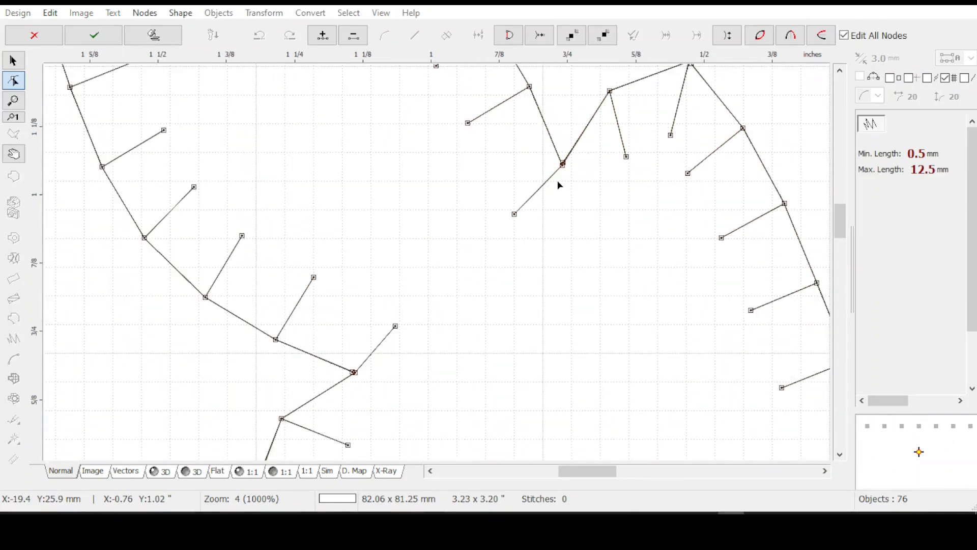
pyautogui.scroll(-1, 559, 187)
pyautogui.scroll(-1, 558, 184)
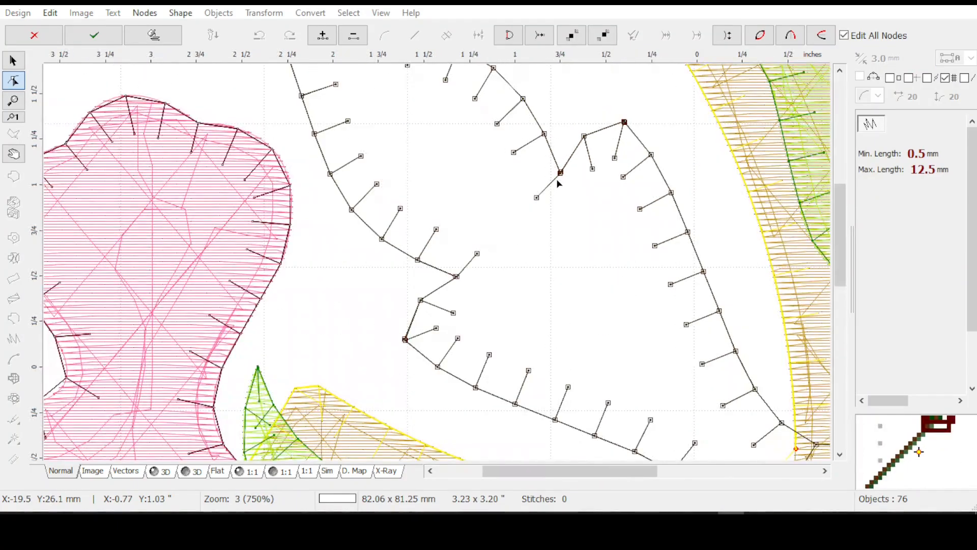
pyautogui.scroll(-2, 559, 184)
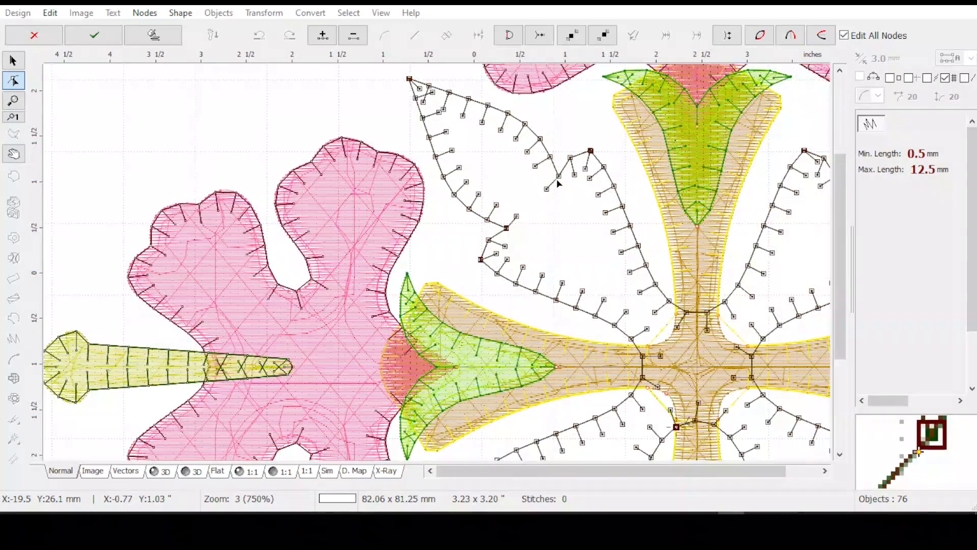
# Angle the prong ends at the upper-right leaf's tip and two inner notches so they point inside the leaf.
pyautogui.scroll(-4, 559, 184)
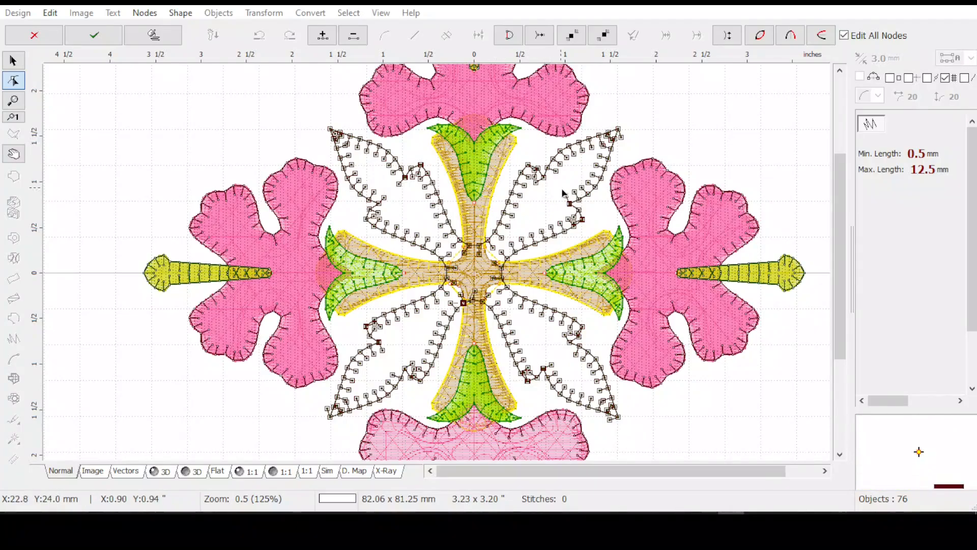
pyautogui.scroll(1, 559, 189)
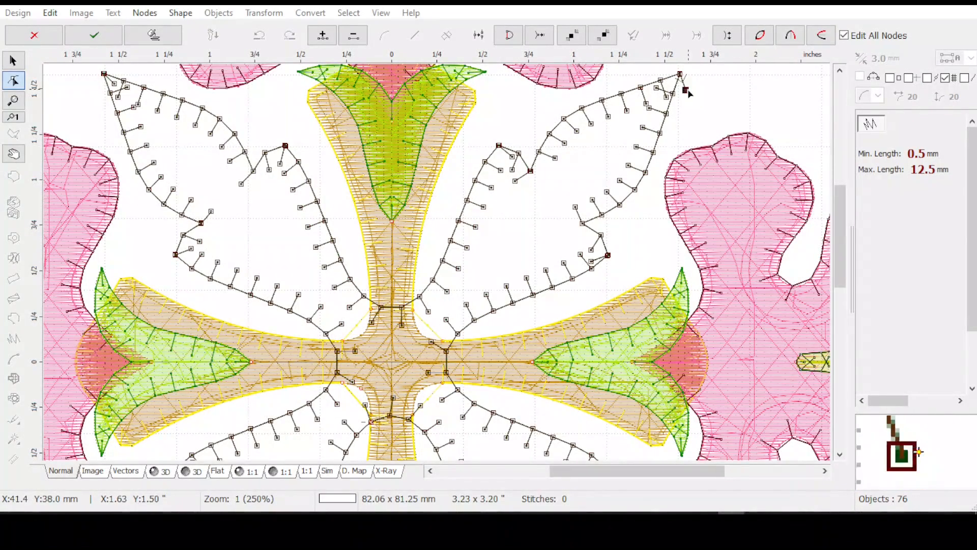
pyautogui.moveTo(687, 90); pyautogui.dragTo(669, 85)
pyautogui.moveTo(513, 157); pyautogui.dragTo(508, 162)
pyautogui.scroll(1, 507, 161)
pyautogui.moveTo(515, 410); pyautogui.dragTo(614, 360)
pyautogui.rightClick(634, 328)
pyautogui.click(803, 363)
pyautogui.moveTo(622, 153); pyautogui.dragTo(672, 158)
pyautogui.moveTo(742, 205); pyautogui.dragTo(736, 214)
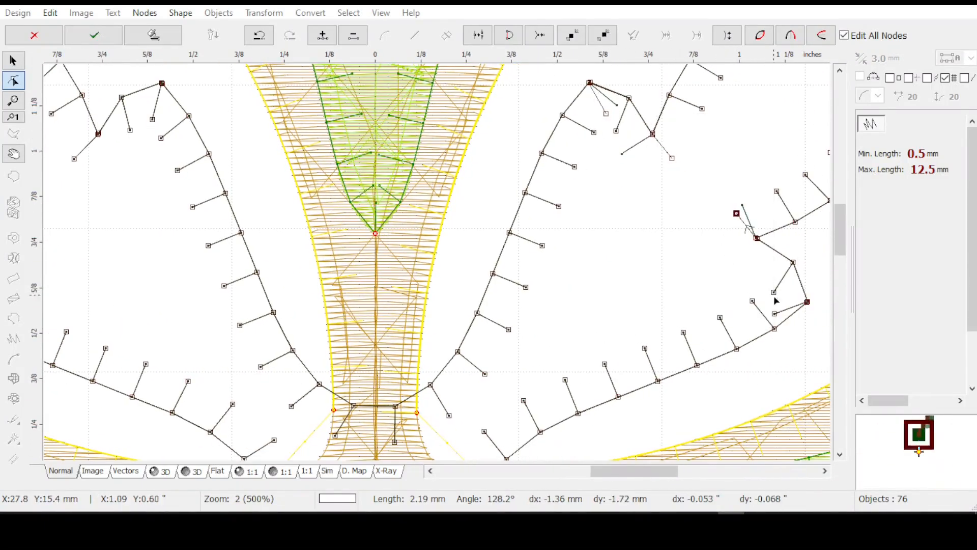
# Spread the crowded prong ends around the upper-right leaf's two side lobes evenly inward.
pyautogui.moveTo(774, 293); pyautogui.dragTo(767, 271)
pyautogui.moveTo(775, 314); pyautogui.dragTo(775, 291)
pyautogui.moveTo(605, 113); pyautogui.dragTo(595, 136)
pyautogui.moveTo(602, 114); pyautogui.dragTo(616, 129)
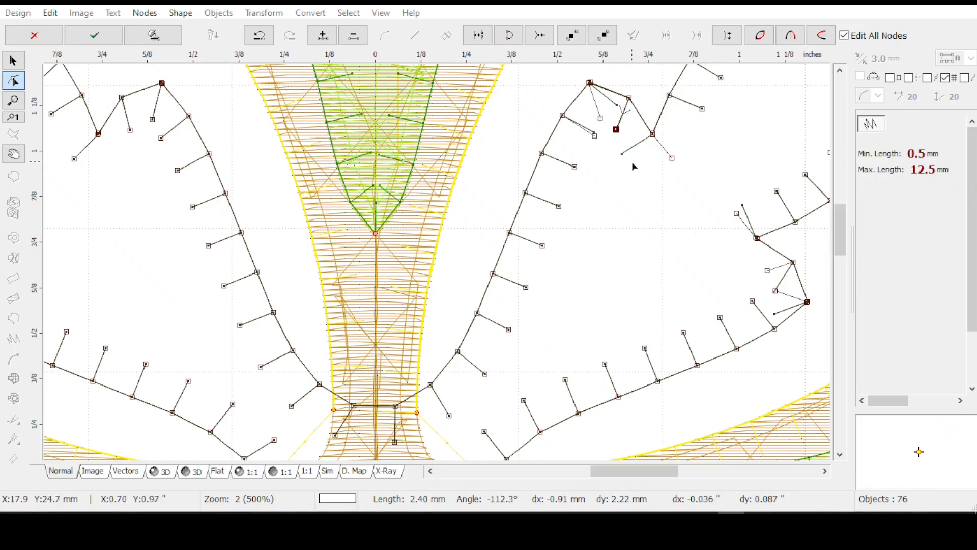
pyautogui.moveTo(840, 232); pyautogui.dragTo(840, 215)
pyautogui.moveTo(618, 473); pyautogui.dragTo(655, 476)
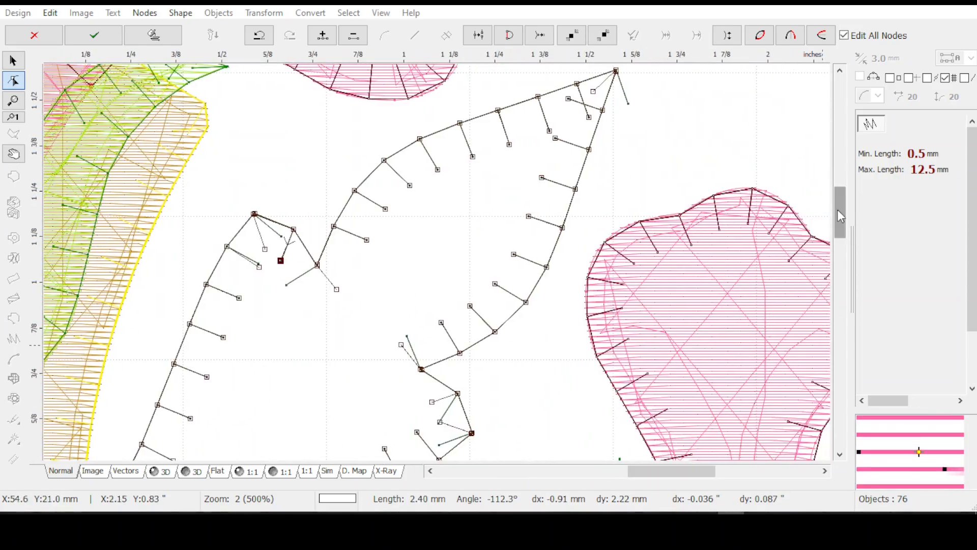
# Adjust the prong ends around the central junction of the leaves so they angle evenly toward the inside.
pyautogui.moveTo(839, 212); pyautogui.dragTo(839, 244)
pyautogui.moveTo(683, 471); pyautogui.dragTo(636, 465)
pyautogui.moveTo(839, 245); pyautogui.dragTo(838, 270)
pyautogui.moveTo(446, 120); pyautogui.dragTo(457, 125)
pyautogui.moveTo(490, 272); pyautogui.dragTo(486, 274)
pyautogui.moveTo(544, 287); pyautogui.dragTo(540, 286)
pyautogui.moveTo(581, 319); pyautogui.dragTo(577, 315)
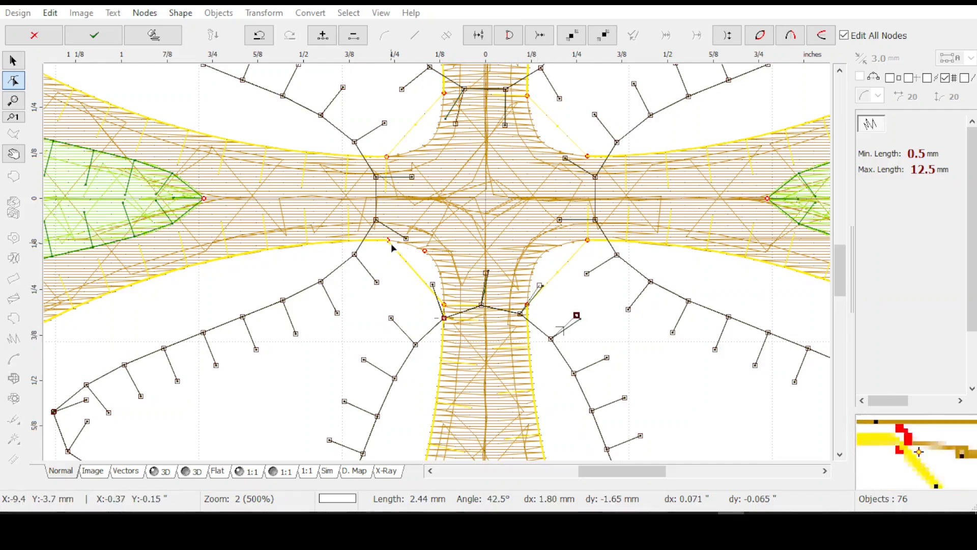
pyautogui.moveTo(406, 238); pyautogui.dragTo(410, 230)
pyautogui.moveTo(566, 159); pyautogui.dragTo(562, 167)
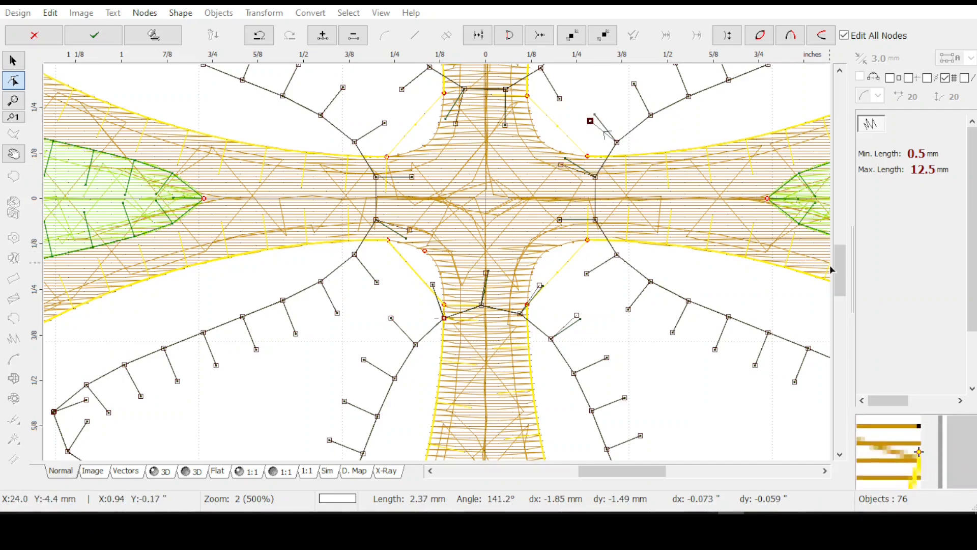
# Spread the prong ends around the lower-left leaf's lobes and notches and the lower-right leaf's inner lobe evenly inward.
pyautogui.moveTo(841, 285); pyautogui.dragTo(841, 316)
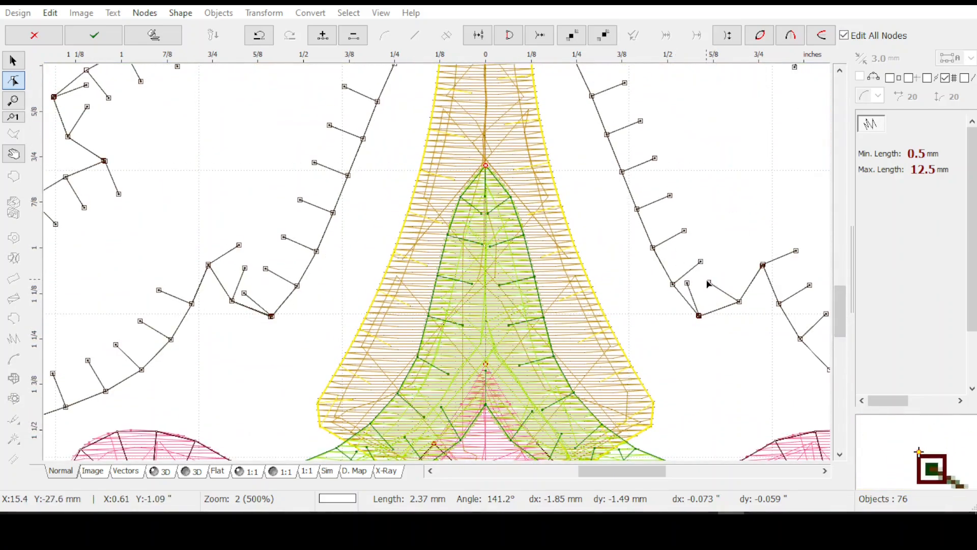
pyautogui.moveTo(709, 283)
pyautogui.mouseDown()
pyautogui.moveTo(724, 268)
pyautogui.moveTo(709, 284)
pyautogui.moveTo(703, 267)
pyautogui.mouseUp()
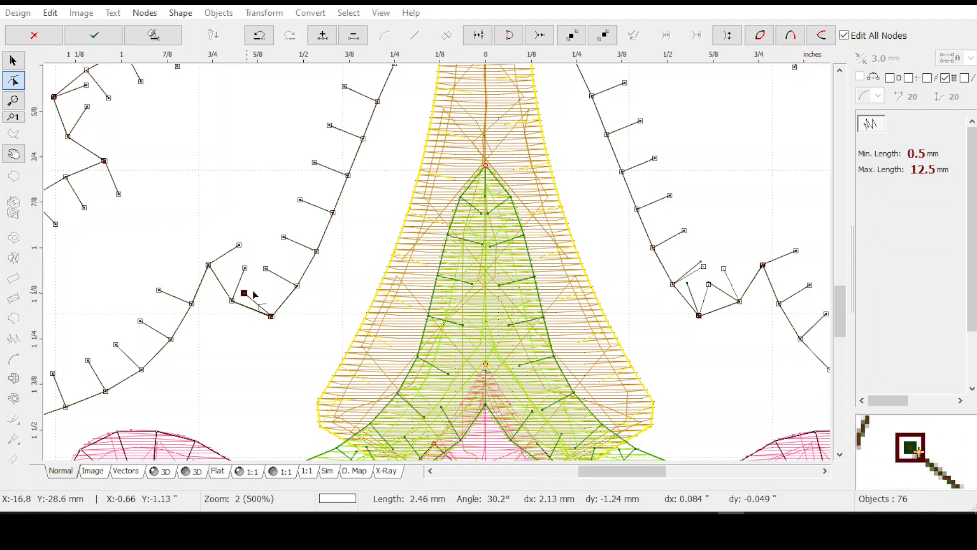
pyautogui.moveTo(254, 296); pyautogui.dragTo(177, 238)
pyautogui.moveTo(162, 283); pyautogui.dragTo(162, 281)
pyautogui.moveTo(119, 194); pyautogui.dragTo(128, 185)
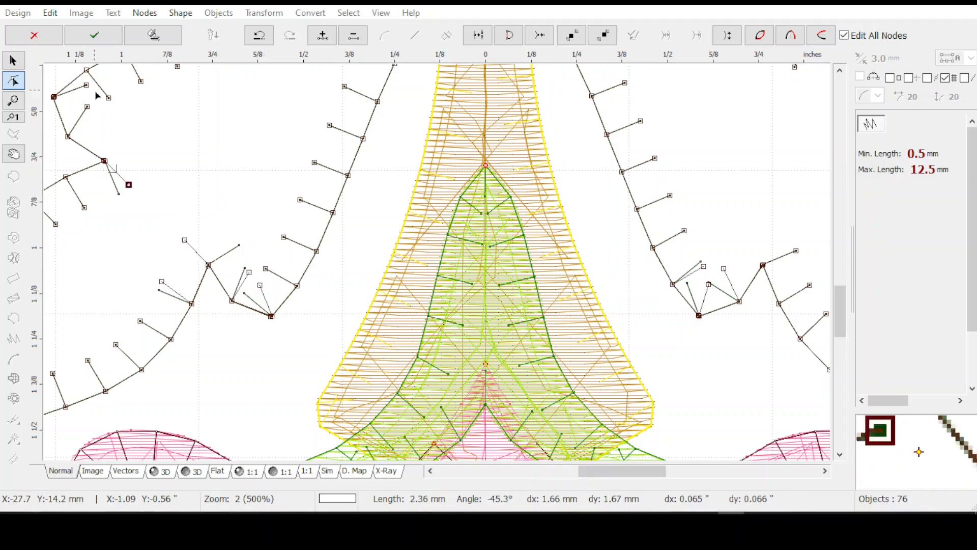
pyautogui.moveTo(86, 85); pyautogui.dragTo(98, 119)
pyautogui.moveTo(108, 98); pyautogui.dragTo(104, 103)
# Angle the prong ends at the lower-right leaf's two notches and outer lobe so they point inside the leaf.
pyautogui.moveTo(638, 472); pyautogui.dragTo(675, 472)
pyautogui.moveTo(510, 130); pyautogui.dragTo(498, 193)
pyautogui.moveTo(460, 250); pyautogui.dragTo(454, 243)
pyautogui.moveTo(539, 122); pyautogui.dragTo(530, 102)
pyautogui.moveTo(535, 125); pyautogui.dragTo(535, 123)
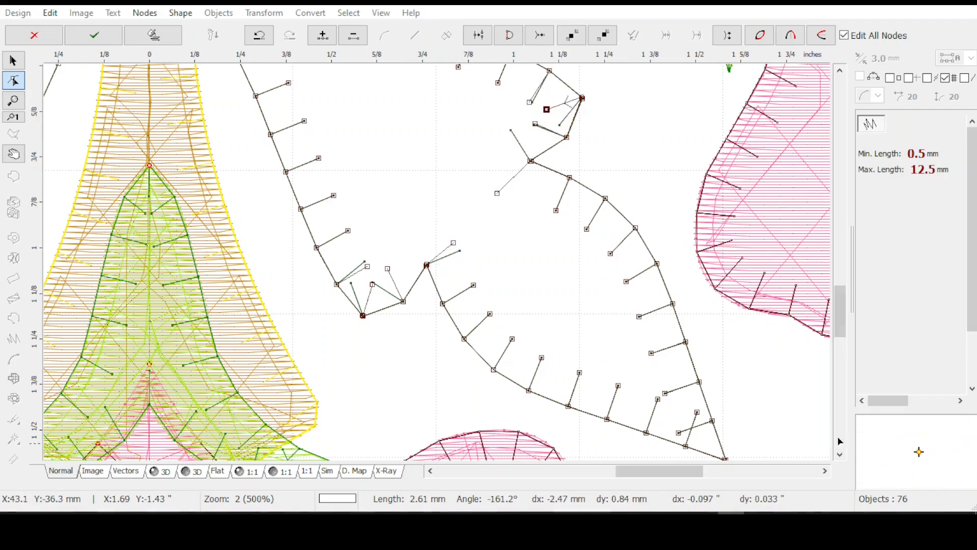
# Turn the prong ends at the tips of the two lower leaves inward and apply the node changes.
pyautogui.moveTo(840, 315); pyautogui.dragTo(840, 340)
pyautogui.moveTo(690, 273); pyautogui.dragTo(700, 237)
pyautogui.moveTo(840, 334); pyautogui.dragTo(840, 362)
pyautogui.moveTo(677, 470); pyautogui.dragTo(605, 471)
pyautogui.moveTo(841, 351); pyautogui.dragTo(846, 313)
pyautogui.moveTo(213, 343); pyautogui.dragTo(247, 355)
pyautogui.press('Return')
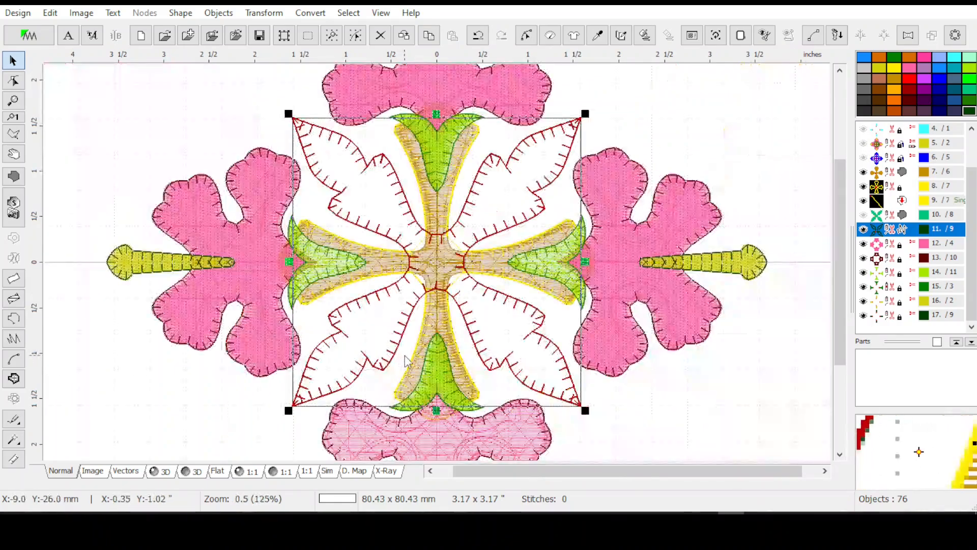
# Show the green leaf fill again and generate the stitches of the edited dark green leaf outline.
pyautogui.click(864, 215)
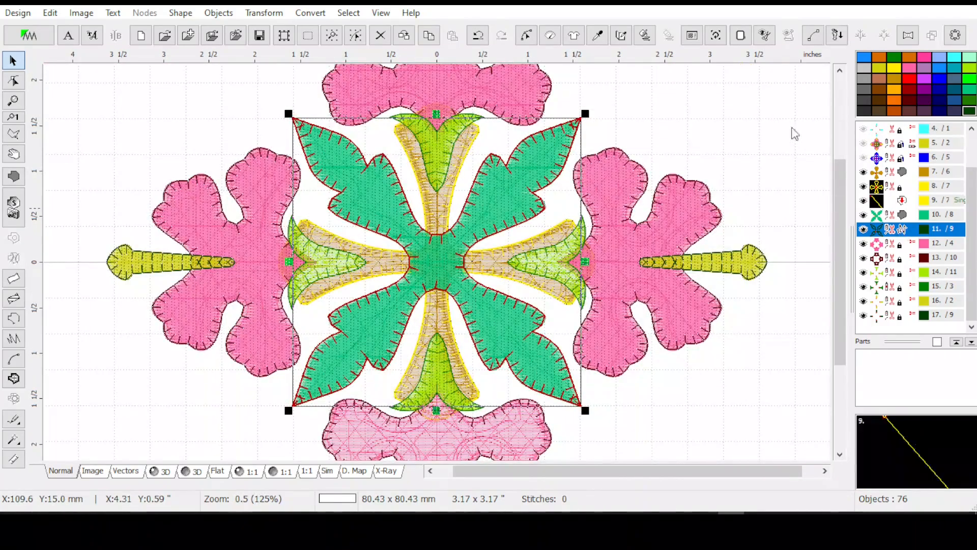
pyautogui.click(645, 36)
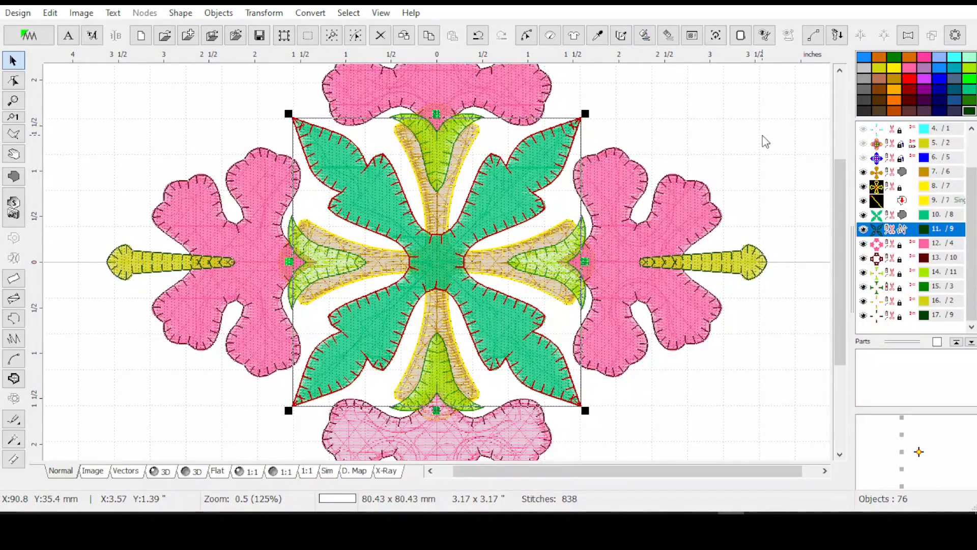
pyautogui.keyDown('ctrl'); pyautogui.click(901, 258); pyautogui.keyUp('ctrl')
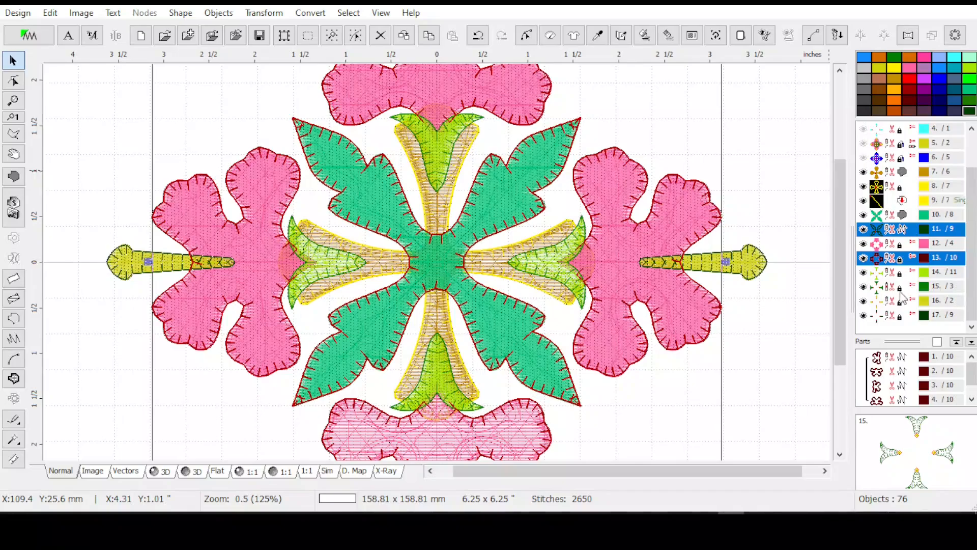
pyautogui.keyDown('ctrl'); pyautogui.click(900, 288); pyautogui.keyUp('ctrl')
pyautogui.keyDown('ctrl'); pyautogui.click(901, 317); pyautogui.keyUp('ctrl')
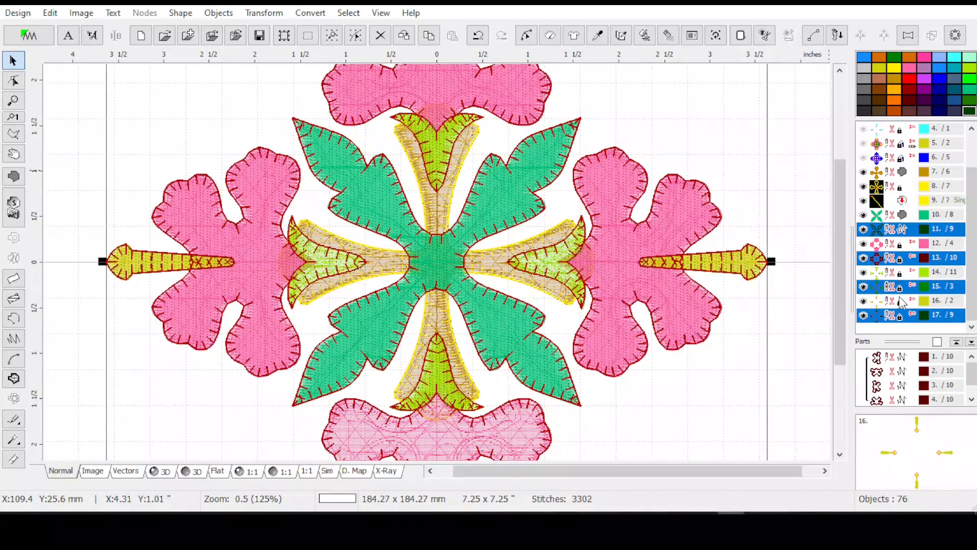
pyautogui.rightClick(895, 171)
pyautogui.rightClick(797, 6)
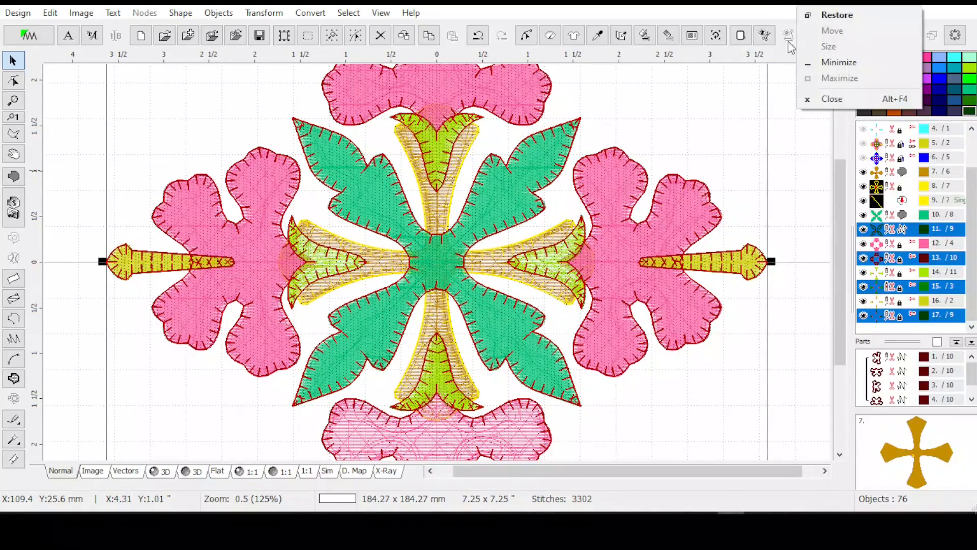
pyautogui.click(889, 189)
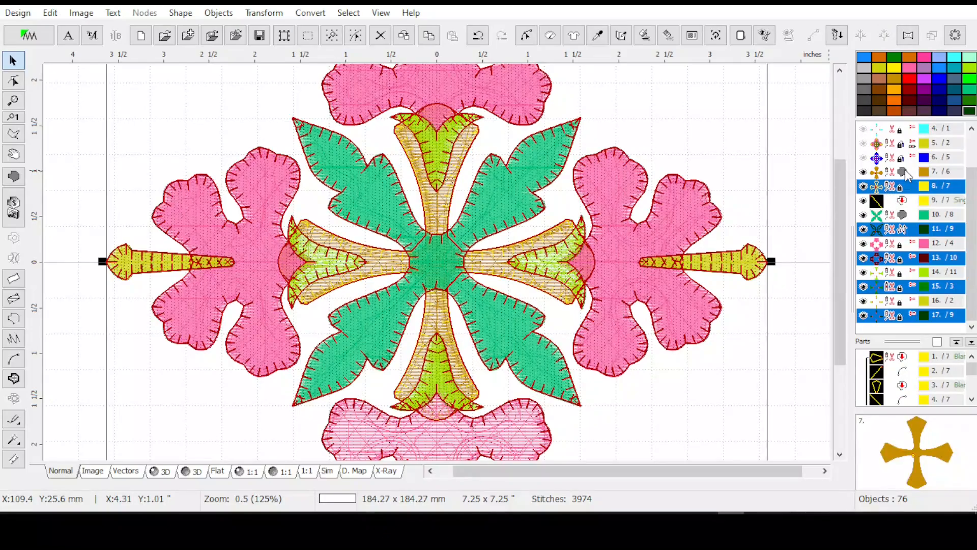
# Clear the selection and preview the whole design in 3D.
pyautogui.click(652, 100)
pyautogui.click(162, 473)
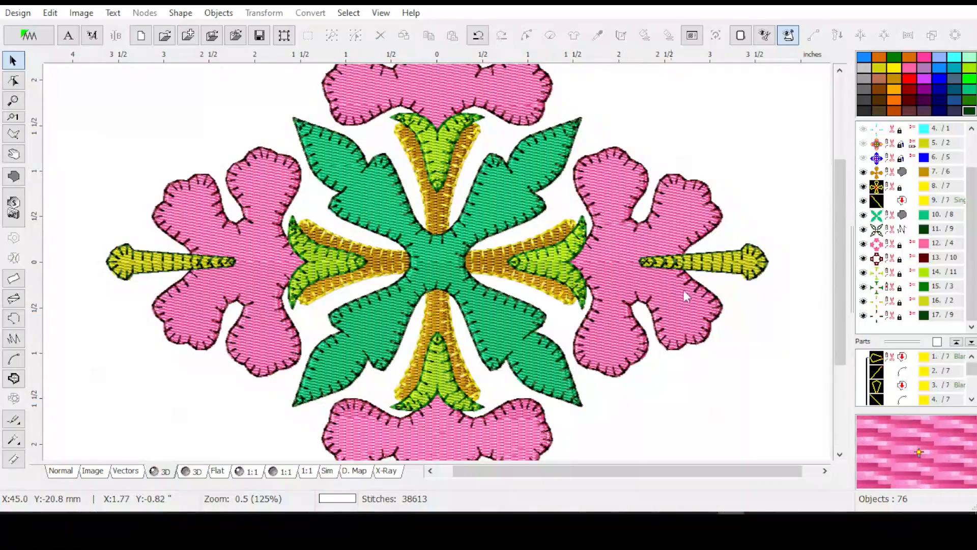
pyautogui.scroll(-1, 789, 329)
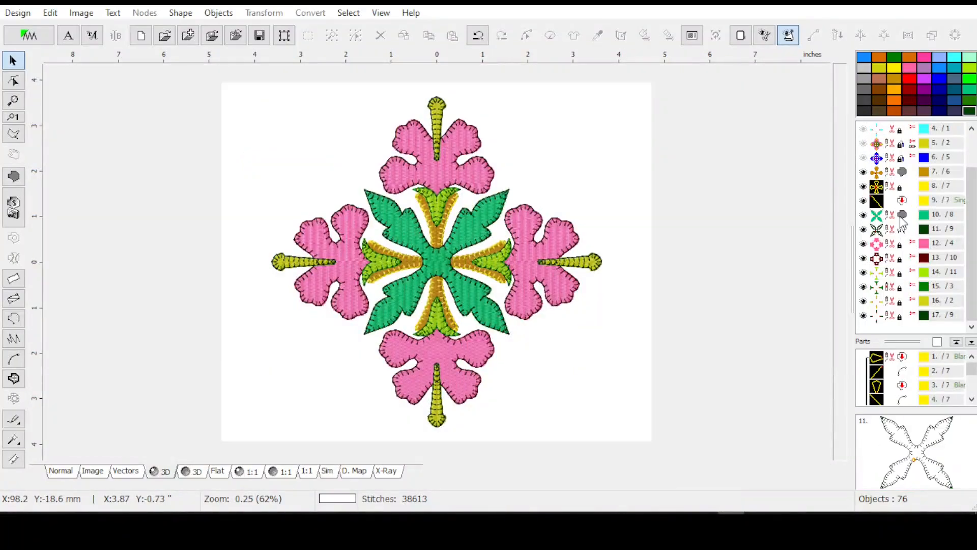
# Recolor the central cross fill a lighter gold with red 223, green 188 and blue 83.
pyautogui.click(922, 176)
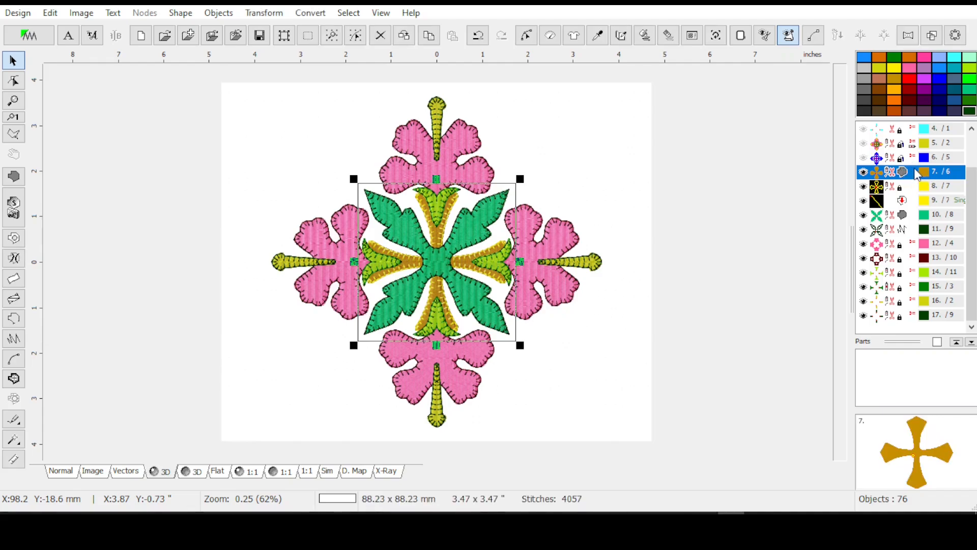
pyautogui.doubleClick(897, 81)
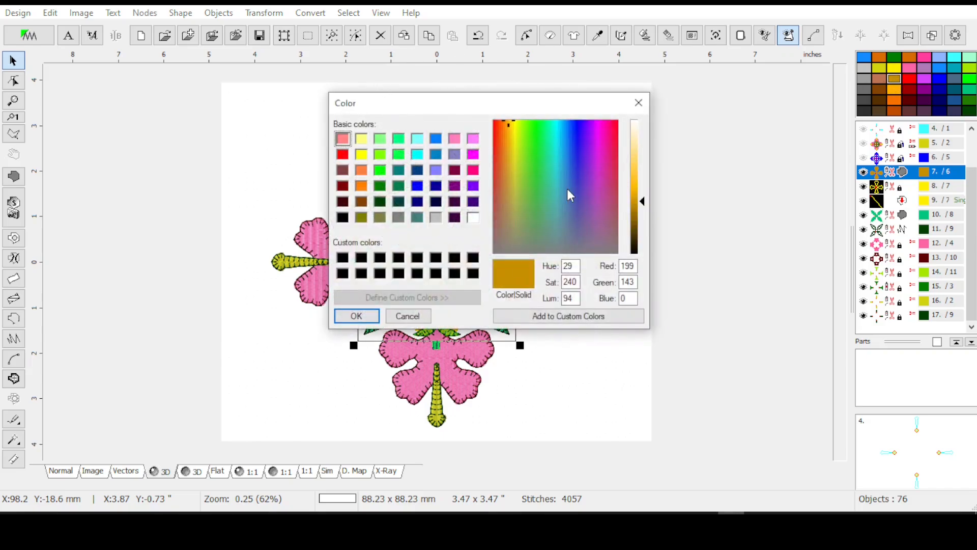
pyautogui.click(642, 188)
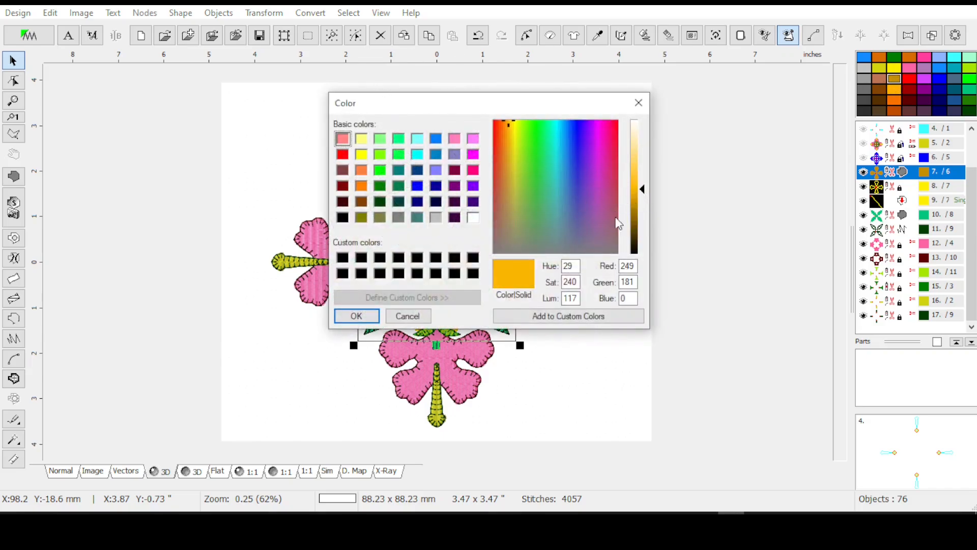
pyautogui.moveTo(511, 136); pyautogui.dragTo(512, 135)
pyautogui.click(512, 136)
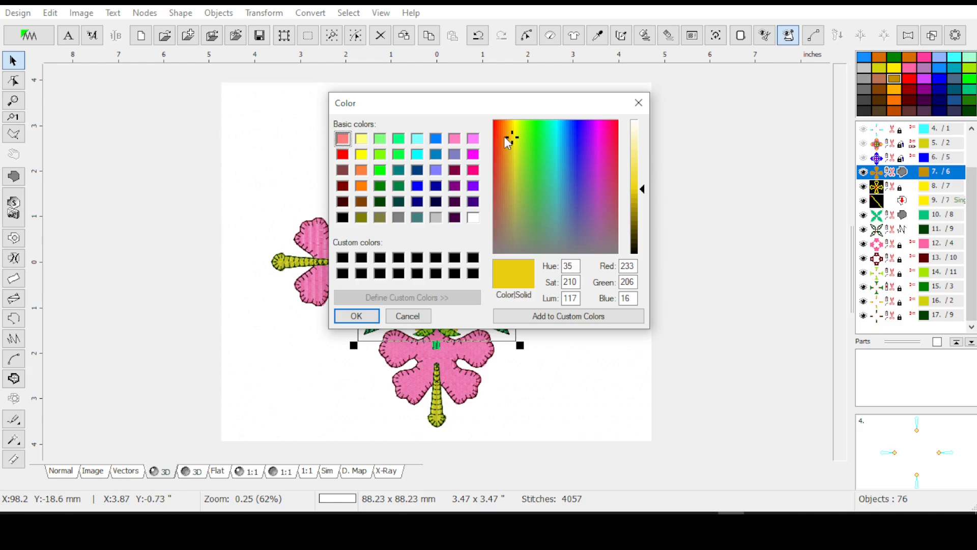
pyautogui.moveTo(512, 139); pyautogui.dragTo(510, 162)
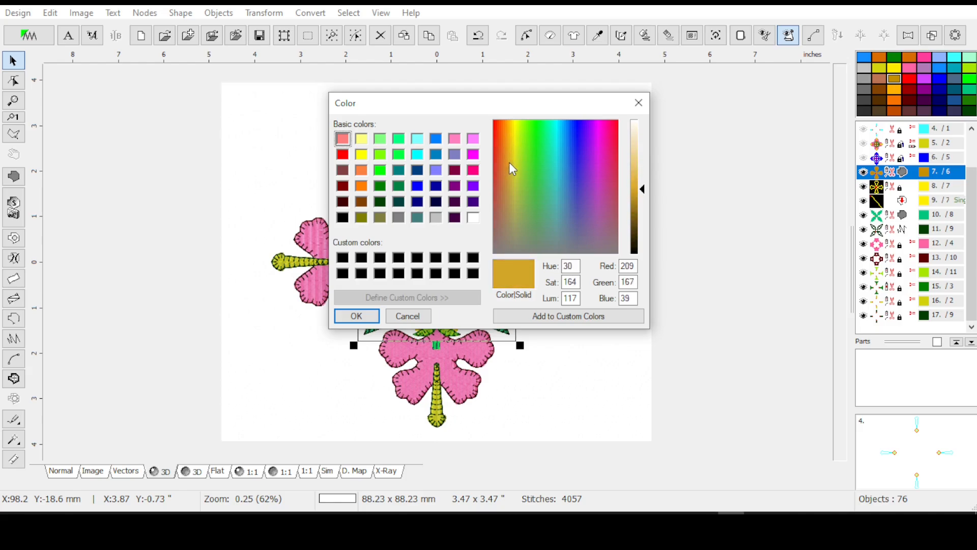
pyautogui.click(634, 178)
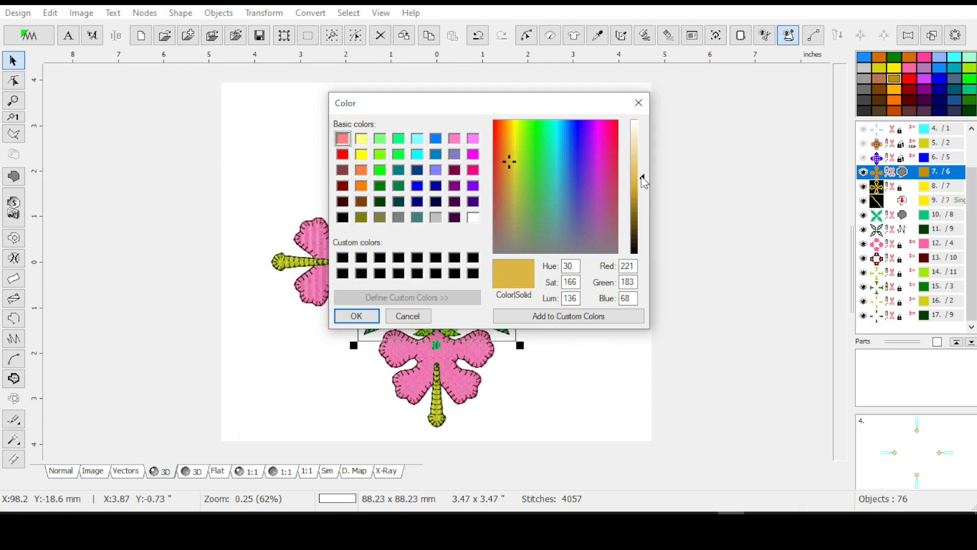
pyautogui.moveTo(643, 180); pyautogui.dragTo(644, 174)
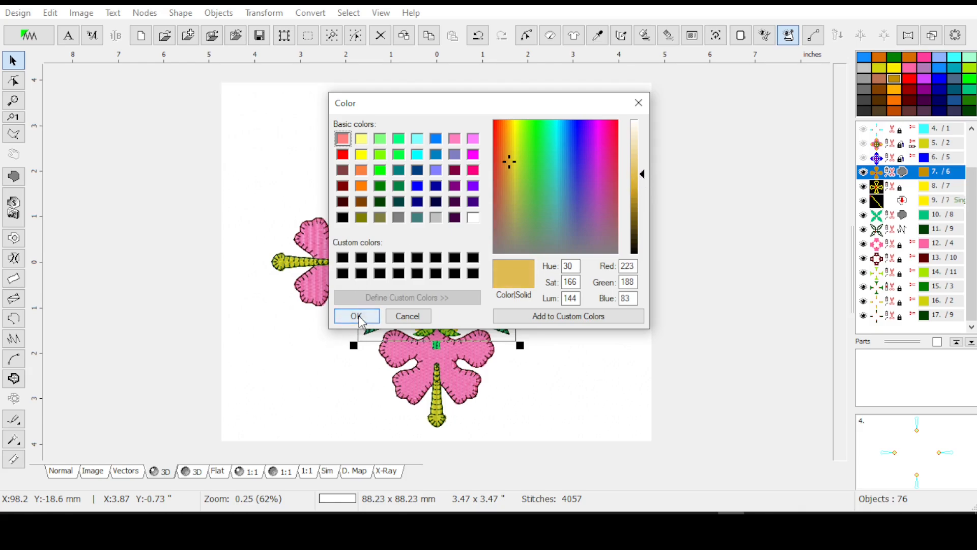
pyautogui.click(357, 316)
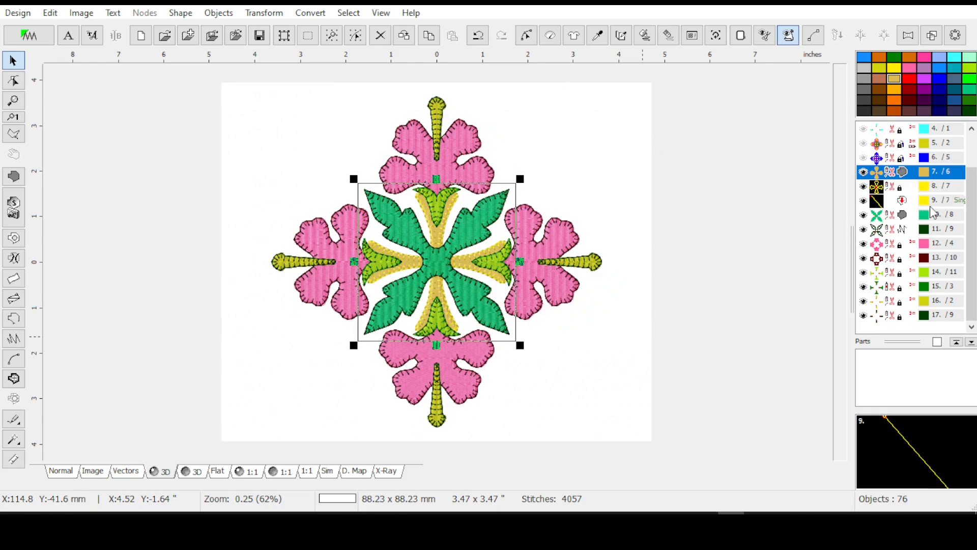
# Recolor all blanket stitch outlines of the cross, leaves, flowers, calyxes and stamens, plus the single yellow connecting line, near-black.
pyautogui.click(910, 189)
pyautogui.keyDown('shift'); pyautogui.click(907, 203); pyautogui.keyUp('shift')
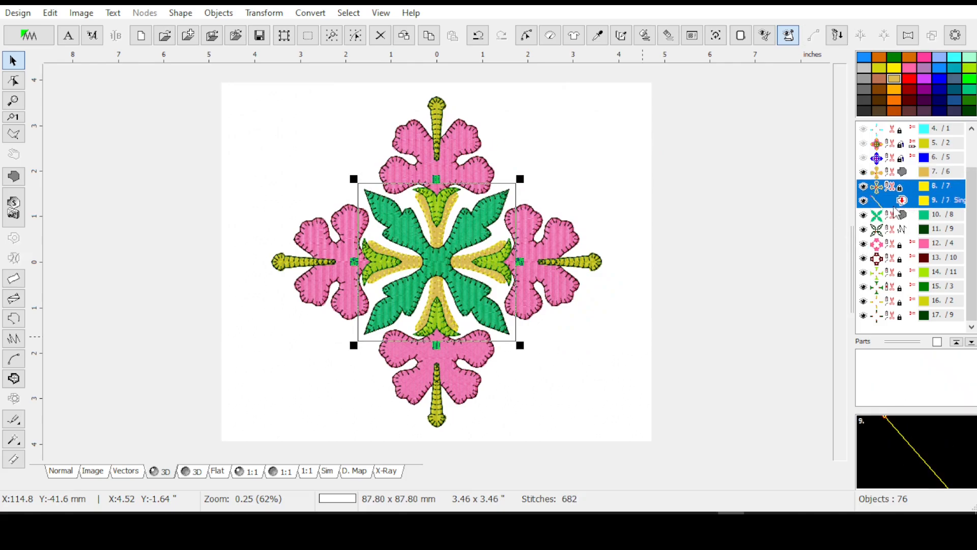
pyautogui.keyDown('ctrl'); pyautogui.click(904, 230); pyautogui.keyUp('ctrl')
pyautogui.keyDown('ctrl'); pyautogui.click(907, 259); pyautogui.keyUp('ctrl')
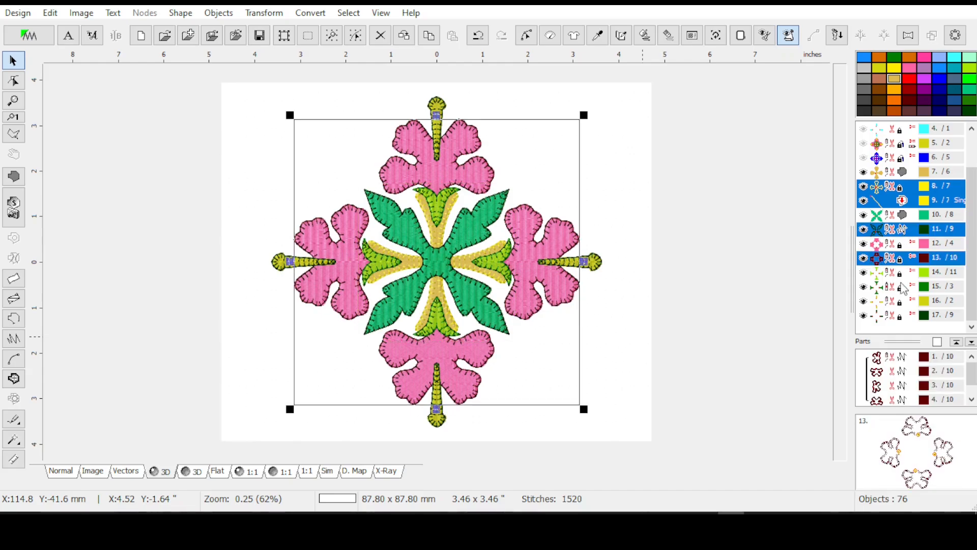
pyautogui.keyDown('ctrl'); pyautogui.click(909, 287); pyautogui.keyUp('ctrl')
pyautogui.keyDown('ctrl'); pyautogui.click(907, 316); pyautogui.keyUp('ctrl')
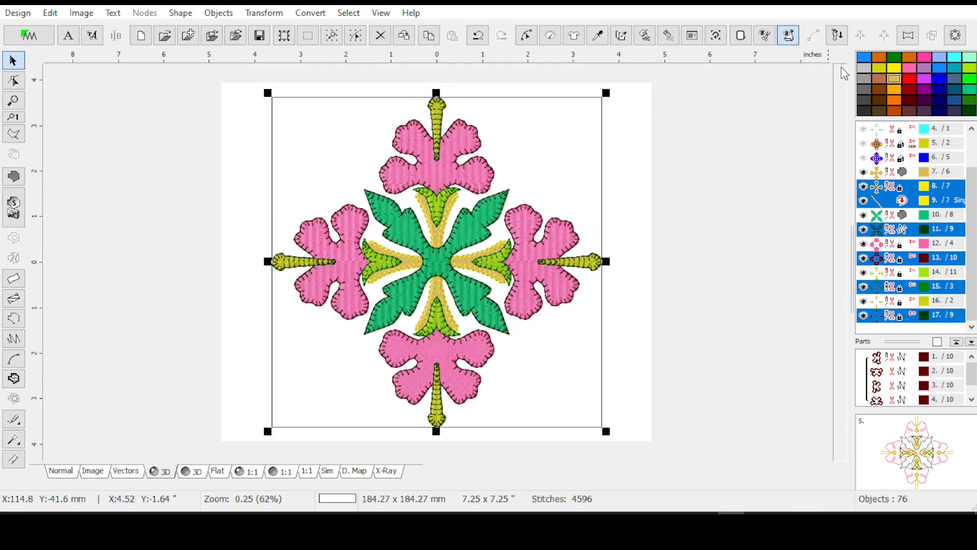
pyautogui.click(866, 112)
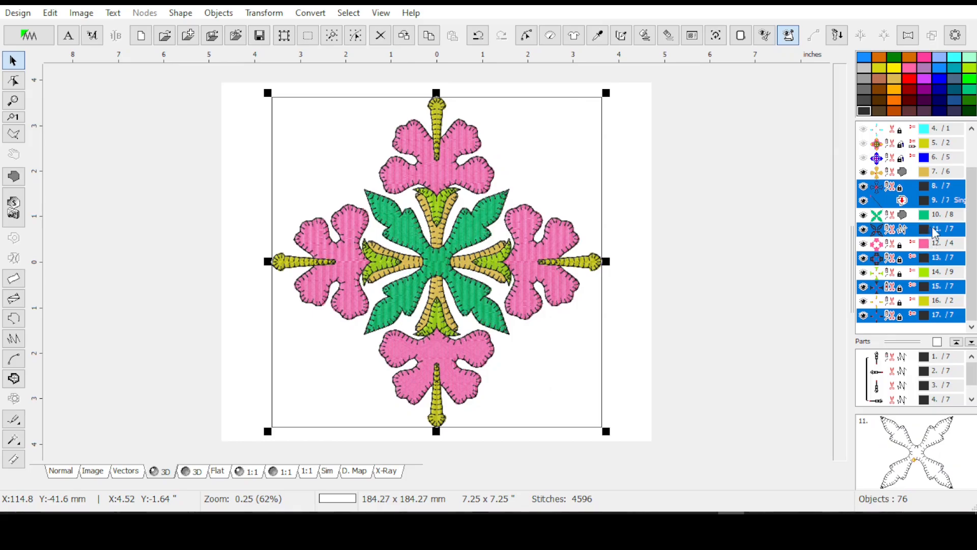
# Set up saving the design as a new Embird Outline Format file, entering HawaiianBlockFinal as the file name.
pyautogui.moveTo(973, 239); pyautogui.dragTo(972, 190)
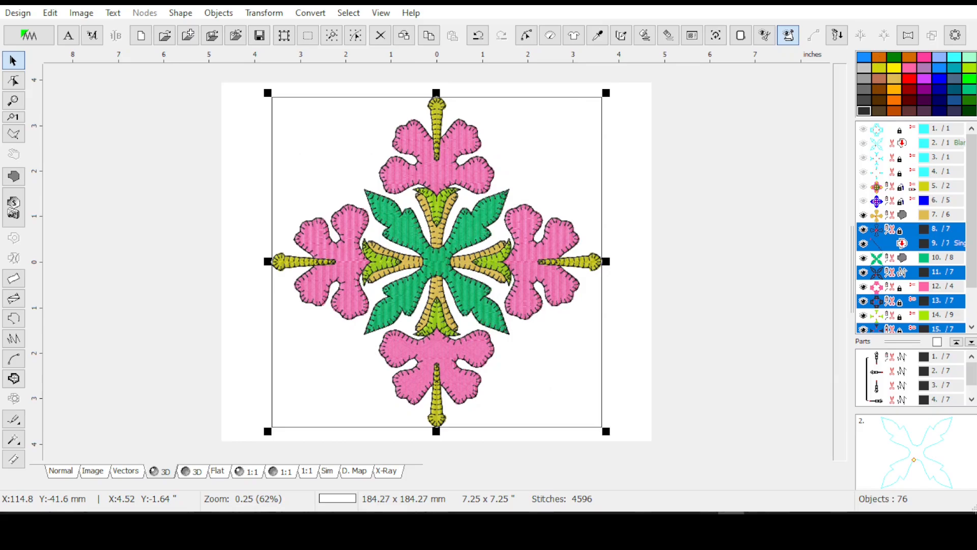
pyautogui.click(17, 12)
pyautogui.click(50, 128)
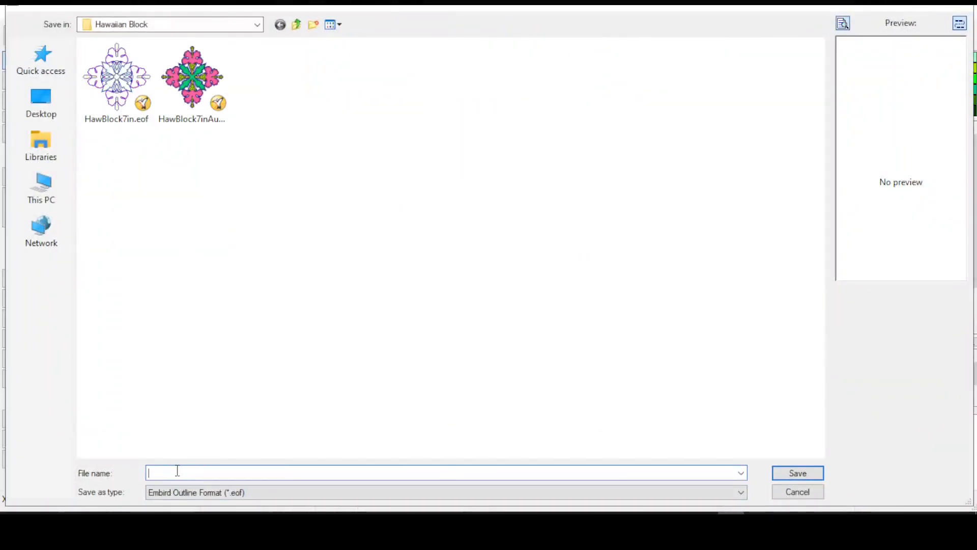
pyautogui.write('h')
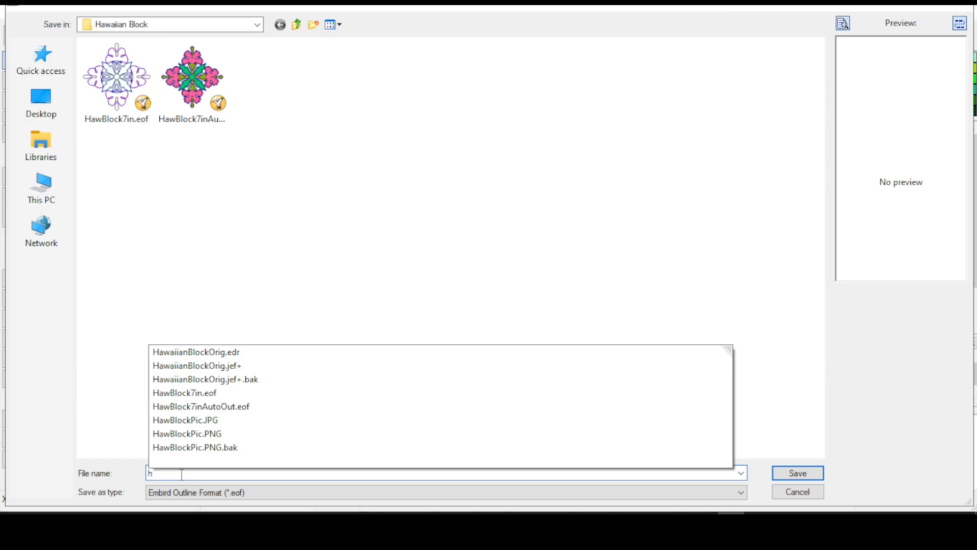
pyautogui.click(216, 356)
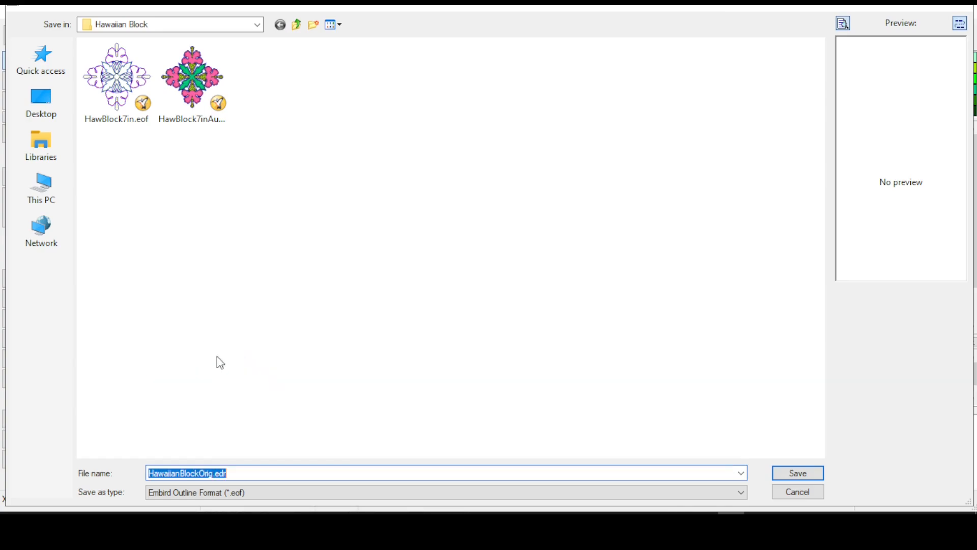
pyautogui.click(230, 476)
pyautogui.press('BackSpace')
pyautogui.press('BackSpace')
pyautogui.press('BackSpace')
pyautogui.press('BackSpace')
pyautogui.press('BackSpace')
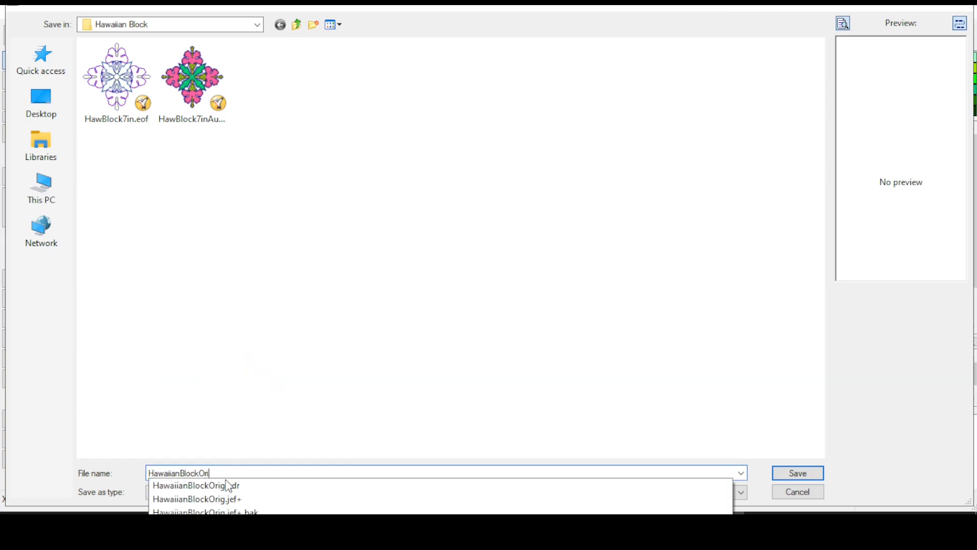
pyautogui.write('Final')
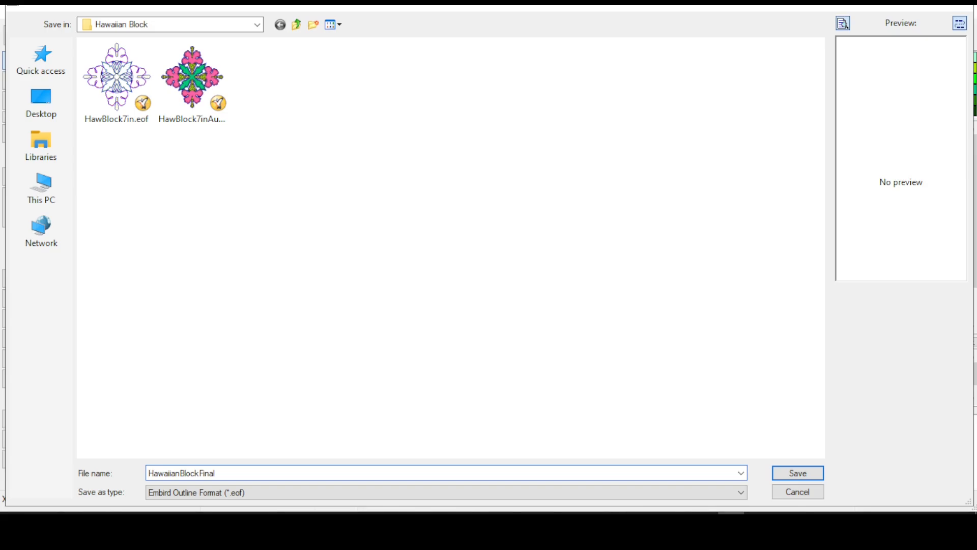
# Shorten Hawaiian to Haw in the new file name and save the design.
pyautogui.click(182, 473)
pyautogui.press('BackSpace')
pyautogui.press('BackSpace')
pyautogui.press('BackSpace')
pyautogui.press('BackSpace')
pyautogui.press('BackSpace')
pyautogui.press('Return')
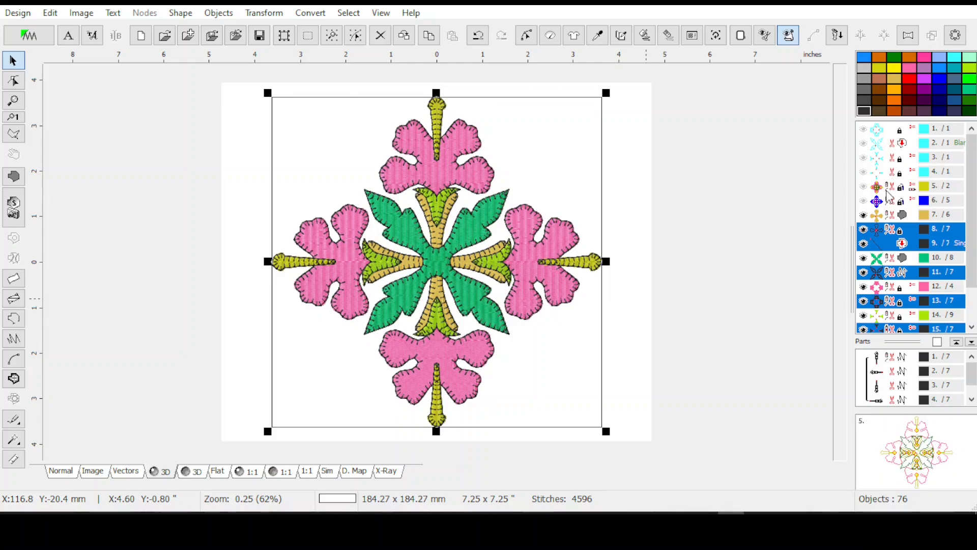
# Recolor the four hidden cyan outline objects at the start of the stitching order yellow.
pyautogui.moveTo(972, 214); pyautogui.dragTo(969, 243)
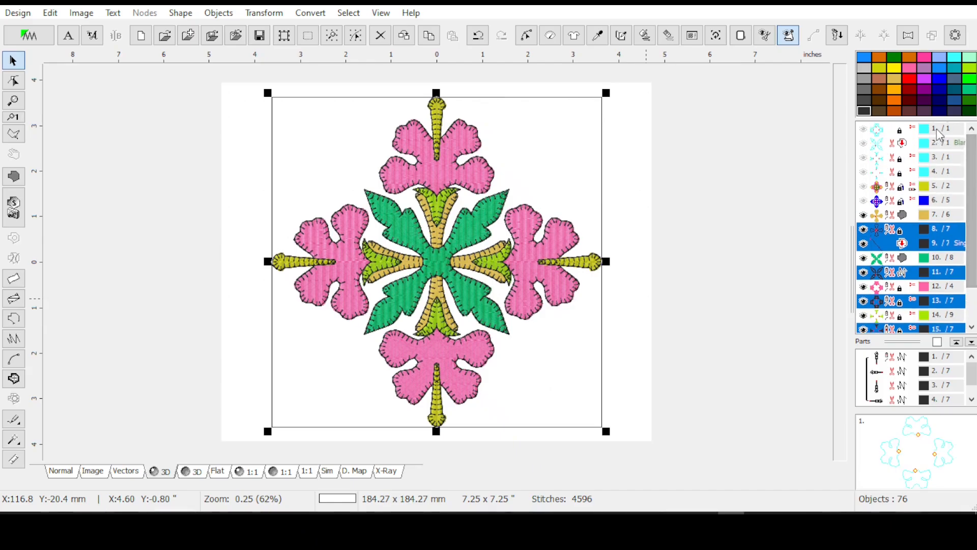
pyautogui.moveTo(939, 130); pyautogui.dragTo(941, 184)
pyautogui.press('Escape')
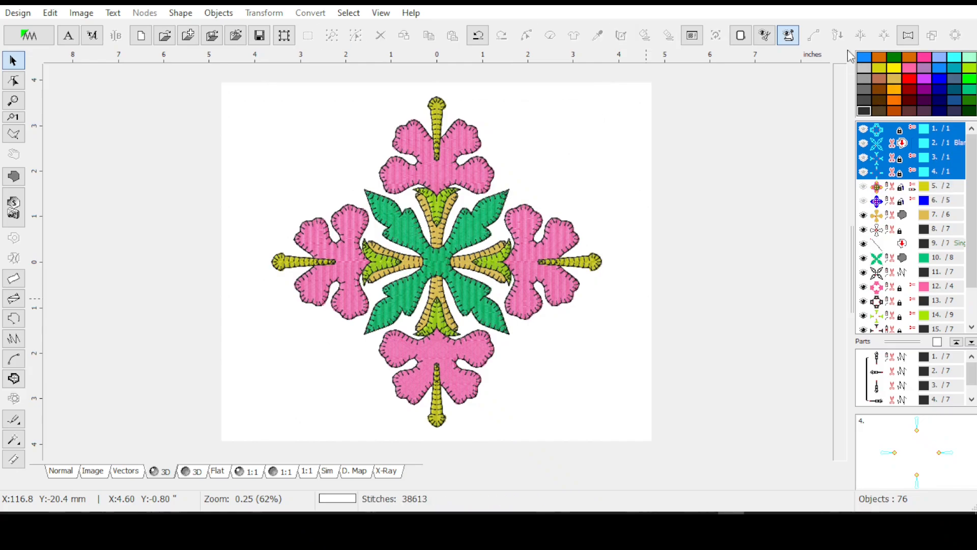
pyautogui.click(895, 67)
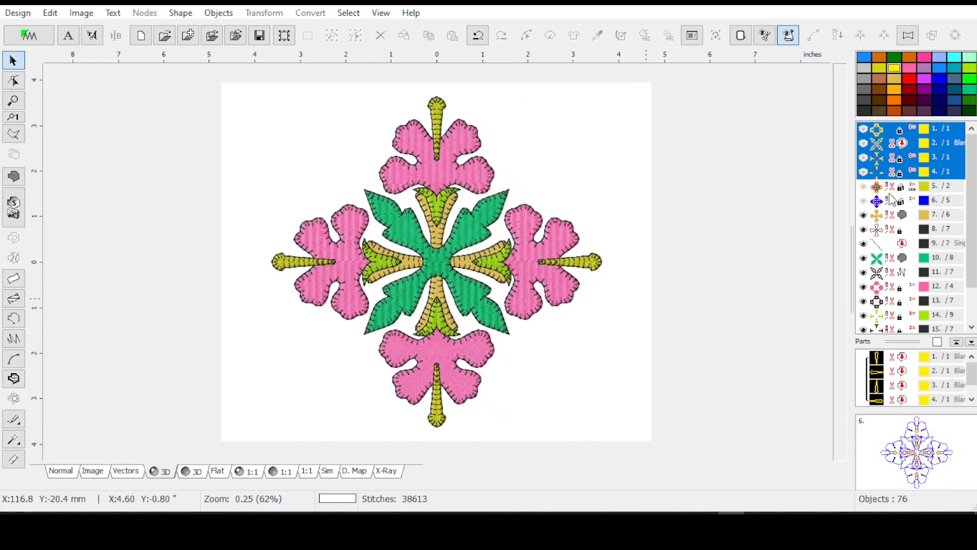
# Review the parts of the hidden multicolored outline group and recolor the whole group the same yellow.
pyautogui.click(898, 192)
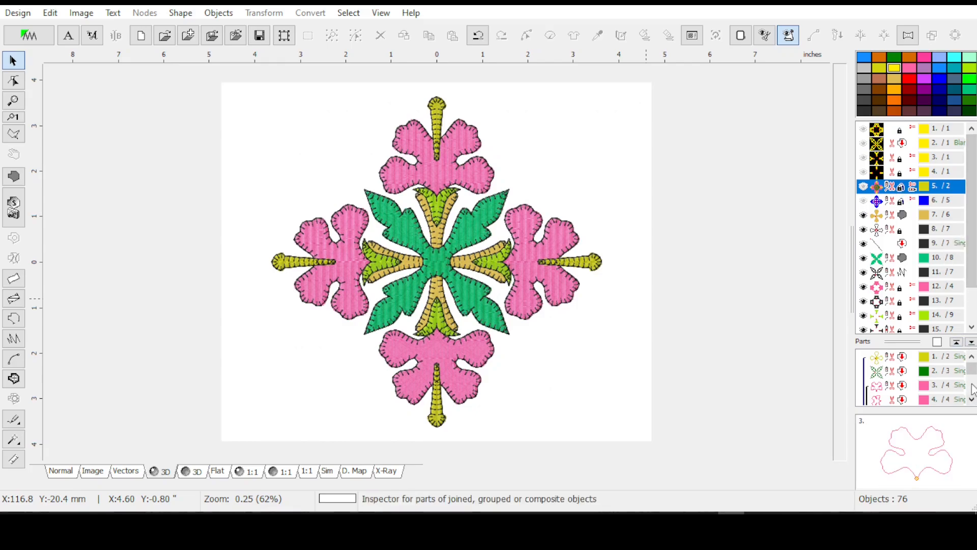
pyautogui.moveTo(976, 373)
pyautogui.mouseDown()
pyautogui.moveTo(973, 403)
pyautogui.moveTo(973, 362)
pyautogui.mouseUp()
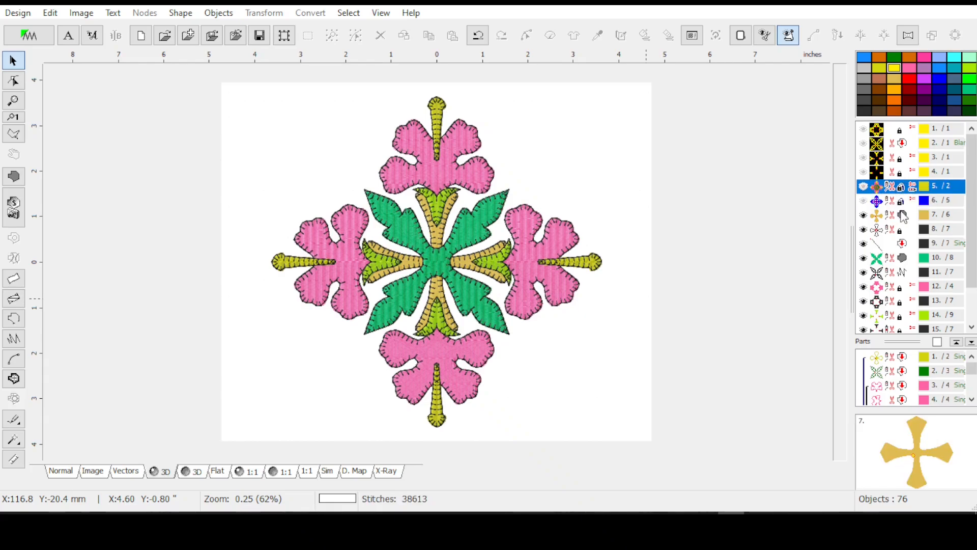
pyautogui.click(895, 71)
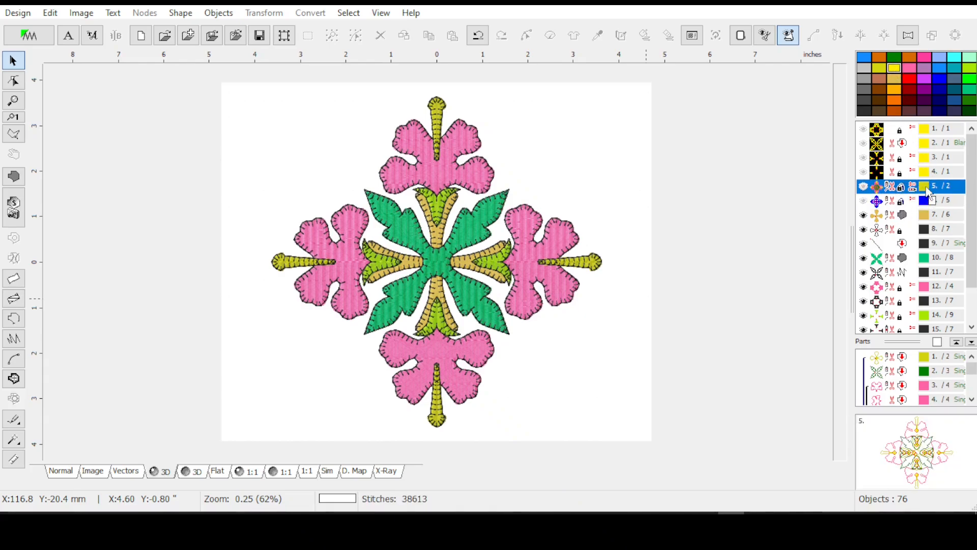
# Duplicate the blue outline group that surrounds the whole design and recolor the copy orange.
pyautogui.click(889, 205)
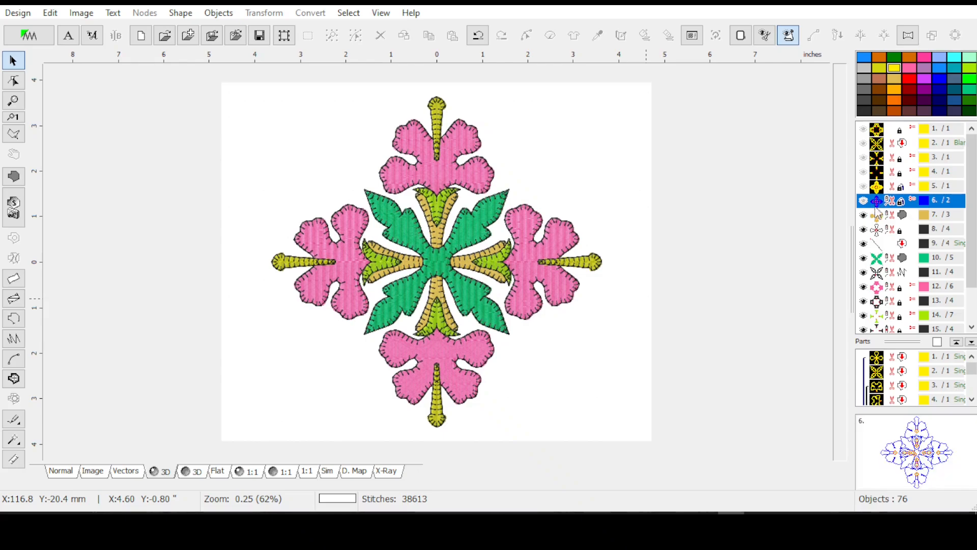
pyautogui.moveTo(970, 271); pyautogui.dragTo(966, 335)
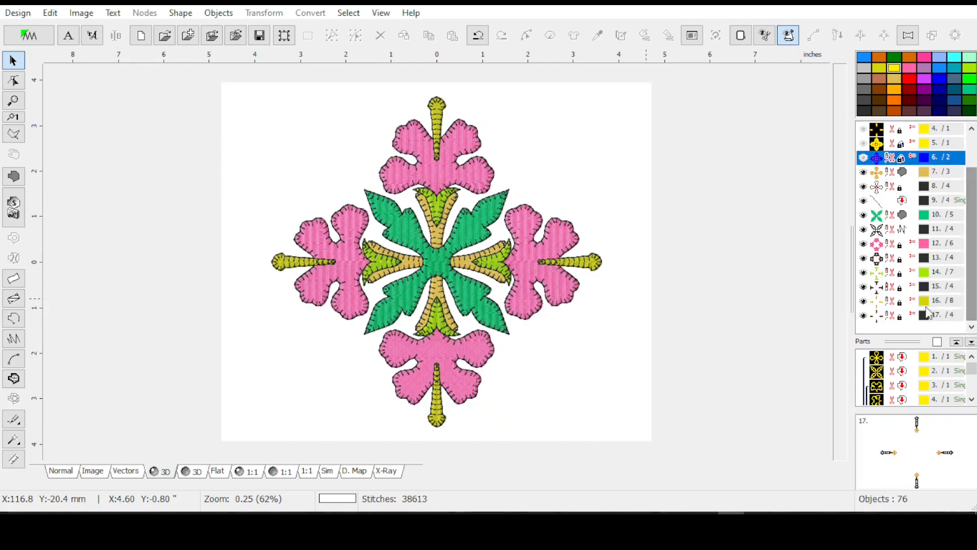
pyautogui.click(875, 161)
pyautogui.hotkey('ctrl', 'c')
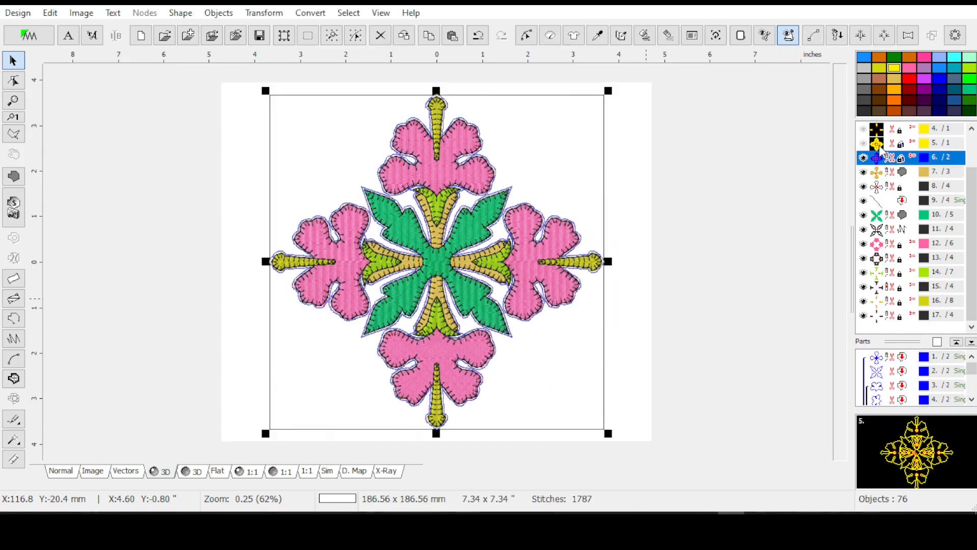
pyautogui.hotkey('ctrl', 'v')
pyautogui.scroll(-1, 972, 248)
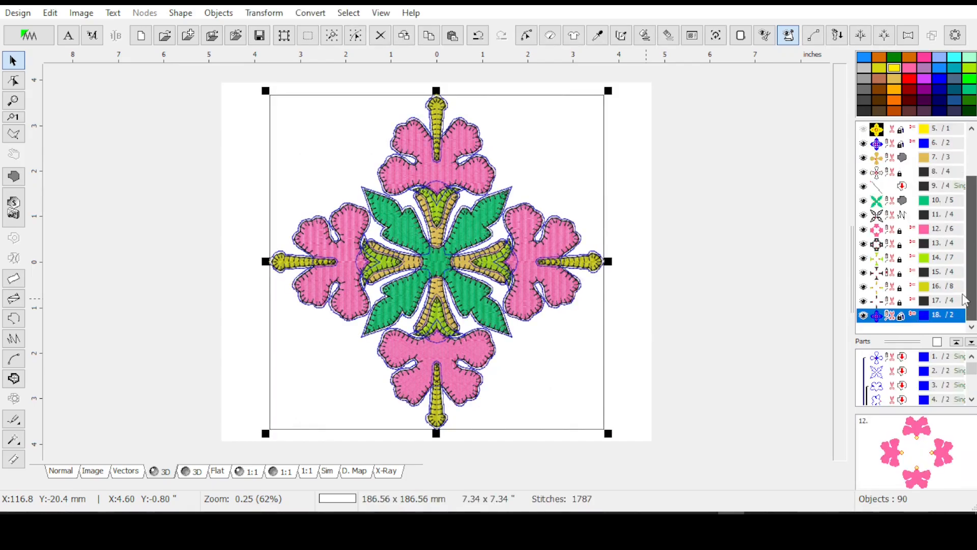
pyautogui.moveTo(897, 107); pyautogui.dragTo(908, 320)
# Move the orange outline copy directly before the gold cross fill in the stitching order and delete the original blue outline group.
pyautogui.scroll(1, 896, 203)
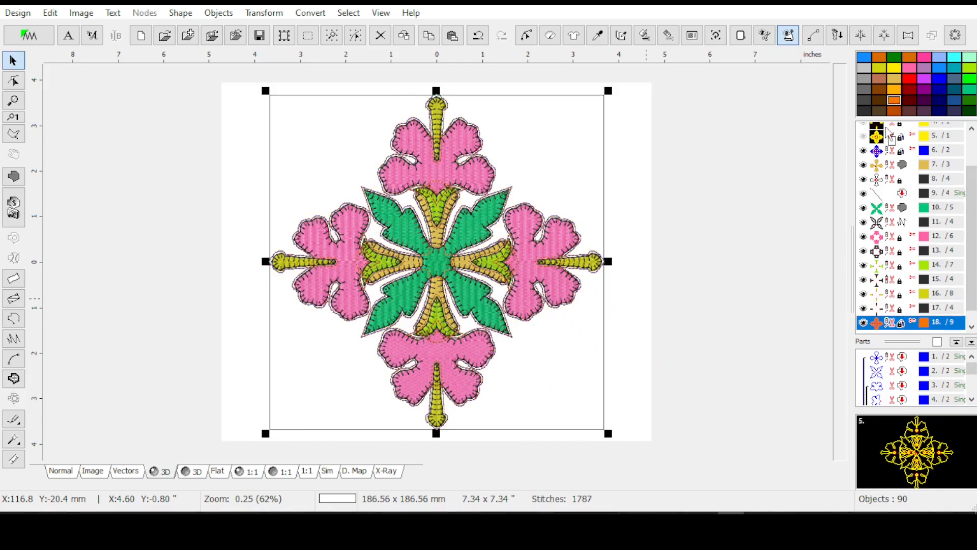
pyautogui.scroll(2, 884, 149)
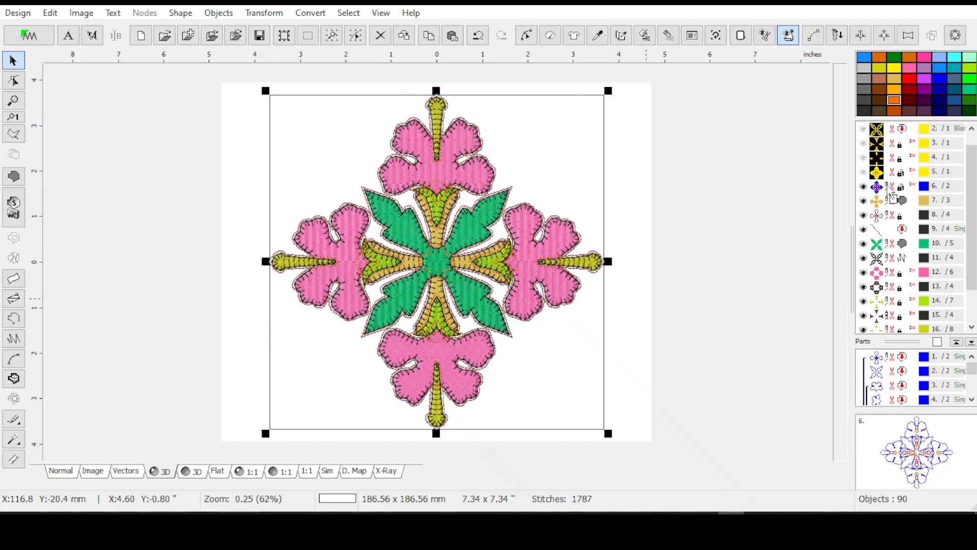
pyautogui.rightClick(879, 208)
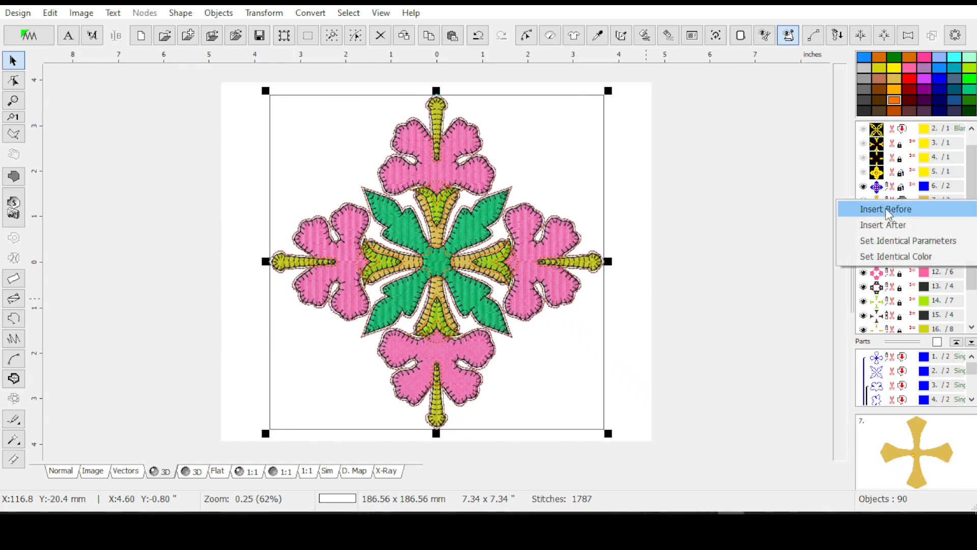
pyautogui.click(894, 207)
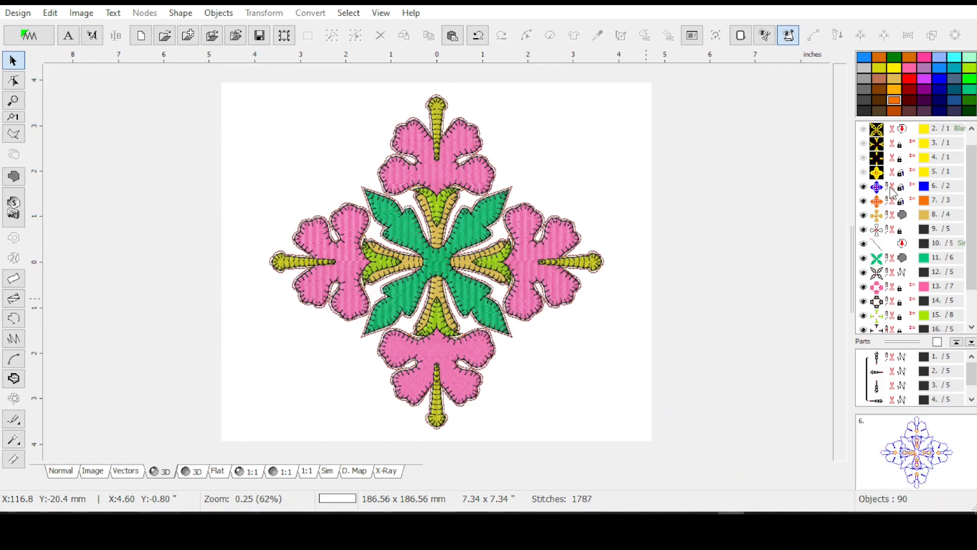
pyautogui.click(890, 187)
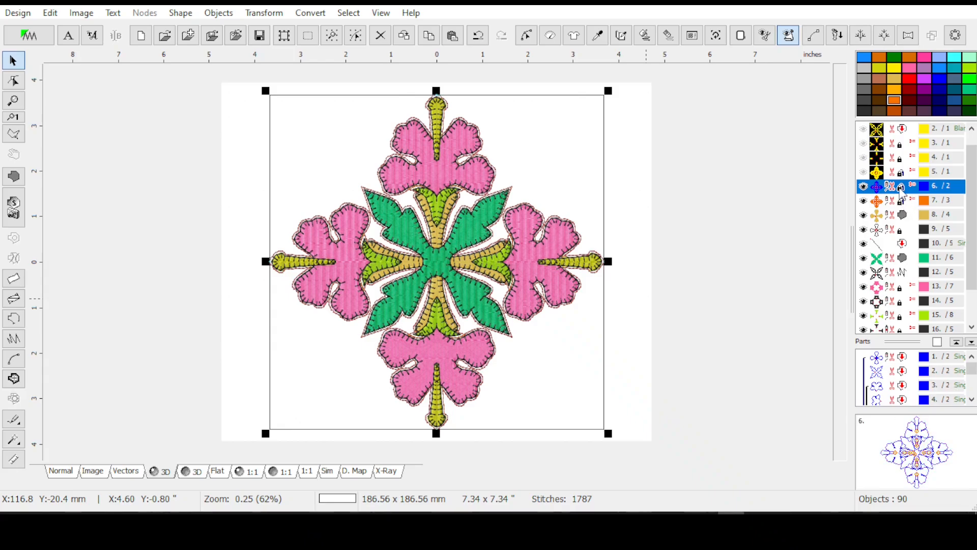
pyautogui.press('Delete')
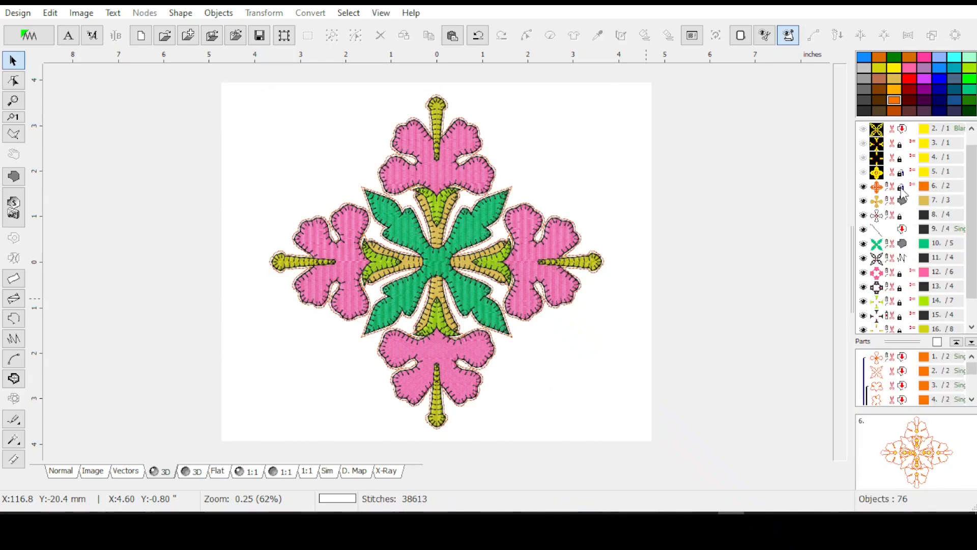
# Set both the minimum and maximum stitch length of the orange outline group to 4.0 mm and apply the change.
pyautogui.click(901, 188)
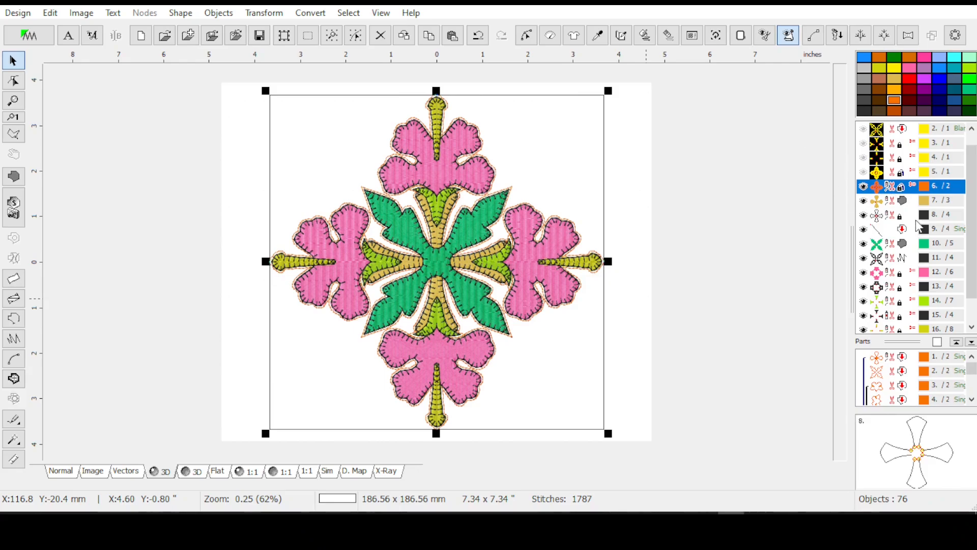
pyautogui.click(645, 35)
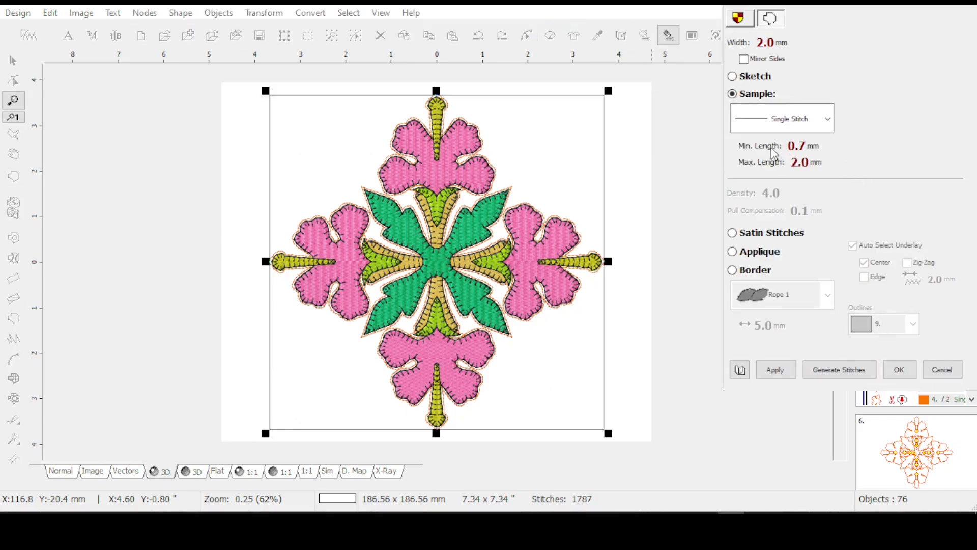
pyautogui.click(773, 151)
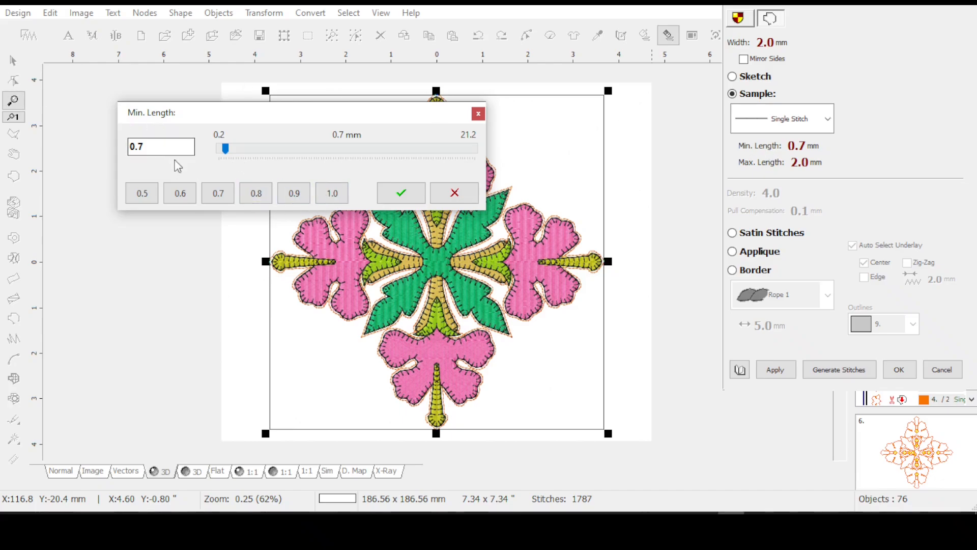
pyautogui.moveTo(153, 146); pyautogui.dragTo(132, 132)
pyautogui.write('4')
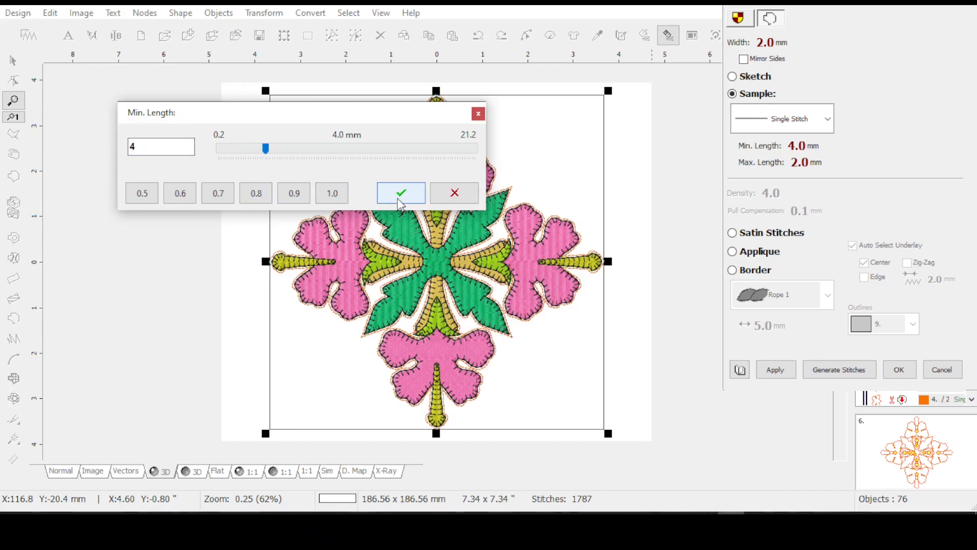
pyautogui.click(401, 193)
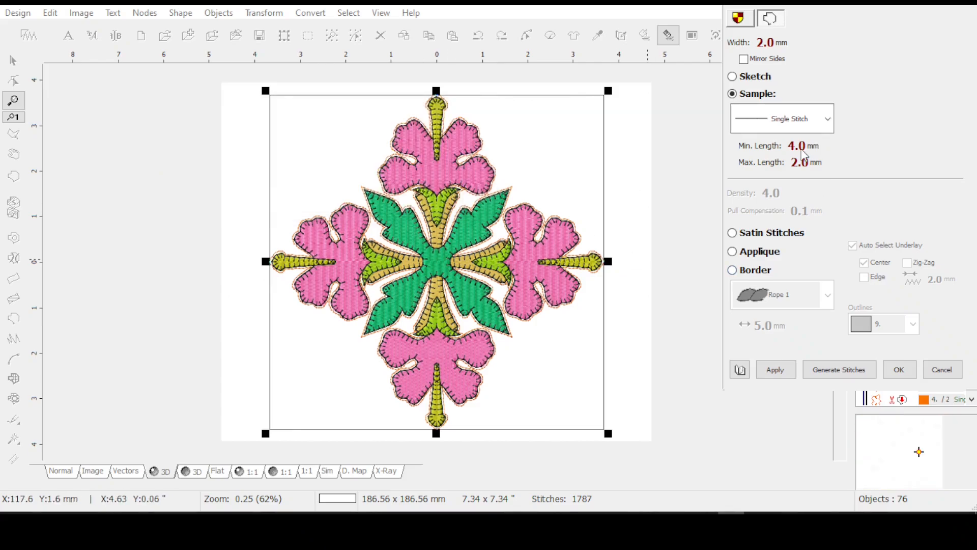
pyautogui.click(760, 168)
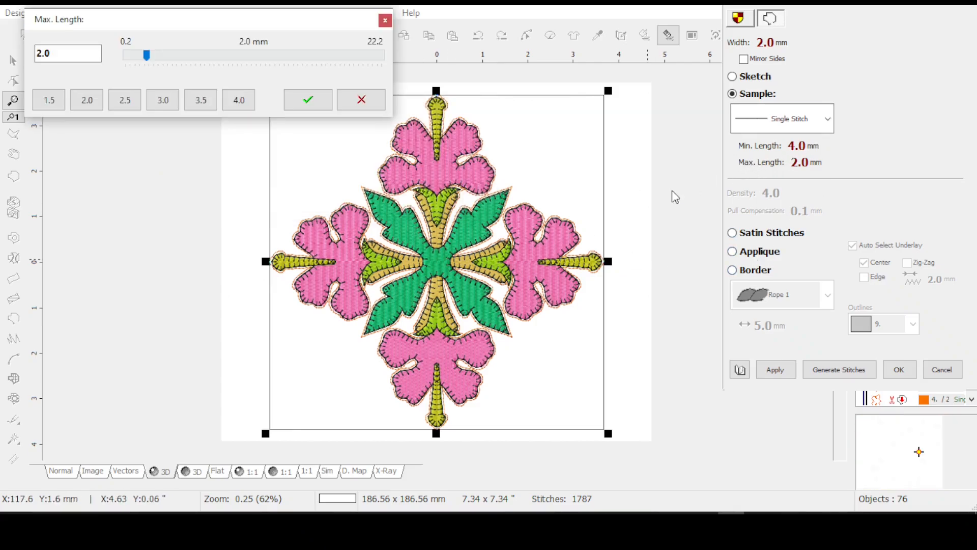
pyautogui.click(239, 100)
pyautogui.click(328, 111)
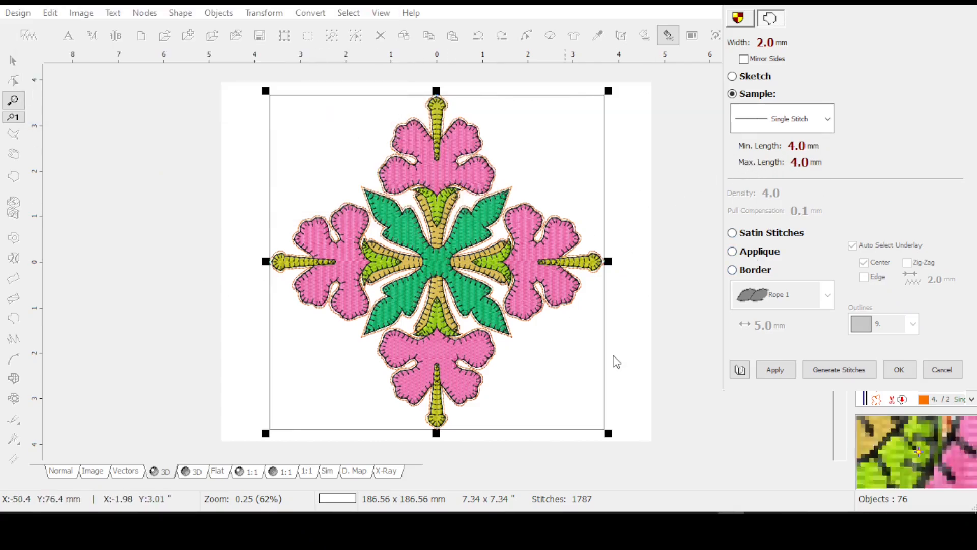
pyautogui.click(774, 369)
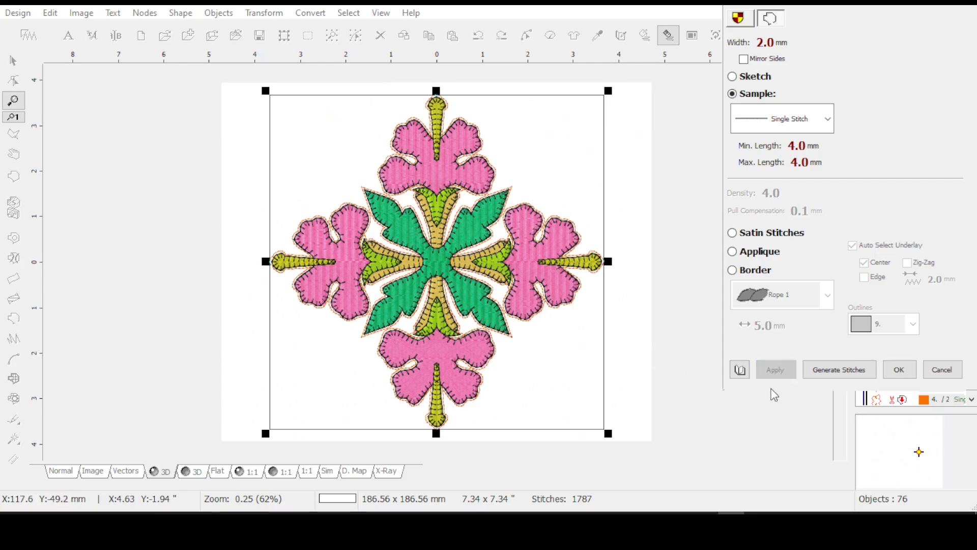
pyautogui.click(898, 367)
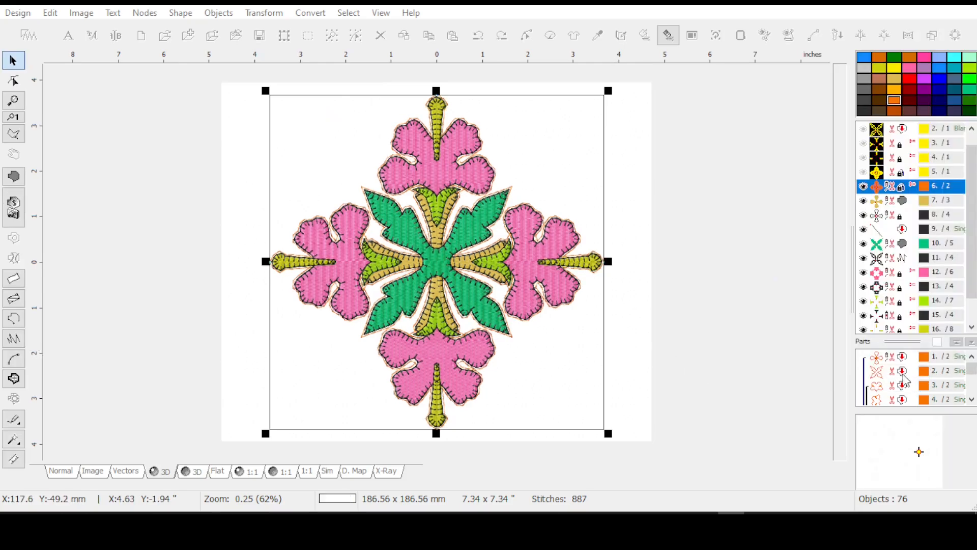
# Examine the orange outline up close around the upper pink flower and its neighboring leaves.
pyautogui.doubleClick(886, 185)
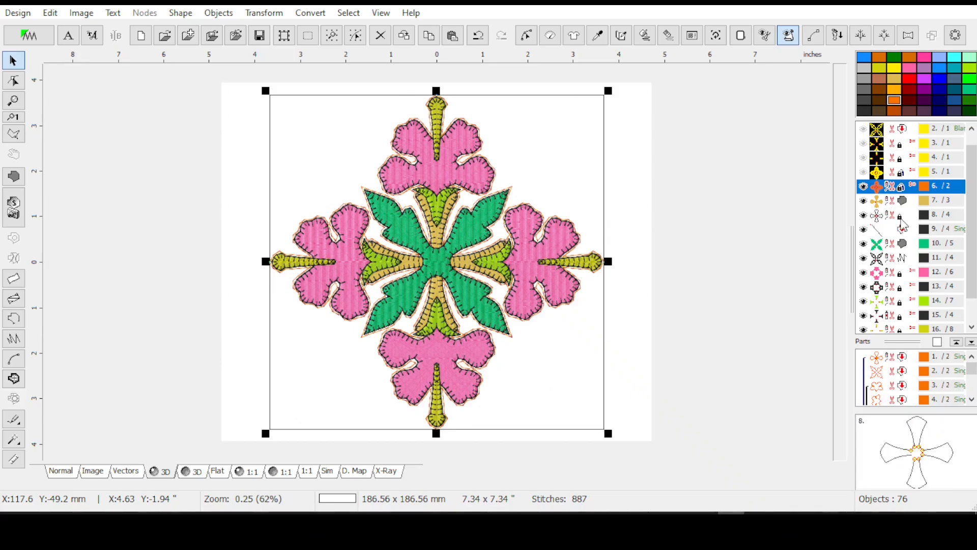
pyautogui.moveTo(972, 222); pyautogui.dragTo(972, 247)
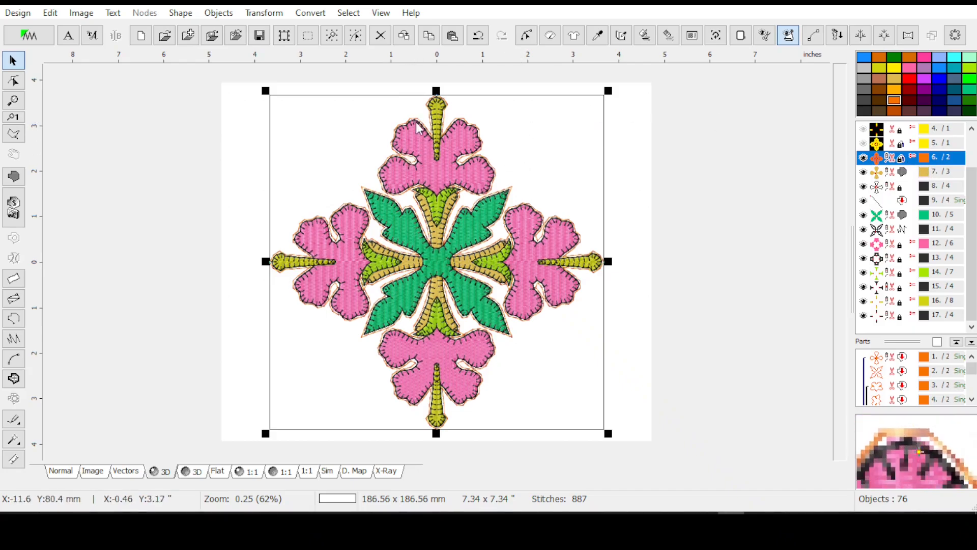
pyautogui.scroll(2, 416, 128)
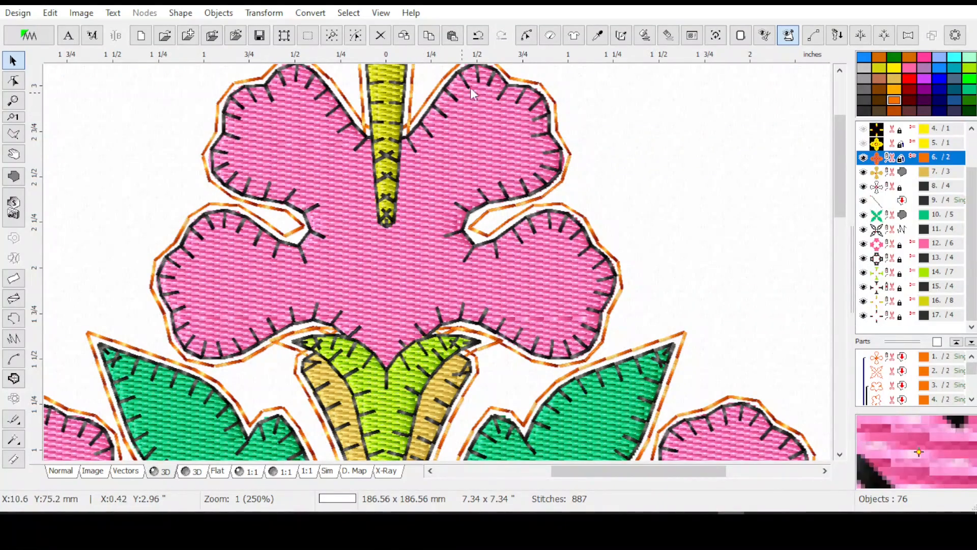
# Set both the minimum and maximum stitch length of the orange outline group to 3.0 mm and apply the change.
pyautogui.moveTo(900, 159)
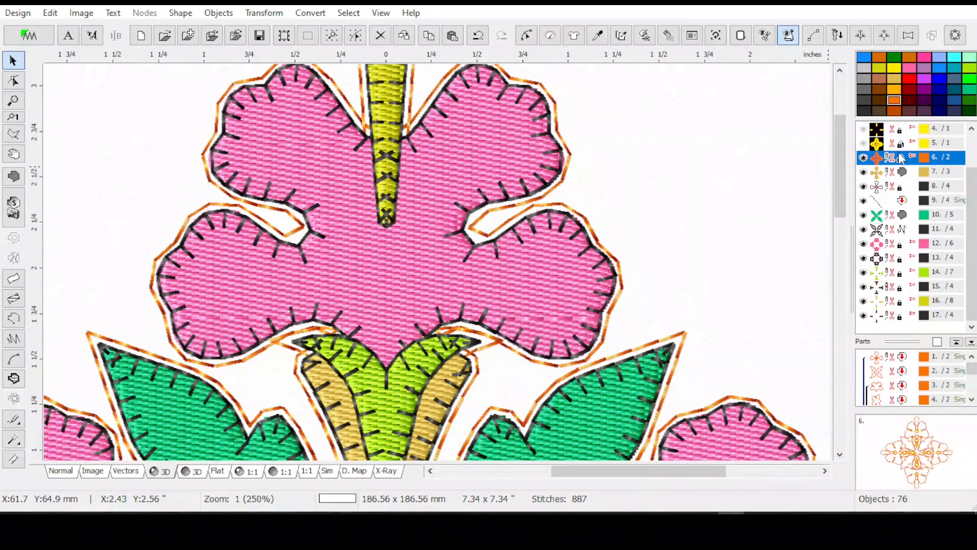
pyautogui.click(549, 40)
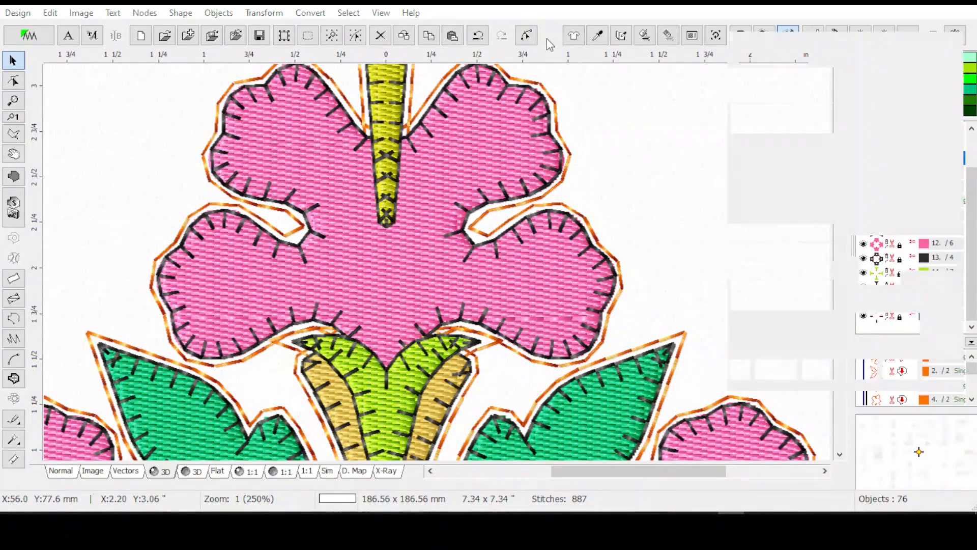
pyautogui.click(798, 146)
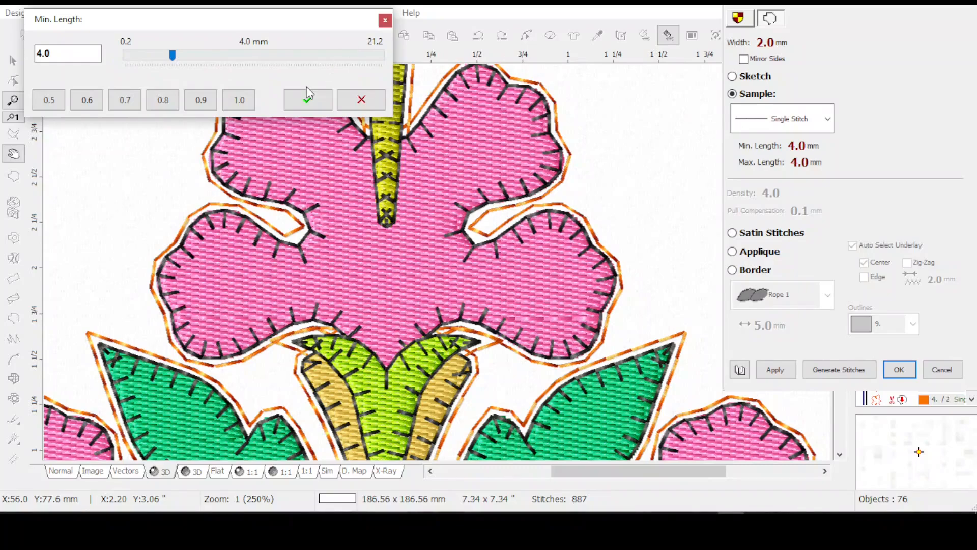
pyautogui.moveTo(71, 53); pyautogui.dragTo(33, 53)
pyautogui.write('3')
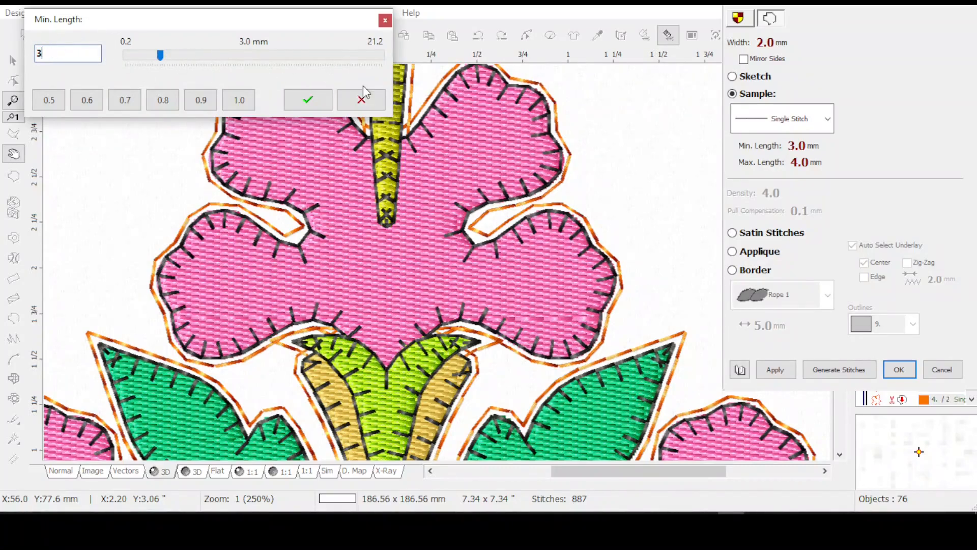
pyautogui.click(307, 100)
pyautogui.click(758, 164)
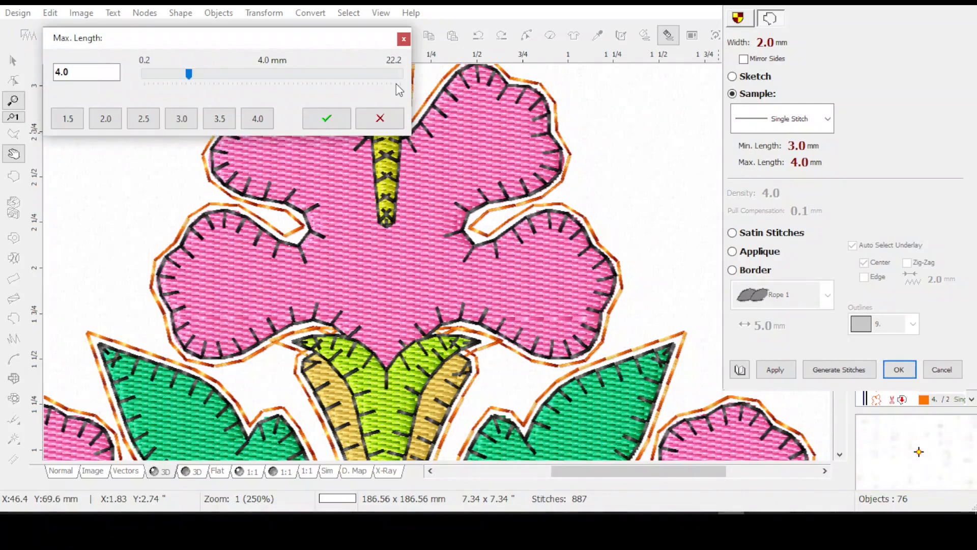
pyautogui.click(181, 118)
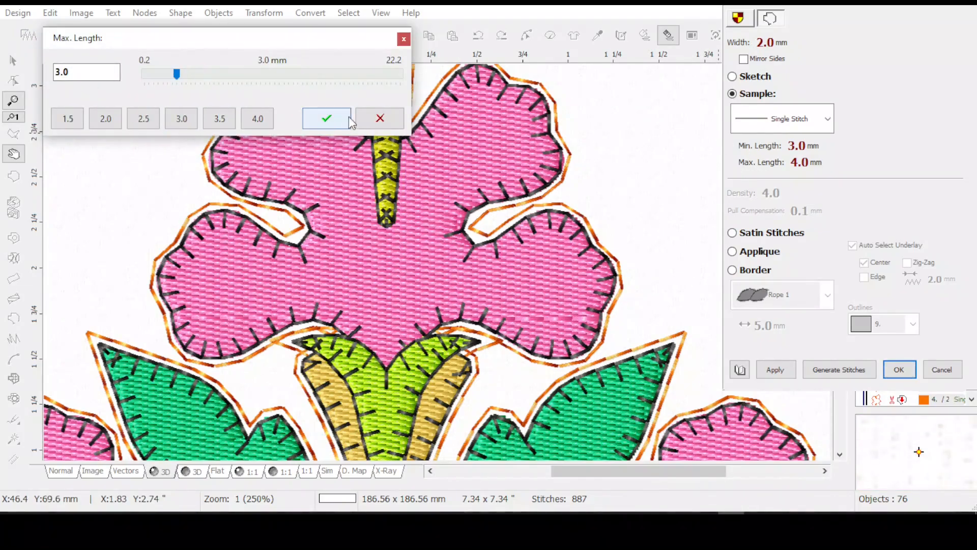
pyautogui.click(333, 122)
pyautogui.click(774, 370)
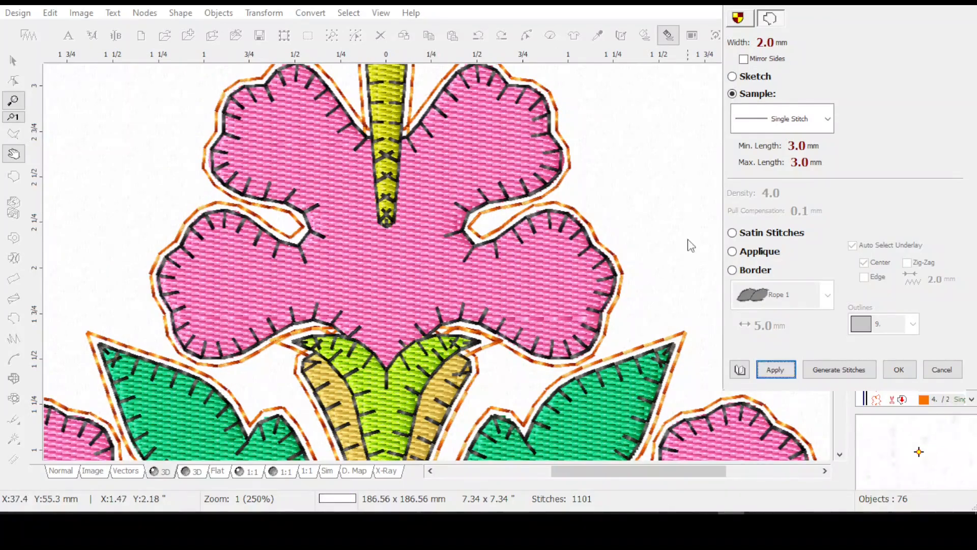
pyautogui.click(911, 378)
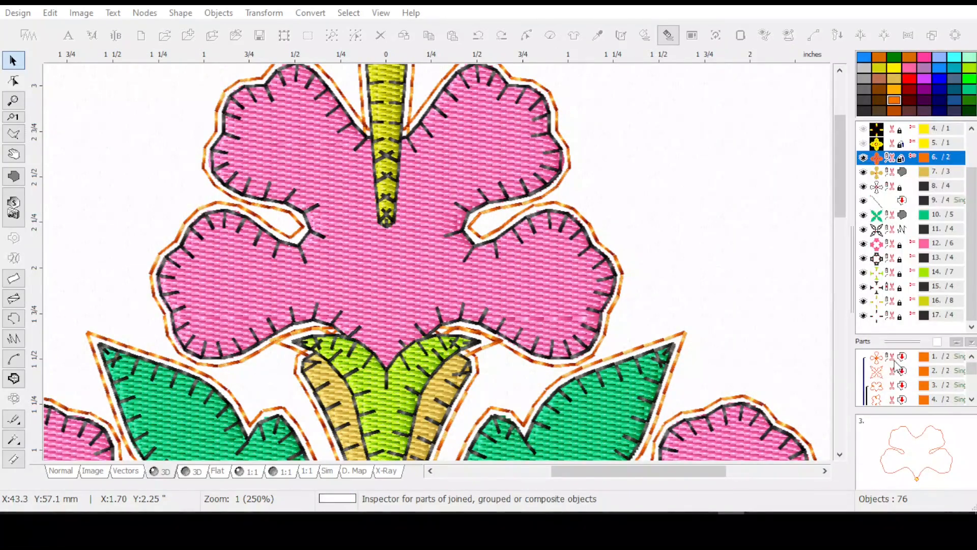
# Open the black blanket-stitch outline of the gold cross for node editing and examine it around the design's center.
pyautogui.scroll(-3, 646, 317)
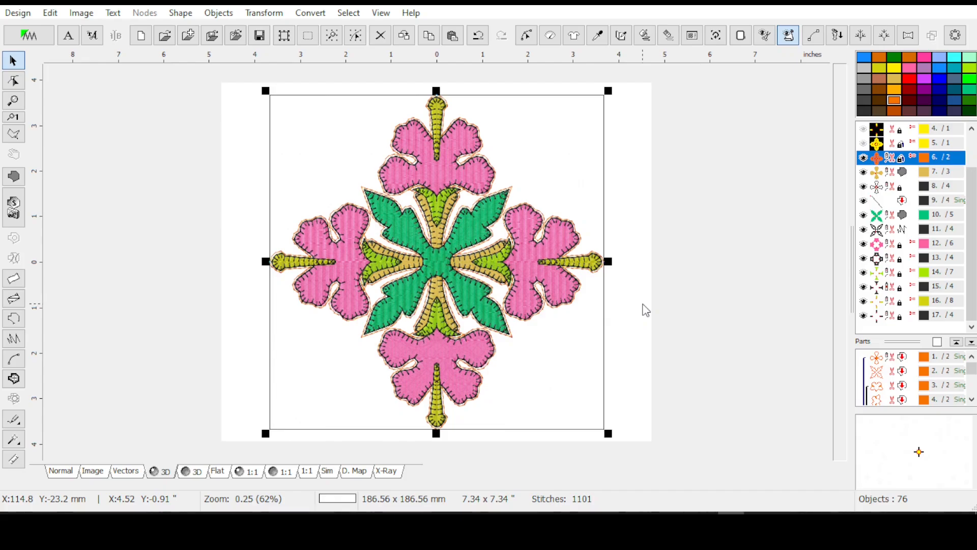
pyautogui.click(892, 188)
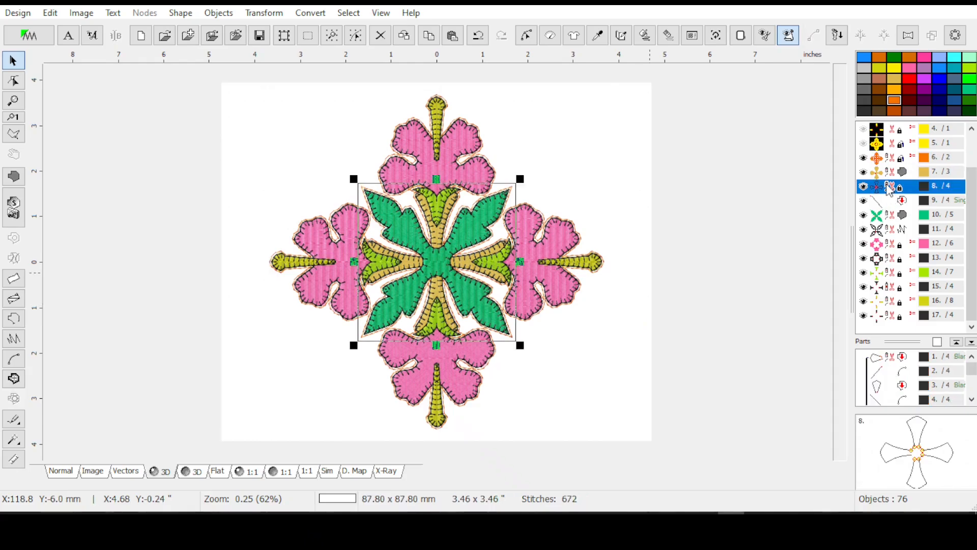
pyautogui.click(526, 35)
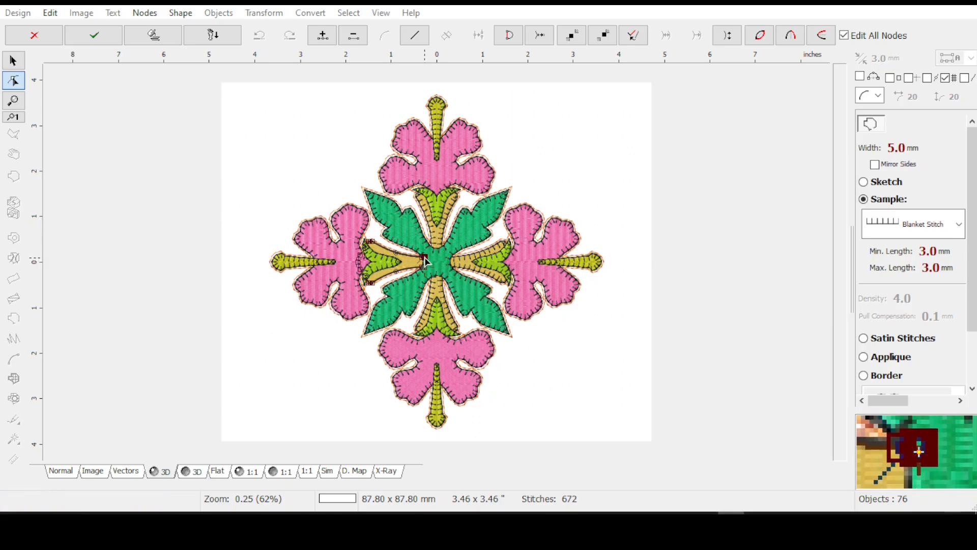
pyautogui.scroll(1, 426, 264)
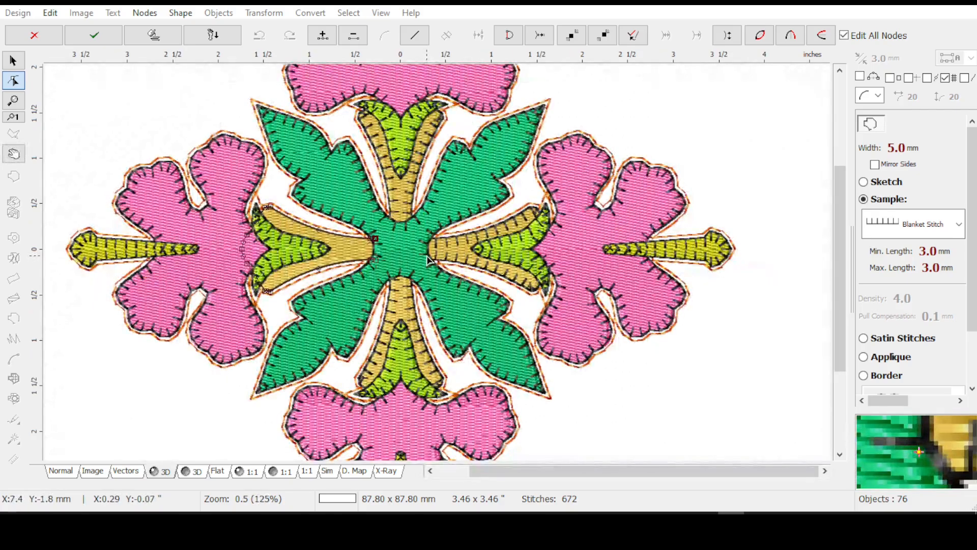
# Draw a short slanted single-stitch outline, about 12.6 x 5.8 mm, in the empty area above the left pink flower.
pyautogui.click(131, 102)
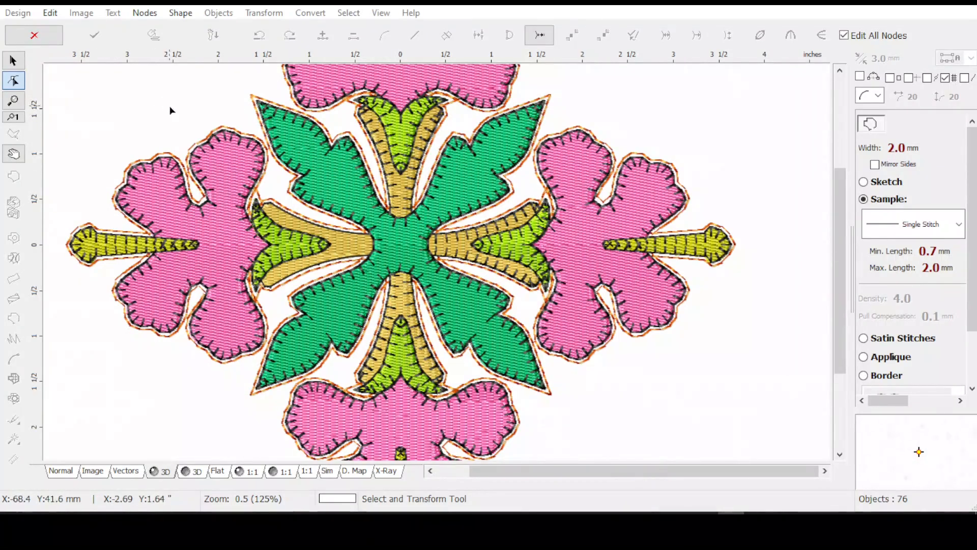
pyautogui.click(190, 113)
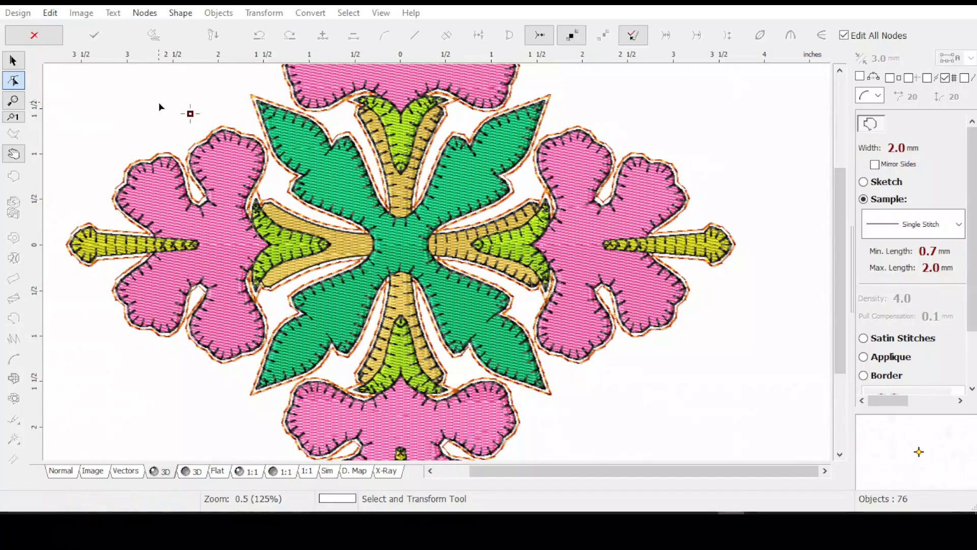
pyautogui.click(145, 93)
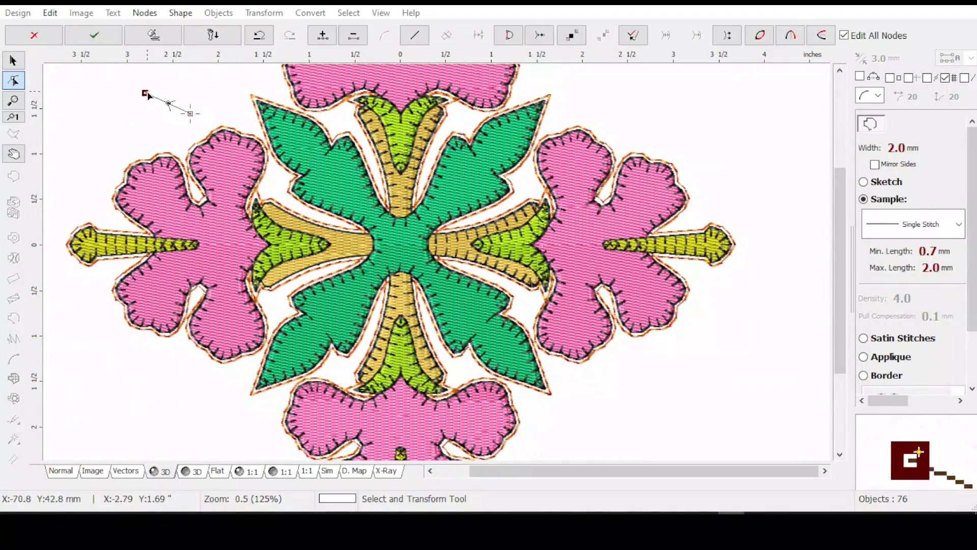
pyautogui.press('Return')
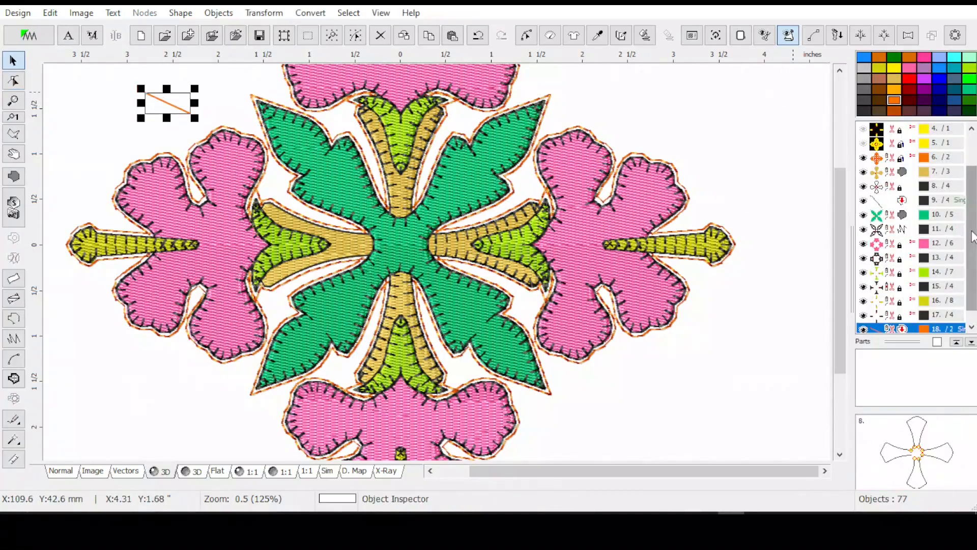
# Move the new slanted line directly before the green leaf fill in the stitching order and recolor it black.
pyautogui.scroll(-1, 975, 296)
pyautogui.moveTo(975, 296); pyautogui.dragTo(976, 305)
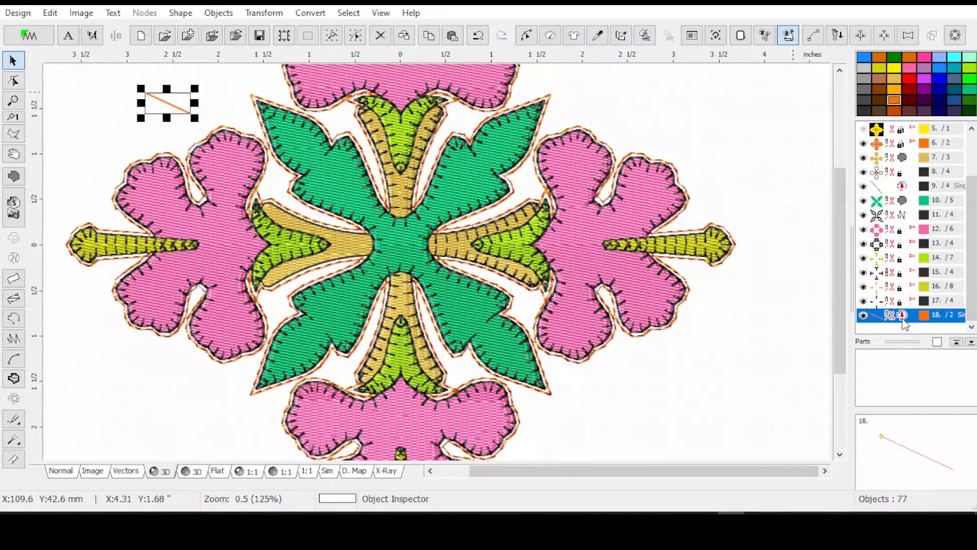
pyautogui.rightClick(879, 189)
pyautogui.click(890, 216)
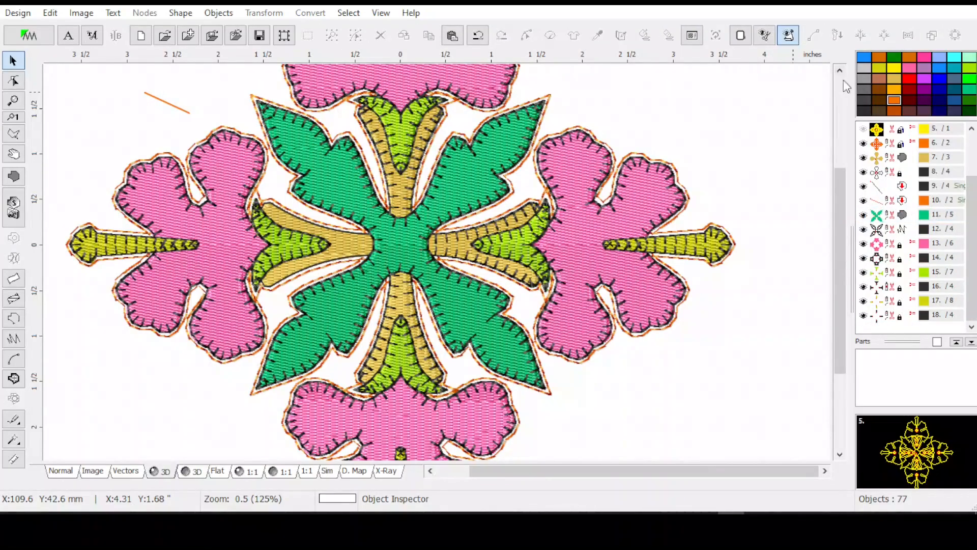
pyautogui.moveTo(864, 111); pyautogui.dragTo(927, 201)
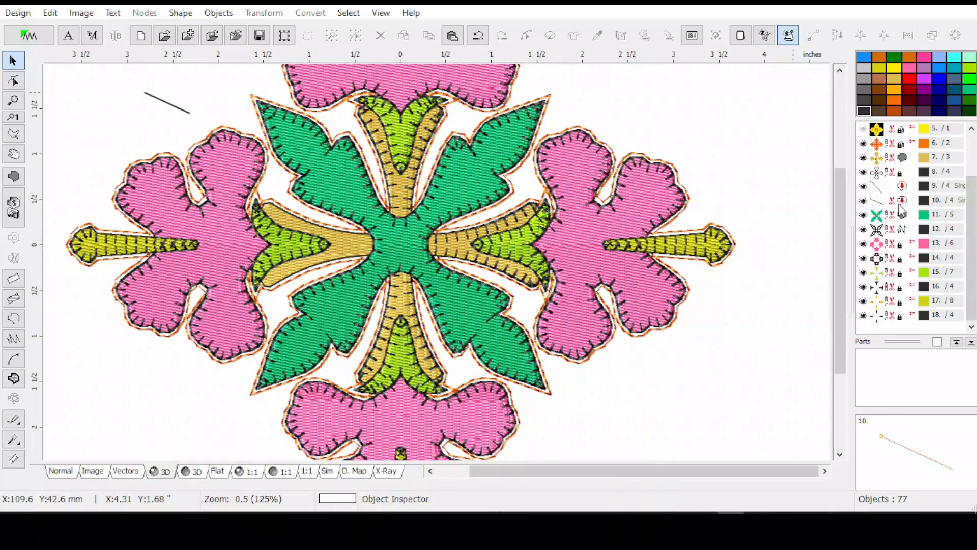
pyautogui.click(904, 200)
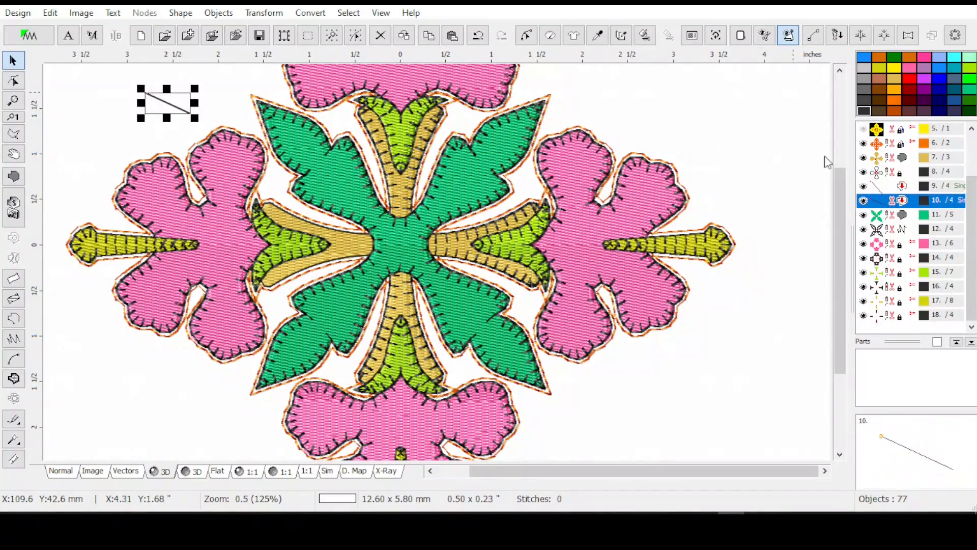
# Set both the minimum and maximum stitch length of the new black line to 5.0 mm and apply the change.
pyautogui.click(550, 37)
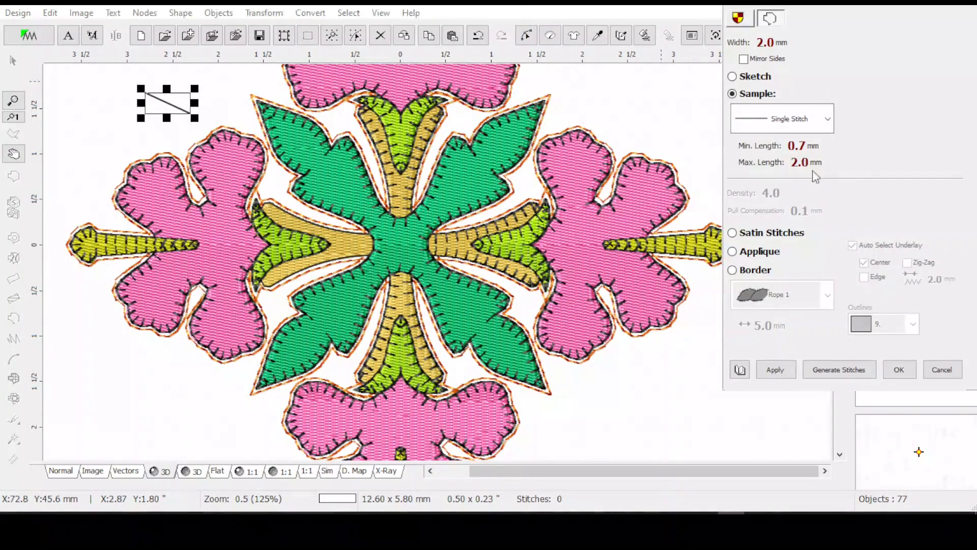
pyautogui.click(797, 148)
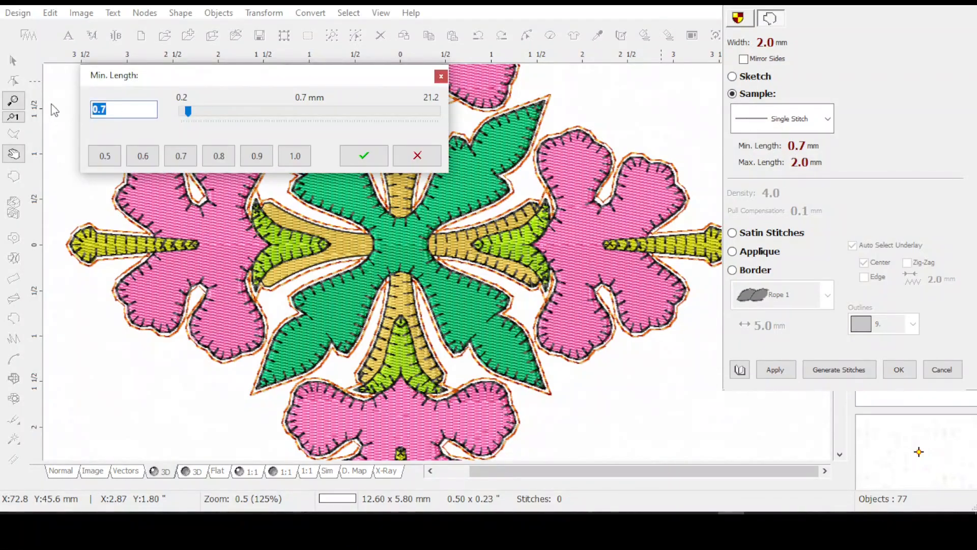
pyautogui.write('5')
pyautogui.click(377, 156)
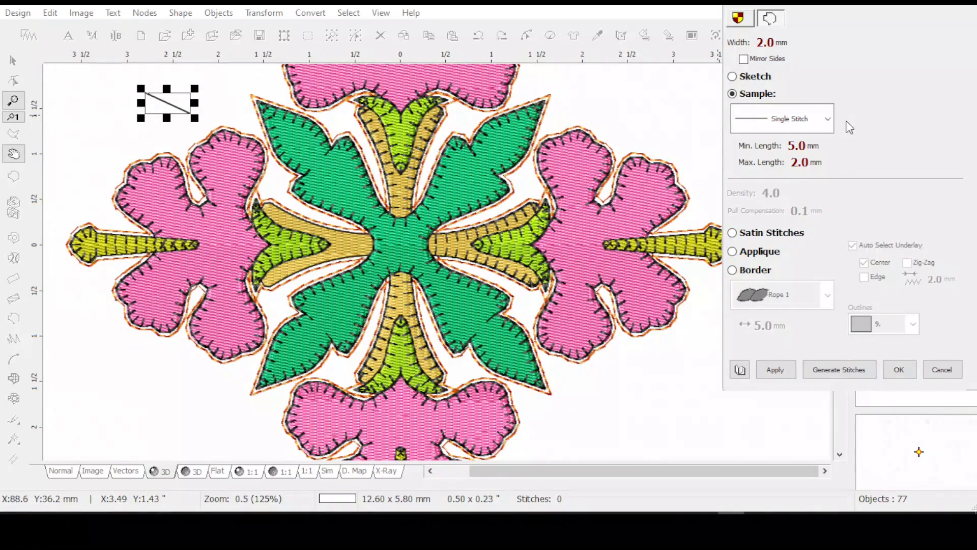
pyautogui.click(770, 165)
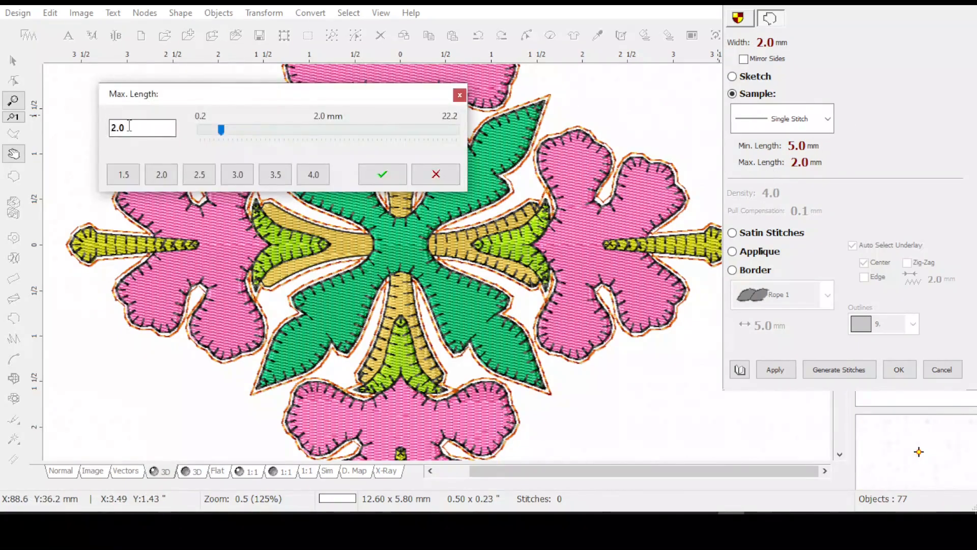
pyautogui.moveTo(130, 127); pyautogui.dragTo(69, 119)
pyautogui.write('5')
pyautogui.click(395, 176)
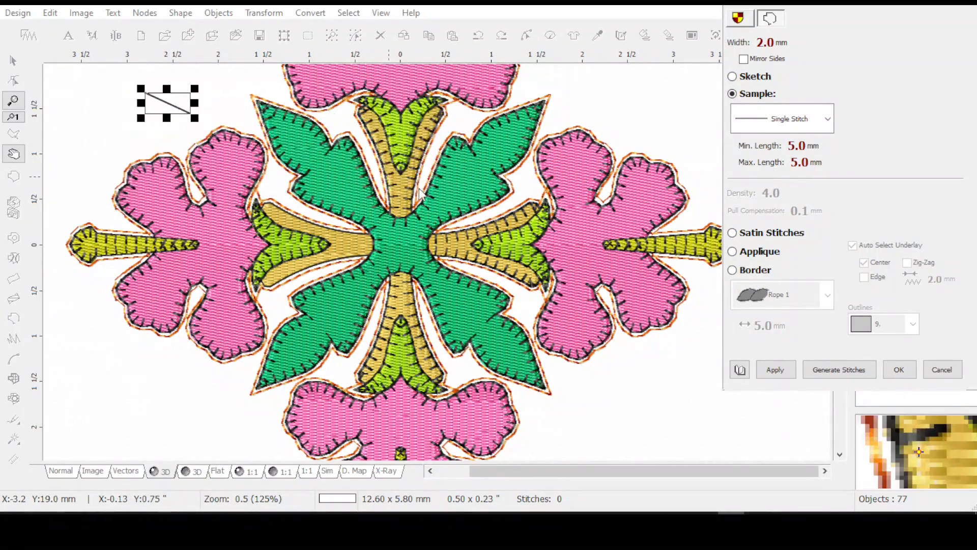
pyautogui.click(775, 371)
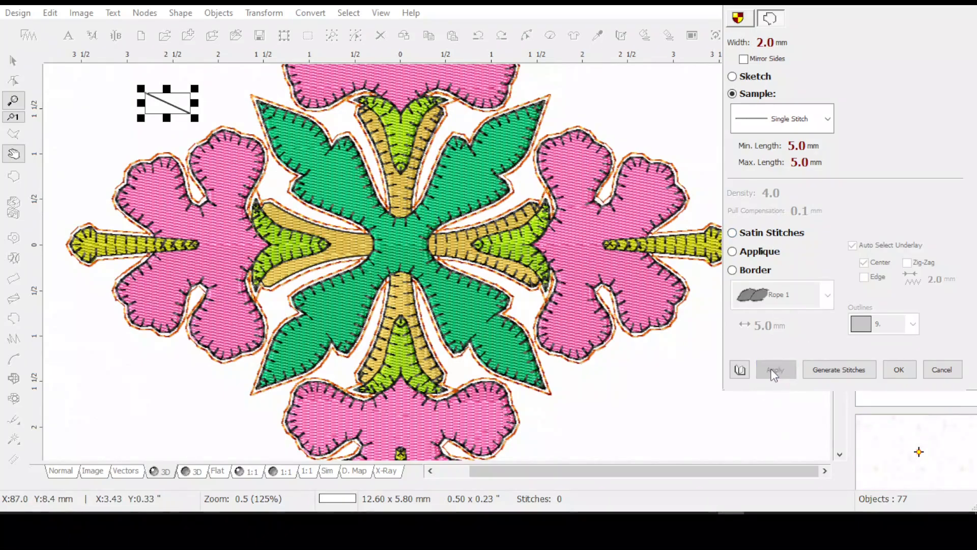
pyautogui.click(900, 370)
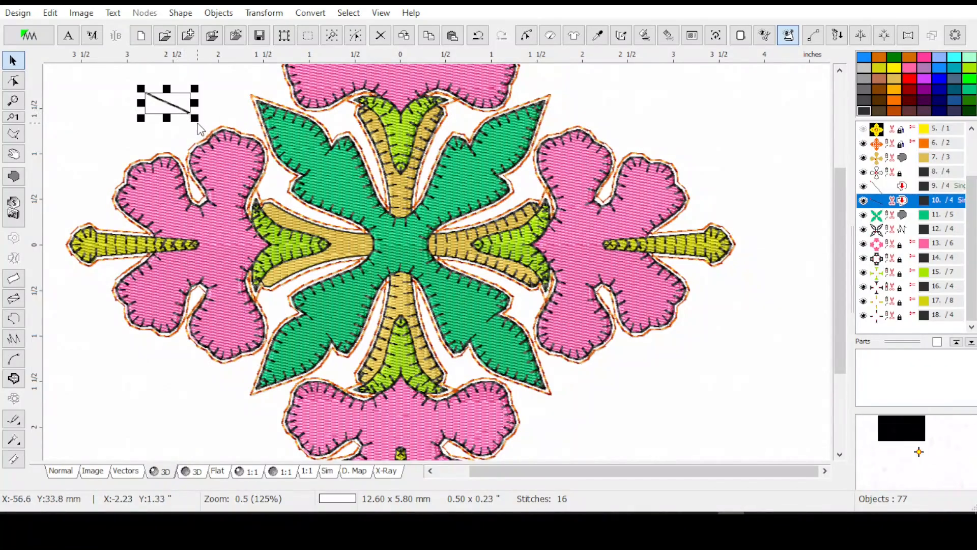
# Reshape the slanted black line into a straight vertical line and stretch it upward to a length of about 36 mm.
pyautogui.click(527, 36)
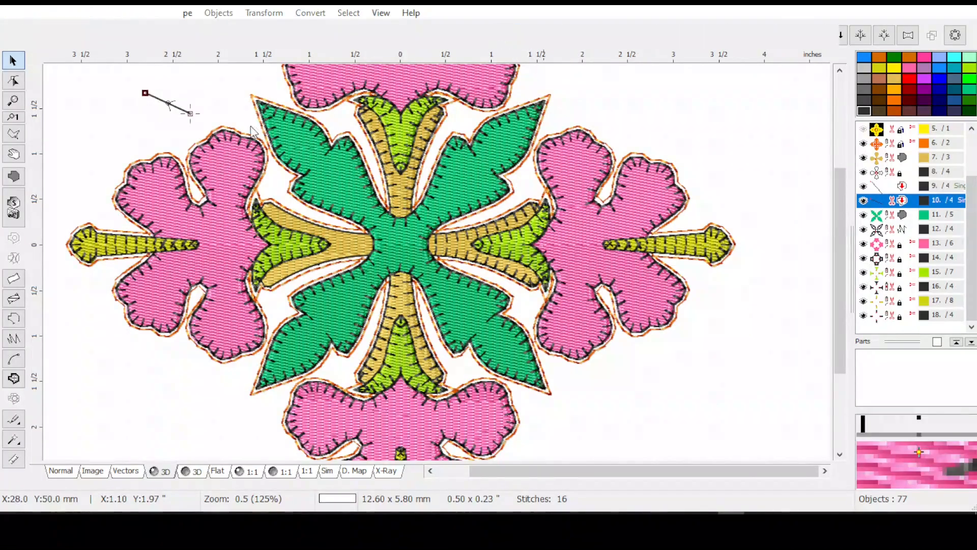
pyautogui.click(414, 37)
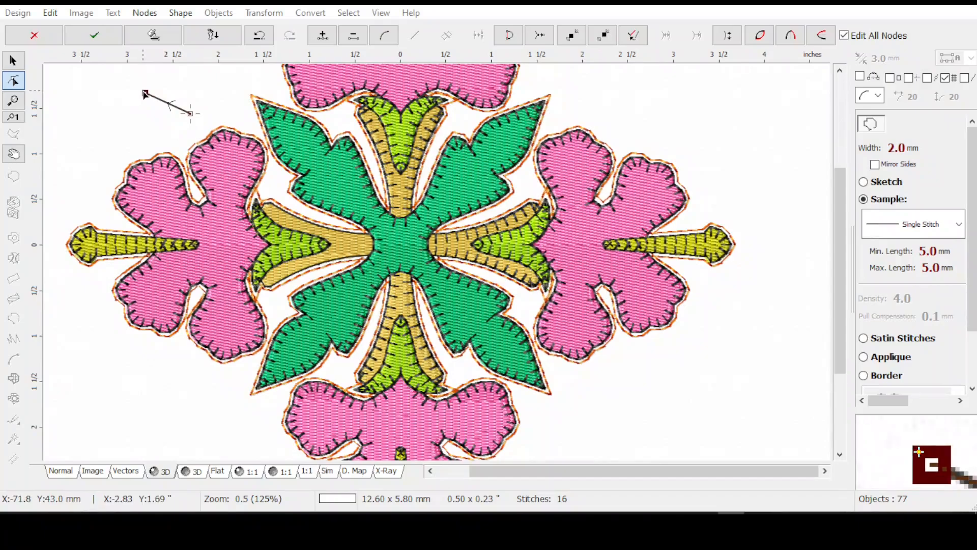
pyautogui.moveTo(145, 93); pyautogui.dragTo(191, 111)
pyautogui.press('Return')
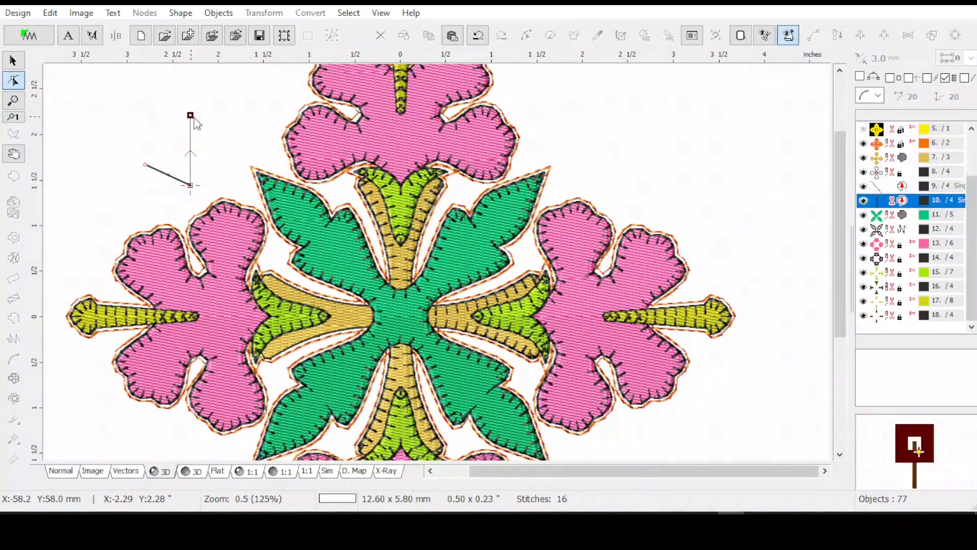
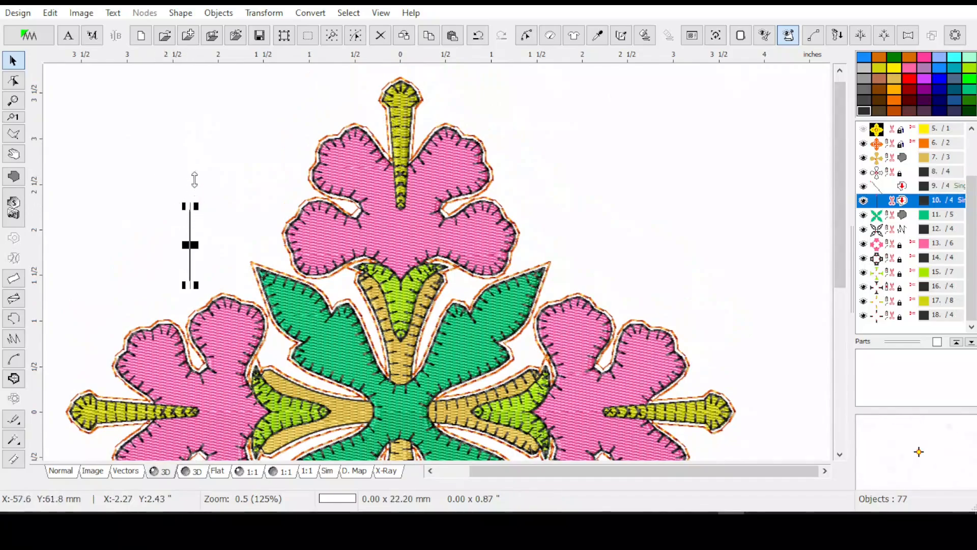
pyautogui.moveTo(191, 148); pyautogui.dragTo(196, 151)
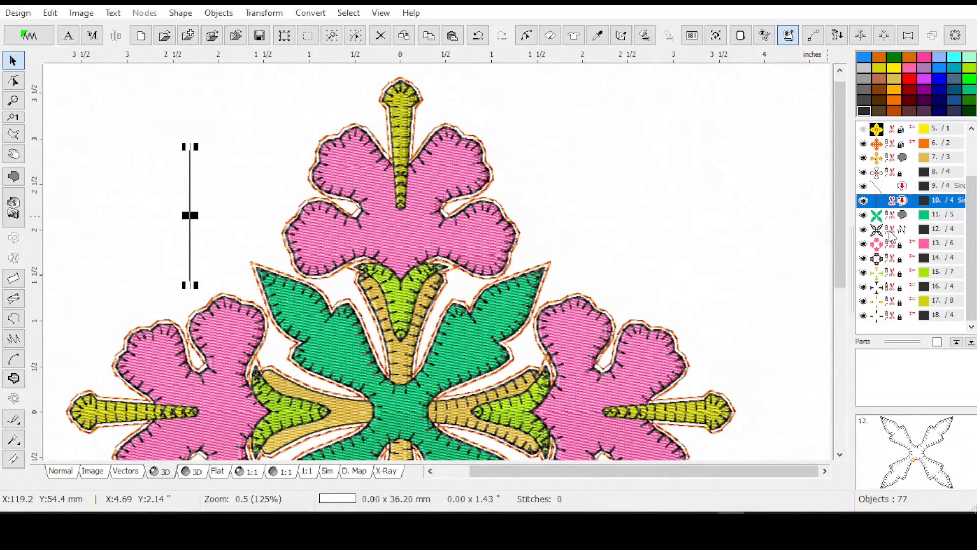
# Draw a straight vertical single-stitch outline, about 180 mm long, through the design's center from the lower flower tip to the upper one.
pyautogui.press('-')
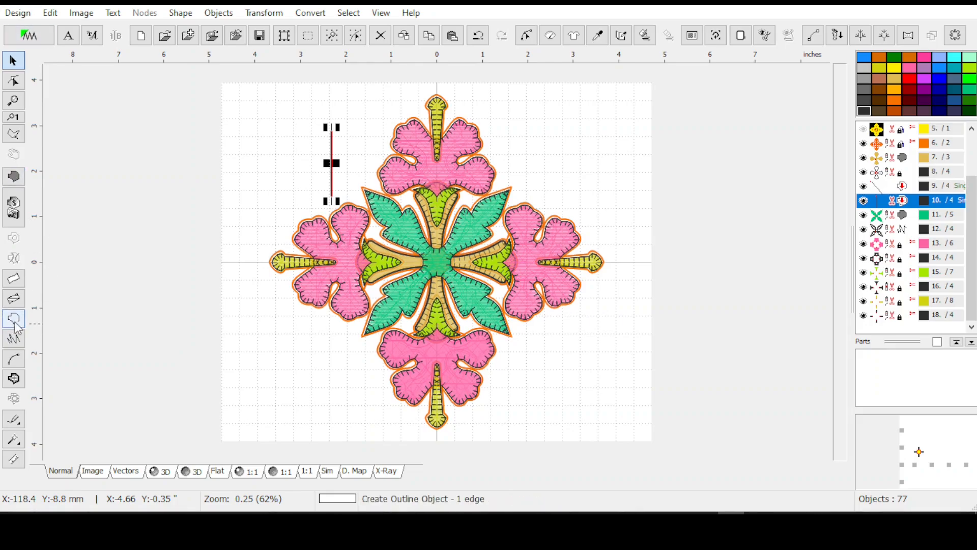
pyautogui.click(14, 321)
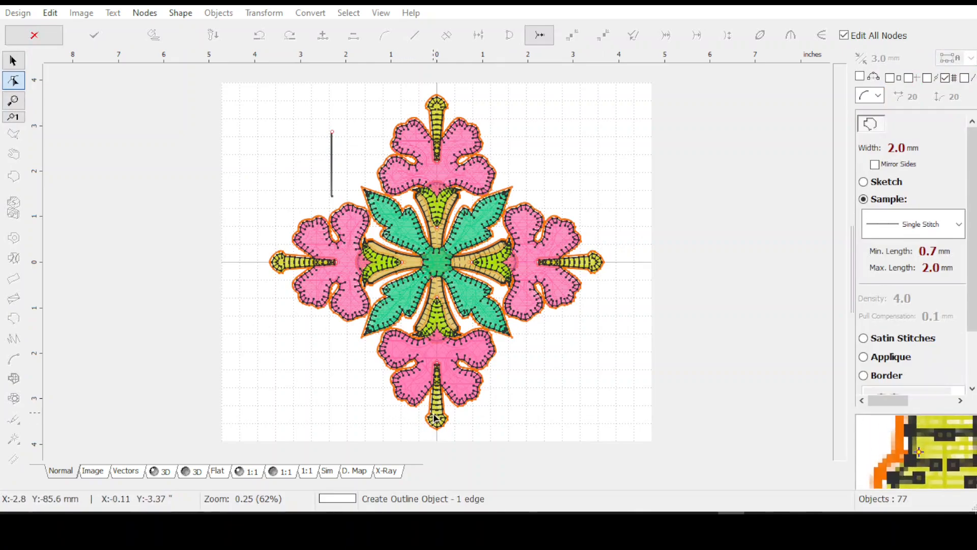
pyautogui.click(415, 420)
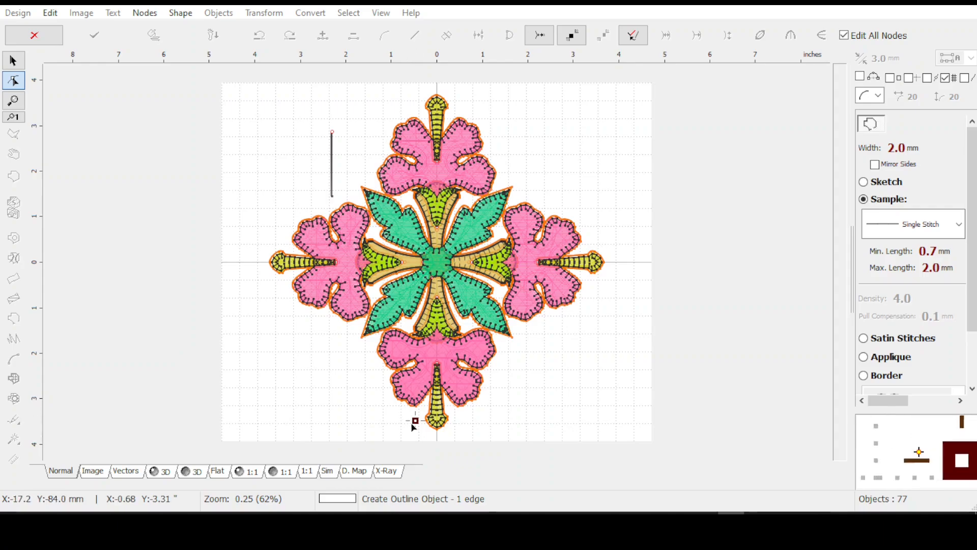
pyautogui.moveTo(416, 420); pyautogui.dragTo(446, 423)
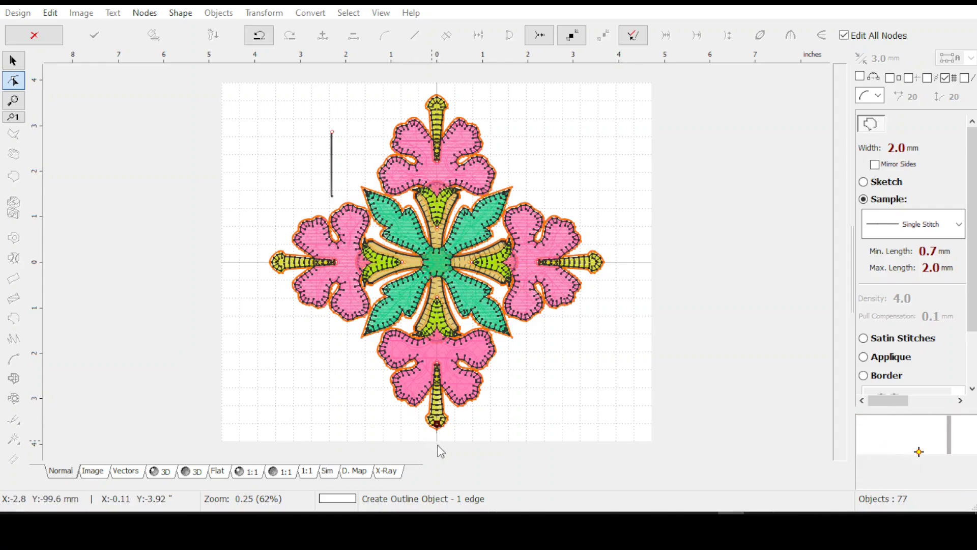
pyautogui.click(437, 96)
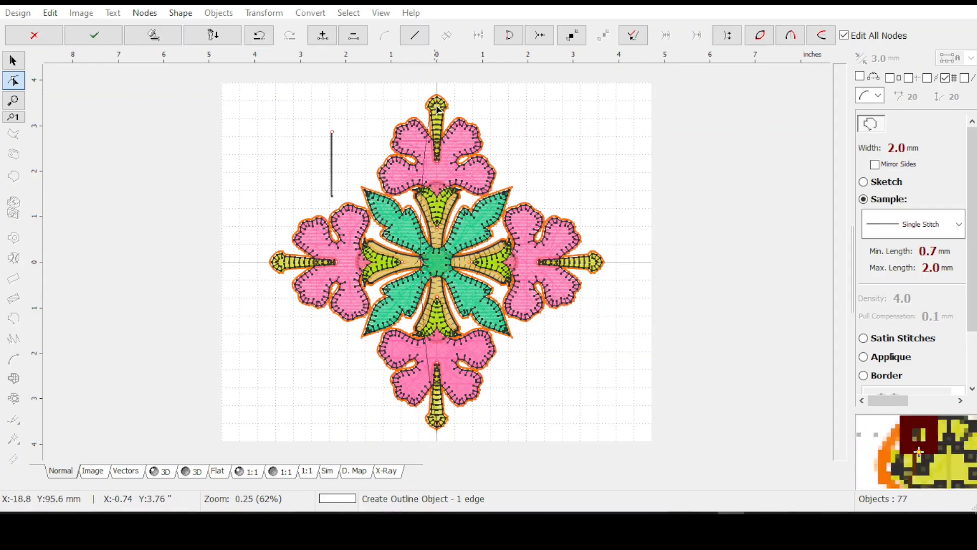
pyautogui.click(415, 36)
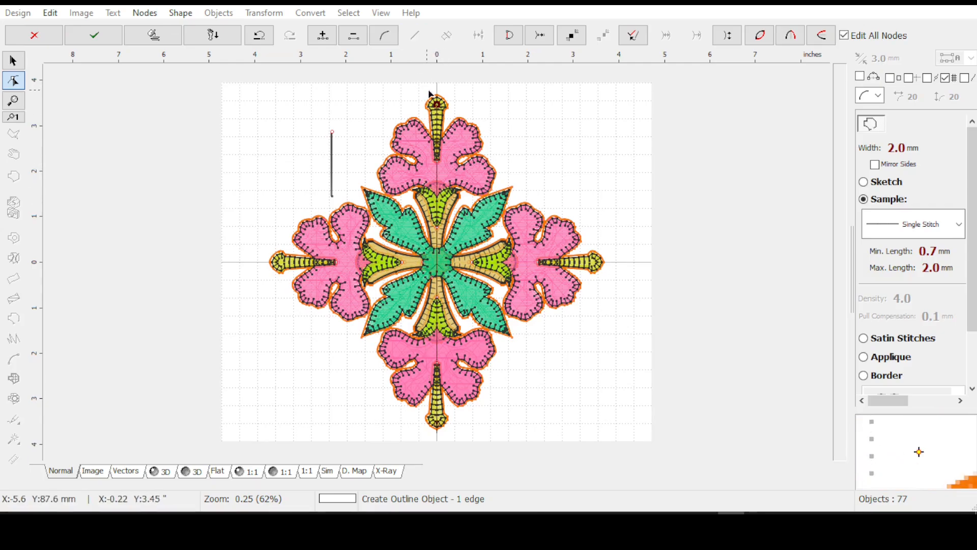
pyautogui.moveTo(438, 112); pyautogui.dragTo(437, 100)
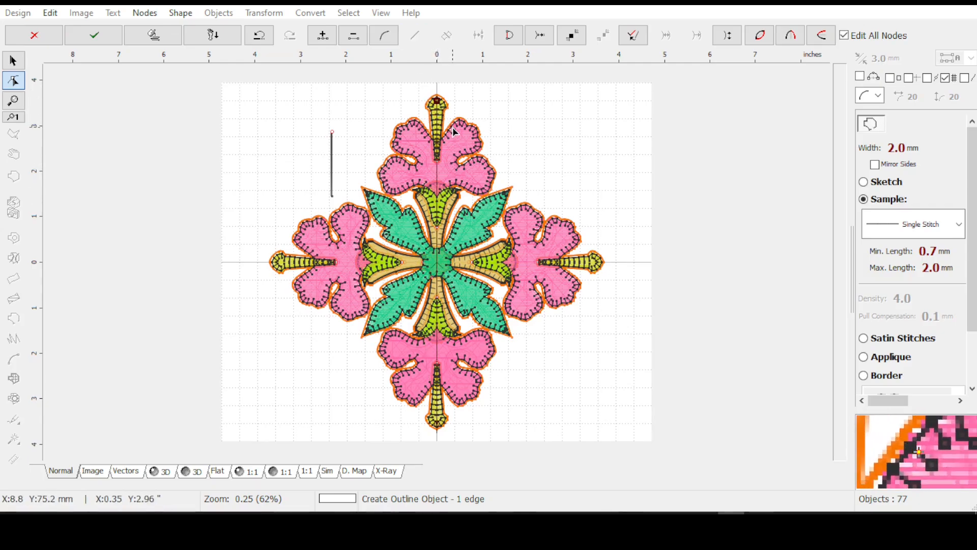
pyautogui.press('Return')
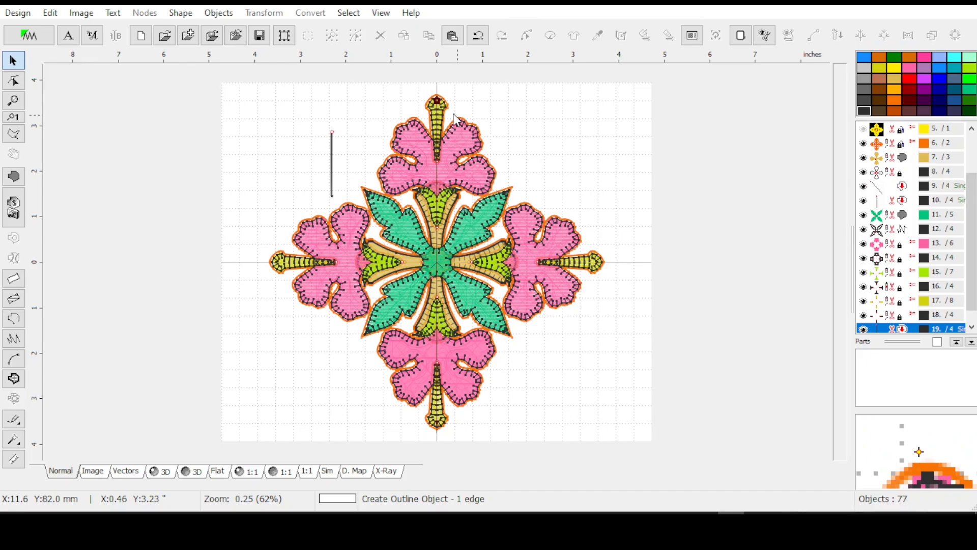
# Duplicate the vertical center line and rotate the copy right so it crosses the design horizontally.
pyautogui.hotkey('ctrl', 'v')
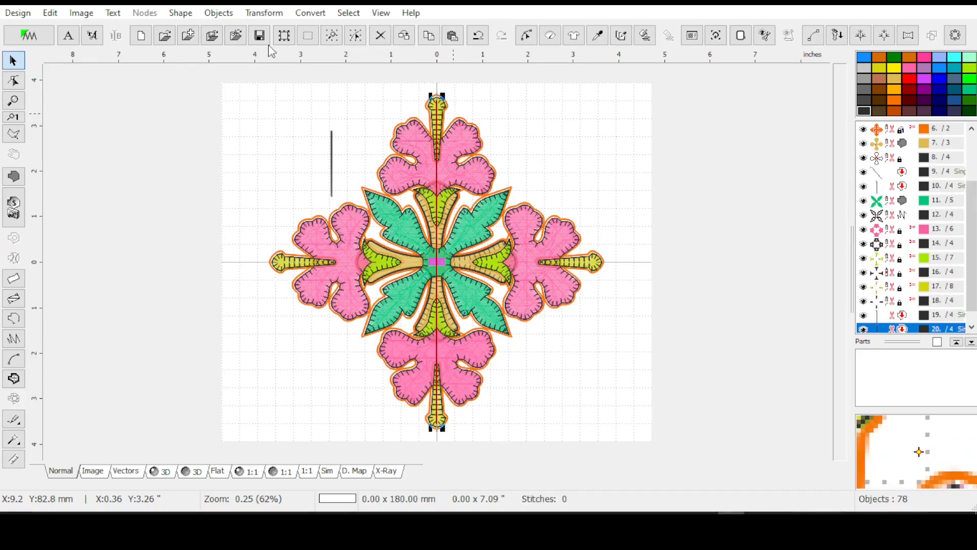
pyautogui.click(263, 13)
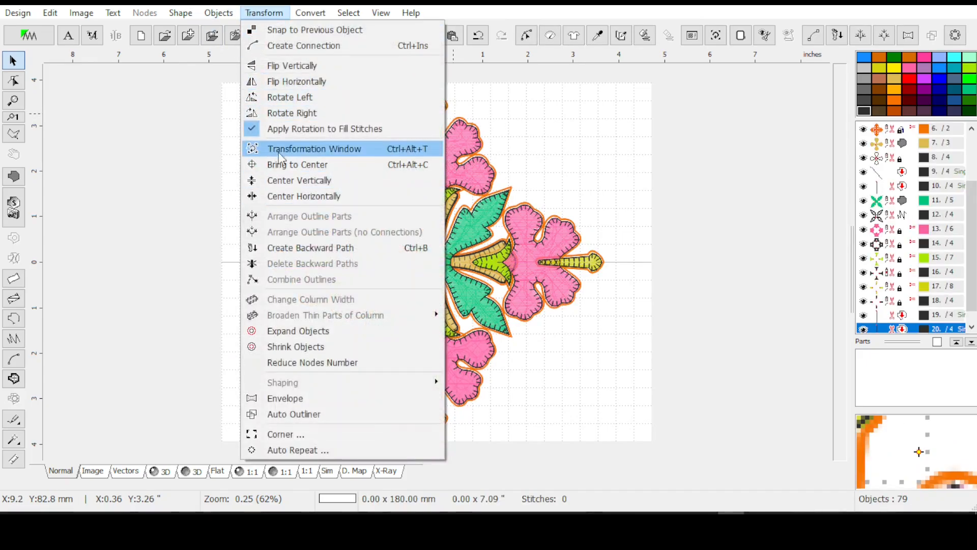
pyautogui.click(285, 116)
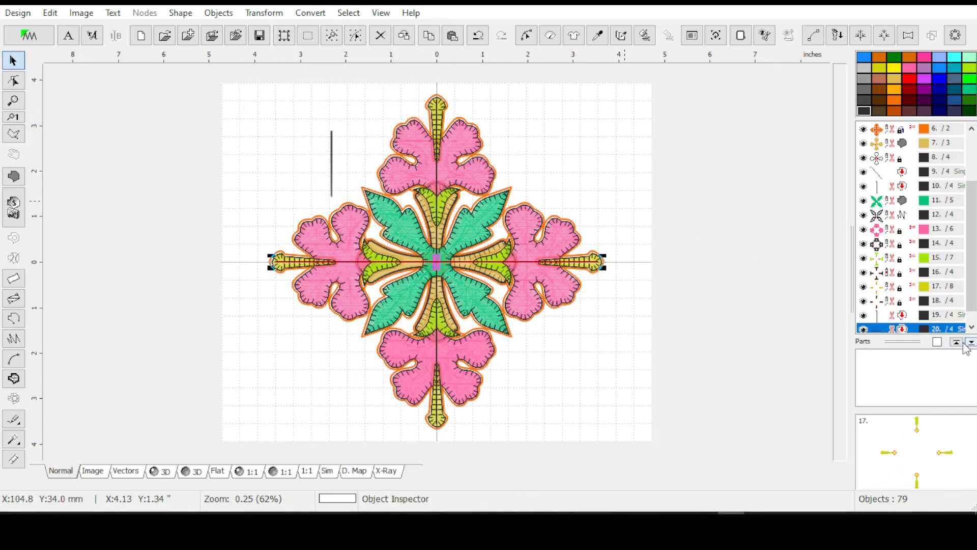
# Recolor both crossing center lines bright green and place them directly before the orange outline in the stitching order.
pyautogui.keyDown('shift'); pyautogui.click(903, 314); pyautogui.keyUp('shift')
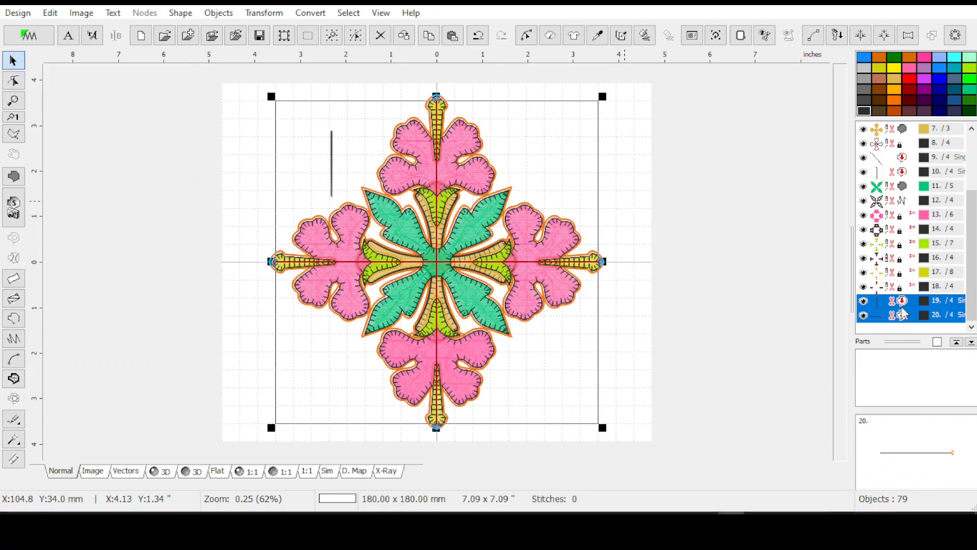
pyautogui.click(971, 80)
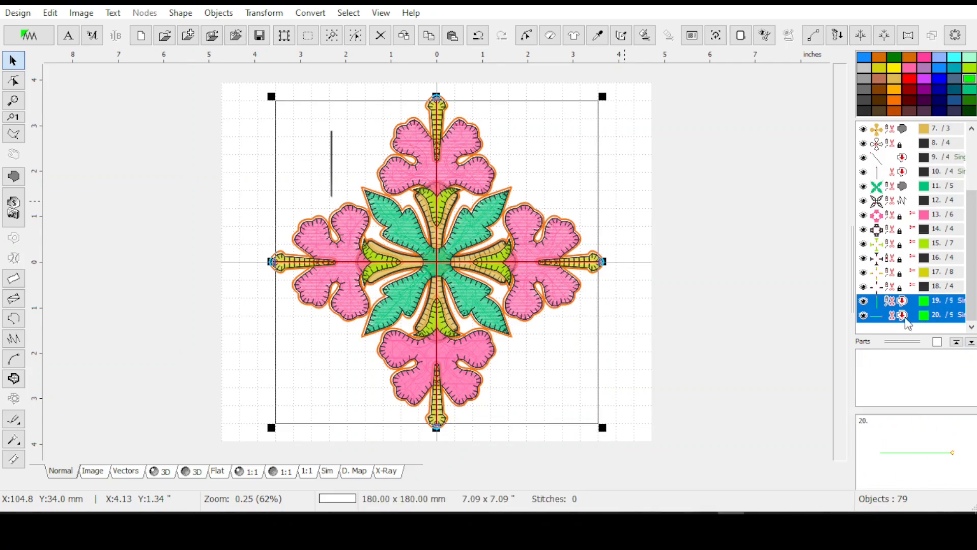
pyautogui.scroll(2, 911, 306)
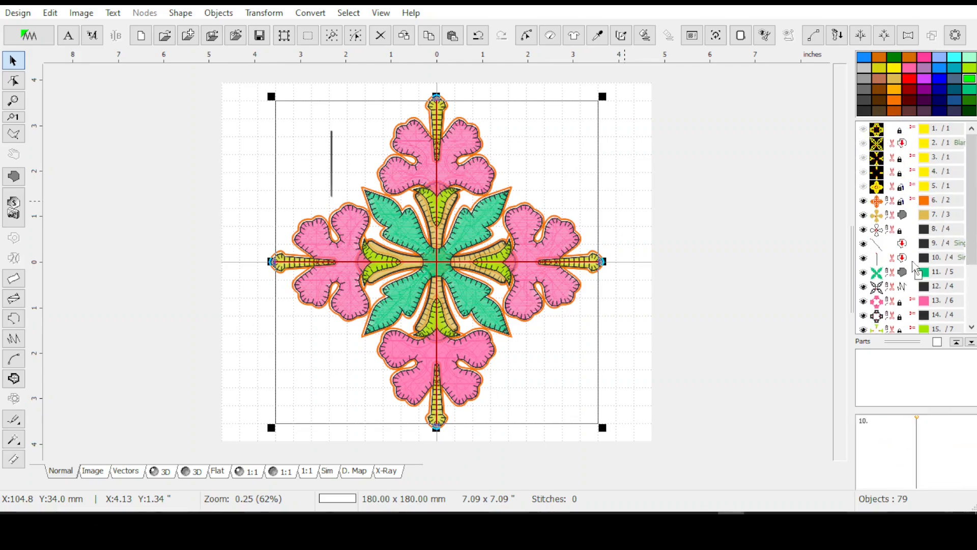
pyautogui.rightClick(883, 210)
pyautogui.click(889, 210)
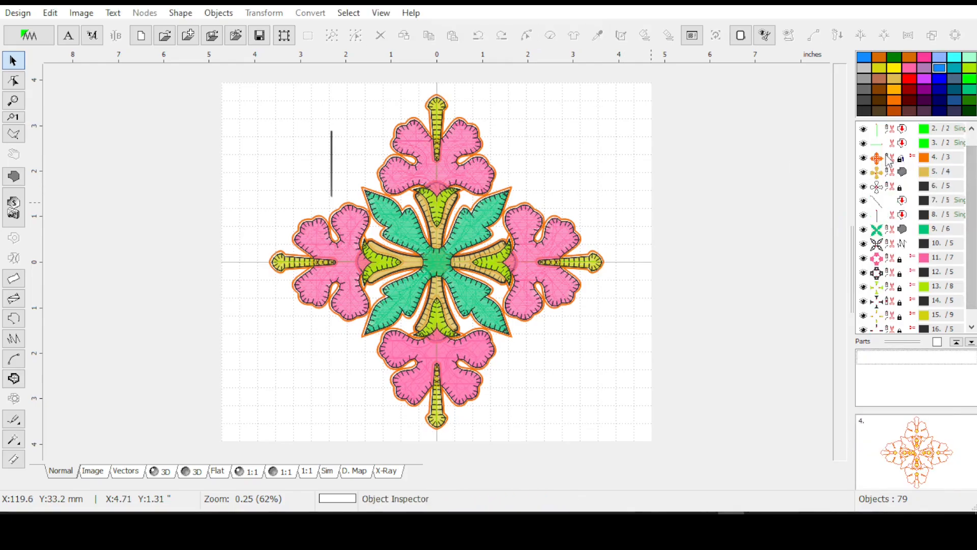
# Copy the orange outline group into a new, empty design.
pyautogui.click(891, 159)
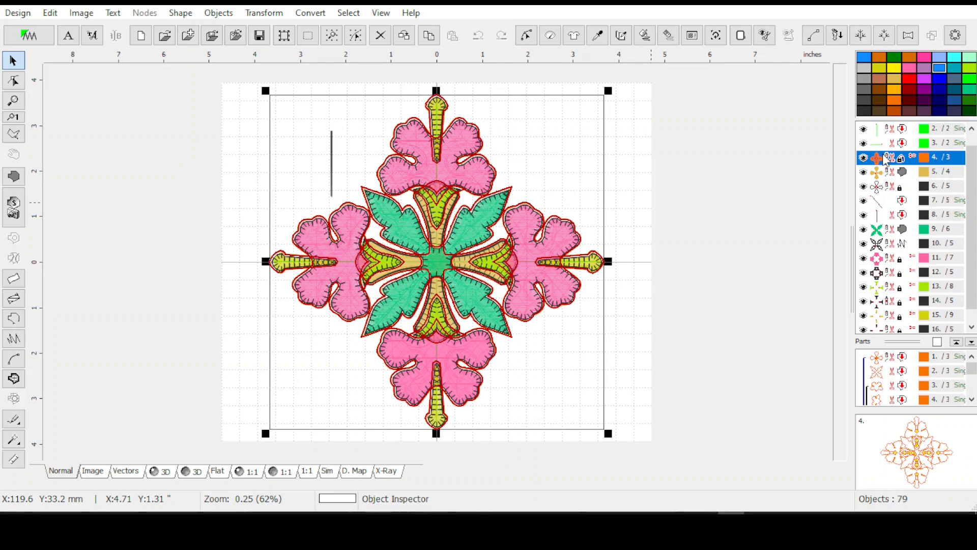
pyautogui.hotkey('ctrl', 'c')
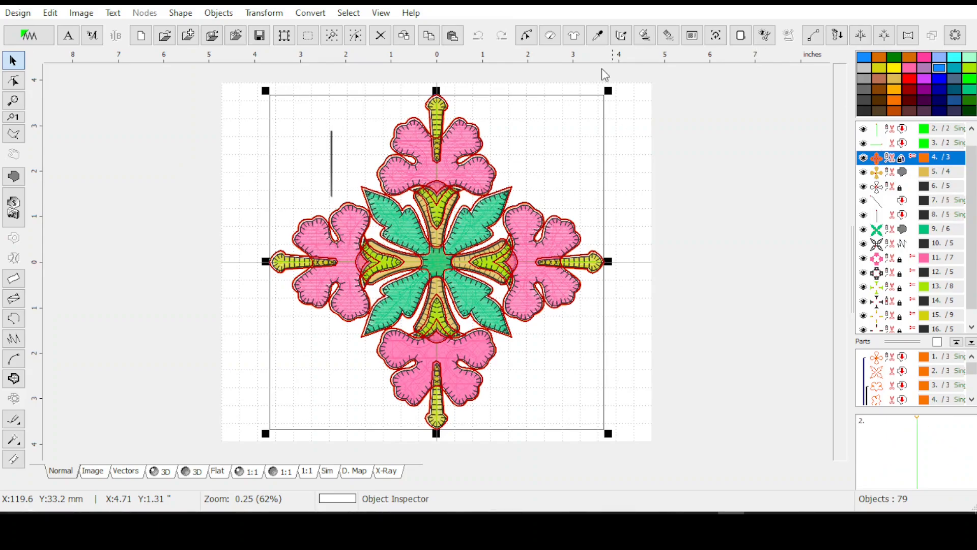
pyautogui.click(142, 37)
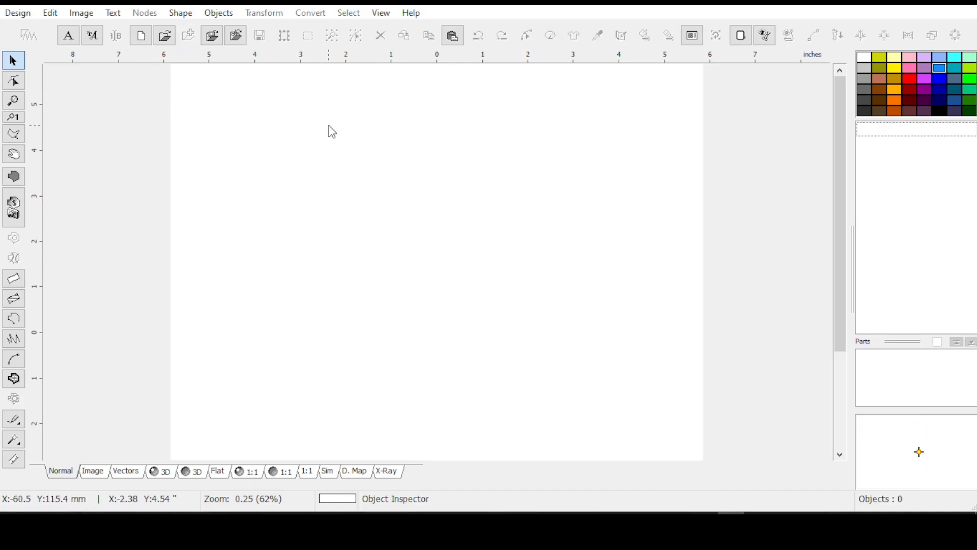
pyautogui.hotkey('ctrl', 'v')
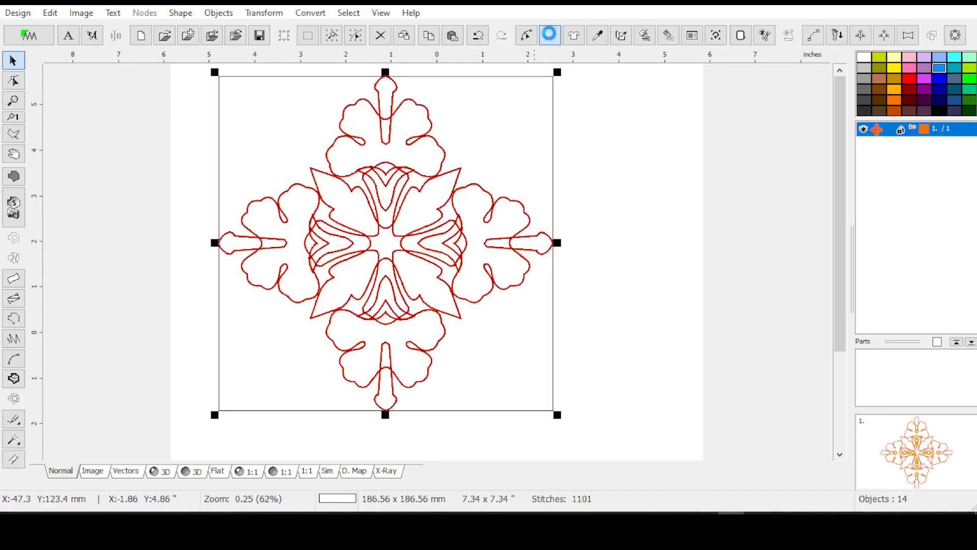
# Set the copied outline's minimum stitch length to 1.5 mm and maximum to 2.0 mm, and recolor it blue.
pyautogui.click(550, 37)
pyautogui.click(748, 146)
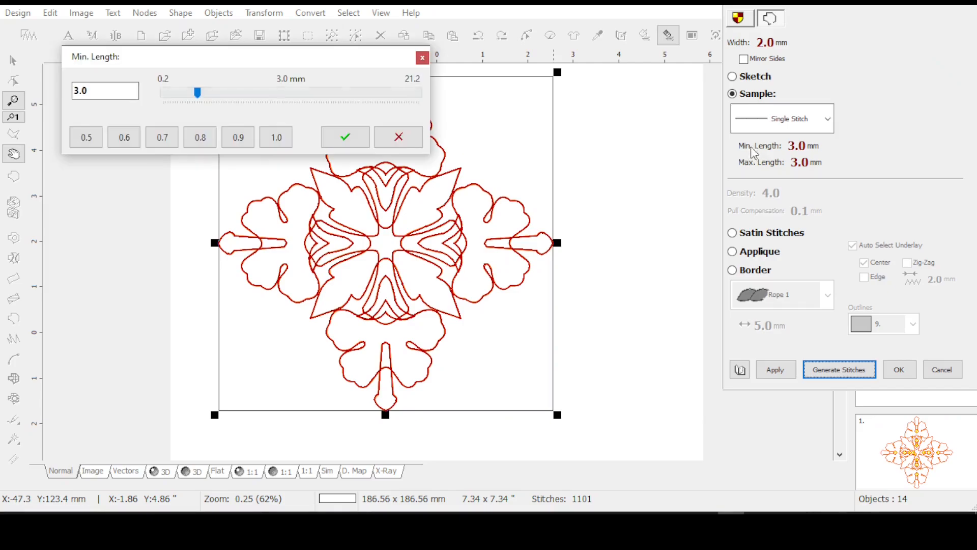
pyautogui.doubleClick(93, 94)
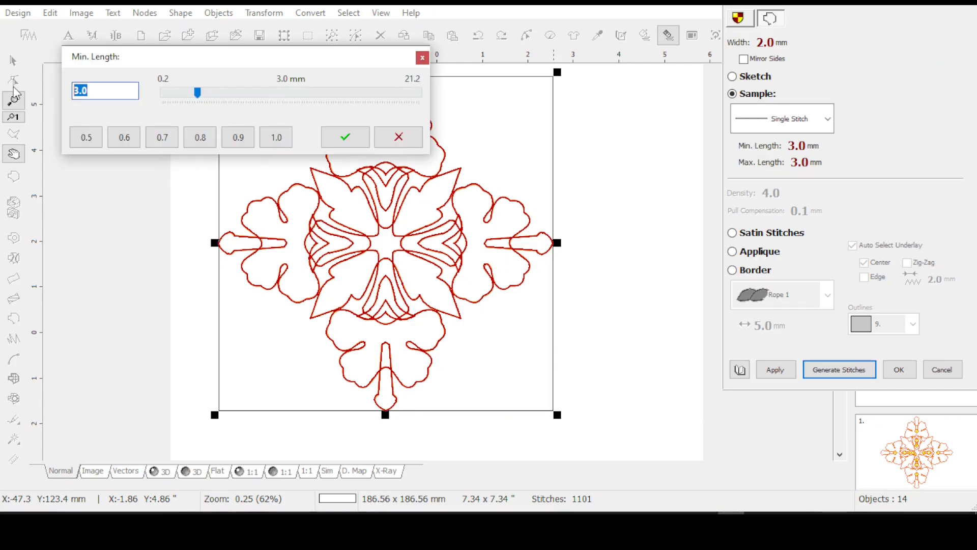
pyautogui.write('1.5')
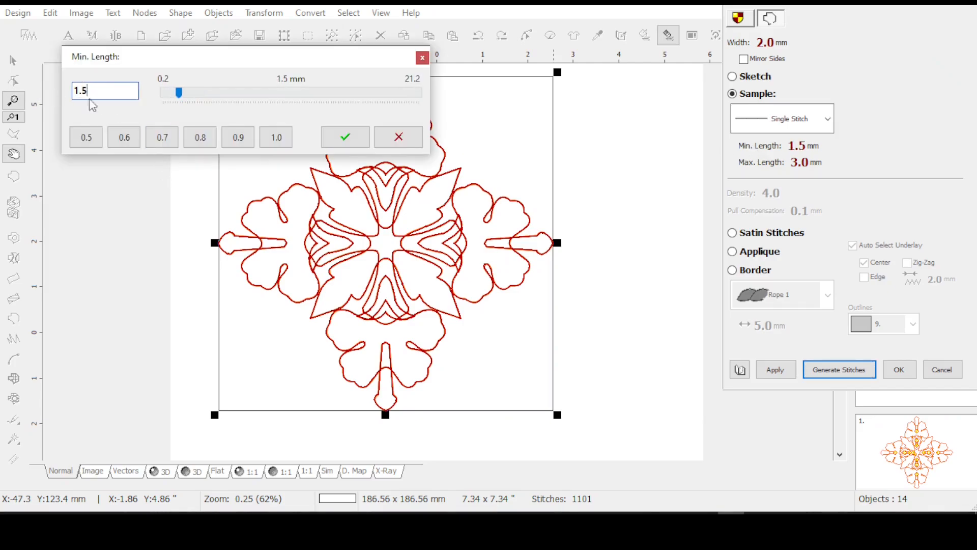
pyautogui.click(341, 136)
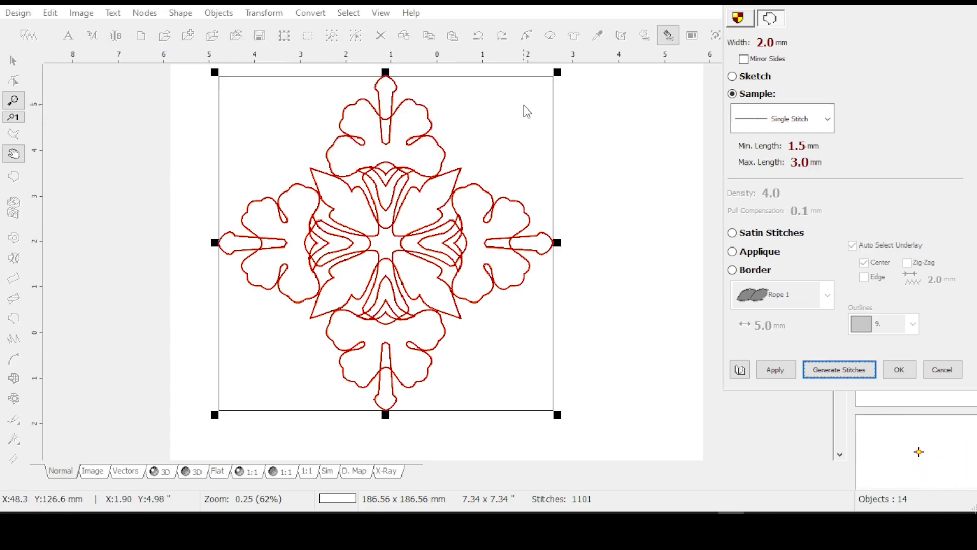
pyautogui.click(758, 163)
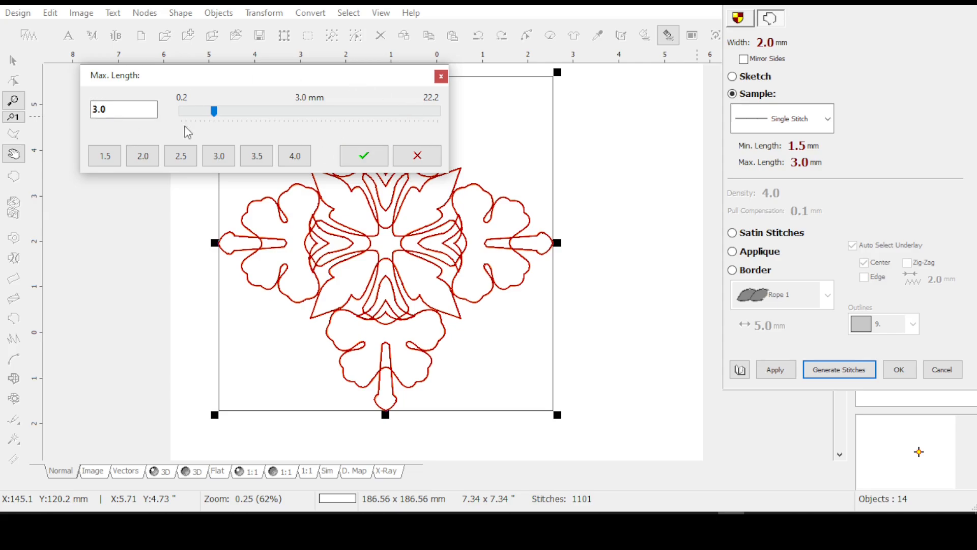
pyautogui.click(140, 157)
pyautogui.click(383, 155)
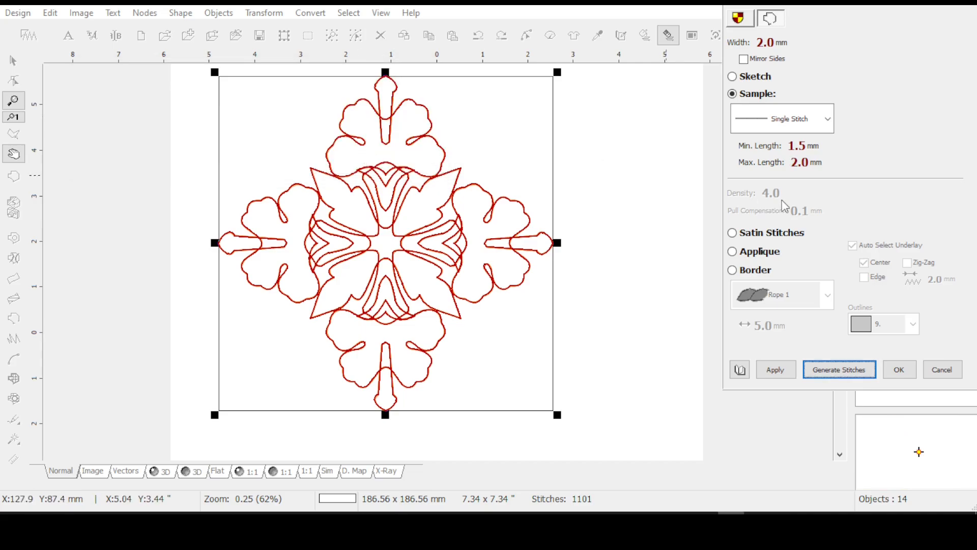
pyautogui.click(779, 375)
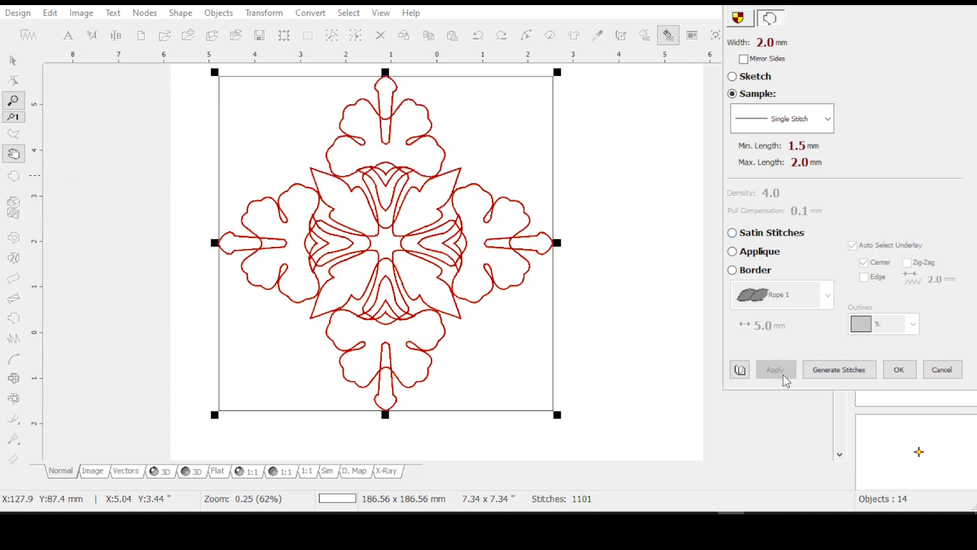
pyautogui.click(900, 370)
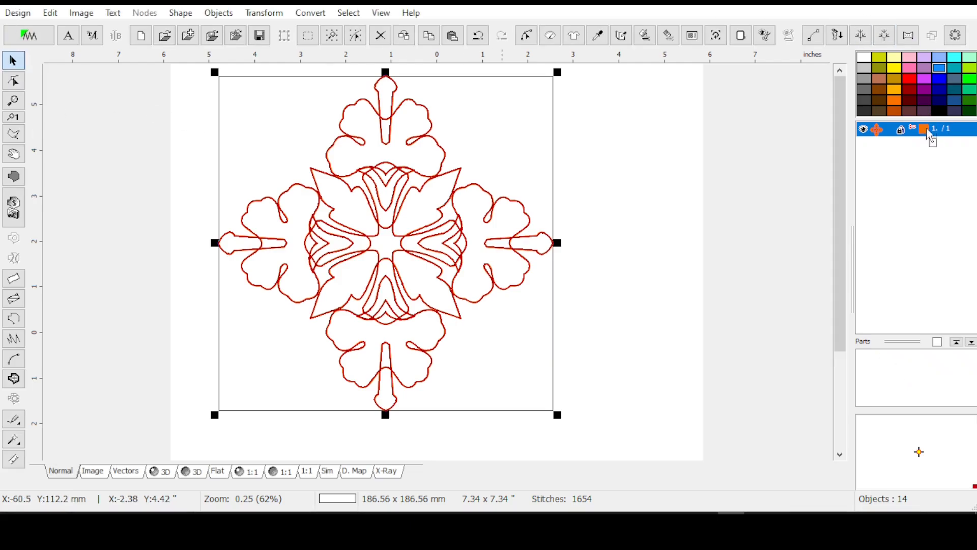
pyautogui.moveTo(929, 133); pyautogui.dragTo(930, 134)
# Save the outline design as HawBlockCut in Embird Outline Format in the Hawaiian Block folder.
pyautogui.click(13, 13)
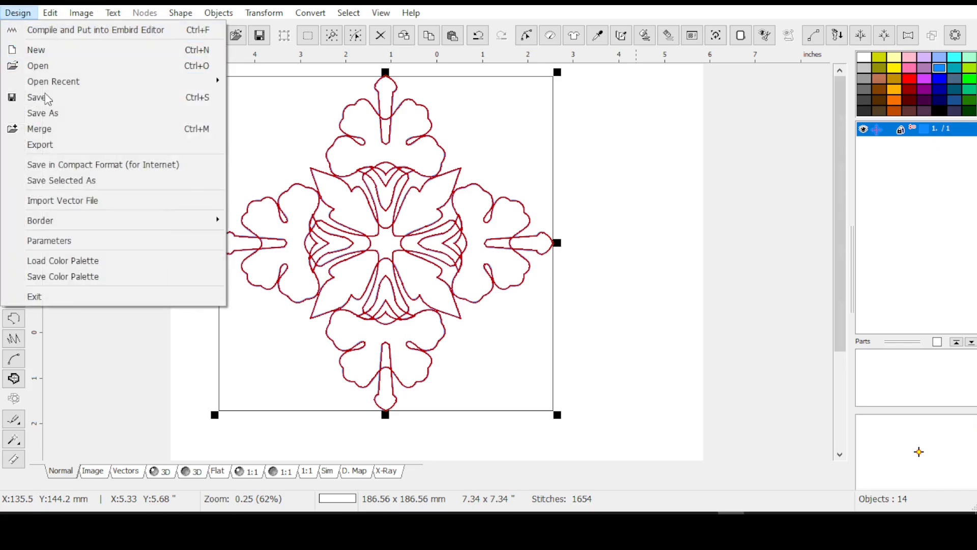
pyautogui.click(39, 112)
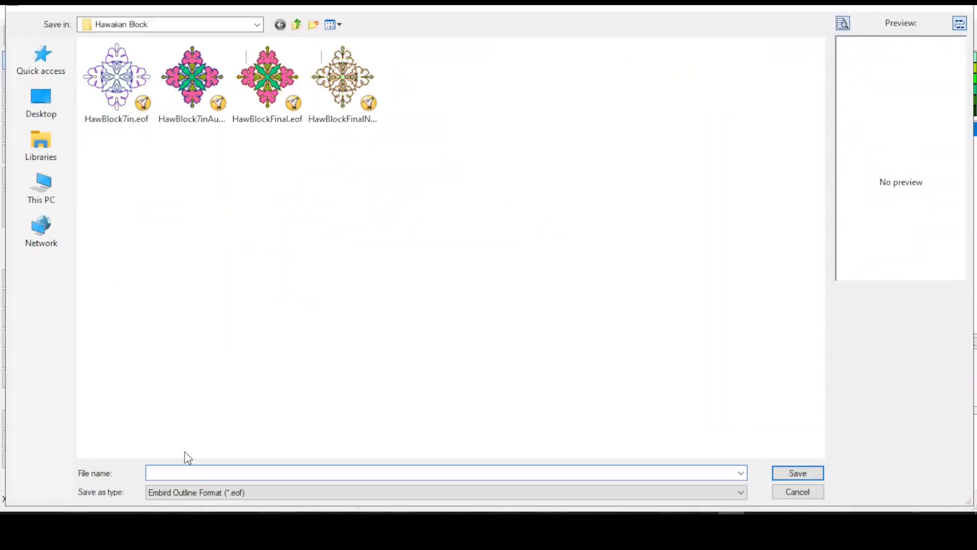
pyautogui.write('h')
pyautogui.click(187, 435)
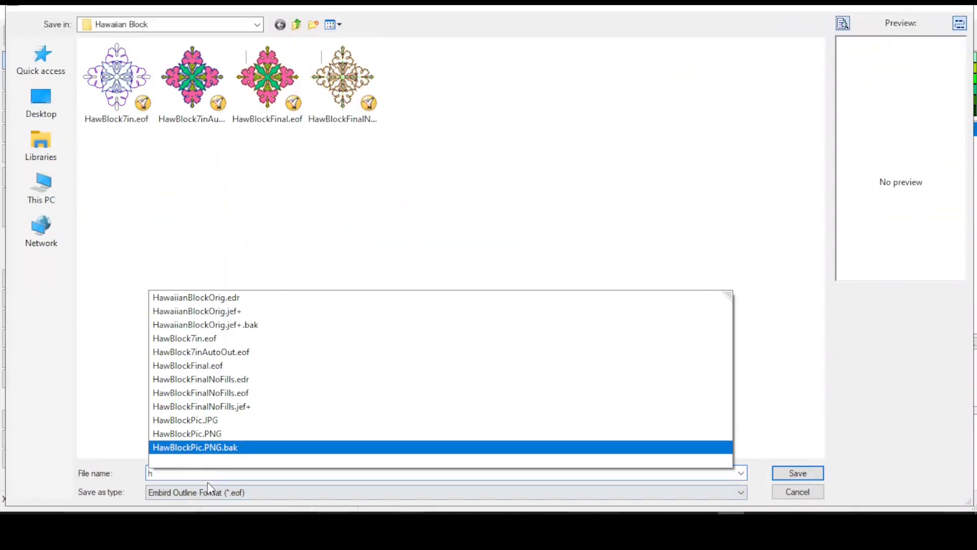
pyautogui.click(226, 475)
pyautogui.press('BackSpace')
pyautogui.press('BackSpace')
pyautogui.press('BackSpace')
pyautogui.press('BackSpace')
pyautogui.press('BackSpace')
pyautogui.press('BackSpace')
pyautogui.press('BackSpace')
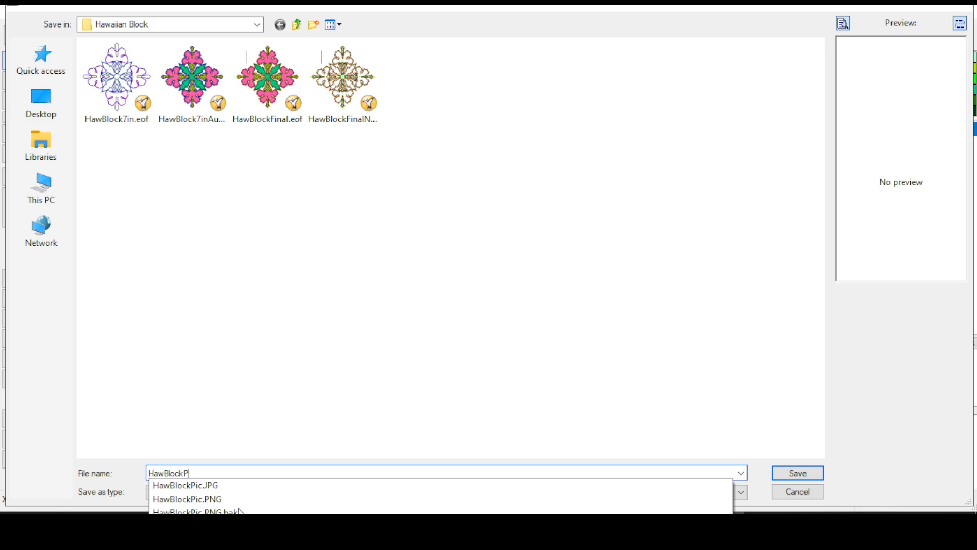
pyautogui.write('Cut')
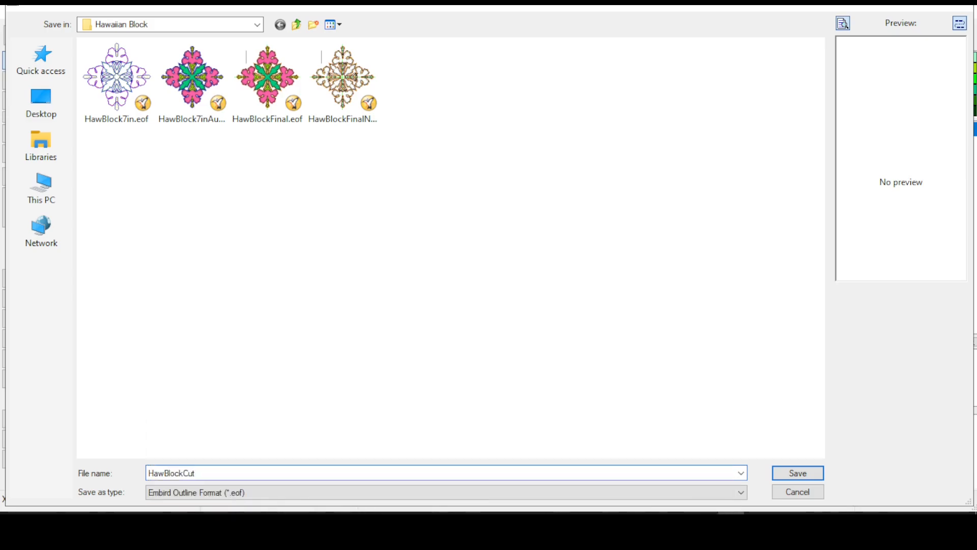
pyautogui.press('Return')
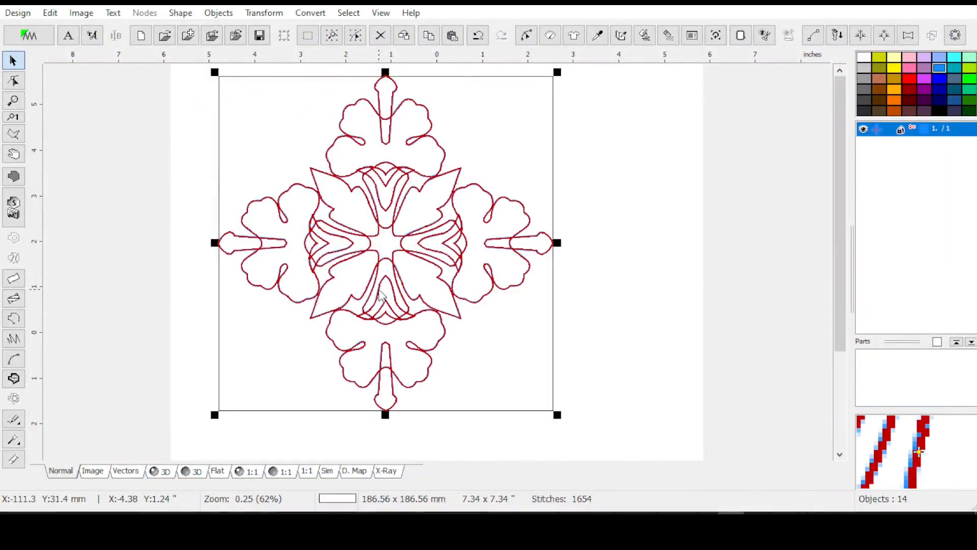
# Export the blue outline design as HawBlockCut in Scalable Vector Graphics format in the Hawaiian Block folder.
pyautogui.click(19, 14)
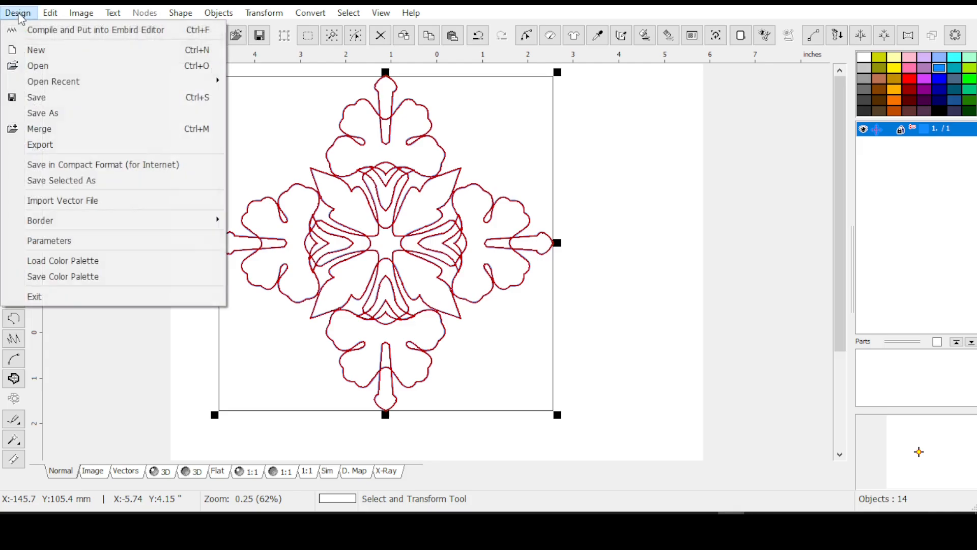
pyautogui.click(43, 151)
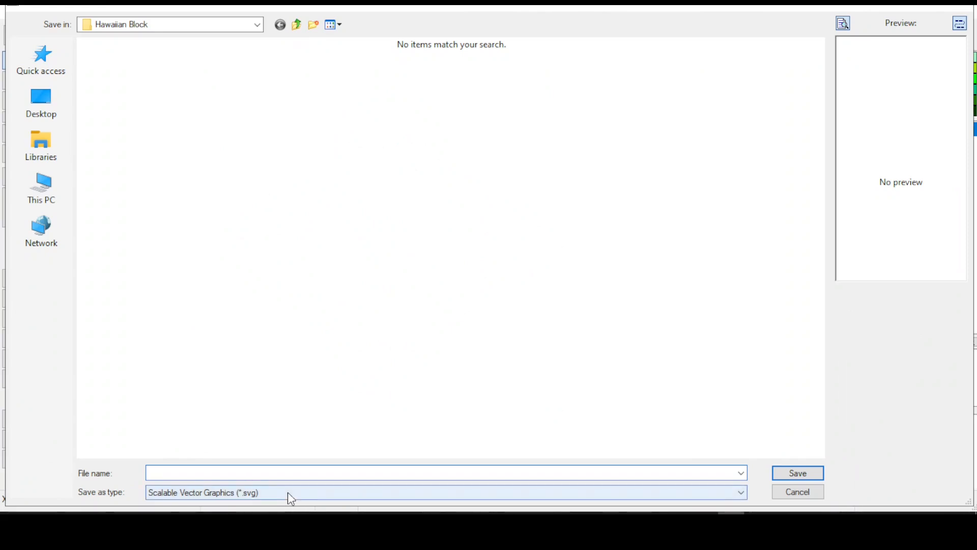
pyautogui.write('h')
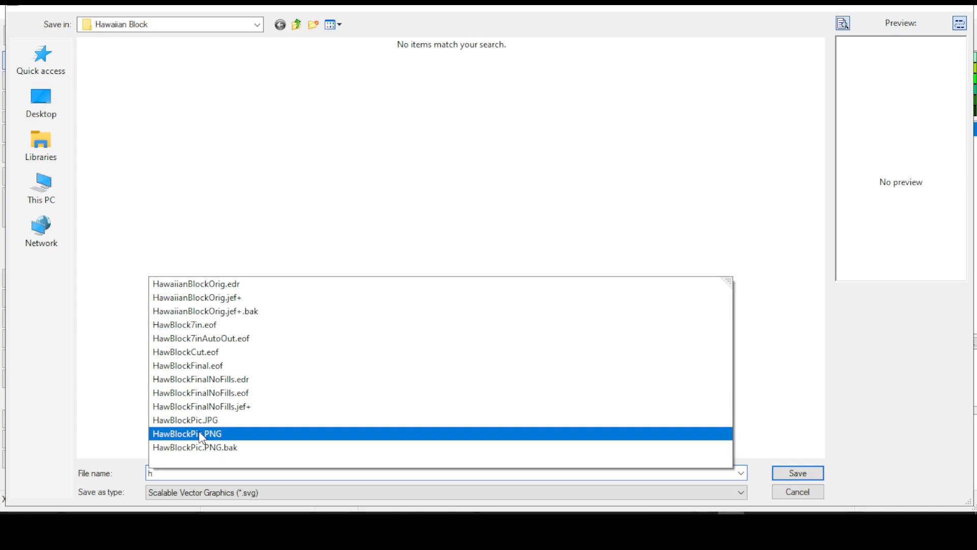
pyautogui.click(207, 352)
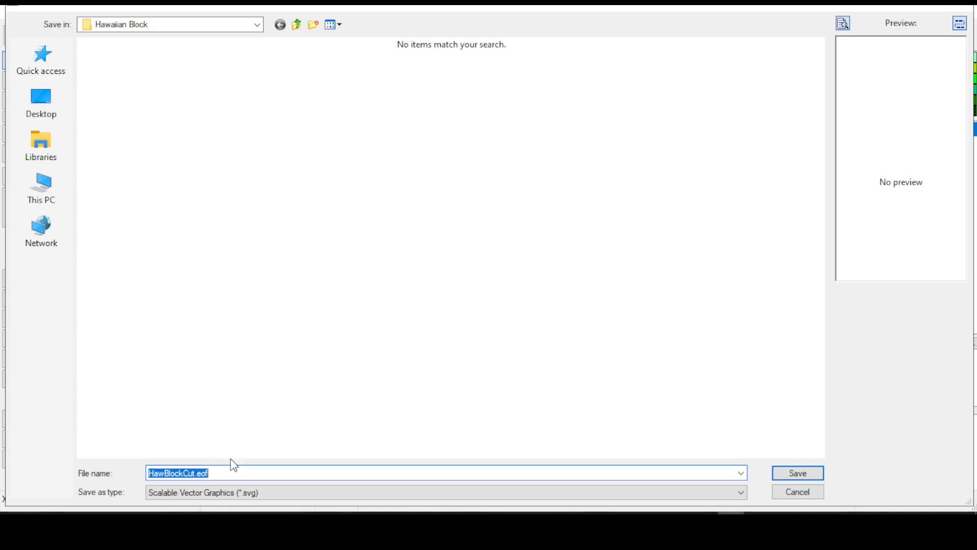
pyautogui.click(224, 474)
pyautogui.press('BackSpace')
pyautogui.press('BackSpace')
pyautogui.press('BackSpace')
pyautogui.press('BackSpace')
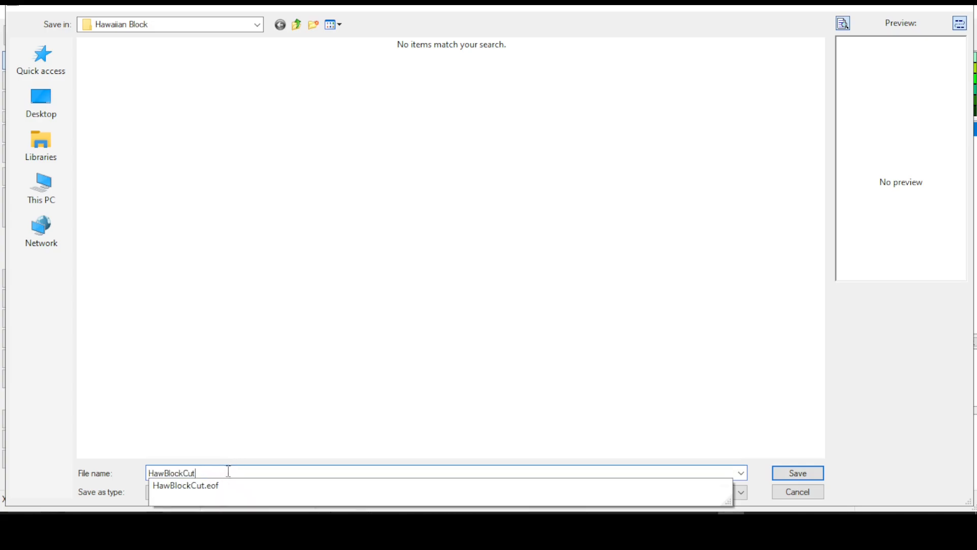
pyautogui.click(391, 442)
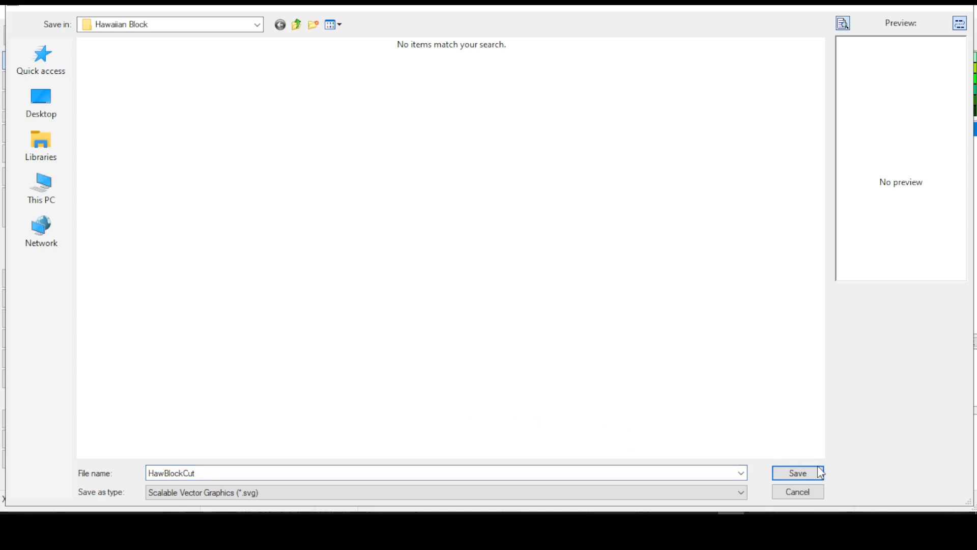
pyautogui.click(799, 474)
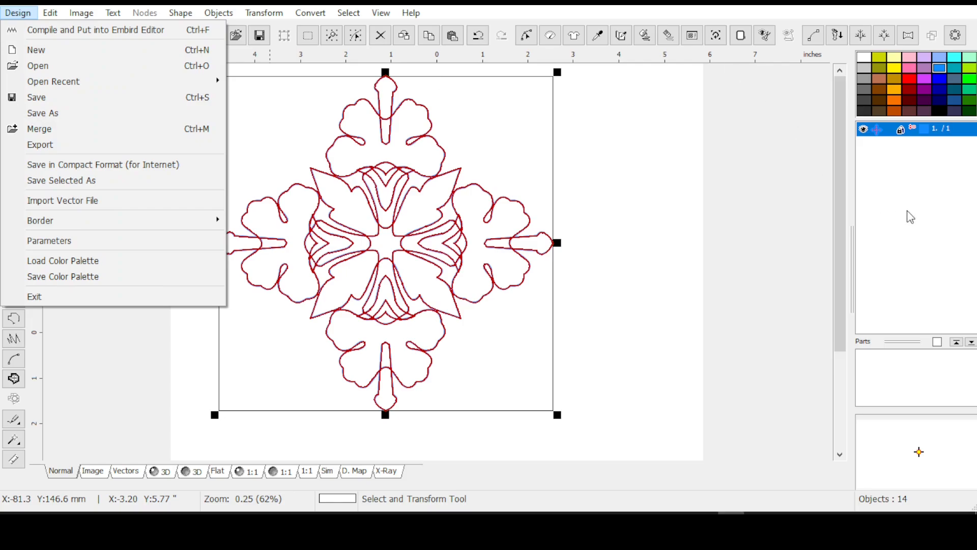
pyautogui.click(909, 216)
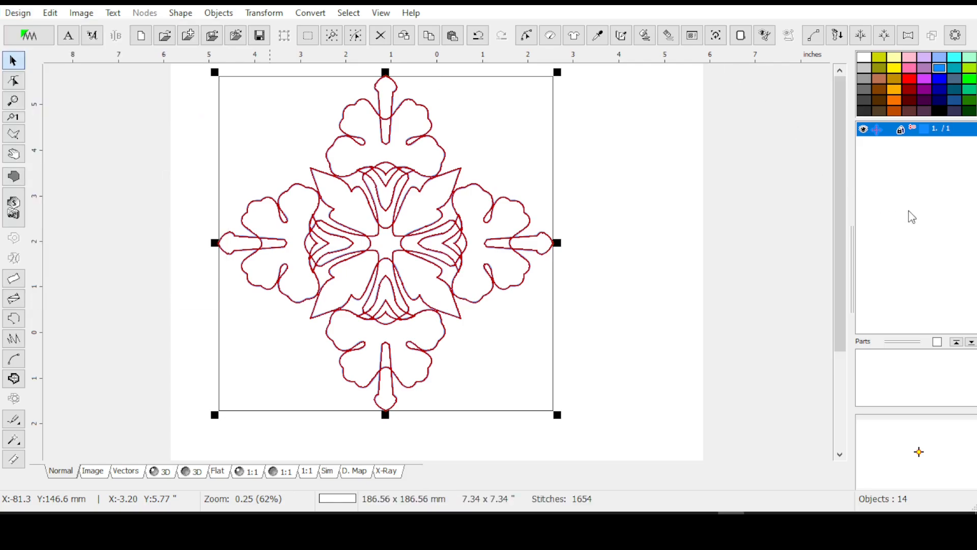
# Reopen the recent HawBlockFinal design and select all of its objects.
pyautogui.click(18, 13)
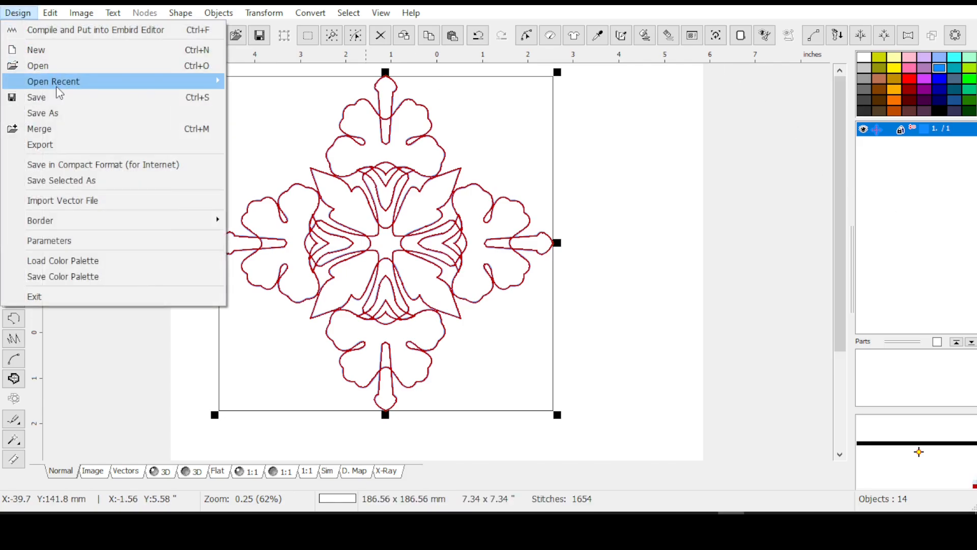
pyautogui.moveTo(60, 86)
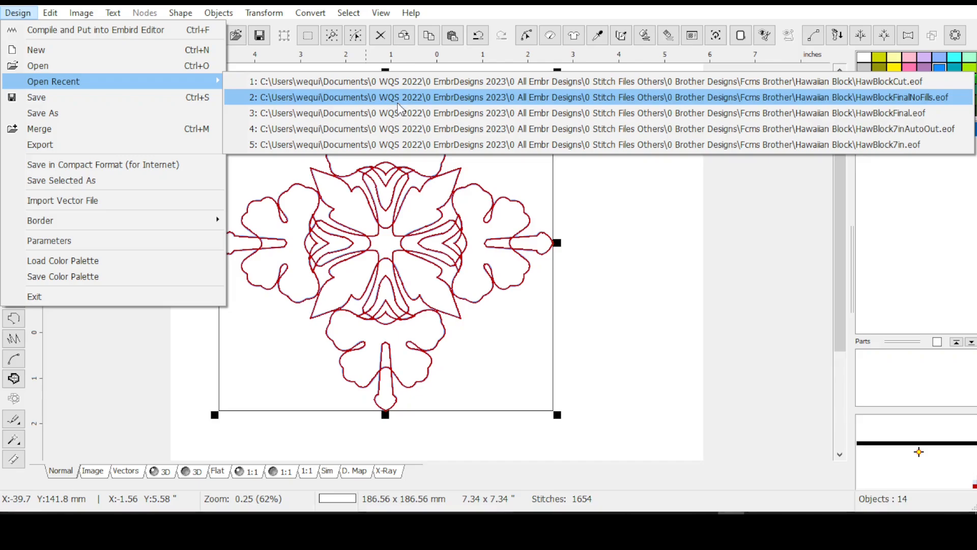
pyautogui.click(432, 113)
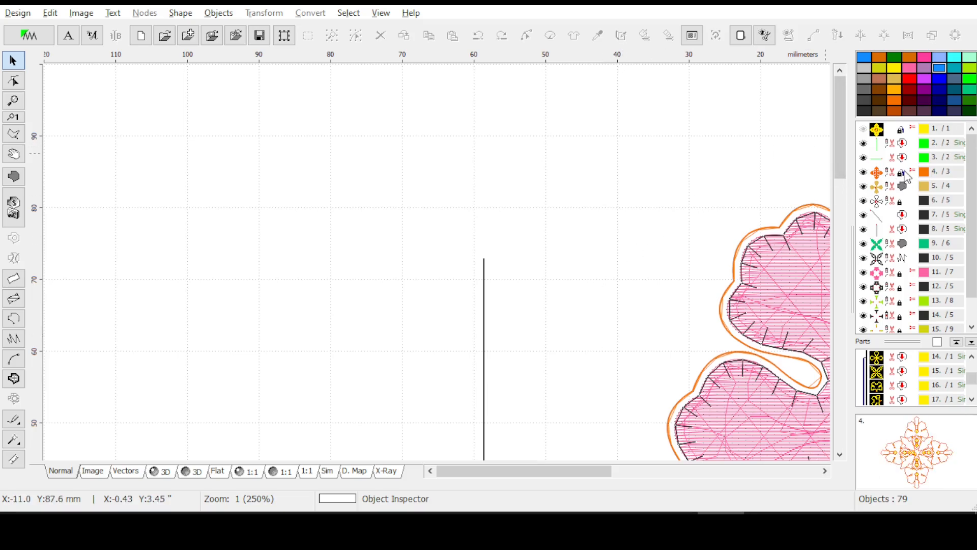
pyautogui.click(870, 173)
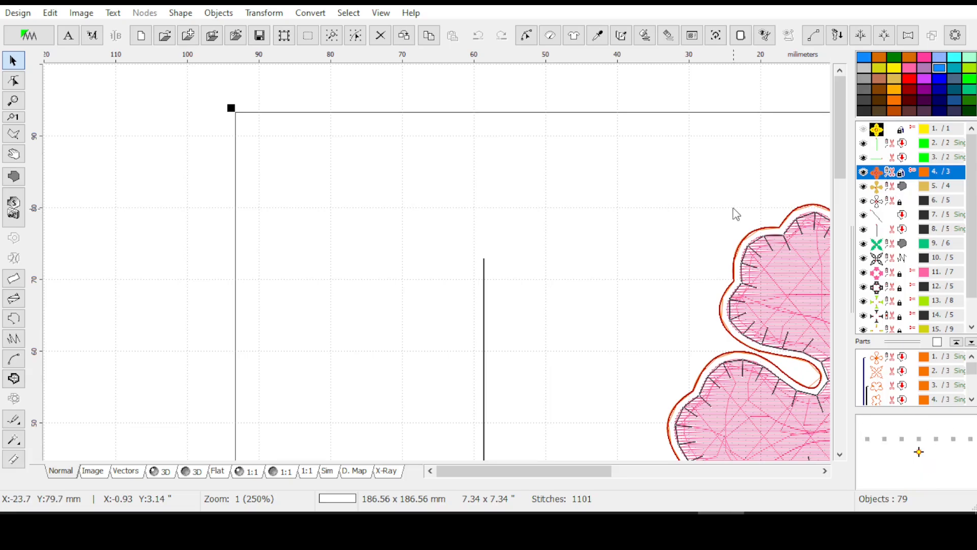
pyautogui.hotkey('ctrl', 'a')
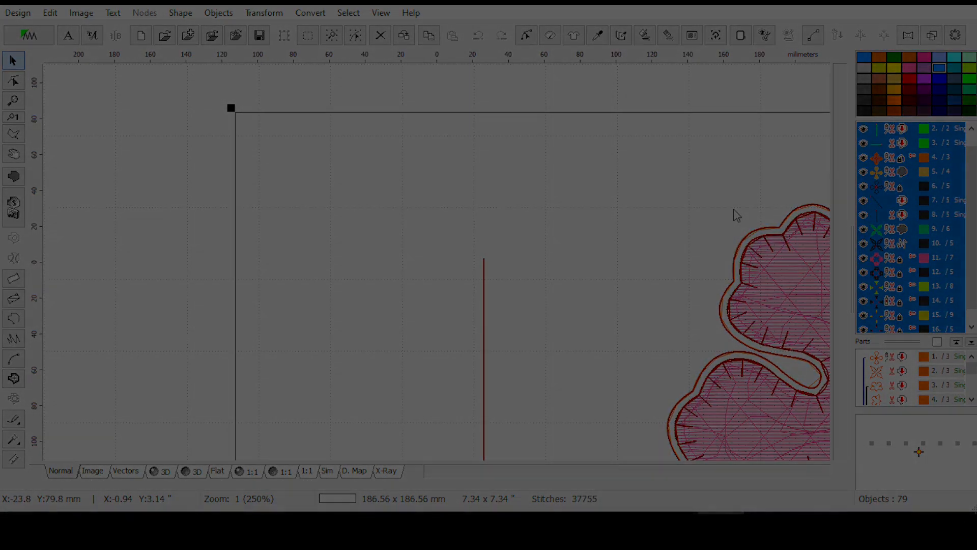